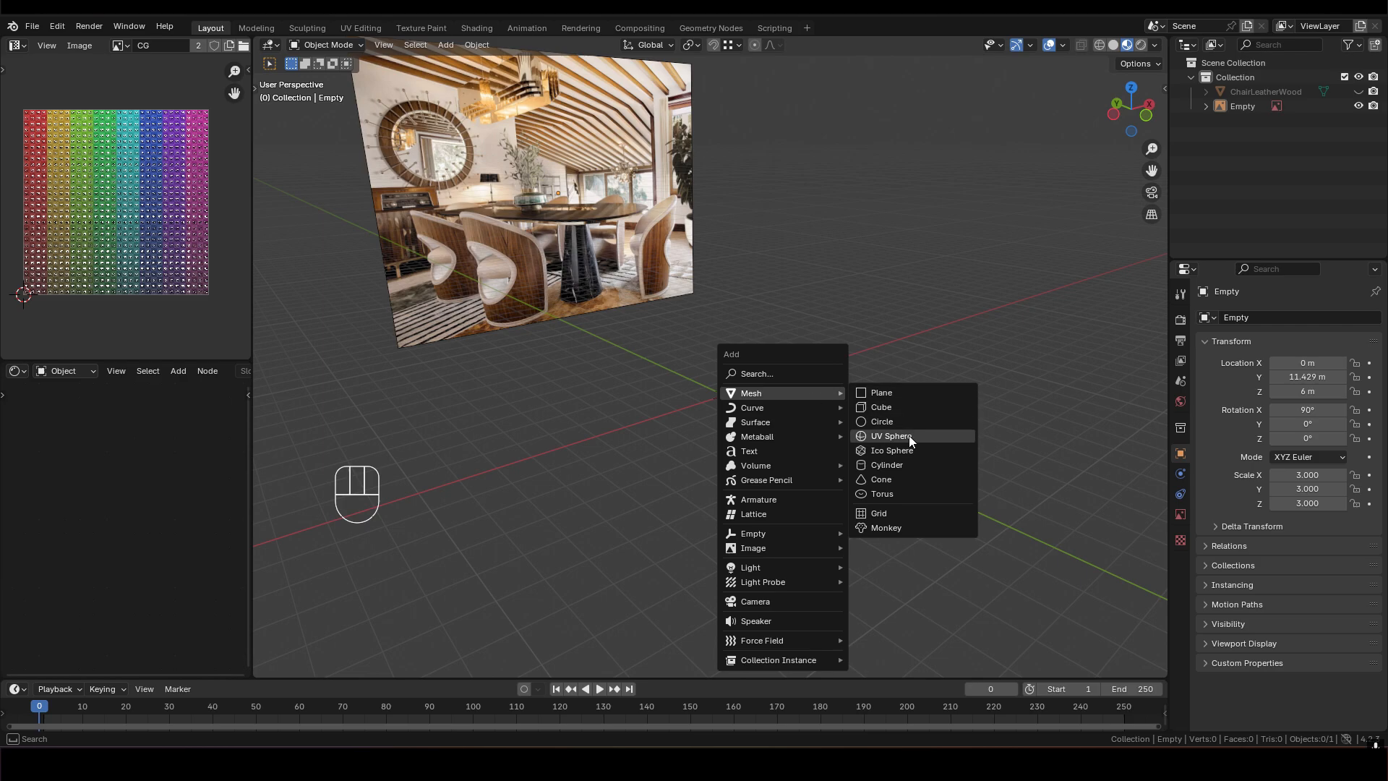
Add a cylinder and move it up 1 m along the Z axis
{"action": "left_click", "coordinate": [907, 460]}
{"action": "scroll", "coordinate": [766, 434], "scroll_direction": "up", "scroll_amount": 2}
{"action": "key", "text": "g"}
{"action": "middle_click_drag", "start_coordinate": [762, 443], "coordinate": [753, 380], "text": "shift"}
{"action": "key", "text": "g"}
{"action": "key", "text": "z"}
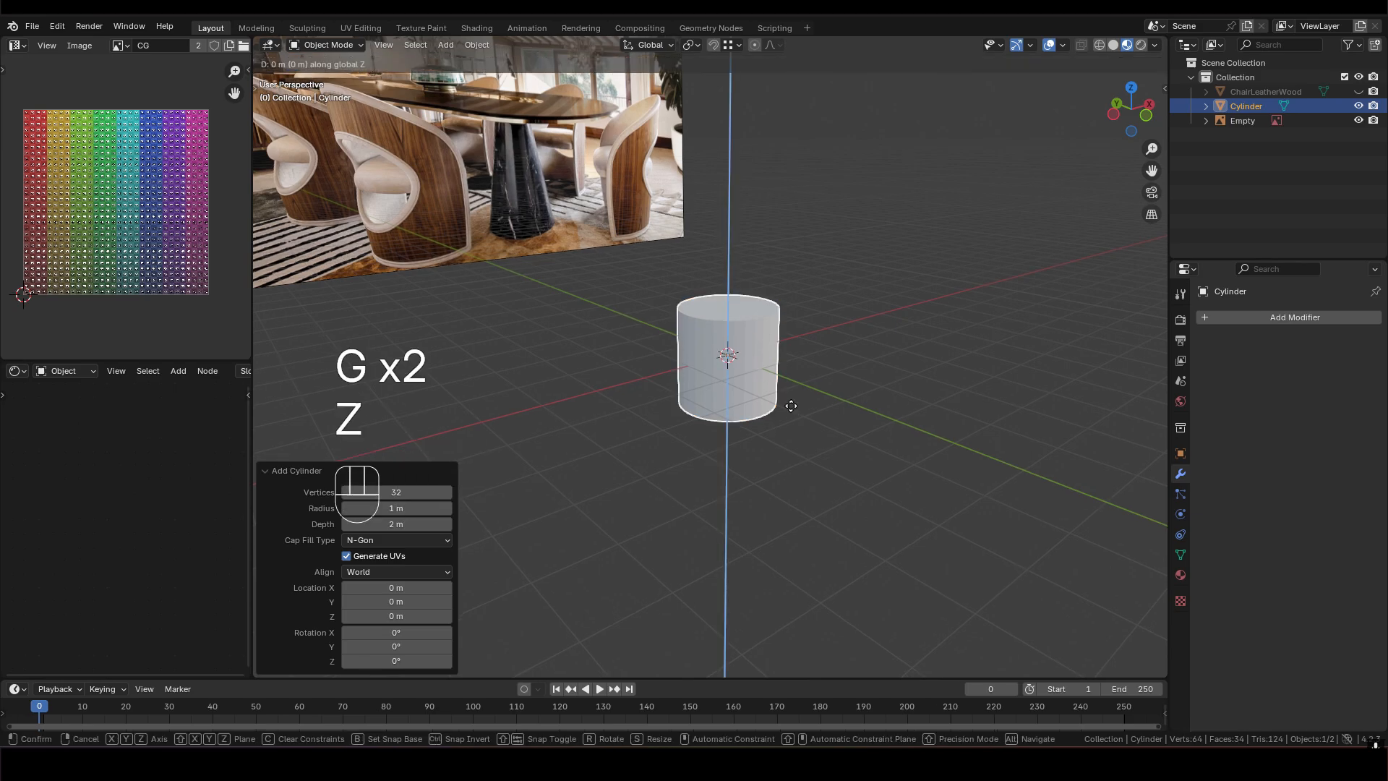
{"action": "key", "text": "1"}
{"action": "left_click", "coordinate": [752, 353]}
Select the side faces on the cylinder's −Y half and delete them
{"action": "scroll", "coordinate": [745, 315], "scroll_direction": "up", "scroll_amount": 3}
{"action": "middle_click_drag", "start_coordinate": [736, 356], "coordinate": [734, 405]}
{"action": "key", "text": "Tab"}
{"action": "key", "text": "3"}
{"action": "left_click", "coordinate": [682, 282]}
{"action": "middle_click_drag", "start_coordinate": [682, 283], "coordinate": [616, 288]}
{"action": "left_click", "coordinate": [663, 296]}
{"action": "middle_click_drag", "start_coordinate": [918, 303], "coordinate": [720, 316], "text": "shift"}
{"action": "left_click", "coordinate": [850, 278], "text": "ctrl"}
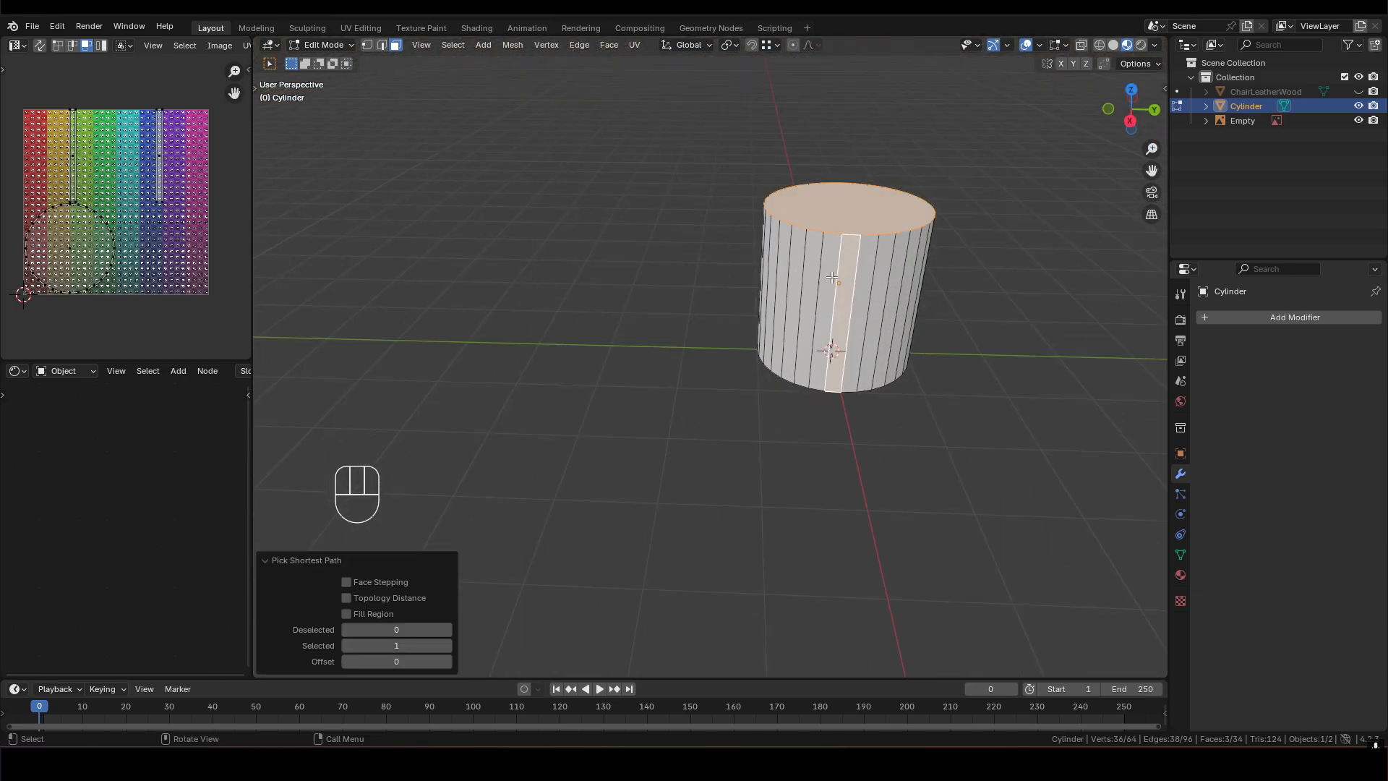
{"action": "key", "text": "ctrl+z"}
{"action": "left_click", "coordinate": [772, 265], "text": "ctrl"}
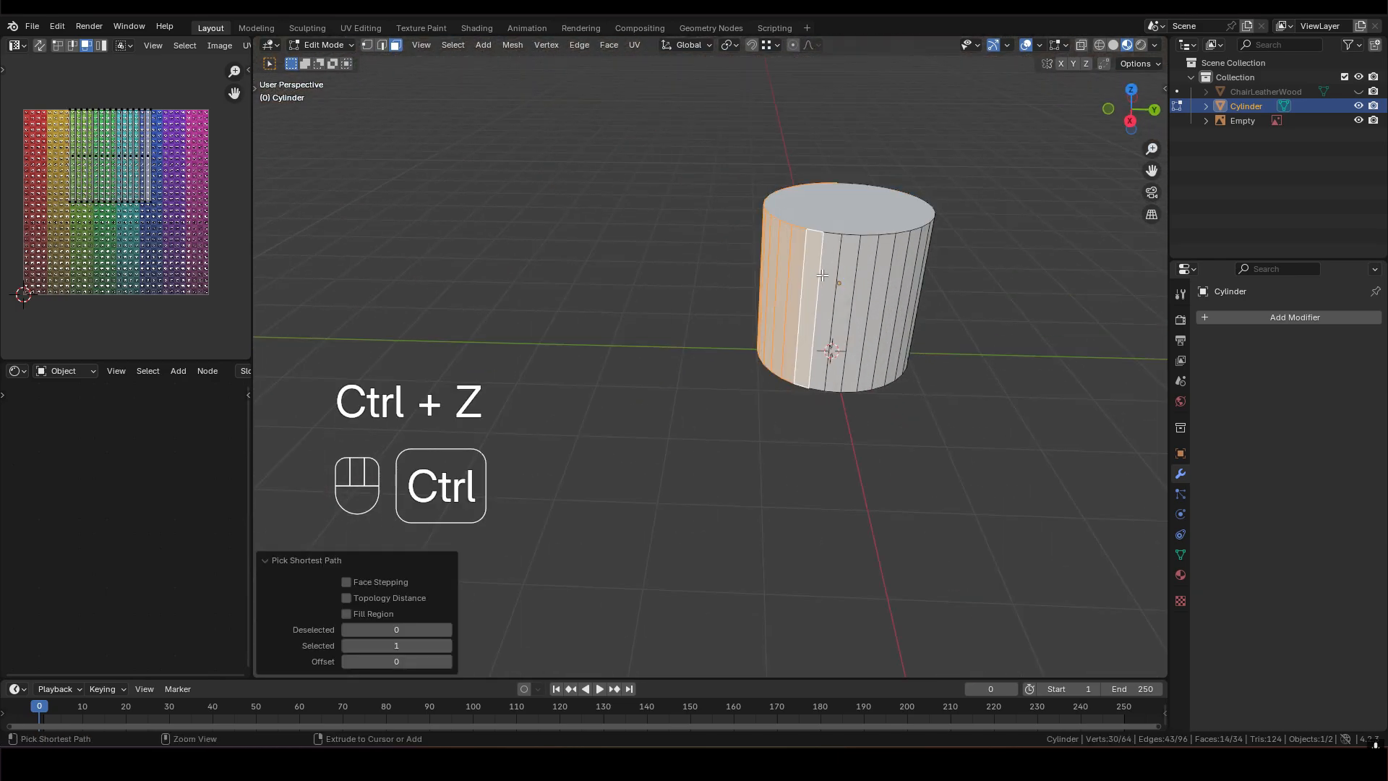
{"action": "key", "text": "x"}
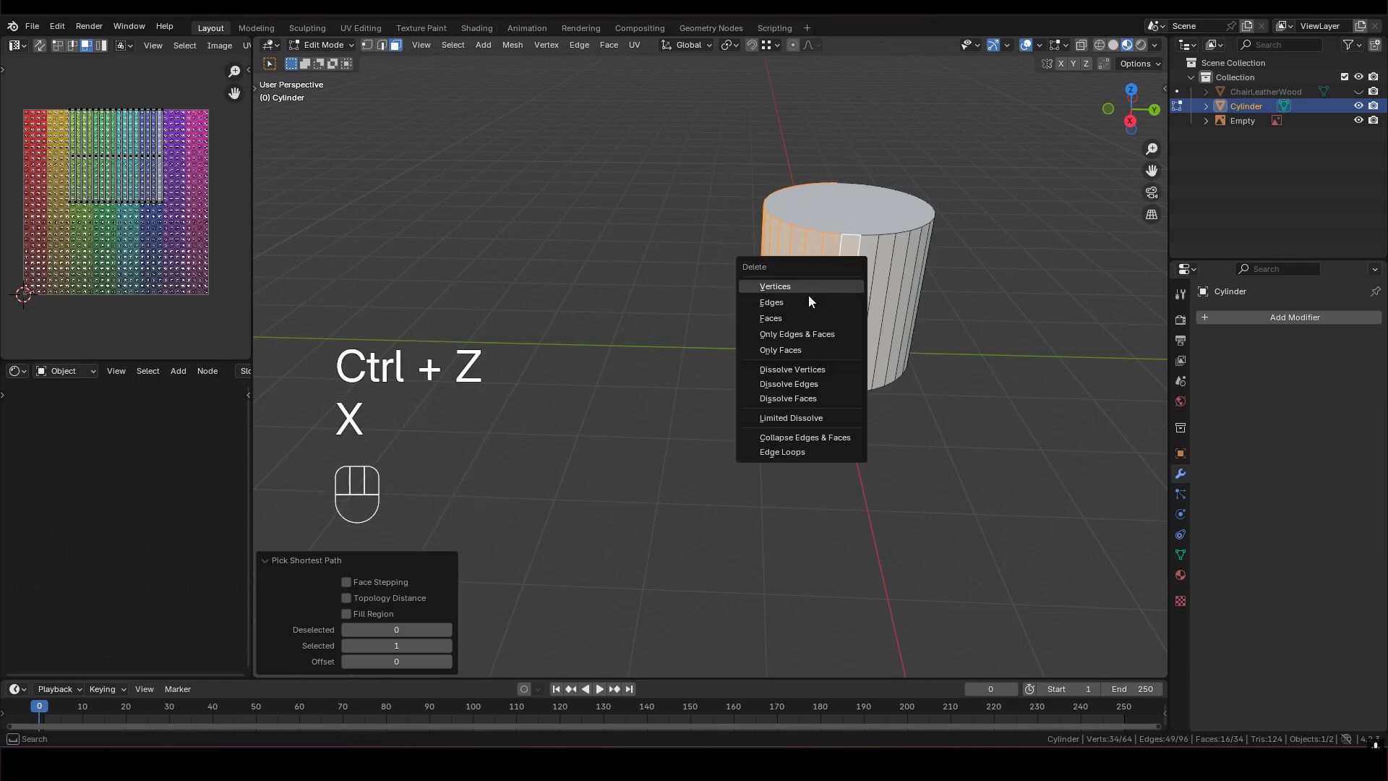
{"action": "left_click", "coordinate": [790, 316]}
Delete the cylinder's top and bottom cap faces to leave an open half shell
{"action": "middle_click_drag", "start_coordinate": [790, 316], "coordinate": [838, 335], "text": "shift"}
{"action": "left_click", "coordinate": [803, 258]}
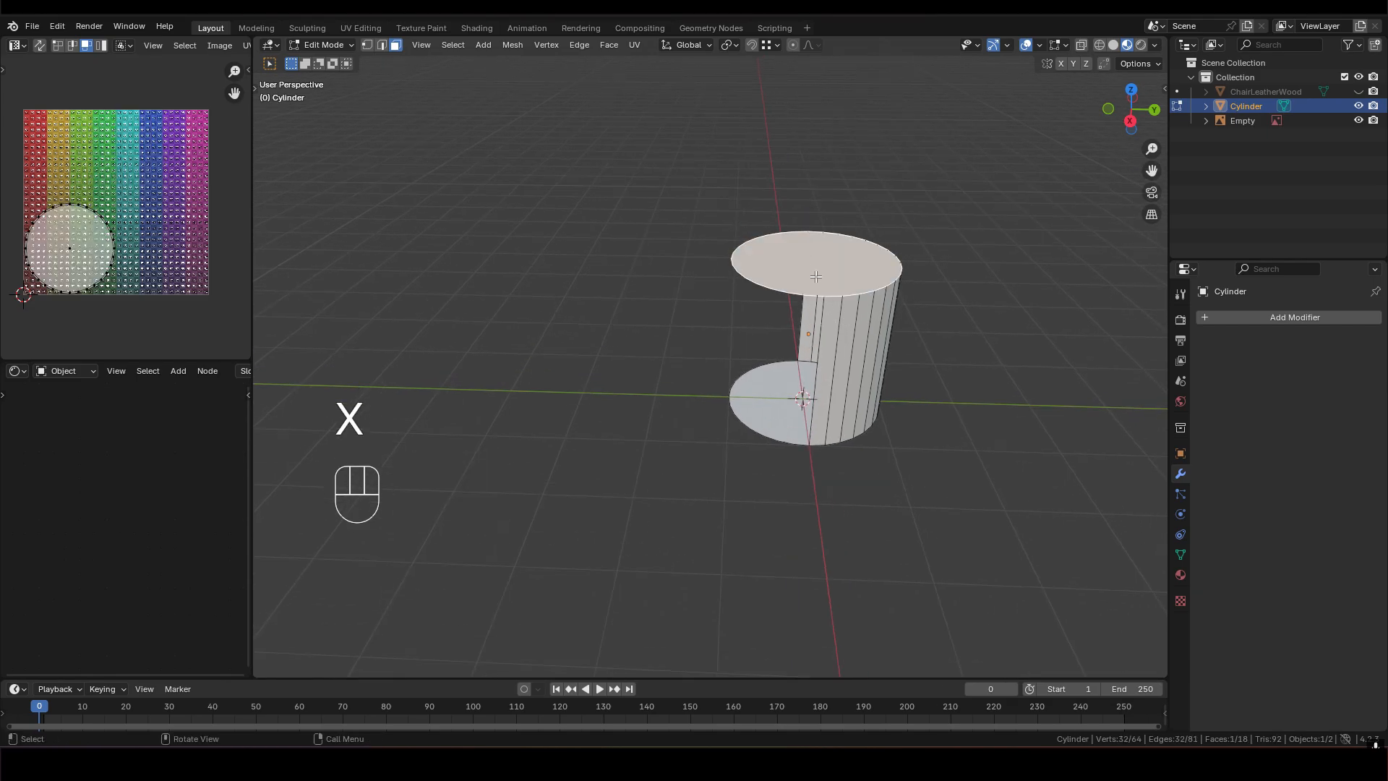
{"action": "middle_click_drag", "start_coordinate": [814, 277], "coordinate": [783, 274], "text": "shift"}
{"action": "left_click", "coordinate": [741, 396], "text": "shift"}
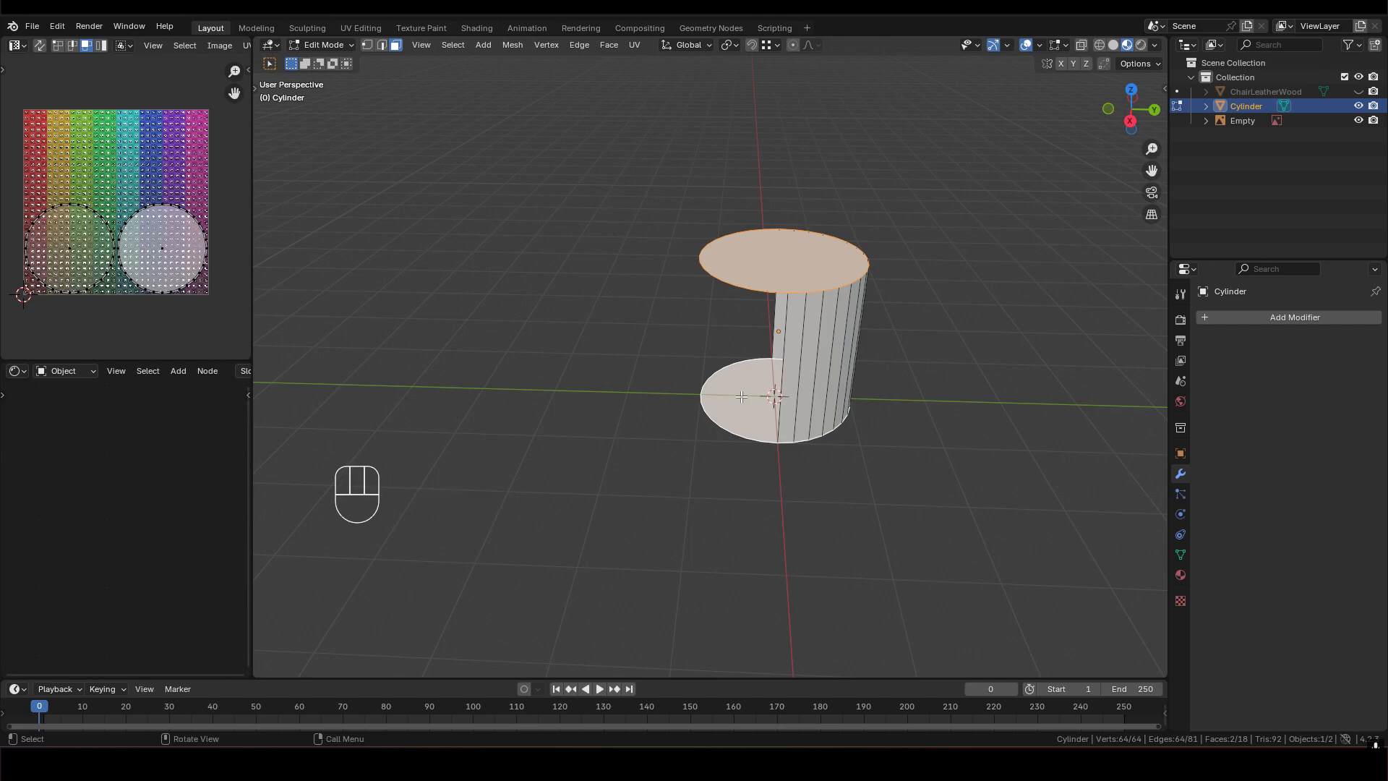
{"action": "key", "text": "x"}
{"action": "left_click", "coordinate": [740, 396]}
Duplicate both end faces of the half shell and snap the copies onto its open ends, about 0.195 m along −Y
{"action": "middle_click_drag", "start_coordinate": [740, 397], "coordinate": [761, 283]}
{"action": "middle_click_drag", "start_coordinate": [781, 379], "coordinate": [764, 236]}
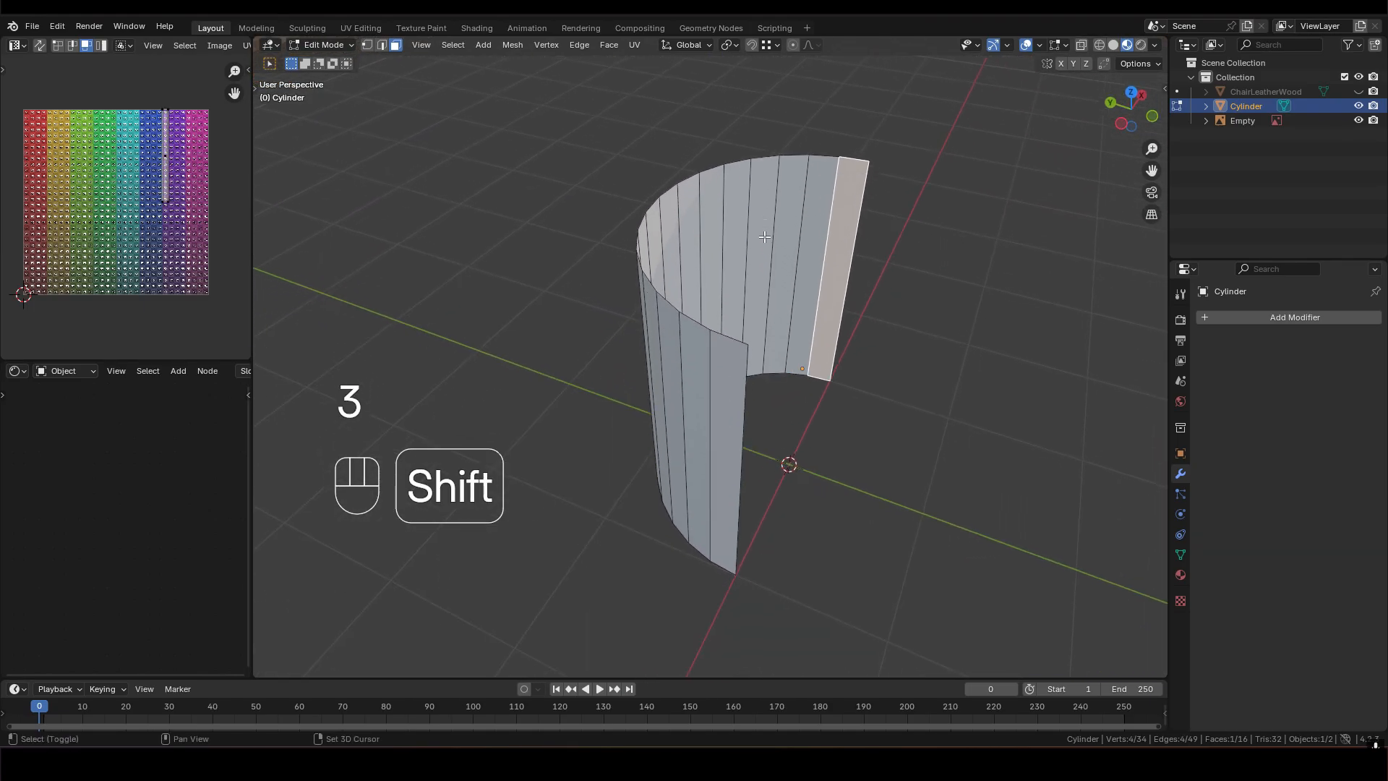
{"action": "left_click", "coordinate": [722, 370], "text": "shift"}
{"action": "middle_click_drag", "start_coordinate": [722, 370], "coordinate": [725, 340], "text": "shift"}
{"action": "key", "text": "1"}
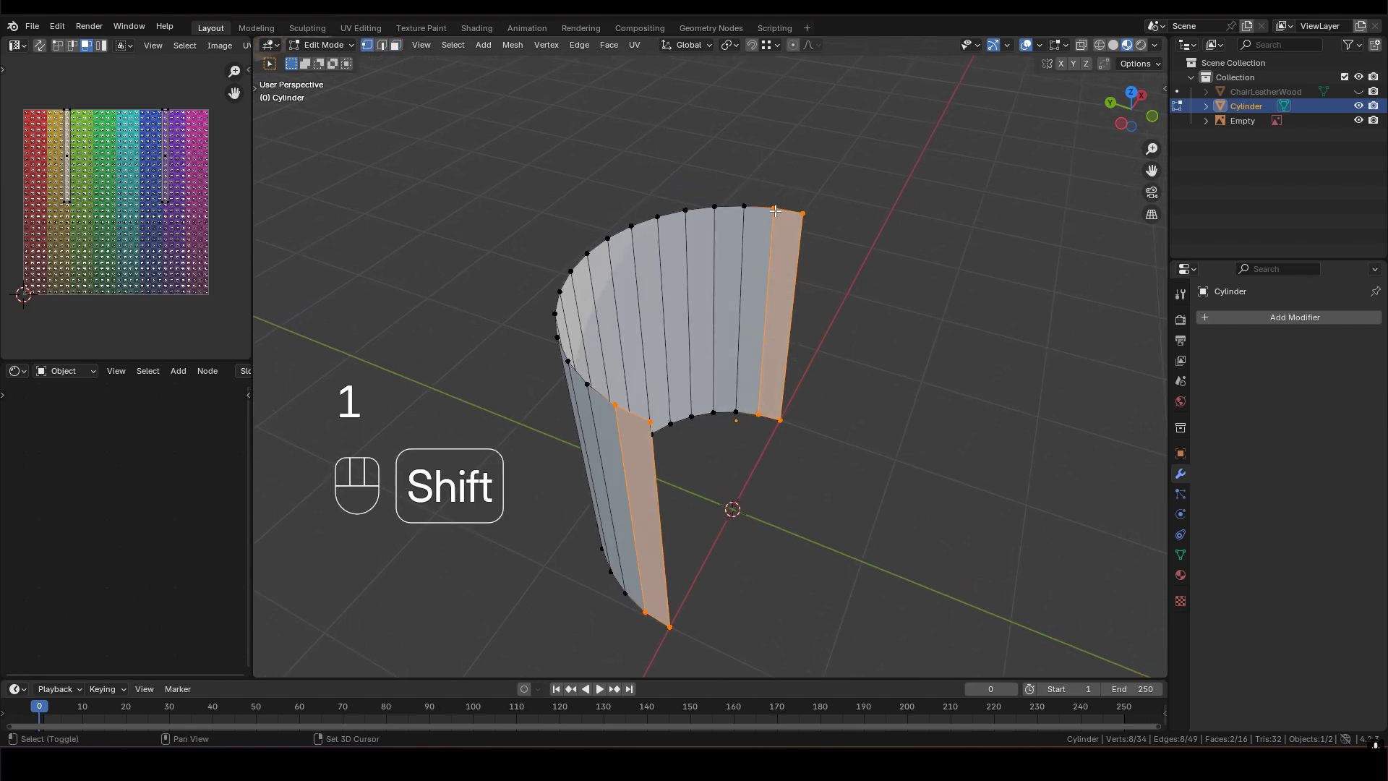
{"action": "key", "text": "shift+d"}
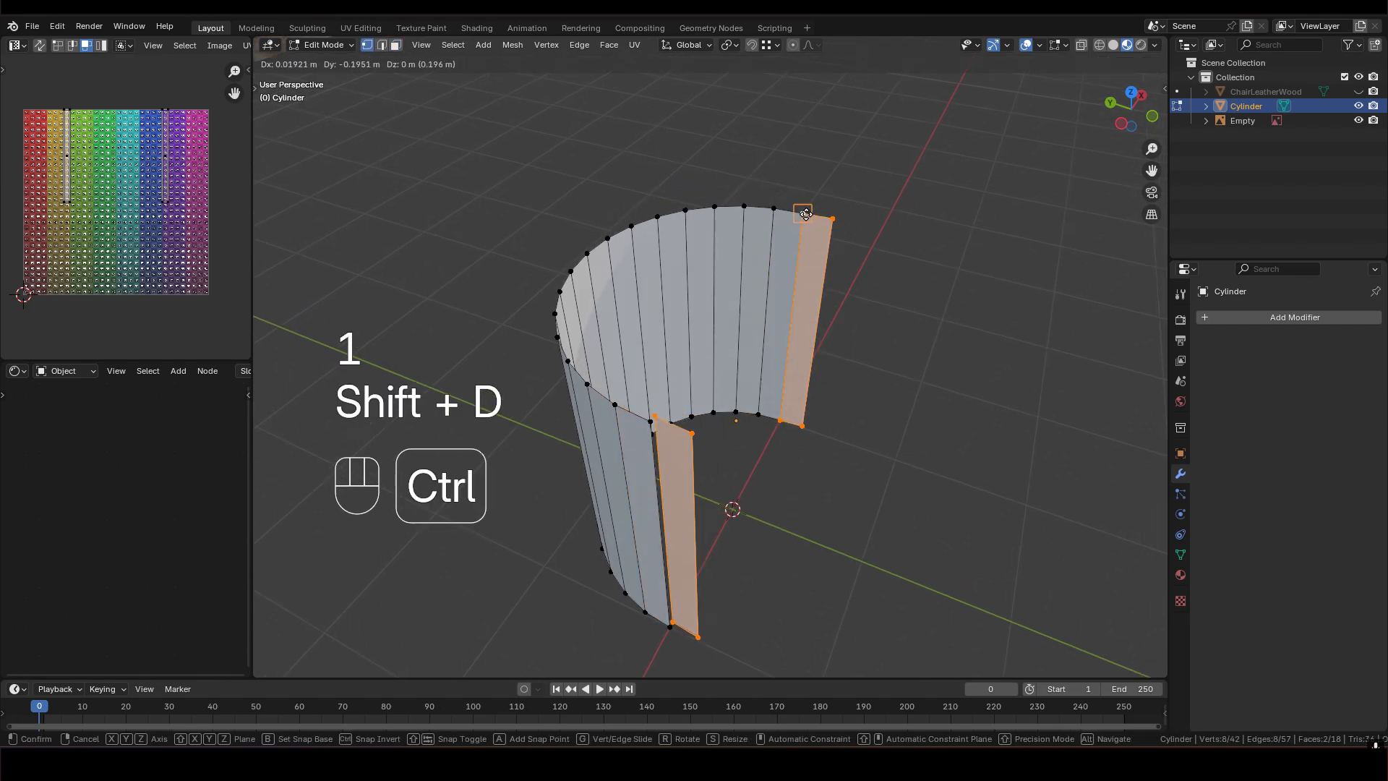
{"action": "left_click", "coordinate": [802, 217]}
Select the duplicated face at the +X end, with the vertex that meets the shell as the active one
{"action": "middle_click_drag", "start_coordinate": [803, 217], "coordinate": [740, 383]}
{"action": "key", "text": "3"}
{"action": "left_click", "coordinate": [797, 304], "text": "shift"}
{"action": "key", "text": "1"}
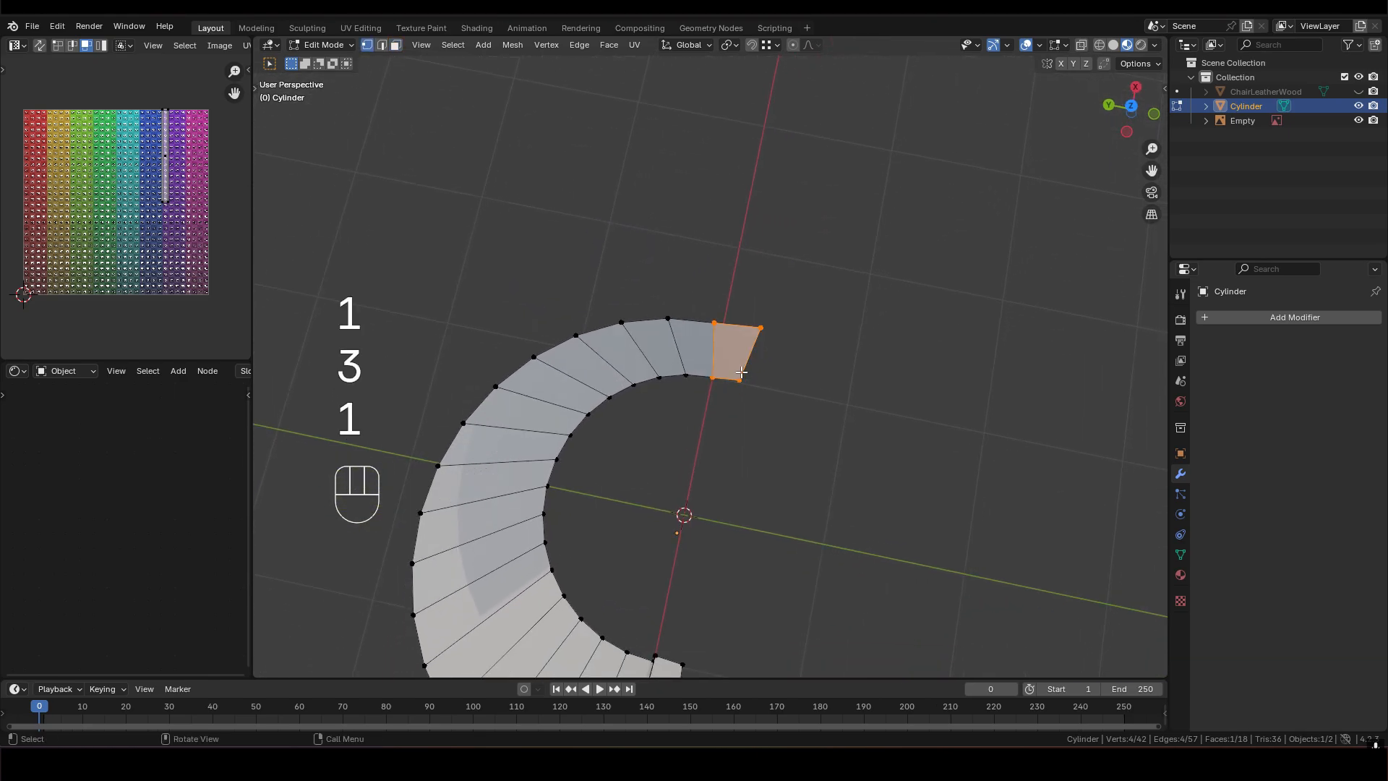
{"action": "left_click", "coordinate": [714, 323], "text": "shift"}
{"action": "left_click", "coordinate": [714, 323], "text": "shift"}
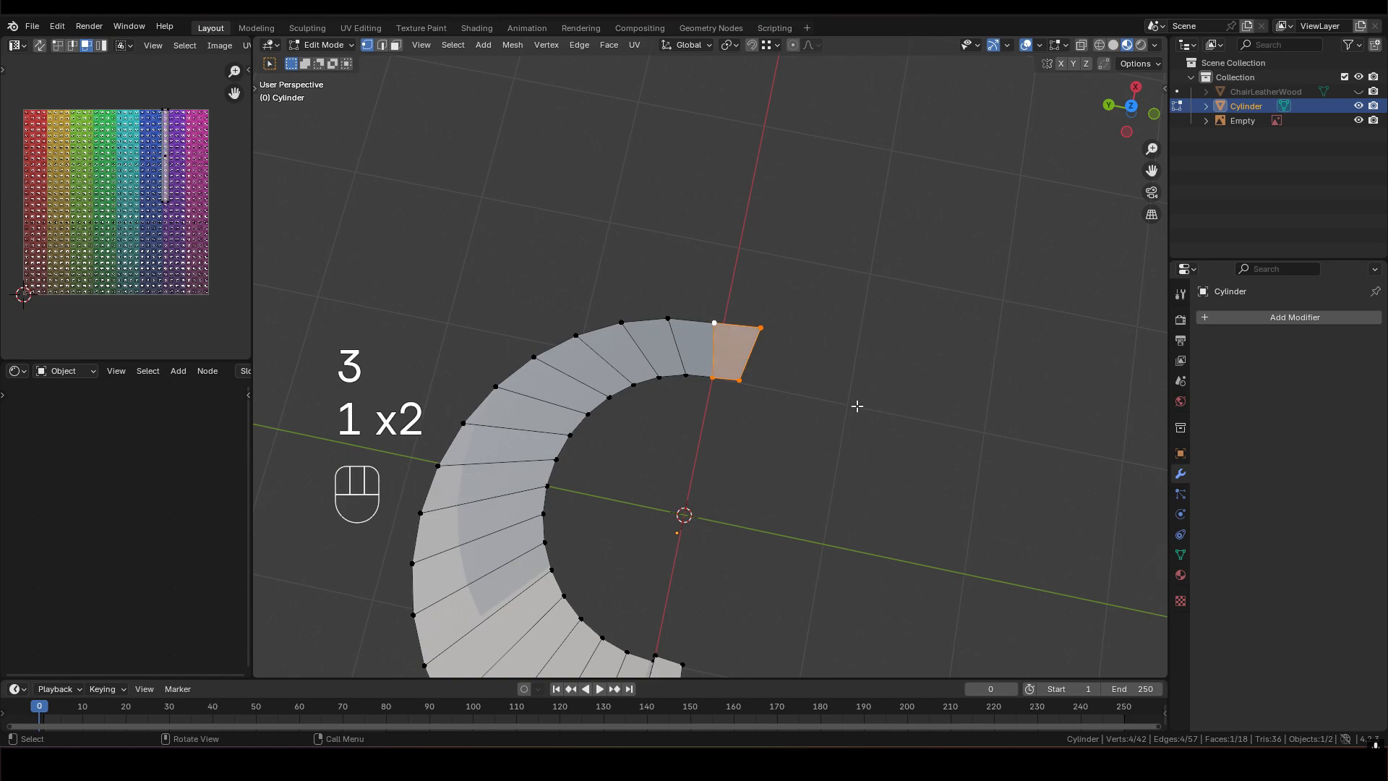
{"action": "key", "text": "s"}
{"action": "key", "text": "x"}
{"action": "key", "text": "y"}
{"action": "left_click", "coordinate": [857, 406]}
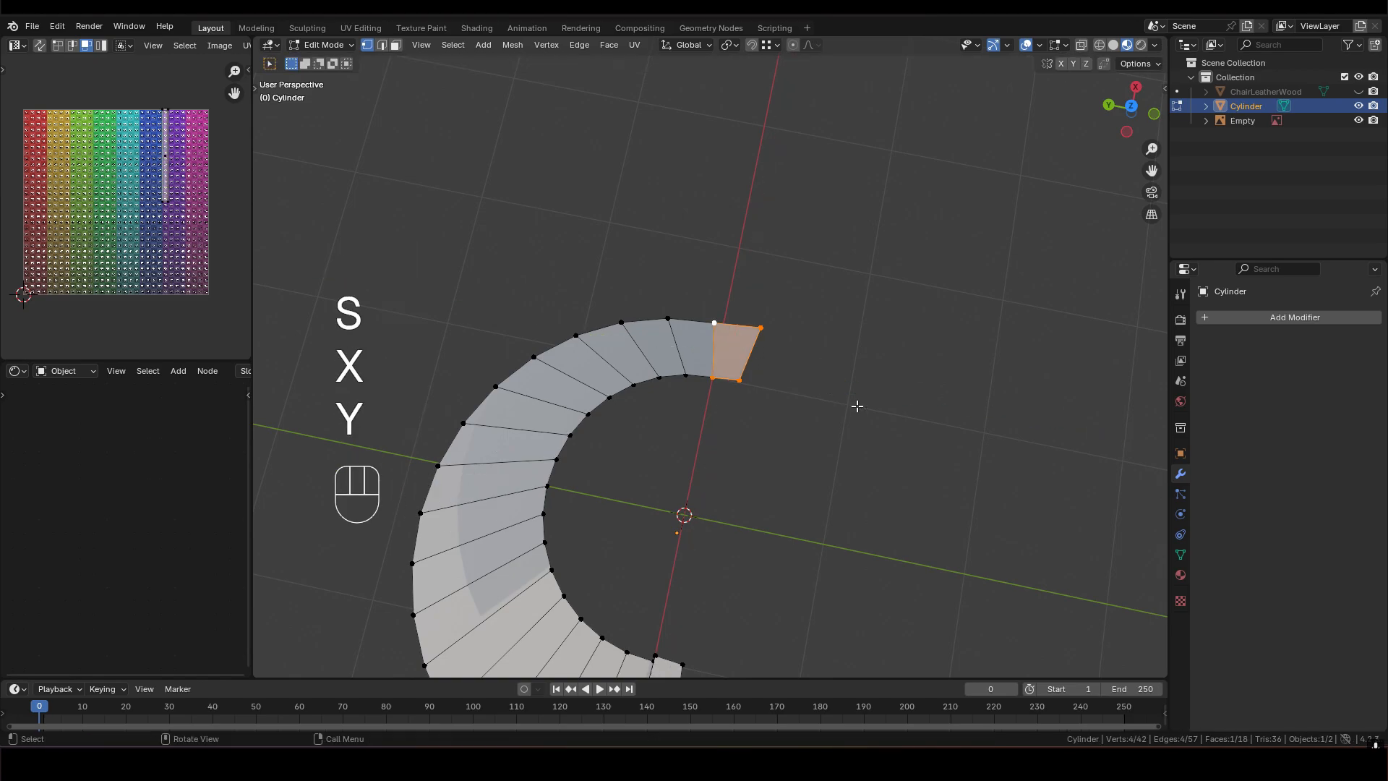
Set the pivot point to Active Element and flatten the selected face by scaling it to 0 along X
{"action": "left_click", "coordinate": [730, 45]}
{"action": "left_click", "coordinate": [751, 143]}
{"action": "key", "text": "s"}
{"action": "key", "text": "x"}
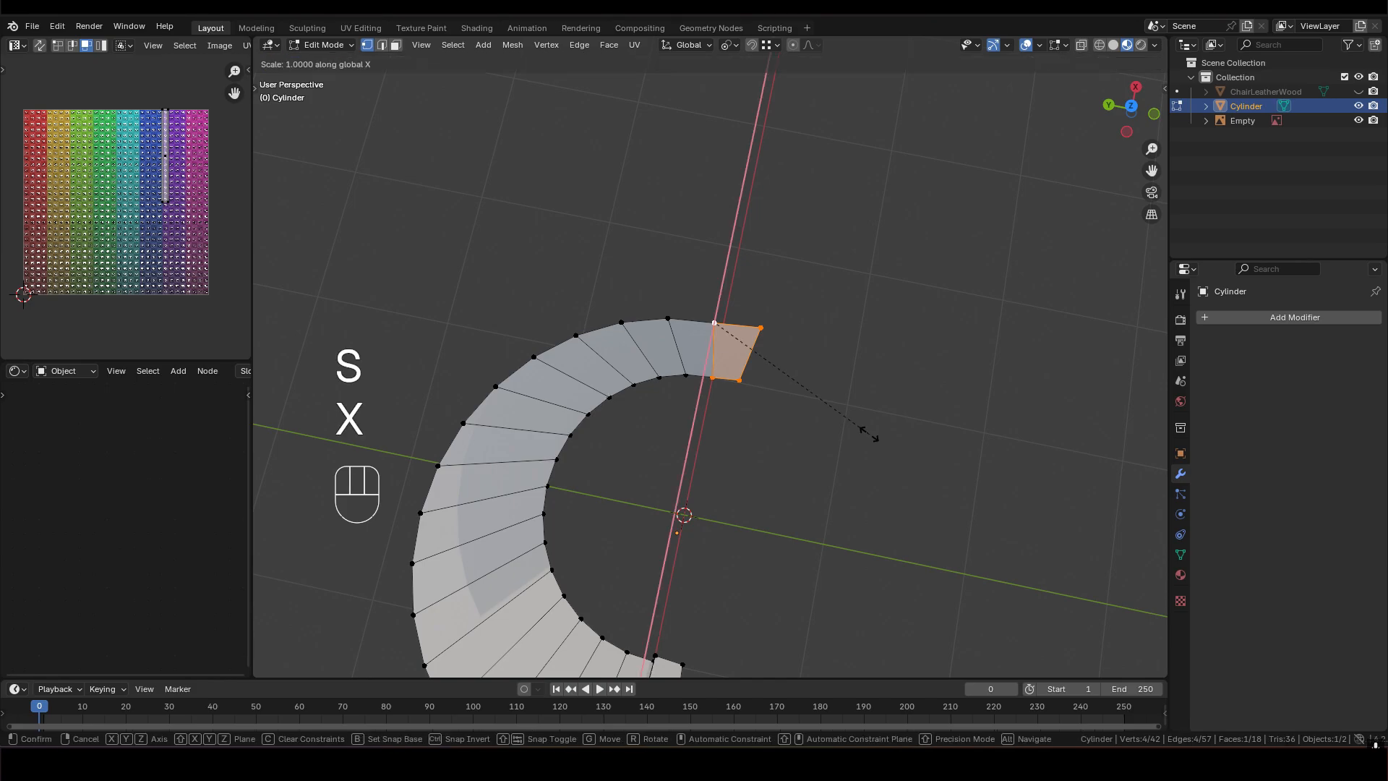
{"action": "key", "text": "0"}
{"action": "left_click", "coordinate": [868, 432]}
Snap the duplicated face at the −X end onto the shell's end vertex and scale it to 0 along X
{"action": "middle_click_drag", "start_coordinate": [754, 503], "coordinate": [802, 236], "text": "shift"}
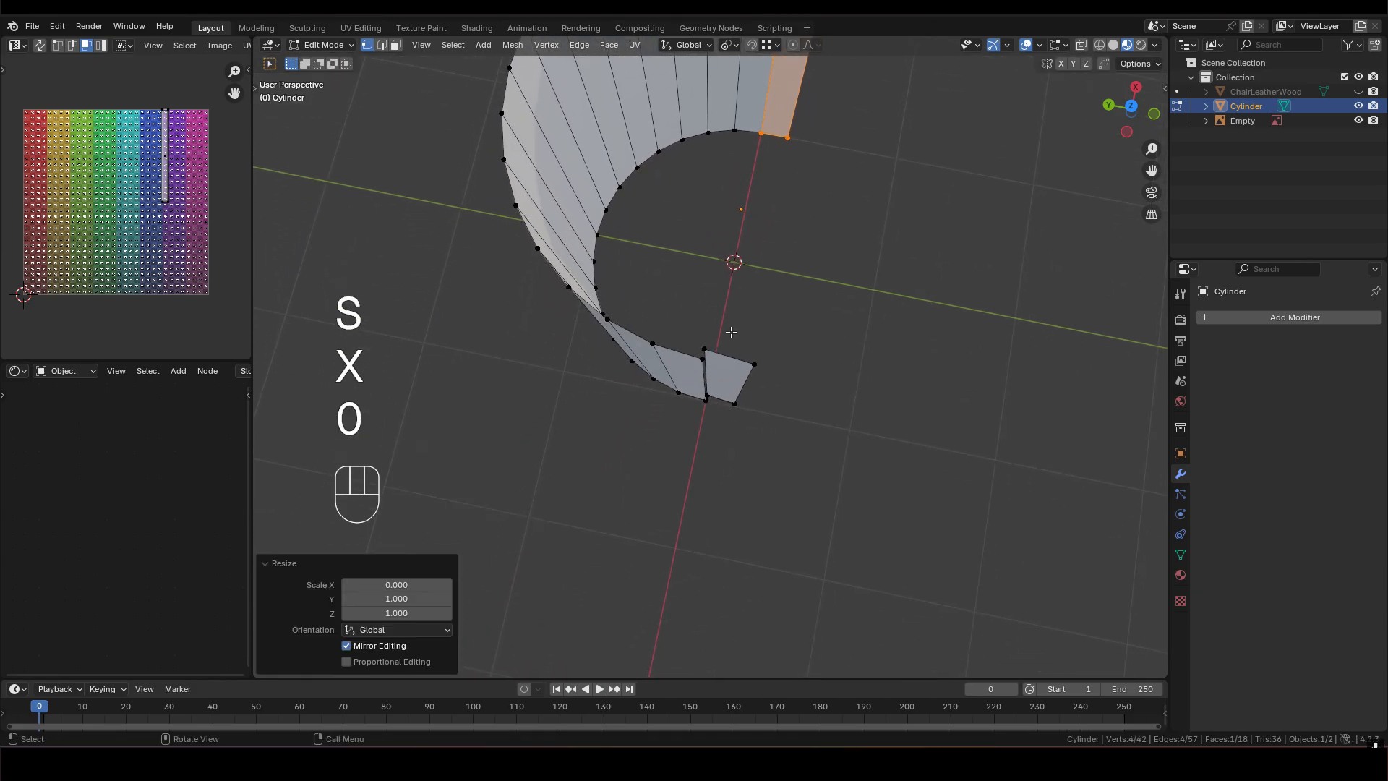
{"action": "key", "text": "3"}
{"action": "key", "text": "g"}
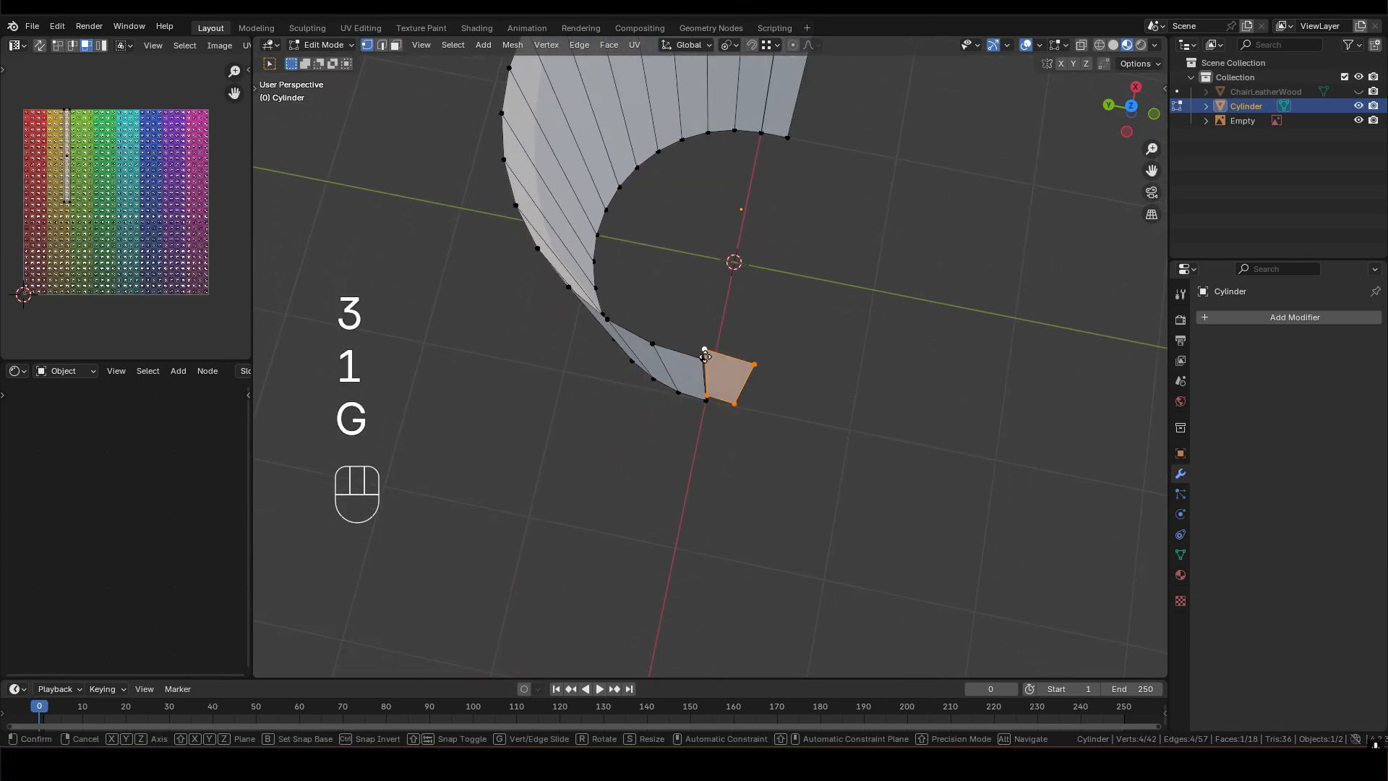
{"action": "left_click", "coordinate": [751, 370], "text": "ctrl"}
{"action": "key", "text": "s"}
{"action": "key", "text": "x"}
{"action": "key", "text": "0"}
{"action": "left_click", "coordinate": [805, 434]}
Merge the shell's overlapping vertices by distance and check the joined shape in Object Mode
{"action": "middle_click_drag", "start_coordinate": [722, 405], "coordinate": [734, 339]}
{"action": "key", "text": "a"}
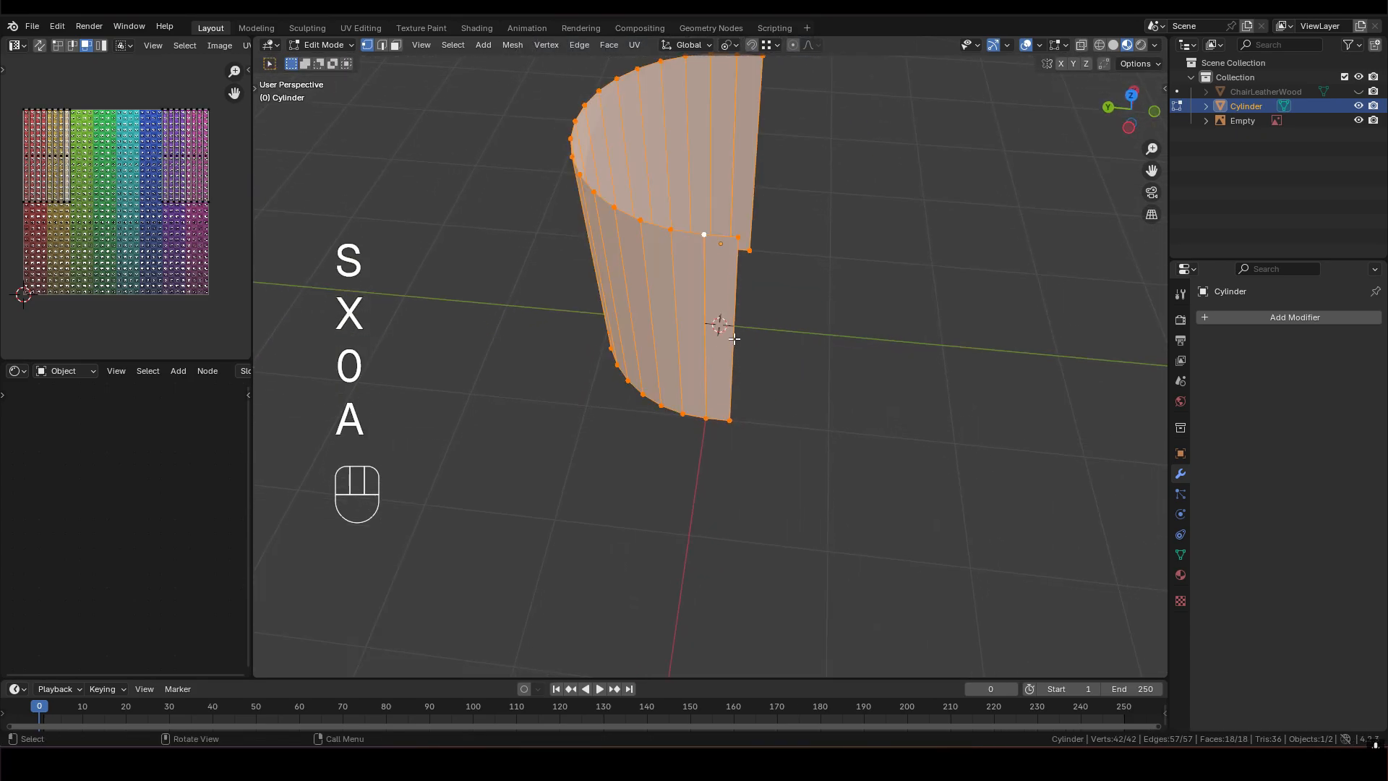
{"action": "key", "text": "m"}
{"action": "left_click", "coordinate": [680, 415]}
{"action": "middle_click_drag", "start_coordinate": [681, 414], "coordinate": [626, 406]}
{"action": "middle_click_drag", "start_coordinate": [787, 349], "coordinate": [754, 309], "text": "shift"}
{"action": "middle_click_drag", "start_coordinate": [824, 273], "coordinate": [861, 309]}
{"action": "key", "text": "Tab"}
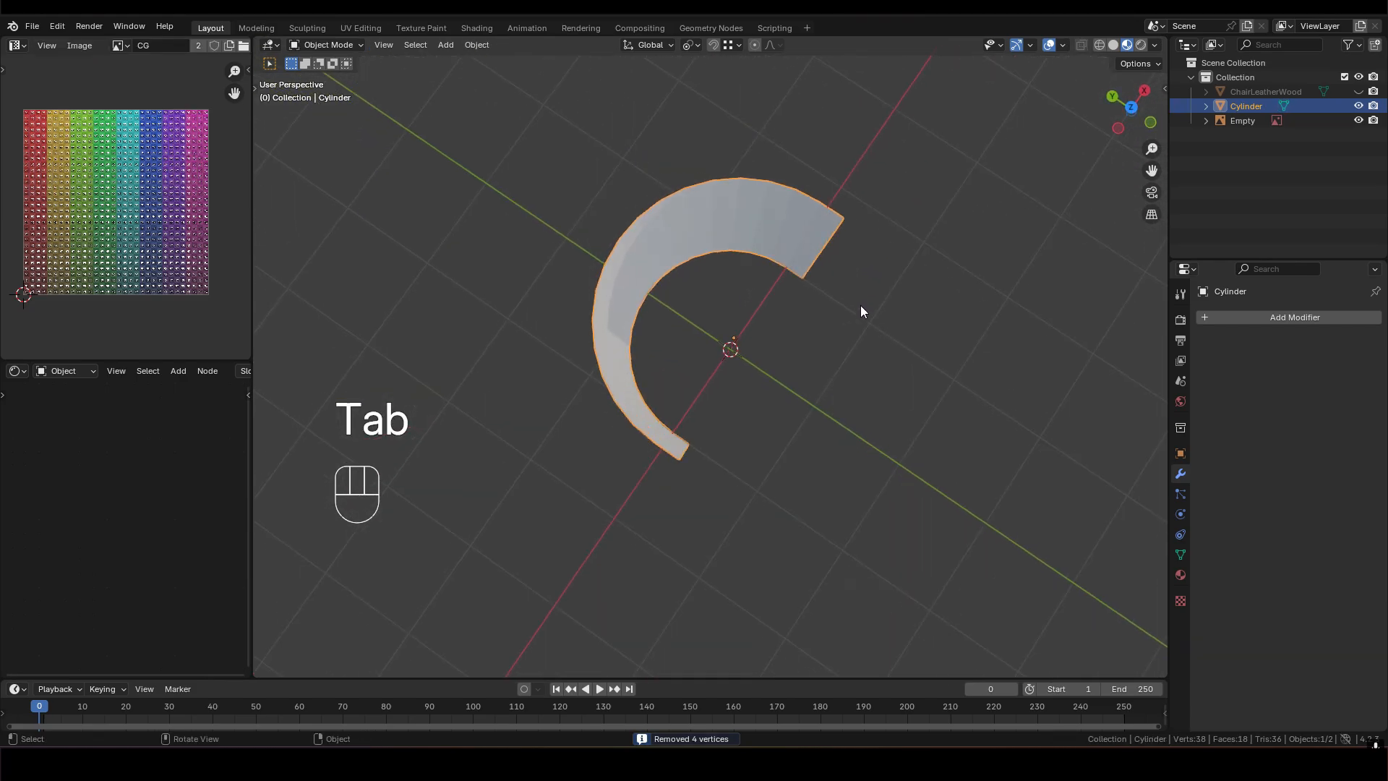
{"action": "key", "text": "Tab"}
Duplicate the straight end face on the +X side and snap the copy to its outer edge, 0.19509 m along −Y
{"action": "middle_click_drag", "start_coordinate": [807, 244], "coordinate": [787, 217]}
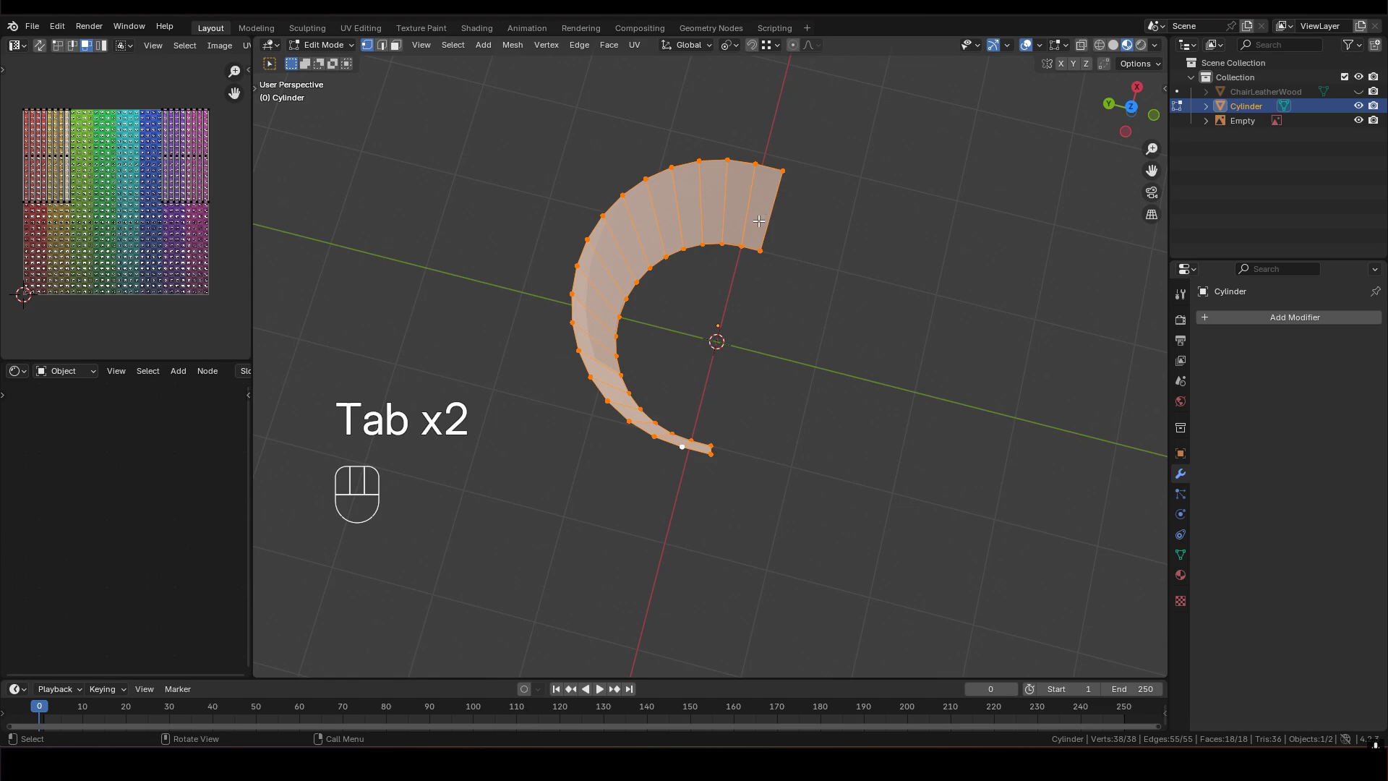
{"action": "left_click", "coordinate": [755, 209]}
{"action": "key", "text": "1"}
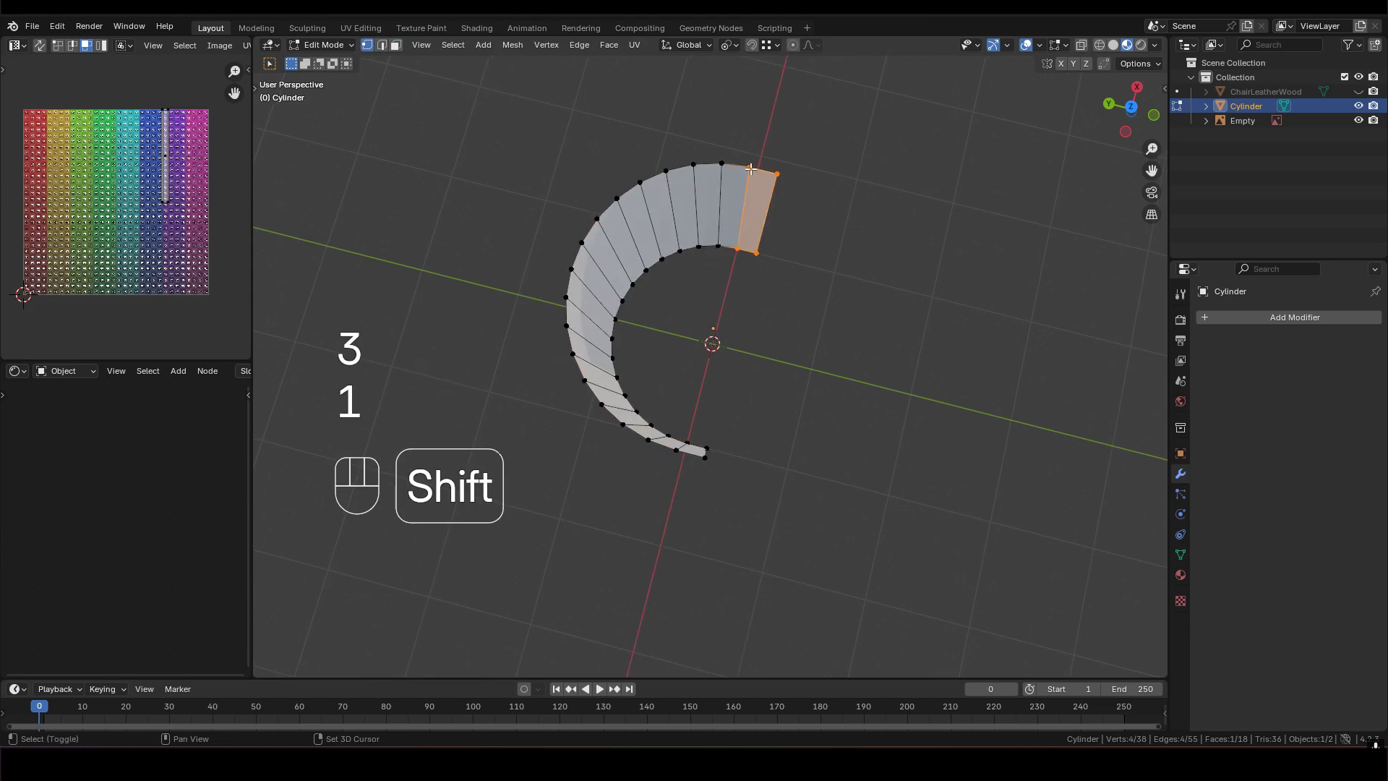
{"action": "key", "text": "shift+d"}
{"action": "left_click", "coordinate": [753, 180]}
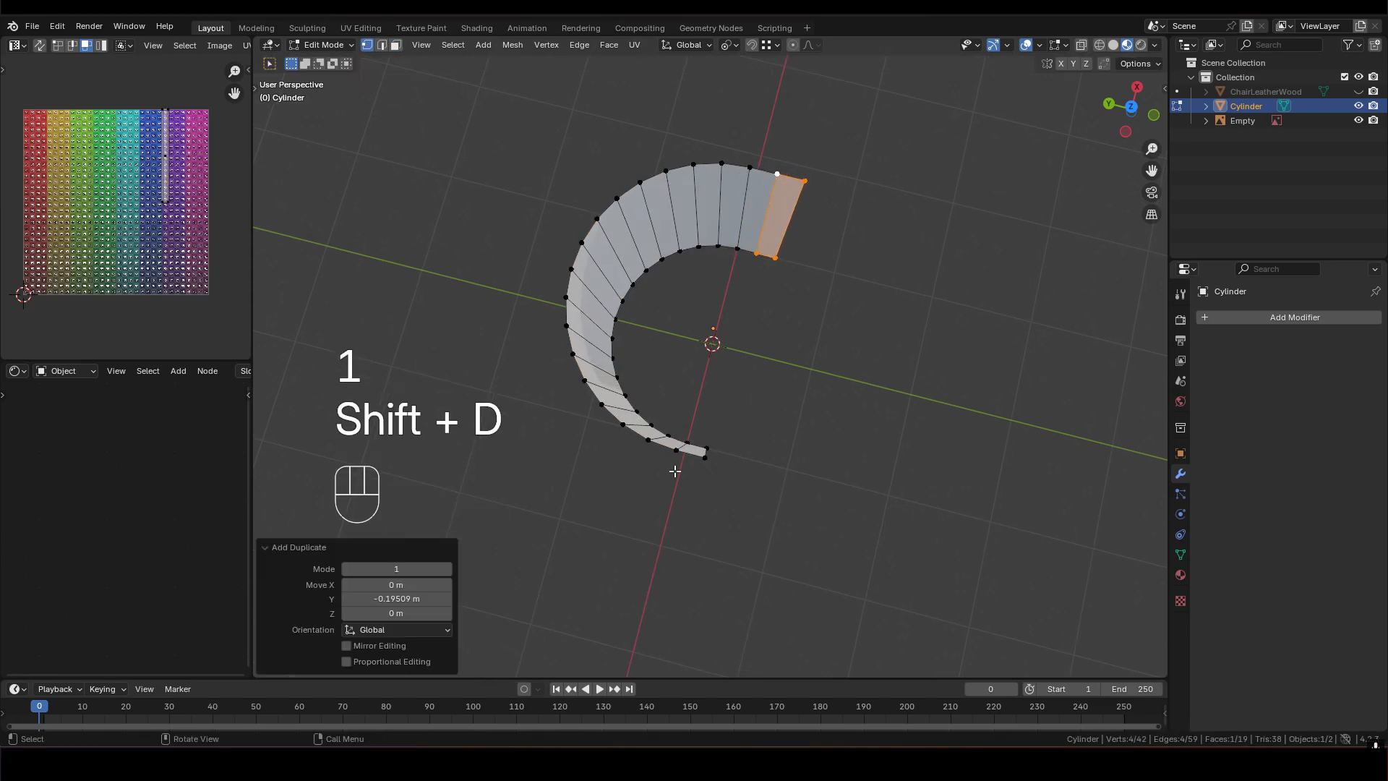
Duplicate the straight end face on the −X side and snap the copy onto the shell's outer edge
{"action": "middle_click_drag", "start_coordinate": [753, 179], "coordinate": [706, 429]}
{"action": "left_click", "coordinate": [706, 419]}
{"action": "key", "text": "3"}
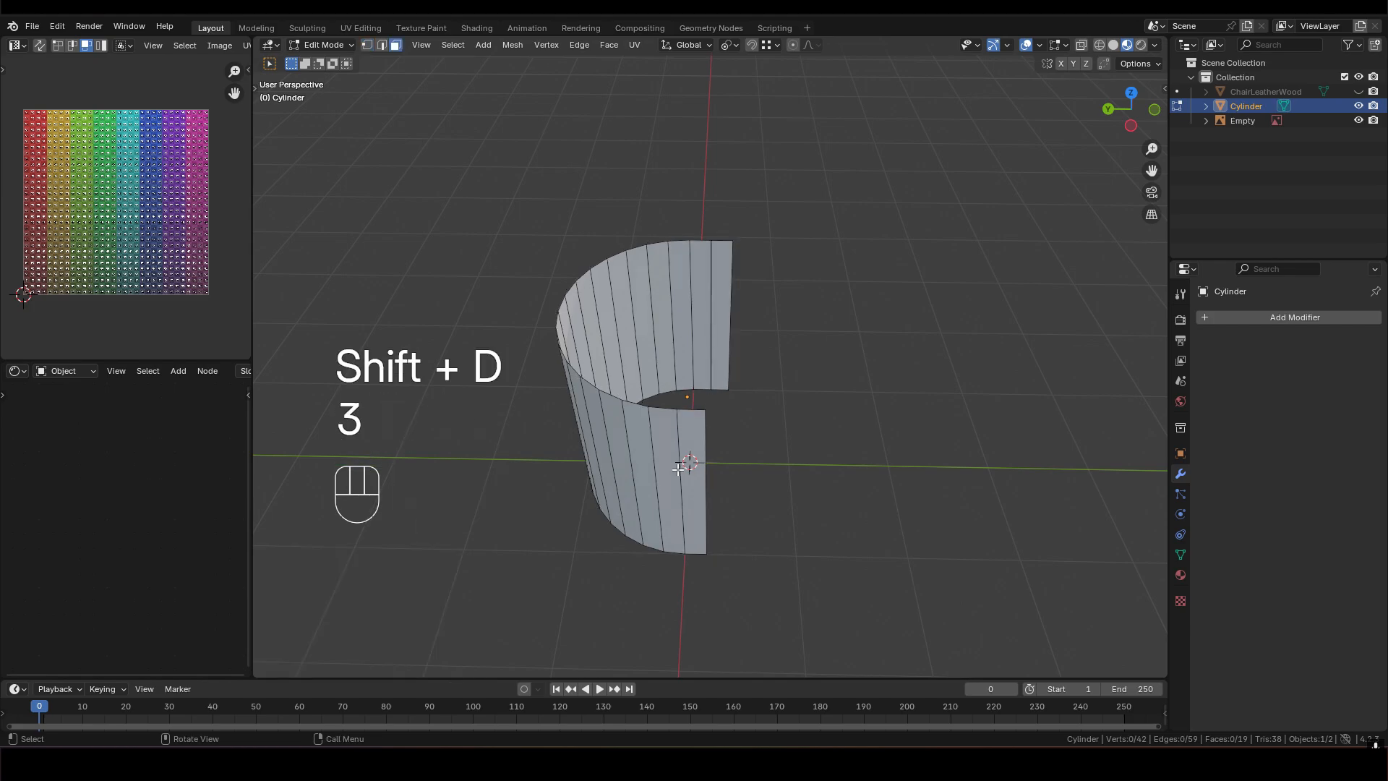
{"action": "key", "text": "shift+d"}
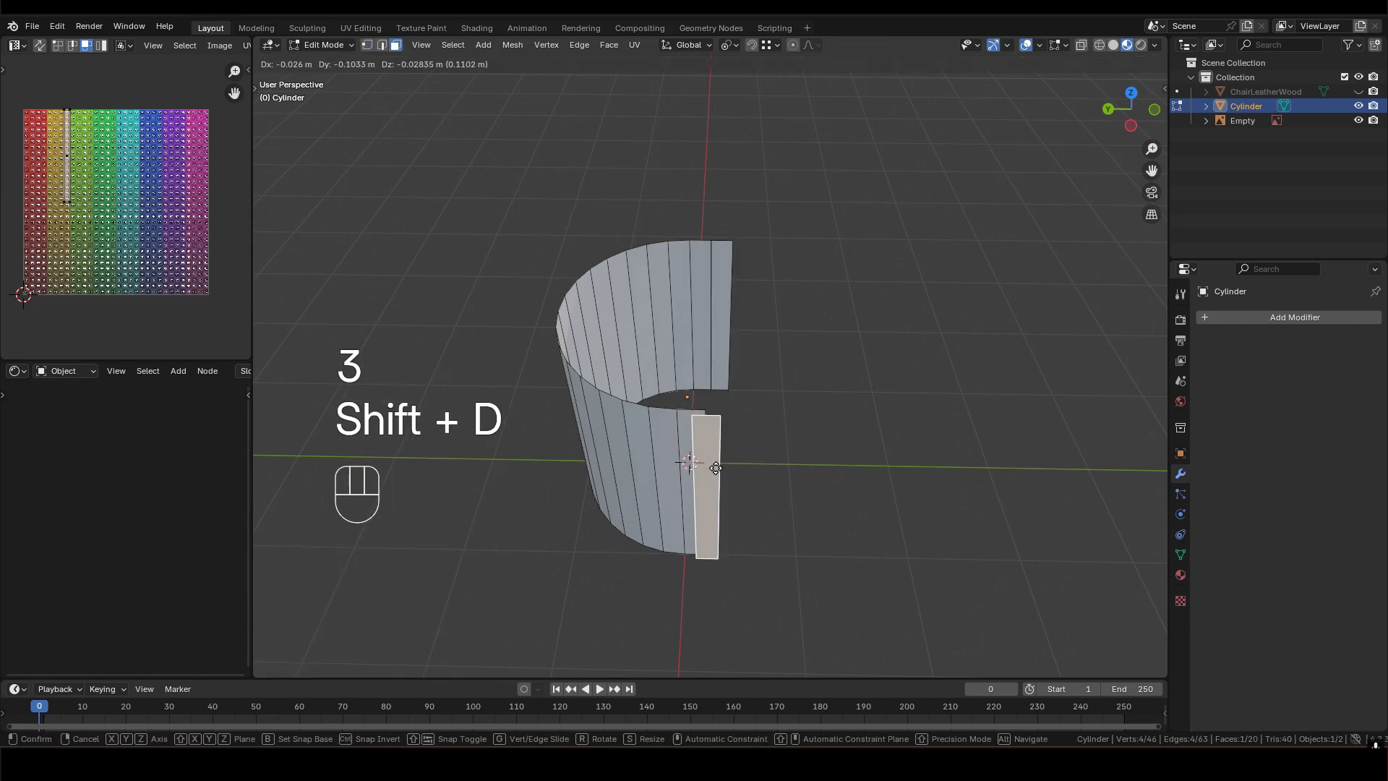
{"action": "left_click", "coordinate": [767, 466]}
{"action": "key", "text": "1"}
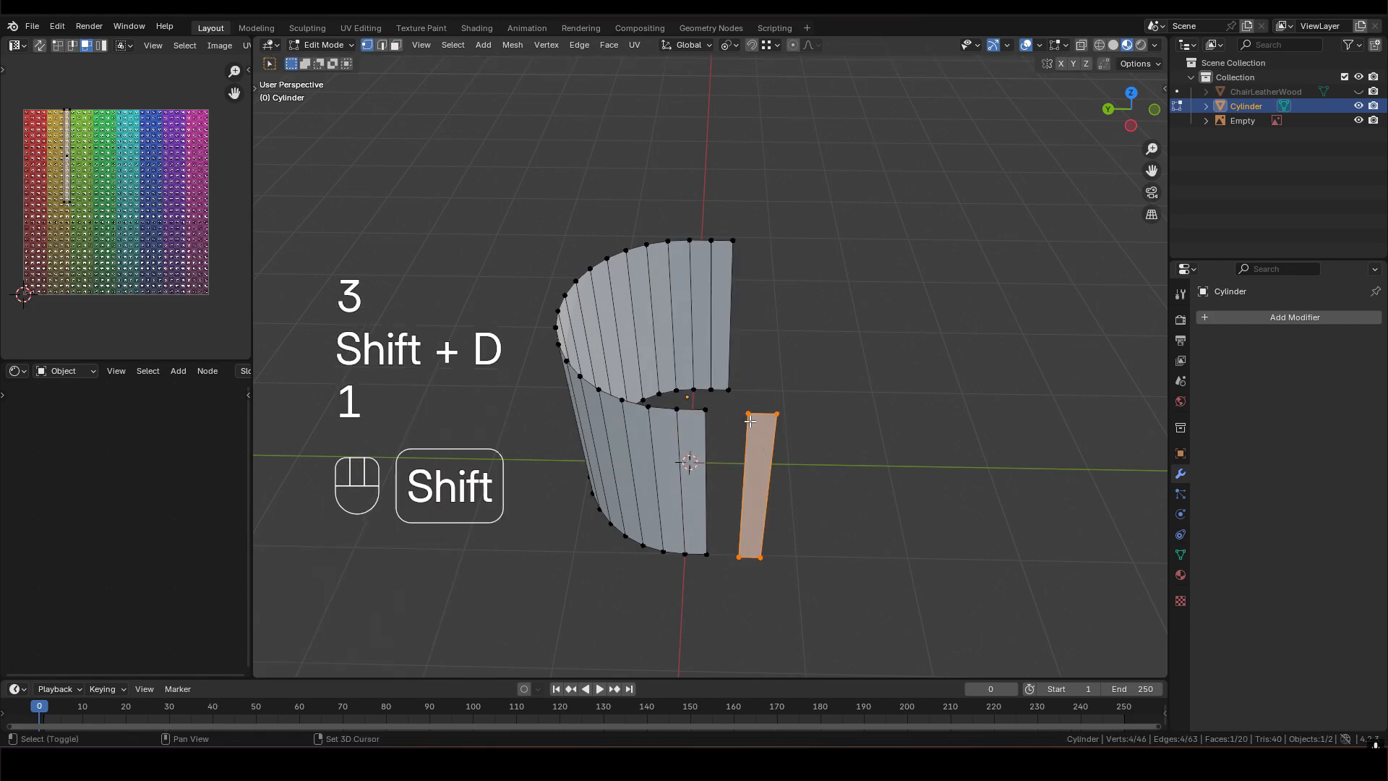
{"action": "key", "text": "g"}
{"action": "left_click", "coordinate": [706, 405]}
Select the whole mesh and merge the newly added strips' overlapping vertices by distance
{"action": "middle_click_drag", "start_coordinate": [706, 405], "coordinate": [670, 362]}
{"action": "key", "text": "a"}
{"action": "key", "text": "m"}
{"action": "left_click", "coordinate": [674, 402]}
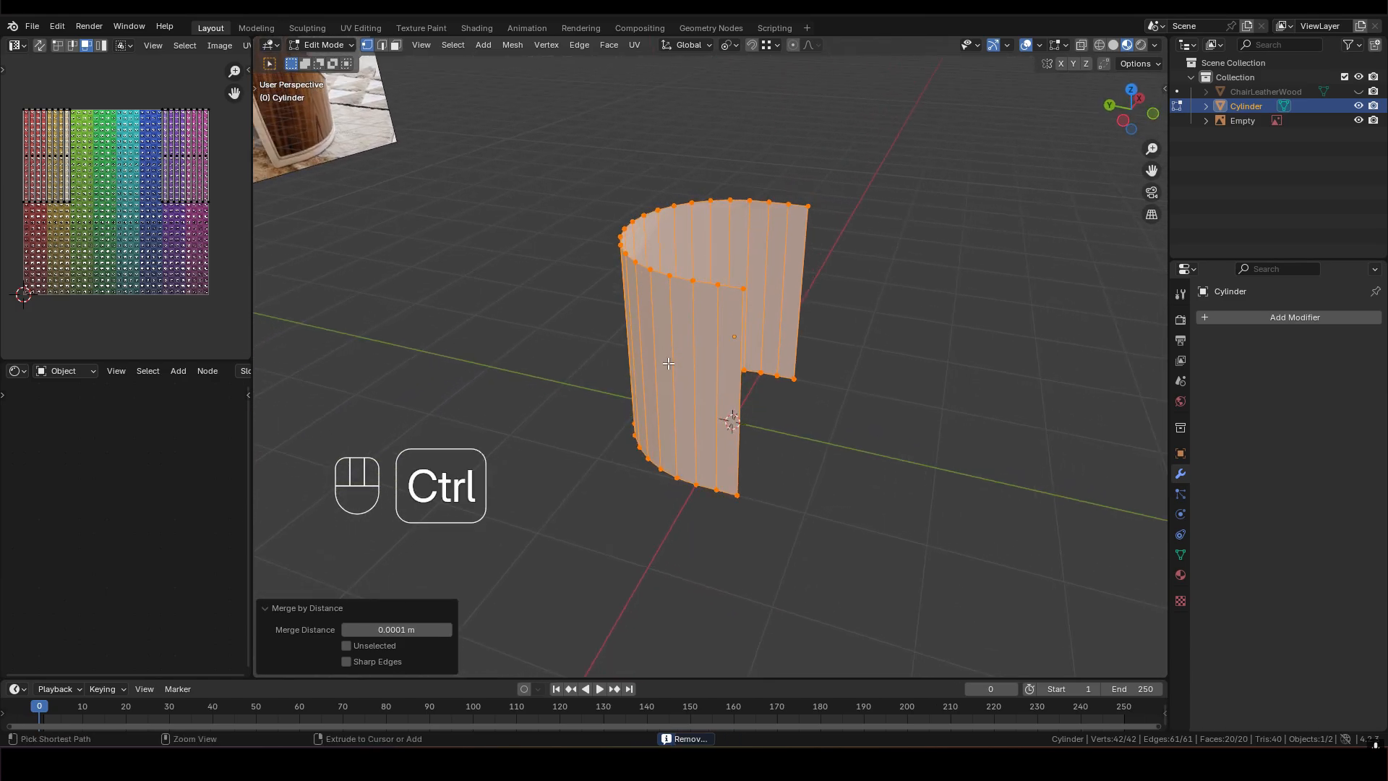
Add 8 evenly spaced horizontal loop cuts around the shell and compare it with the chair in the reference image
{"action": "key", "text": "ctrl+r"}
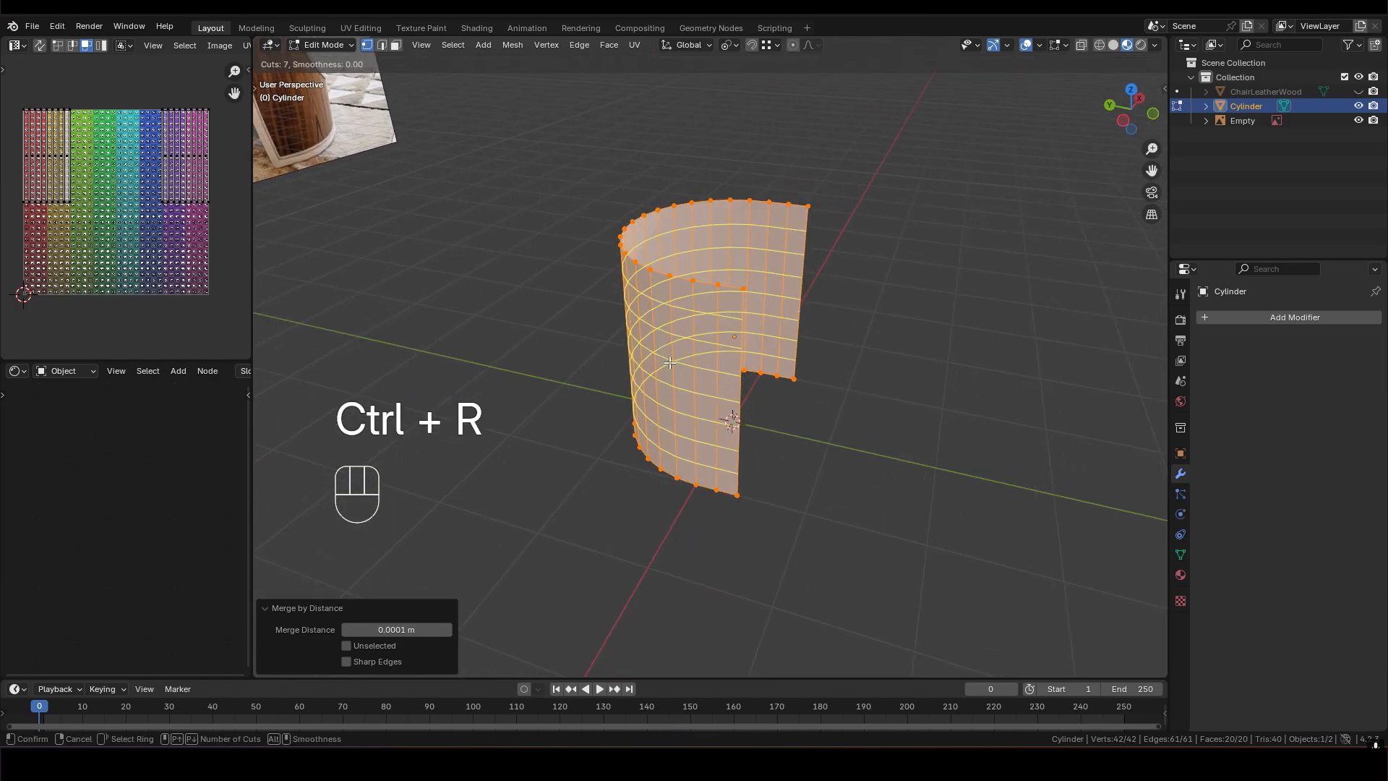
{"action": "key", "text": "8"}
{"action": "left_click", "coordinate": [670, 362]}
{"action": "right_click", "coordinate": [670, 364]}
{"action": "mouse_move", "coordinate": [689, 355]}
{"action": "middle_mouse_down"}
{"action": "mouse_move", "coordinate": [741, 341]}
{"action": "mouse_move", "coordinate": [673, 377]}
{"action": "middle_mouse_up"}
{"action": "middle_click_drag", "start_coordinate": [758, 369], "coordinate": [756, 336]}
{"action": "scroll", "coordinate": [676, 369], "scroll_direction": "up", "scroll_amount": 2}
{"action": "middle_click_drag", "start_coordinate": [737, 318], "coordinate": [574, 302]}
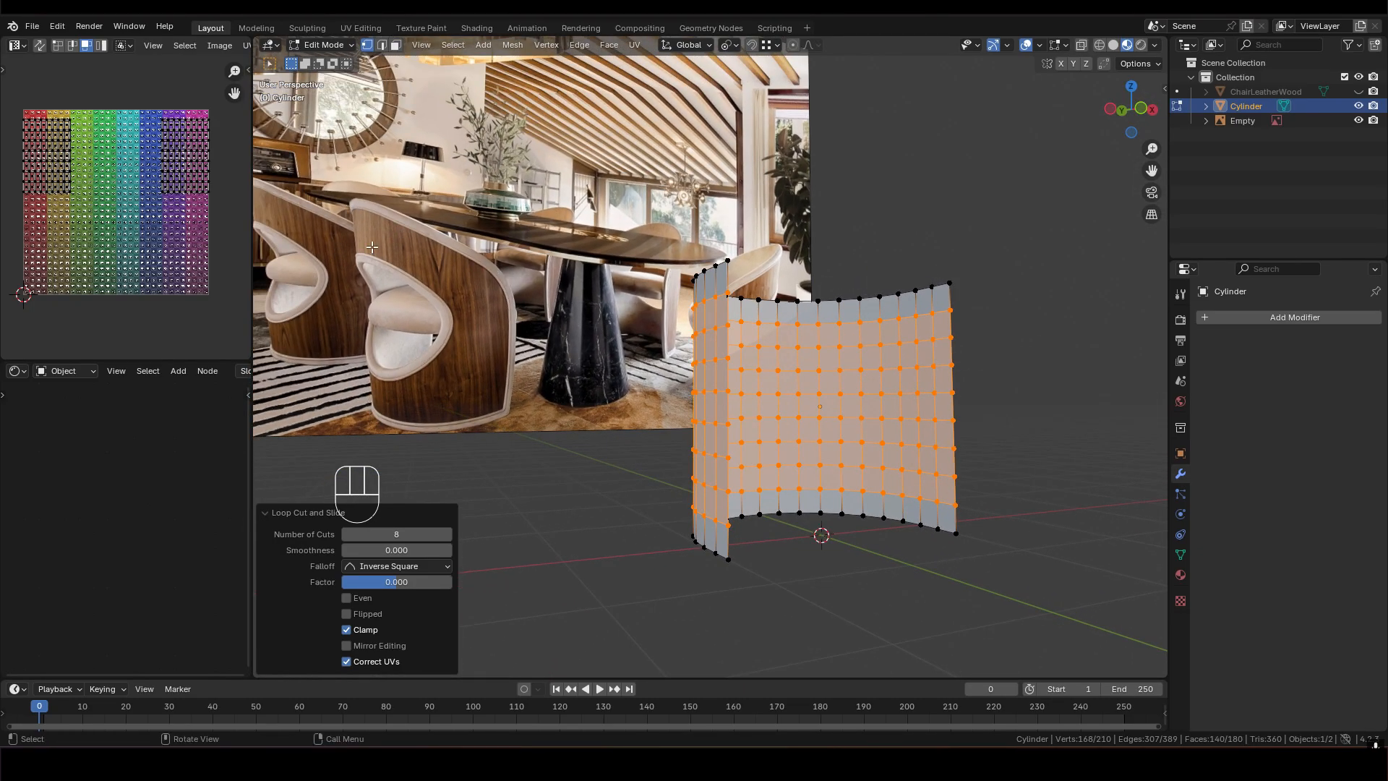
{"action": "mouse_move", "coordinate": [797, 367]}
{"action": "middle_mouse_down"}
{"action": "mouse_move", "coordinate": [781, 376]}
{"action": "mouse_move", "coordinate": [787, 390]}
{"action": "middle_mouse_up"}
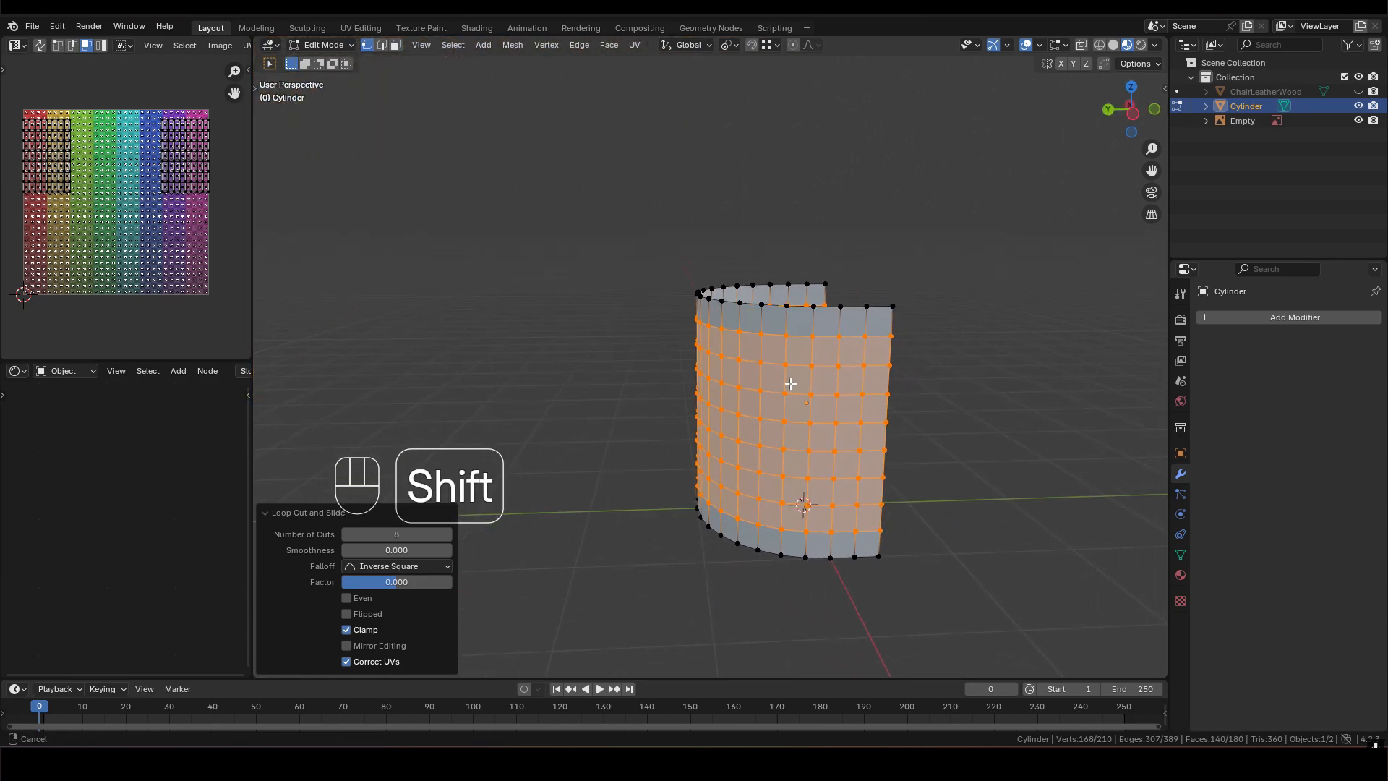
Dissolve the two uppermost horizontal edge loops below the shell's top rim, working in the Left Orthographic view
{"action": "key", "text": "2"}
{"action": "left_click", "coordinate": [823, 306]}
{"action": "middle_click_drag", "start_coordinate": [823, 306], "coordinate": [832, 344]}
{"action": "middle_click_drag", "start_coordinate": [602, 352], "coordinate": [565, 350]}
{"action": "middle_click_drag", "start_coordinate": [601, 377], "coordinate": [539, 354], "text": "shift"}
{"action": "middle_click_drag", "start_coordinate": [651, 361], "coordinate": [615, 347], "text": "shift"}
{"action": "middle_click_drag", "start_coordinate": [787, 358], "coordinate": [748, 352], "text": "alt"}
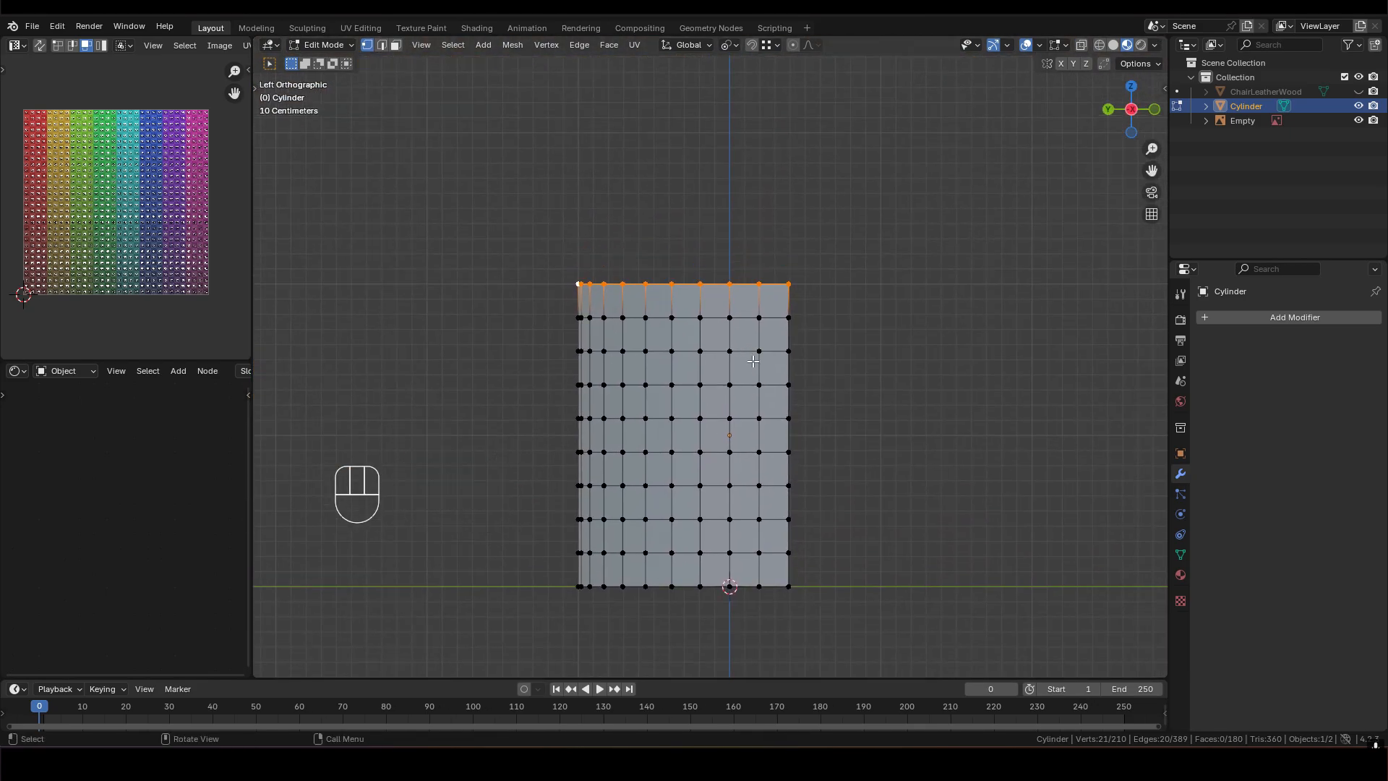
{"action": "left_click", "coordinate": [747, 316], "text": "alt+shift"}
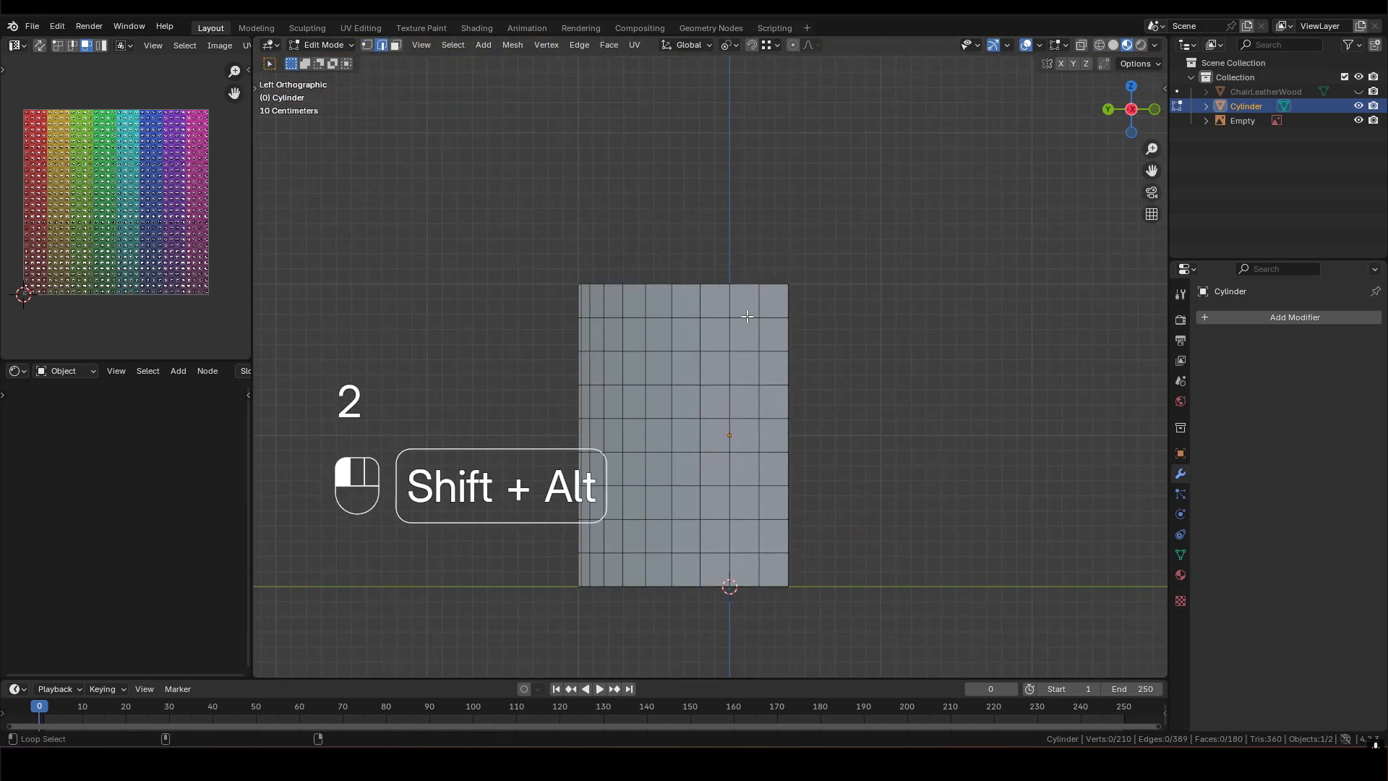
{"action": "key", "text": "ctrl+x"}
Select the shell's top rim with the middle back vertex active and rotate it 20° in the Left Orthographic view
{"action": "middle_click_drag", "start_coordinate": [698, 354], "coordinate": [758, 357]}
{"action": "key", "text": "1"}
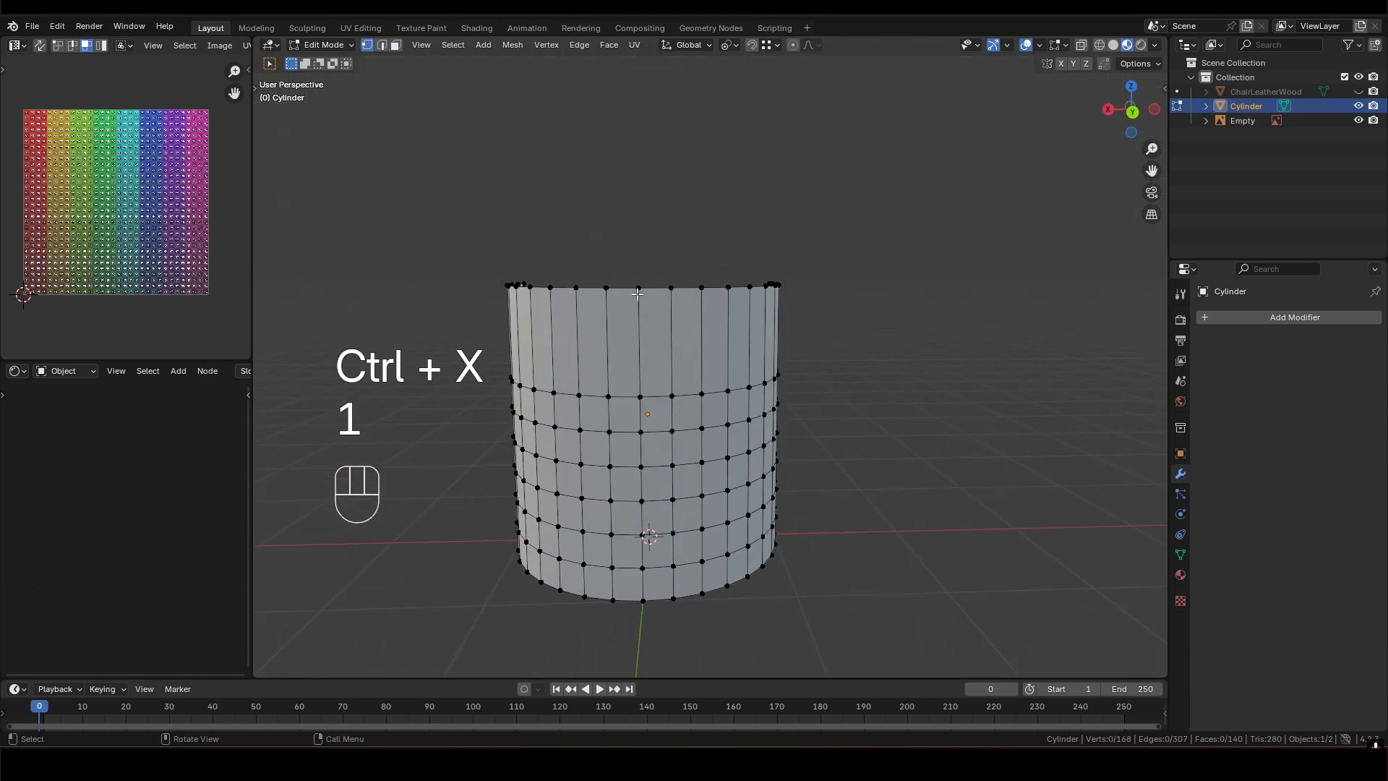
{"action": "left_click", "coordinate": [636, 293]}
{"action": "middle_click_drag", "start_coordinate": [637, 293], "coordinate": [766, 370]}
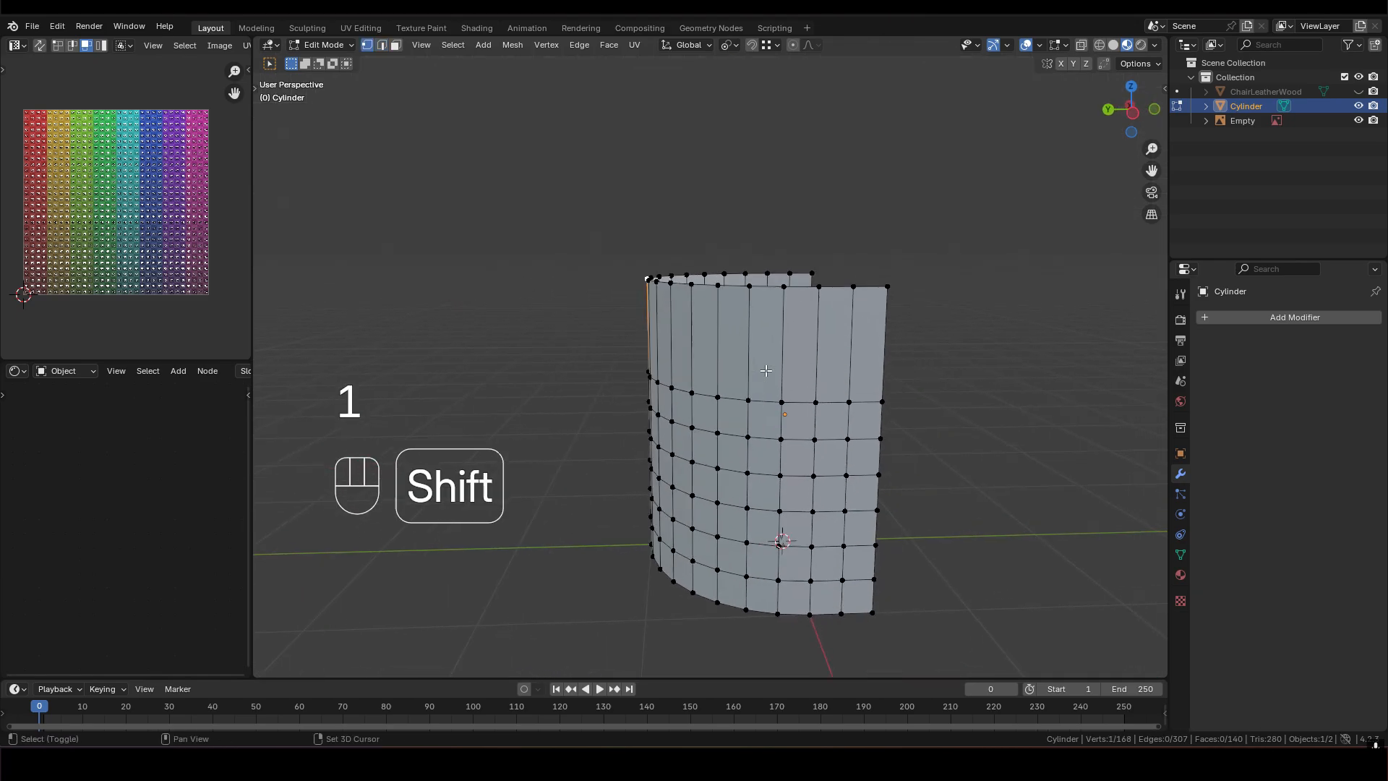
{"action": "left_click", "coordinate": [801, 293], "text": "alt+shift"}
{"action": "middle_click_drag", "start_coordinate": [801, 293], "coordinate": [525, 300]}
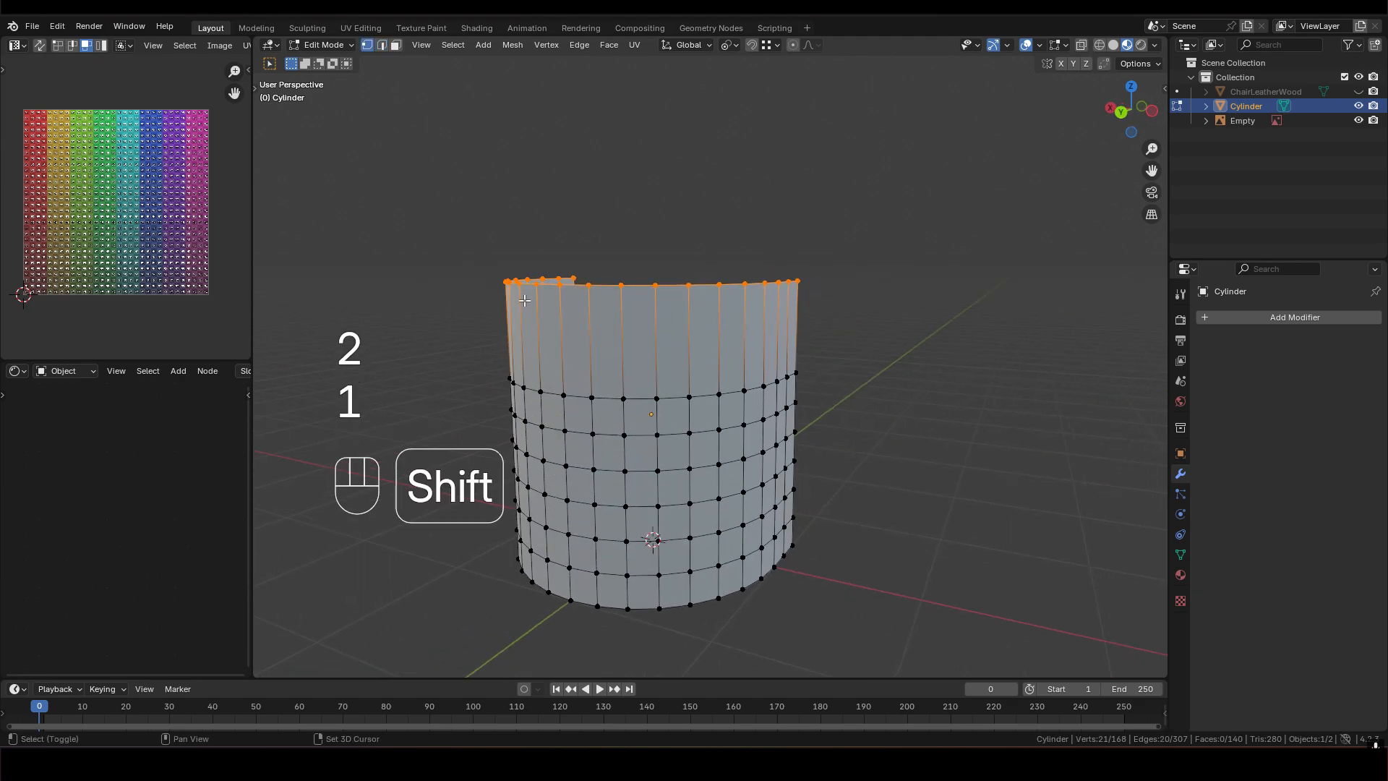
{"action": "middle_click_drag", "start_coordinate": [614, 342], "coordinate": [800, 346]}
{"action": "middle_click_drag", "start_coordinate": [698, 307], "coordinate": [621, 333]}
{"action": "middle_click_drag", "start_coordinate": [862, 364], "coordinate": [787, 359], "text": "shift"}
{"action": "key", "text": "r"}
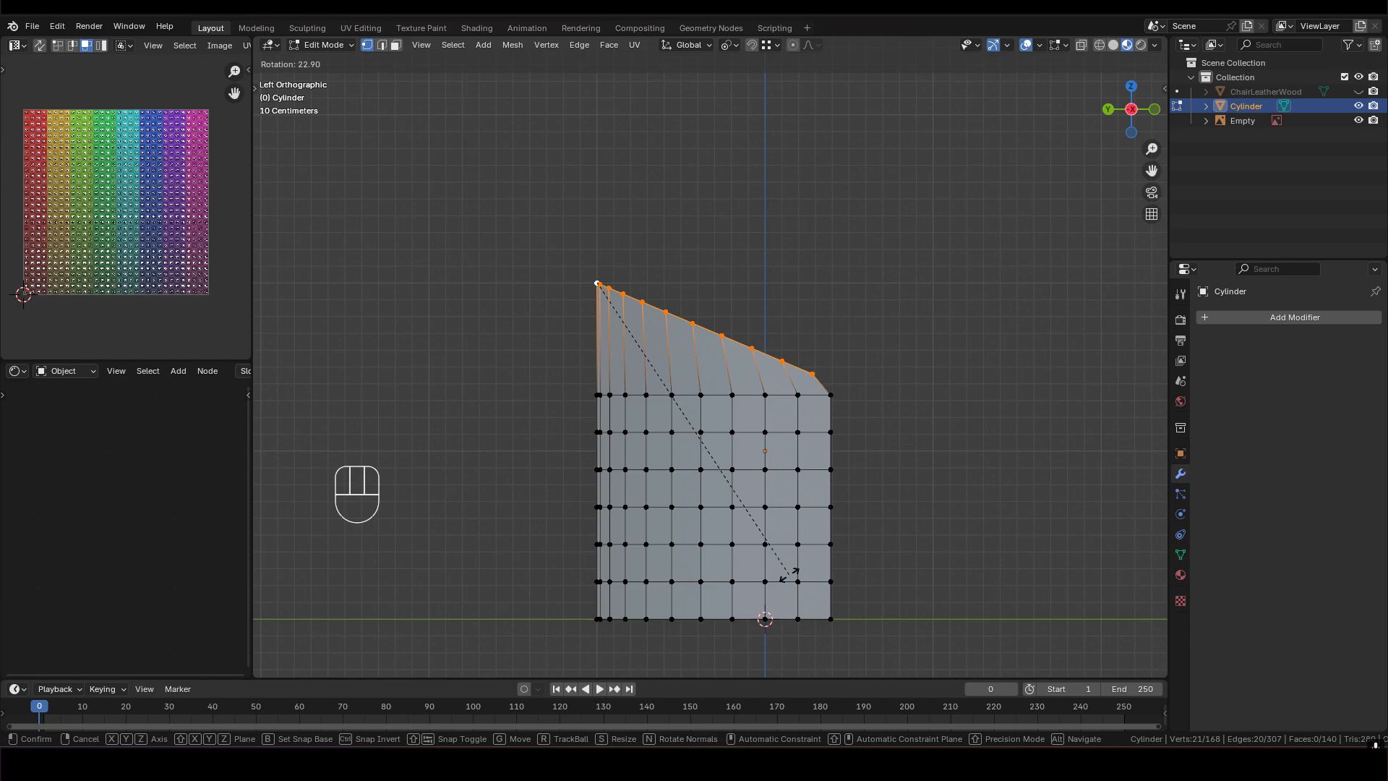
{"action": "type", "text": "20"}
{"action": "left_click", "coordinate": [798, 571]}
{"action": "middle_click_drag", "start_coordinate": [783, 450], "coordinate": [753, 438], "text": "shift"}
{"action": "key", "text": "s"}
{"action": "key", "text": "x"}
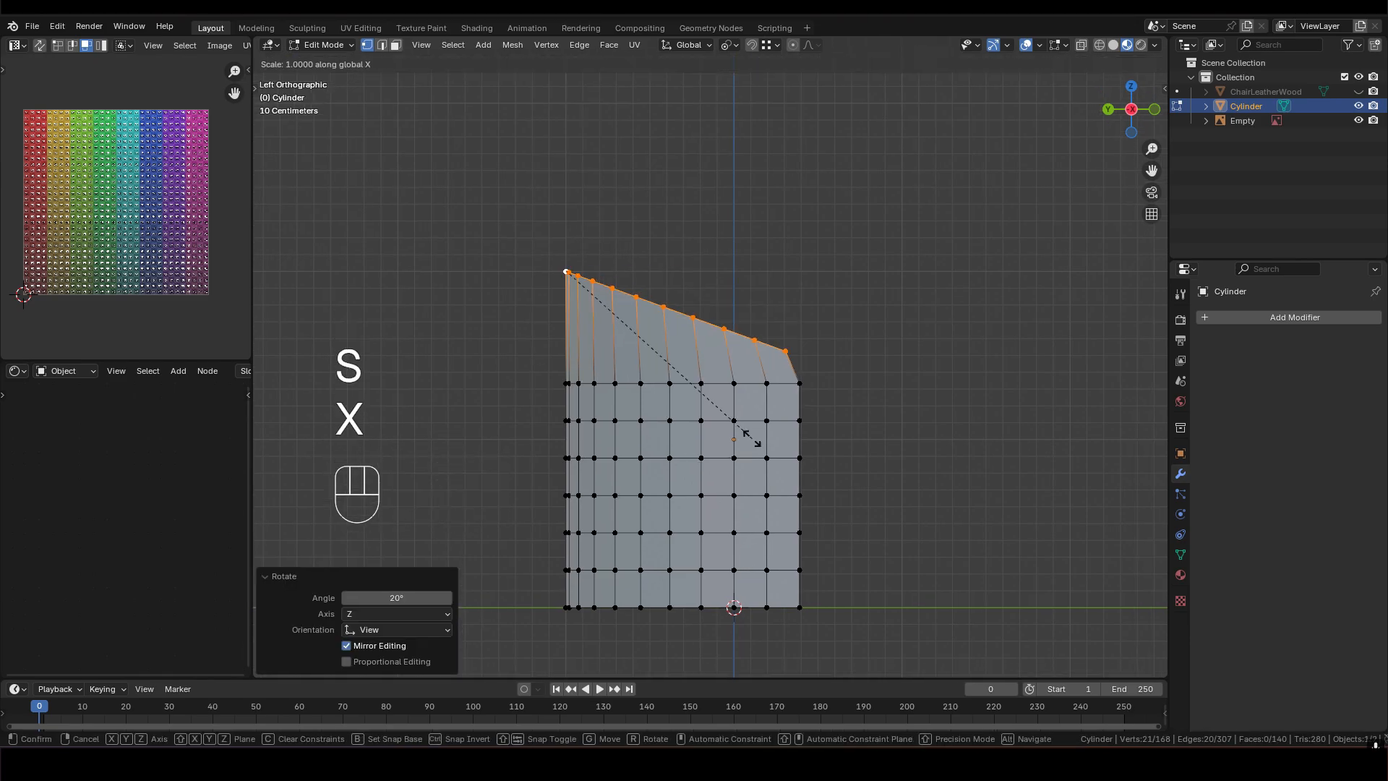
{"action": "right_click", "coordinate": [753, 439]}
Scale the tilted top rim along Y and Z only until its front ends line up with the shell's front edges
{"action": "key", "text": "s"}
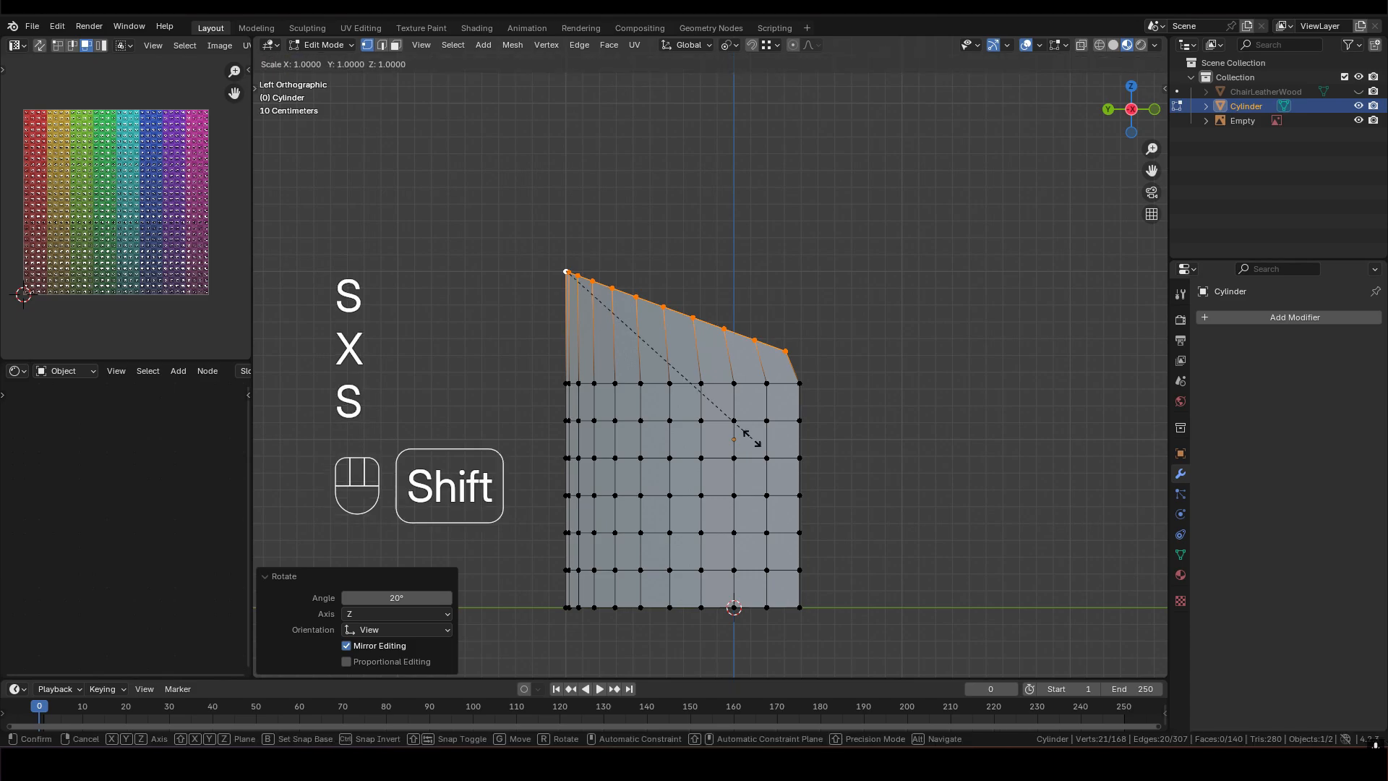
{"action": "key", "text": "shift+x"}
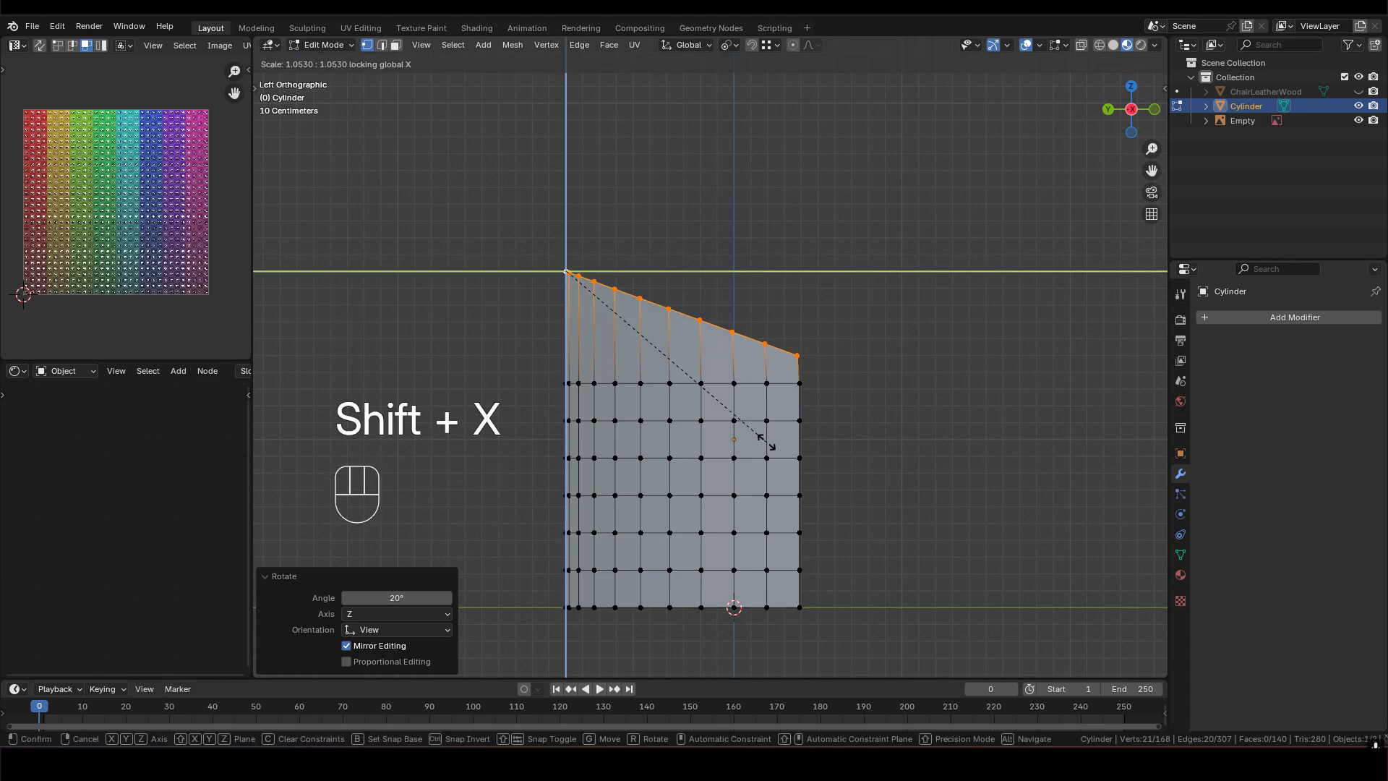
{"action": "left_click", "coordinate": [766, 441]}
Select the vertical edge at one open front end, with its bottom vertex active, and flatten it to 0 on X and Y
{"action": "mouse_move", "coordinate": [765, 396]}
{"action": "middle_mouse_down"}
{"action": "mouse_move", "coordinate": [633, 424]}
{"action": "mouse_move", "coordinate": [573, 413]}
{"action": "mouse_move", "coordinate": [680, 412]}
{"action": "mouse_move", "coordinate": [607, 505]}
{"action": "mouse_move", "coordinate": [713, 442]}
{"action": "mouse_move", "coordinate": [679, 527]}
{"action": "mouse_move", "coordinate": [761, 386]}
{"action": "mouse_move", "coordinate": [604, 381]}
{"action": "mouse_move", "coordinate": [755, 350]}
{"action": "mouse_move", "coordinate": [771, 396]}
{"action": "middle_mouse_up"}
{"action": "key", "text": "2"}
{"action": "left_click", "coordinate": [753, 550], "text": "ctrl"}
{"action": "key", "text": "1"}
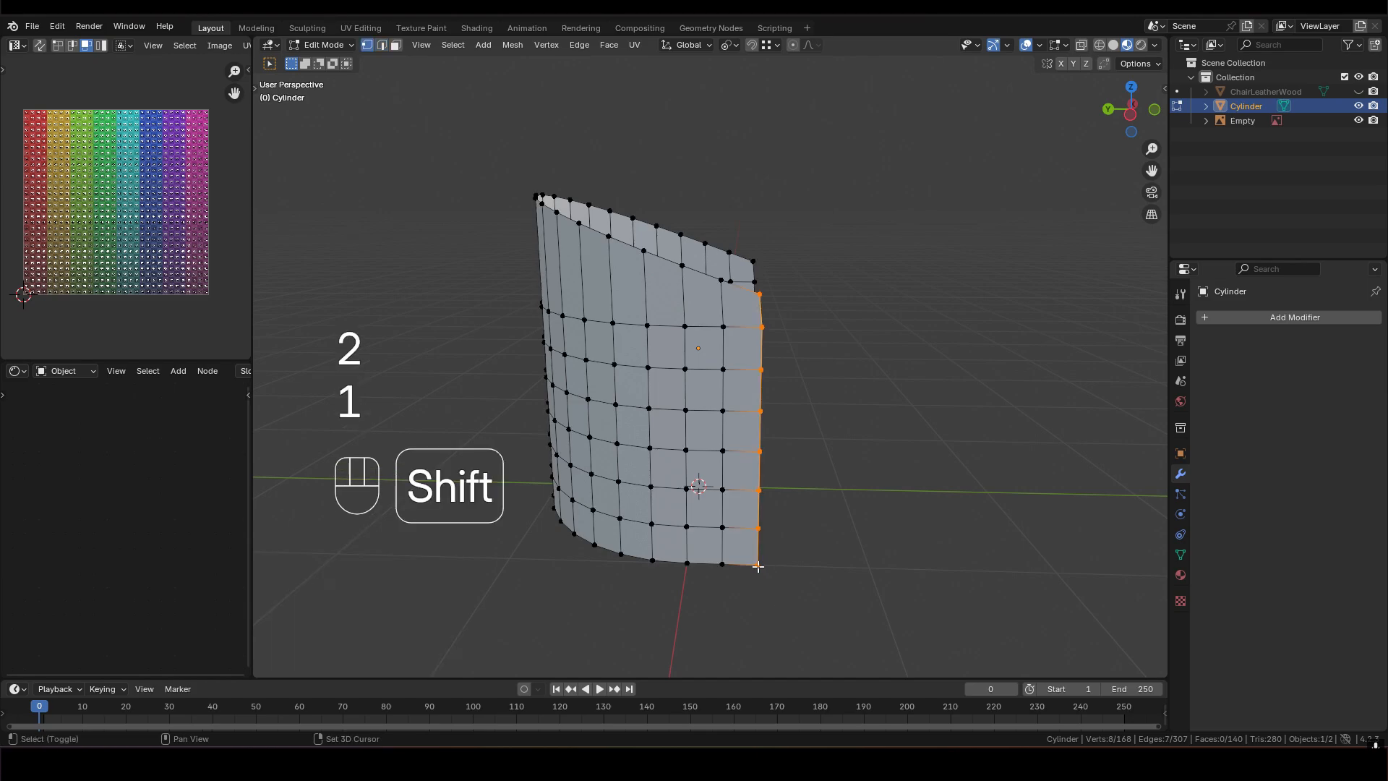
{"action": "key", "text": "s"}
{"action": "key", "text": "x"}
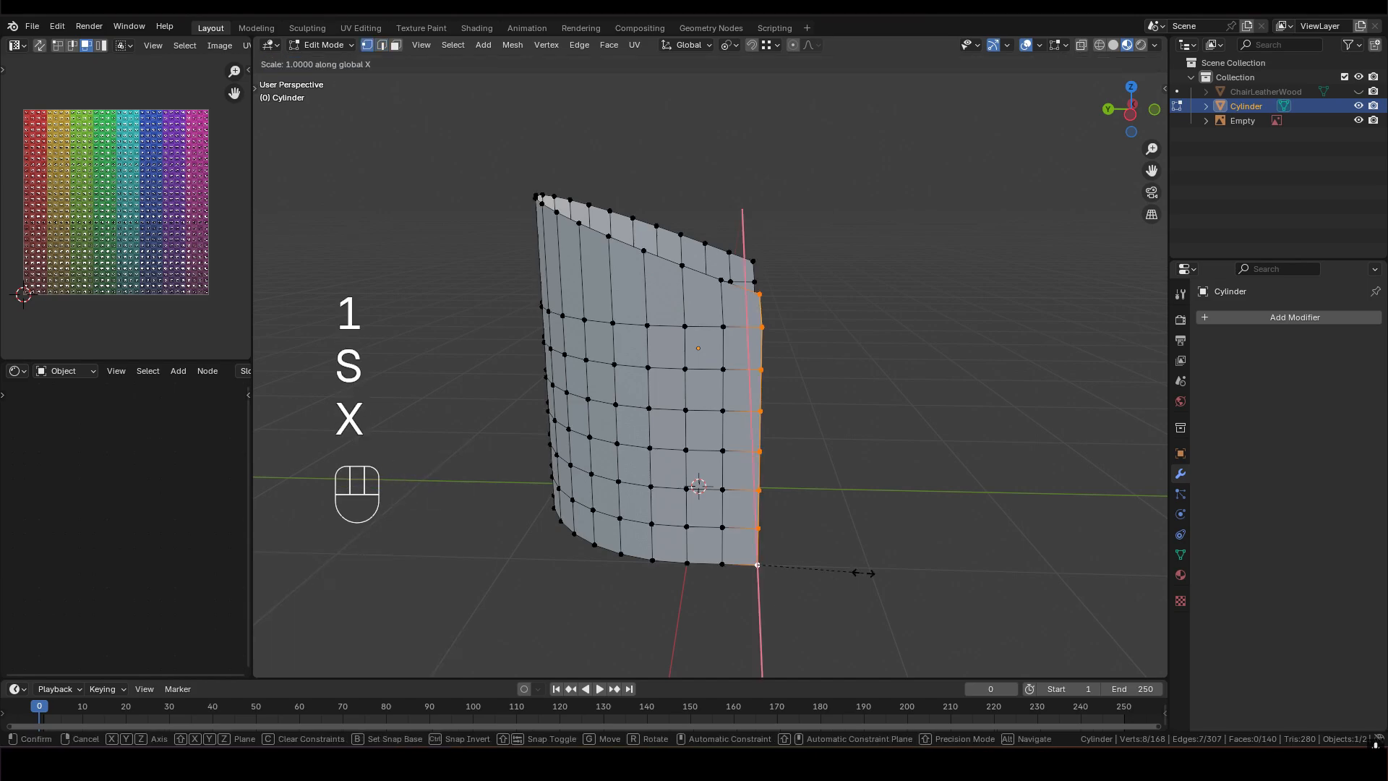
{"action": "key", "text": "0"}
{"action": "left_click", "coordinate": [863, 572]}
{"action": "key", "text": "s"}
{"action": "key", "text": "z"}
{"action": "key", "text": "y"}
{"action": "key", "text": "0"}
{"action": "left_click", "coordinate": [855, 572]}
Select the opposite vertical front edge with its bottom vertex active and straighten it by scaling to 0 on X and Y
{"action": "middle_click_drag", "start_coordinate": [832, 506], "coordinate": [783, 449]}
{"action": "key", "text": "2"}
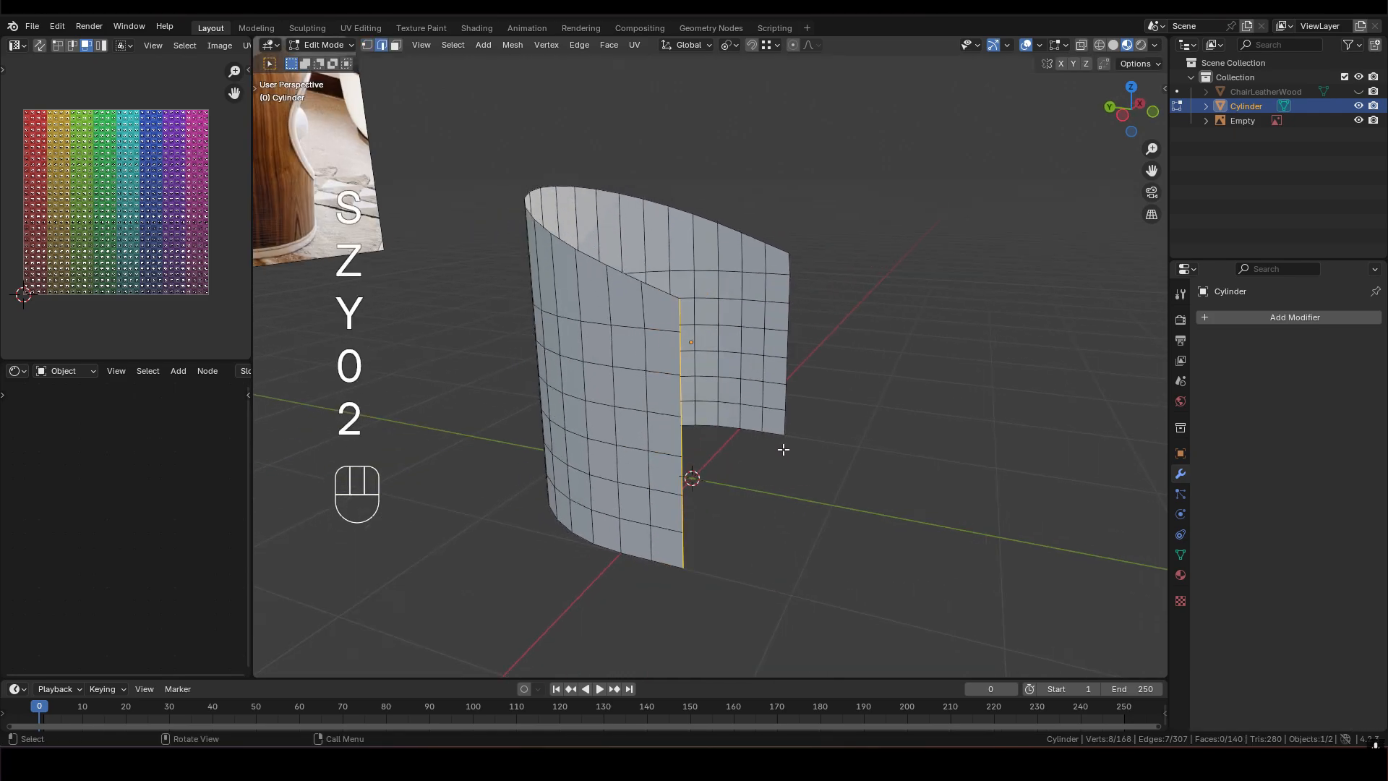
{"action": "left_click", "coordinate": [783, 421], "text": "alt+shift"}
{"action": "key", "text": "1"}
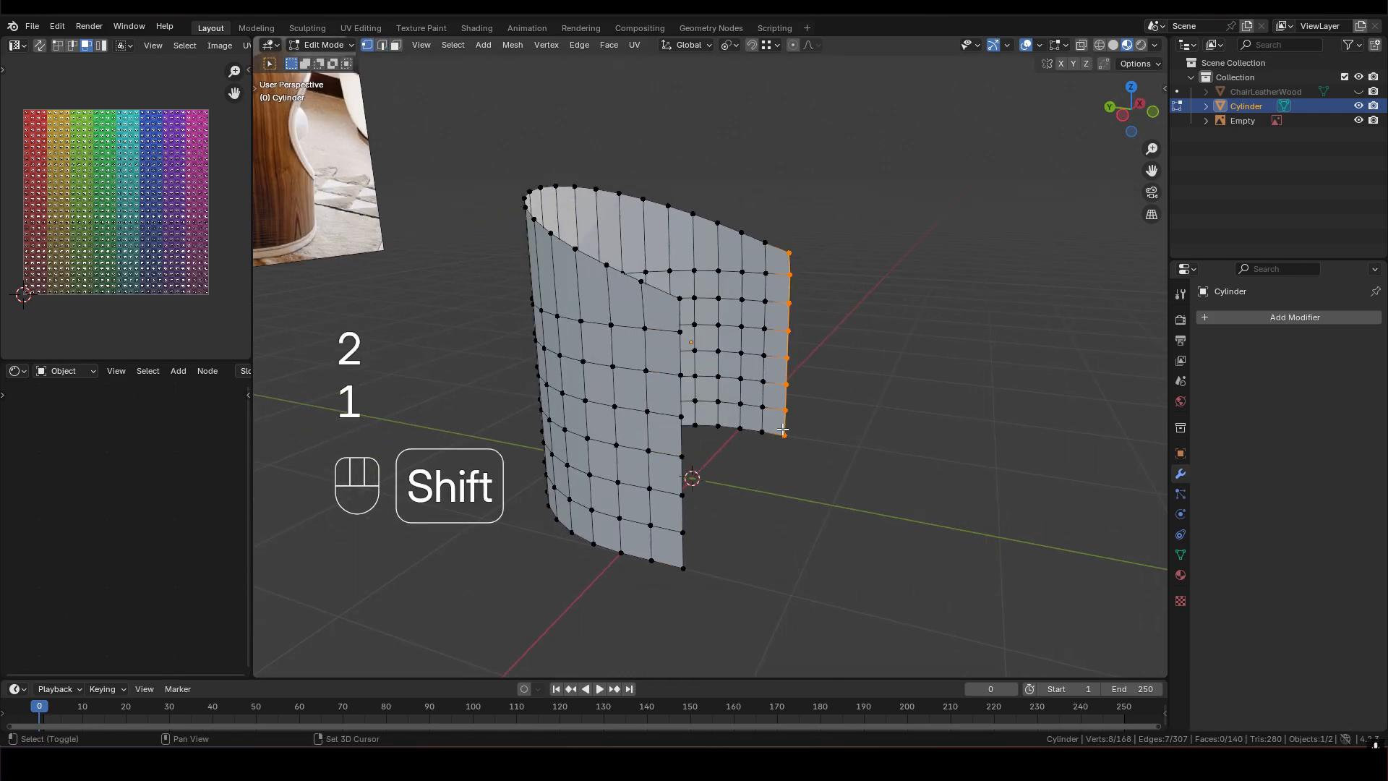
{"action": "key", "text": "s"}
{"action": "key", "text": "x"}
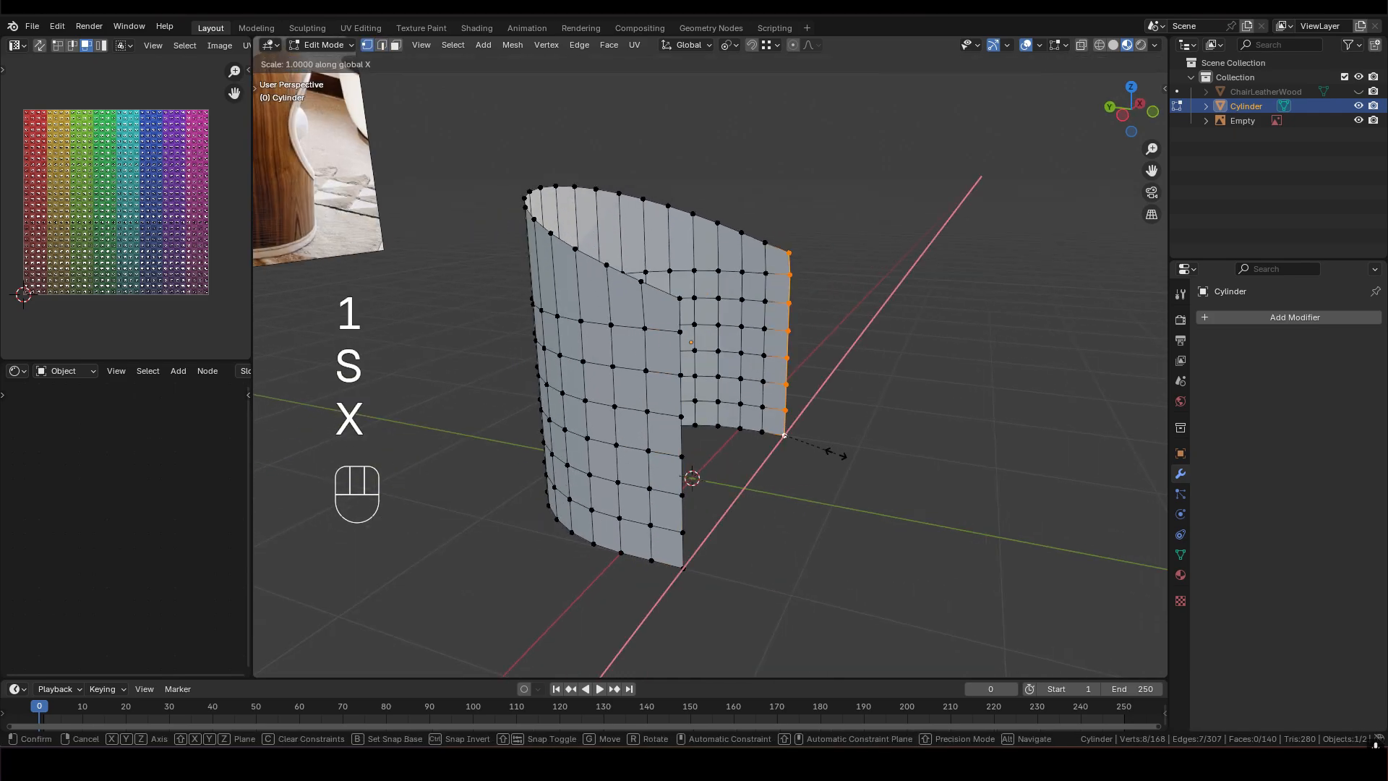
{"action": "left_click", "coordinate": [831, 454]}
{"action": "key", "text": "s"}
{"action": "key", "text": "y"}
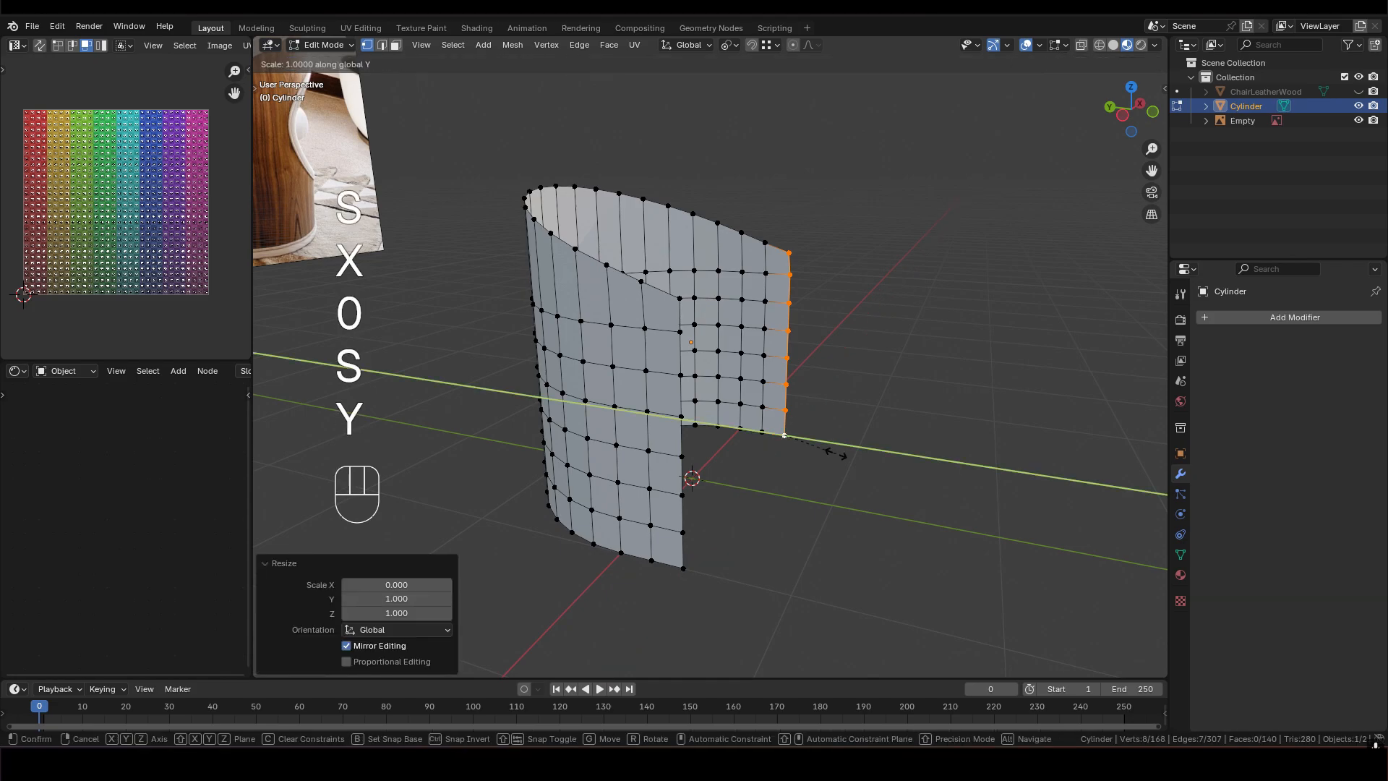
{"action": "key", "text": "0"}
{"action": "left_click", "coordinate": [836, 453]}
Duplicate the two lowest face rows of the shell and snap the copy directly beneath its bottom edge
{"action": "middle_click_drag", "start_coordinate": [797, 327], "coordinate": [792, 372], "text": "shift"}
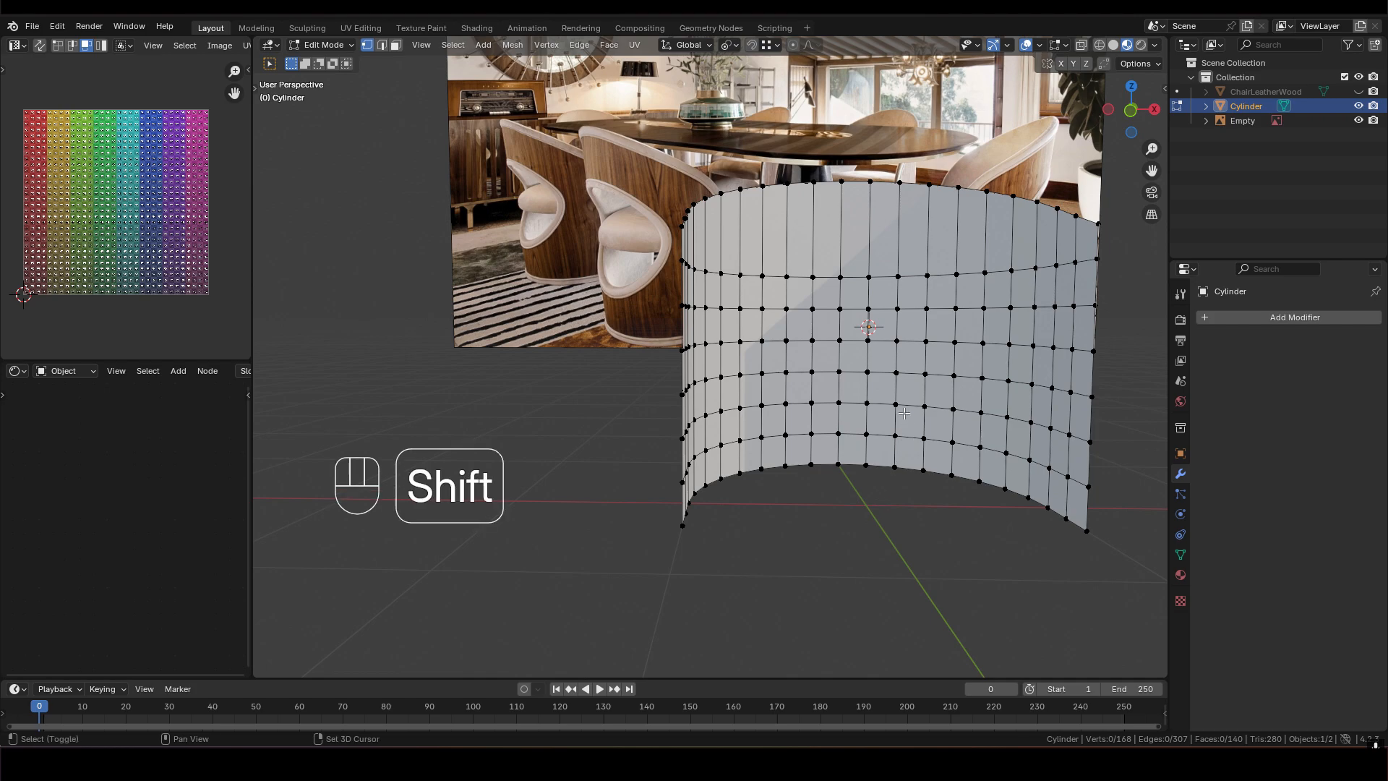
{"action": "middle_click_drag", "start_coordinate": [903, 413], "coordinate": [811, 330], "text": "shift"}
{"action": "left_click", "coordinate": [744, 367], "text": "alt+shift"}
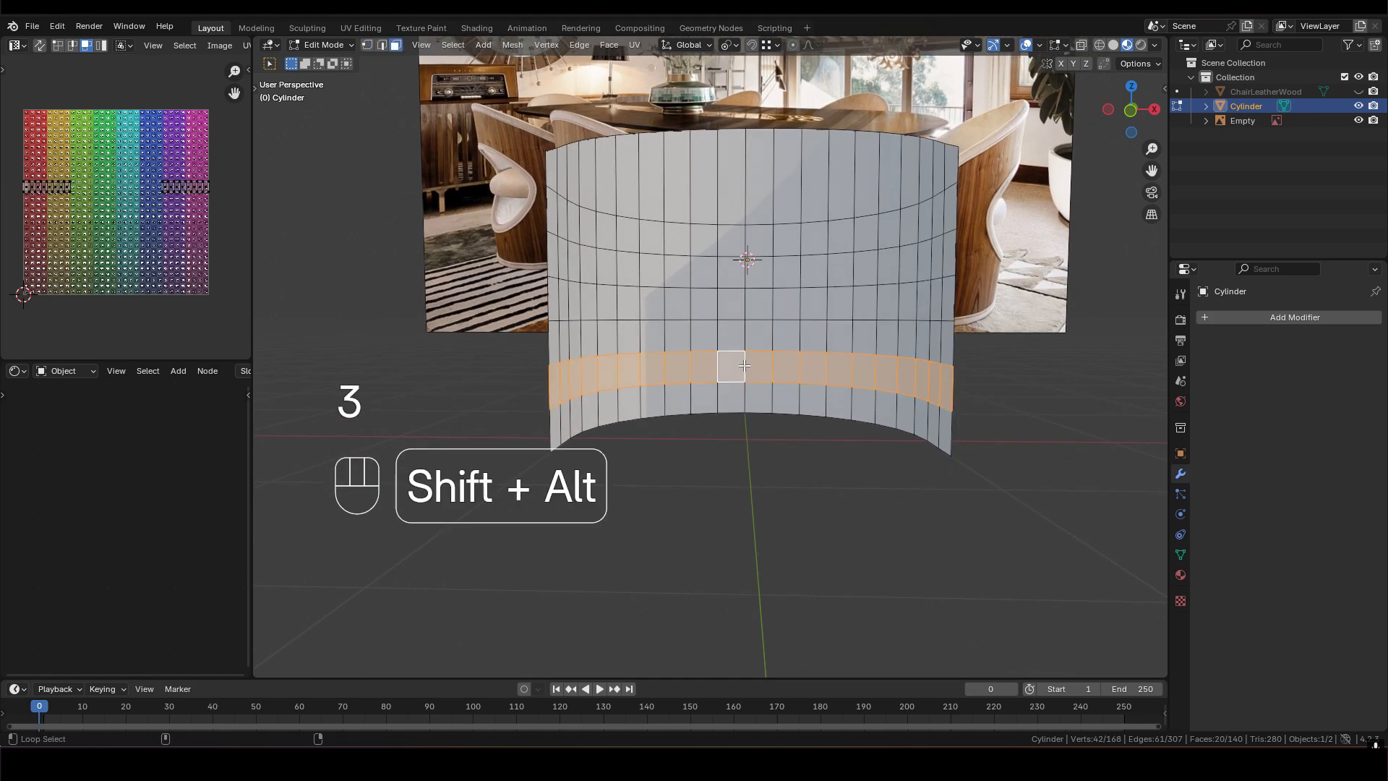
{"action": "left_click", "coordinate": [746, 394], "text": "alt+shift"}
{"action": "middle_click_drag", "start_coordinate": [747, 394], "coordinate": [768, 372]}
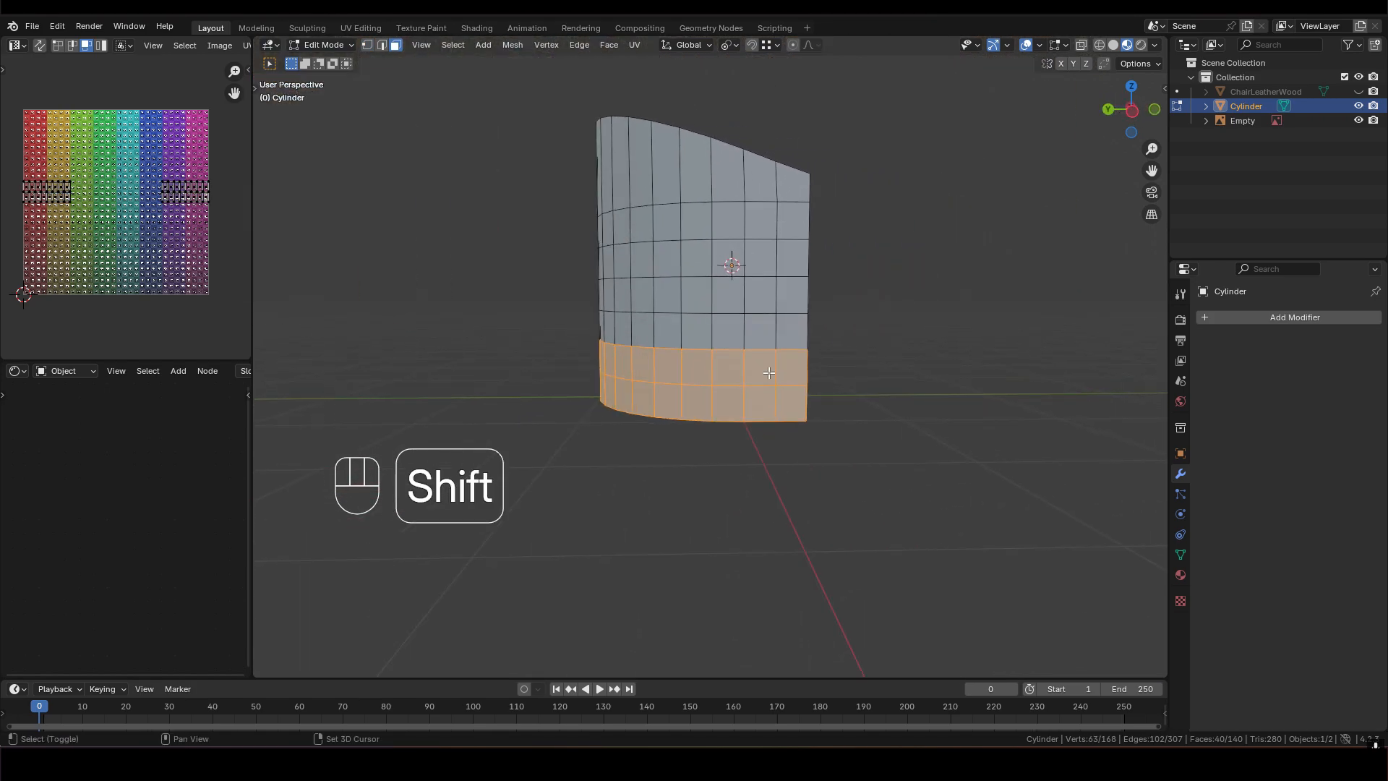
{"action": "key", "text": "shift+d"}
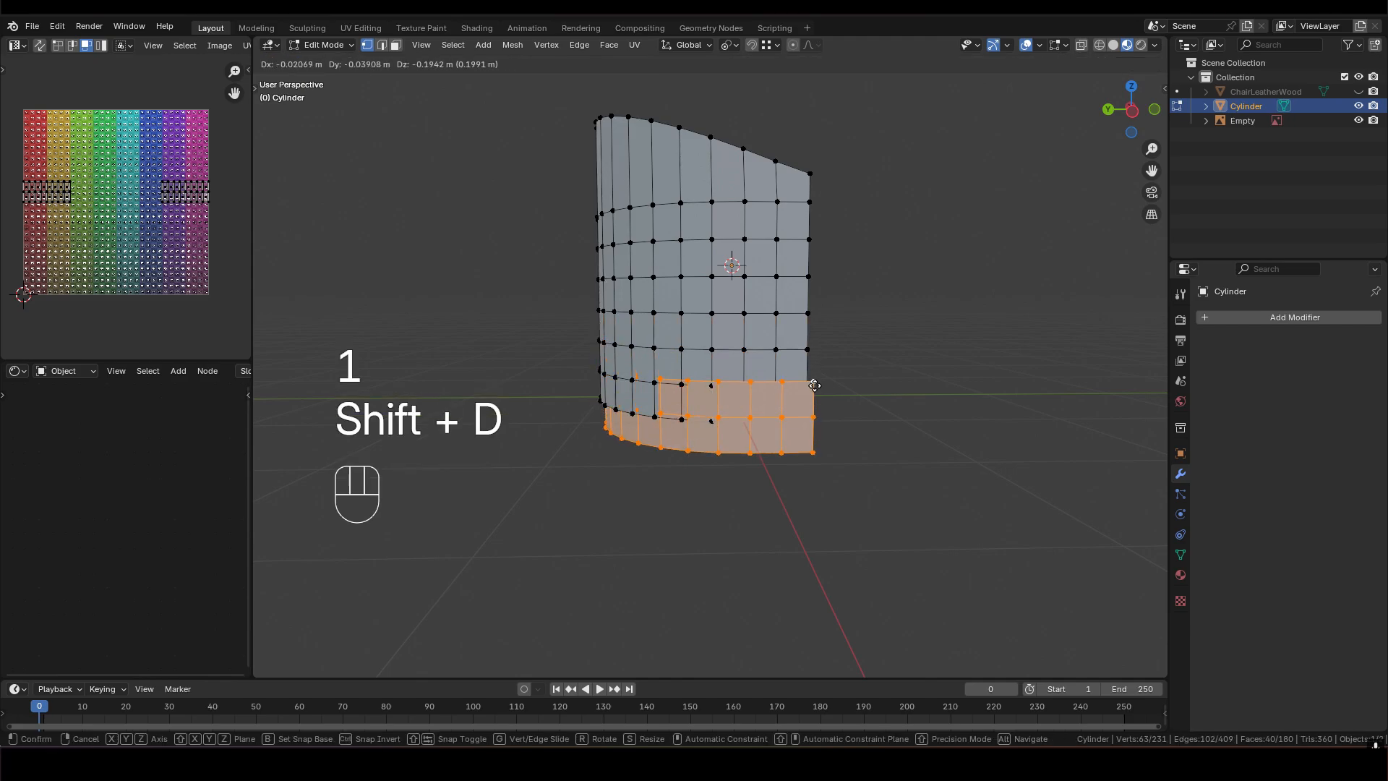
{"action": "left_click", "coordinate": [808, 415], "text": "ctrl"}
Select the entire mesh and merge by distance to join the duplicated rows to the shell
{"action": "middle_click_drag", "start_coordinate": [808, 415], "coordinate": [740, 366]}
{"action": "key", "text": "a"}
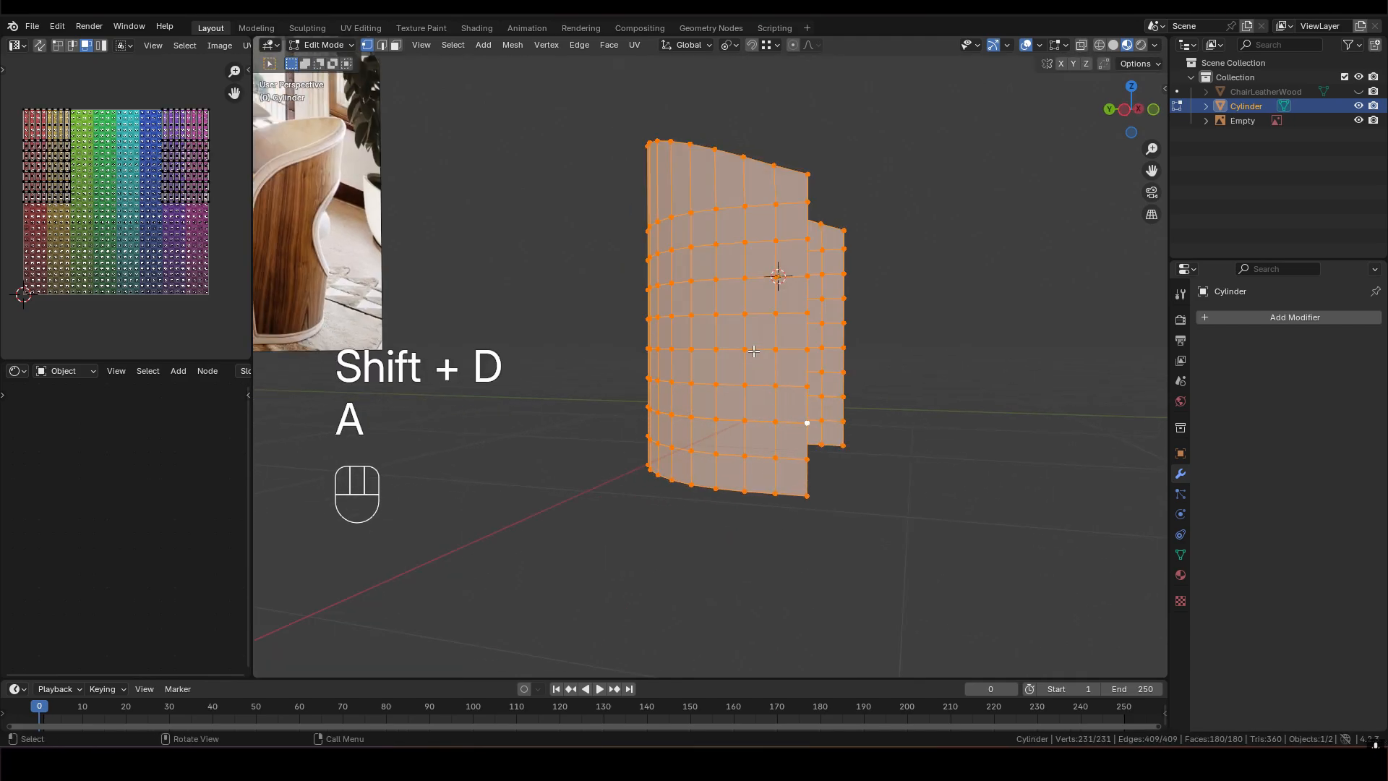
{"action": "key", "text": "m"}
{"action": "left_click", "coordinate": [724, 354]}
Raise the whole shell mesh 0.5 m along Z and apply the object's location, rotation and scale
{"action": "middle_click_drag", "start_coordinate": [776, 506], "coordinate": [944, 514]}
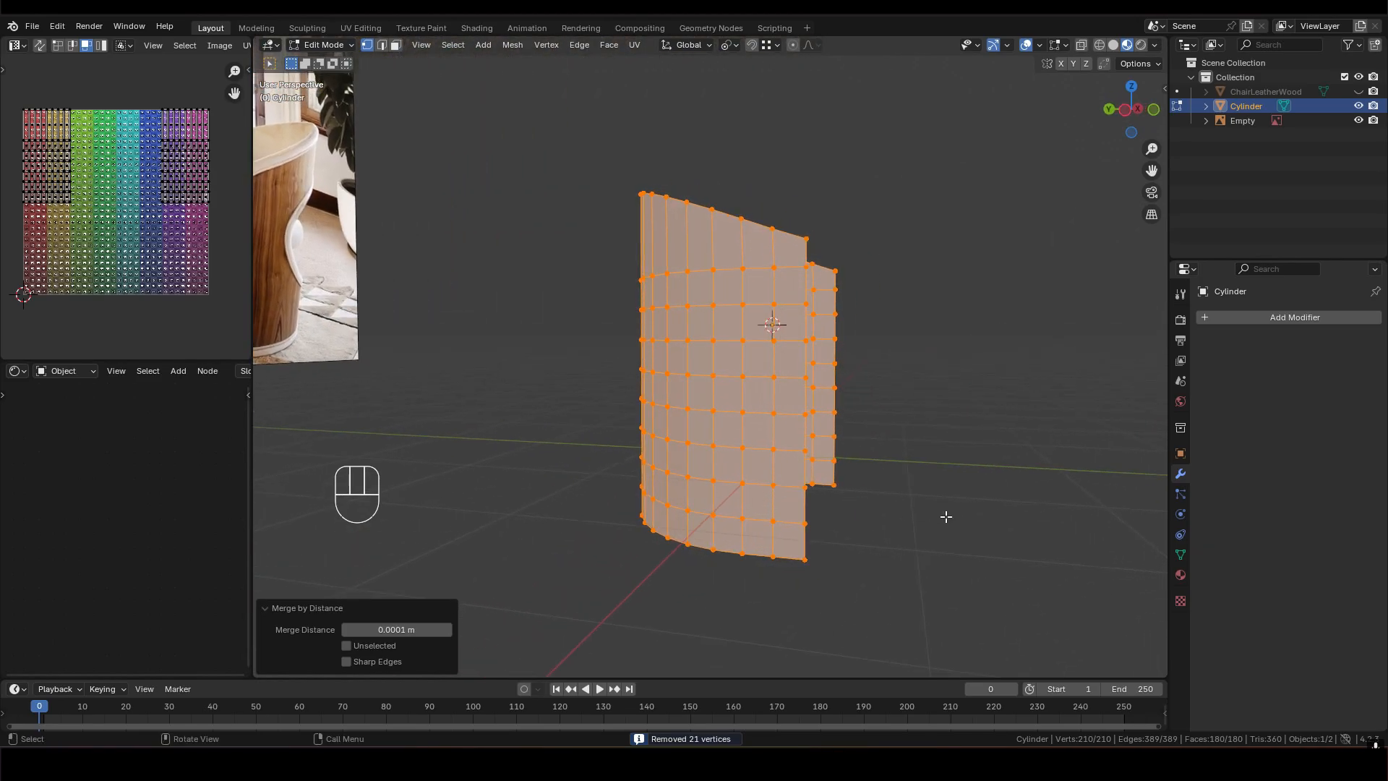
{"action": "key", "text": "g"}
{"action": "key", "text": "z"}
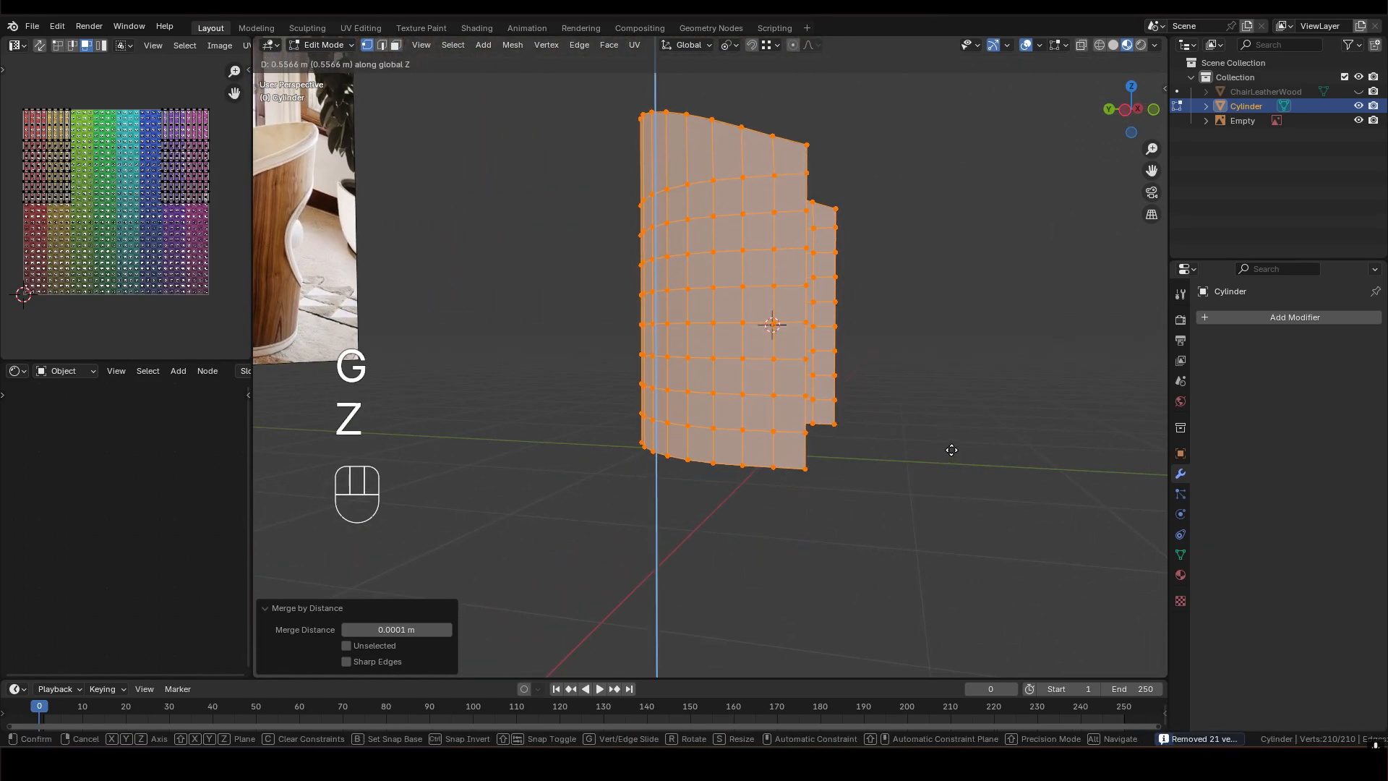
{"action": "type", "text": "0.5"}
{"action": "left_click", "coordinate": [951, 449]}
{"action": "middle_click_drag", "start_coordinate": [666, 390], "coordinate": [692, 371]}
{"action": "key", "text": "Tab"}
{"action": "key", "text": "ctrl+a"}
{"action": "left_click", "coordinate": [731, 380]}
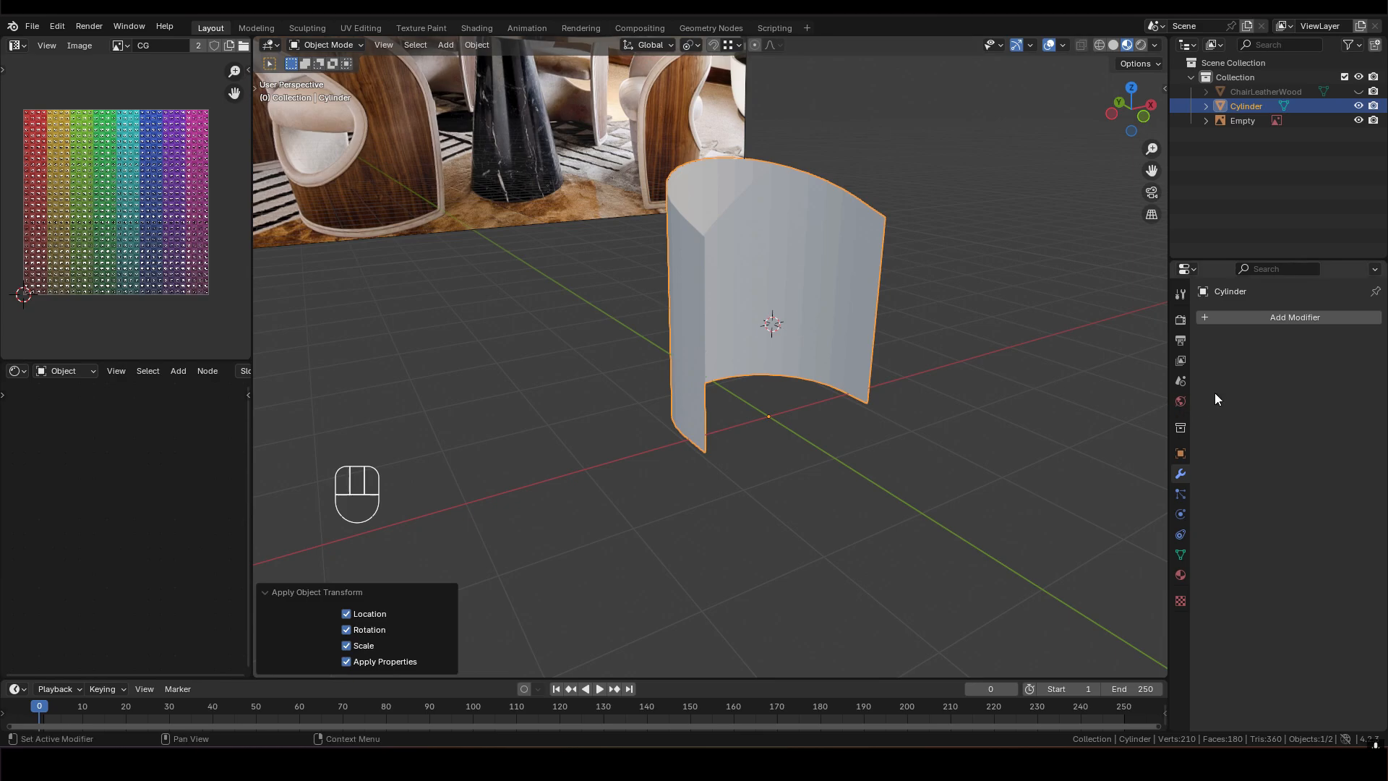
Add a Solidify modifier to the shell, increase its thickness and apply the modifier
{"action": "left_click", "coordinate": [1275, 319]}
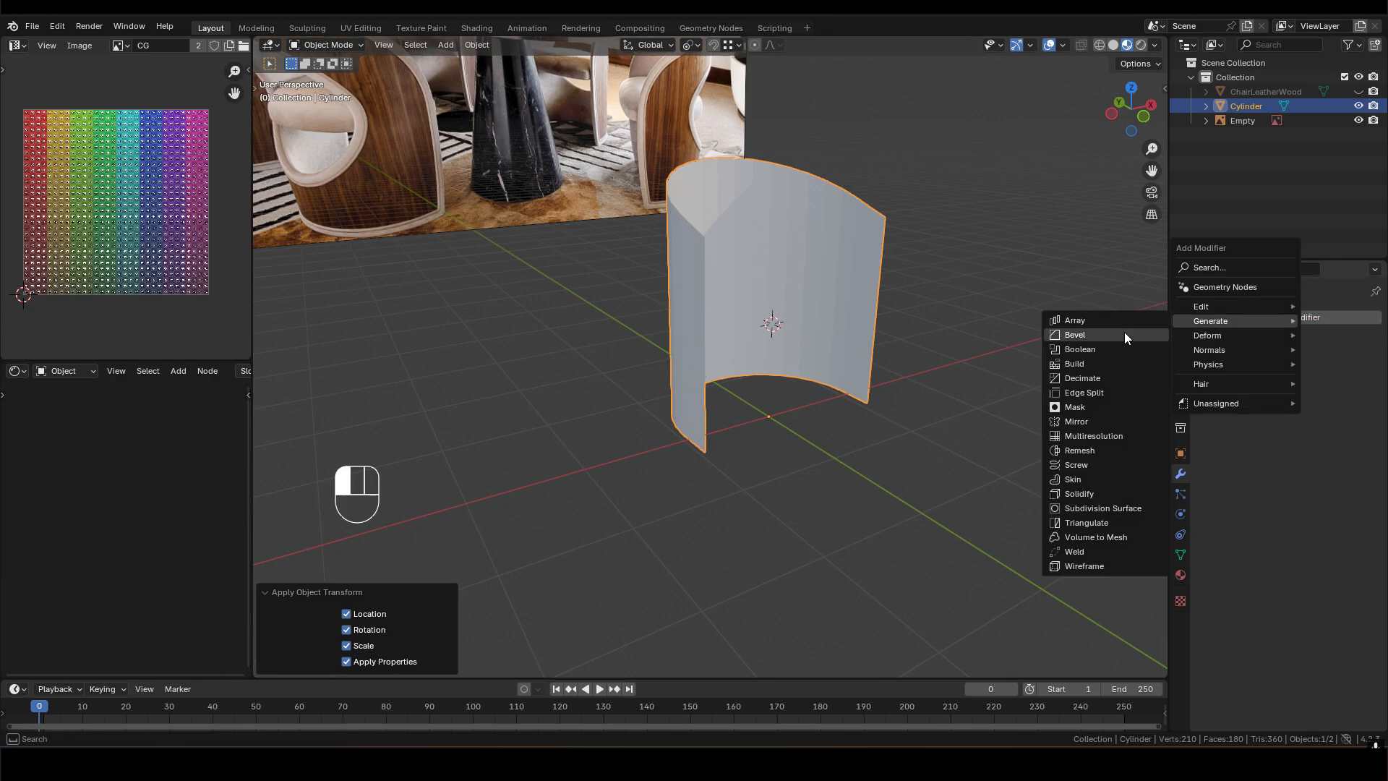
{"action": "left_click", "coordinate": [1098, 493]}
{"action": "scroll", "coordinate": [866, 341], "scroll_direction": "up", "scroll_amount": 2}
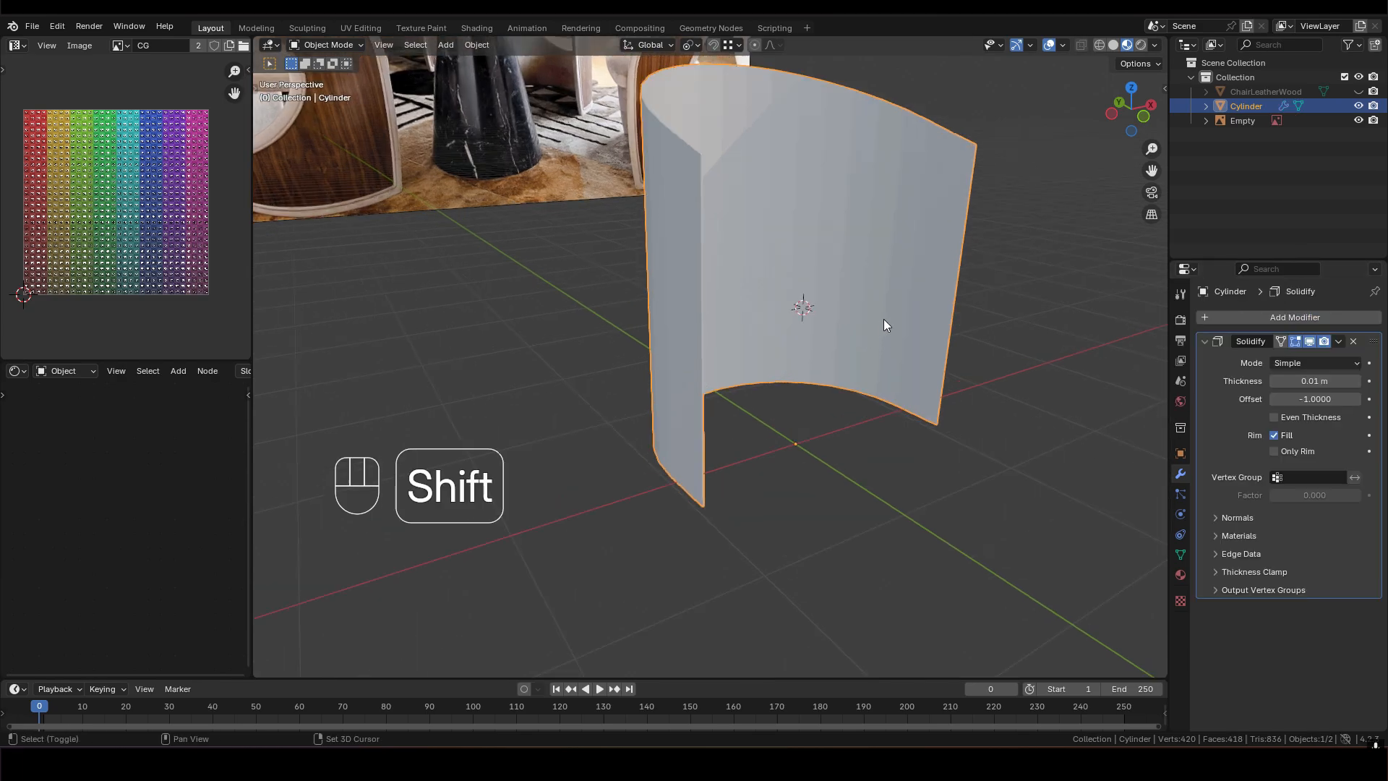
{"action": "middle_click_drag", "start_coordinate": [879, 323], "coordinate": [889, 416], "text": "shift"}
{"action": "scroll", "coordinate": [913, 391], "scroll_direction": "up", "scroll_amount": 2}
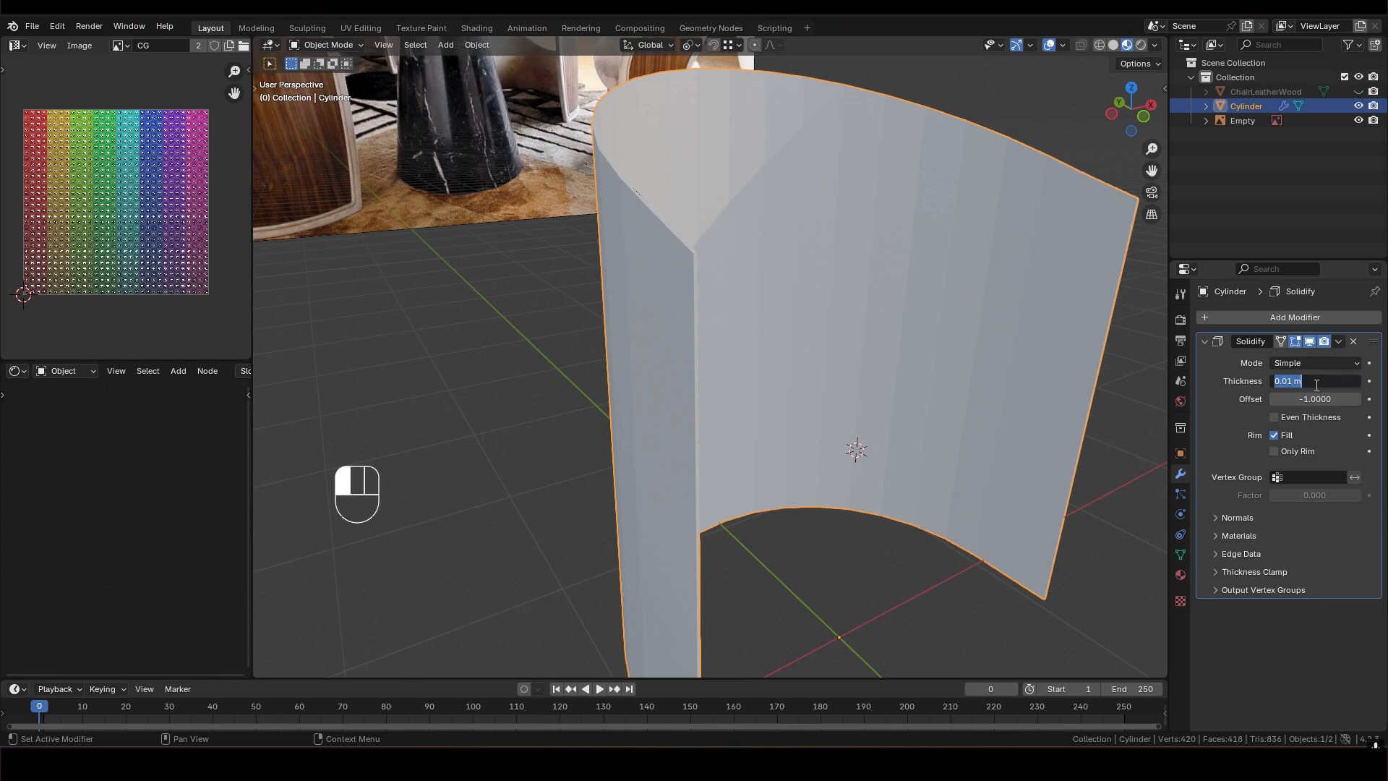
{"action": "key", "text": "Return"}
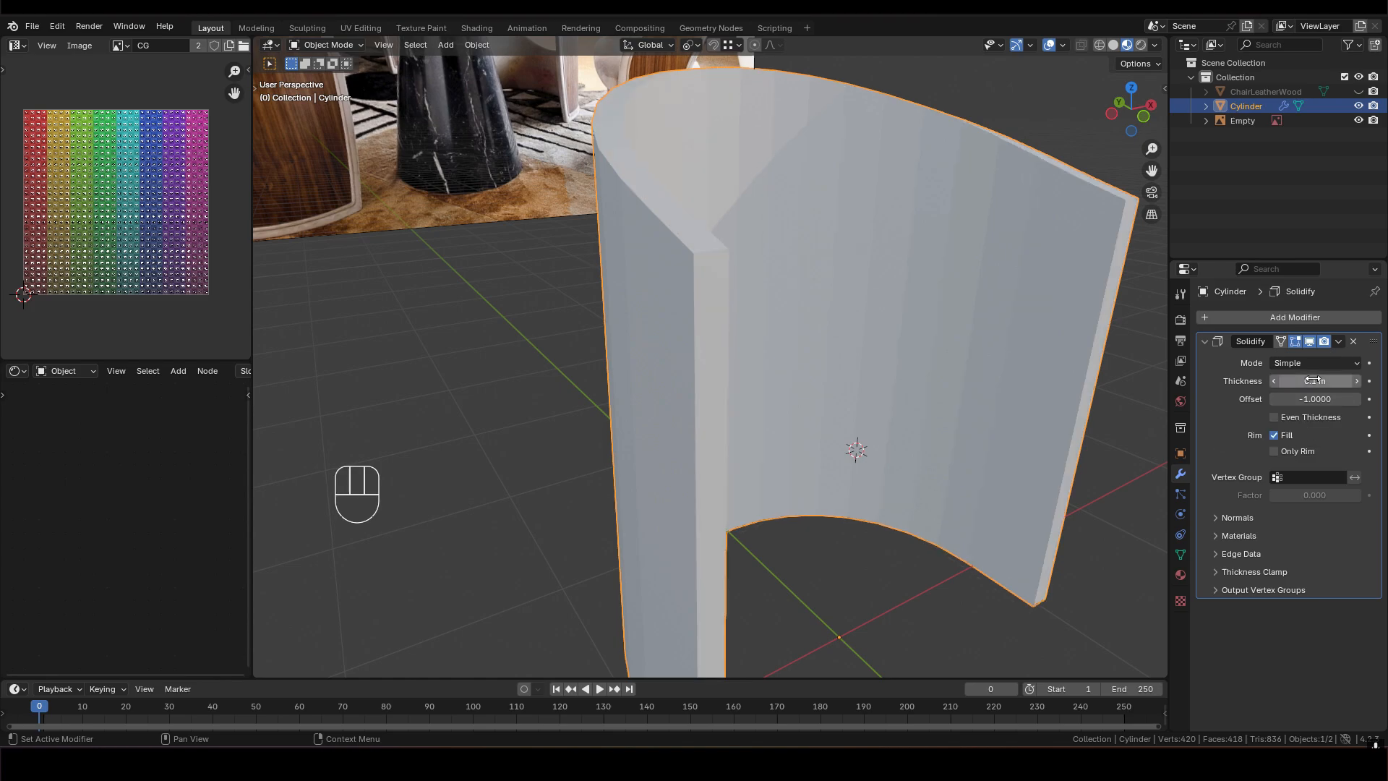
{"action": "scroll", "coordinate": [795, 325], "scroll_direction": "down", "scroll_amount": 3}
{"action": "middle_click_drag", "start_coordinate": [691, 300], "coordinate": [665, 350]}
{"action": "key", "text": "ctrl+a"}
Add a cylinder with 1 m radius and 2 m depth at the 3D cursor and rotate it 90° about X
{"action": "middle_click_drag", "start_coordinate": [951, 494], "coordinate": [824, 388]}
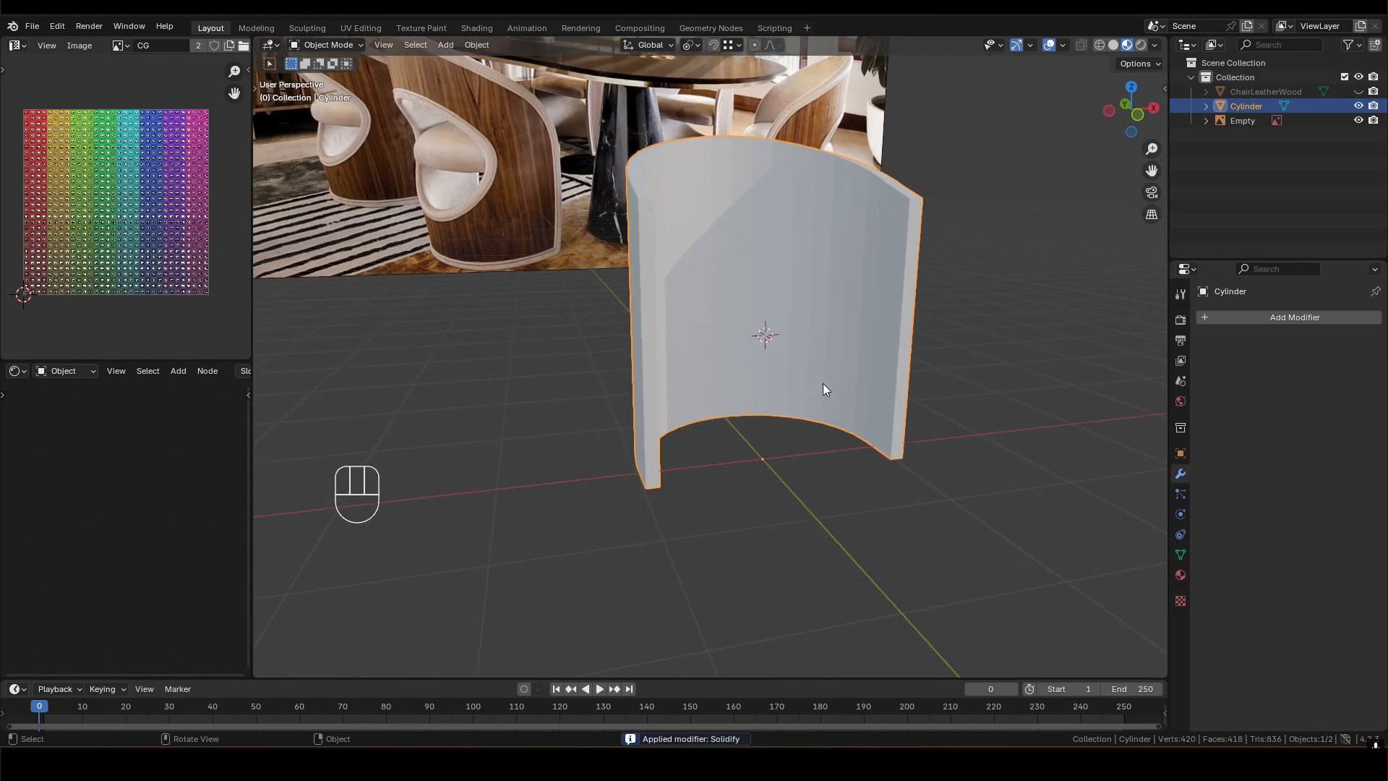
{"action": "left_click", "coordinate": [917, 458]}
{"action": "middle_click_drag", "start_coordinate": [917, 458], "coordinate": [938, 404]}
{"action": "key", "text": "shift+a"}
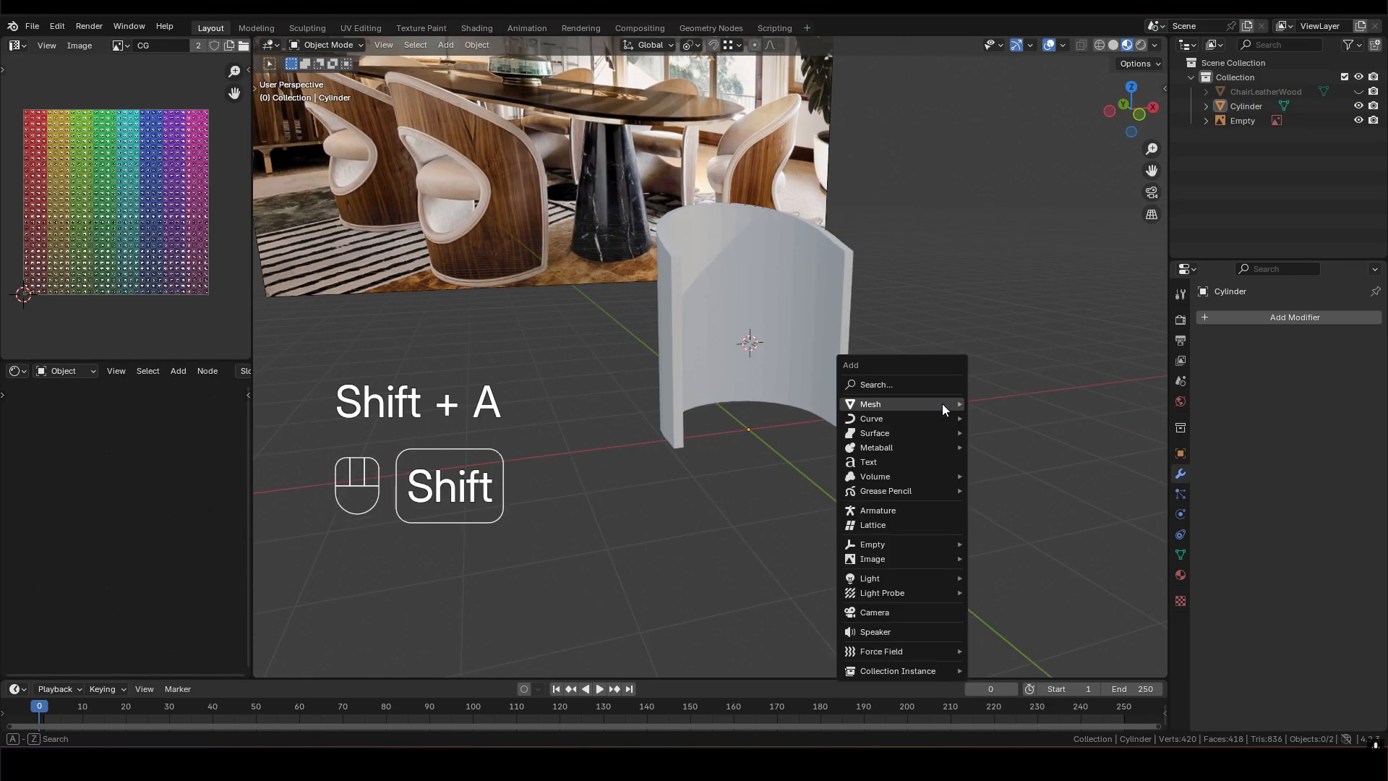
{"action": "mouse_move", "coordinate": [942, 404]}
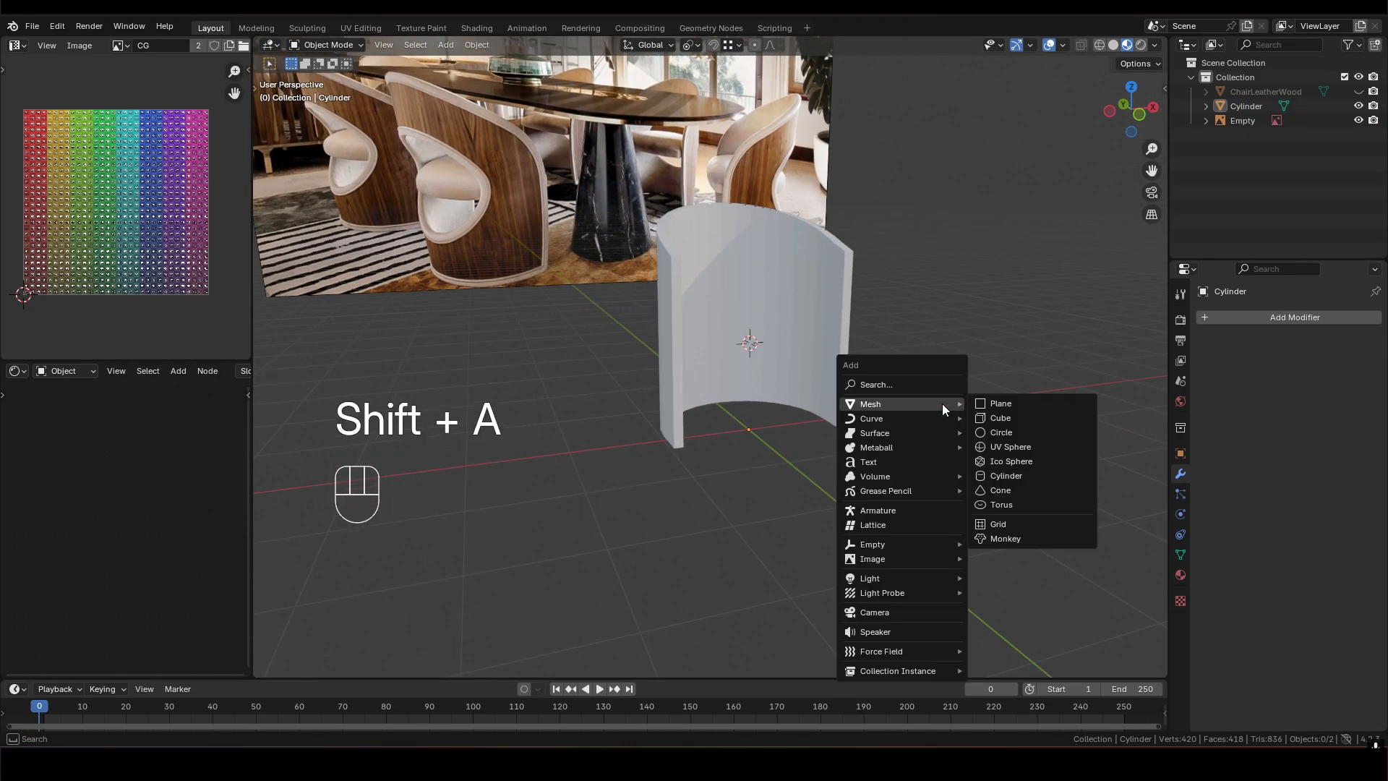
{"action": "left_click", "coordinate": [1026, 474]}
{"action": "middle_click_drag", "start_coordinate": [691, 440], "coordinate": [834, 455]}
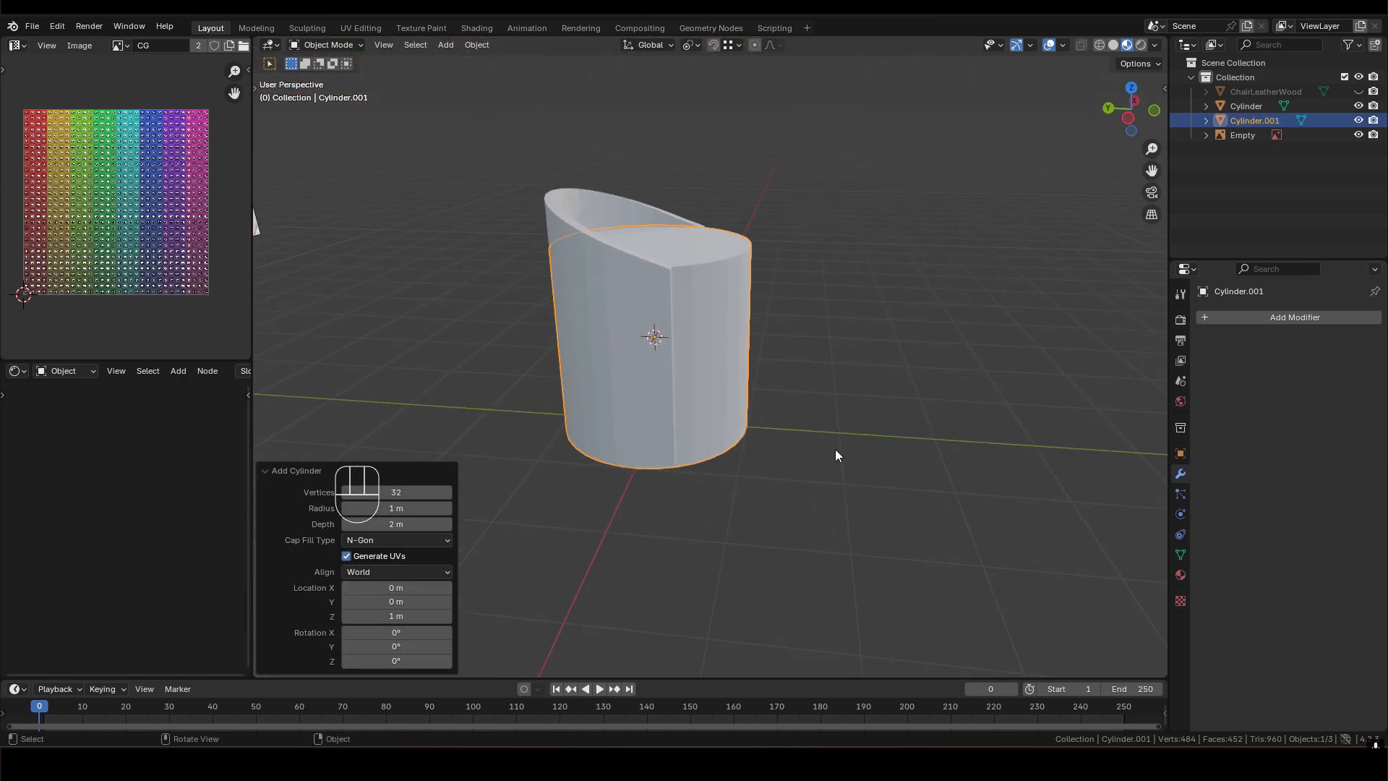
{"action": "type", "text": "rx90"}
{"action": "left_click", "coordinate": [831, 444]}
Scale the new cylinder to about 0.843 and move it along Y so it pokes through the shell's back
{"action": "middle_click_drag", "start_coordinate": [679, 362], "coordinate": [847, 428]}
{"action": "key", "text": "s"}
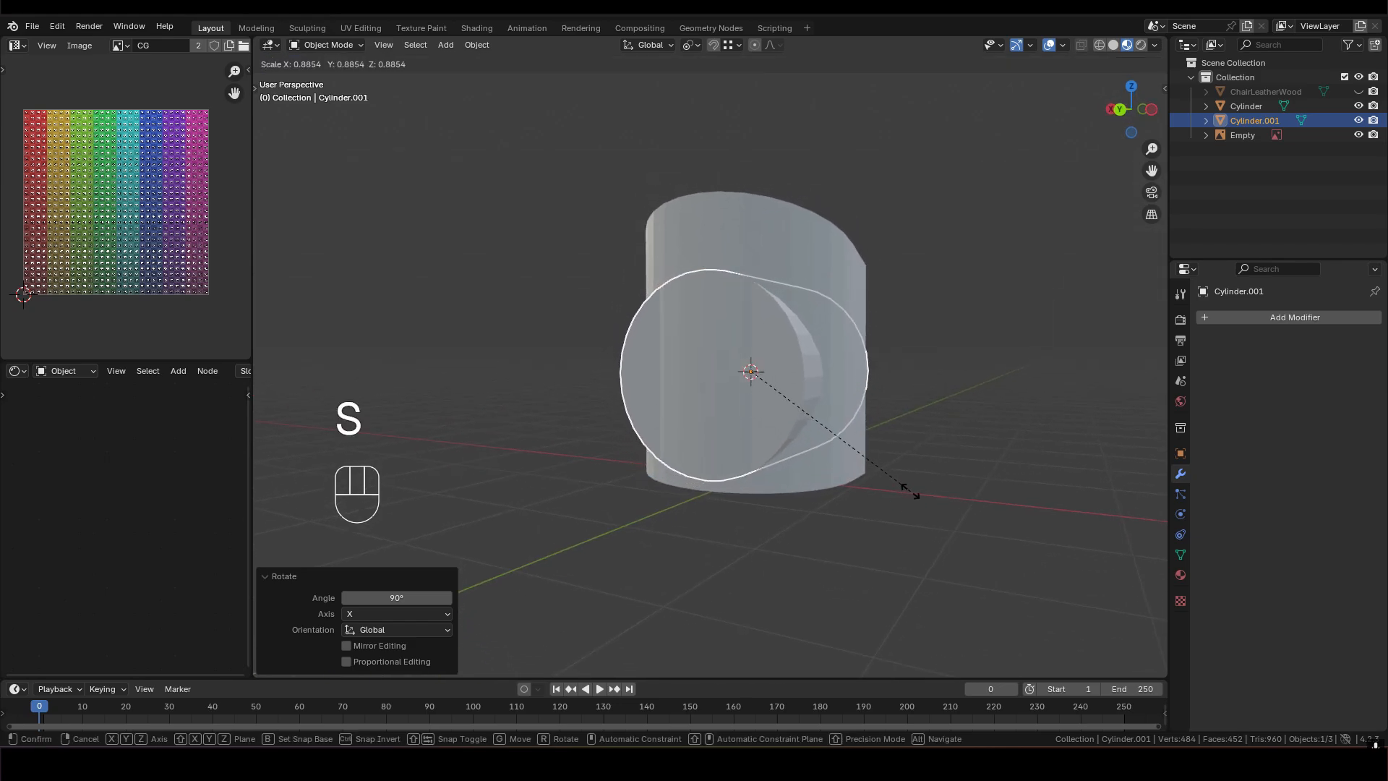
{"action": "left_click", "coordinate": [908, 479]}
{"action": "key", "text": "g"}
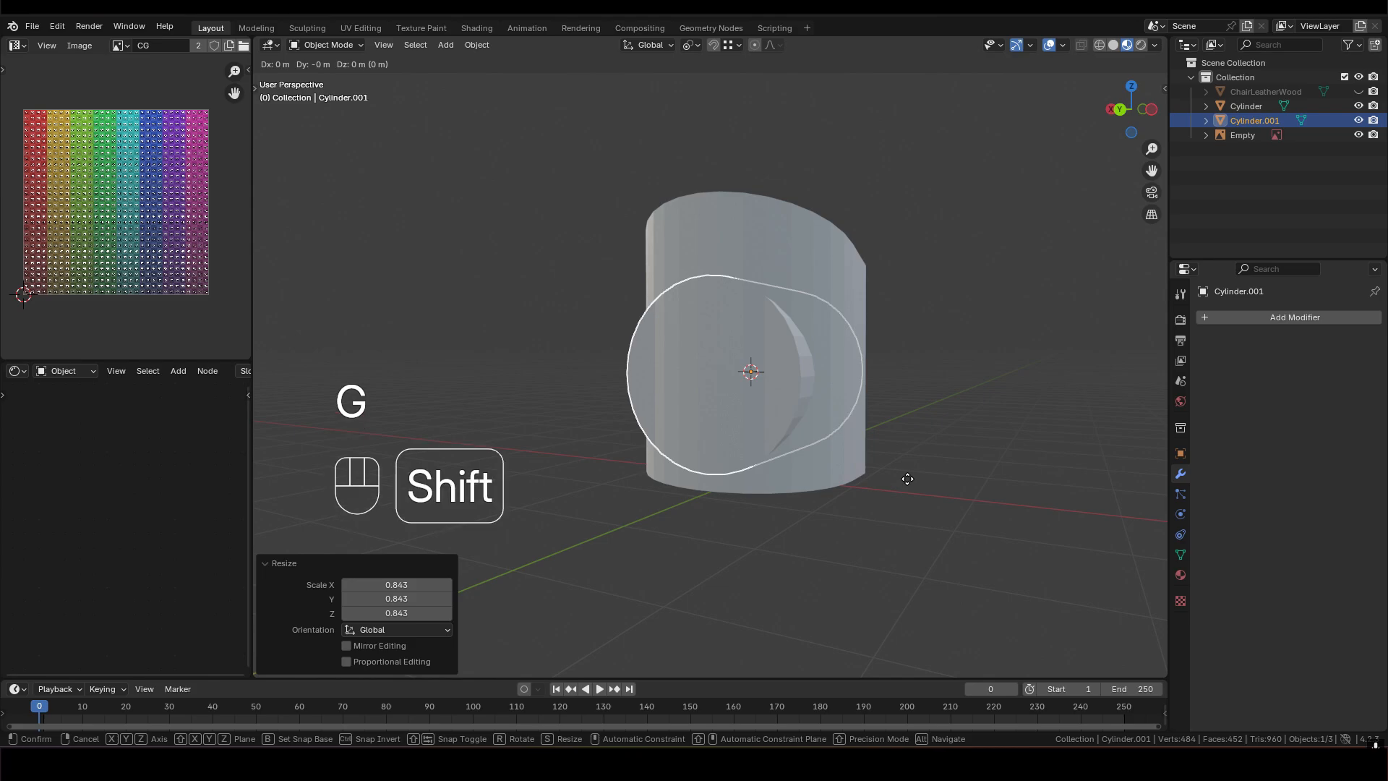
{"action": "key", "text": "shift+z"}
{"action": "right_click", "coordinate": [837, 434]}
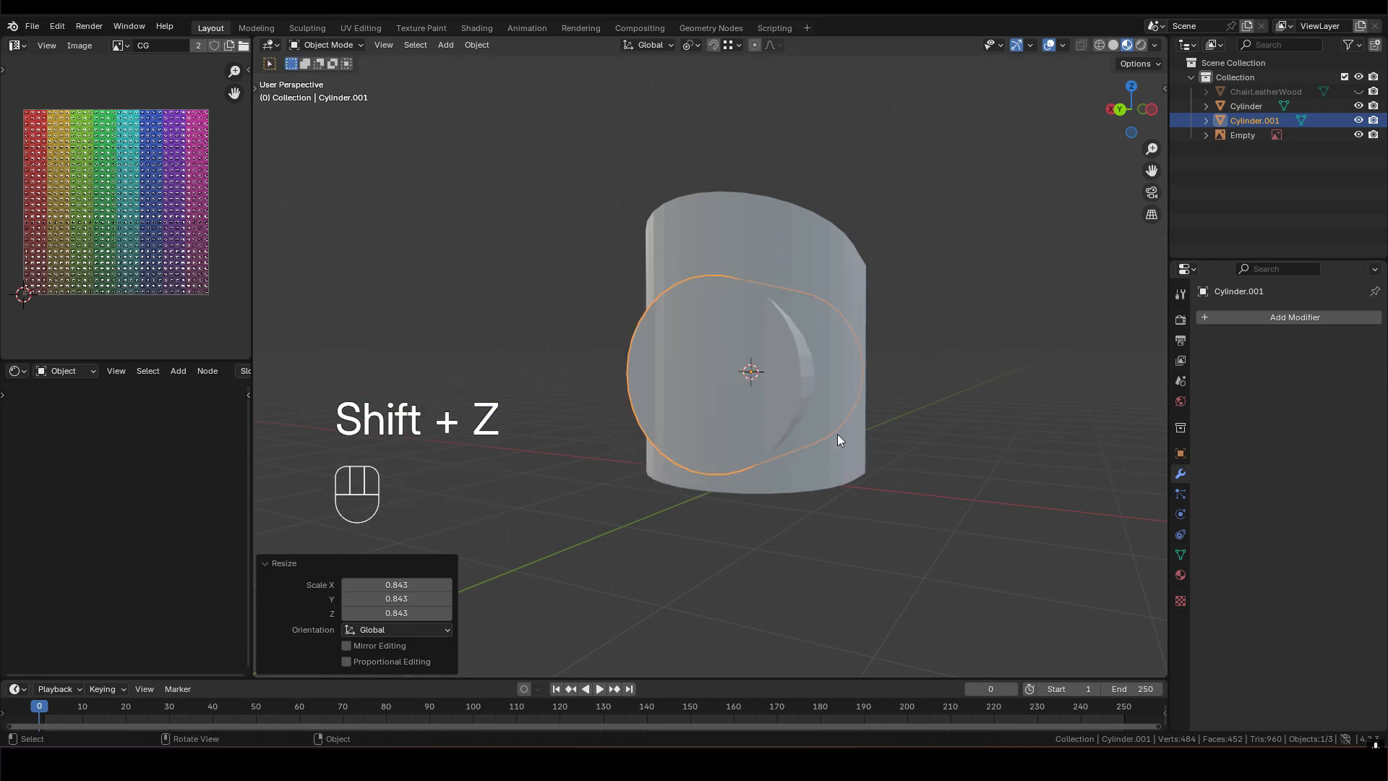
{"action": "key", "text": "g"}
{"action": "key", "text": "y"}
{"action": "left_click", "coordinate": [753, 321]}
Adjust the cutter cylinder's Z scale, enlarge it uniformly by about 1.069 and raise it about 0.193 m along Z
{"action": "middle_click_drag", "start_coordinate": [752, 320], "coordinate": [948, 440]}
{"action": "key", "text": "s"}
{"action": "key", "text": "z"}
{"action": "left_click", "coordinate": [930, 427]}
{"action": "key", "text": "s"}
{"action": "left_click", "coordinate": [940, 428]}
{"action": "key", "text": "g"}
{"action": "key", "text": "z"}
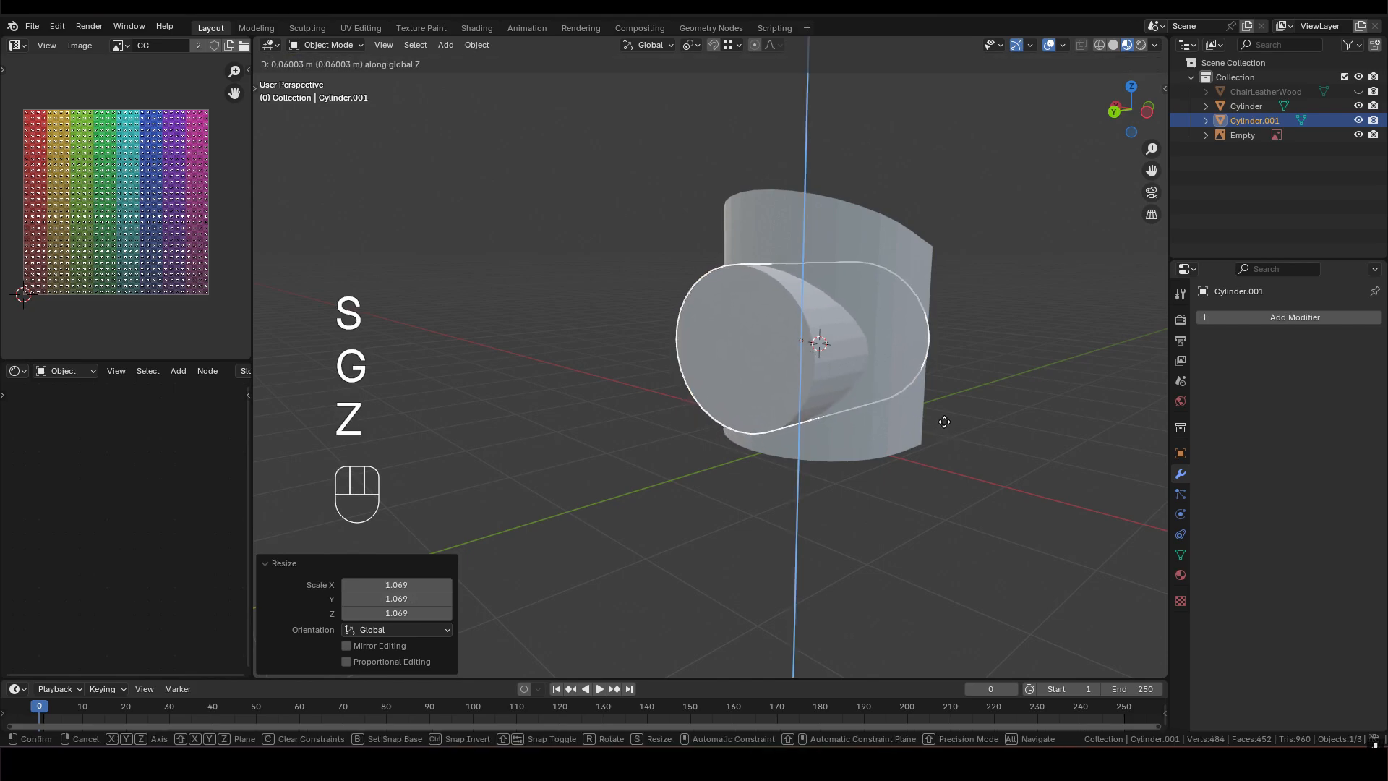
{"action": "left_click", "coordinate": [944, 422]}
Scale the cutter cylinder by about 0.918, fine-tune its size once more and reposition it along Y through the back
{"action": "middle_click_drag", "start_coordinate": [947, 409], "coordinate": [779, 371]}
{"action": "key", "text": "s"}
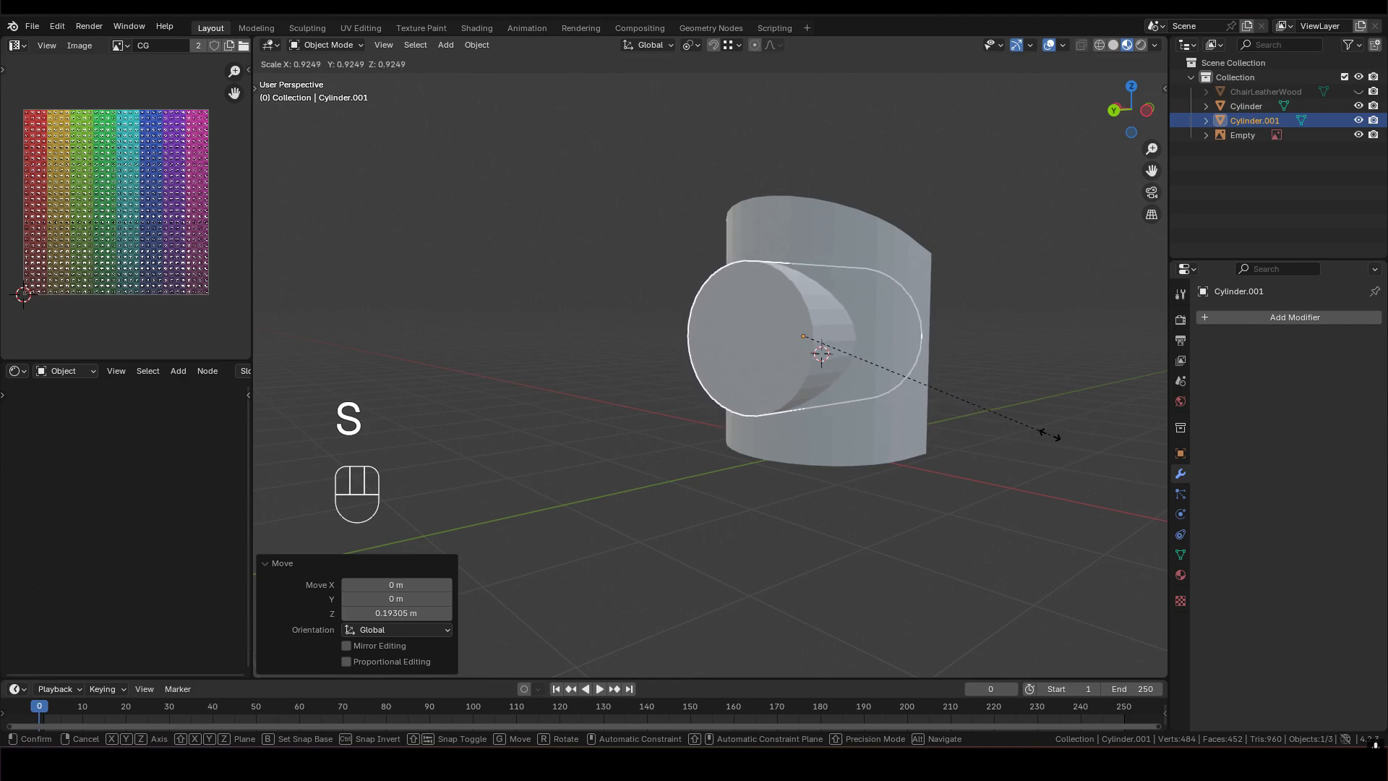
{"action": "left_click", "coordinate": [1040, 432]}
{"action": "middle_click_drag", "start_coordinate": [866, 379], "coordinate": [990, 385]}
{"action": "key", "text": "s"}
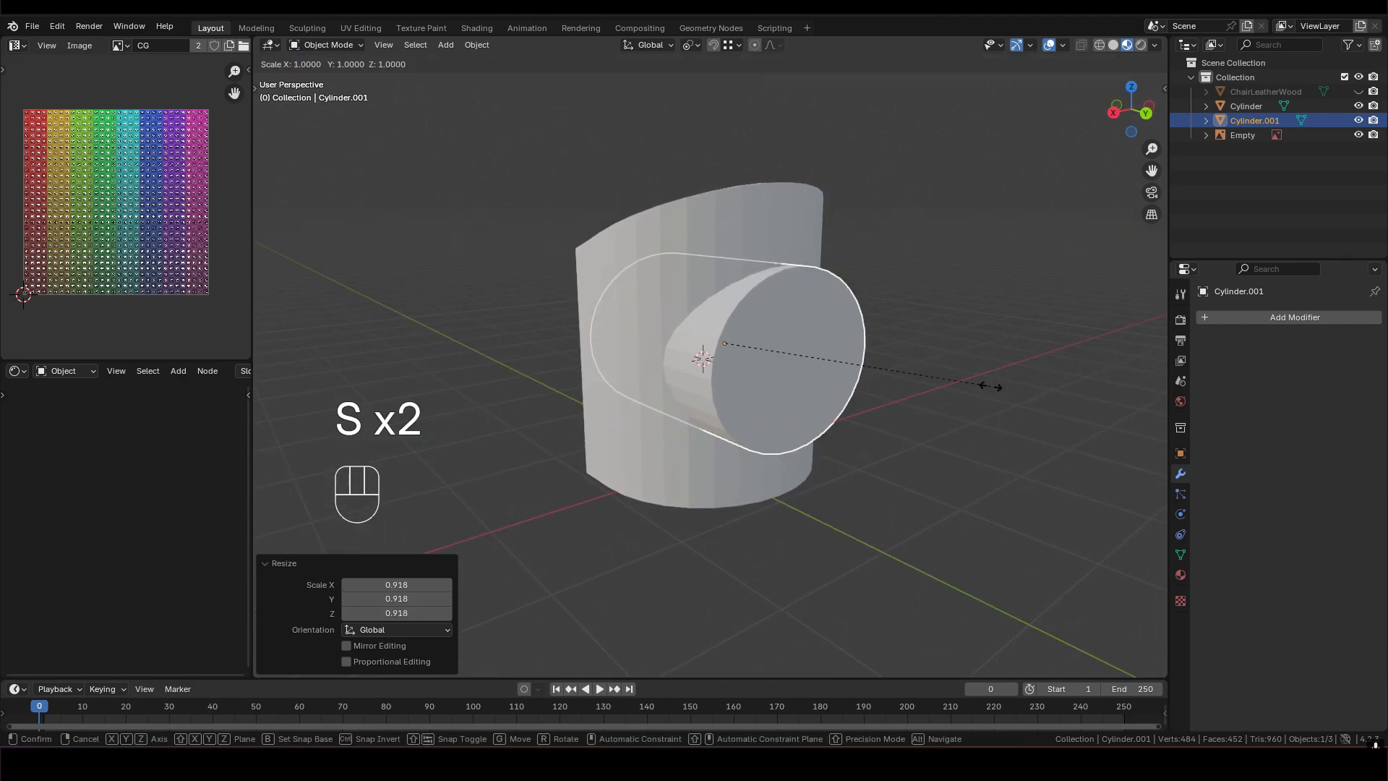
{"action": "left_click", "coordinate": [982, 384]}
{"action": "middle_click_drag", "start_coordinate": [793, 362], "coordinate": [905, 372]}
{"action": "key", "text": "g"}
{"action": "key", "text": "y"}
{"action": "left_click", "coordinate": [862, 380]}
Add a Boolean Difference modifier to the shell with Cylinder.001 as the cutting object and apply it
{"action": "left_click", "coordinate": [876, 325]}
{"action": "middle_click_drag", "start_coordinate": [865, 307], "coordinate": [835, 309], "text": "shift"}
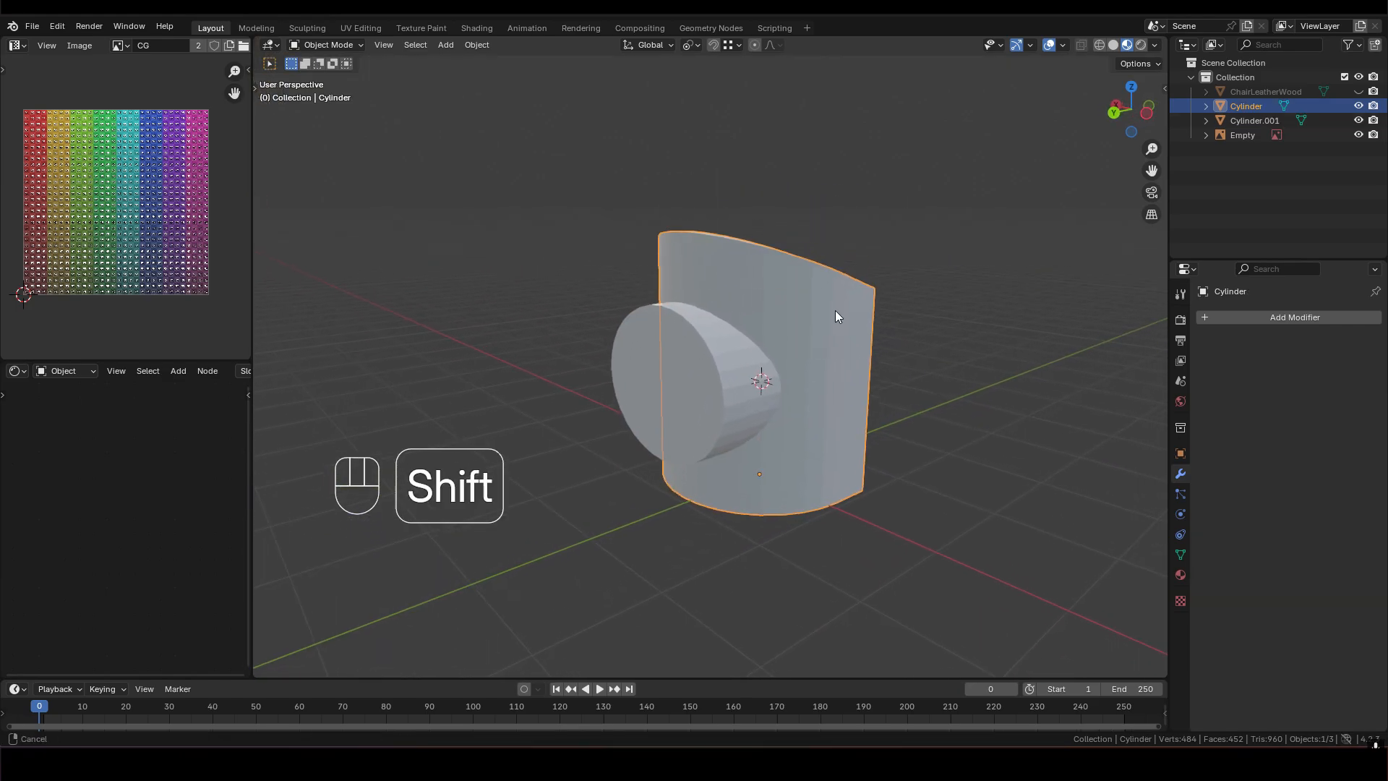
{"action": "left_click", "coordinate": [1233, 310]}
{"action": "mouse_move", "coordinate": [1233, 310]}
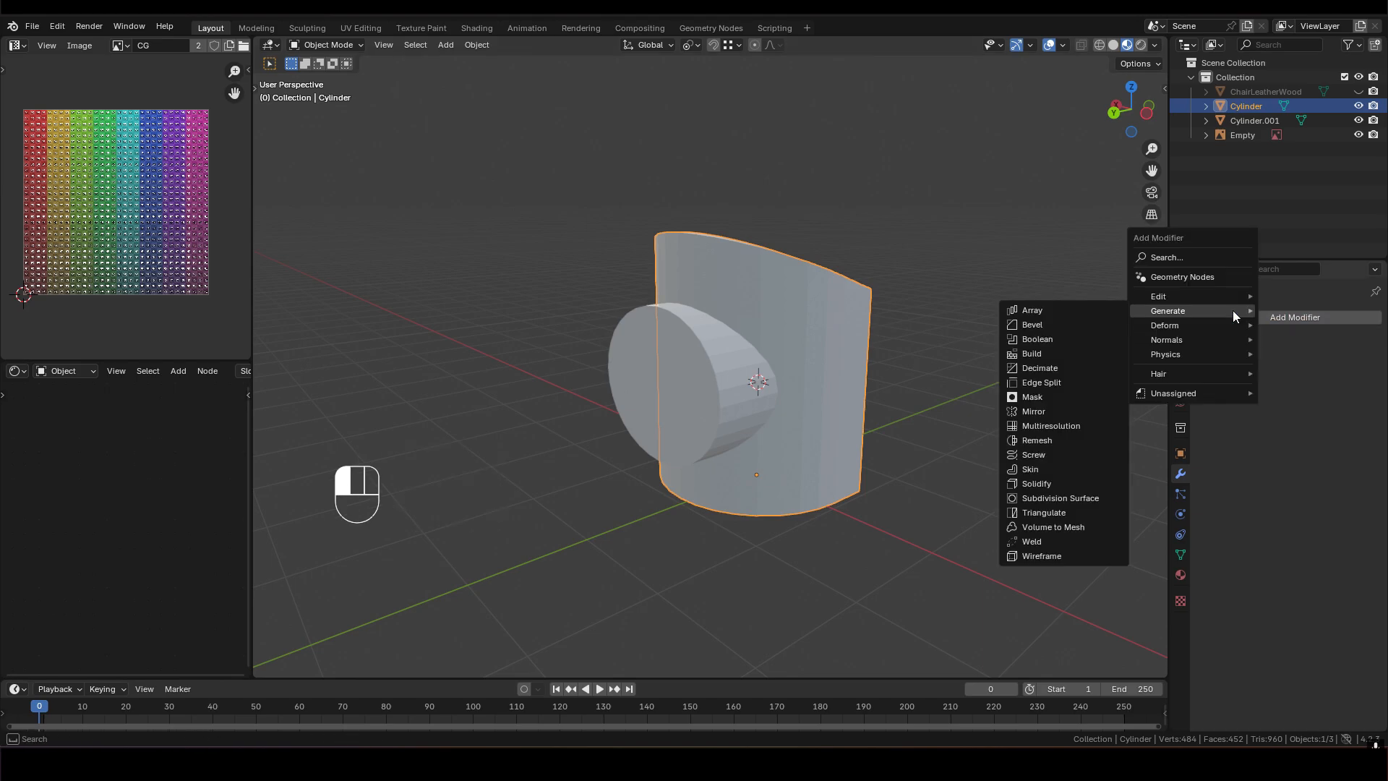
{"action": "left_click", "coordinate": [1041, 339]}
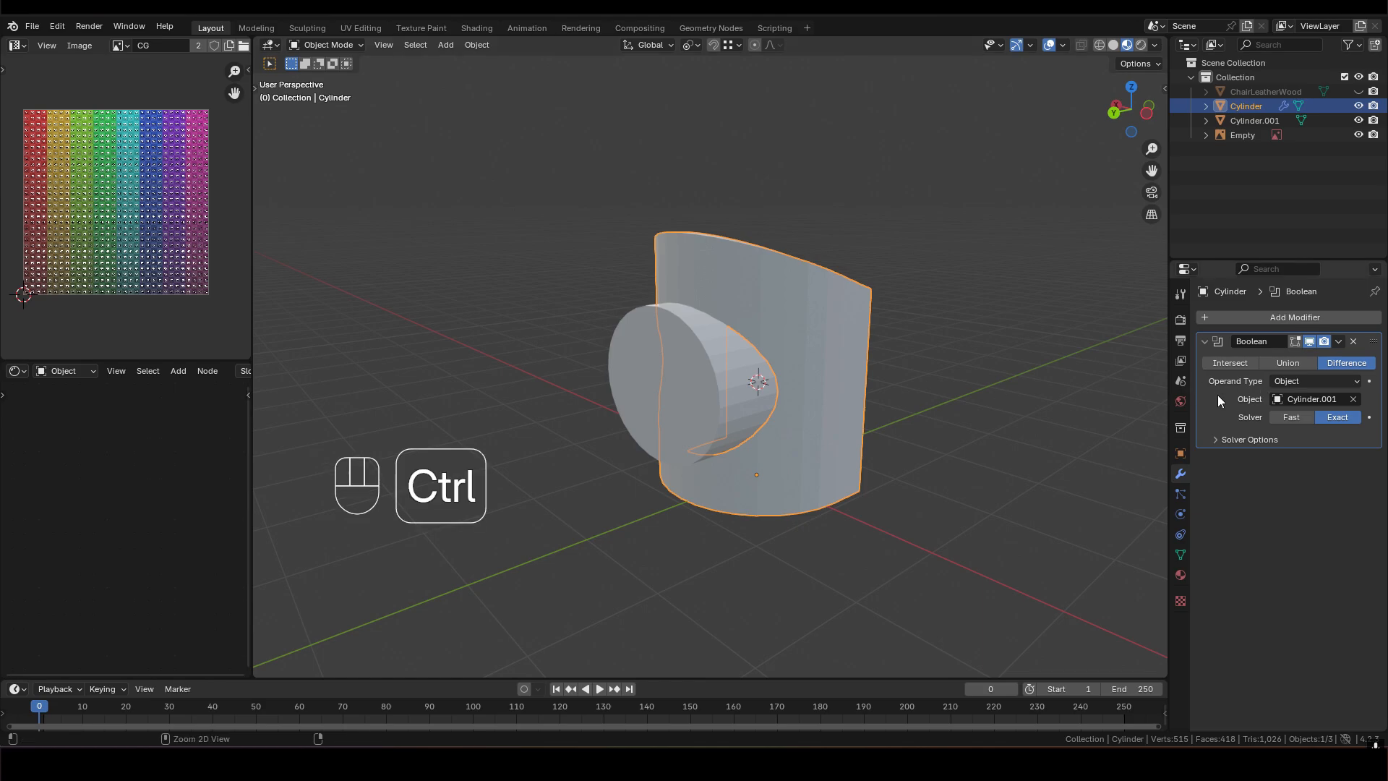
{"action": "key", "text": "ctrl+a"}
Delete the cutter cylinder, Cylinder.001
{"action": "middle_click_drag", "start_coordinate": [727, 393], "coordinate": [727, 379]}
{"action": "left_click", "coordinate": [708, 359]}
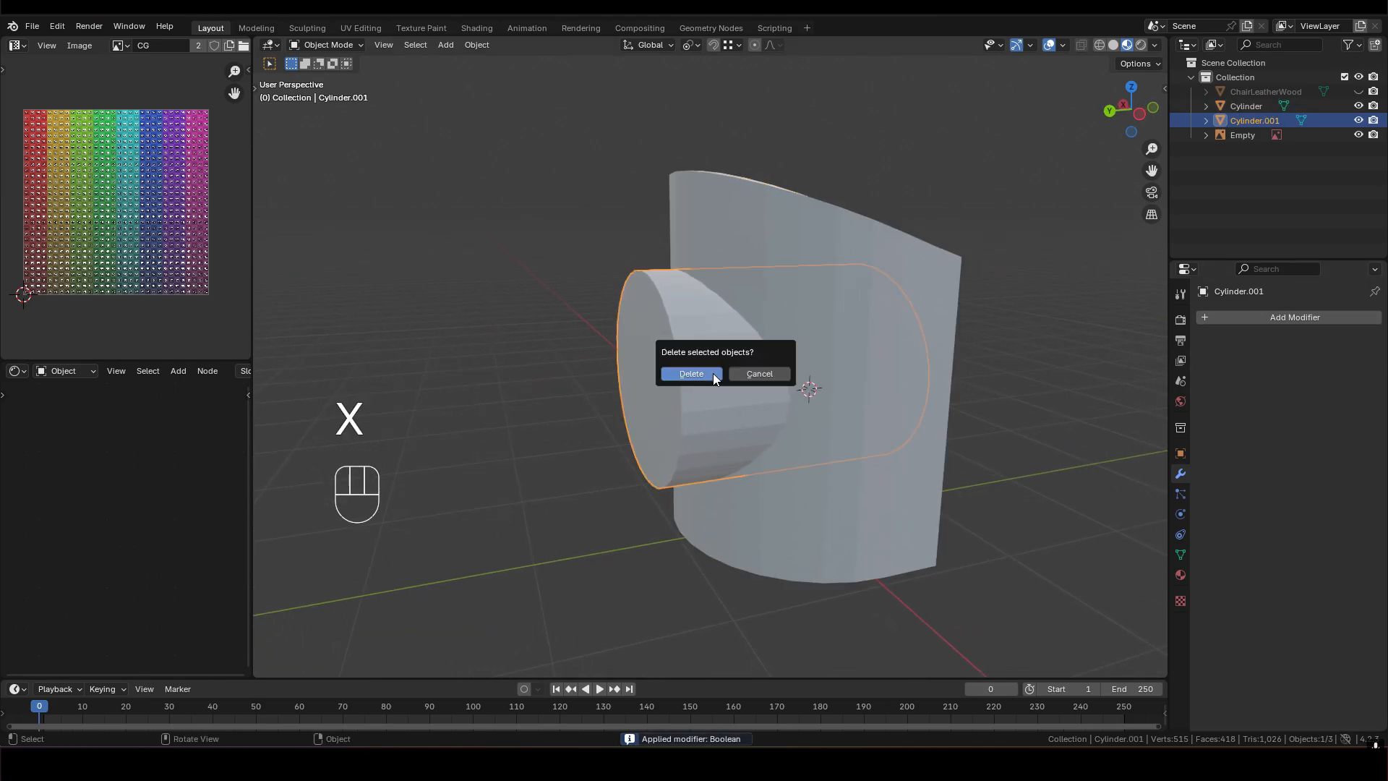
{"action": "left_click", "coordinate": [688, 373]}
Mark the shell's vertical back-centre edges above and below the round hole as seams in Edit Mode, and switch to face selection
{"action": "scroll", "coordinate": [787, 374], "scroll_direction": "down", "scroll_amount": 2}
{"action": "middle_click_drag", "start_coordinate": [980, 354], "coordinate": [831, 262]}
{"action": "left_click", "coordinate": [837, 337]}
{"action": "middle_click_drag", "start_coordinate": [649, 383], "coordinate": [740, 466]}
{"action": "key", "text": "Tab"}
{"action": "key", "text": "2"}
{"action": "left_click", "coordinate": [742, 413], "text": "alt"}
{"action": "scroll", "coordinate": [737, 404], "scroll_direction": "up", "scroll_amount": 2}
{"action": "scroll", "coordinate": [748, 420], "scroll_direction": "down", "scroll_amount": 2}
{"action": "left_click", "coordinate": [727, 200], "text": "alt+shift"}
{"action": "mouse_move", "coordinate": [727, 200]}
{"action": "middle_mouse_down"}
{"action": "mouse_move", "coordinate": [729, 168]}
{"action": "mouse_move", "coordinate": [737, 198]}
{"action": "middle_mouse_up"}
{"action": "right_click_drag", "start_coordinate": [738, 201], "coordinate": [674, 470]}
{"action": "key", "text": "3"}
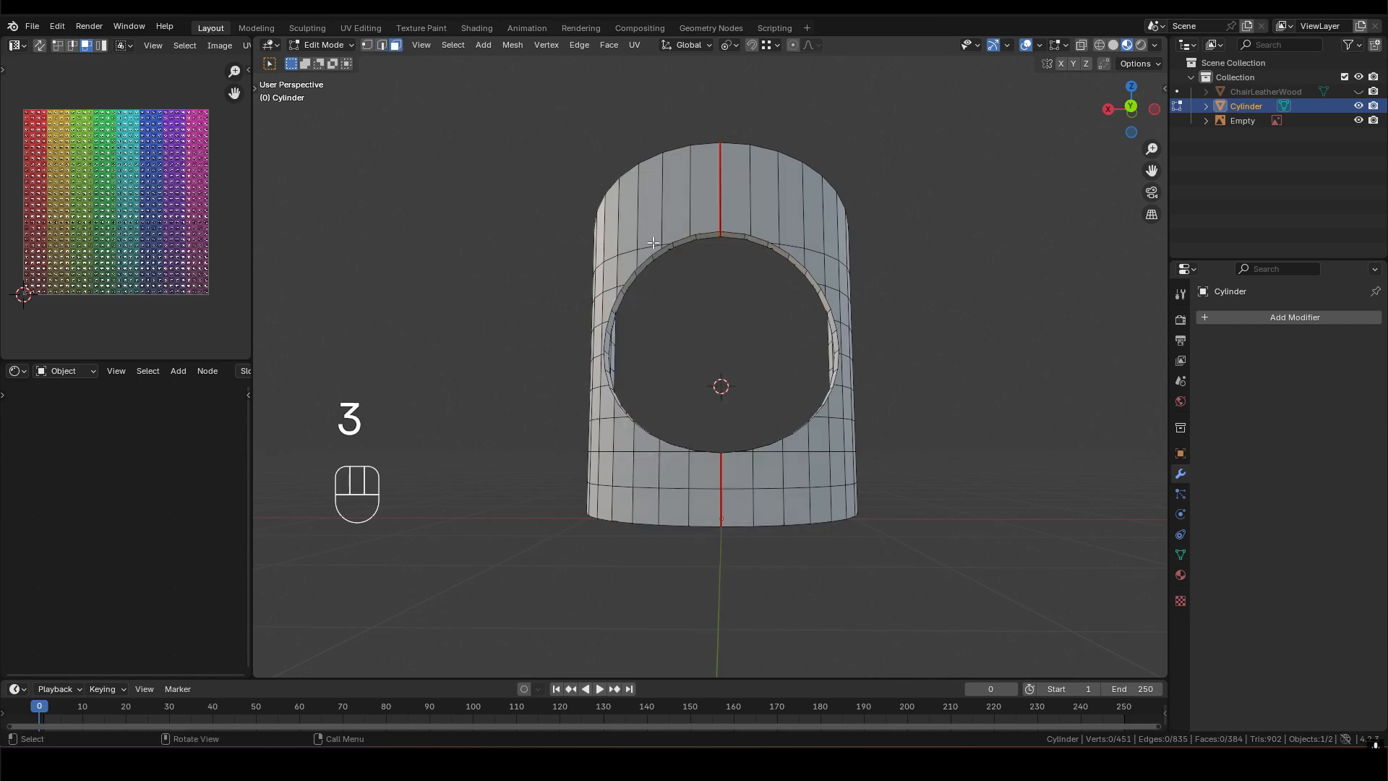
Select the whole shell mesh and merge its overlapping vertices by distance
{"action": "key", "text": "l"}
{"action": "left_click", "coordinate": [650, 206]}
{"action": "middle_click_drag", "start_coordinate": [759, 196], "coordinate": [434, 243]}
{"action": "middle_click_drag", "start_coordinate": [871, 220], "coordinate": [777, 354], "text": "shift"}
{"action": "scroll", "coordinate": [777, 354], "scroll_direction": "up", "scroll_amount": 5}
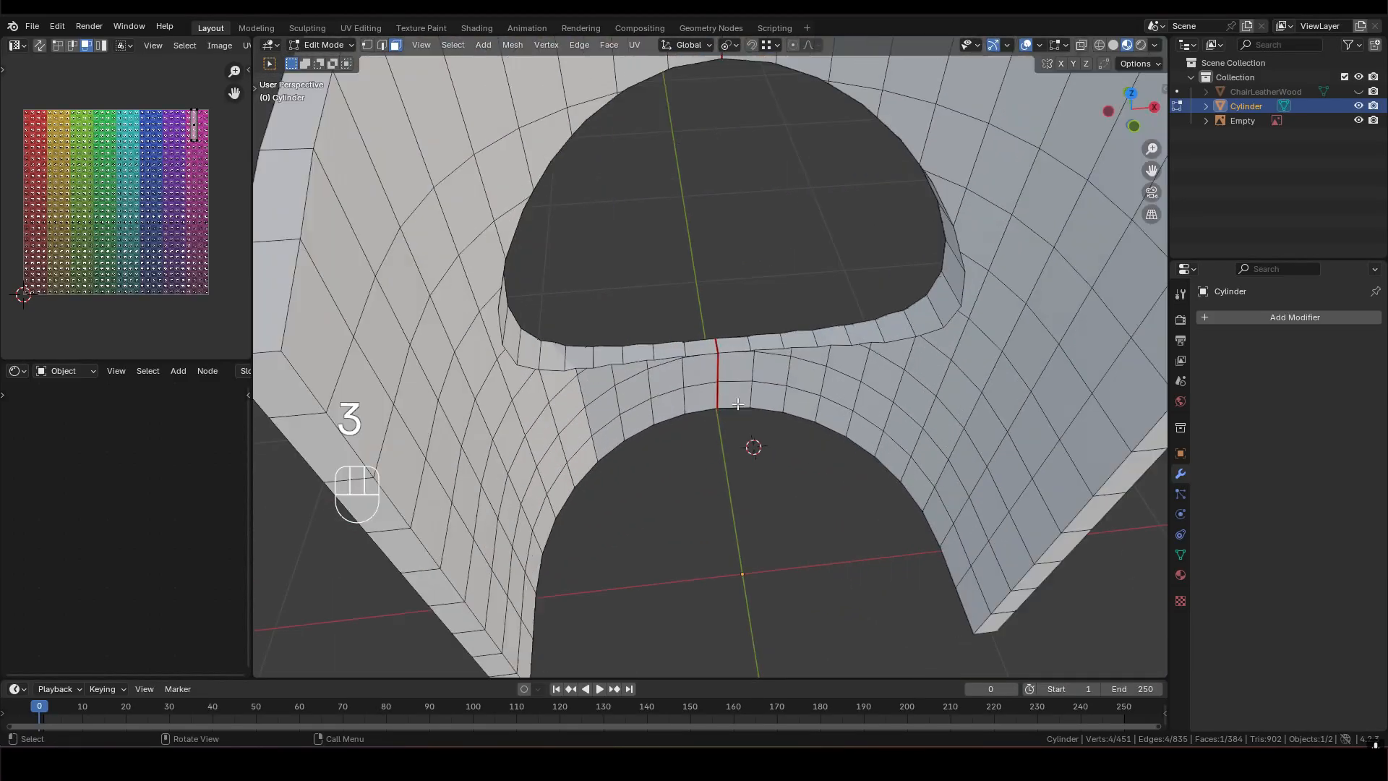
{"action": "key", "text": "a"}
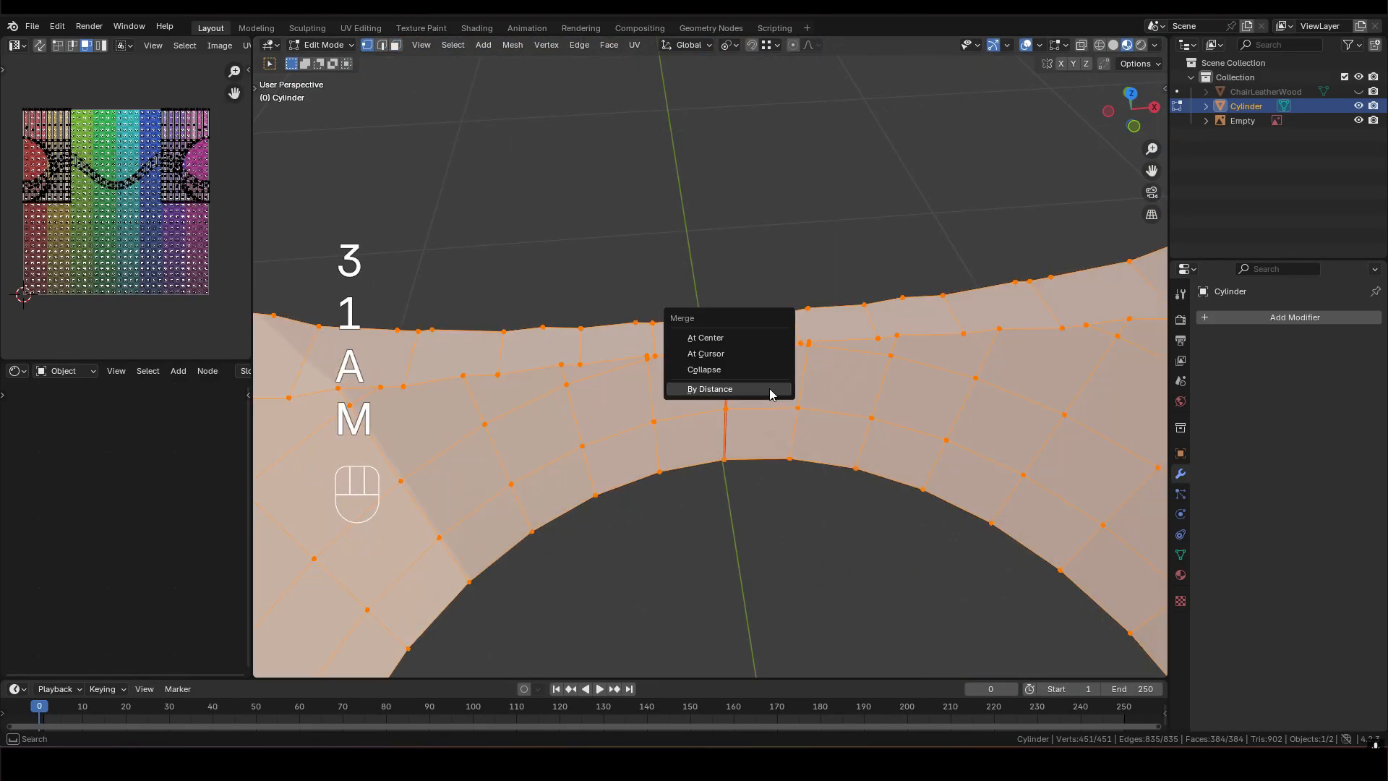
{"action": "key", "text": "m"}
{"action": "left_click", "coordinate": [769, 388]}
Select the linked faces of the shell's +X half up to the centre seam and delete them
{"action": "scroll", "coordinate": [770, 389], "scroll_direction": "down", "scroll_amount": 5}
{"action": "mouse_move", "coordinate": [770, 389]}
{"action": "middle_mouse_down"}
{"action": "mouse_move", "coordinate": [737, 297]}
{"action": "mouse_move", "coordinate": [755, 383]}
{"action": "middle_mouse_up"}
{"action": "middle_click_drag", "start_coordinate": [756, 383], "coordinate": [768, 453]}
{"action": "scroll", "coordinate": [774, 441], "scroll_direction": "down", "scroll_amount": 3}
{"action": "key", "text": "3"}
{"action": "scroll", "coordinate": [775, 433], "scroll_direction": "down", "scroll_amount": 1}
{"action": "left_click", "coordinate": [777, 412]}
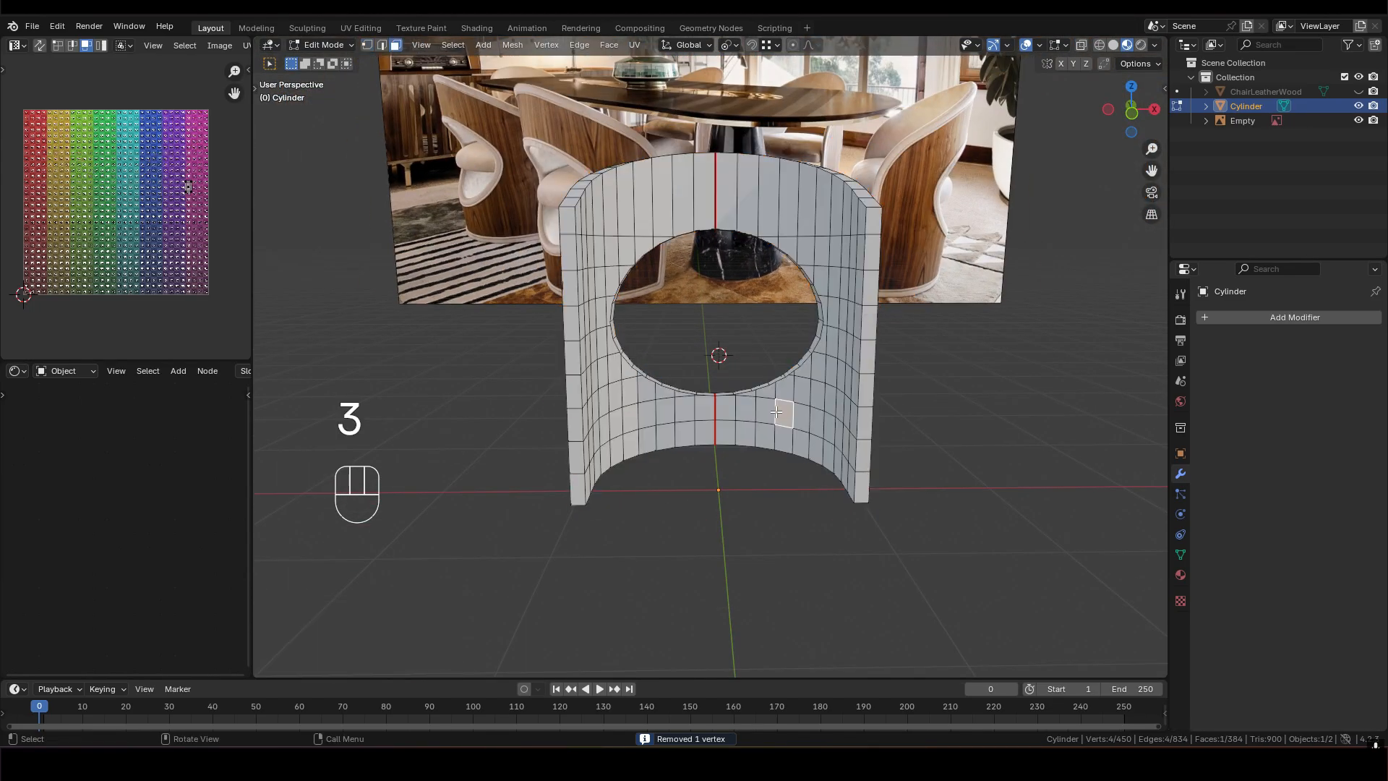
{"action": "key", "text": "l"}
{"action": "middle_click_drag", "start_coordinate": [779, 407], "coordinate": [969, 428]}
{"action": "key", "text": "x"}
{"action": "left_click", "coordinate": [789, 388]}
Select the cut back-centre edges above and below the opening and snap the 3D cursor to them
{"action": "middle_click_drag", "start_coordinate": [969, 428], "coordinate": [1046, 405], "text": "shift"}
{"action": "scroll", "coordinate": [709, 400], "scroll_direction": "up", "scroll_amount": 2}
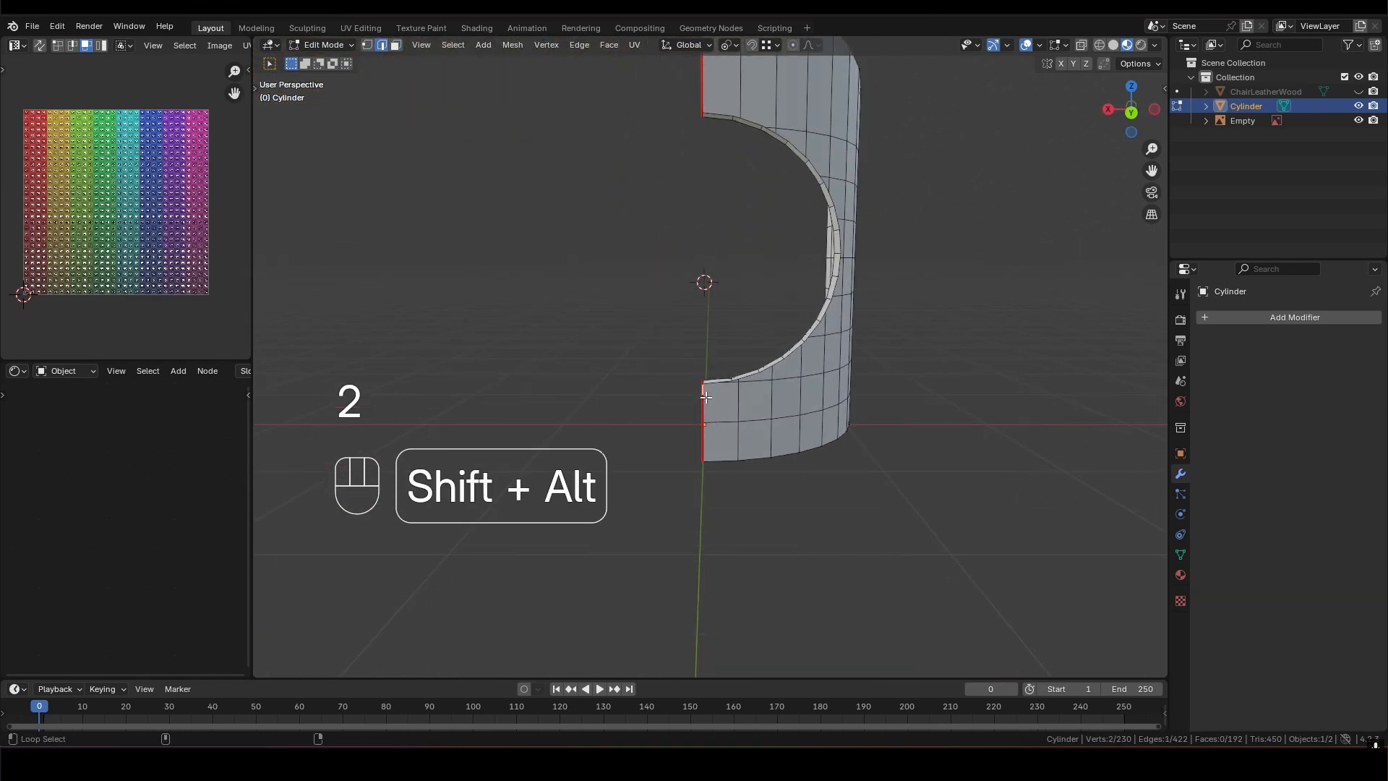
{"action": "middle_click_drag", "start_coordinate": [708, 400], "coordinate": [770, 341], "text": "shift"}
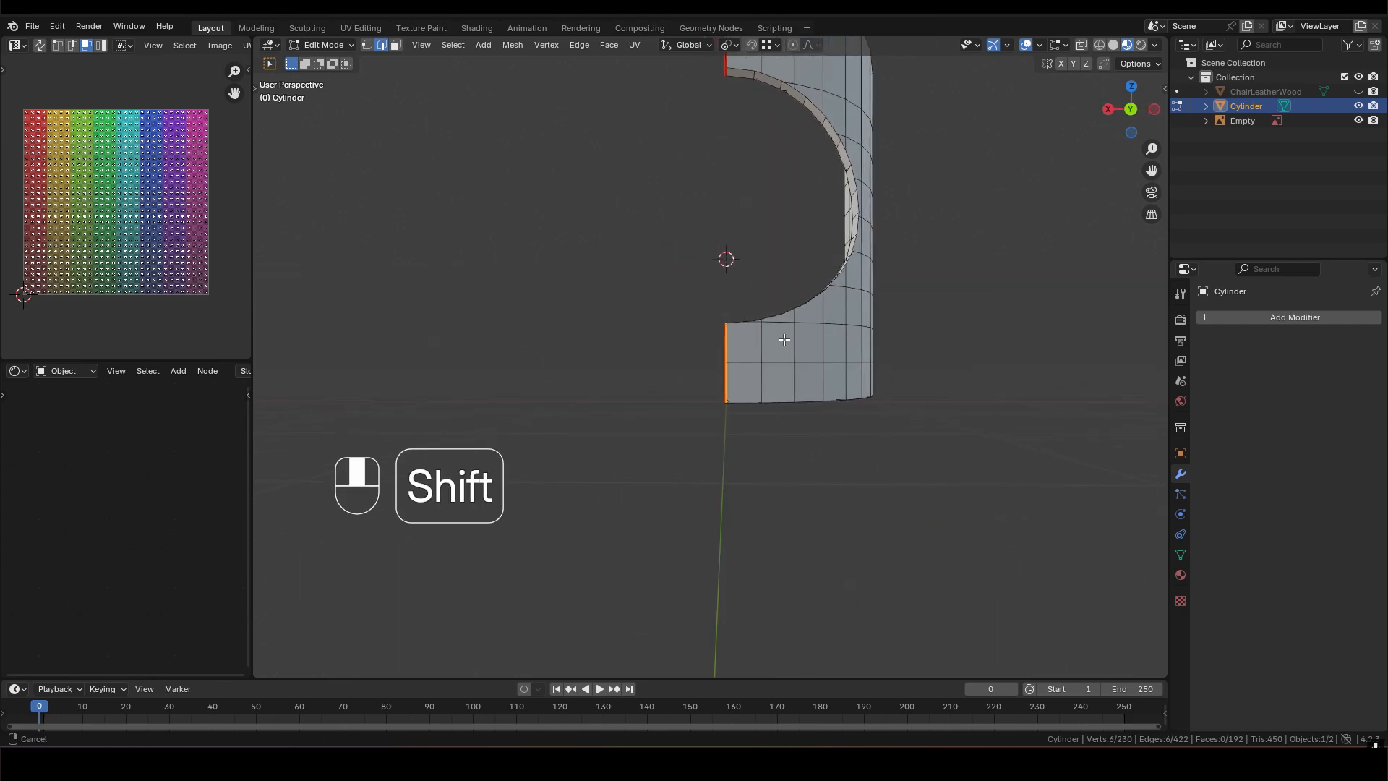
{"action": "middle_click_drag", "start_coordinate": [734, 76], "coordinate": [727, 212], "text": "shift"}
{"action": "key", "text": "shift+s"}
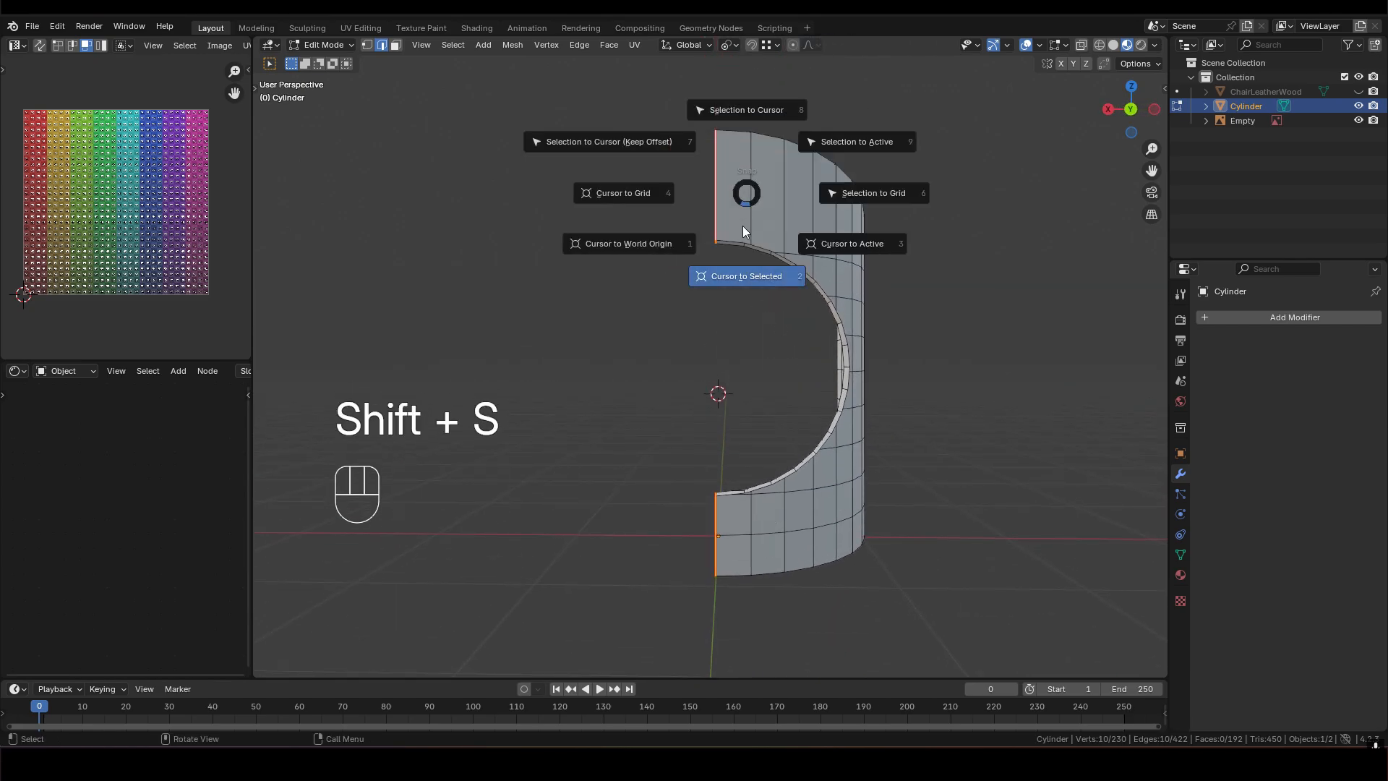
{"action": "left_click", "coordinate": [743, 226]}
Apply all transforms to the half shell, set its origin to the 3D cursor and show its transform values
{"action": "middle_click_drag", "start_coordinate": [743, 226], "coordinate": [843, 258]}
{"action": "key", "text": "Tab"}
{"action": "key", "text": "ctrl+a"}
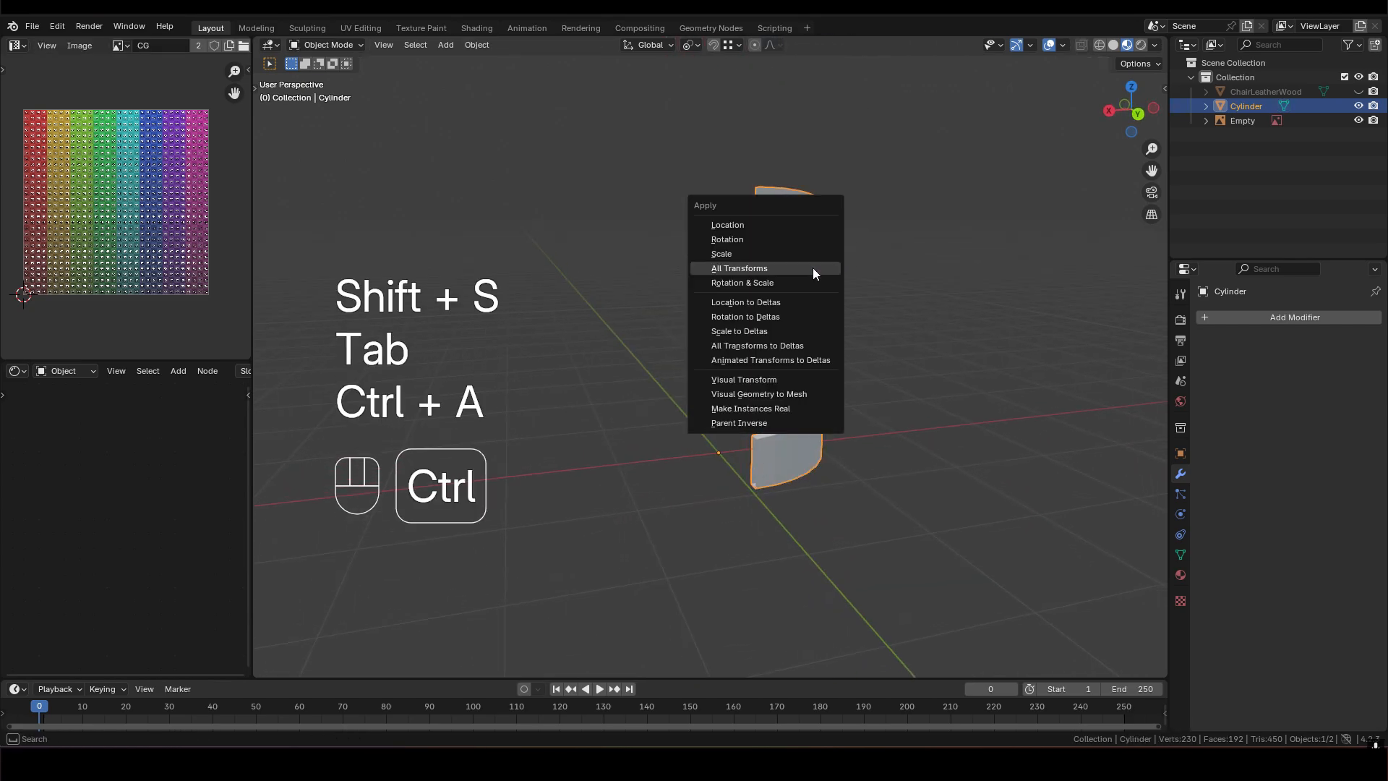
{"action": "left_click", "coordinate": [813, 267]}
{"action": "right_click", "coordinate": [812, 268]}
{"action": "mouse_move", "coordinate": [817, 328]}
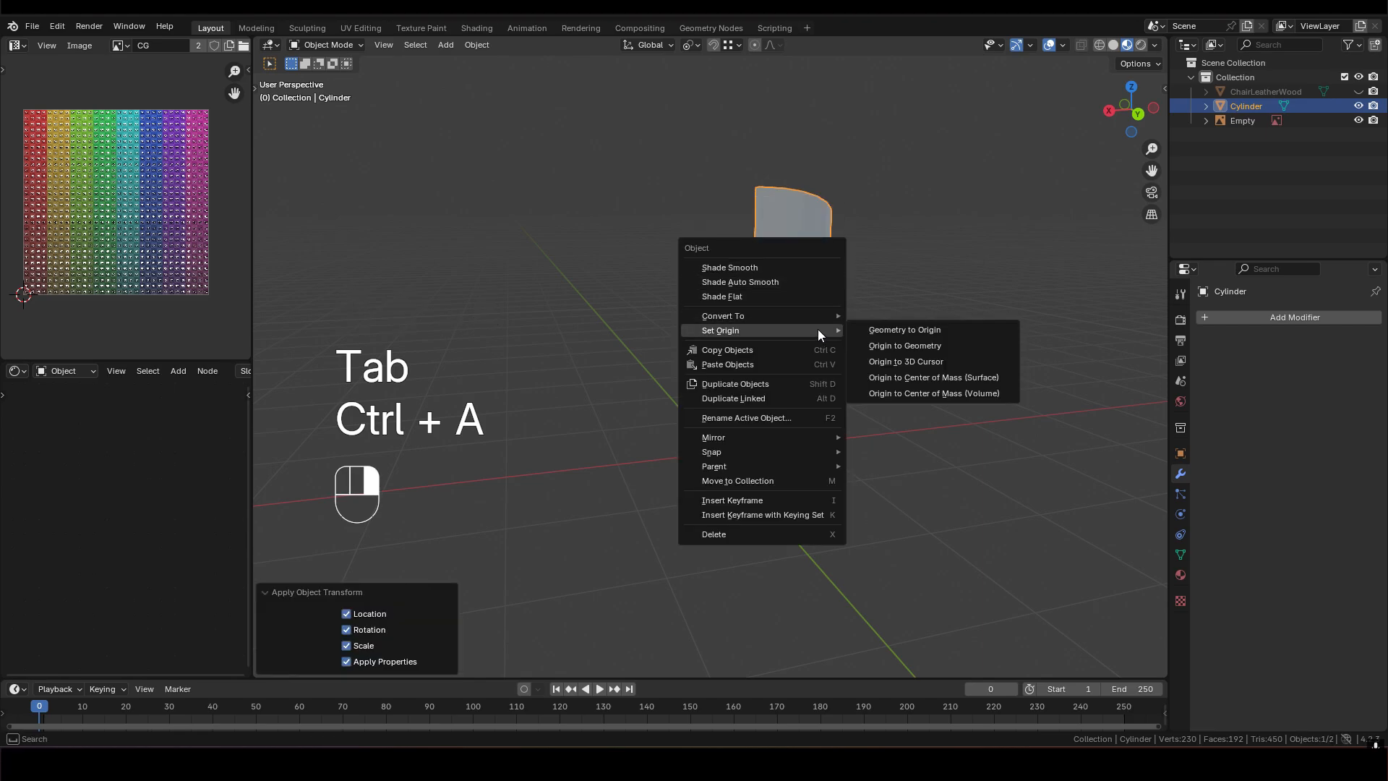
{"action": "left_click", "coordinate": [909, 361]}
{"action": "mouse_move", "coordinate": [800, 453]}
{"action": "middle_mouse_down"}
{"action": "mouse_move", "coordinate": [856, 449]}
{"action": "mouse_move", "coordinate": [722, 439]}
{"action": "mouse_move", "coordinate": [788, 446]}
{"action": "middle_mouse_up"}
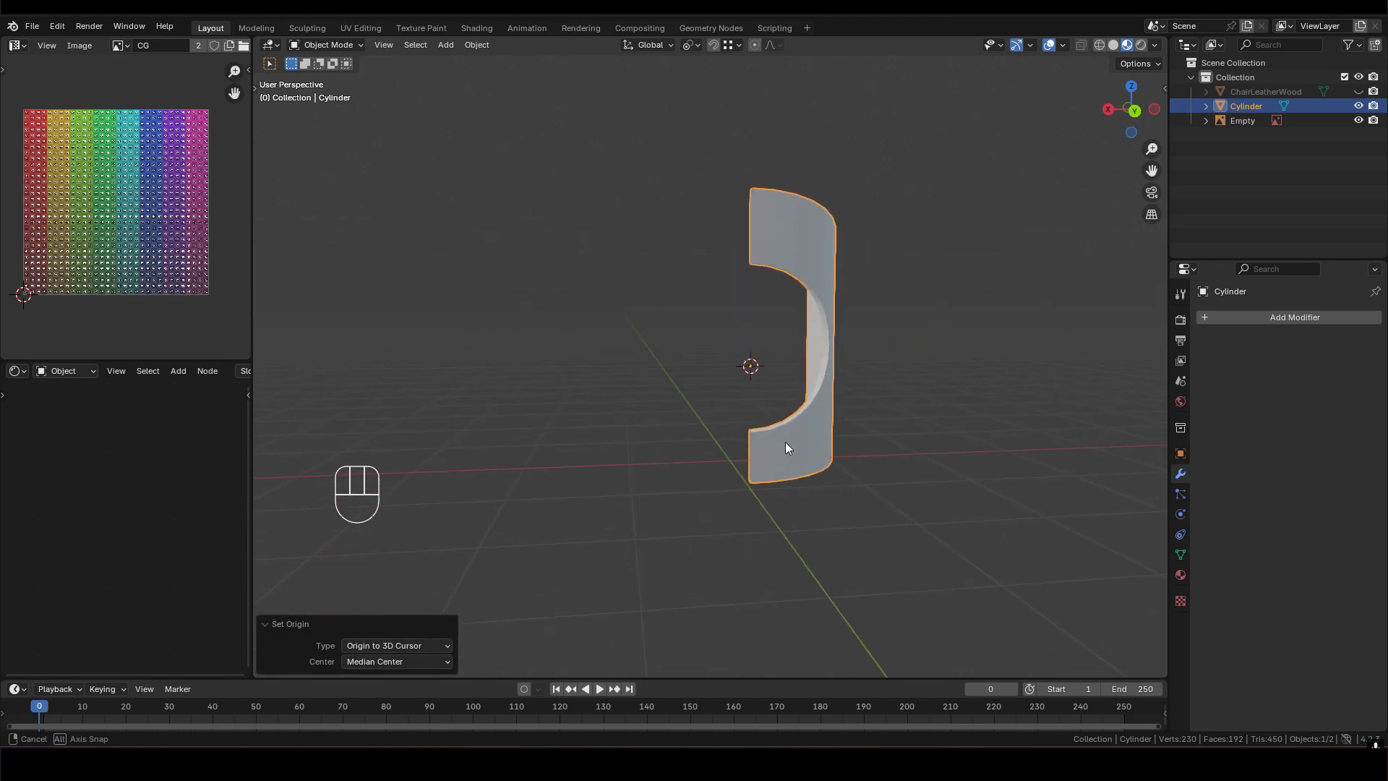
{"action": "key", "text": "n"}
{"action": "left_click", "coordinate": [1159, 90]}
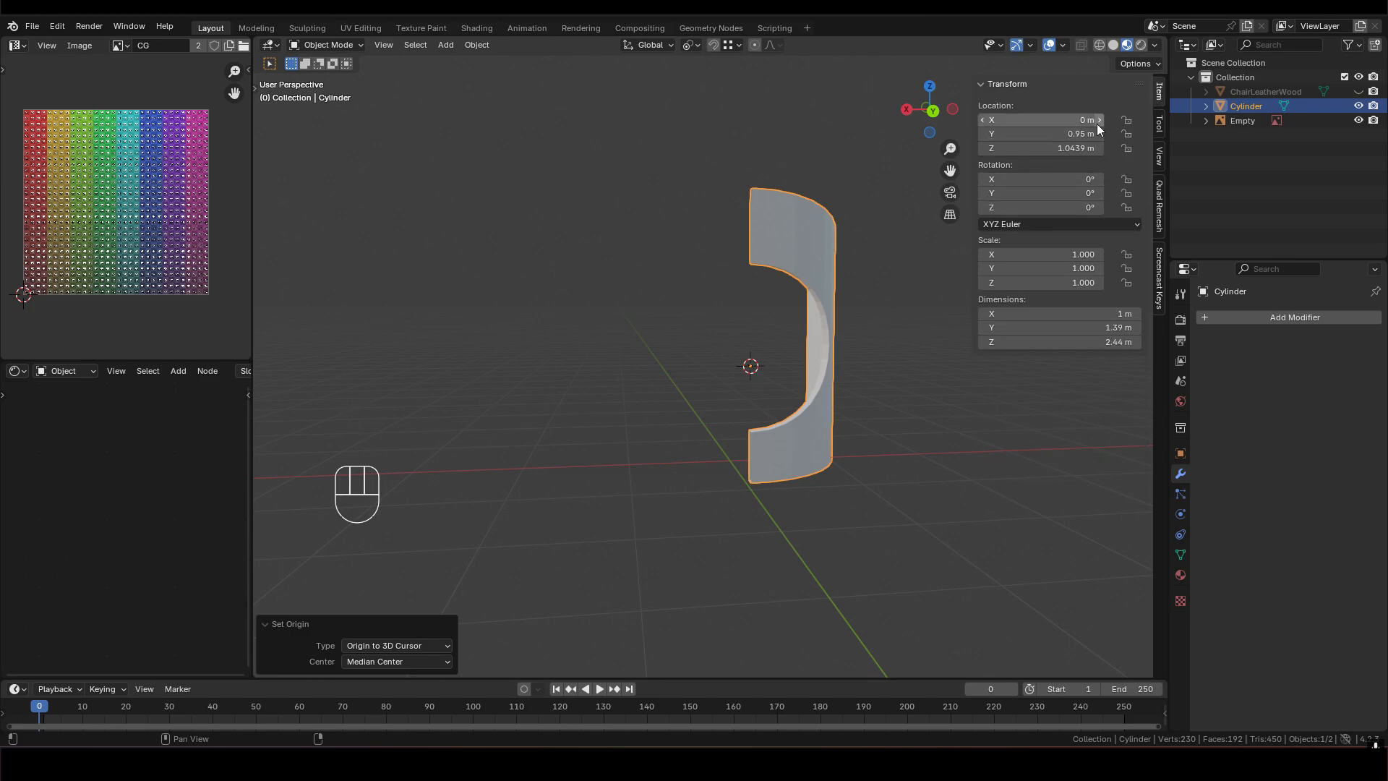
Mark the top, bottom and front border edges of the half shell's outer surface as seams in Edit Mode
{"action": "middle_click_drag", "start_coordinate": [831, 433], "coordinate": [673, 329]}
{"action": "key", "text": "Tab"}
{"action": "middle_click_drag", "start_coordinate": [775, 252], "coordinate": [665, 306]}
{"action": "middle_click_drag", "start_coordinate": [707, 247], "coordinate": [740, 139]}
{"action": "middle_click_drag", "start_coordinate": [715, 302], "coordinate": [684, 298]}
{"action": "left_click", "coordinate": [682, 288]}
{"action": "left_click", "coordinate": [680, 289], "text": "alt+shift"}
{"action": "left_click", "coordinate": [680, 290], "text": "alt+shift"}
{"action": "middle_click_drag", "start_coordinate": [679, 290], "coordinate": [700, 195]}
{"action": "middle_click_drag", "start_coordinate": [706, 462], "coordinate": [717, 398], "text": "shift"}
{"action": "middle_click_drag", "start_coordinate": [717, 397], "coordinate": [799, 390]}
{"action": "left_click", "coordinate": [740, 430], "text": "alt+shift"}
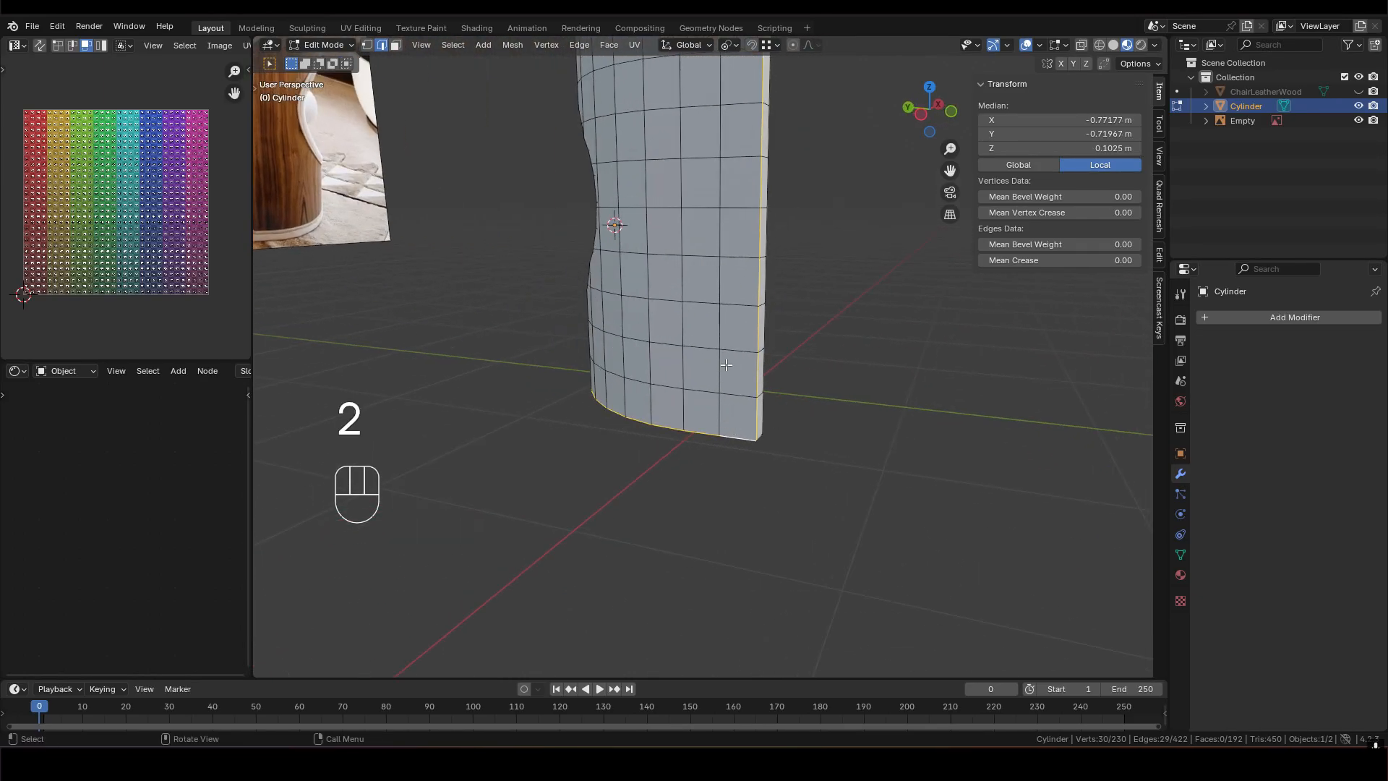
{"action": "right_click", "coordinate": [702, 356]}
{"action": "left_click", "coordinate": [662, 556]}
Try to loop-select the outer rim edges of the round opening
{"action": "scroll", "coordinate": [679, 434], "scroll_direction": "down", "scroll_amount": 2}
{"action": "middle_click_drag", "start_coordinate": [678, 285], "coordinate": [391, 340], "text": "shift"}
{"action": "middle_click_drag", "start_coordinate": [729, 379], "coordinate": [719, 331], "text": "shift"}
{"action": "middle_click_drag", "start_coordinate": [831, 340], "coordinate": [605, 371]}
{"action": "key", "text": "3"}
{"action": "middle_click_drag", "start_coordinate": [709, 229], "coordinate": [623, 177]}
{"action": "key", "text": "2"}
{"action": "left_click", "coordinate": [704, 259], "text": "alt+shift"}
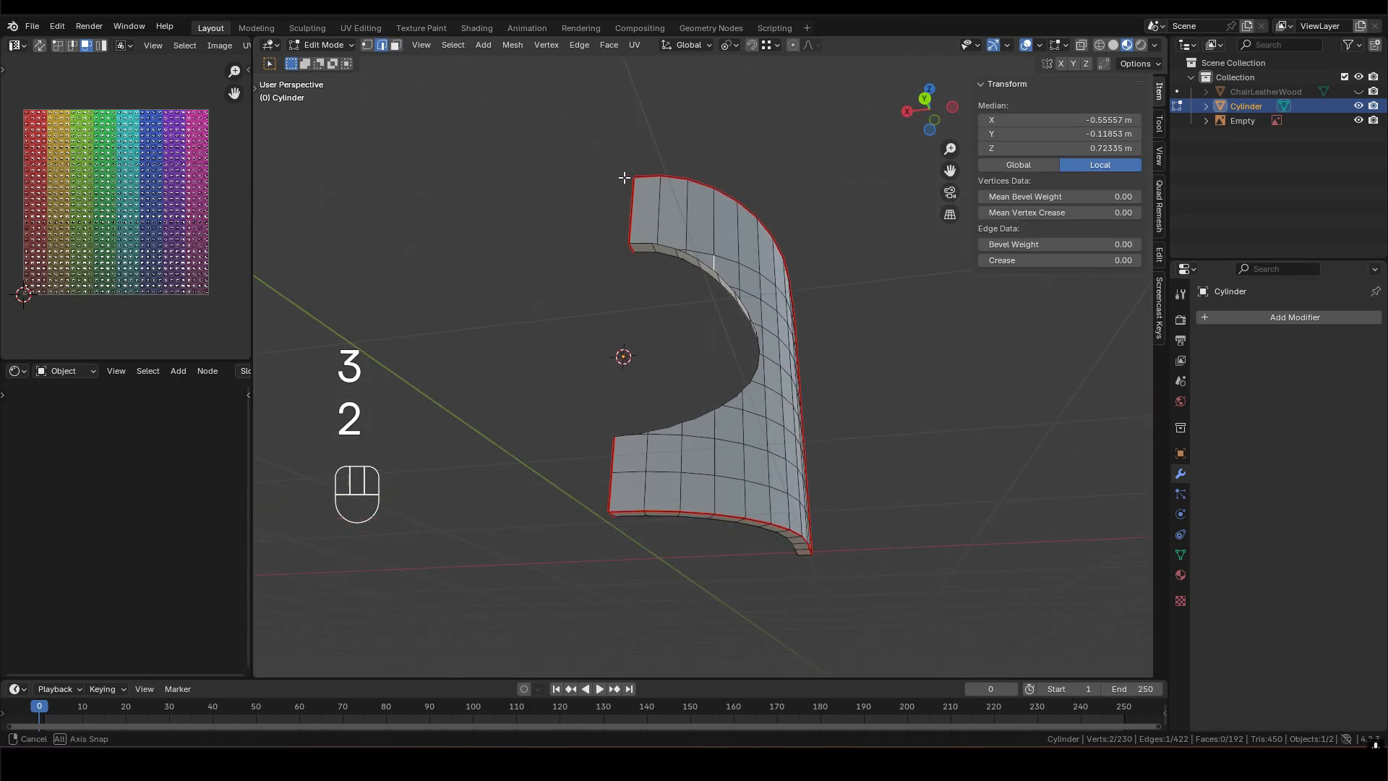
{"action": "left_click", "coordinate": [702, 258], "text": "alt+shift"}
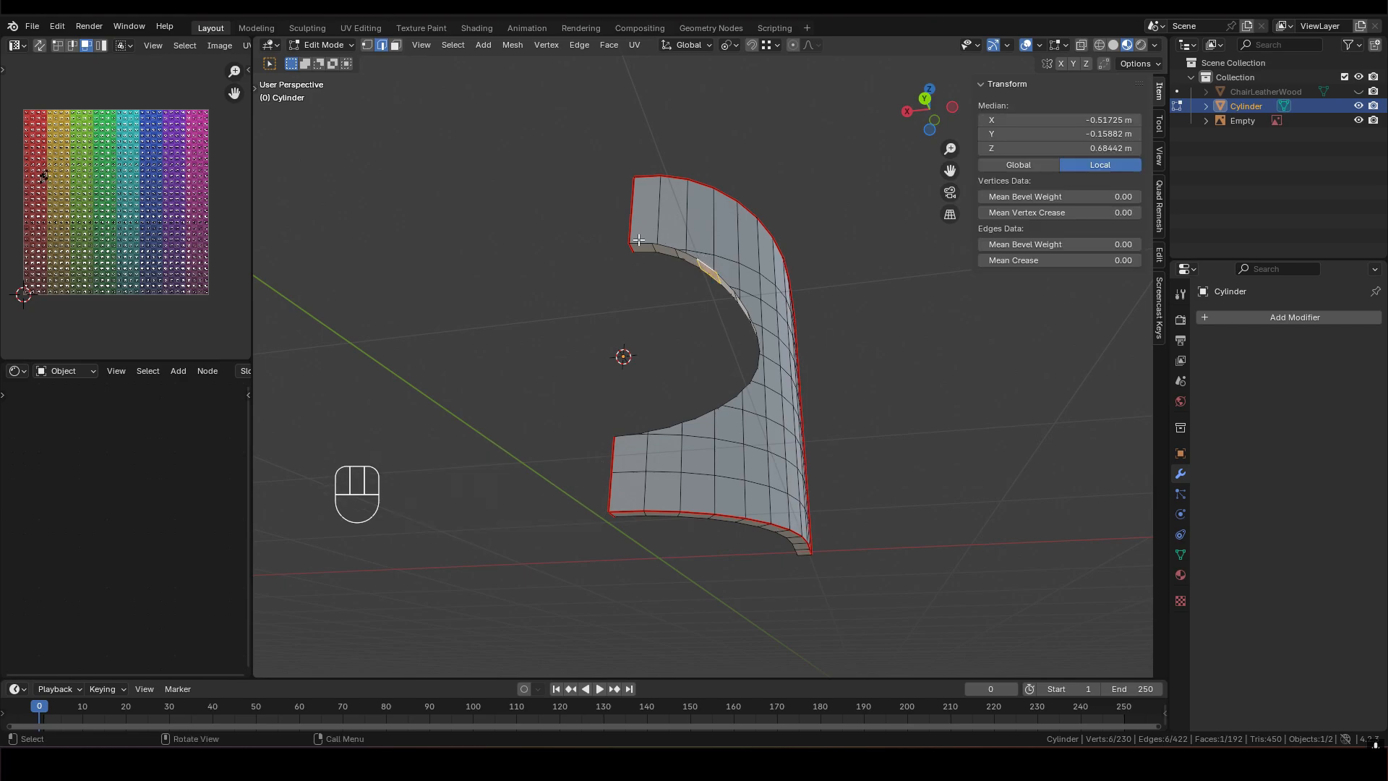
Select the outer rim edges of the round opening with shortest-path selection and mark them as seams
{"action": "scroll", "coordinate": [641, 227], "scroll_direction": "up", "scroll_amount": 1}
{"action": "middle_click_drag", "start_coordinate": [641, 227], "coordinate": [623, 227]}
{"action": "scroll", "coordinate": [622, 226], "scroll_direction": "up", "scroll_amount": 1}
{"action": "middle_click_drag", "start_coordinate": [740, 207], "coordinate": [725, 216]}
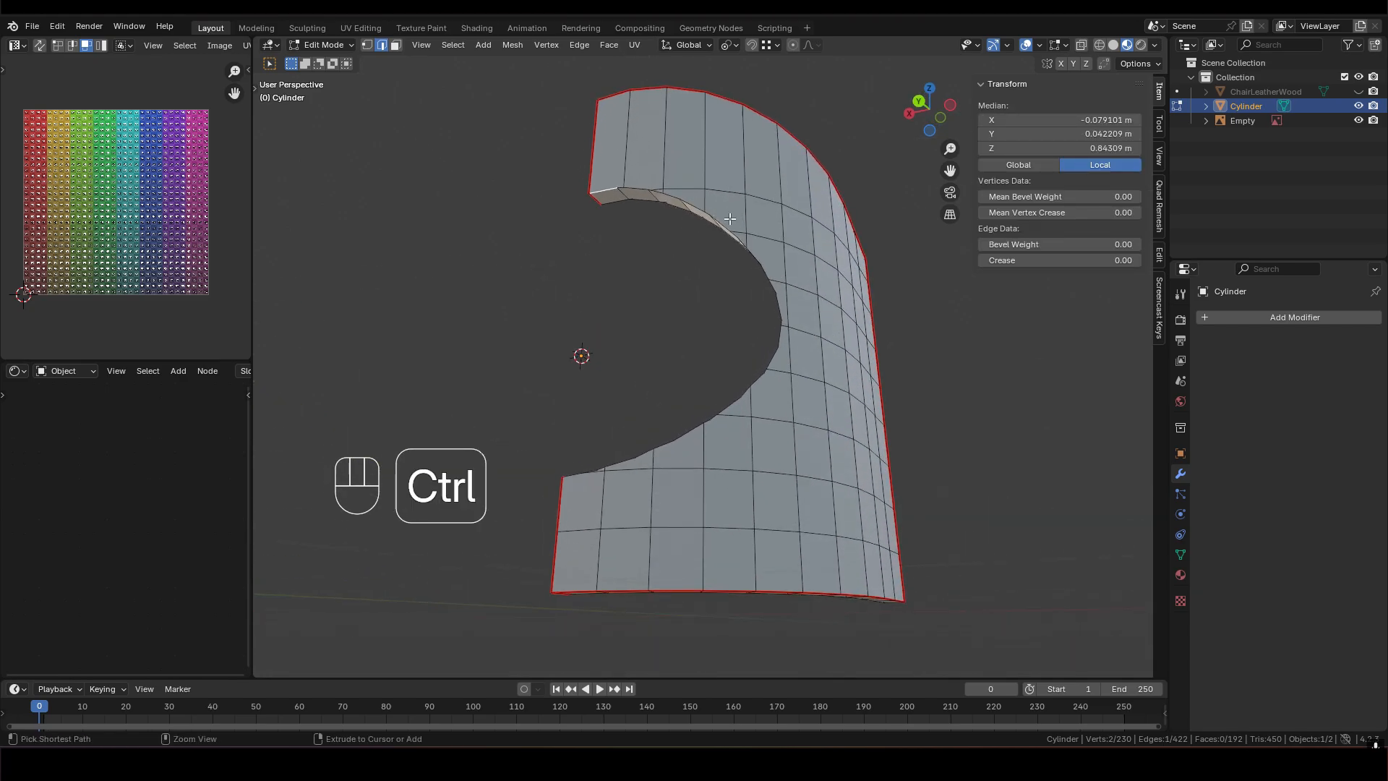
{"action": "left_click", "coordinate": [797, 297], "text": "ctrl"}
{"action": "key", "text": "ctrl+z"}
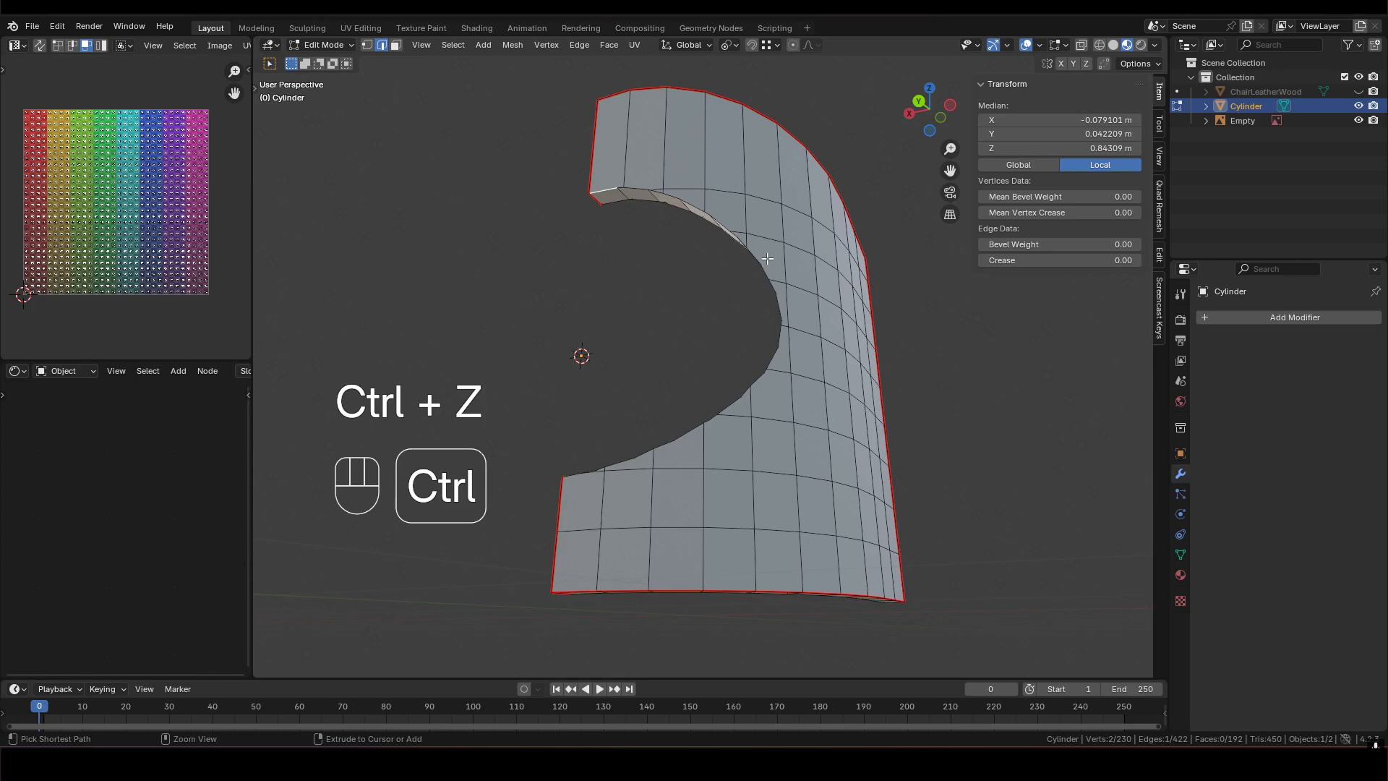
{"action": "left_click", "coordinate": [779, 305], "text": "ctrl"}
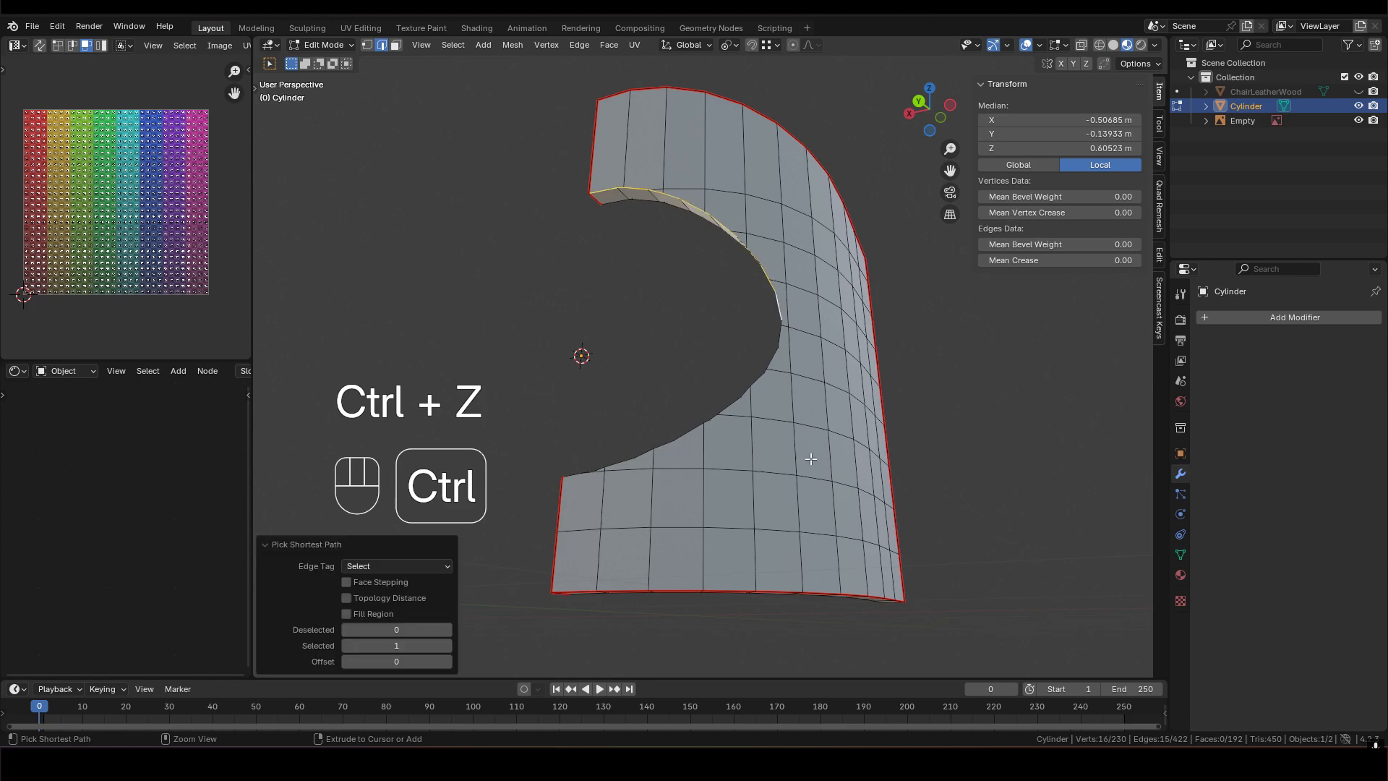
{"action": "middle_click_drag", "start_coordinate": [581, 480], "coordinate": [620, 461]}
{"action": "right_click", "coordinate": [657, 471]}
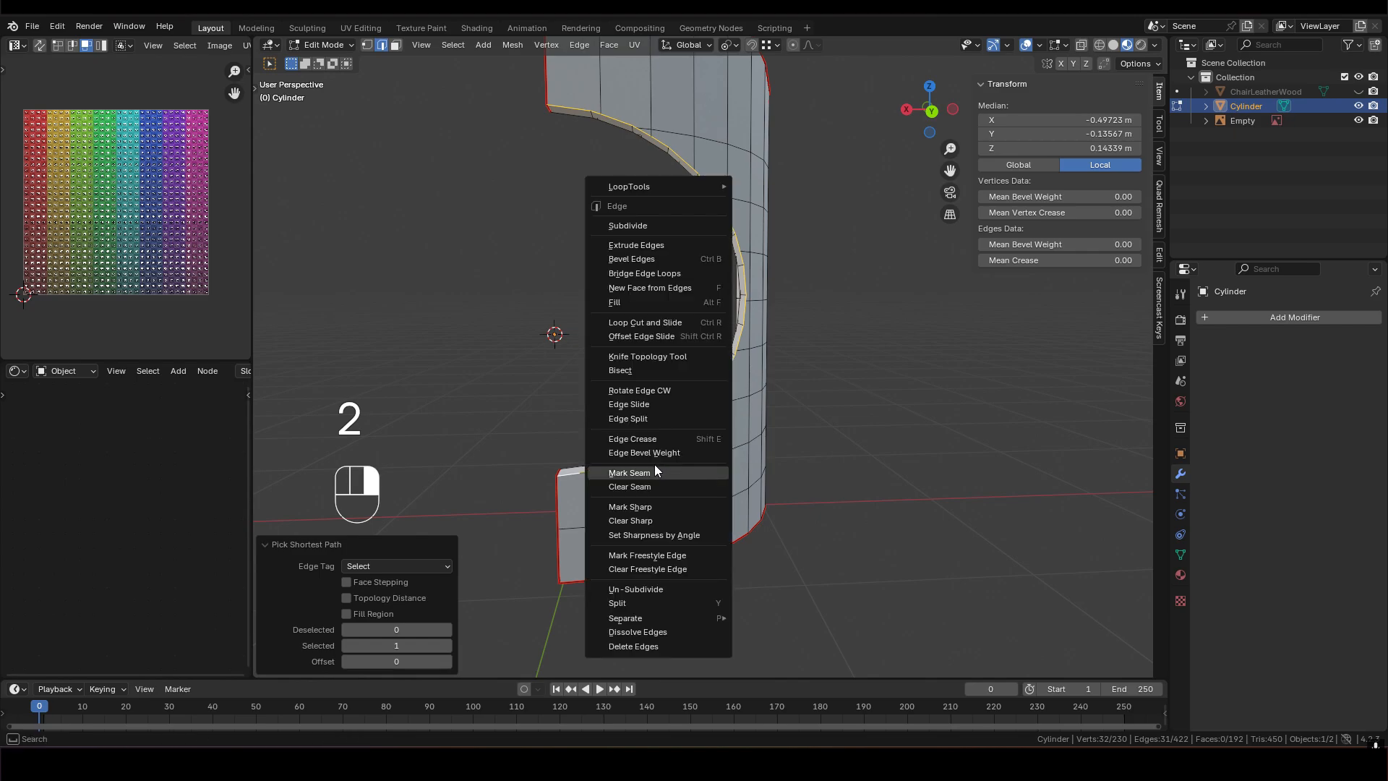
{"action": "left_click", "coordinate": [651, 472]}
Delete the seam-bounded inner and thickness faces, keeping only the outer skin of the half shell
{"action": "middle_click_drag", "start_coordinate": [651, 472], "coordinate": [706, 397]}
{"action": "key", "text": "l"}
{"action": "key", "text": "x"}
{"action": "left_click", "coordinate": [599, 388]}
{"action": "mouse_move", "coordinate": [705, 398]}
{"action": "middle_mouse_down"}
{"action": "mouse_move", "coordinate": [874, 393]}
{"action": "mouse_move", "coordinate": [728, 388]}
{"action": "mouse_move", "coordinate": [710, 402]}
{"action": "middle_mouse_up"}
{"action": "mouse_move", "coordinate": [711, 401]}
{"action": "middle_mouse_down", "text": "shift"}
{"action": "mouse_move", "coordinate": [714, 433]}
{"action": "mouse_move", "coordinate": [703, 377]}
{"action": "middle_mouse_up", "text": "shift"}
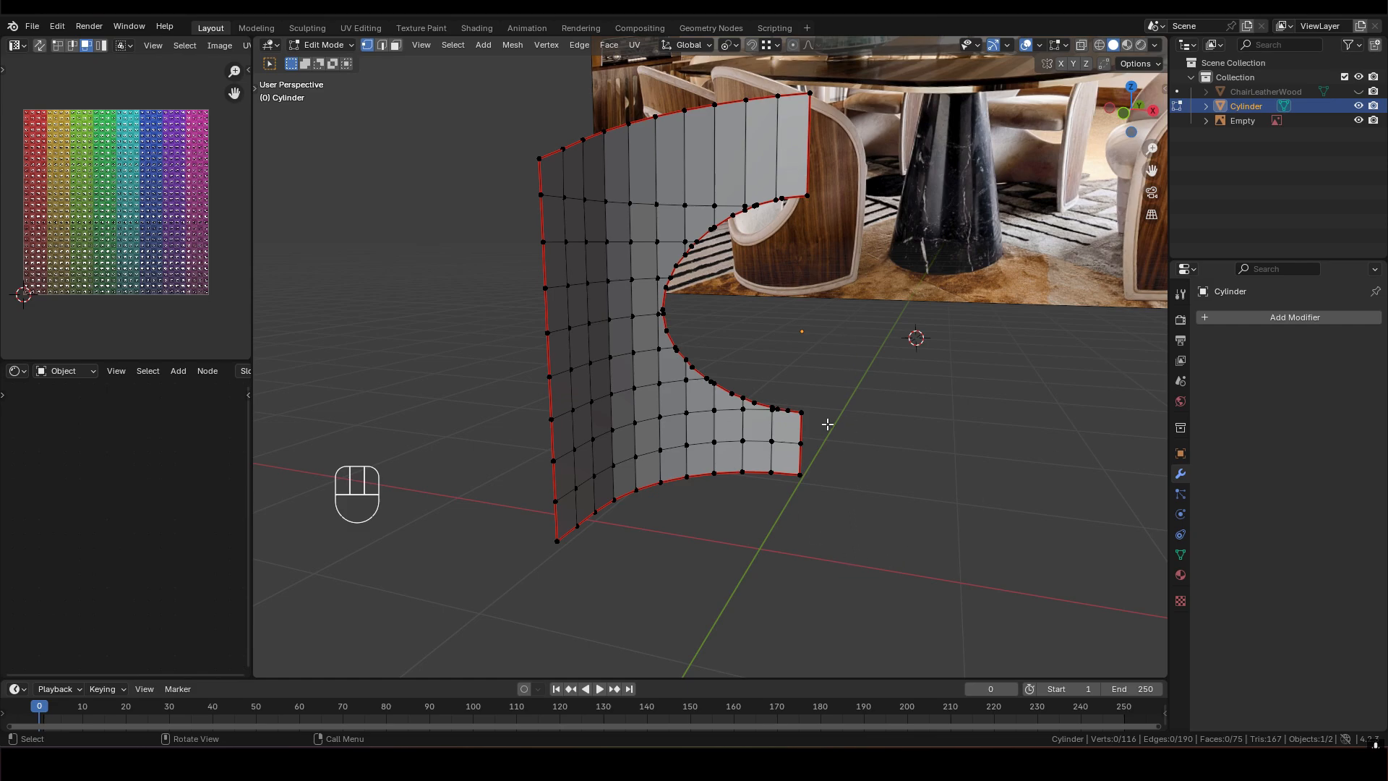
Vertex-snap two extra vertices on the opening's lower rim near the back centre onto their neighbouring grid-line vertices
{"action": "middle_click_drag", "start_coordinate": [725, 434], "coordinate": [803, 434]}
{"action": "scroll", "coordinate": [766, 477], "scroll_direction": "up", "scroll_amount": 3}
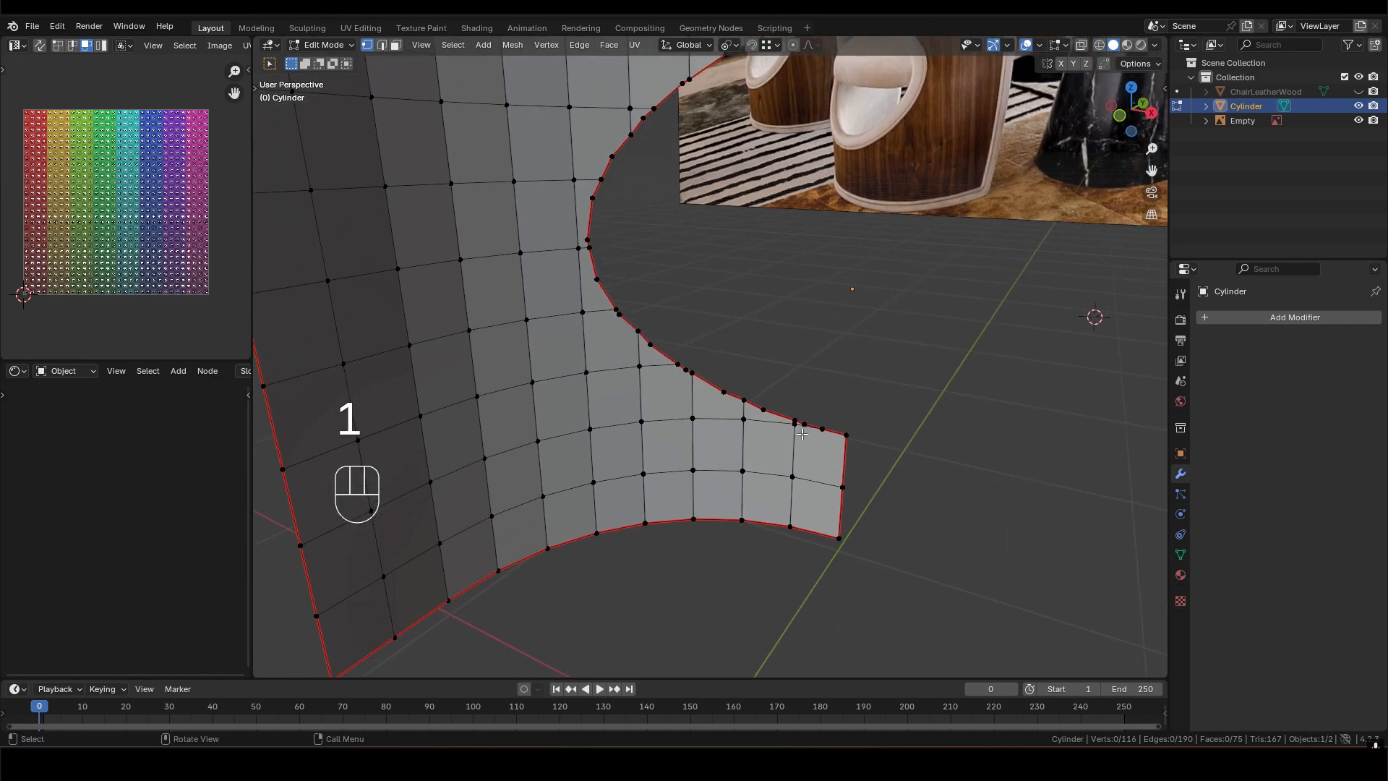
{"action": "scroll", "coordinate": [807, 420], "scroll_direction": "up", "scroll_amount": 4}
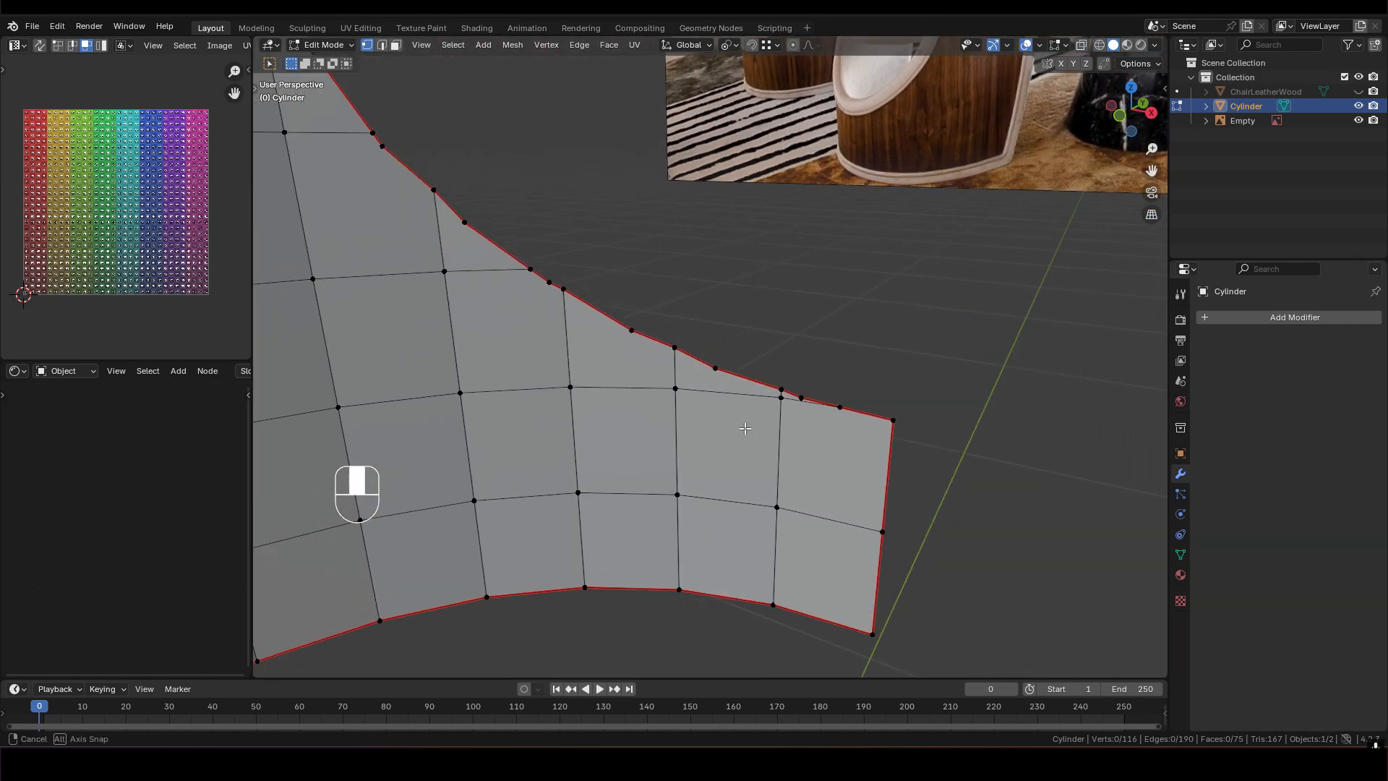
{"action": "middle_click_drag", "start_coordinate": [811, 386], "coordinate": [880, 398], "text": "shift"}
{"action": "key", "text": "g"}
{"action": "left_click", "coordinate": [759, 384], "text": "ctrl"}
{"action": "middle_click_drag", "start_coordinate": [811, 294], "coordinate": [848, 320], "text": "shift"}
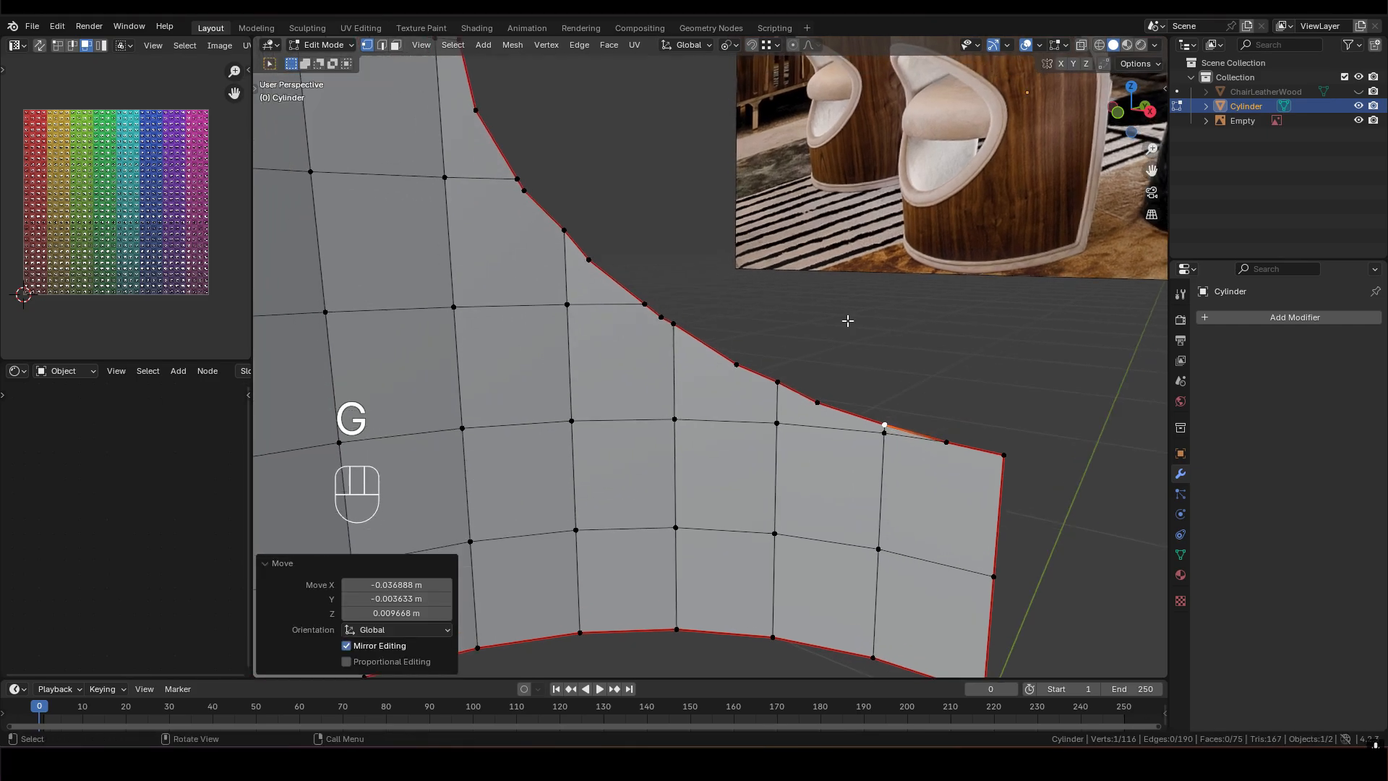
{"action": "left_click", "coordinate": [765, 48]}
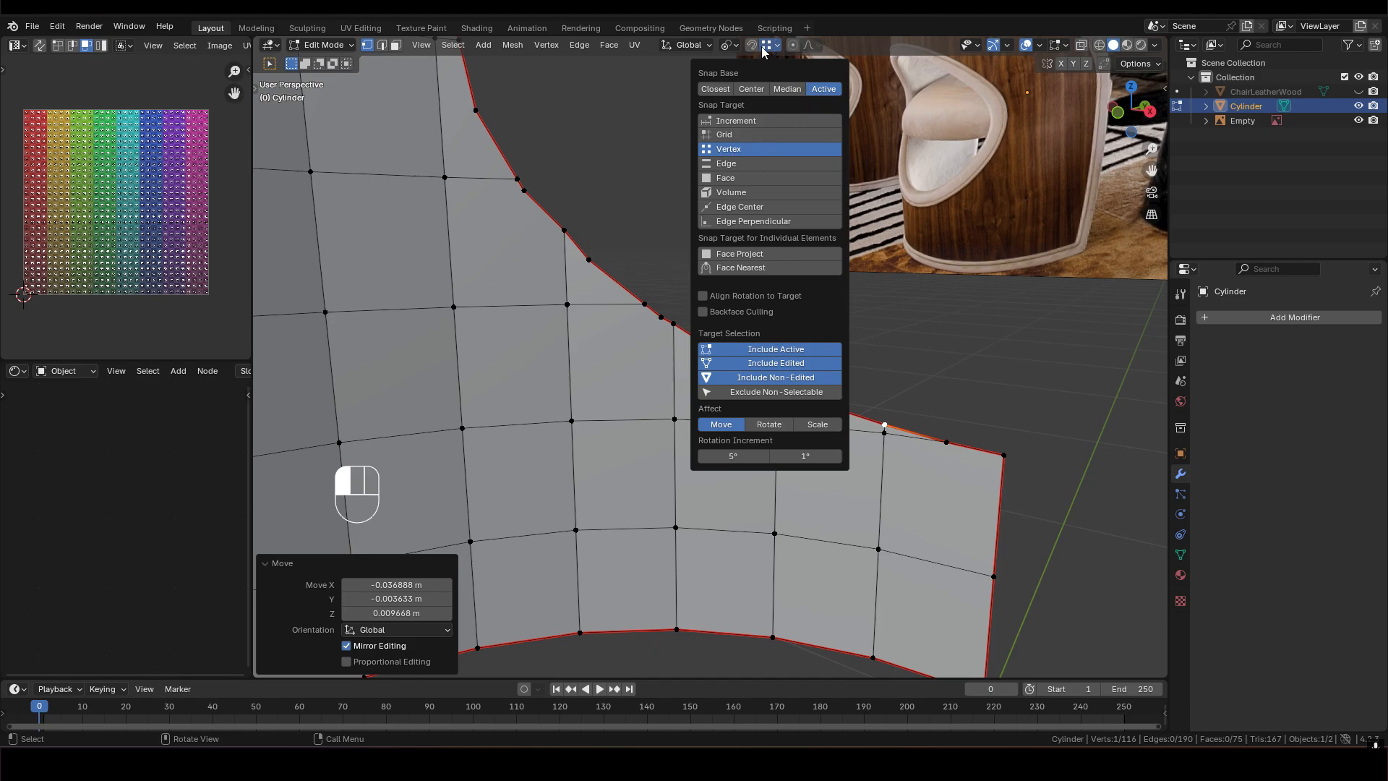
{"action": "left_click", "coordinate": [822, 400]}
{"action": "key", "text": "g"}
{"action": "left_click", "coordinate": [780, 383], "text": "ctrl"}
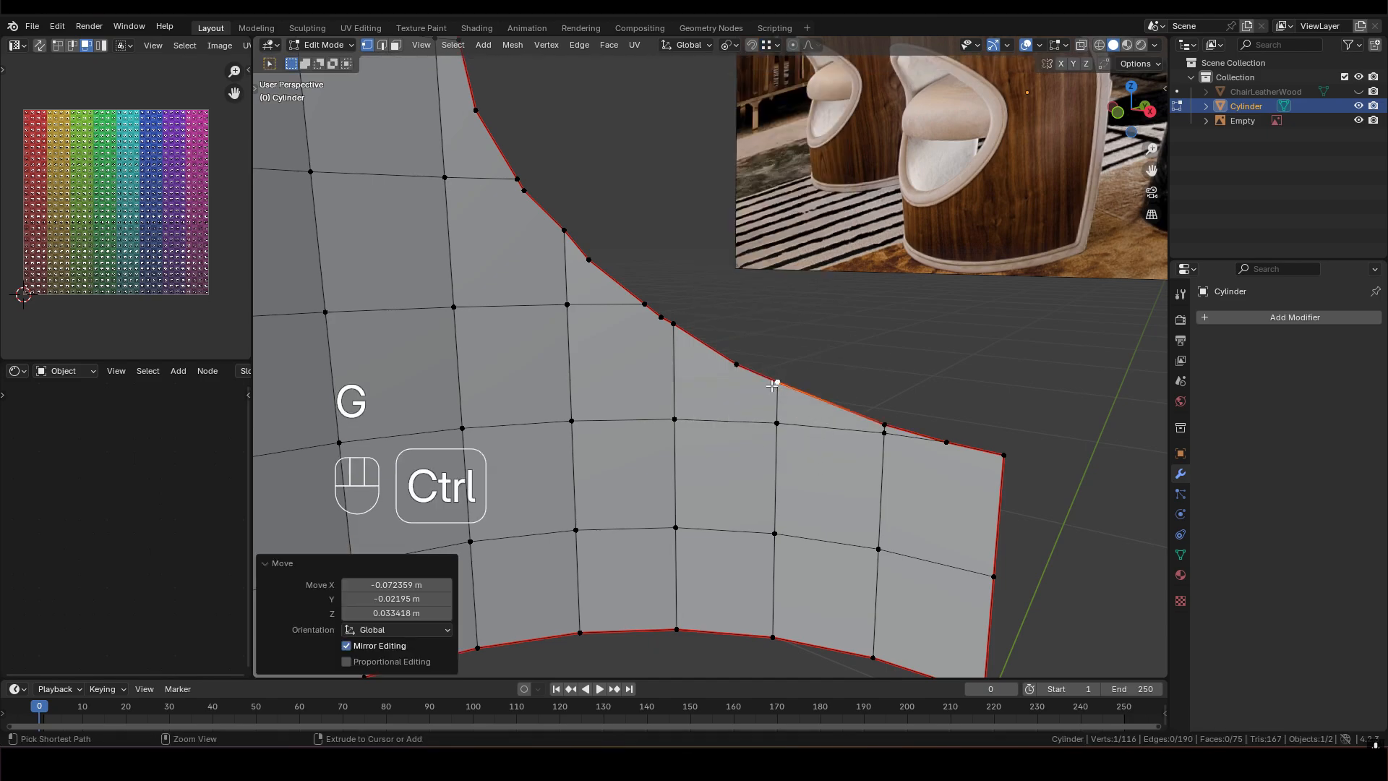
Vertex-snap the next three extra vertices along the lower rim curve onto their adjacent rim vertices
{"action": "left_click", "coordinate": [741, 364]}
{"action": "key", "text": "g"}
{"action": "left_click", "coordinate": [681, 323], "text": "ctrl"}
{"action": "middle_click_drag", "start_coordinate": [682, 323], "coordinate": [731, 357], "text": "shift"}
{"action": "left_click", "coordinate": [710, 350]}
{"action": "key", "text": "g"}
{"action": "left_click", "coordinate": [644, 340], "text": "ctrl"}
{"action": "middle_click_drag", "start_coordinate": [643, 340], "coordinate": [719, 332], "text": "shift"}
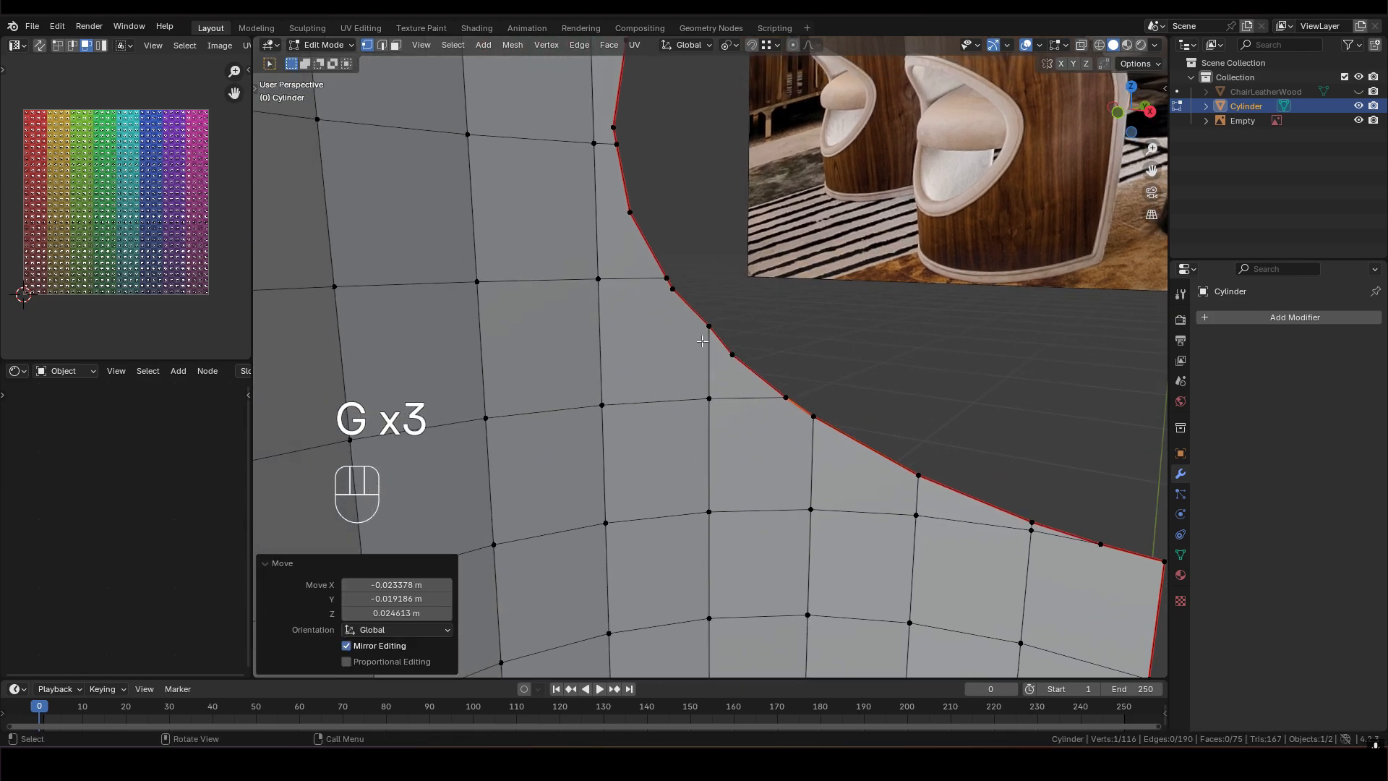
{"action": "left_click", "coordinate": [731, 353]}
{"action": "key", "text": "g"}
{"action": "left_click", "coordinate": [712, 331], "text": "ctrl"}
Snap the extra rim vertices around the opening's outermost side point onto their neighbouring vertices
{"action": "middle_click_drag", "start_coordinate": [712, 331], "coordinate": [741, 374], "text": "shift"}
{"action": "left_click", "coordinate": [742, 374]}
{"action": "key", "text": "g"}
{"action": "left_click", "coordinate": [738, 363], "text": "ctrl"}
{"action": "middle_click_drag", "start_coordinate": [672, 300], "coordinate": [731, 407], "text": "shift"}
{"action": "left_click", "coordinate": [761, 406]}
{"action": "key", "text": "g"}
{"action": "left_click", "coordinate": [753, 355], "text": "ctrl"}
{"action": "key", "text": "g"}
{"action": "left_click", "coordinate": [750, 347], "text": "ctrl"}
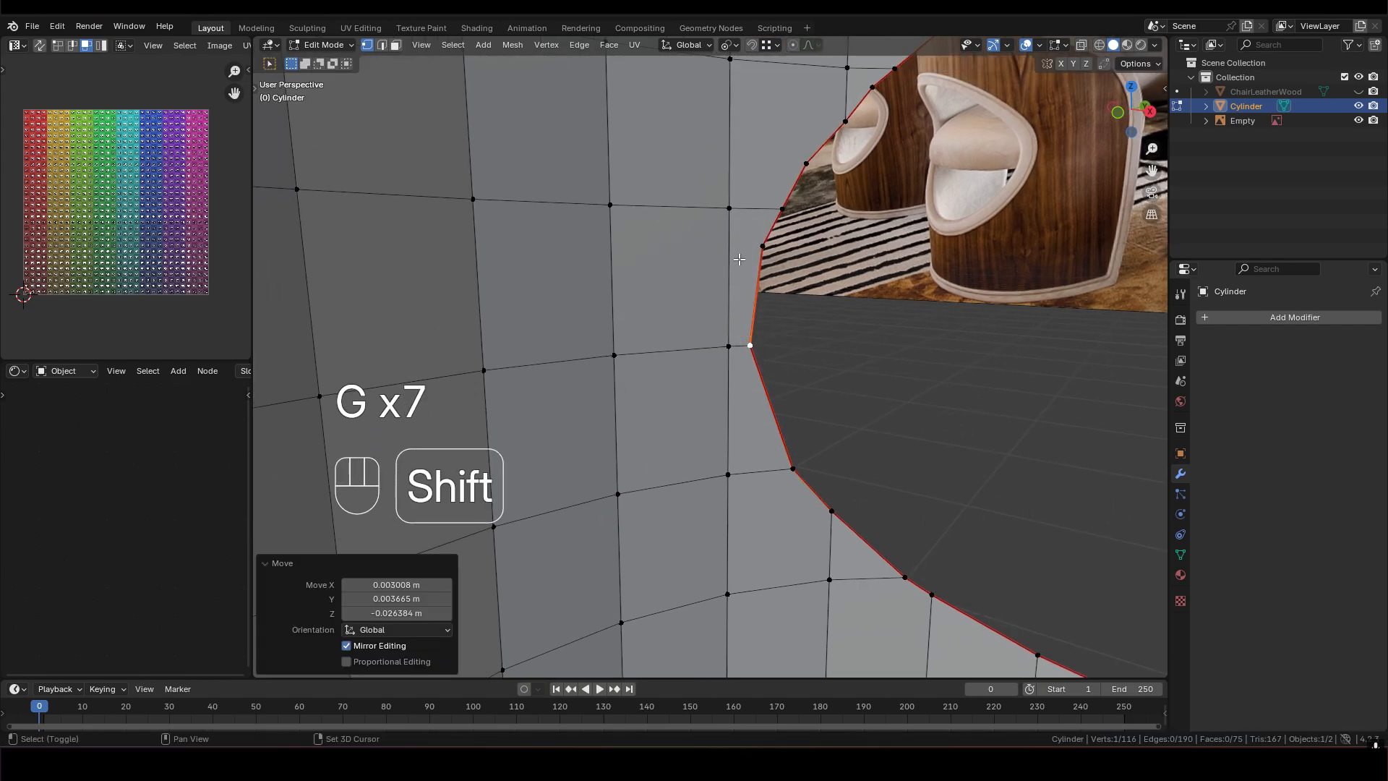
Snap three extra vertices on the upward-curving part of the rim, above its side point, onto adjacent vertices
{"action": "middle_click_drag", "start_coordinate": [779, 259], "coordinate": [746, 346], "text": "shift"}
{"action": "left_click", "coordinate": [735, 337]}
{"action": "key", "text": "g"}
{"action": "left_click", "coordinate": [751, 302], "text": "ctrl"}
{"action": "middle_click_drag", "start_coordinate": [759, 261], "coordinate": [597, 347], "text": "shift"}
{"action": "left_click", "coordinate": [619, 340]}
{"action": "key", "text": "g"}
{"action": "left_click", "coordinate": [653, 300], "text": "ctrl"}
{"action": "middle_click_drag", "start_coordinate": [676, 276], "coordinate": [621, 330], "text": "shift"}
{"action": "left_click", "coordinate": [625, 326]}
{"action": "key", "text": "g"}
{"action": "left_click", "coordinate": [599, 353], "text": "ctrl"}
Snap the extra vertices on the opening's upper curve onto the next grid-line vertices, undoing and redoing one misplaced move
{"action": "left_click", "coordinate": [698, 261]}
{"action": "key", "text": "g"}
{"action": "left_click", "coordinate": [707, 253], "text": "ctrl"}
{"action": "middle_click_drag", "start_coordinate": [783, 198], "coordinate": [676, 258], "text": "shift"}
{"action": "key", "text": "g"}
{"action": "left_click", "coordinate": [714, 246], "text": "ctrl"}
{"action": "key", "text": "ctrl+z"}
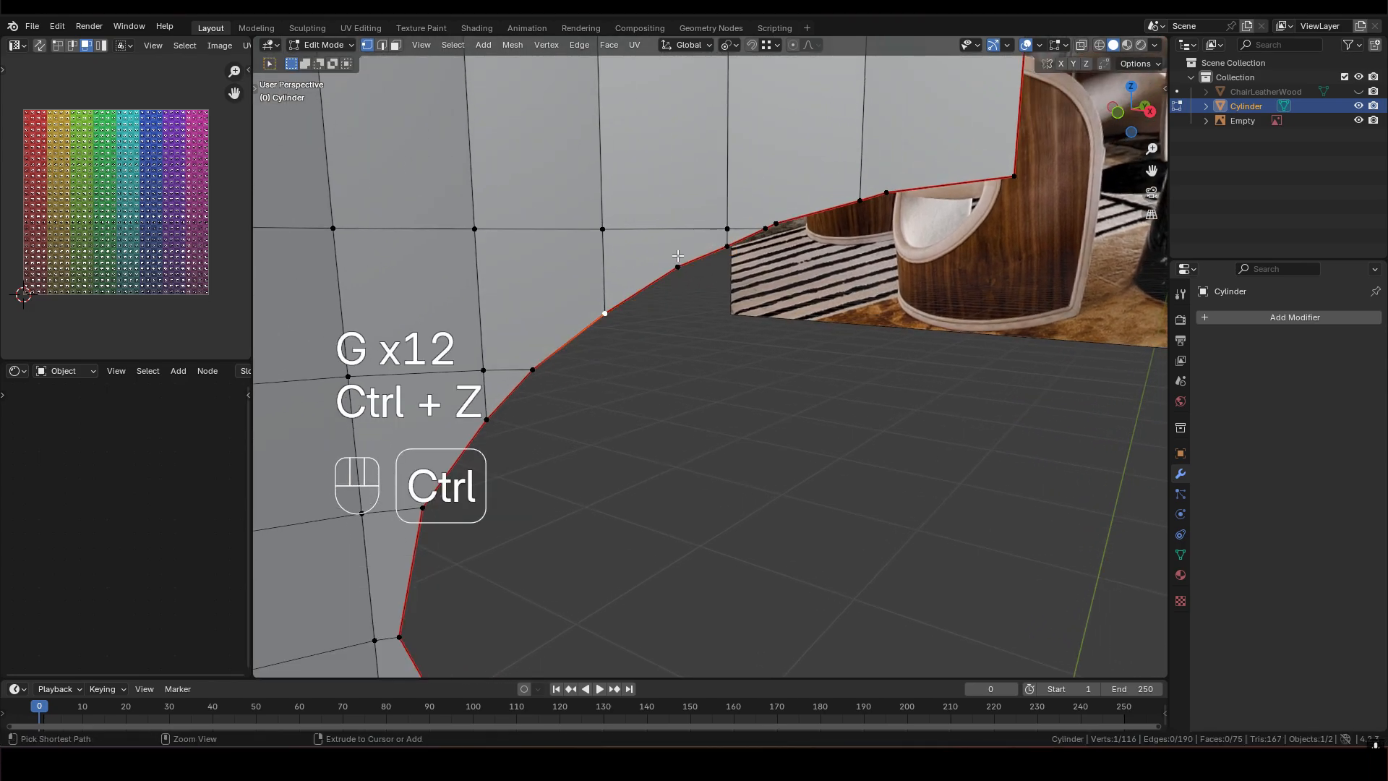
{"action": "key", "text": "g"}
{"action": "left_click", "coordinate": [718, 245], "text": "ctrl"}
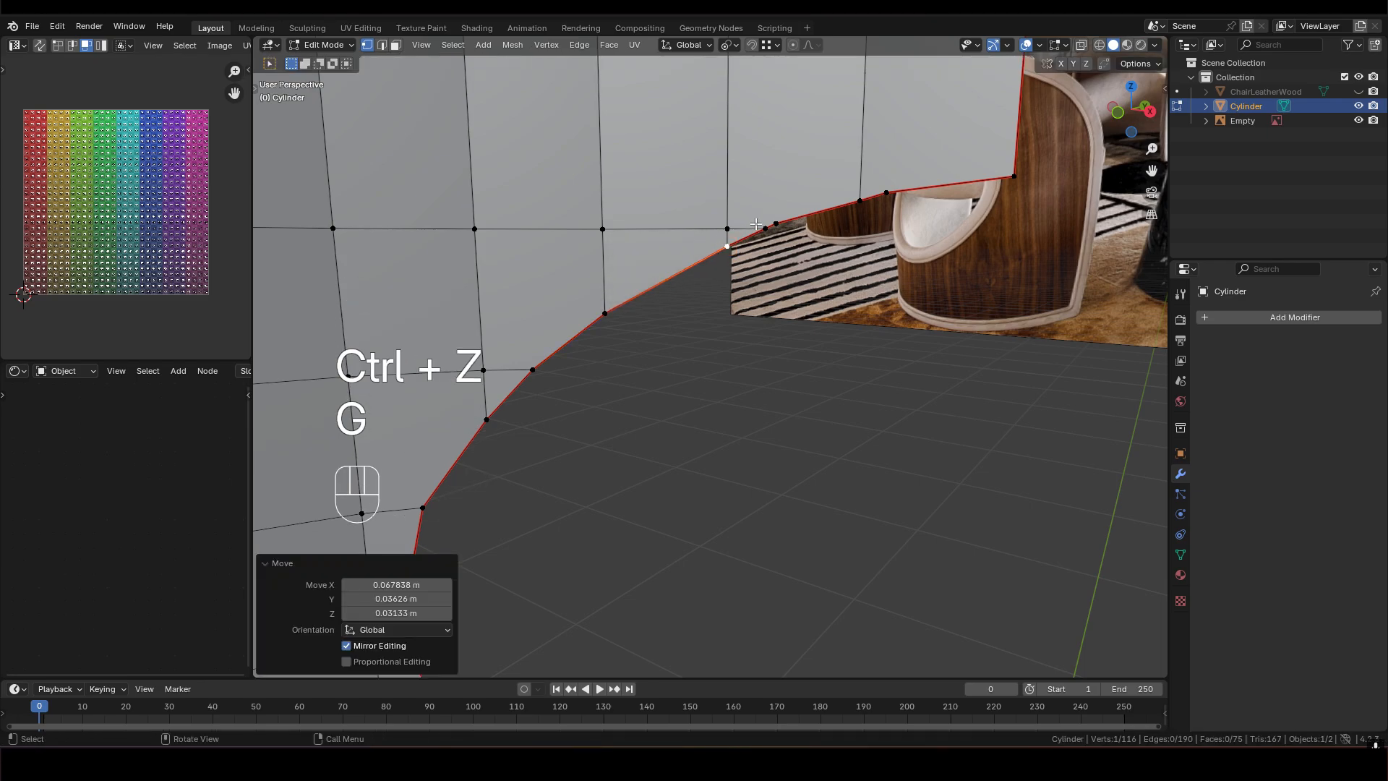
Snap the last two extra vertices on the upper rim near the back centre onto their neighbours
{"action": "middle_click_drag", "start_coordinate": [768, 225], "coordinate": [681, 267], "text": "shift"}
{"action": "left_click", "coordinate": [681, 267]}
{"action": "key", "text": "g"}
{"action": "left_click", "coordinate": [680, 267], "text": "ctrl"}
{"action": "middle_click_drag", "start_coordinate": [784, 231], "coordinate": [717, 263], "text": "shift"}
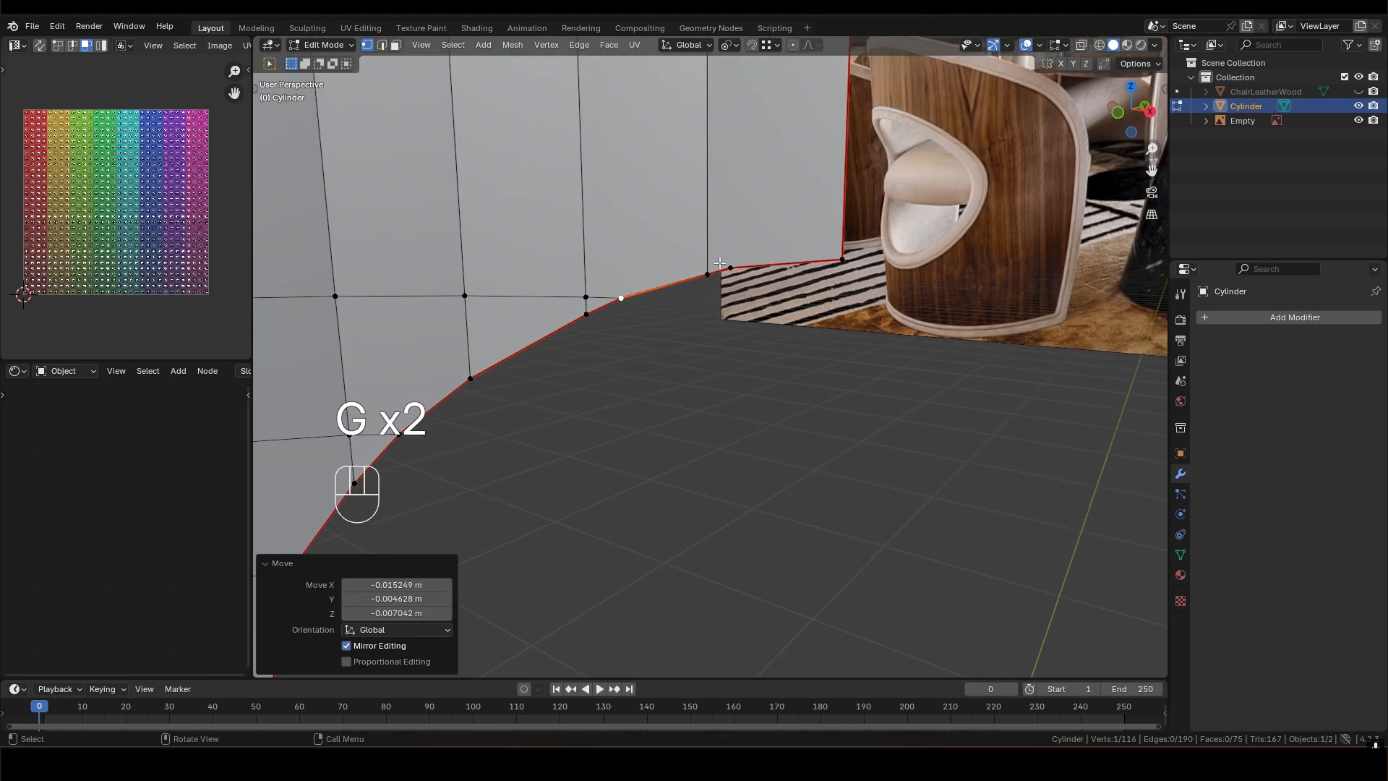
{"action": "left_click", "coordinate": [728, 267]}
{"action": "key", "text": "g"}
{"action": "left_click", "coordinate": [708, 273], "text": "ctrl"}
Select all vertices of the half shell and merge the snapped duplicates by distance
{"action": "scroll", "coordinate": [784, 350], "scroll_direction": "down", "scroll_amount": 3}
{"action": "scroll", "coordinate": [766, 470], "scroll_direction": "down", "scroll_amount": 1}
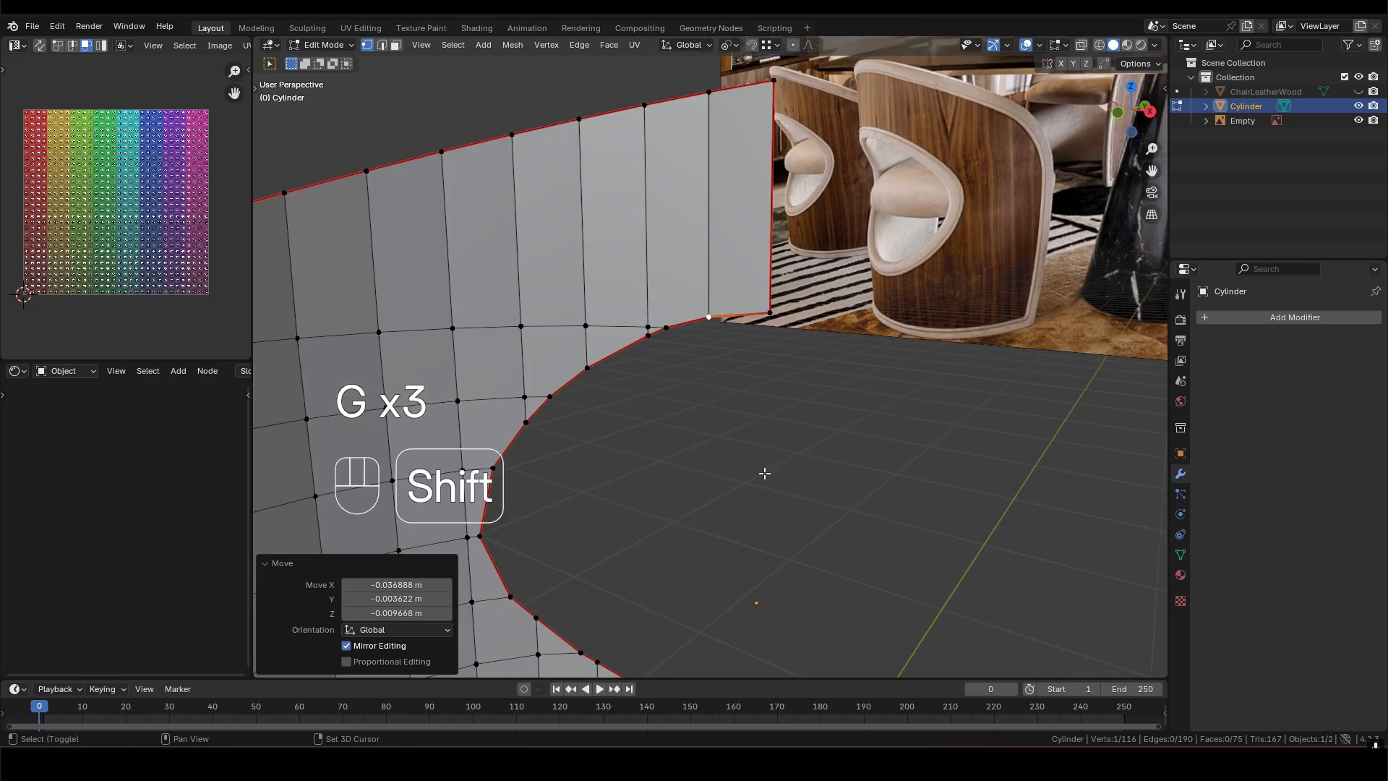
{"action": "middle_click_drag", "start_coordinate": [764, 471], "coordinate": [841, 252], "text": "shift"}
{"action": "key", "text": "a"}
{"action": "key", "text": "m"}
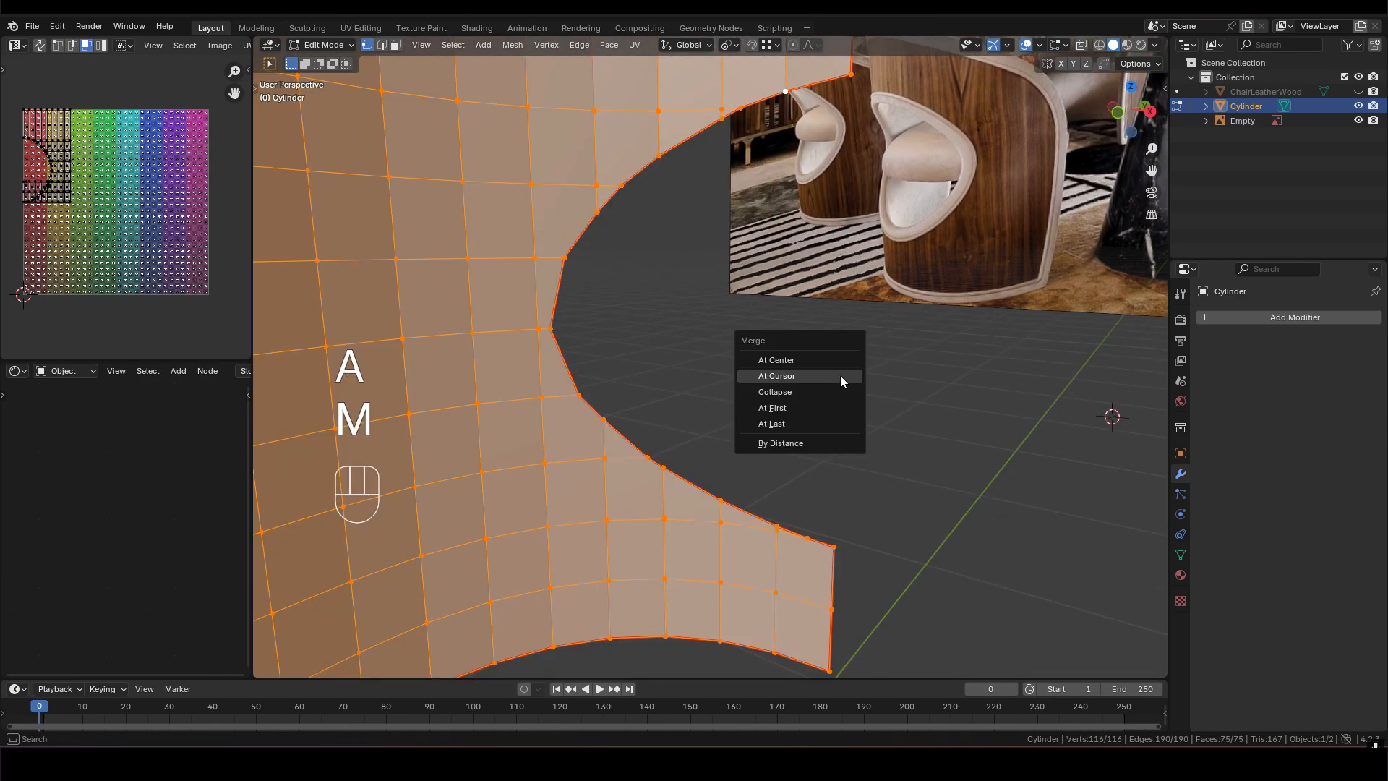
{"action": "left_click", "coordinate": [769, 444]}
{"action": "middle_click_drag", "start_coordinate": [768, 606], "coordinate": [771, 477], "text": "shift"}
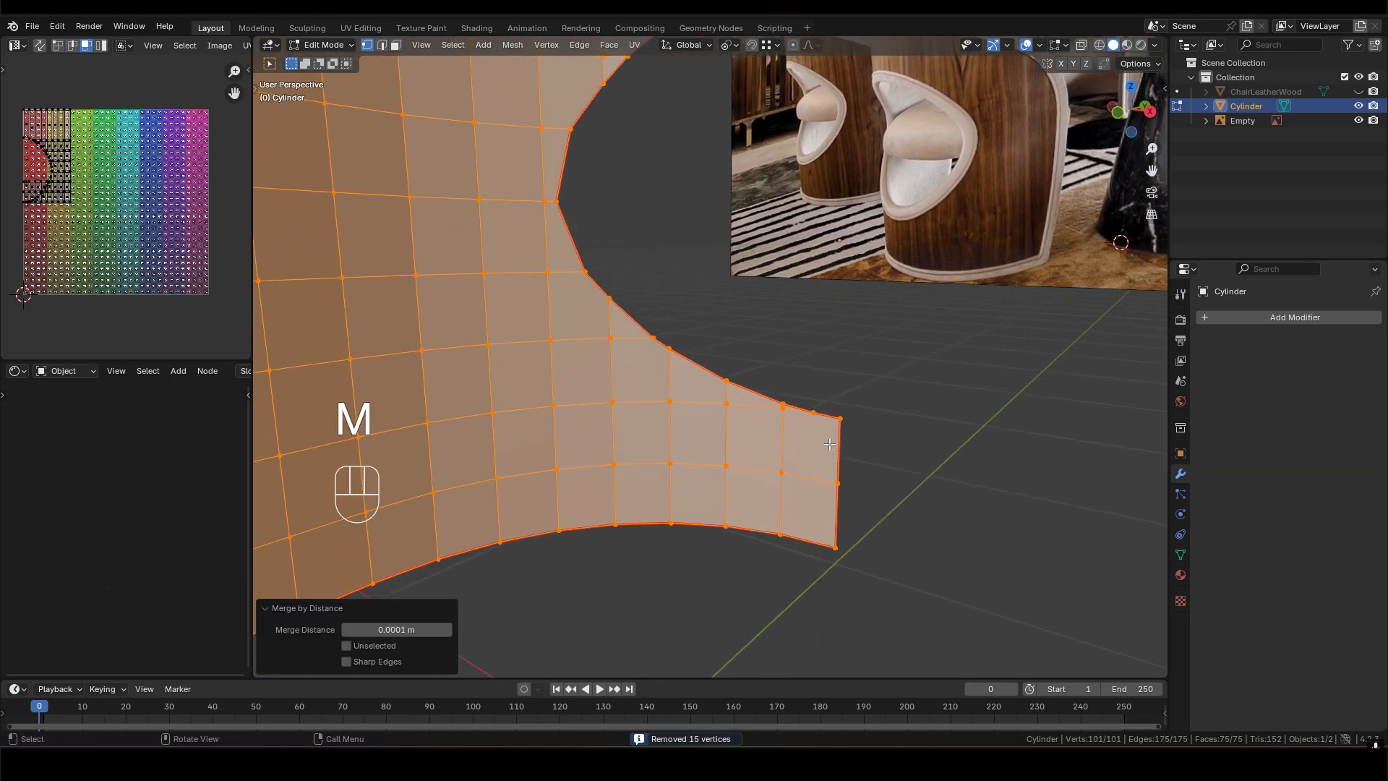
Snap the leftover vertex beside the lower back-centre corner onto that corner and merge all vertices by distance
{"action": "left_click", "coordinate": [810, 410]}
{"action": "middle_click_drag", "start_coordinate": [810, 412], "coordinate": [775, 387], "text": "shift"}
{"action": "scroll", "coordinate": [774, 387], "scroll_direction": "up", "scroll_amount": 3}
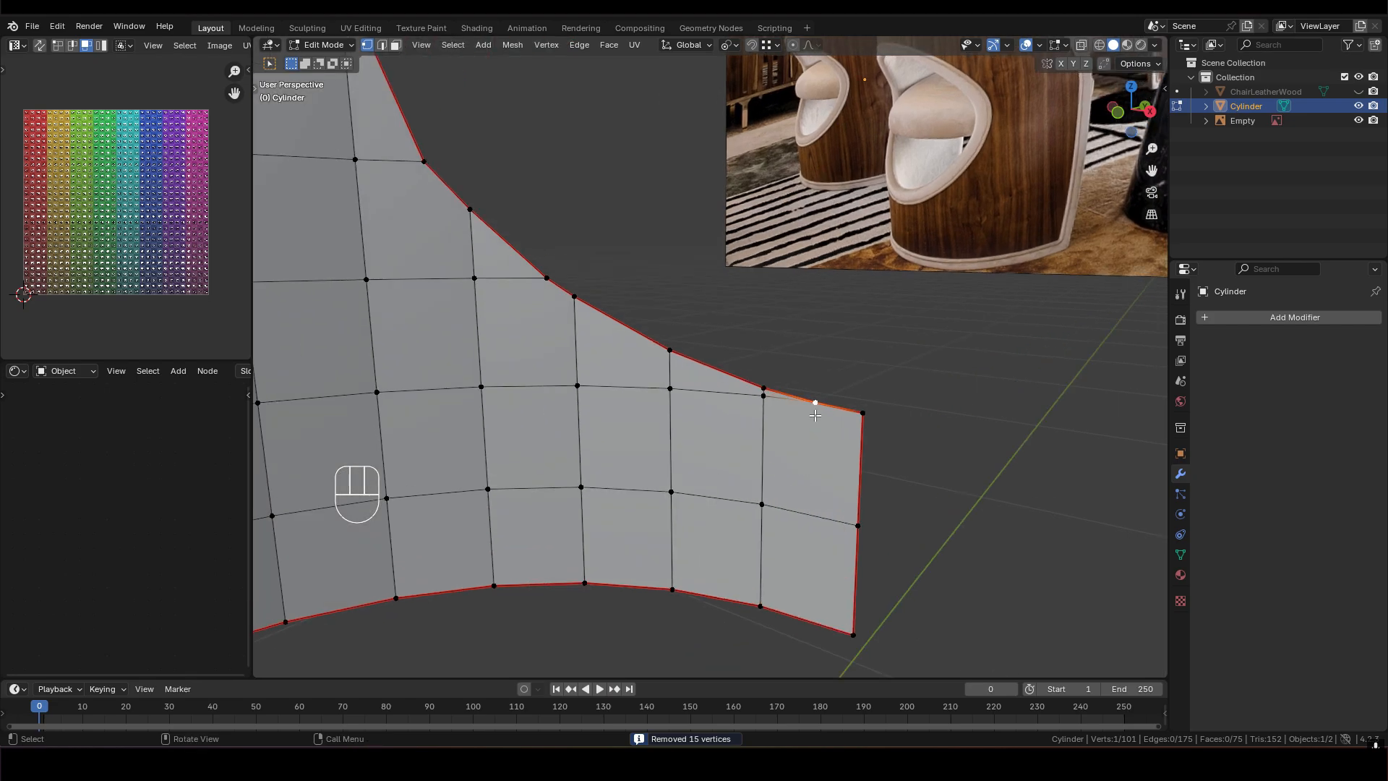
{"action": "key", "text": "g"}
{"action": "left_click", "coordinate": [849, 468], "text": "ctrl"}
{"action": "middle_click_drag", "start_coordinate": [848, 439], "coordinate": [809, 469]}
{"action": "key", "text": "a"}
{"action": "scroll", "coordinate": [805, 461], "scroll_direction": "down", "scroll_amount": 3}
{"action": "key", "text": "m"}
{"action": "left_click", "coordinate": [803, 460]}
Examine the merged half shell's grid from several angles, especially the small triangular face on the opening's upper curve
{"action": "middle_click_drag", "start_coordinate": [712, 427], "coordinate": [711, 485]}
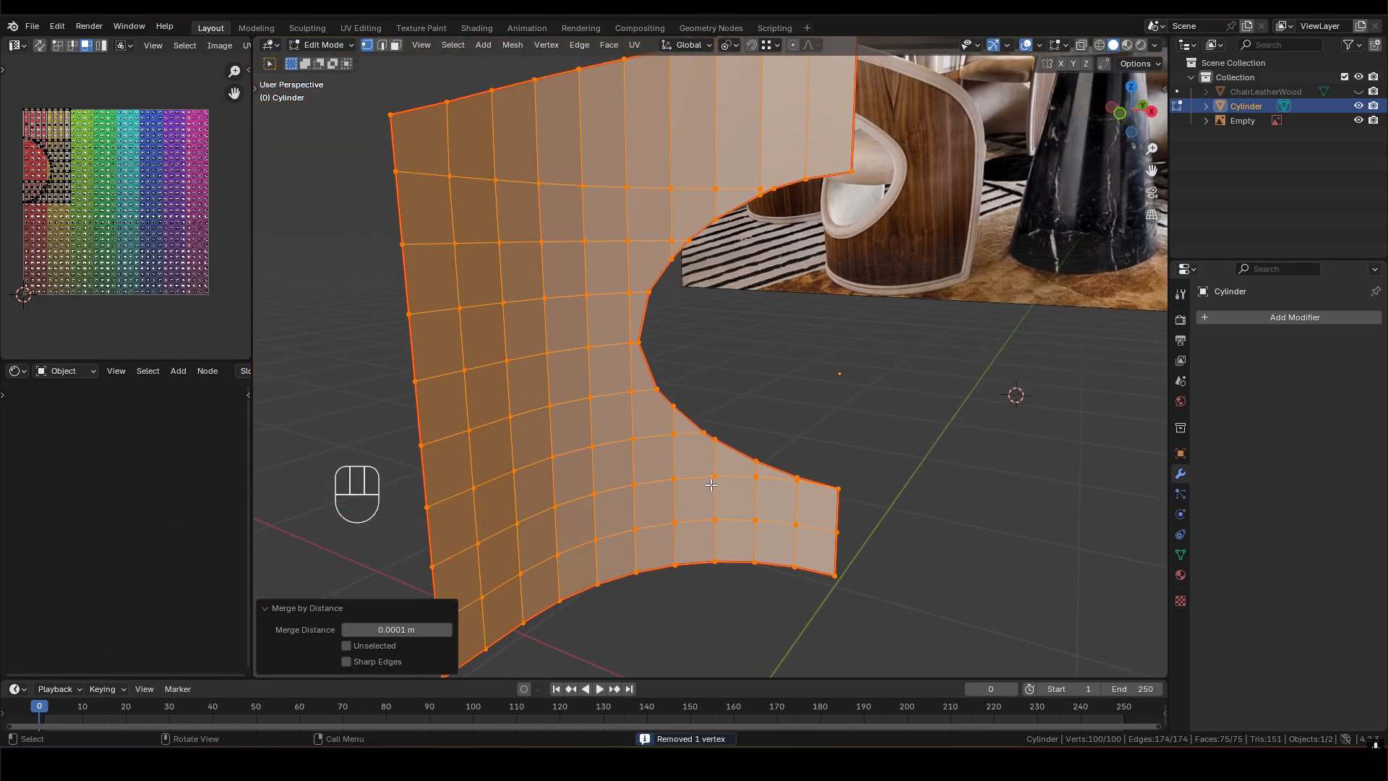
{"action": "key", "text": "3"}
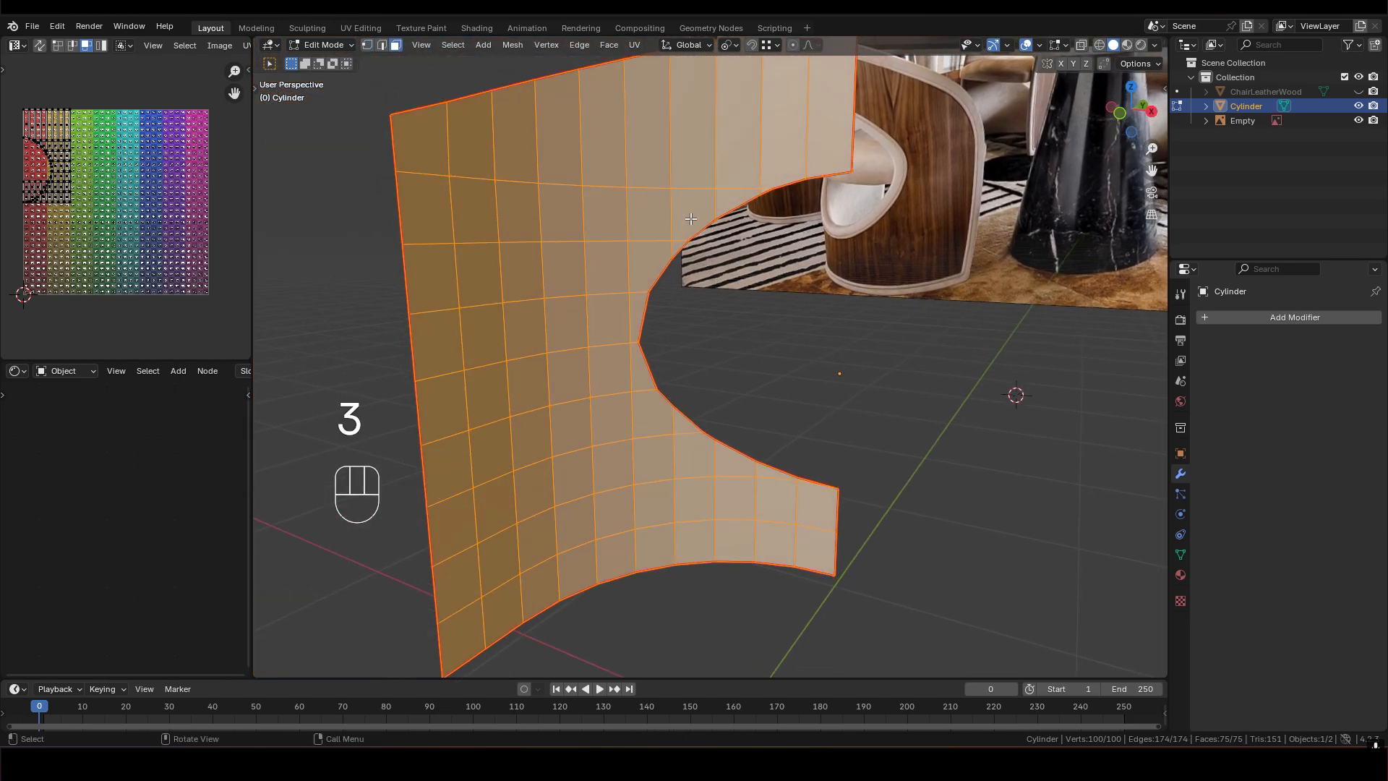
{"action": "left_click", "coordinate": [707, 205]}
{"action": "left_click", "coordinate": [675, 245]}
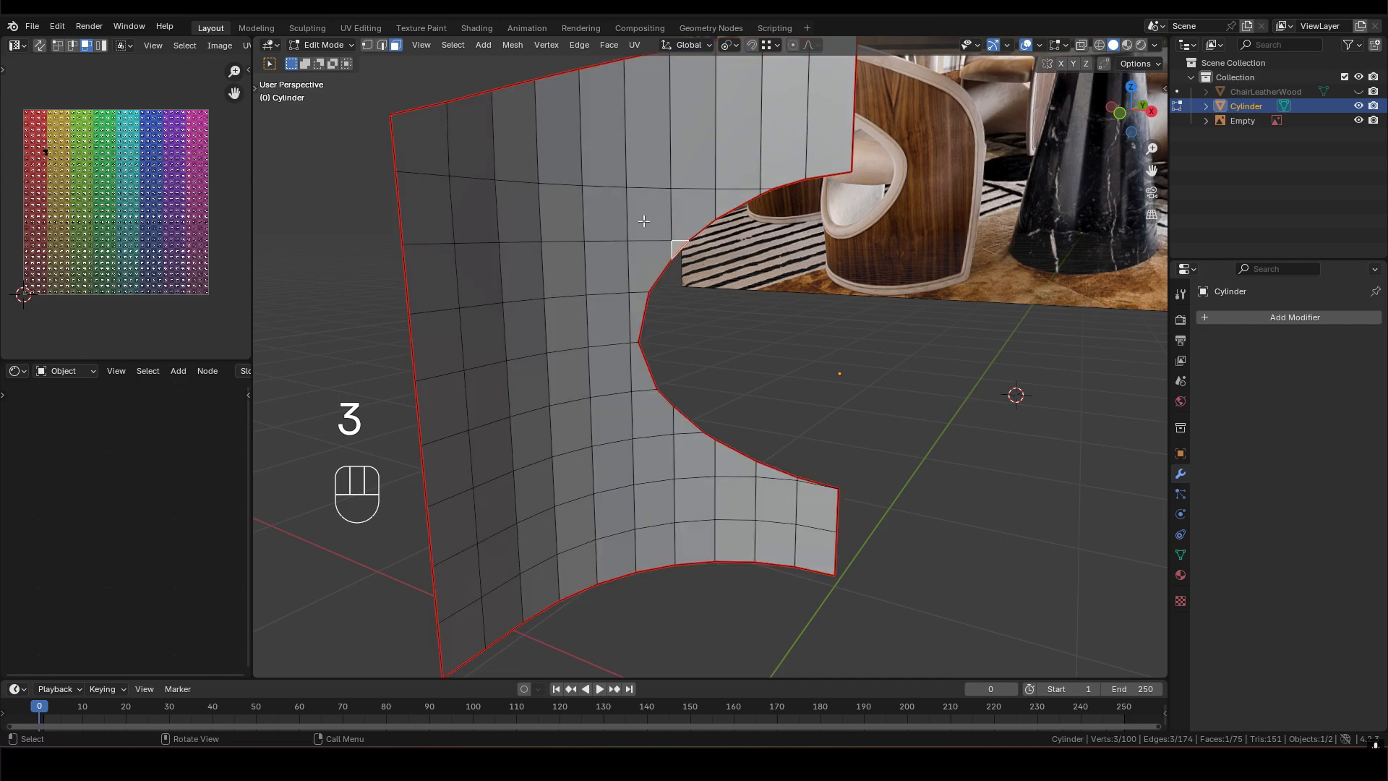
{"action": "scroll", "coordinate": [643, 220], "scroll_direction": "up", "scroll_amount": 3}
{"action": "key", "text": "1"}
{"action": "scroll", "coordinate": [691, 304], "scroll_direction": "up", "scroll_amount": 2}
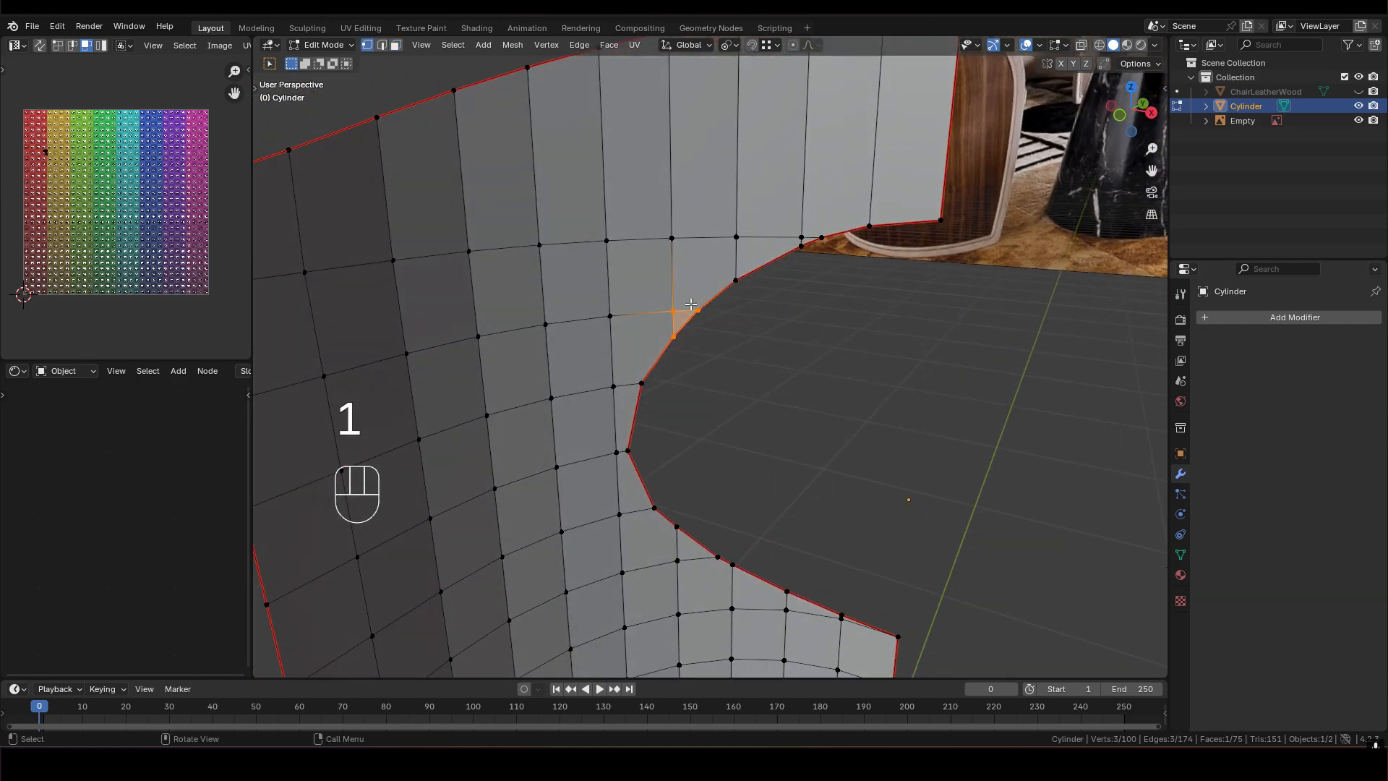
{"action": "scroll", "coordinate": [691, 304], "scroll_direction": "up", "scroll_amount": 2}
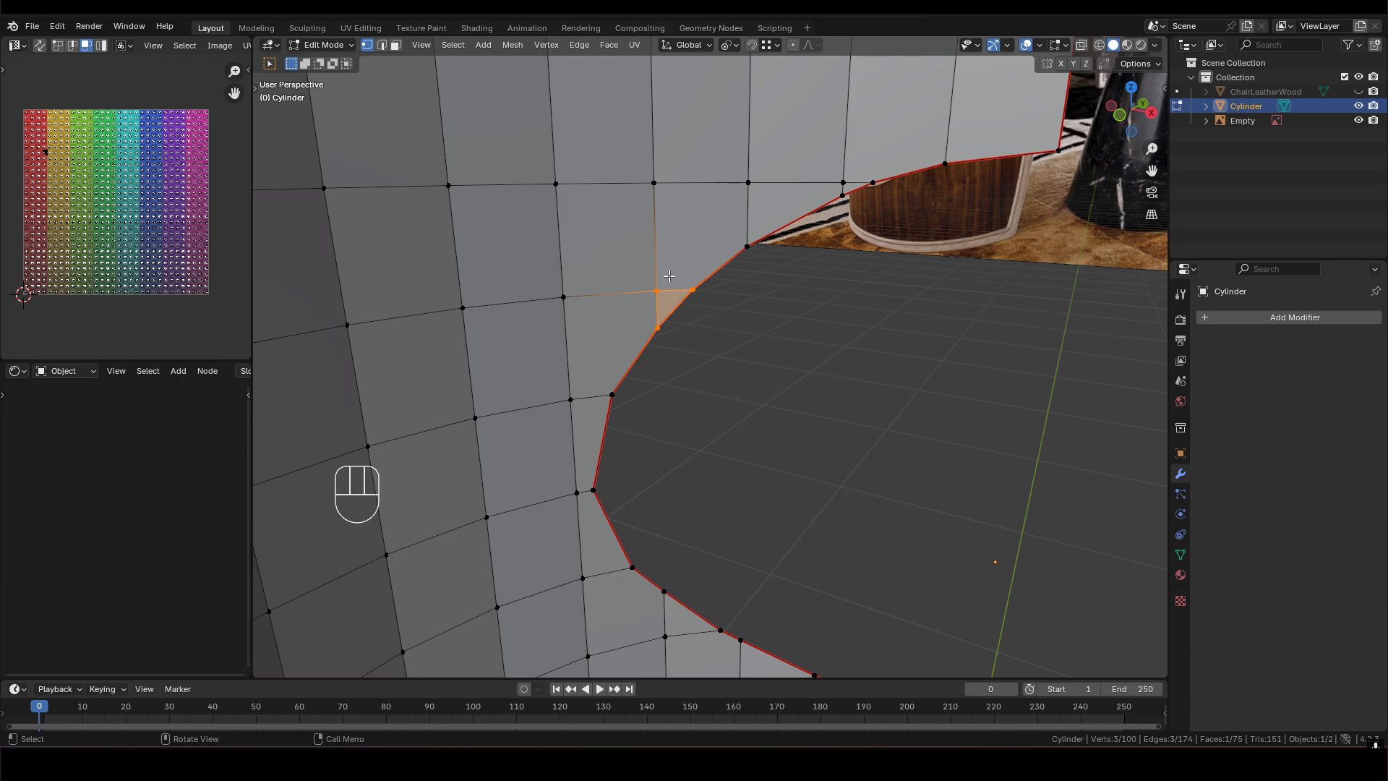
{"action": "scroll", "coordinate": [592, 442], "scroll_direction": "down", "scroll_amount": 5}
{"action": "middle_click_drag", "start_coordinate": [592, 443], "coordinate": [726, 431], "text": "shift"}
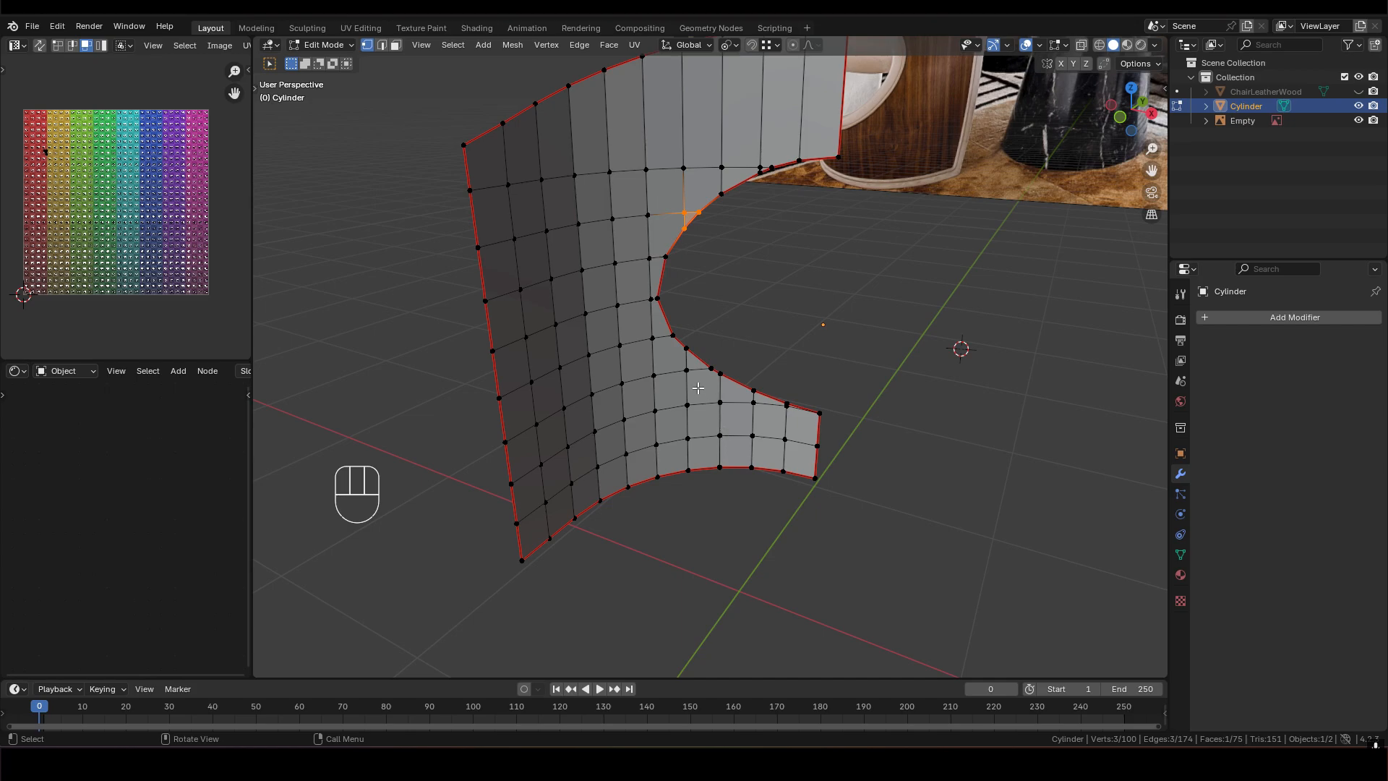
{"action": "middle_click_drag", "start_coordinate": [697, 388], "coordinate": [727, 383], "text": "shift"}
{"action": "key", "text": "Tab"}
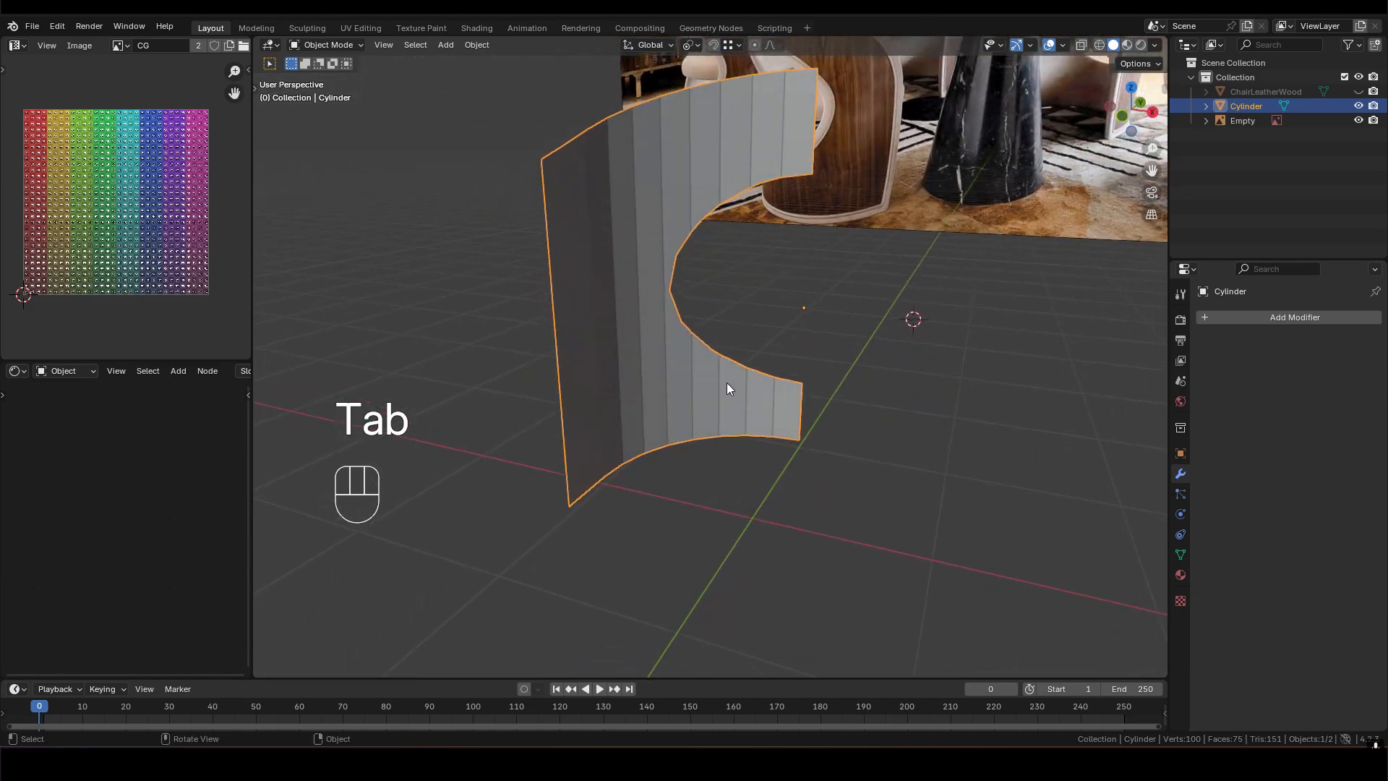
{"action": "key", "text": "Tab"}
{"action": "key", "text": "3"}
{"action": "middle_click_drag", "start_coordinate": [655, 323], "coordinate": [769, 388]}
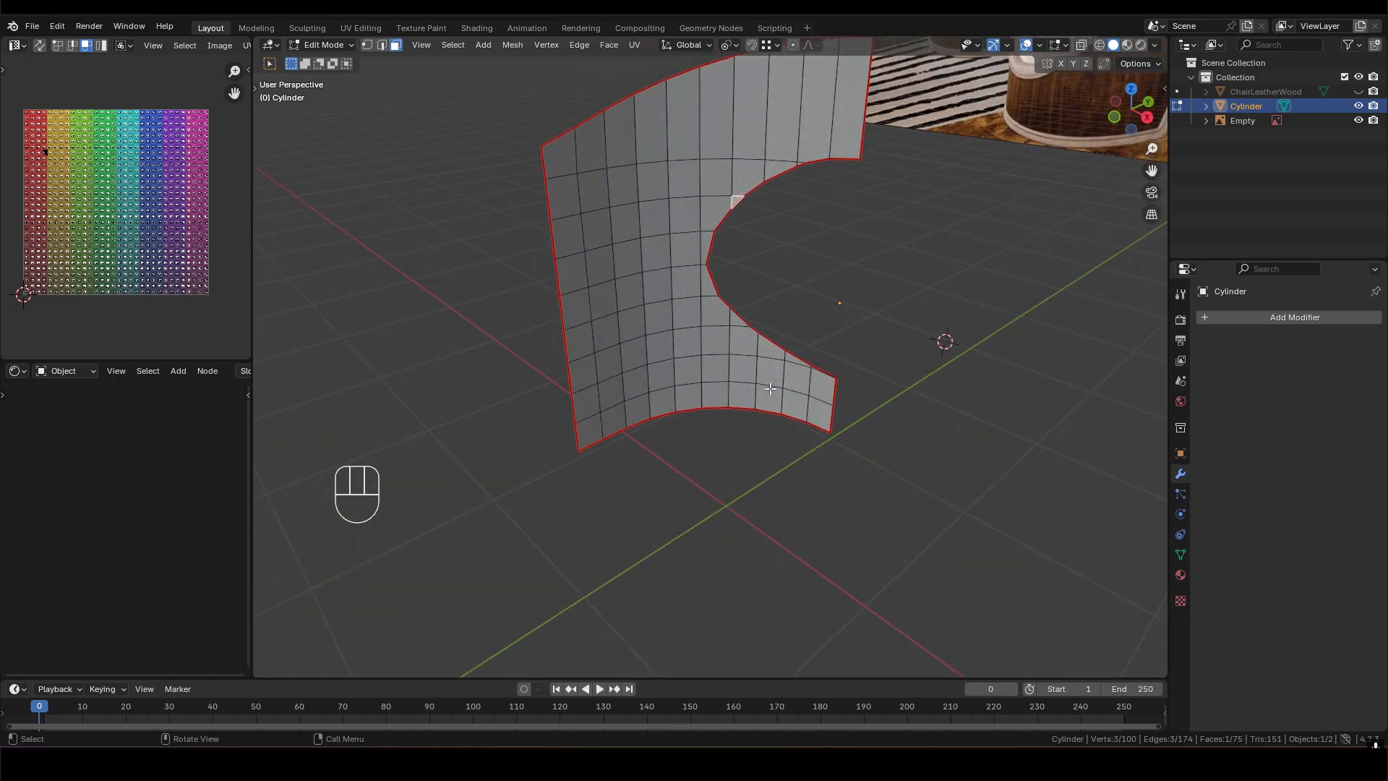
{"action": "middle_click_drag", "start_coordinate": [768, 388], "coordinate": [817, 405]}
Add a Solidify modifier to the half shell with a thickness of 0.15 m
{"action": "key", "text": "Tab"}
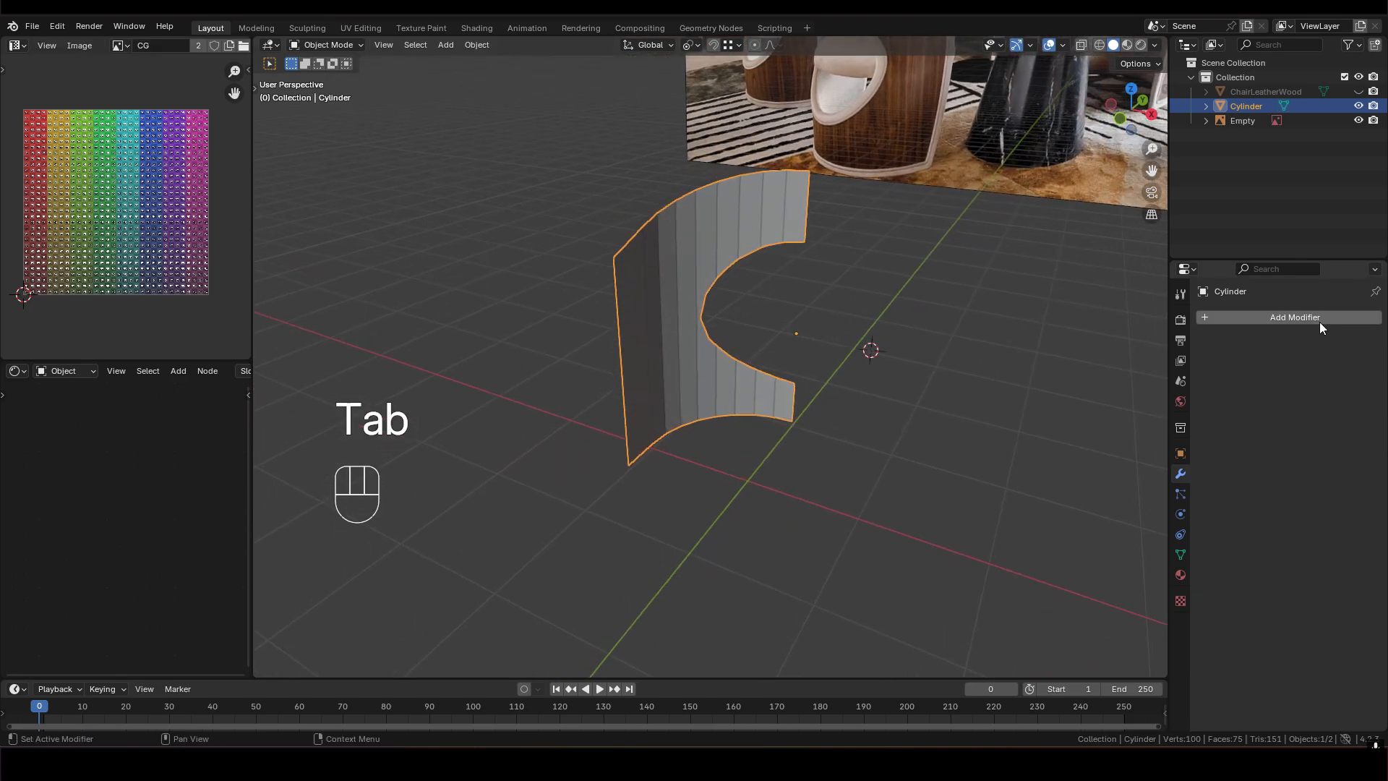
{"action": "left_click", "coordinate": [1303, 320]}
{"action": "mouse_move", "coordinate": [1302, 320]}
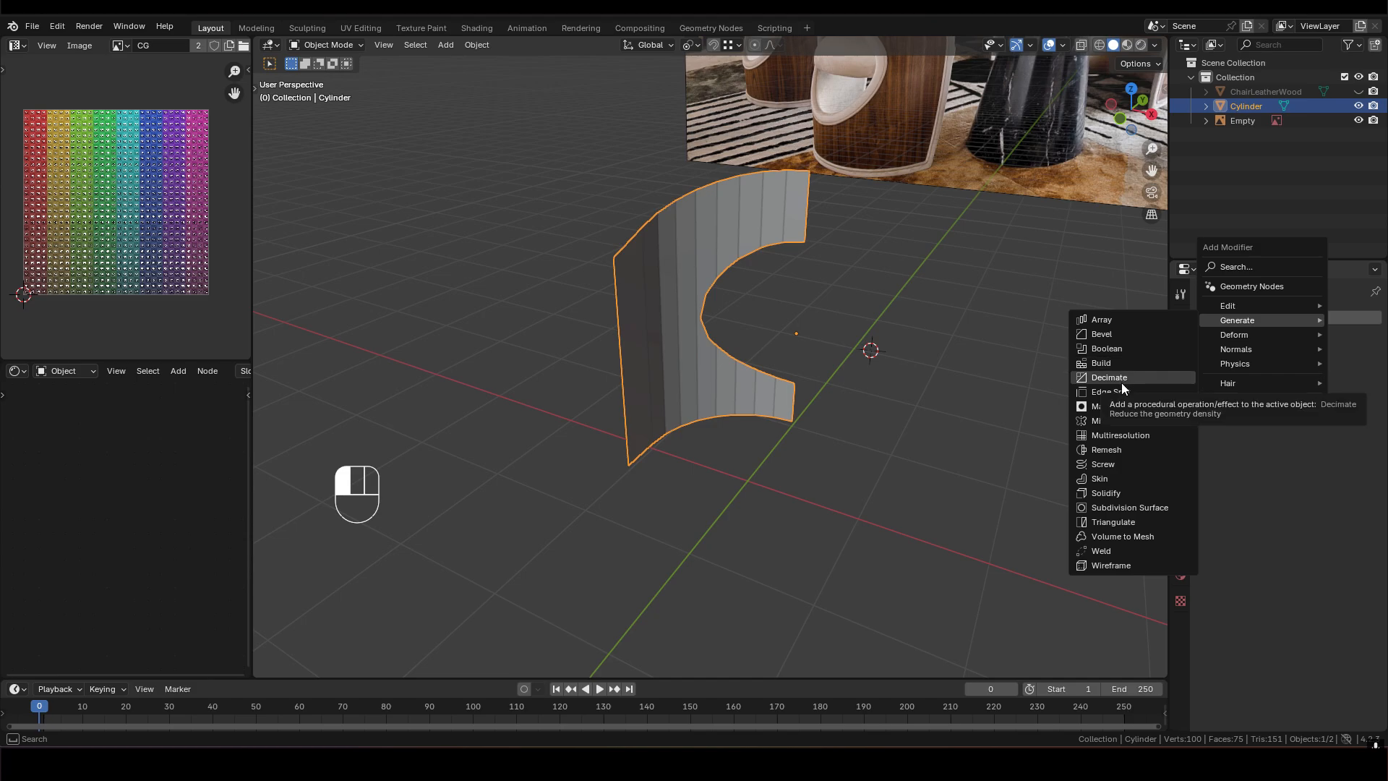
{"action": "left_click", "coordinate": [1106, 493]}
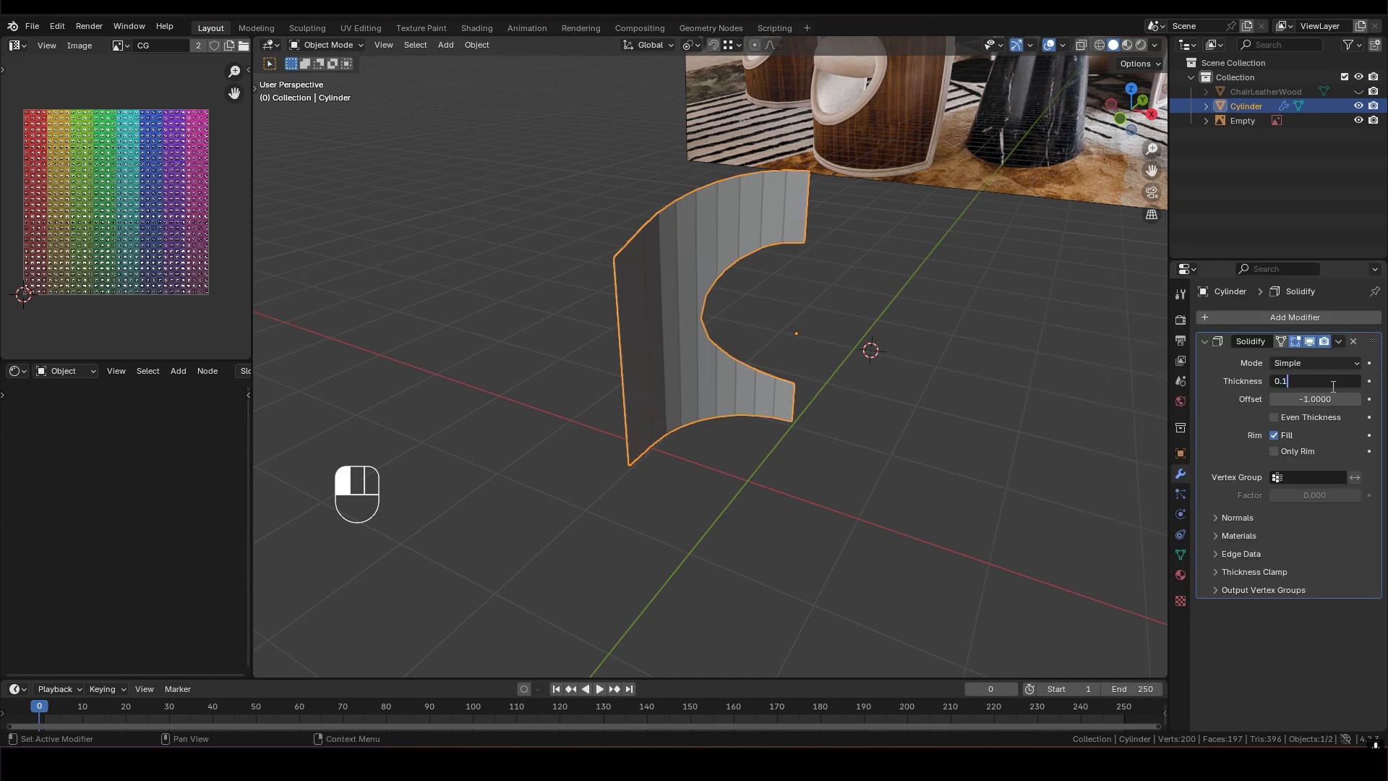
{"action": "left_click", "coordinate": [1332, 386]}
{"action": "type", "text": "0.15"}
{"action": "key", "text": "Return"}
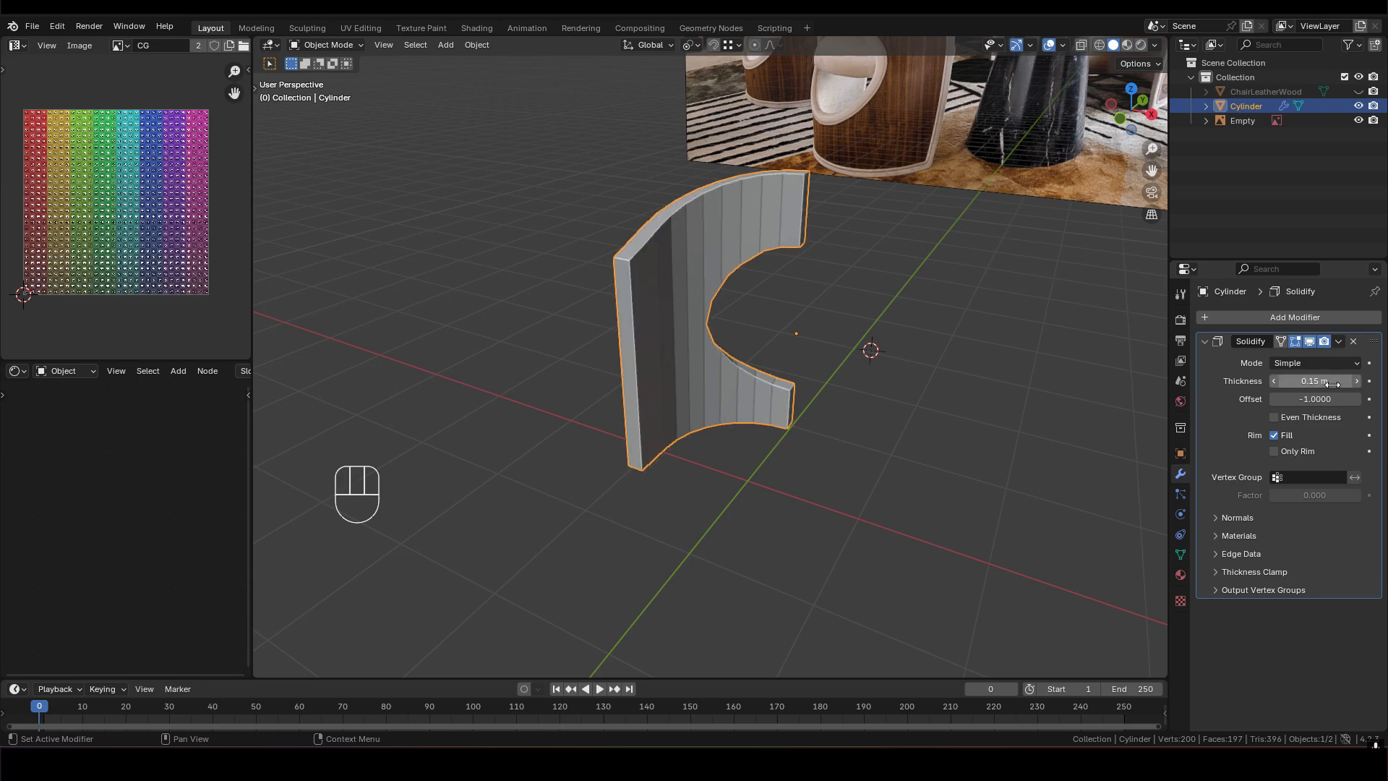
Reduce the Solidify thickness to 0.1 m and view the shell's edge up close
{"action": "middle_click_drag", "start_coordinate": [713, 358], "coordinate": [745, 405]}
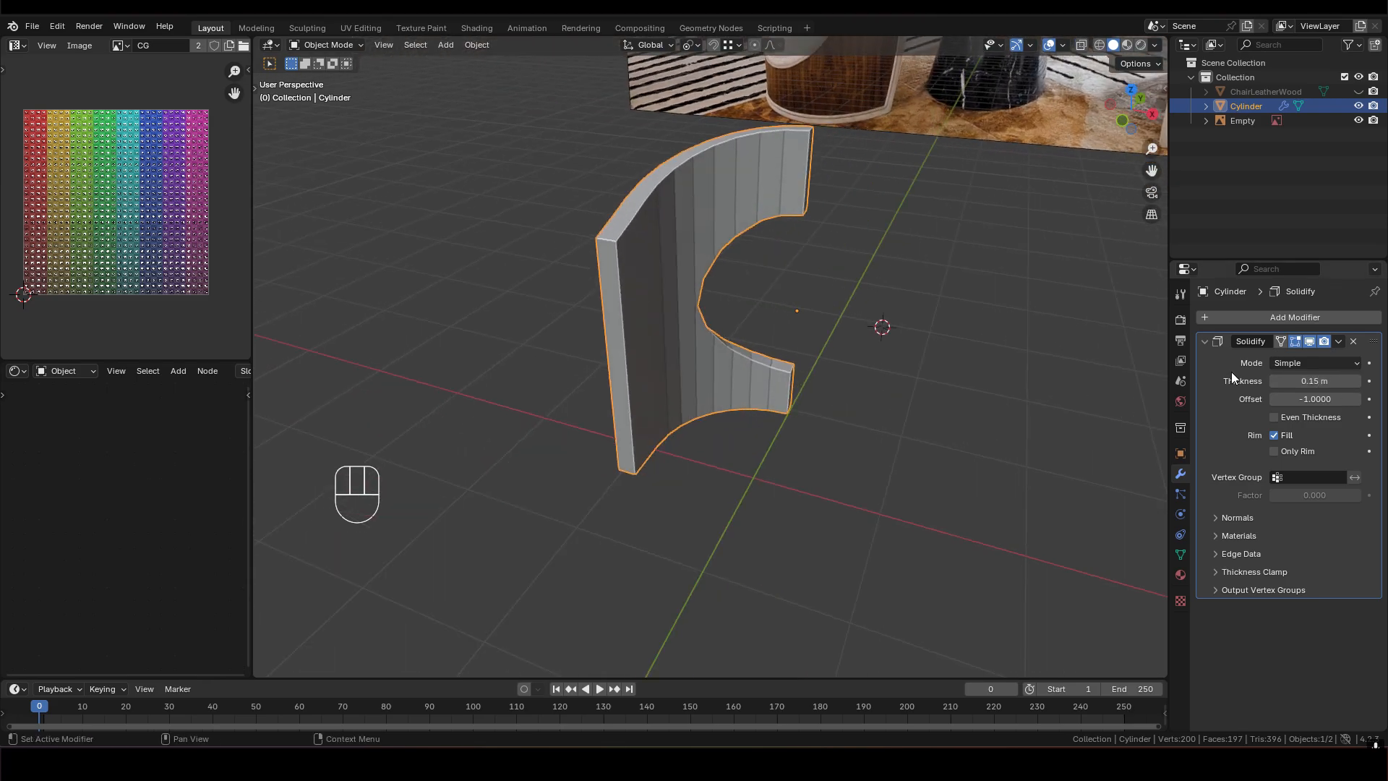
{"action": "left_click", "coordinate": [1306, 378]}
{"action": "type", "text": "0.1"}
{"action": "key", "text": "Return"}
{"action": "middle_click_drag", "start_coordinate": [689, 366], "coordinate": [796, 389], "text": "shift"}
{"action": "scroll", "coordinate": [771, 392], "scroll_direction": "up", "scroll_amount": 1}
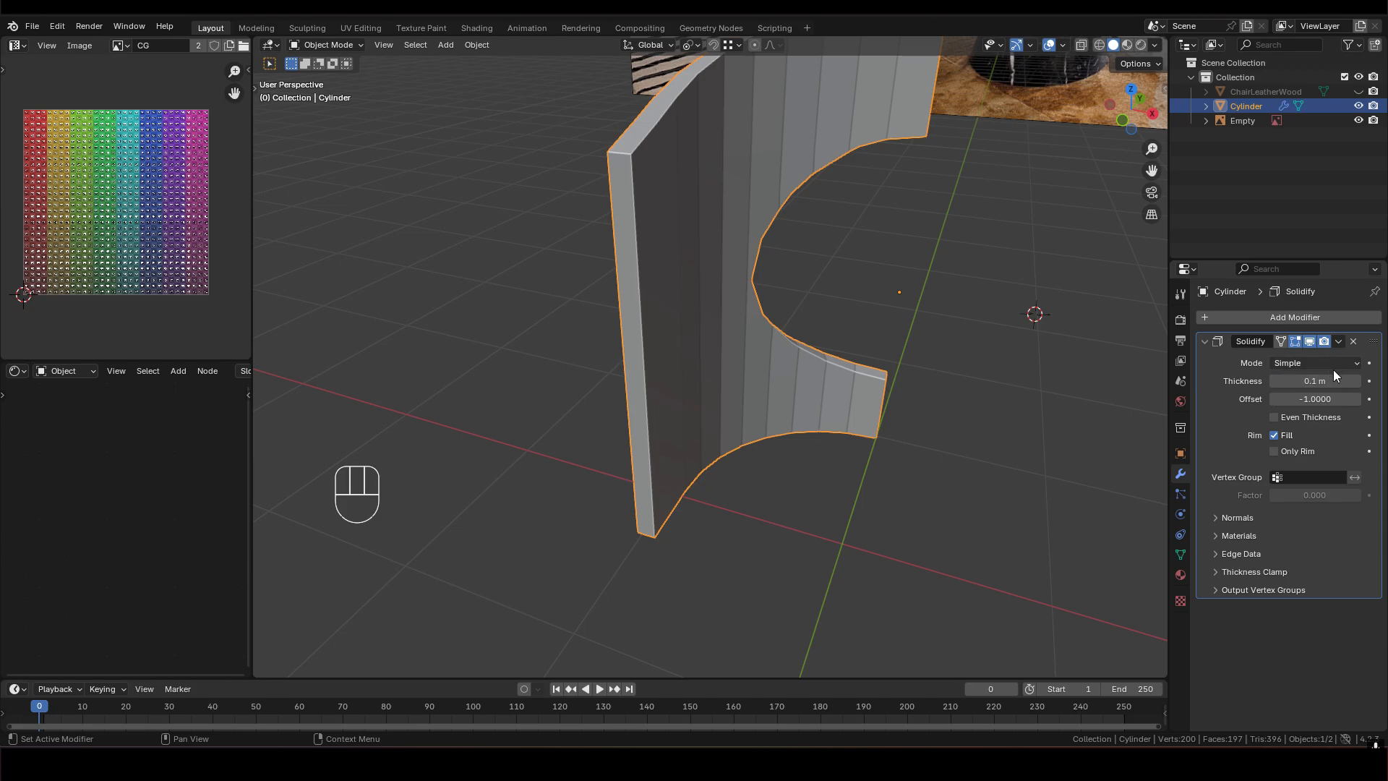
Set the Solidify thickness to 0.12 m and apply the modifier to the shell
{"action": "left_click", "coordinate": [1315, 381]}
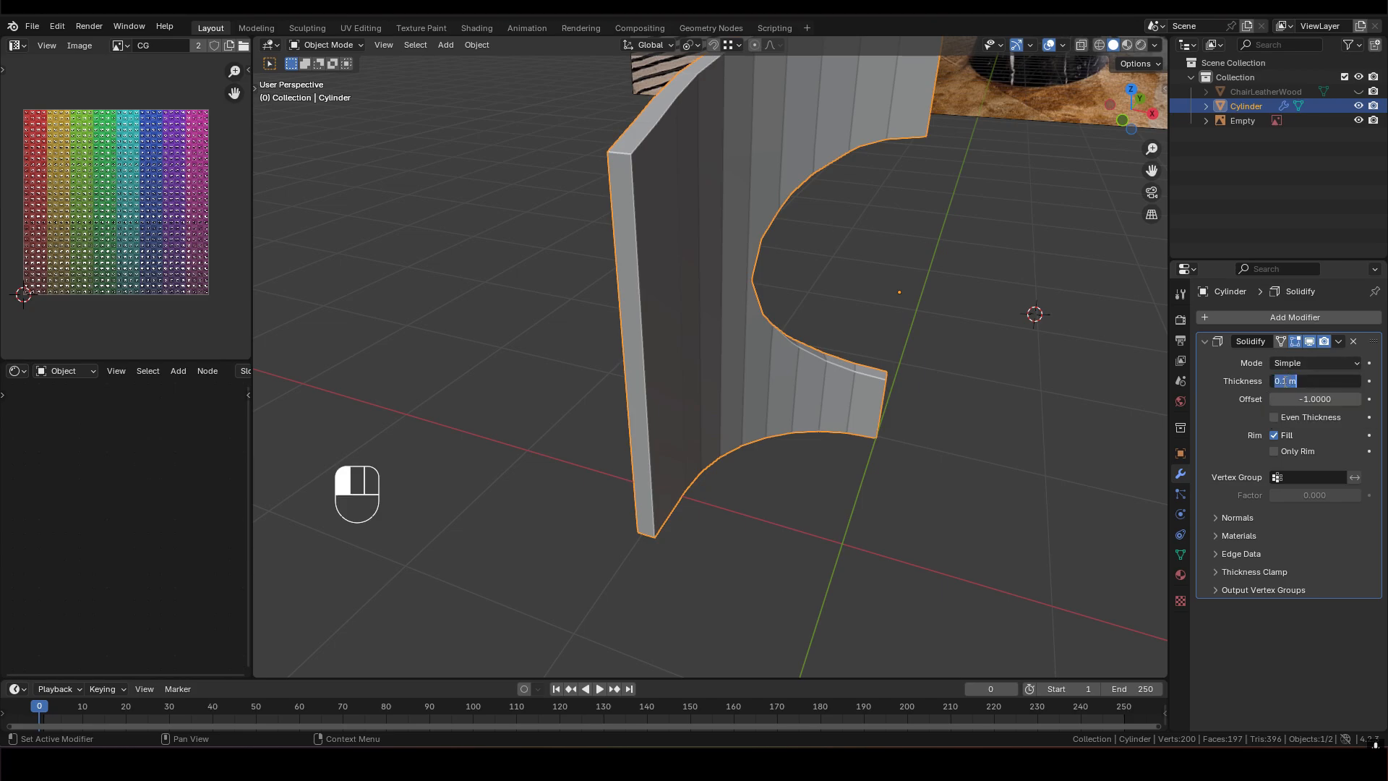
{"action": "type", "text": "2"}
{"action": "key", "text": "Return"}
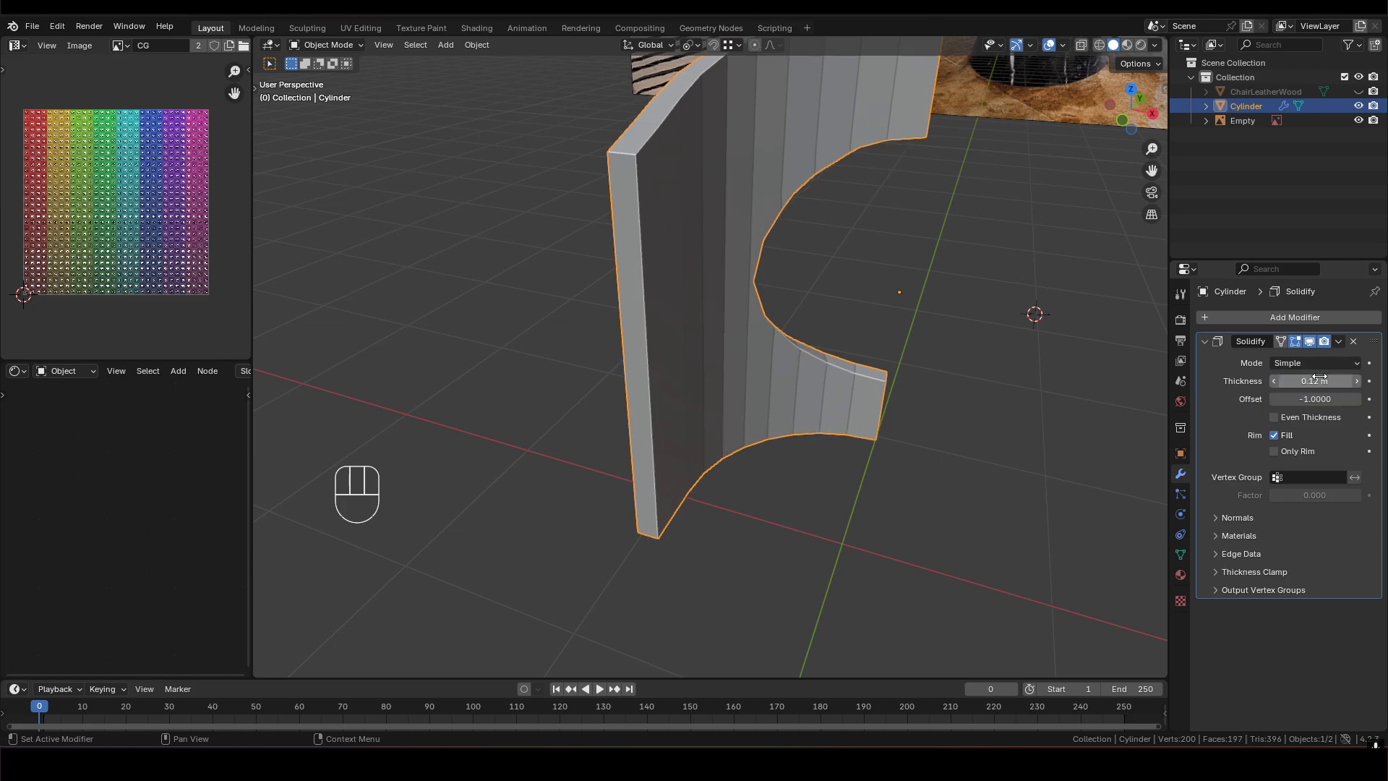
{"action": "middle_click_drag", "start_coordinate": [851, 316], "coordinate": [711, 287]}
{"action": "key", "text": "ctrl+a"}
Add a single centred loop cut running around the shell's rim thickness in Edit Mode
{"action": "key", "text": "Tab"}
{"action": "key", "text": "2"}
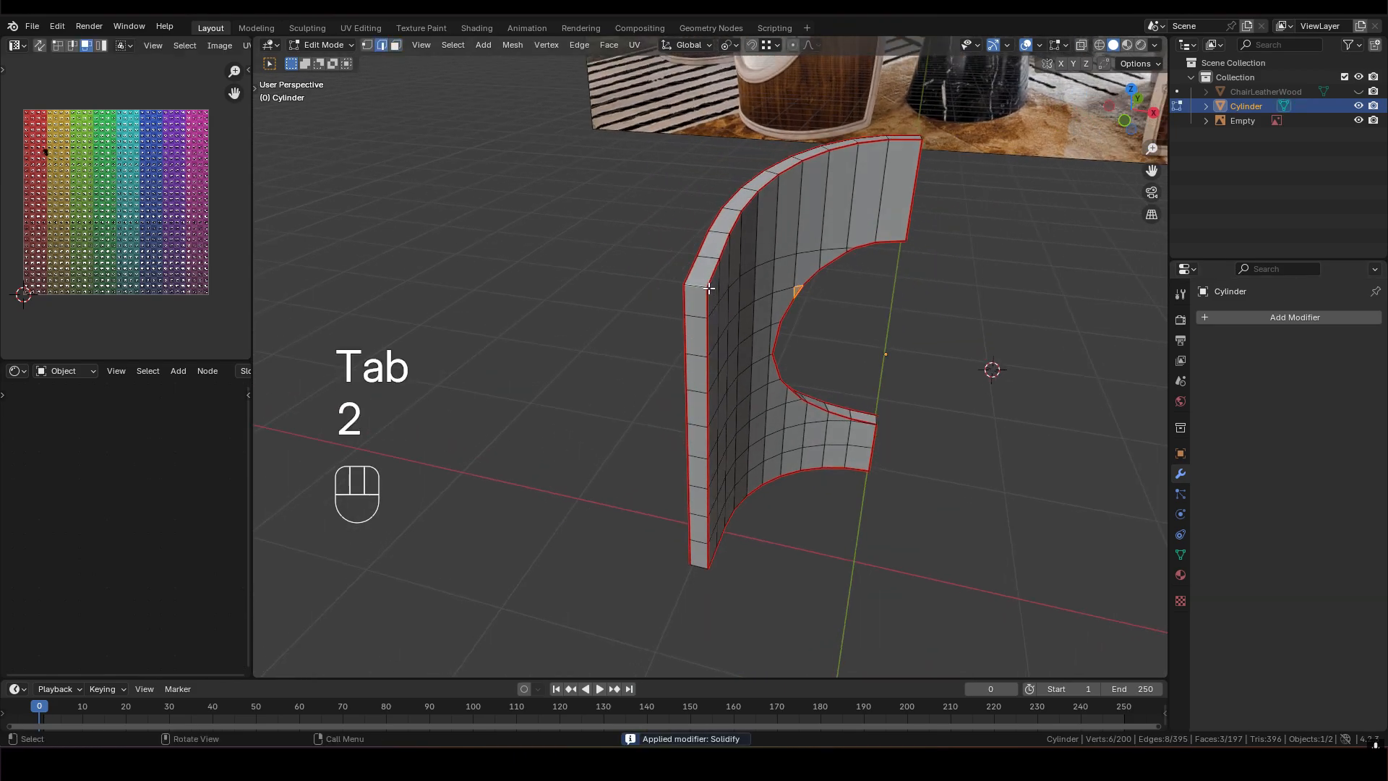
{"action": "key", "text": "ctrl+r"}
{"action": "left_click", "coordinate": [790, 399]}
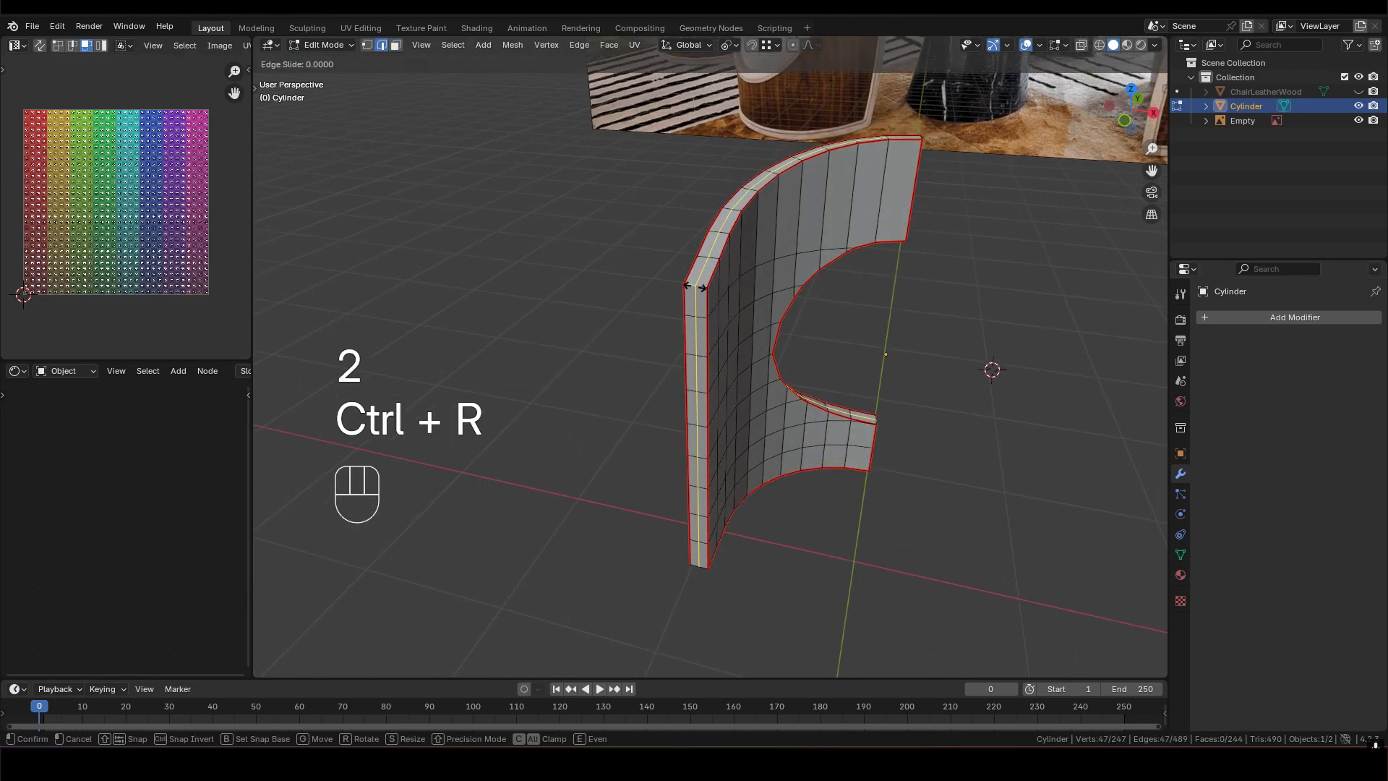
{"action": "right_click", "coordinate": [696, 280]}
Dissolve the centre-loop edges on the shell's upper and lower back-centre end faces
{"action": "middle_click_drag", "start_coordinate": [715, 290], "coordinate": [648, 403]}
{"action": "middle_click_drag", "start_coordinate": [860, 294], "coordinate": [760, 329], "text": "shift"}
{"action": "key", "text": "2"}
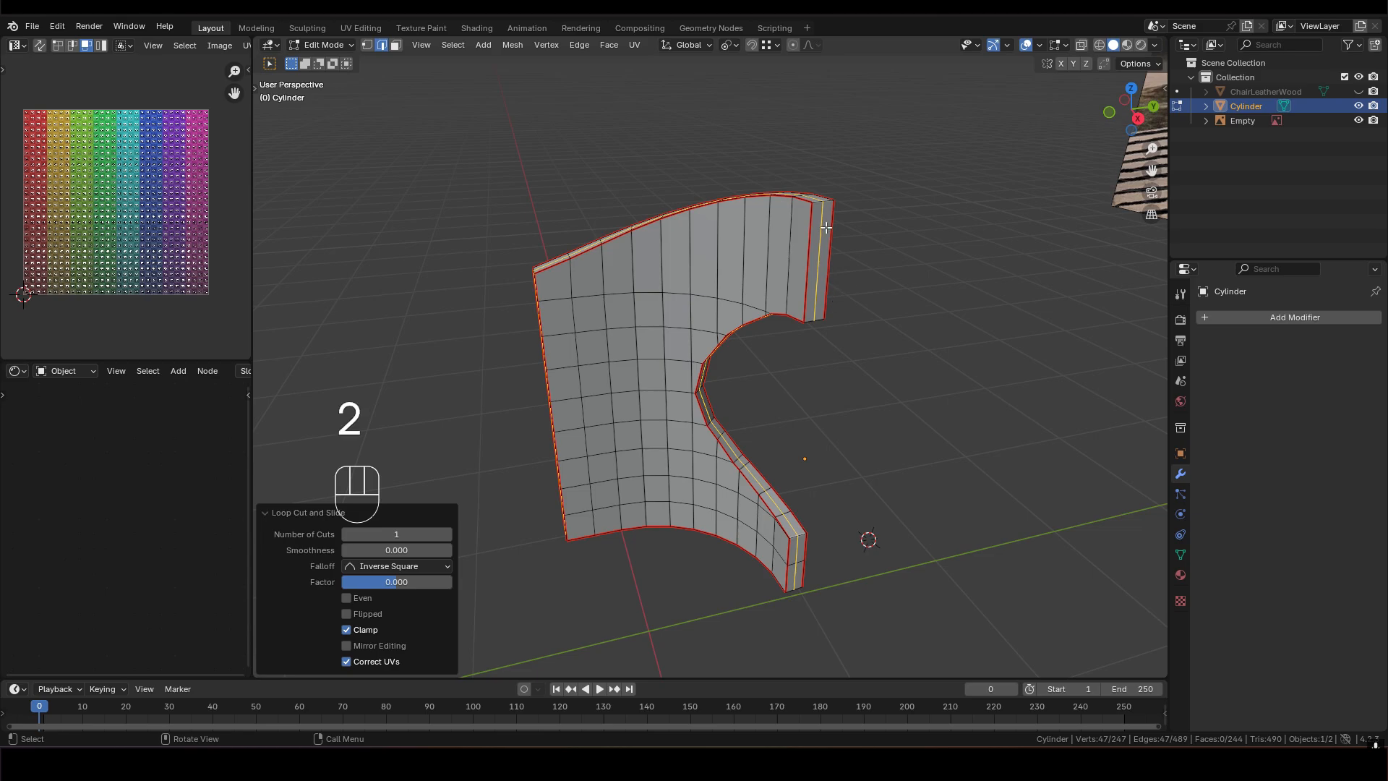
{"action": "left_click", "coordinate": [822, 231]}
{"action": "middle_click_drag", "start_coordinate": [831, 429], "coordinate": [810, 322], "text": "shift"}
{"action": "middle_click_drag", "start_coordinate": [810, 321], "coordinate": [815, 295]}
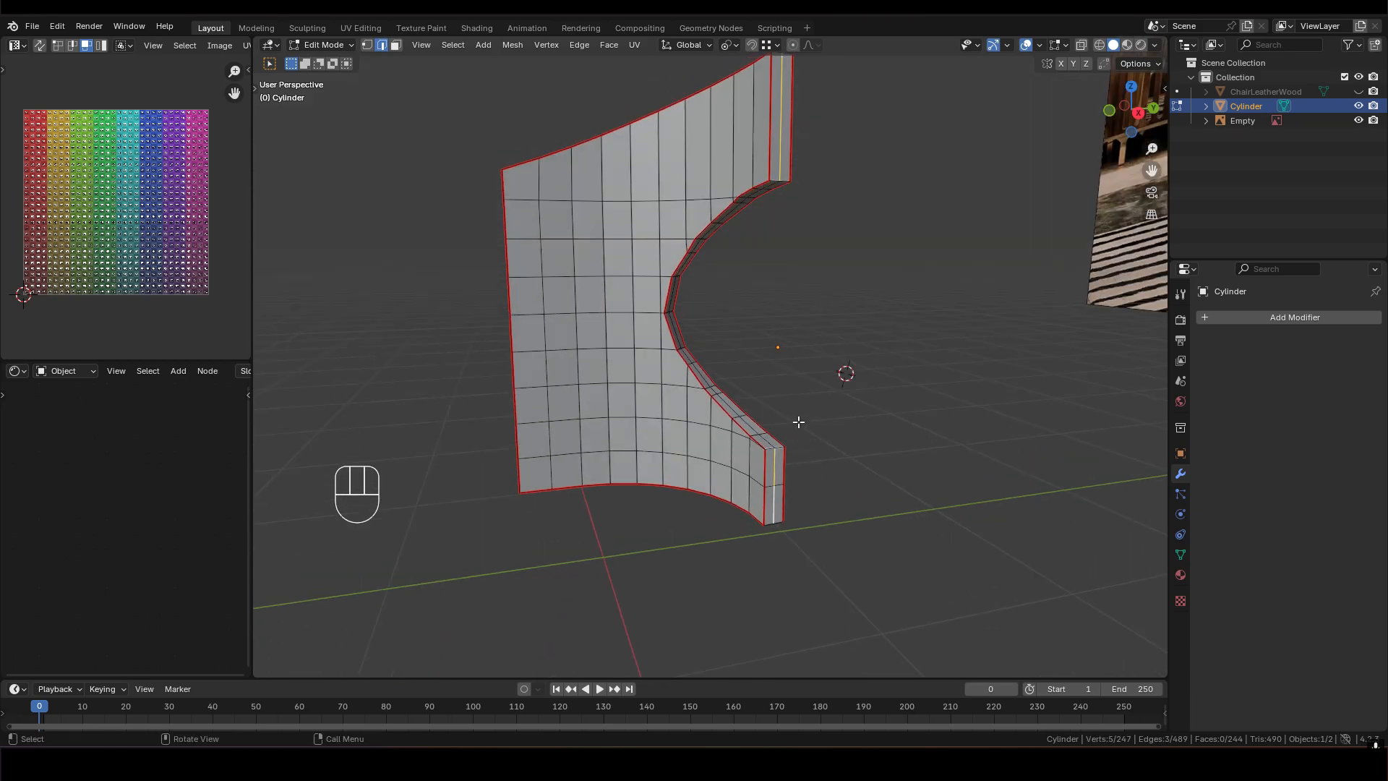
{"action": "key", "text": "ctrl+x"}
Delete the three faces closing the shell's thickness at the upper and lower back-centre ends
{"action": "key", "text": "3"}
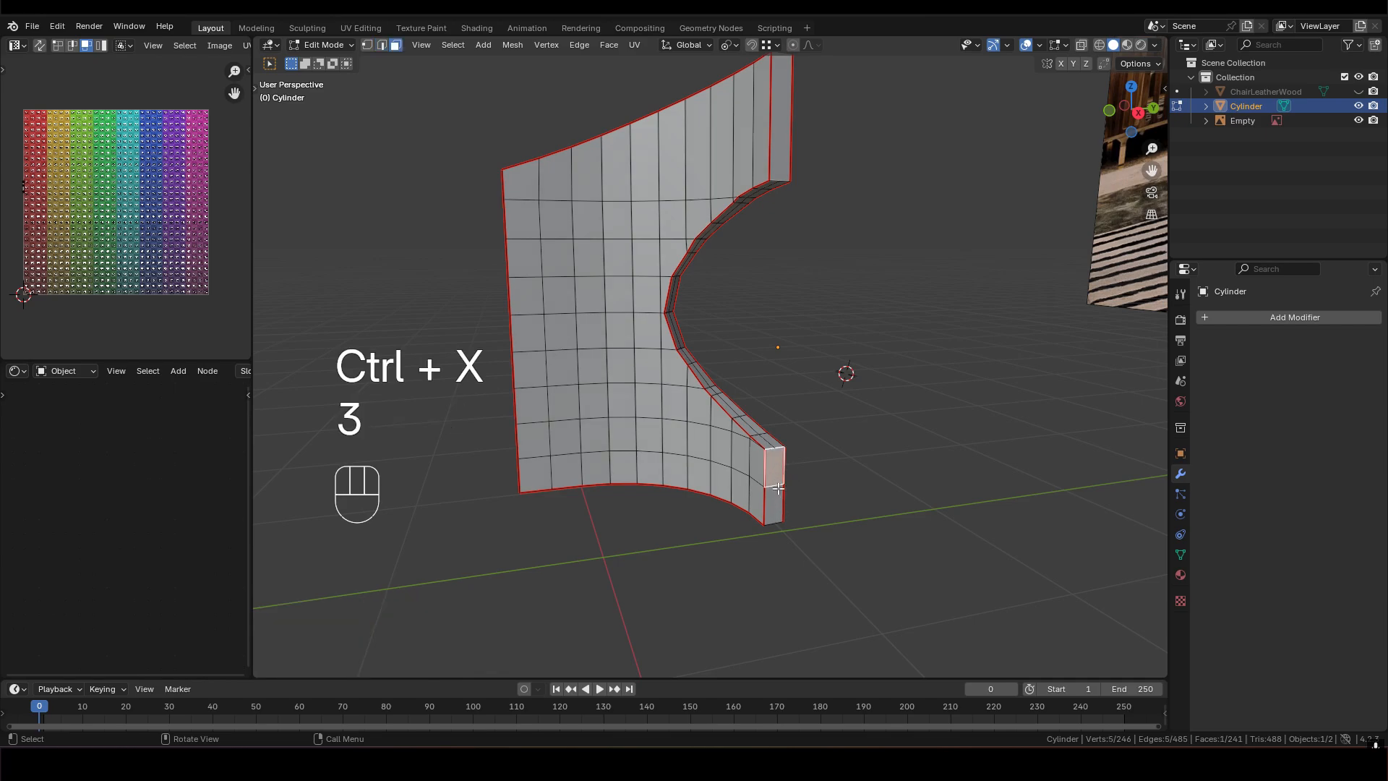
{"action": "left_click", "coordinate": [775, 499], "text": "shift"}
{"action": "left_click", "coordinate": [790, 158], "text": "shift"}
{"action": "middle_click_drag", "start_coordinate": [791, 159], "coordinate": [778, 208], "text": "shift"}
{"action": "key", "text": "x"}
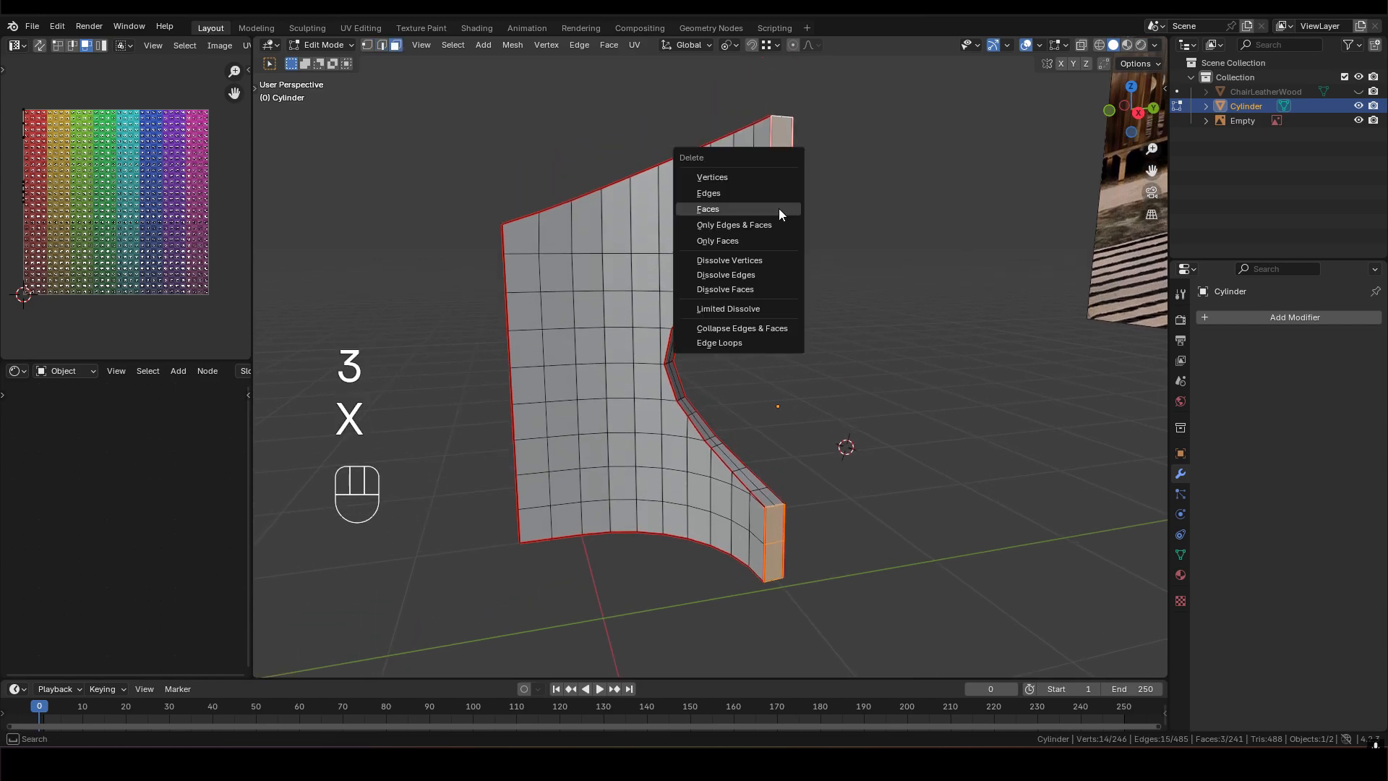
{"action": "left_click", "coordinate": [779, 205]}
Try to separate the centre edge loops of the opening and outer rim into their own object, and undo the separation
{"action": "middle_click_drag", "start_coordinate": [701, 285], "coordinate": [725, 364], "text": "shift"}
{"action": "left_click", "coordinate": [807, 356], "text": "alt+shift"}
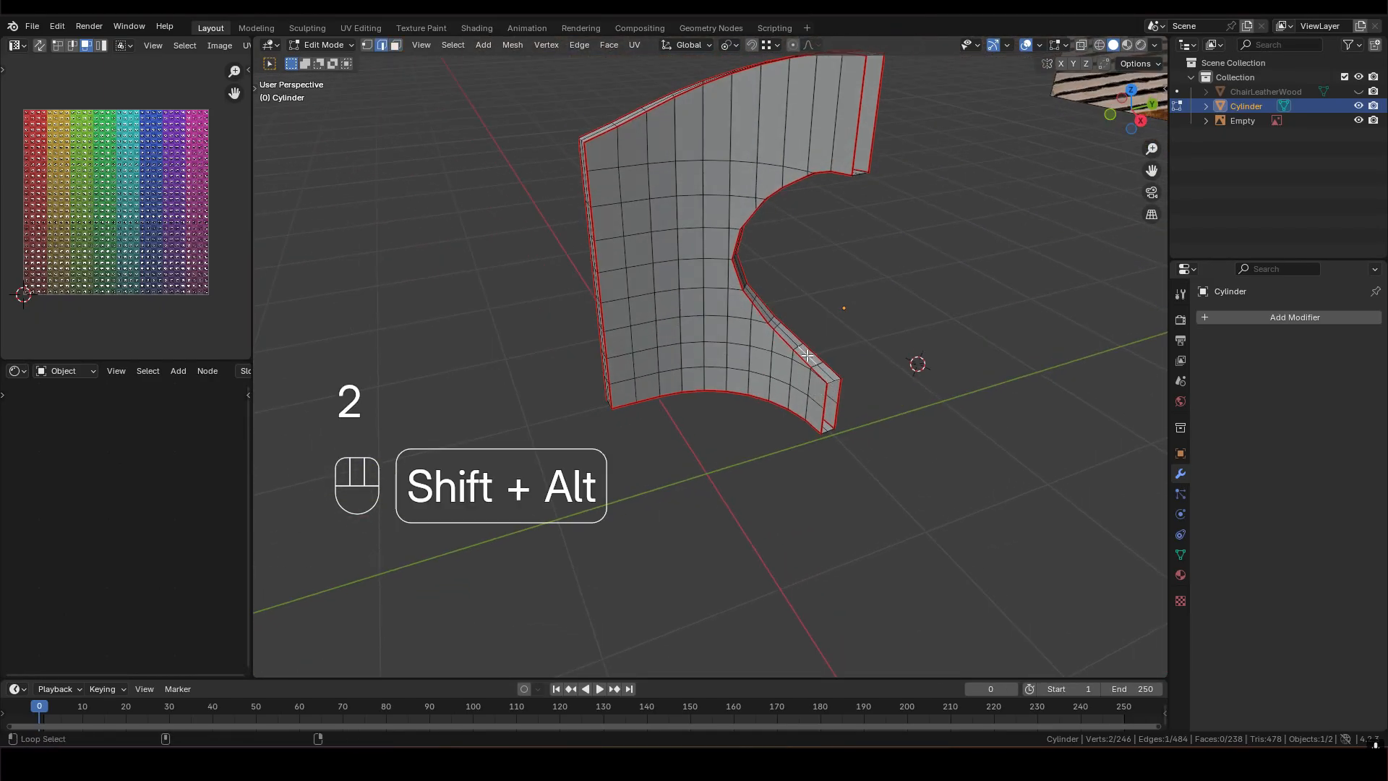
{"action": "mouse_move", "coordinate": [808, 356]}
{"action": "middle_mouse_down"}
{"action": "mouse_move", "coordinate": [689, 237]}
{"action": "mouse_move", "coordinate": [738, 318]}
{"action": "mouse_move", "coordinate": [796, 345]}
{"action": "middle_mouse_up"}
{"action": "left_click", "coordinate": [689, 237], "text": "alt+shift"}
{"action": "right_click", "coordinate": [796, 345]}
{"action": "mouse_move", "coordinate": [767, 698]}
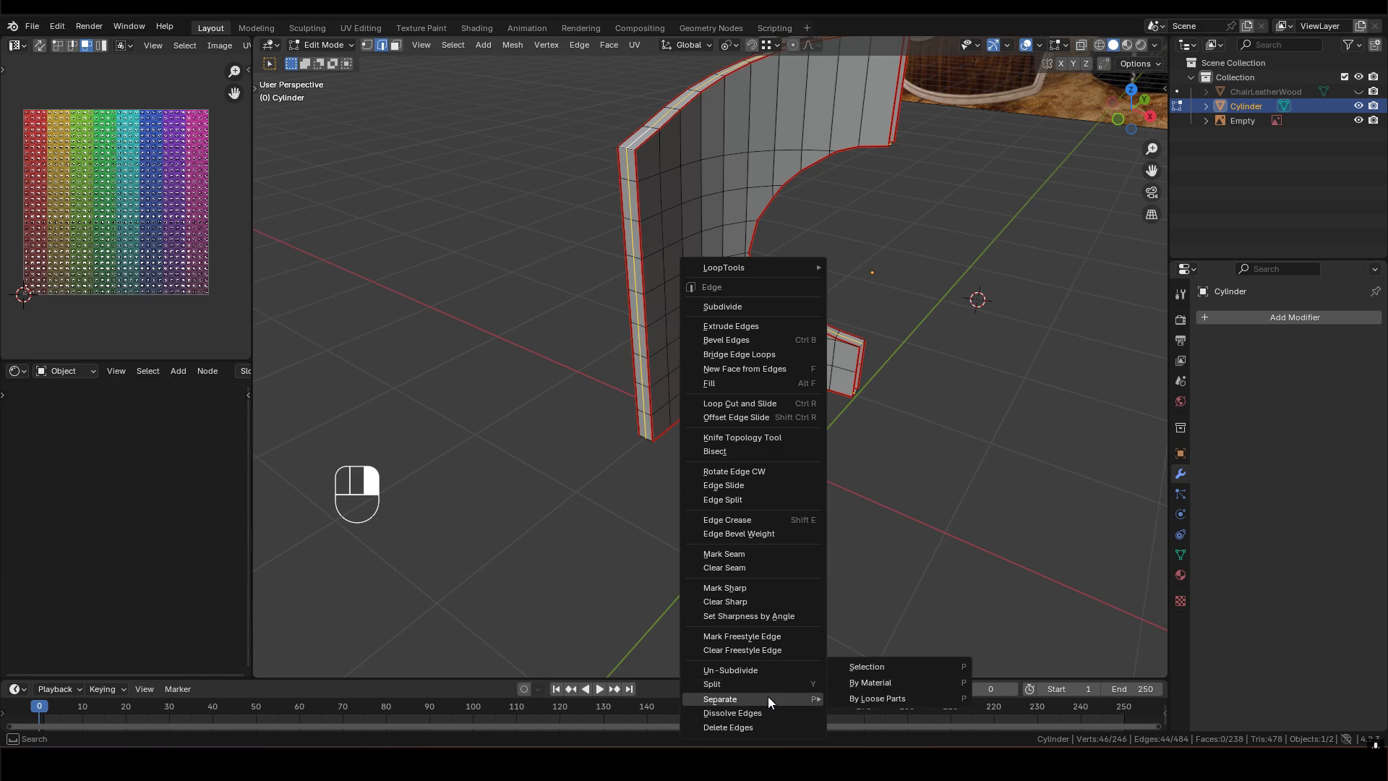
{"action": "left_click", "coordinate": [864, 665]}
{"action": "middle_click_drag", "start_coordinate": [864, 665], "coordinate": [688, 296]}
{"action": "key", "text": "ctrl+z"}
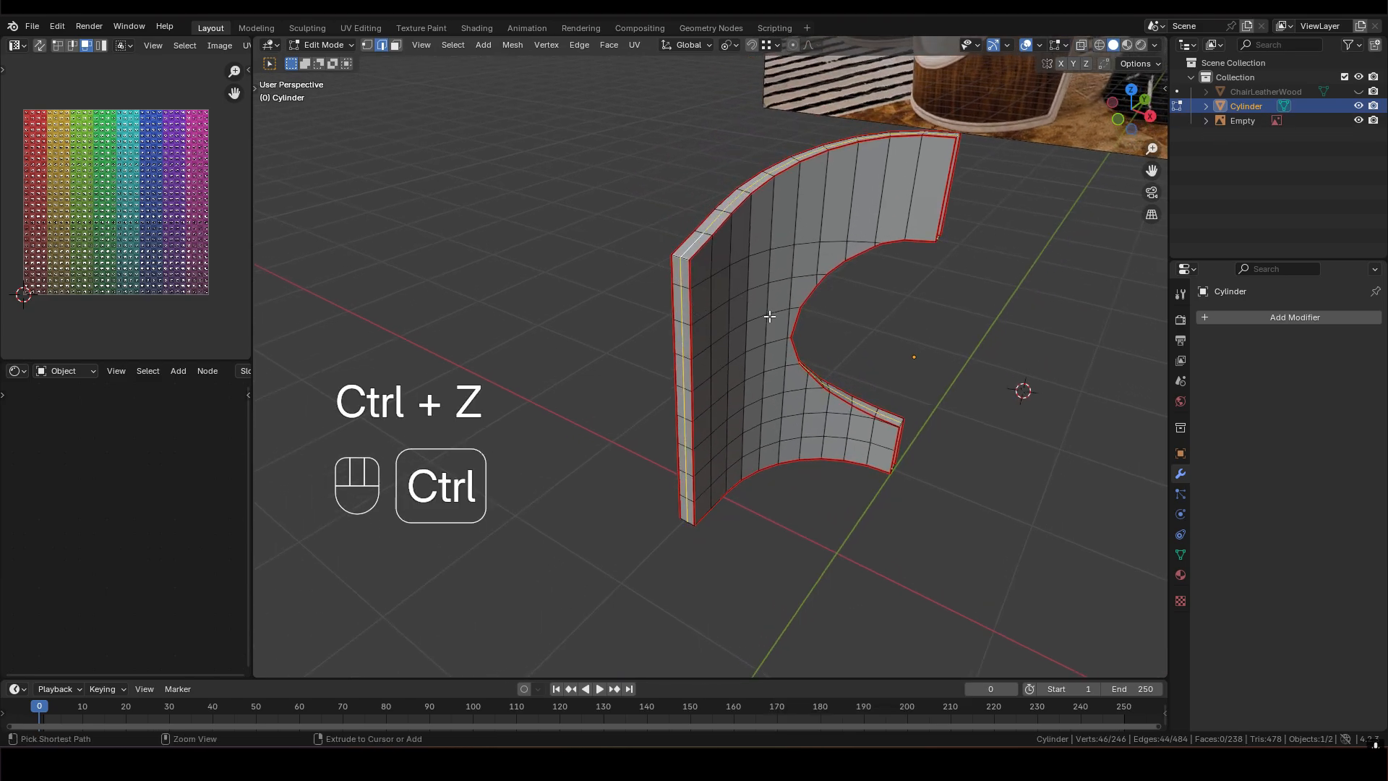
Dissolve the rim's centre-loop edges that meet at the upper and lower corners of the straight front side
{"action": "left_click", "coordinate": [682, 279]}
{"action": "middle_click_drag", "start_coordinate": [735, 390], "coordinate": [716, 176]}
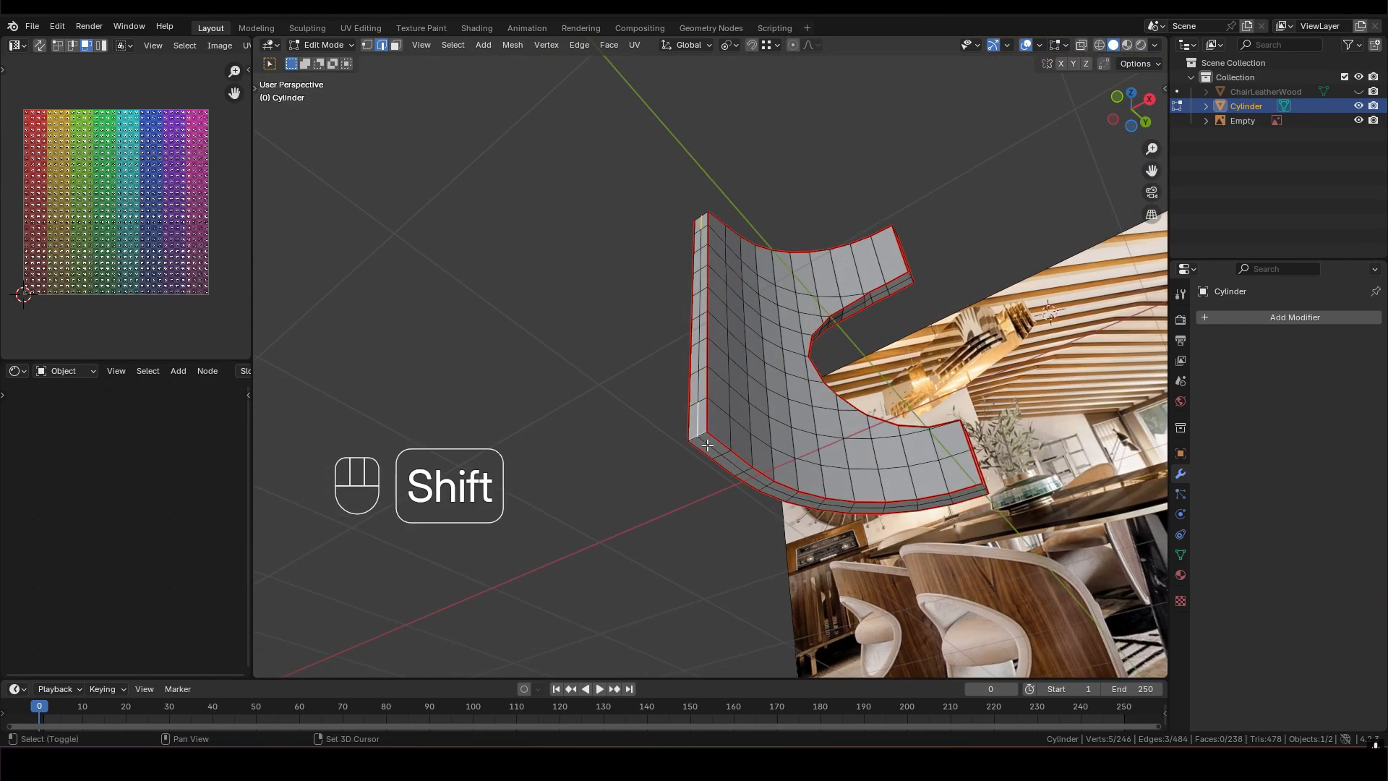
{"action": "left_click", "coordinate": [707, 445], "text": "shift"}
{"action": "key", "text": "ctrl"}
{"action": "key", "text": "x"}
{"action": "key", "text": "ctrl+x"}
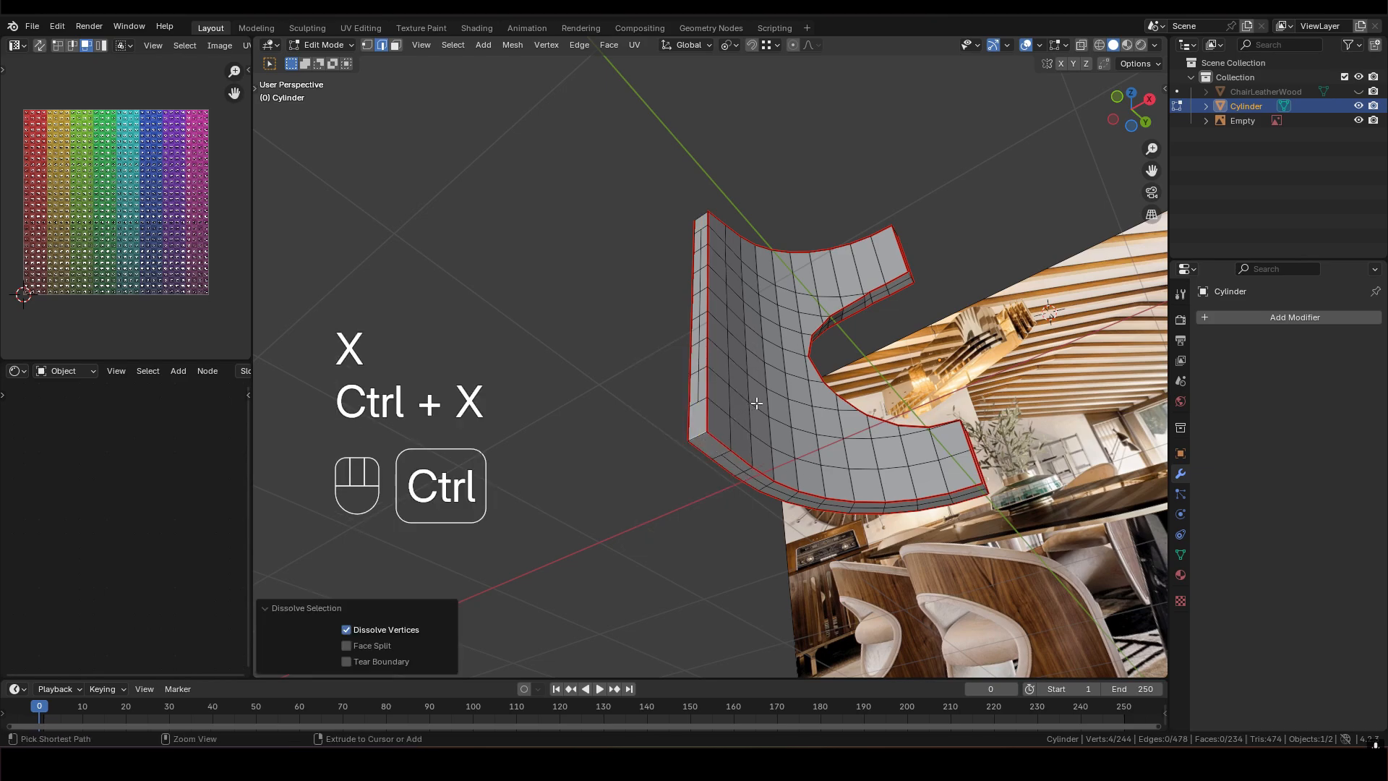
Select the centre edge loops along the lower, front, upper and opening rims and separate the selection into its own object
{"action": "key", "text": "2"}
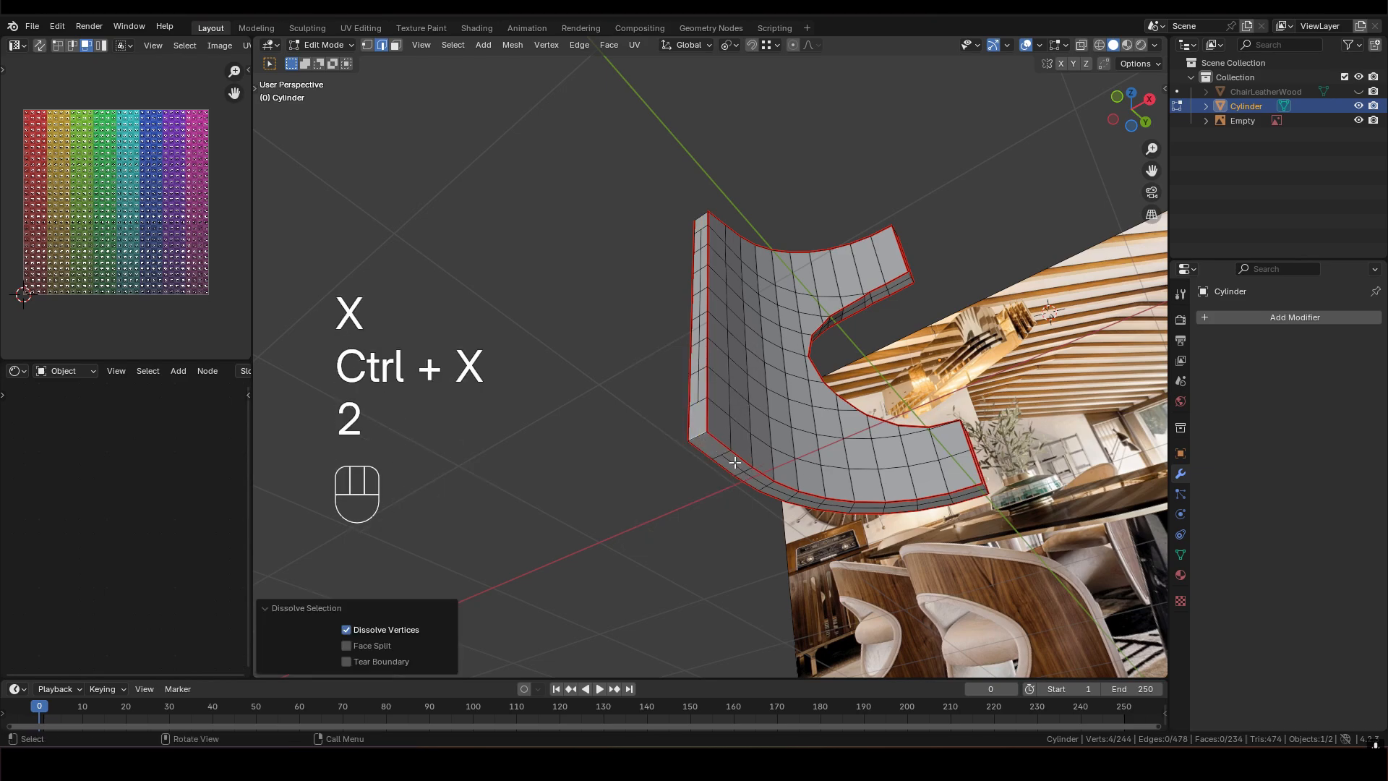
{"action": "left_click", "coordinate": [735, 462], "text": "alt+shift"}
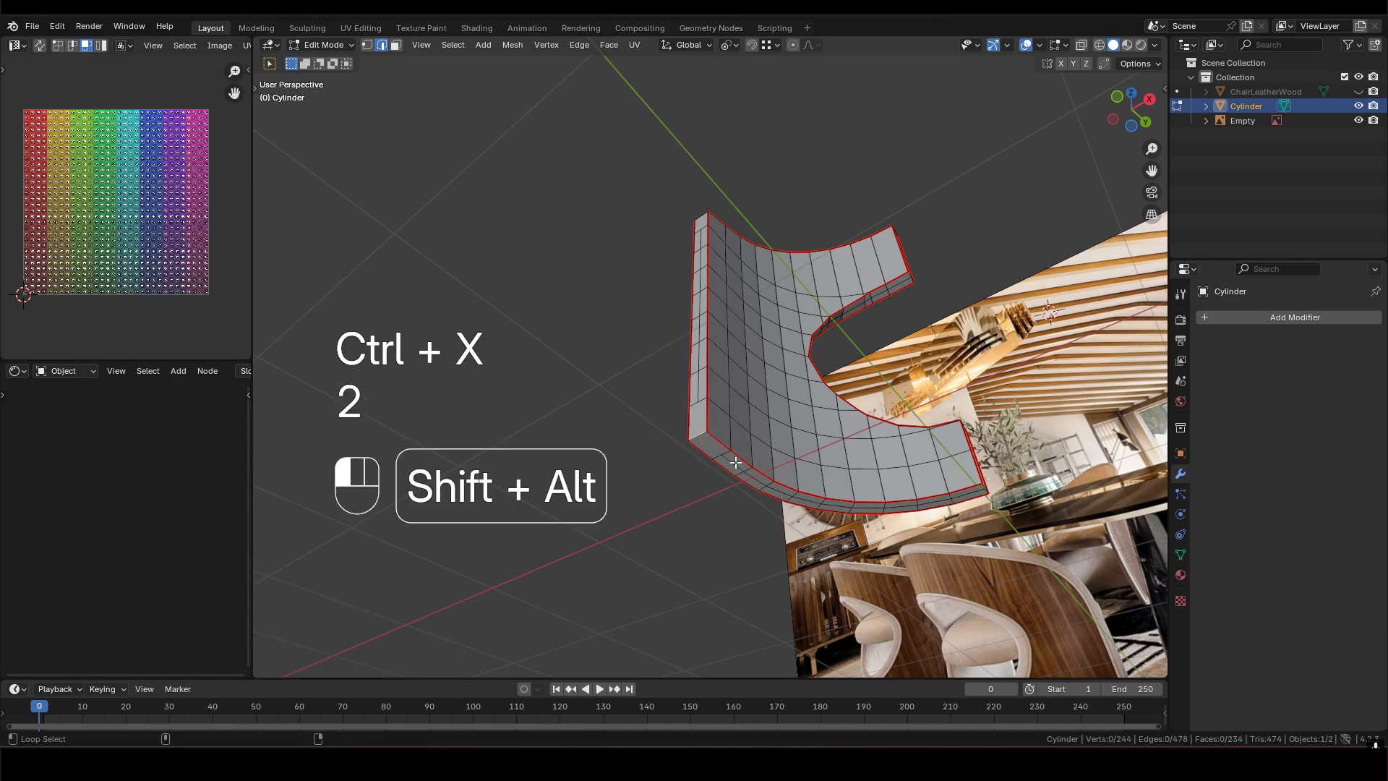
{"action": "left_click", "coordinate": [700, 383], "text": "alt+shift"}
{"action": "middle_click_drag", "start_coordinate": [699, 383], "coordinate": [854, 408]}
{"action": "left_click", "coordinate": [856, 393], "text": "alt+shift"}
{"action": "middle_click_drag", "start_coordinate": [726, 235], "coordinate": [939, 347], "text": "shift"}
{"action": "left_click", "coordinate": [756, 335], "text": "alt+shift"}
{"action": "middle_click_drag", "start_coordinate": [781, 407], "coordinate": [650, 422]}
{"action": "key", "text": "ctrl+e"}
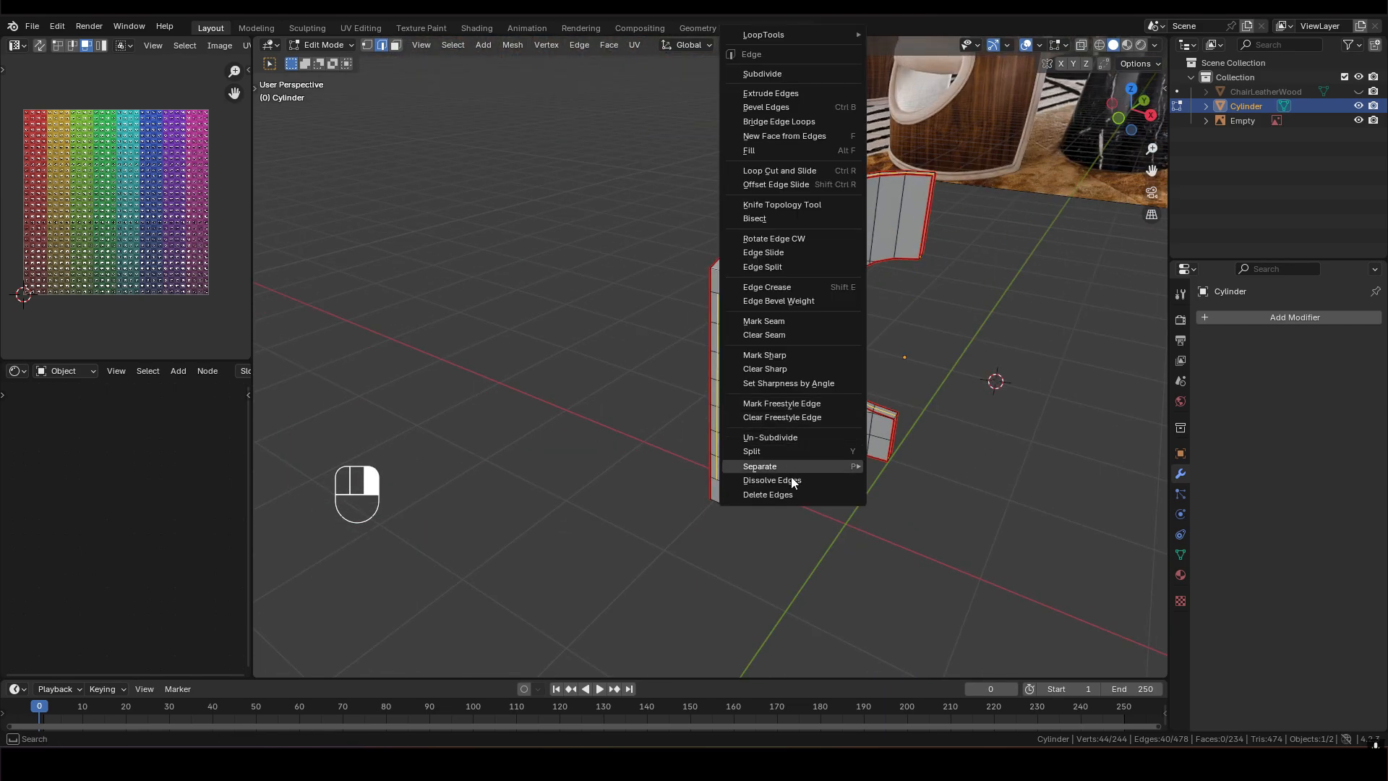
{"action": "mouse_move", "coordinate": [831, 465]}
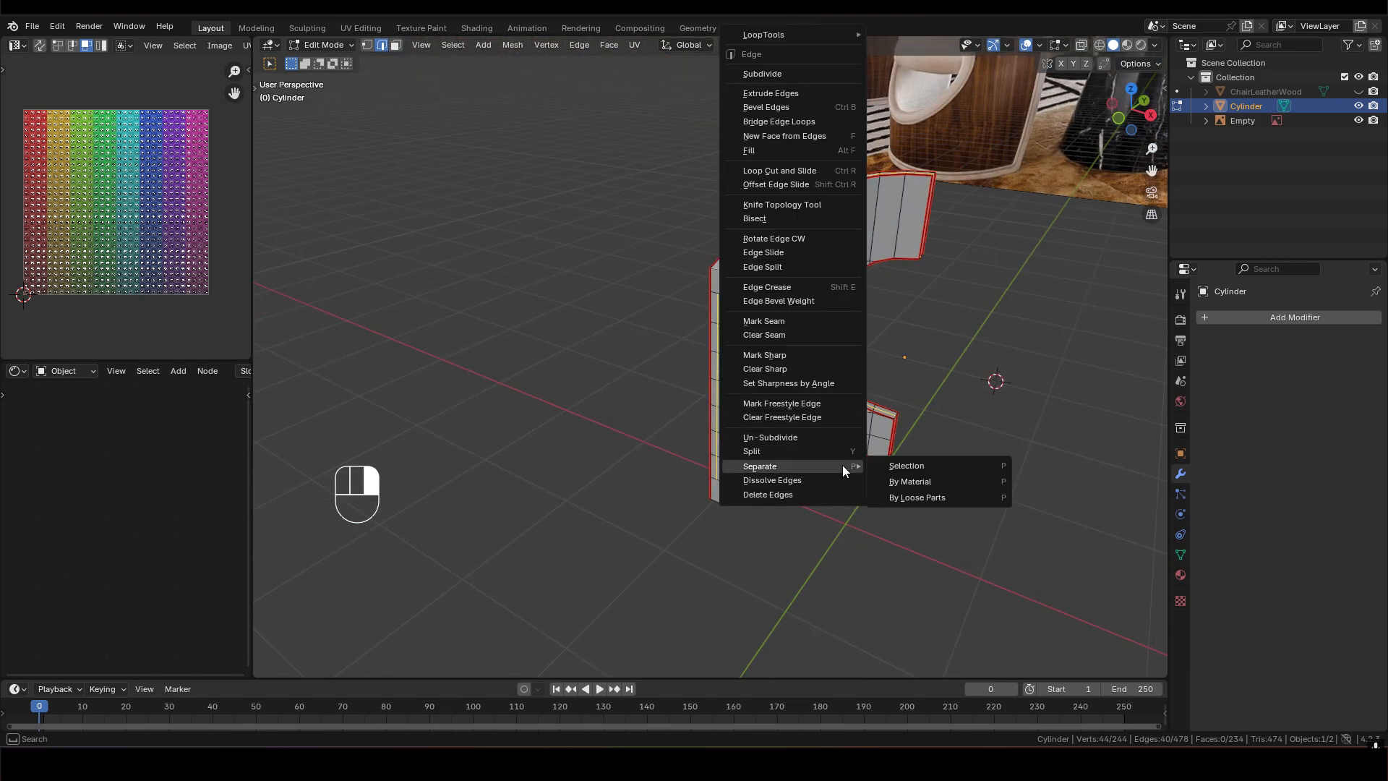
{"action": "left_click", "coordinate": [912, 467]}
{"action": "middle_click_drag", "start_coordinate": [926, 465], "coordinate": [726, 322]}
Leave editing of the shell and select only the separated rim edge-loop object
{"action": "key", "text": "Tab"}
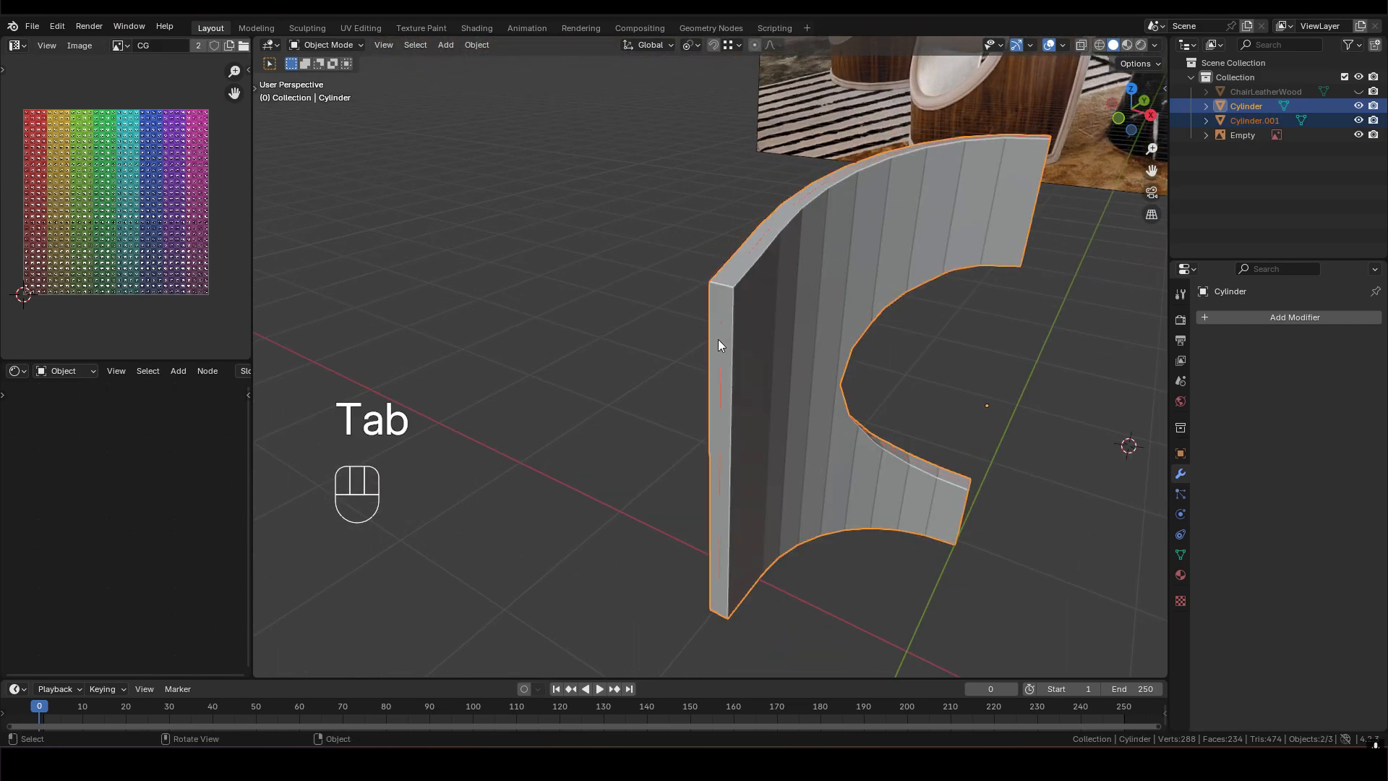
{"action": "left_click", "coordinate": [1251, 117]}
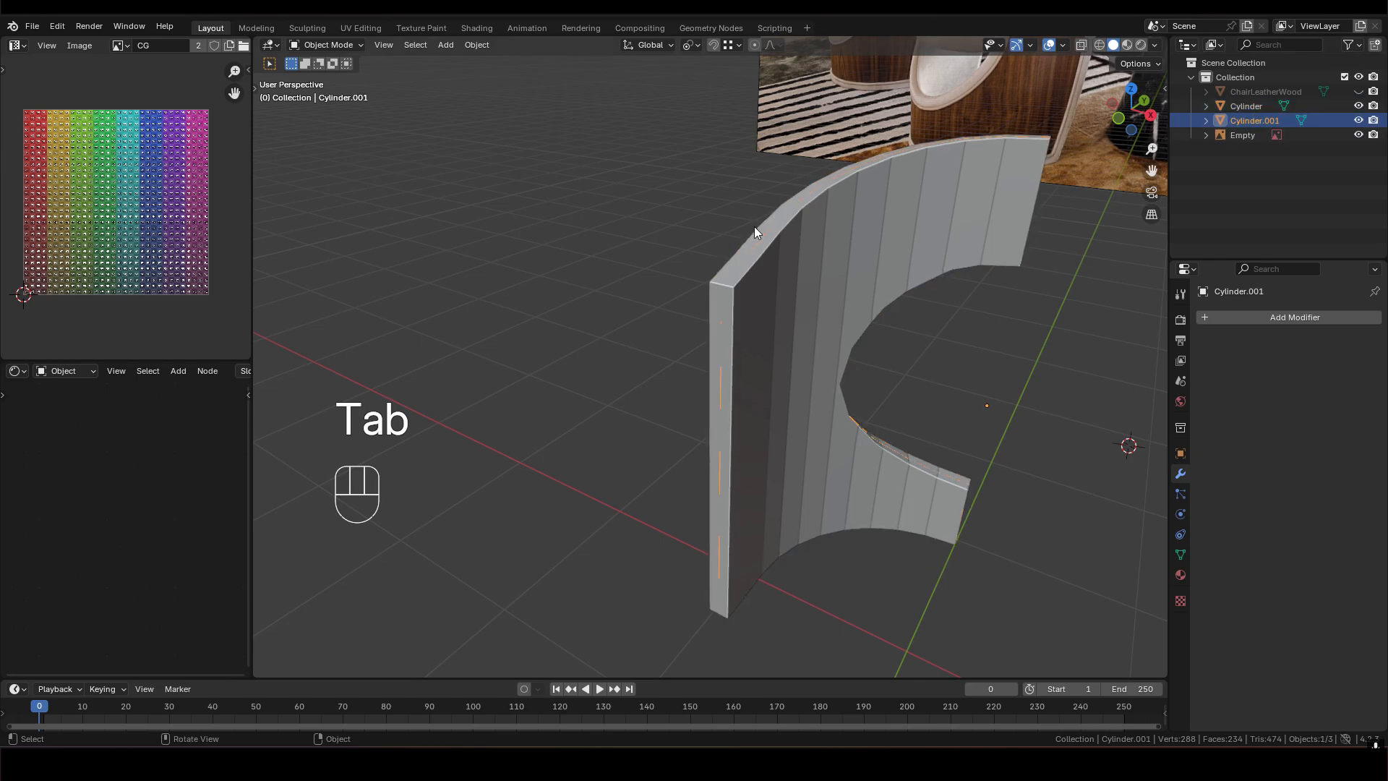
{"action": "middle_click_drag", "start_coordinate": [834, 279], "coordinate": [832, 331], "text": "shift"}
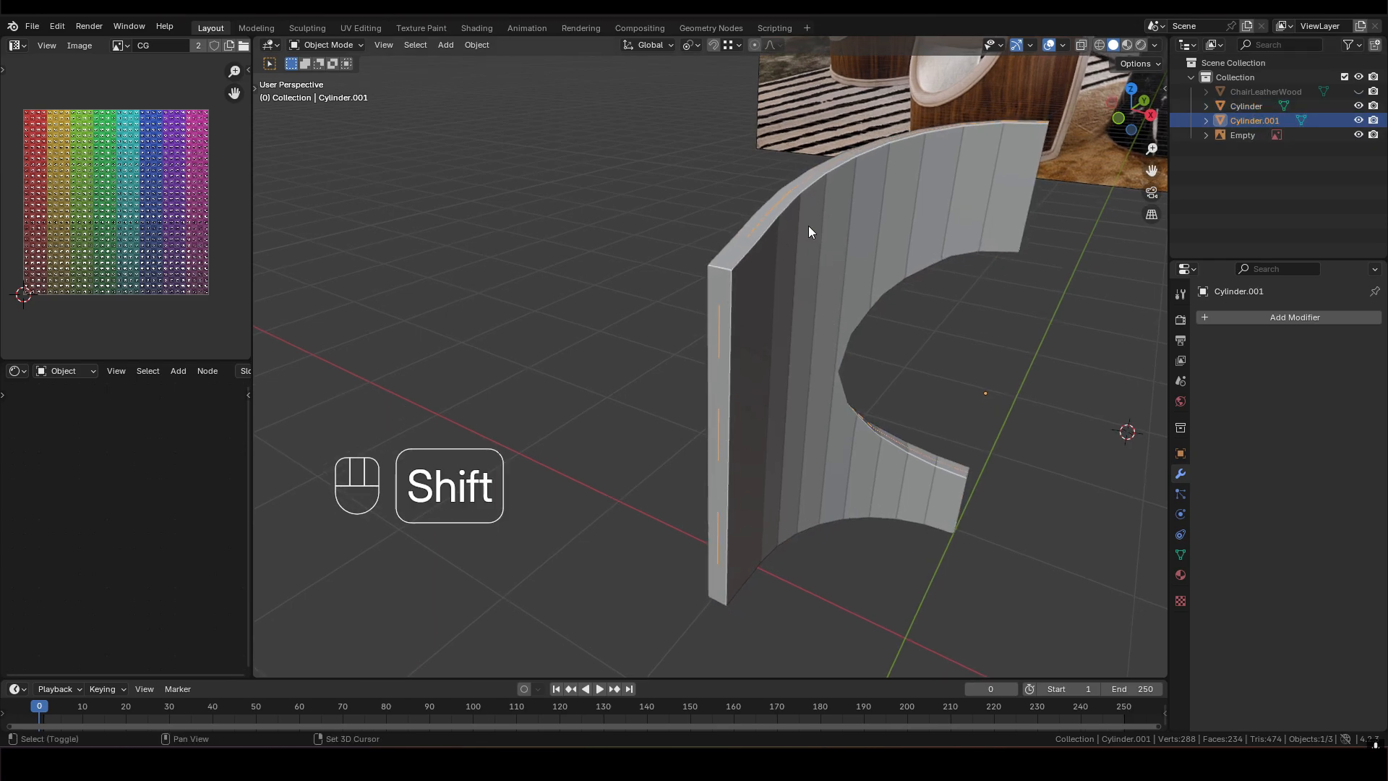
{"action": "middle_click_drag", "start_coordinate": [808, 225], "coordinate": [773, 227], "text": "shift"}
{"action": "key", "text": "g"}
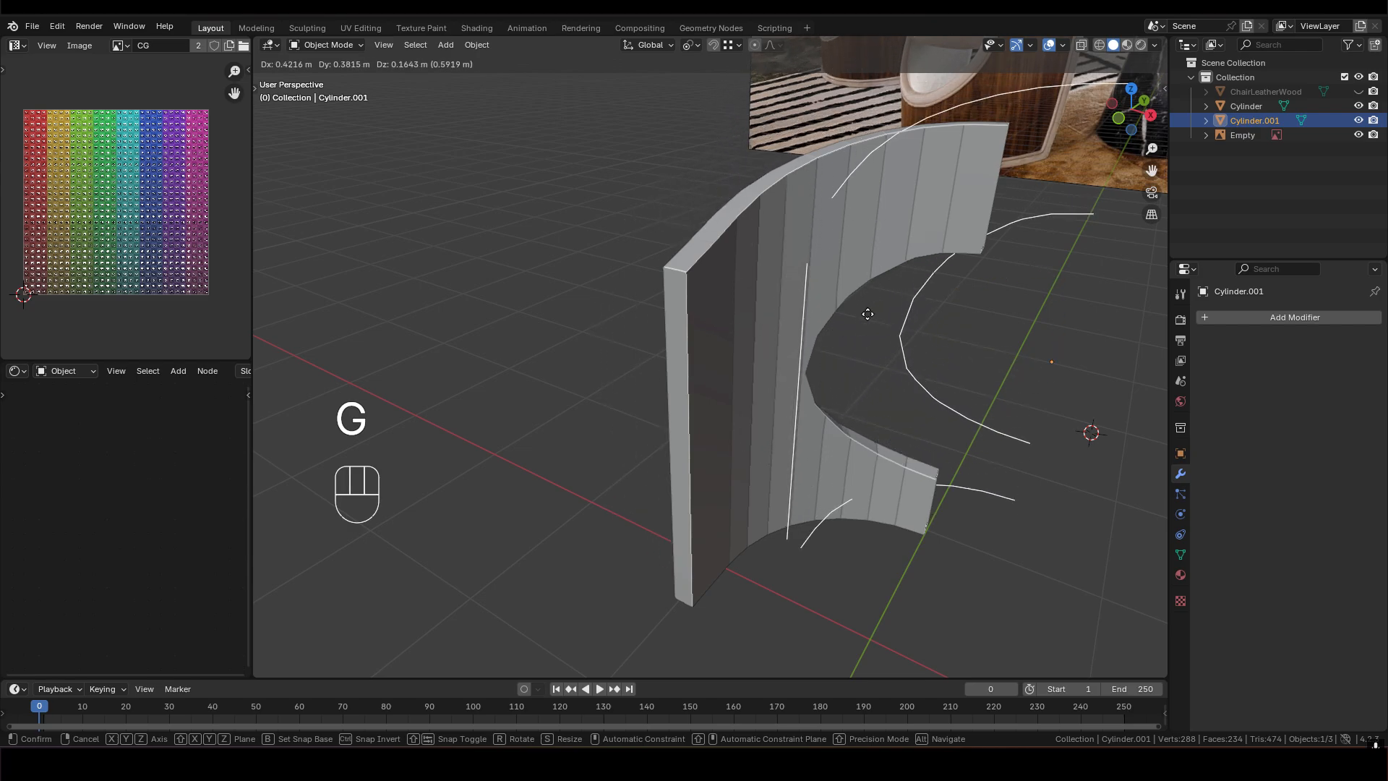
{"action": "right_click", "coordinate": [626, 309]}
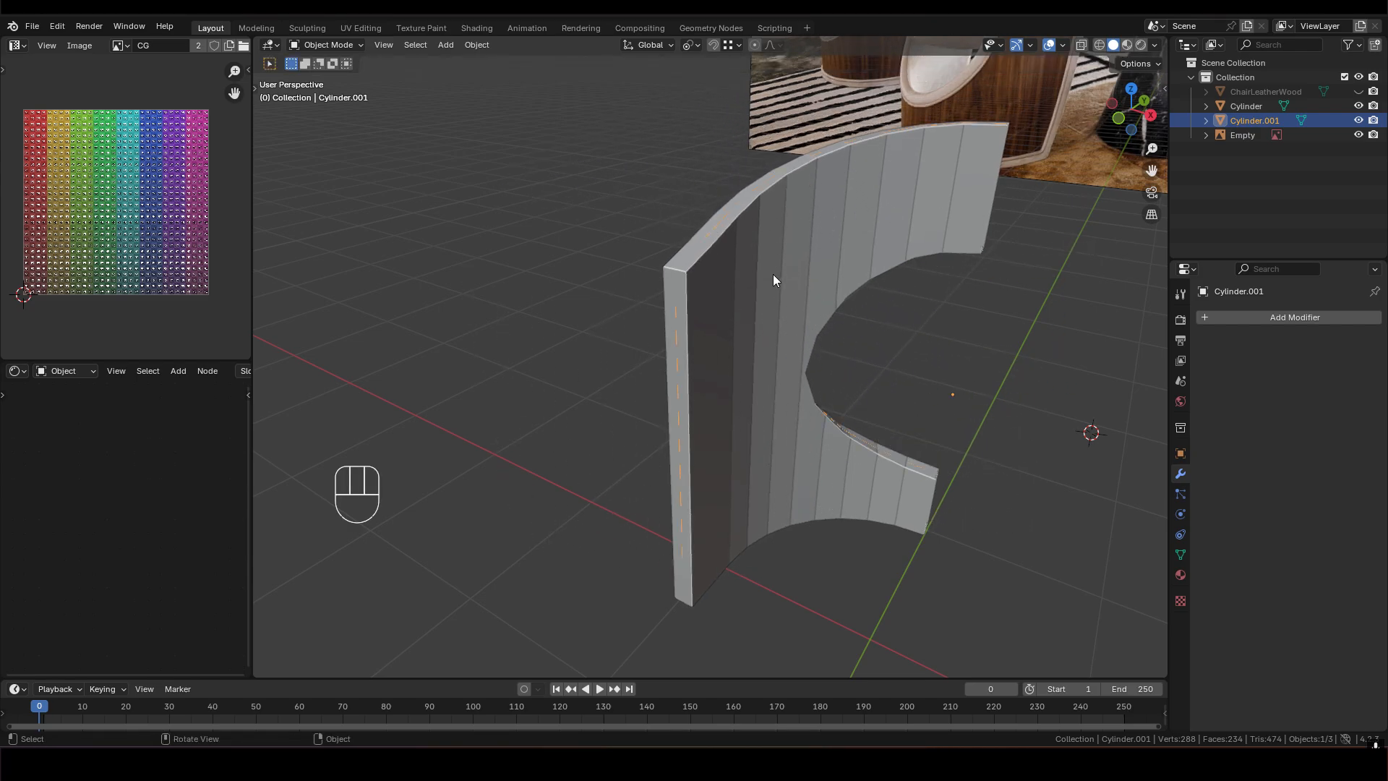
{"action": "middle_click_drag", "start_coordinate": [771, 265], "coordinate": [784, 288], "text": "shift"}
Apply all transforms to the separated rim edge loops and convert them to a curve
{"action": "right_click", "coordinate": [670, 296]}
{"action": "mouse_move", "coordinate": [670, 297]}
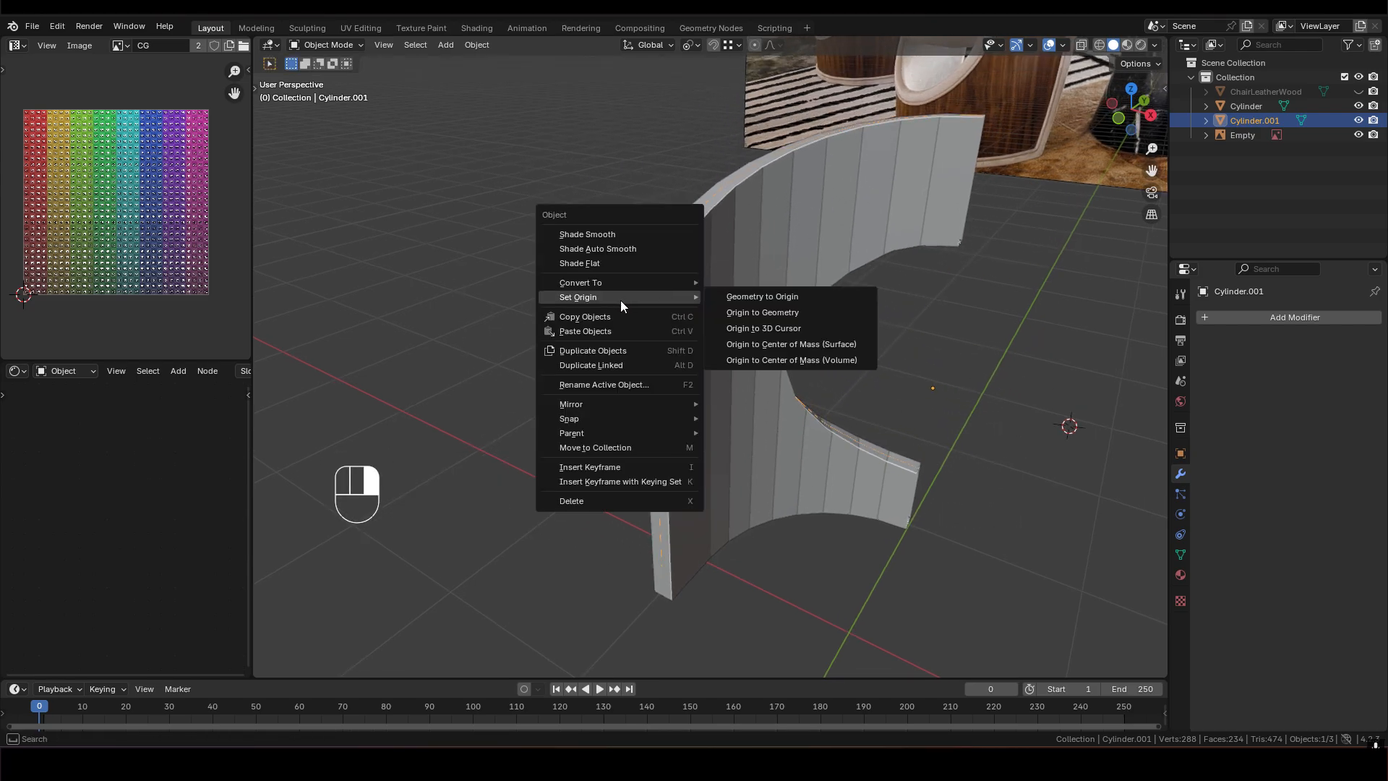
{"action": "mouse_move", "coordinate": [609, 284]}
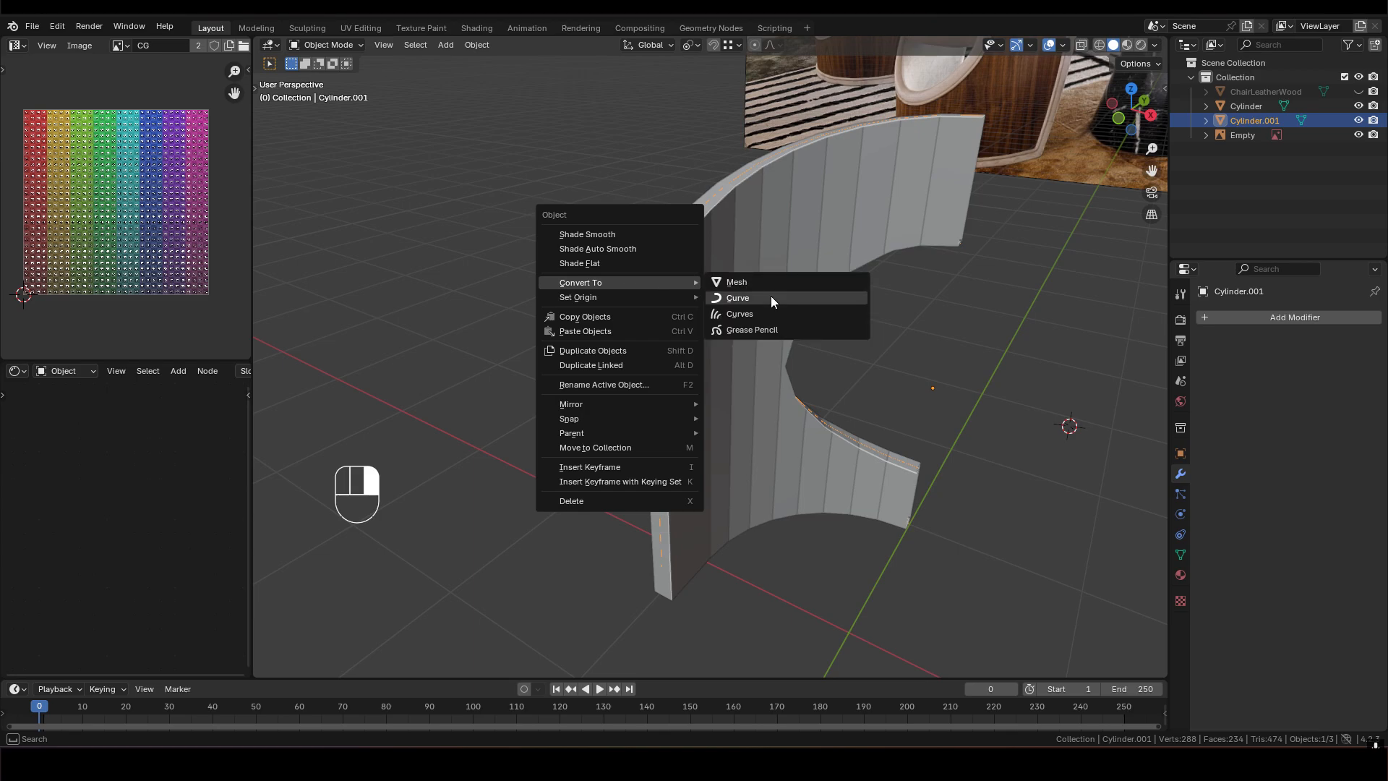
{"action": "key", "text": "ctrl+a"}
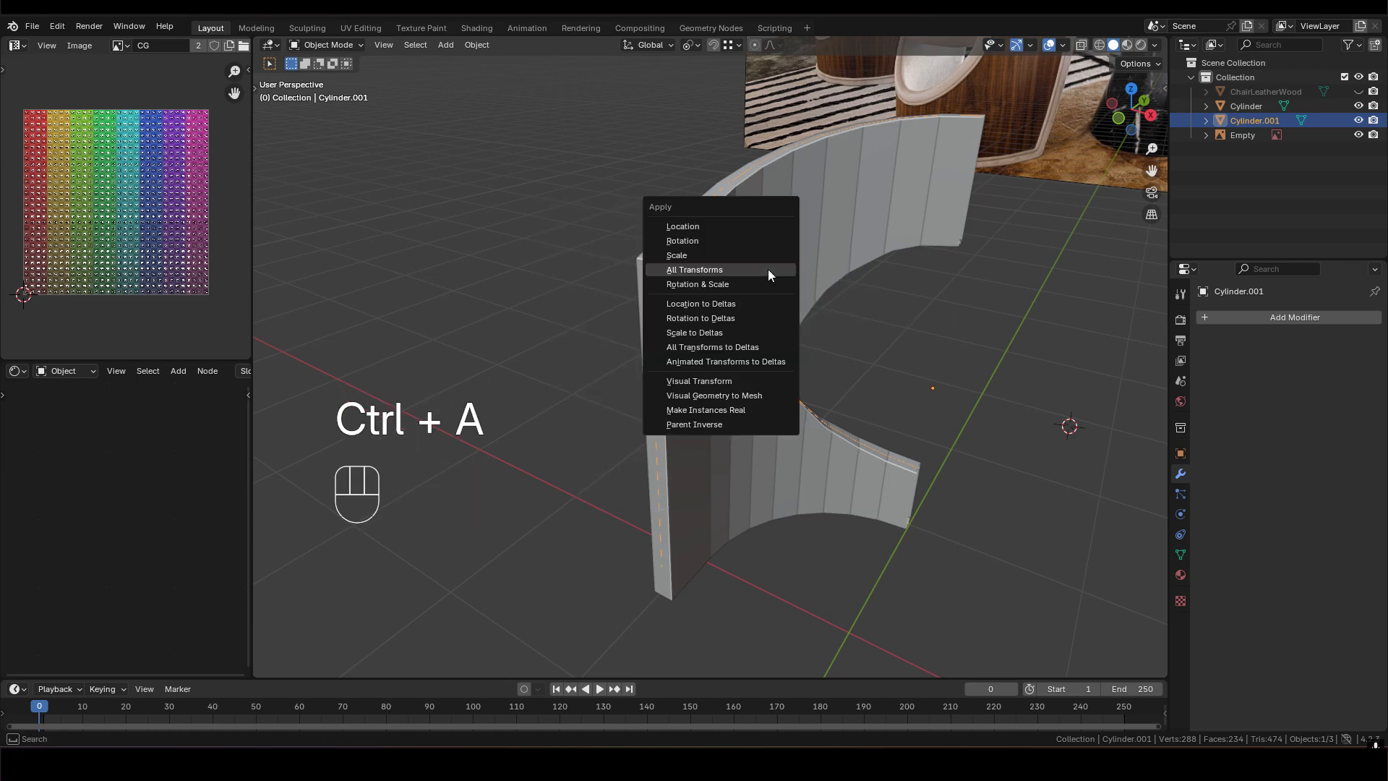
{"action": "left_click", "coordinate": [694, 272]}
{"action": "right_click", "coordinate": [657, 246]}
{"action": "mouse_move", "coordinate": [588, 231]}
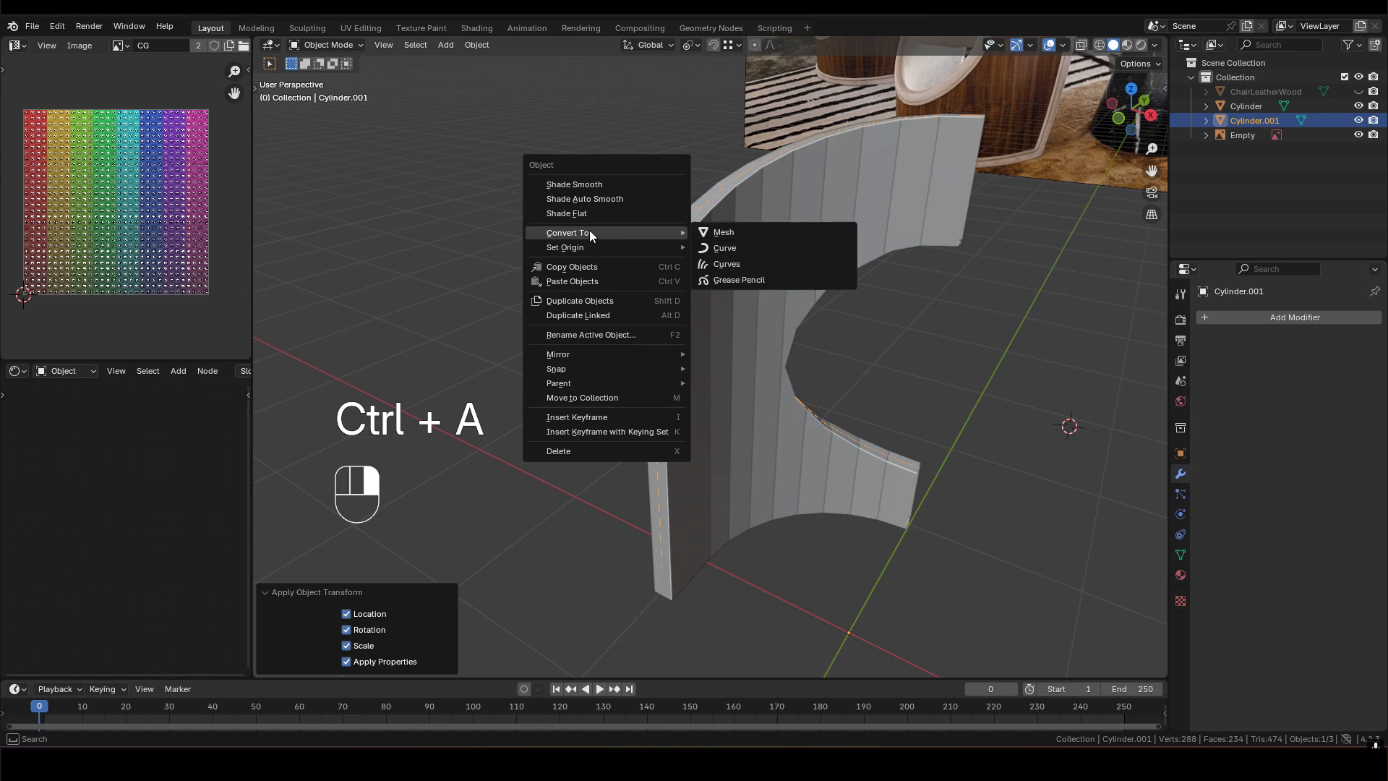
{"action": "left_click", "coordinate": [732, 247]}
{"action": "middle_click_drag", "start_coordinate": [766, 298], "coordinate": [770, 298], "text": "shift"}
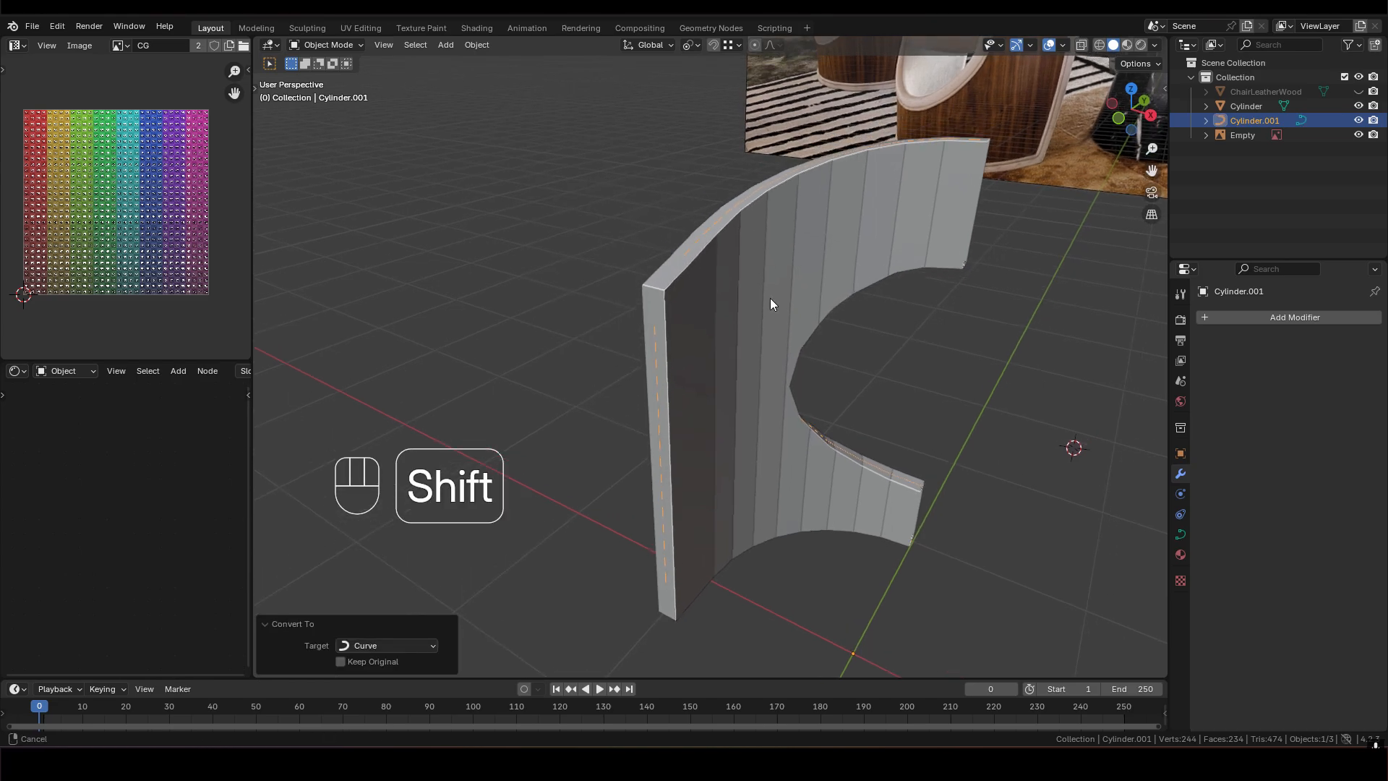
Give the rim curves a round bevel with a depth of 0.1 m to form tubing along the shell's edges
{"action": "left_click", "coordinate": [1180, 535]}
{"action": "scroll", "coordinate": [1250, 525], "scroll_direction": "down", "scroll_amount": 4}
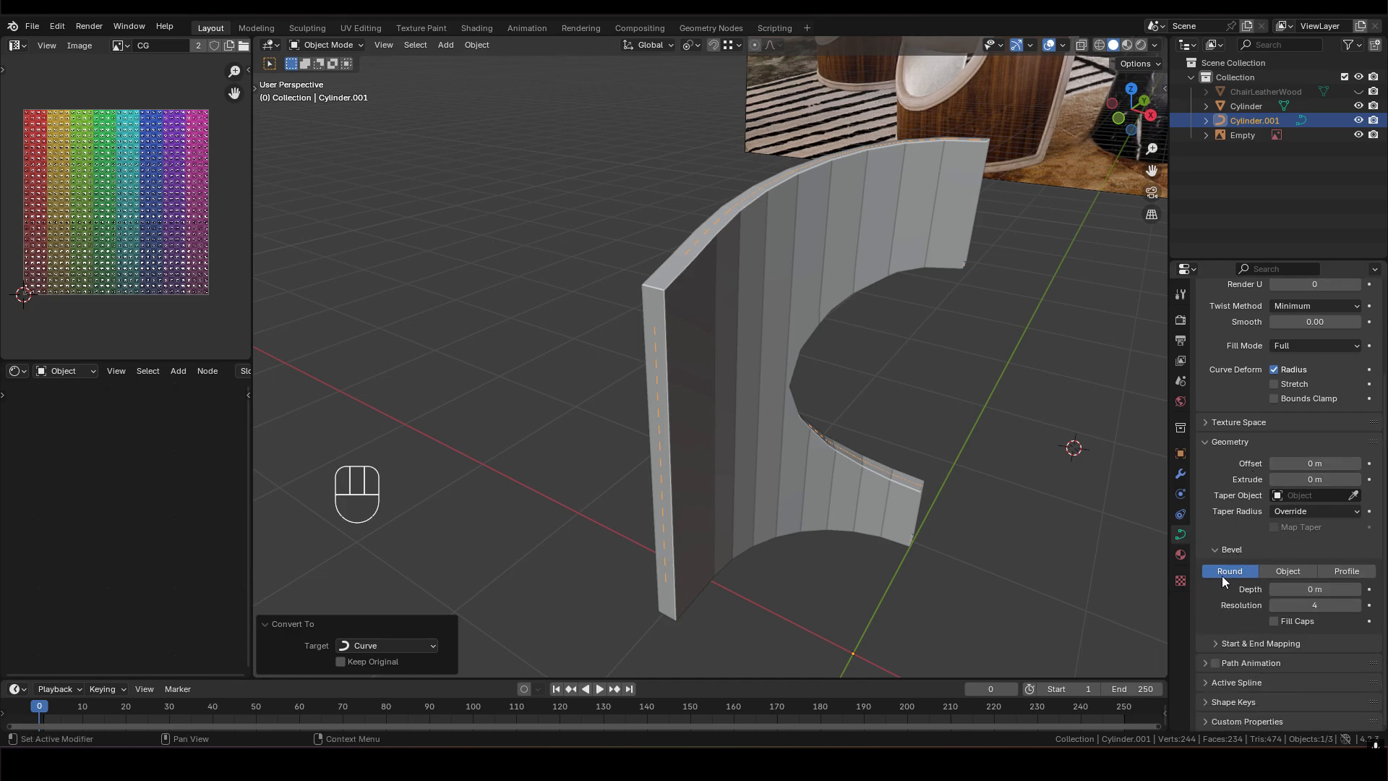
{"action": "left_click", "coordinate": [1356, 589]}
{"action": "left_click", "coordinate": [1355, 589]}
{"action": "left_click", "coordinate": [1356, 589]}
{"action": "left_click", "coordinate": [1356, 589]}
{"action": "left_click", "coordinate": [1356, 589]}
{"action": "left_click", "coordinate": [1355, 589]}
{"action": "left_click", "coordinate": [1356, 589]}
{"action": "left_click", "coordinate": [1356, 589]}
{"action": "scroll", "coordinate": [714, 215], "scroll_direction": "up", "scroll_amount": 3}
{"action": "middle_click_drag", "start_coordinate": [714, 215], "coordinate": [764, 258], "text": "shift"}
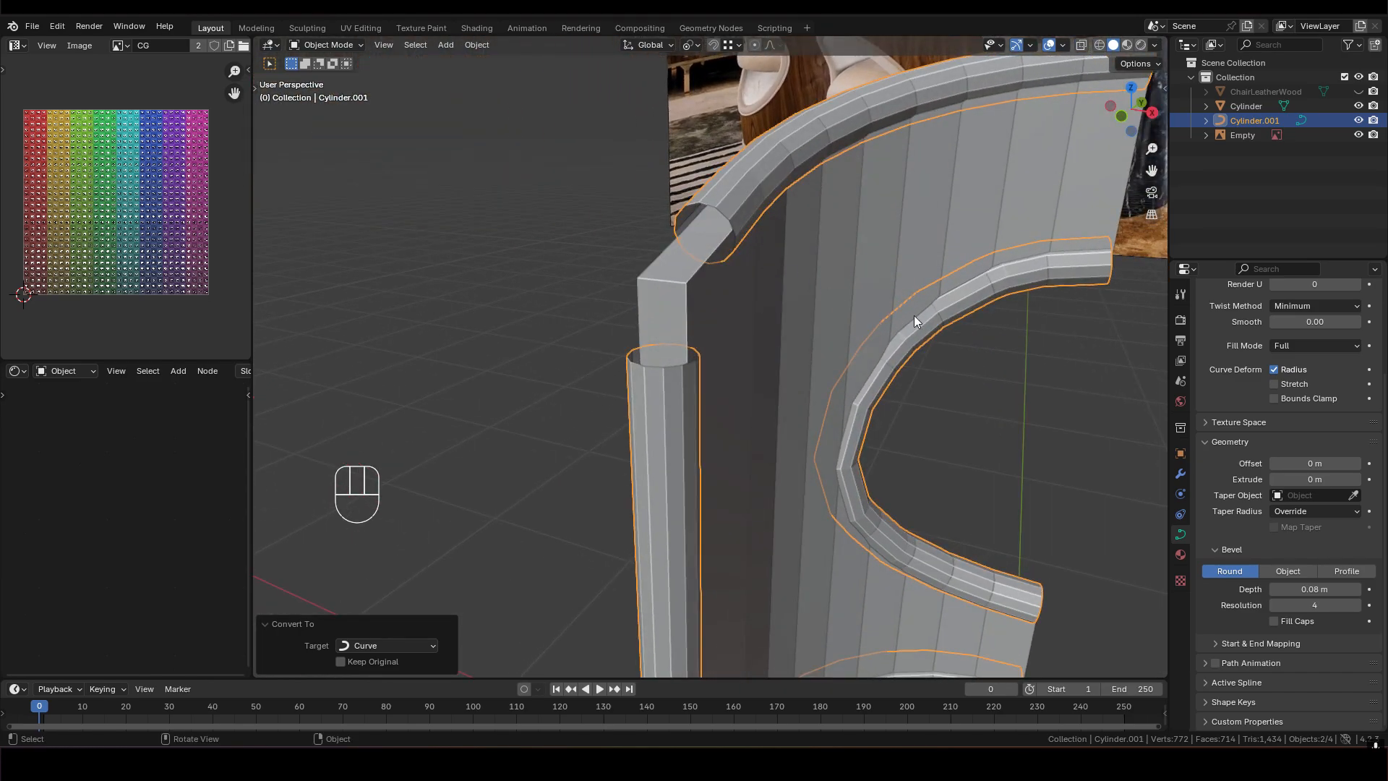
{"action": "left_click", "coordinate": [1356, 589]}
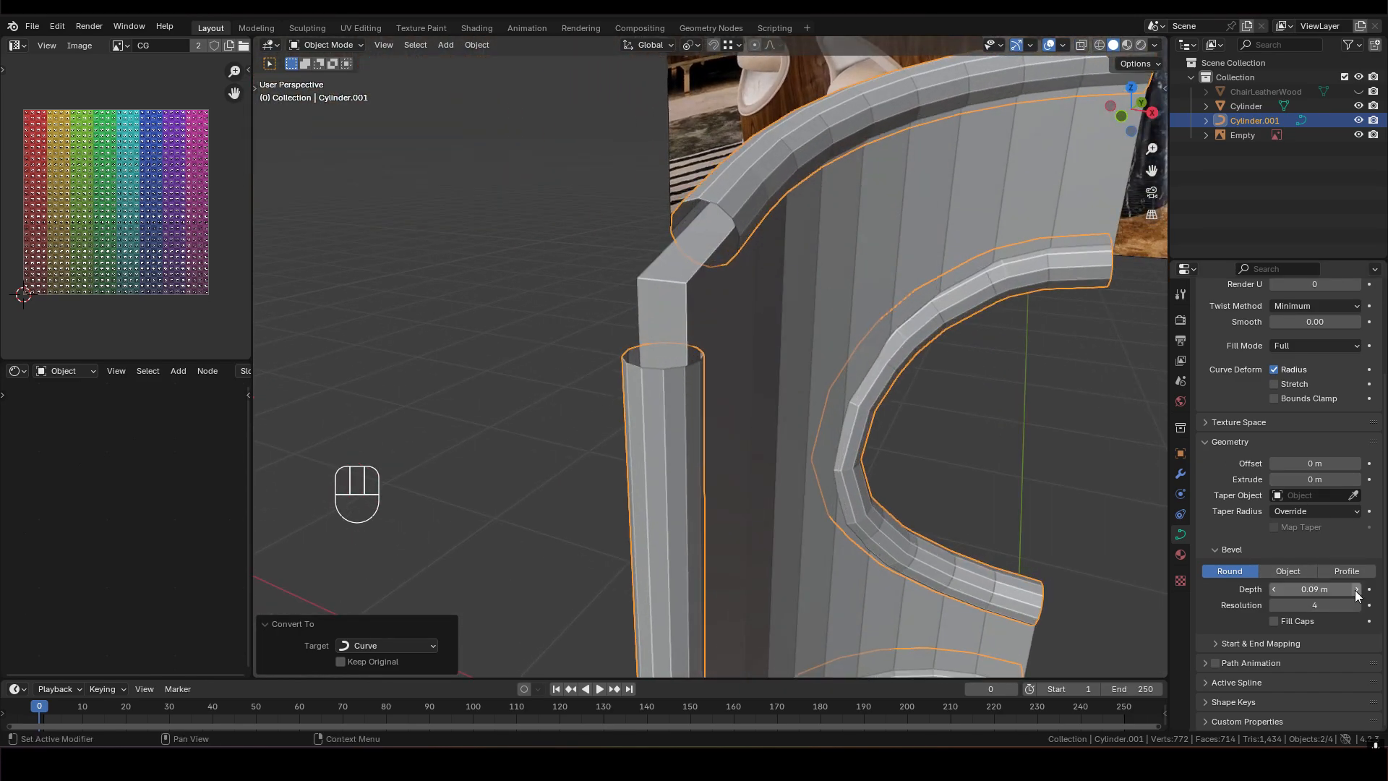
{"action": "left_click", "coordinate": [1356, 589]}
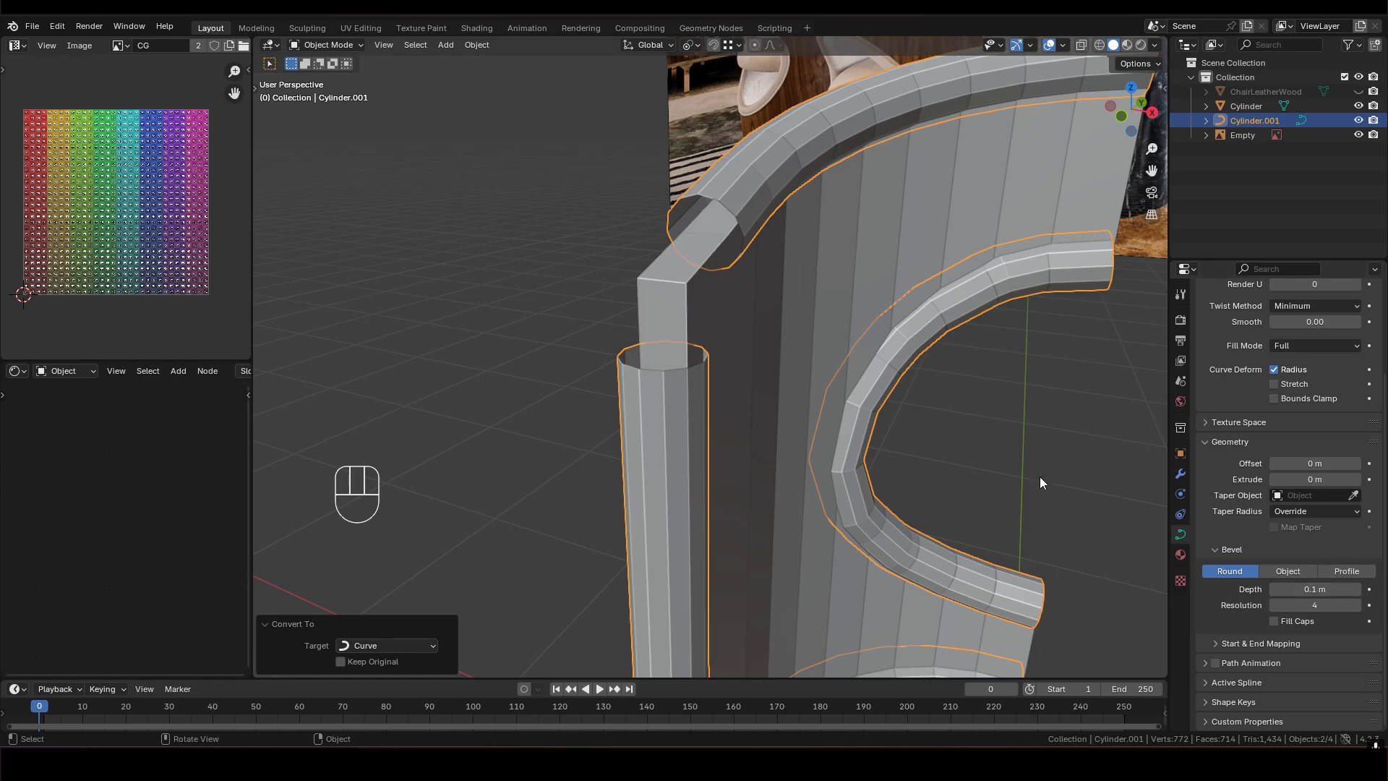
Set the rim tubing's bevel resolution to 2
{"action": "middle_click_drag", "start_coordinate": [1040, 483], "coordinate": [723, 291], "text": "shift"}
{"action": "scroll", "coordinate": [716, 217], "scroll_direction": "up", "scroll_amount": 2}
{"action": "middle_click_drag", "start_coordinate": [711, 202], "coordinate": [752, 321], "text": "shift"}
{"action": "left_click", "coordinate": [1275, 605]}
{"action": "left_click", "coordinate": [1274, 605]}
Convert the bevelled rim curves back to a mesh
{"action": "middle_click_drag", "start_coordinate": [816, 217], "coordinate": [746, 249]}
{"action": "right_click", "coordinate": [746, 250]}
{"action": "mouse_move", "coordinate": [746, 249]}
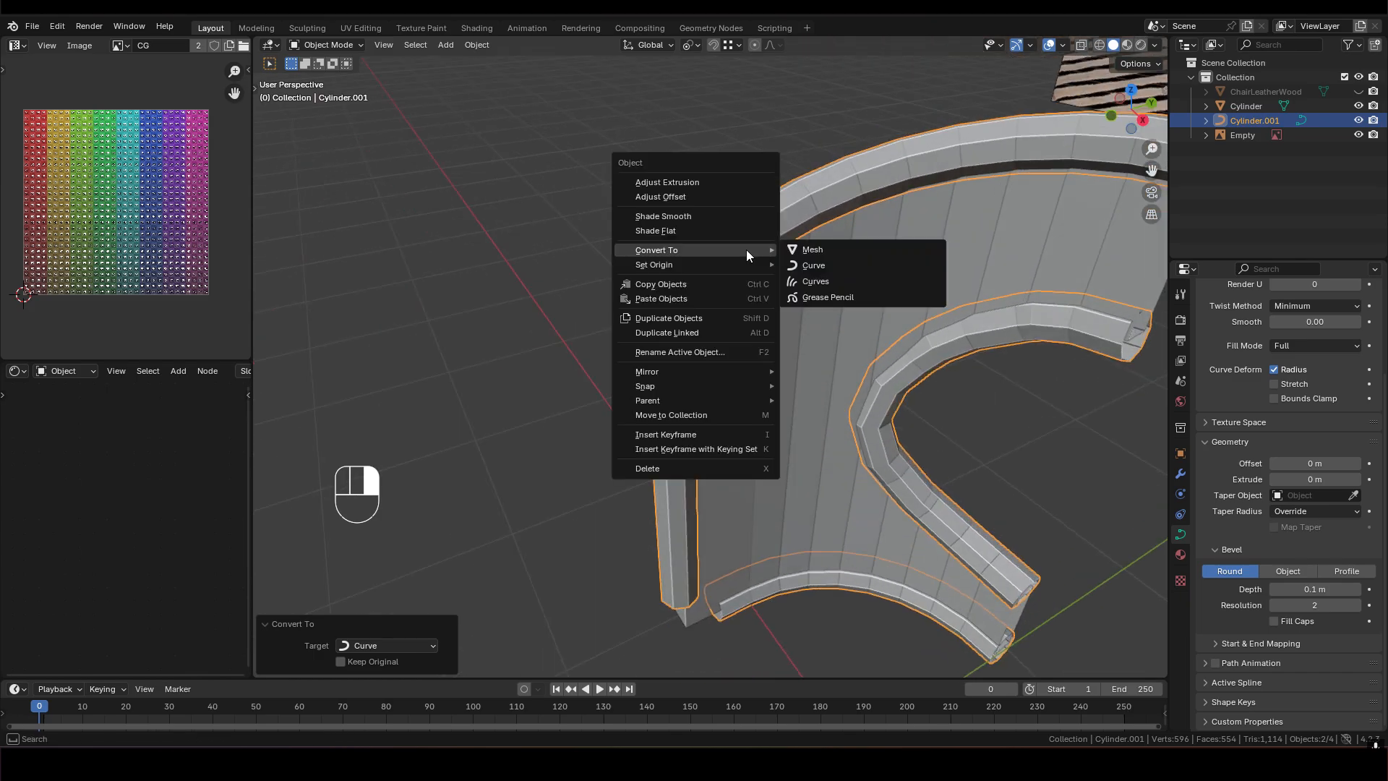
{"action": "left_click", "coordinate": [845, 249]}
Select the open end loops of the upper and front rim tubes and bridge them at the shell's upper front corner
{"action": "scroll", "coordinate": [739, 246], "scroll_direction": "up", "scroll_amount": 1}
{"action": "middle_click_drag", "start_coordinate": [738, 246], "coordinate": [750, 322], "text": "shift"}
{"action": "middle_click_drag", "start_coordinate": [750, 322], "coordinate": [765, 273], "text": "shift"}
{"action": "mouse_move", "coordinate": [764, 273]}
{"action": "middle_mouse_down"}
{"action": "mouse_move", "coordinate": [770, 301]}
{"action": "mouse_move", "coordinate": [768, 288]}
{"action": "middle_mouse_up"}
{"action": "key", "text": "Tab"}
{"action": "scroll", "coordinate": [768, 287], "scroll_direction": "up", "scroll_amount": 2}
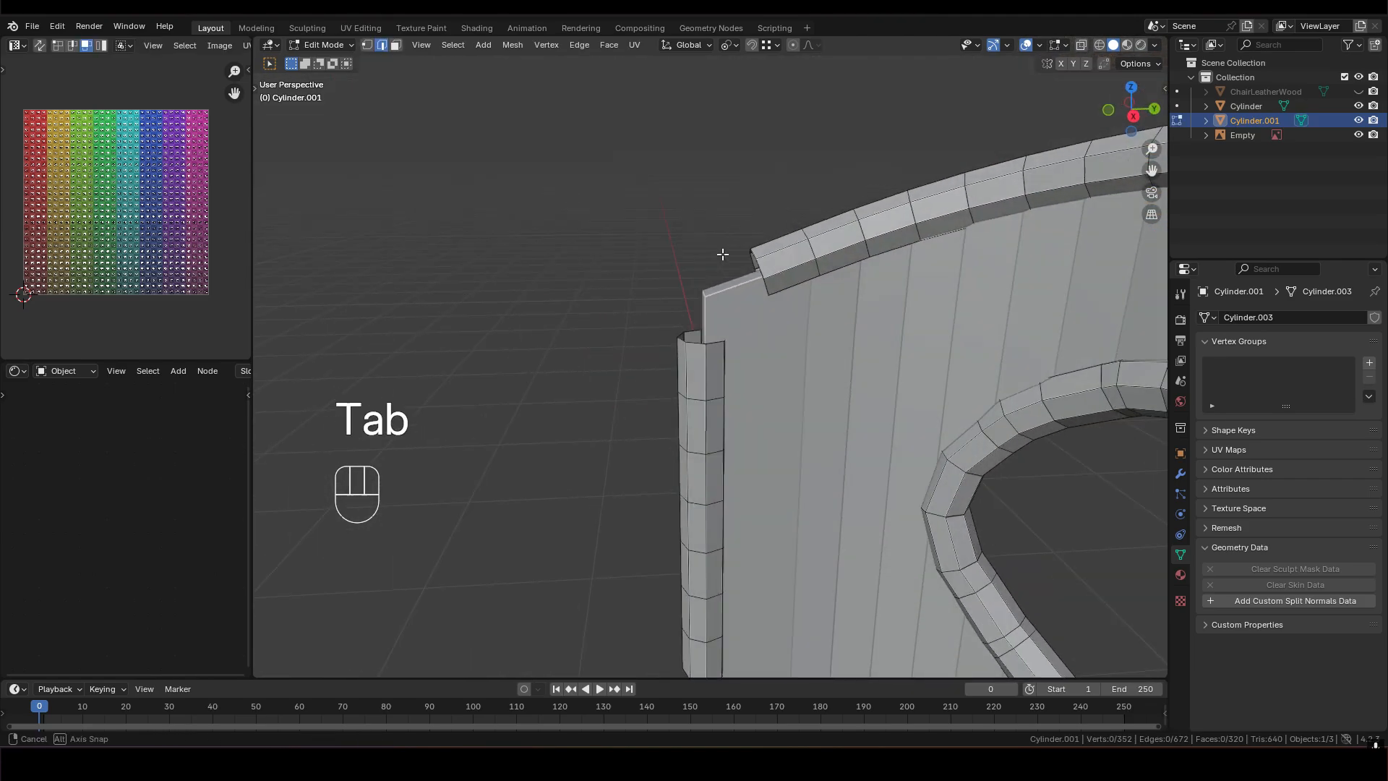
{"action": "key", "text": "2"}
{"action": "left_click", "coordinate": [759, 265], "text": "alt+shift"}
{"action": "middle_click_drag", "start_coordinate": [759, 264], "coordinate": [720, 374]}
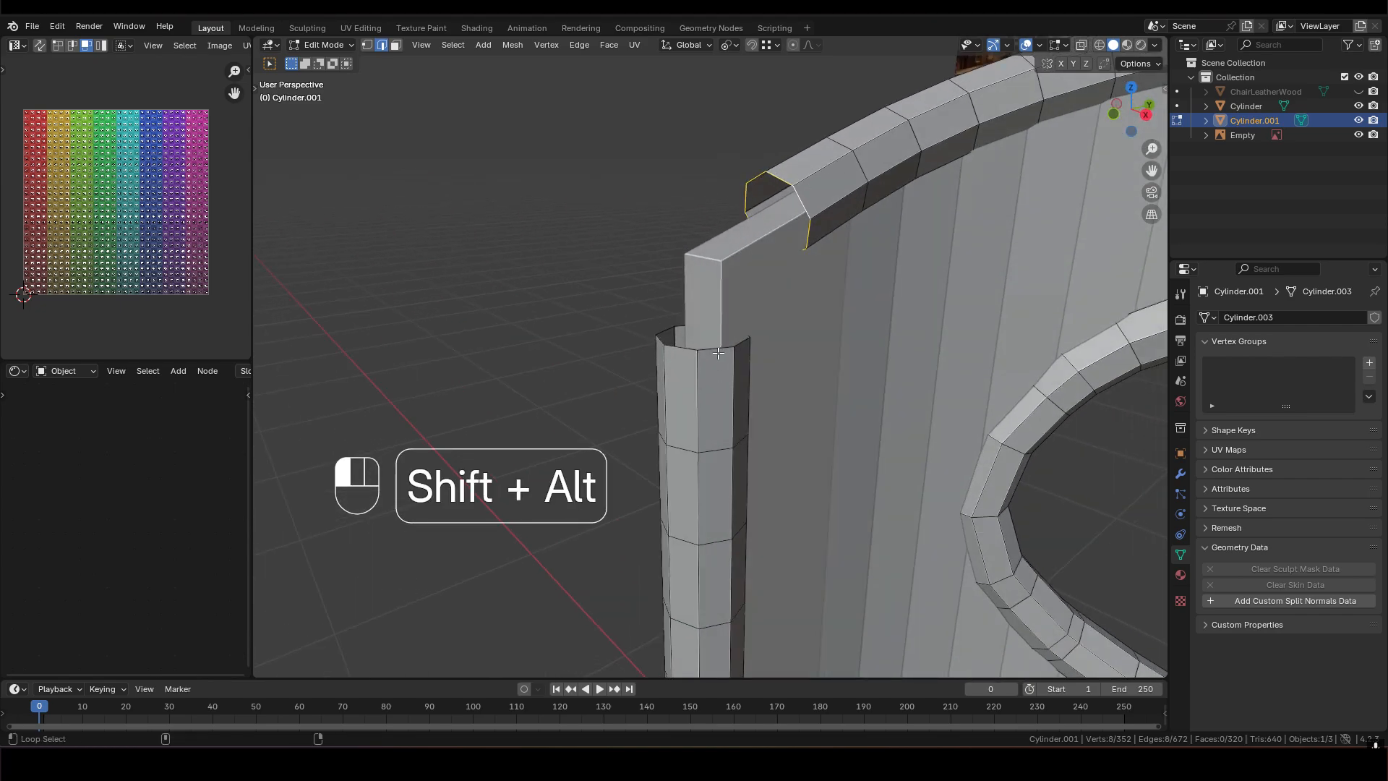
{"action": "left_click", "coordinate": [717, 353], "text": "alt+shift"}
{"action": "right_click", "coordinate": [804, 273]}
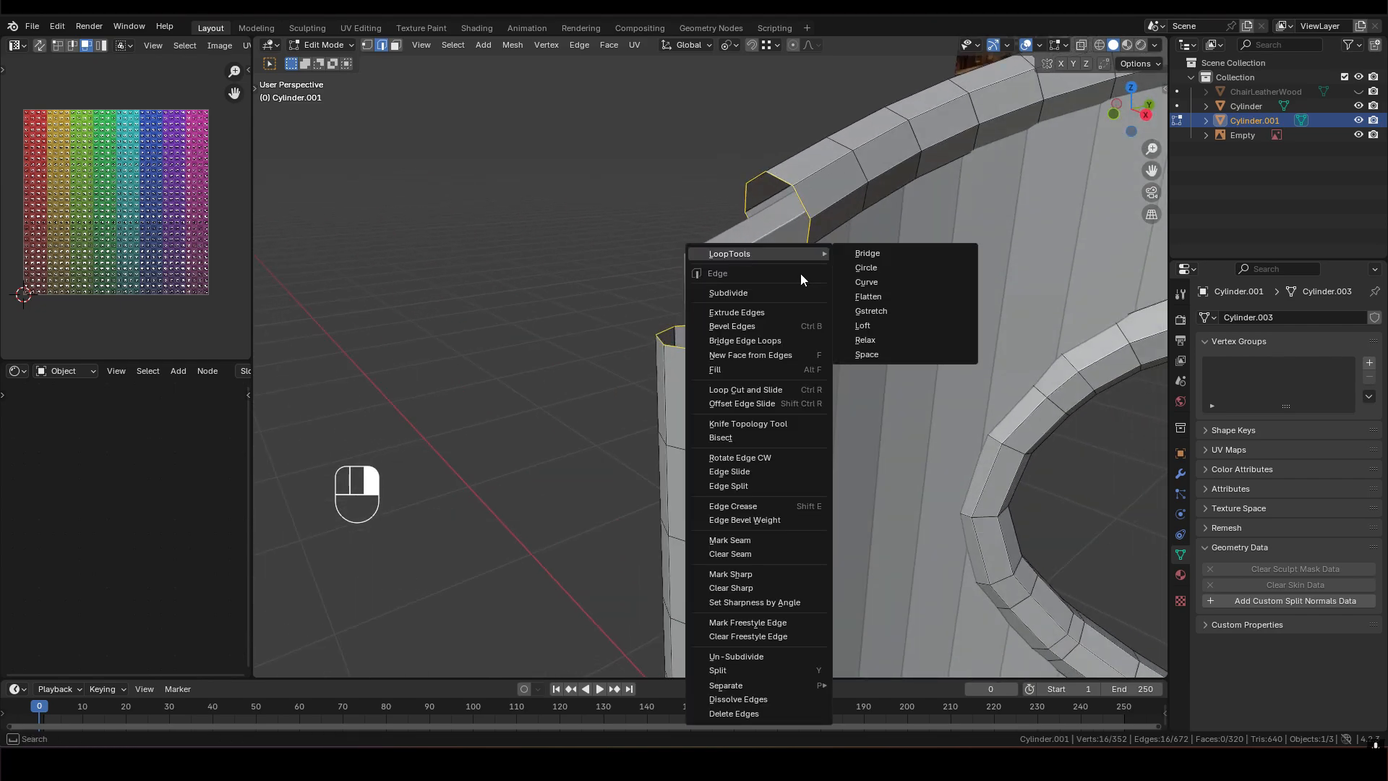
{"action": "left_click", "coordinate": [740, 341]}
Round the upper corner bridge with 3 cuts and a smoothness of 0.7
{"action": "middle_click_drag", "start_coordinate": [765, 358], "coordinate": [724, 361]}
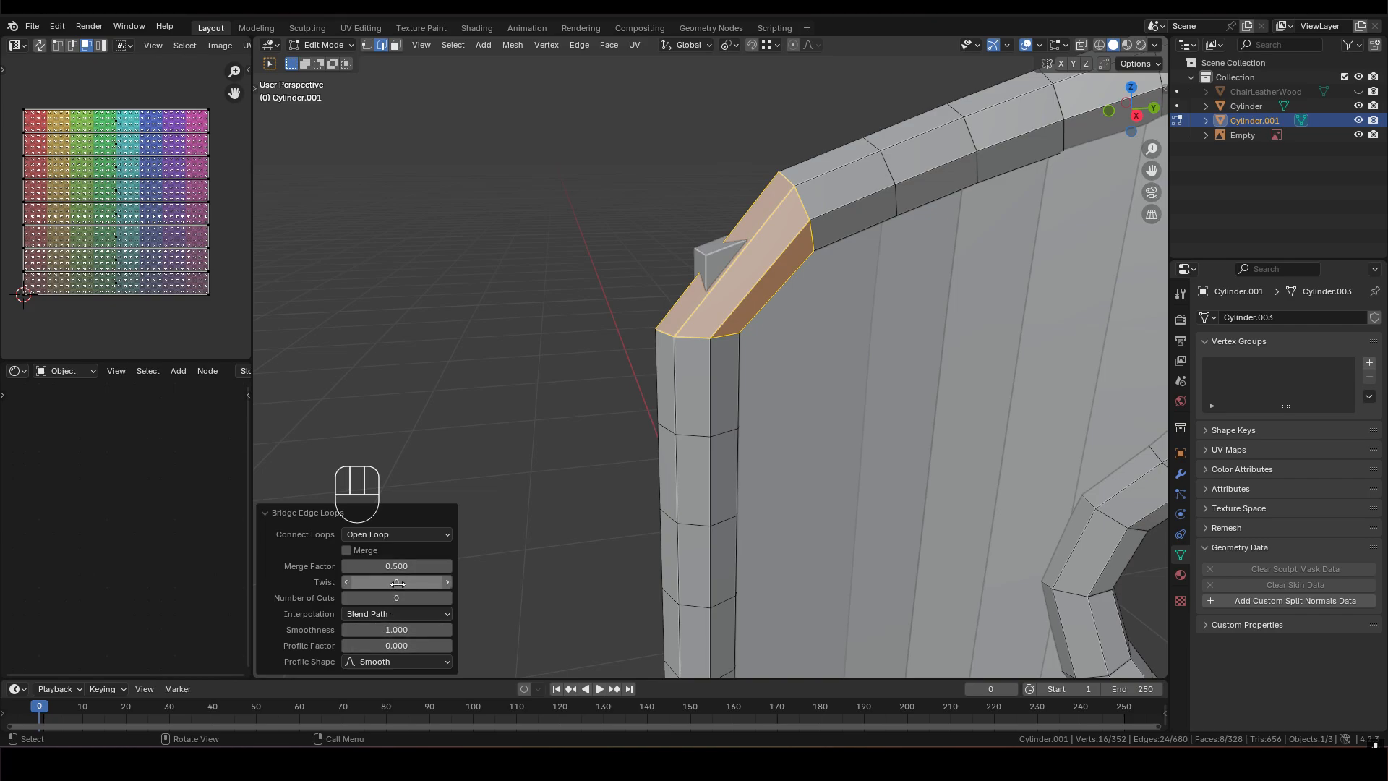
{"action": "left_click", "coordinate": [448, 597]}
{"action": "left_click", "coordinate": [449, 597]}
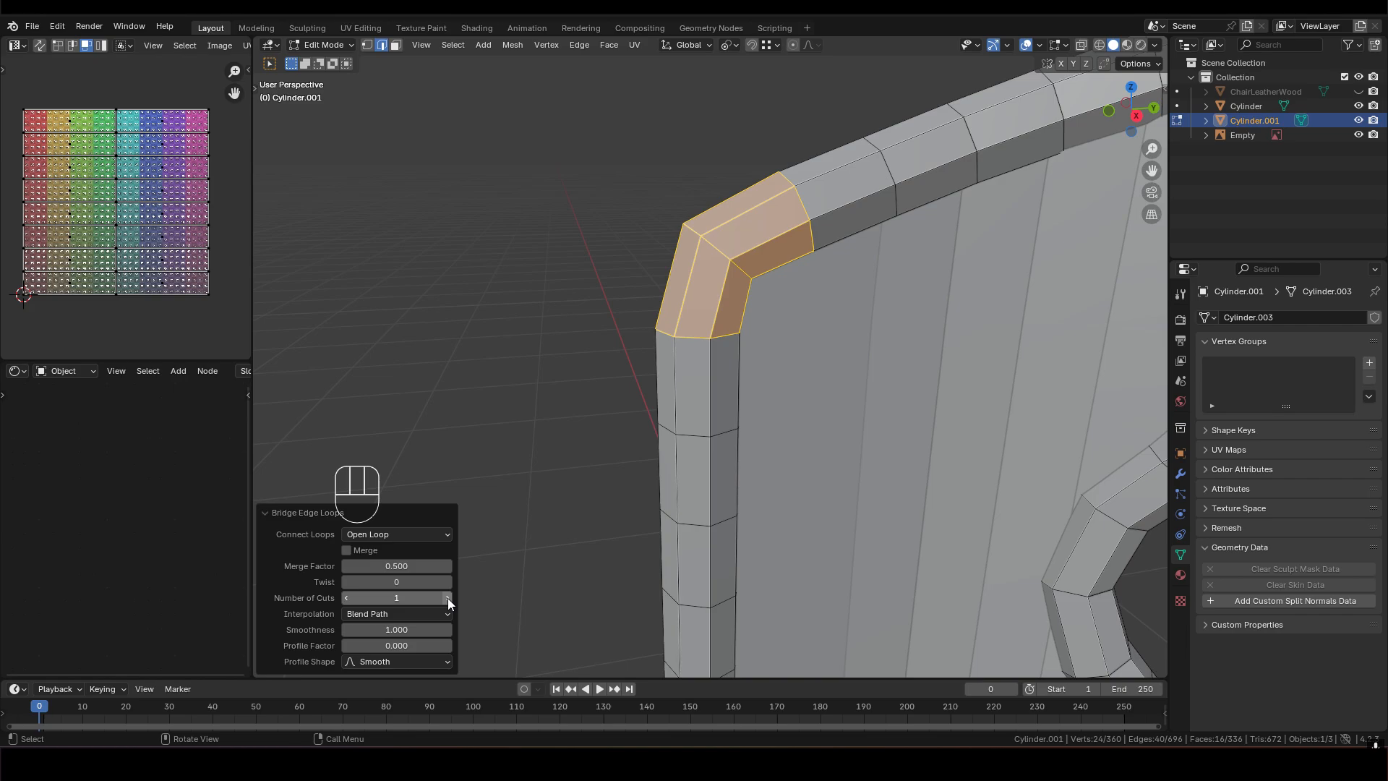
{"action": "left_click", "coordinate": [448, 597]}
{"action": "middle_click_drag", "start_coordinate": [876, 364], "coordinate": [773, 300]}
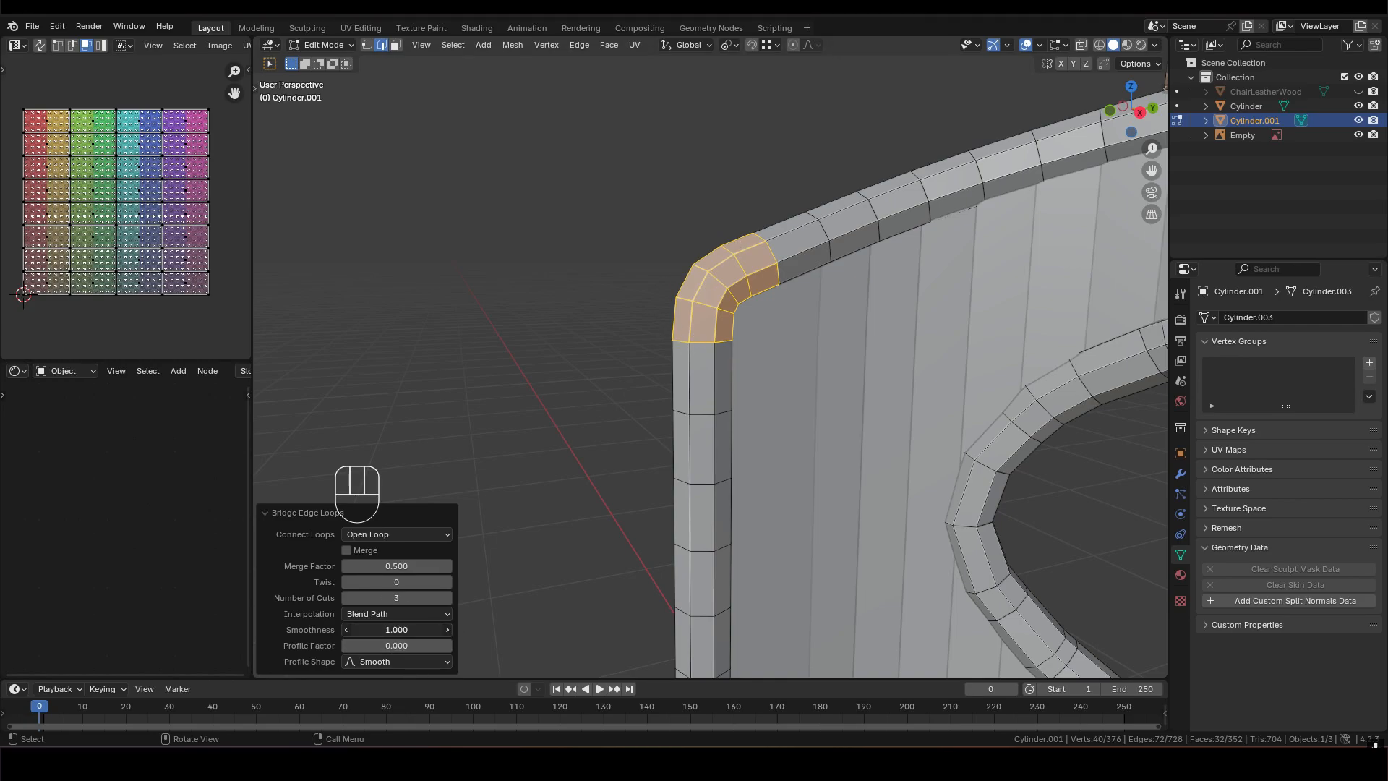
{"action": "left_click_drag", "start_coordinate": [396, 629], "coordinate": [428, 629]}
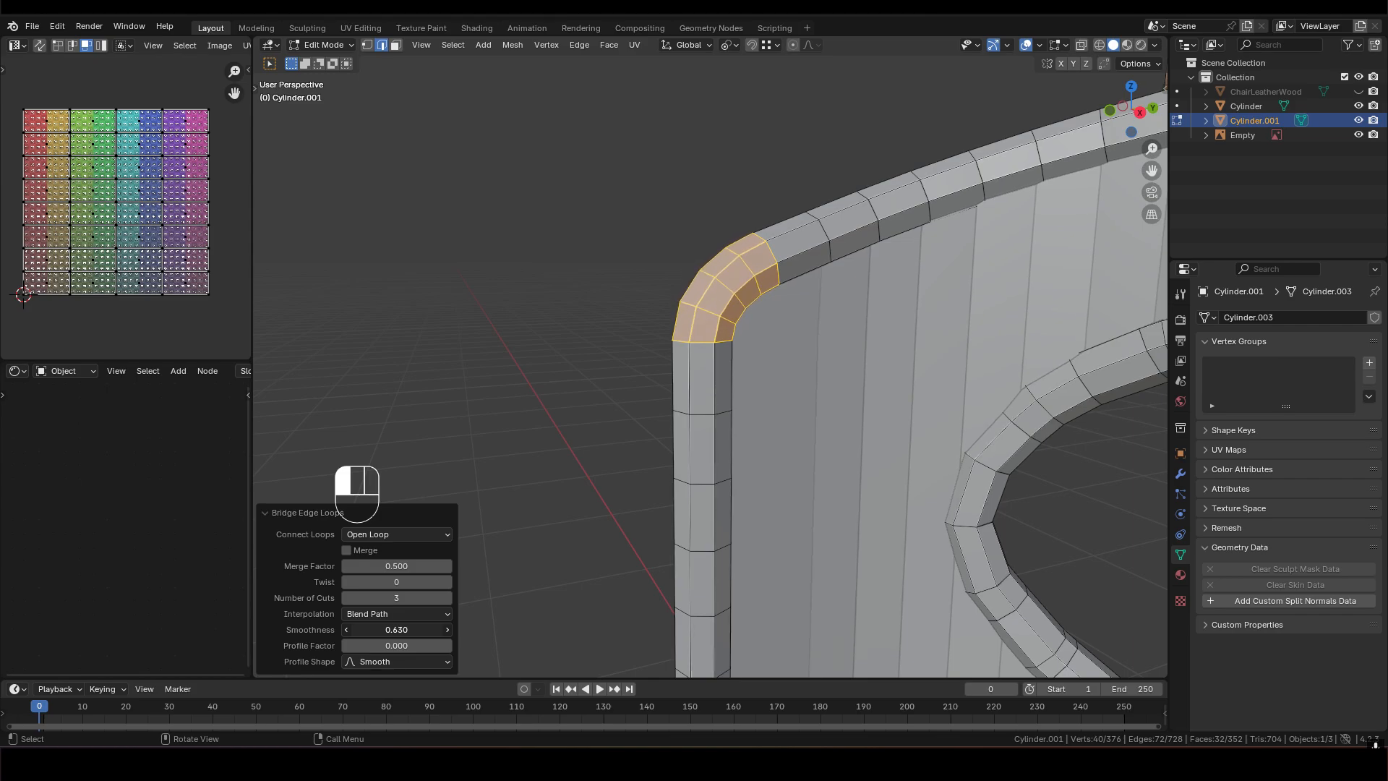
{"action": "left_click", "coordinate": [422, 634]}
{"action": "key", "text": "BackSpace"}
{"action": "type", "text": "7"}
{"action": "key", "text": "Return"}
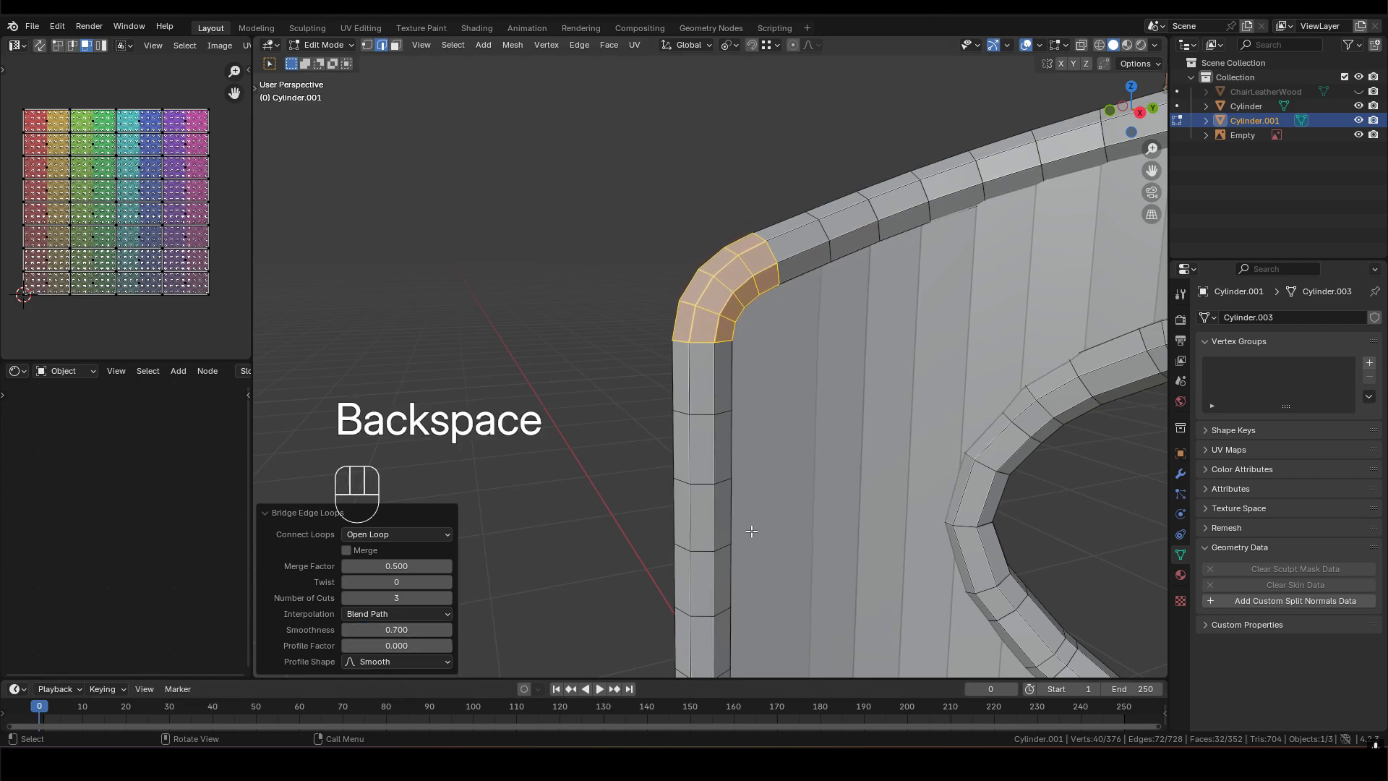
Select the open end loops of the front and lower rim tubes and bridge them at the shell's lower front corner
{"action": "scroll", "coordinate": [736, 394], "scroll_direction": "down", "scroll_amount": 3}
{"action": "middle_click_drag", "start_coordinate": [735, 394], "coordinate": [795, 383]}
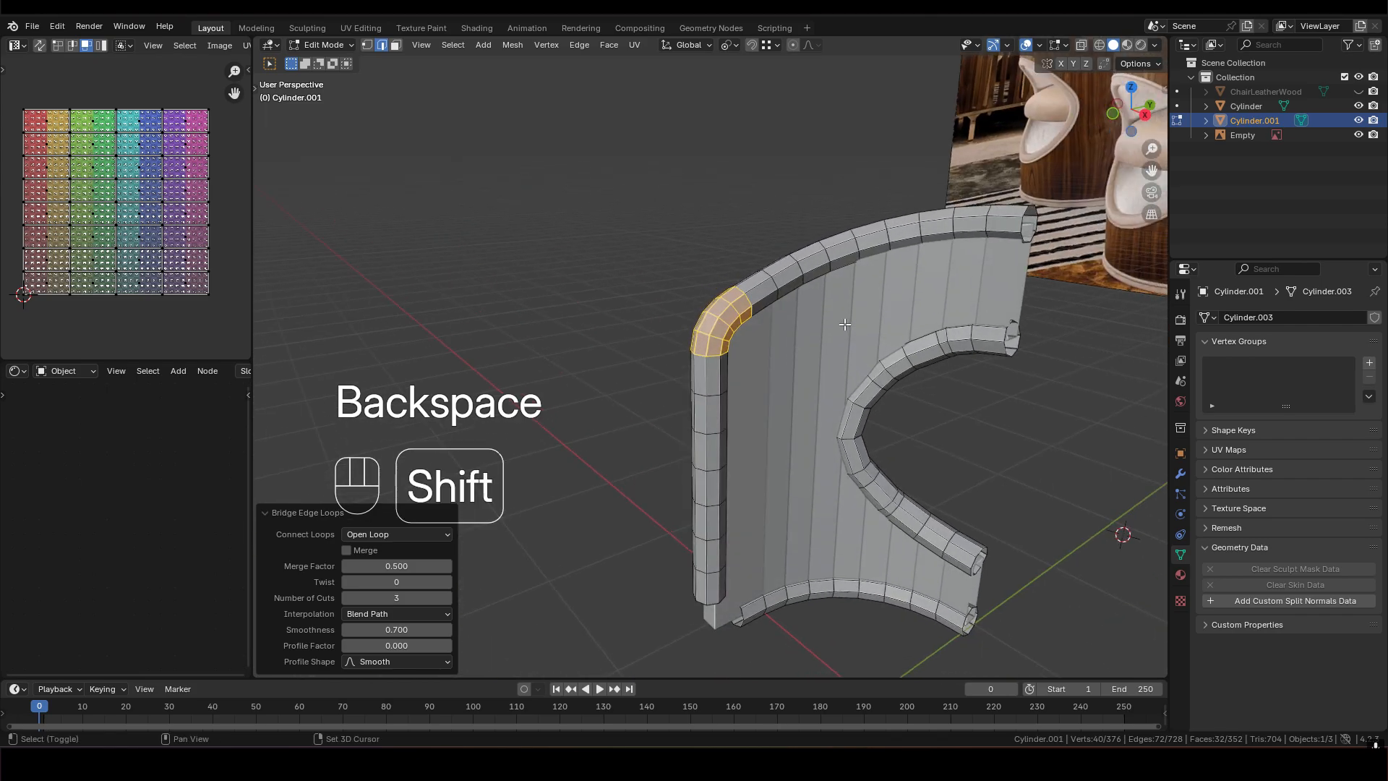
{"action": "middle_click_drag", "start_coordinate": [843, 322], "coordinate": [872, 153], "text": "shift"}
{"action": "middle_click_drag", "start_coordinate": [731, 389], "coordinate": [743, 312], "text": "shift"}
{"action": "scroll", "coordinate": [751, 290], "scroll_direction": "up", "scroll_amount": 3}
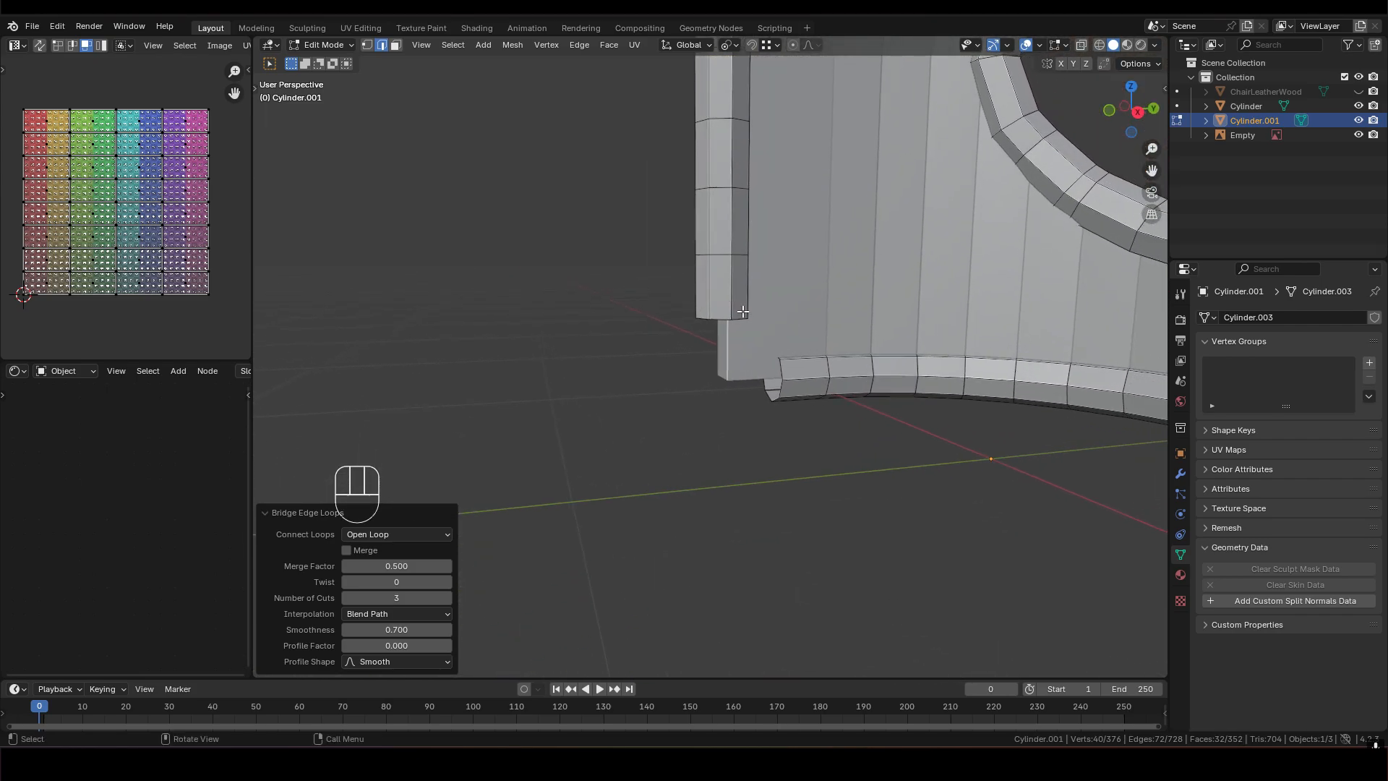
{"action": "left_click", "coordinate": [784, 367]}
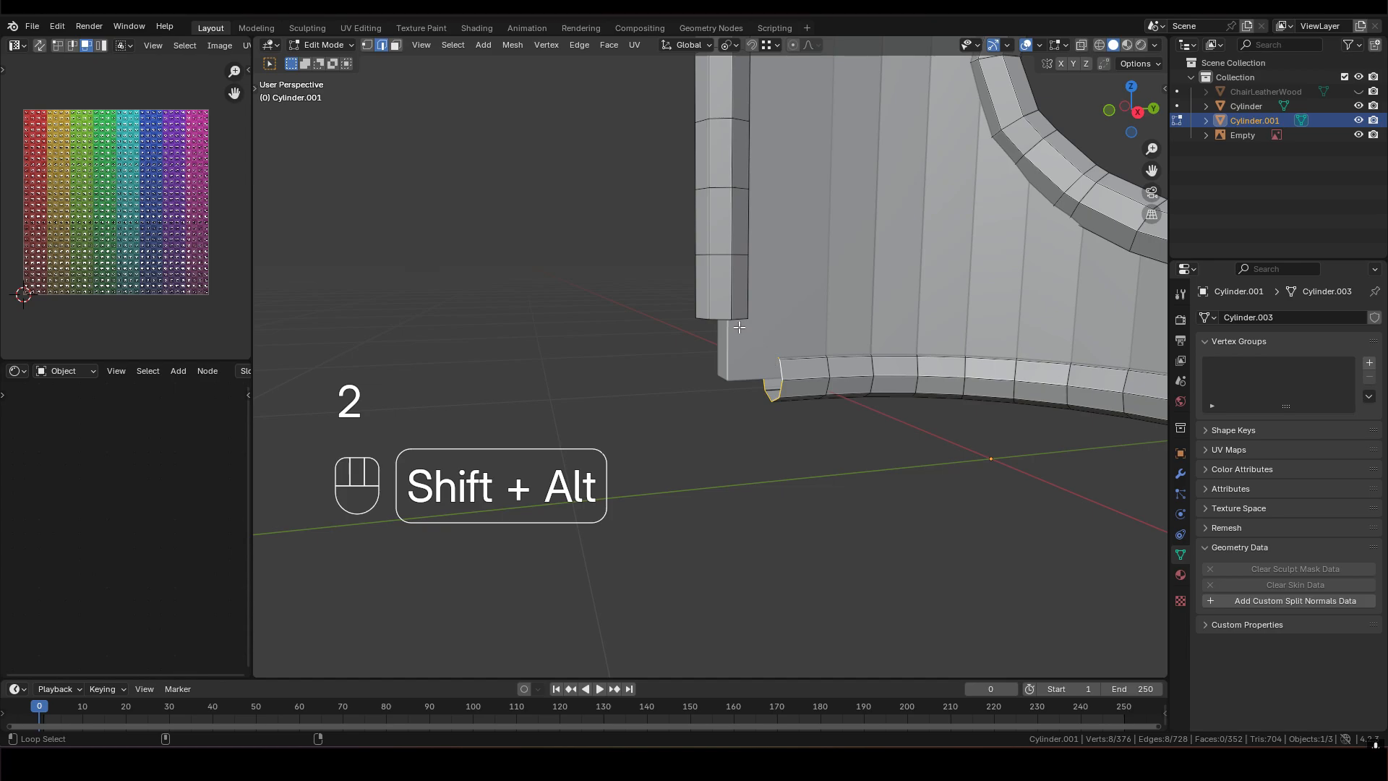
{"action": "right_click", "coordinate": [789, 326]}
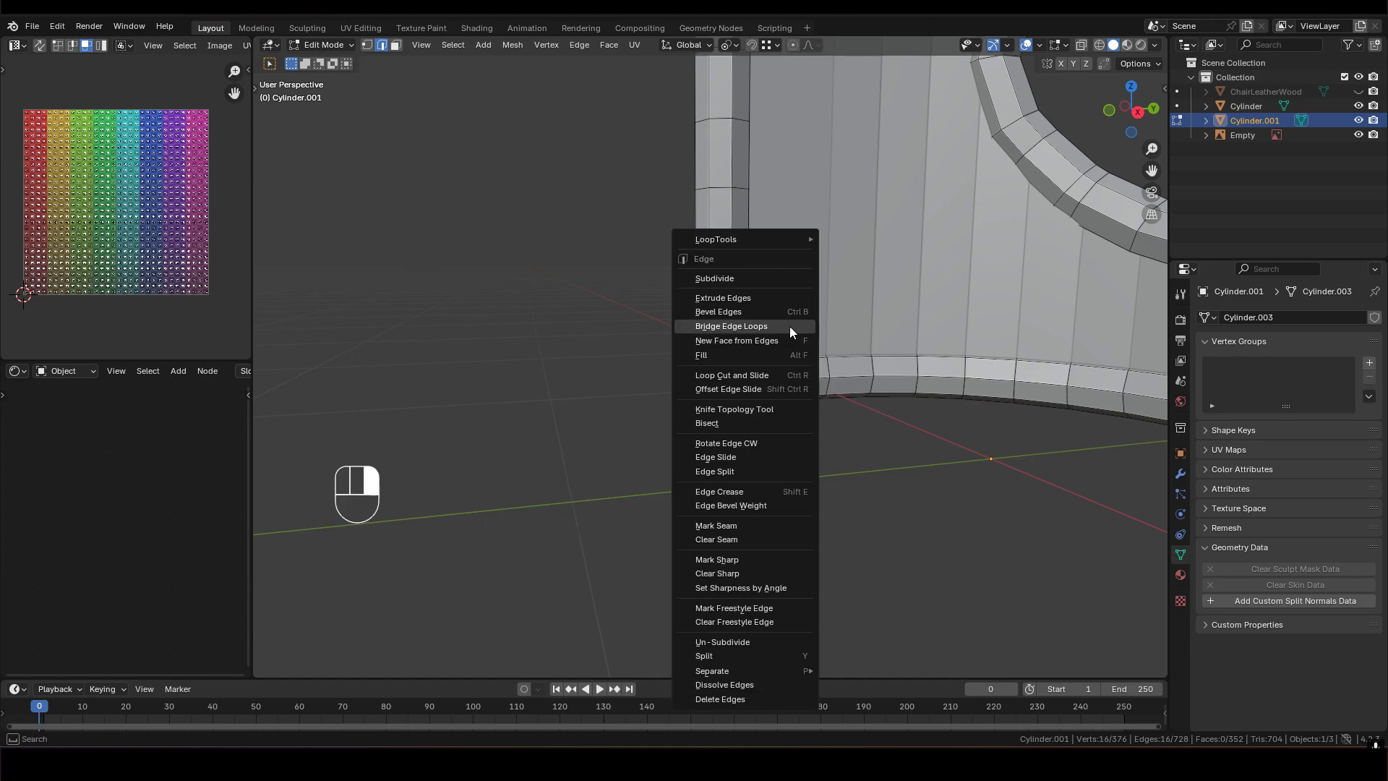
{"action": "left_click", "coordinate": [722, 327]}
Round the lower corner bridge with 3 cuts and a smoothness of 0.75
{"action": "middle_click_drag", "start_coordinate": [549, 506], "coordinate": [488, 505], "text": "shift"}
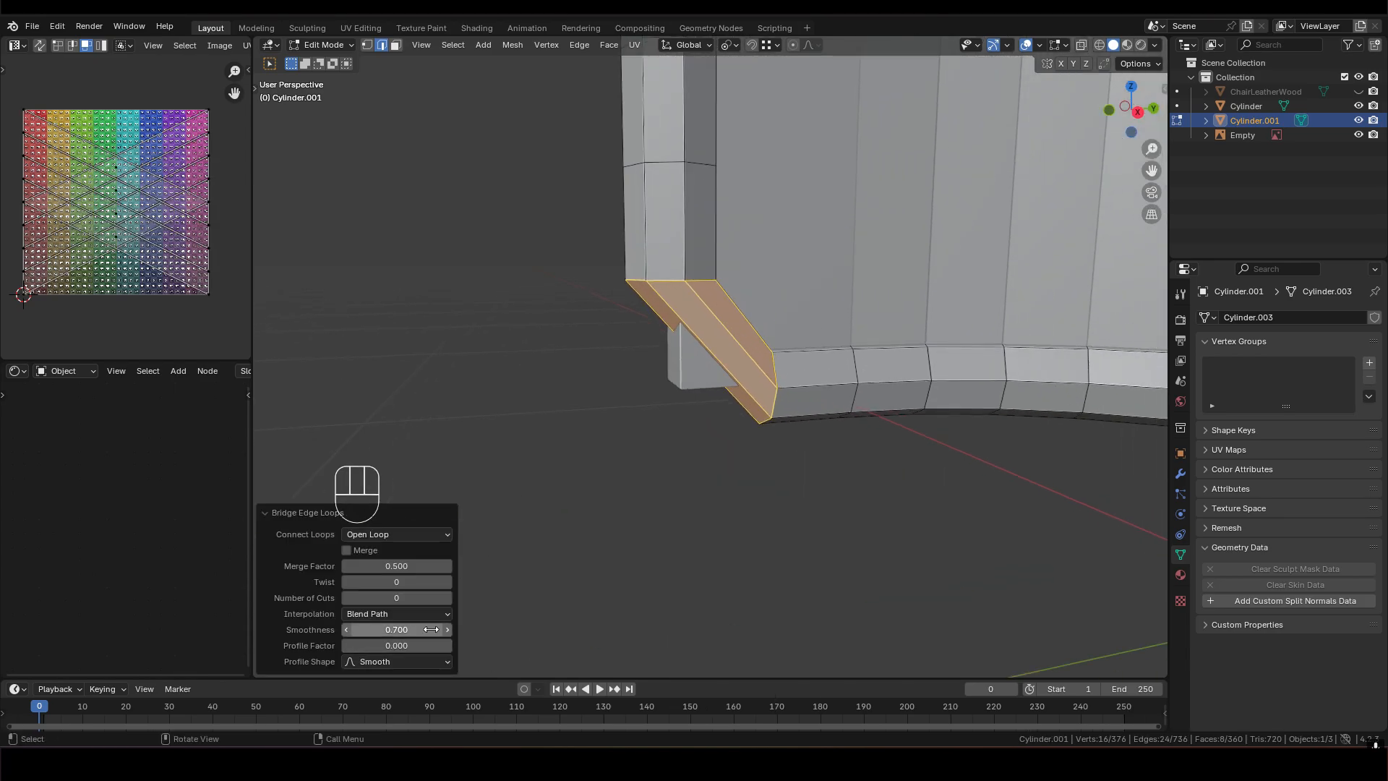
{"action": "left_click", "coordinate": [447, 598]}
{"action": "left_click", "coordinate": [447, 597]}
{"action": "left_click", "coordinate": [447, 597]}
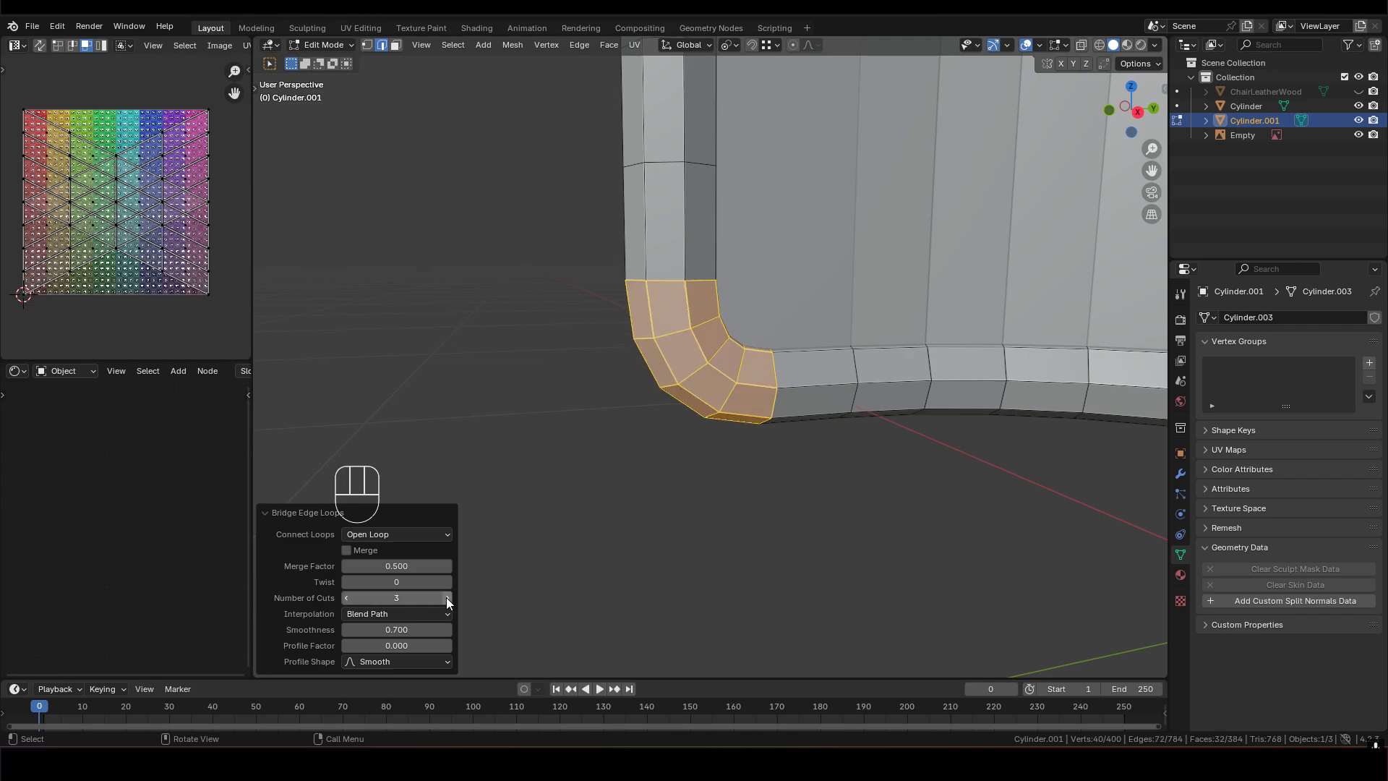
{"action": "mouse_move", "coordinate": [396, 629]}
{"action": "left_mouse_down"}
{"action": "mouse_move", "coordinate": [452, 630]}
{"action": "mouse_move", "coordinate": [422, 629]}
{"action": "left_mouse_up"}
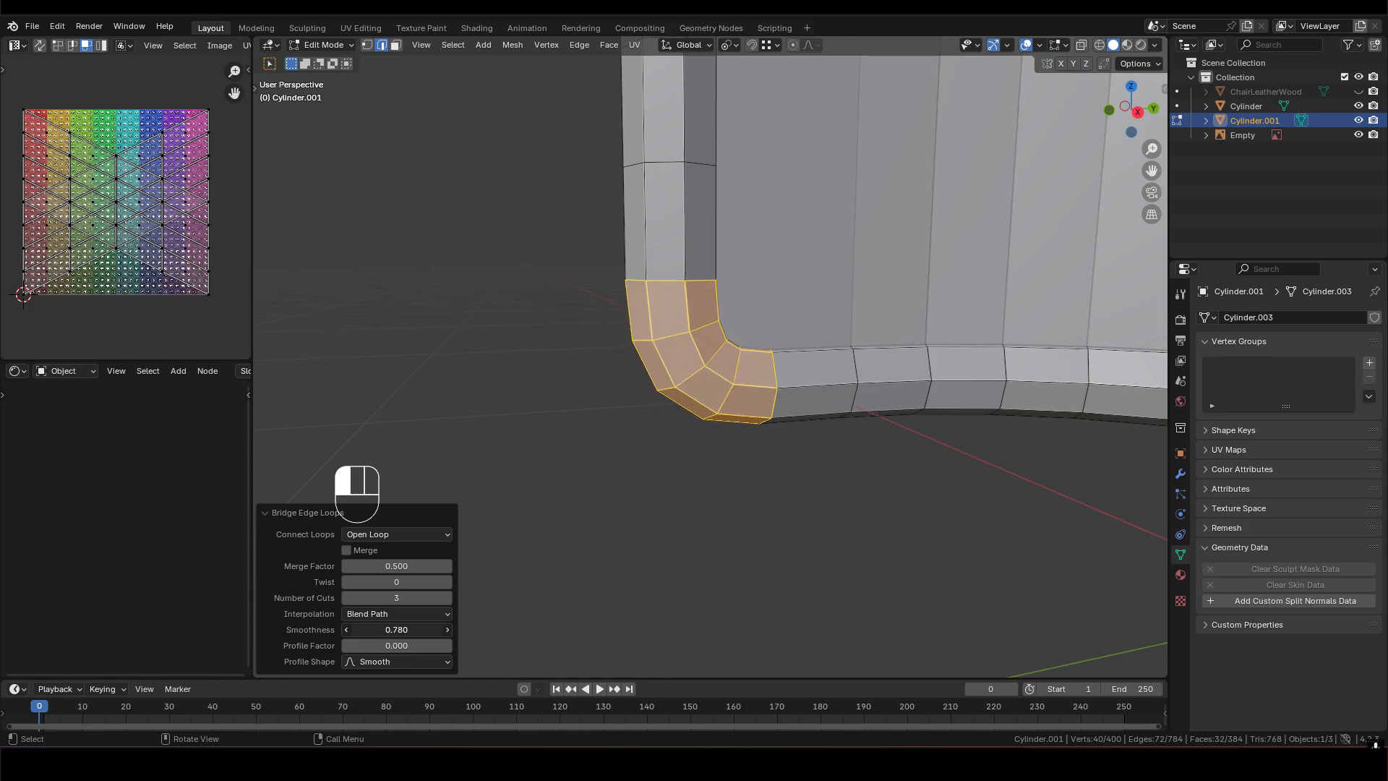
{"action": "left_click", "coordinate": [407, 629]}
{"action": "key", "text": "Return"}
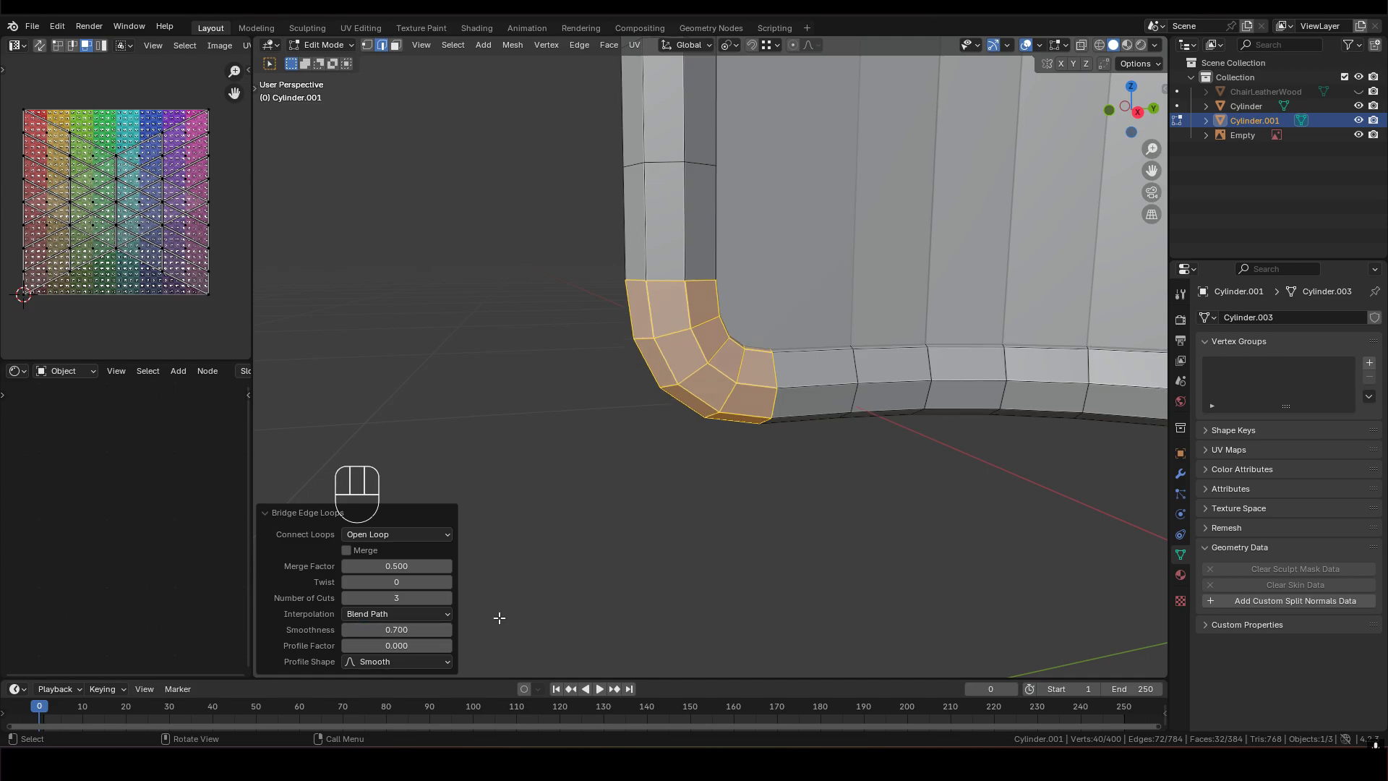
{"action": "mouse_move", "coordinate": [800, 289]}
{"action": "middle_mouse_down"}
{"action": "mouse_move", "coordinate": [750, 350]}
{"action": "mouse_move", "coordinate": [787, 307]}
{"action": "middle_mouse_up"}
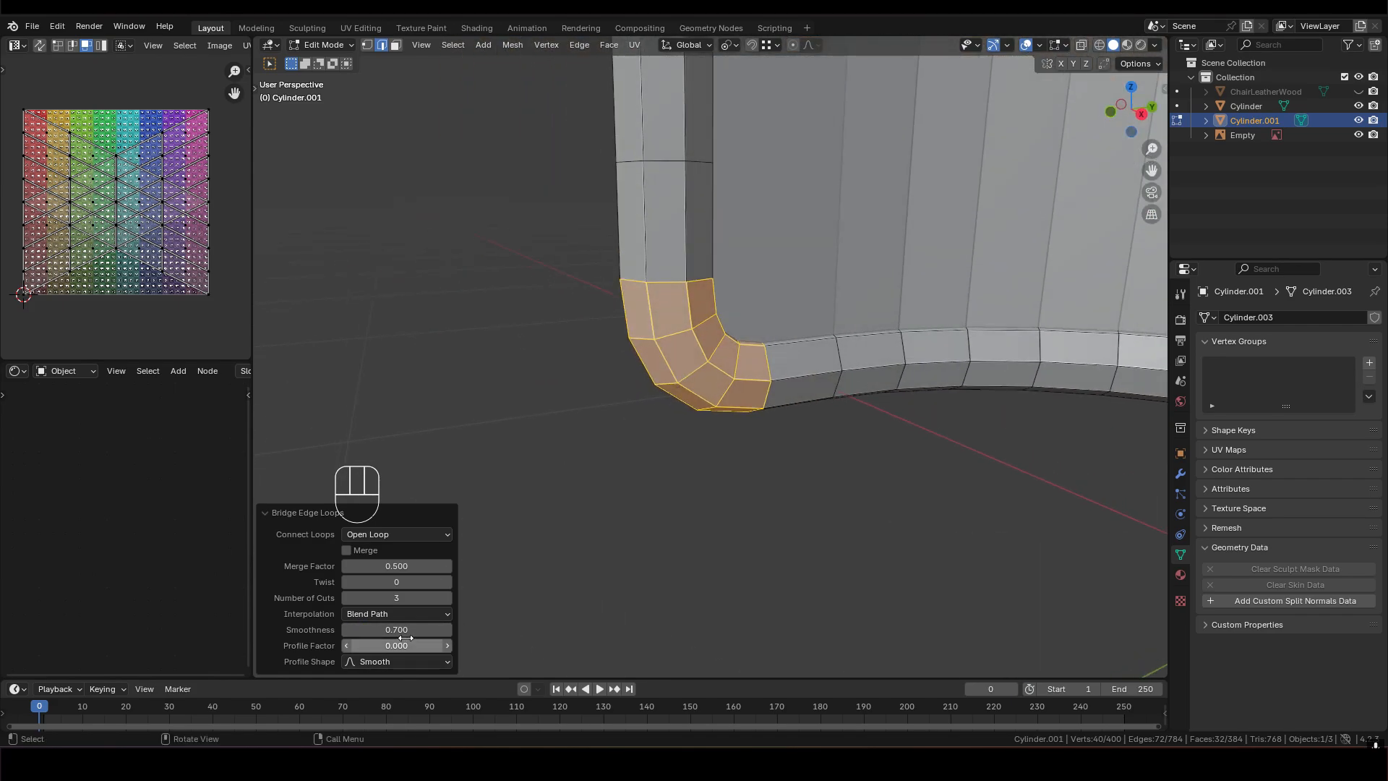
{"action": "left_click", "coordinate": [407, 630]}
{"action": "type", "text": "0.75"}
{"action": "key", "text": "Return"}
Leave mesh editing and examine the rim tubing and its rounded corners around the shell
{"action": "middle_click_drag", "start_coordinate": [709, 557], "coordinate": [710, 427]}
{"action": "scroll", "coordinate": [783, 350], "scroll_direction": "down", "scroll_amount": 6}
{"action": "scroll", "coordinate": [813, 383], "scroll_direction": "up", "scroll_amount": 3}
{"action": "key", "text": "Tab"}
{"action": "scroll", "coordinate": [779, 402], "scroll_direction": "down", "scroll_amount": 2}
{"action": "scroll", "coordinate": [700, 344], "scroll_direction": "up", "scroll_amount": 1}
{"action": "scroll", "coordinate": [681, 351], "scroll_direction": "up", "scroll_amount": 4}
{"action": "middle_click_drag", "start_coordinate": [679, 351], "coordinate": [774, 312]}
{"action": "left_click", "coordinate": [659, 231]}
{"action": "key", "text": "Tab"}
{"action": "key", "text": "3"}
{"action": "left_click", "coordinate": [555, 239]}
{"action": "key", "text": "Tab"}
{"action": "left_click", "coordinate": [752, 260]}
{"action": "middle_click_drag", "start_coordinate": [752, 260], "coordinate": [704, 292]}
Make the curved shell the selected object instead of the rim tubing
{"action": "left_click", "coordinate": [696, 259]}
{"action": "key", "text": "g"}
{"action": "right_click", "coordinate": [771, 289]}
{"action": "scroll", "coordinate": [666, 279], "scroll_direction": "down", "scroll_amount": 1}
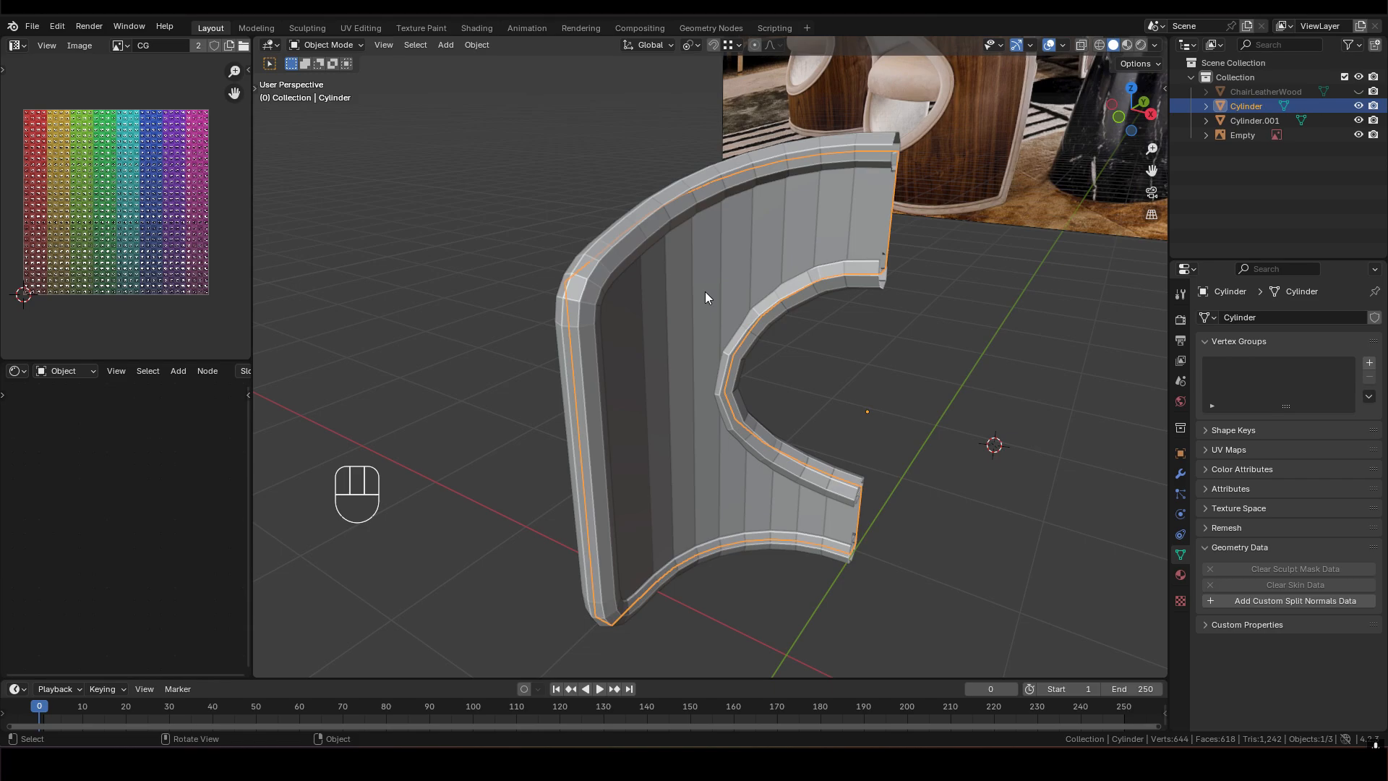
Try extruding the seam-bounded inner faces of the curved shell about 0.009 m along their normal, and undo it
{"action": "key", "text": "Tab"}
{"action": "key", "text": "3"}
{"action": "left_click", "coordinate": [712, 265]}
{"action": "middle_click_drag", "start_coordinate": [713, 265], "coordinate": [586, 292]}
{"action": "middle_click_drag", "start_coordinate": [686, 230], "coordinate": [652, 337], "text": "shift"}
{"action": "scroll", "coordinate": [683, 337], "scroll_direction": "up", "scroll_amount": 3}
{"action": "middle_click_drag", "start_coordinate": [725, 378], "coordinate": [891, 339]}
{"action": "scroll", "coordinate": [723, 404], "scroll_direction": "down", "scroll_amount": 3}
{"action": "middle_click_drag", "start_coordinate": [584, 493], "coordinate": [708, 411], "text": "shift"}
{"action": "key", "text": "l"}
{"action": "middle_click_drag", "start_coordinate": [708, 412], "coordinate": [715, 444]}
{"action": "middle_click_drag", "start_coordinate": [715, 445], "coordinate": [710, 464], "text": "shift"}
{"action": "key", "text": "e"}
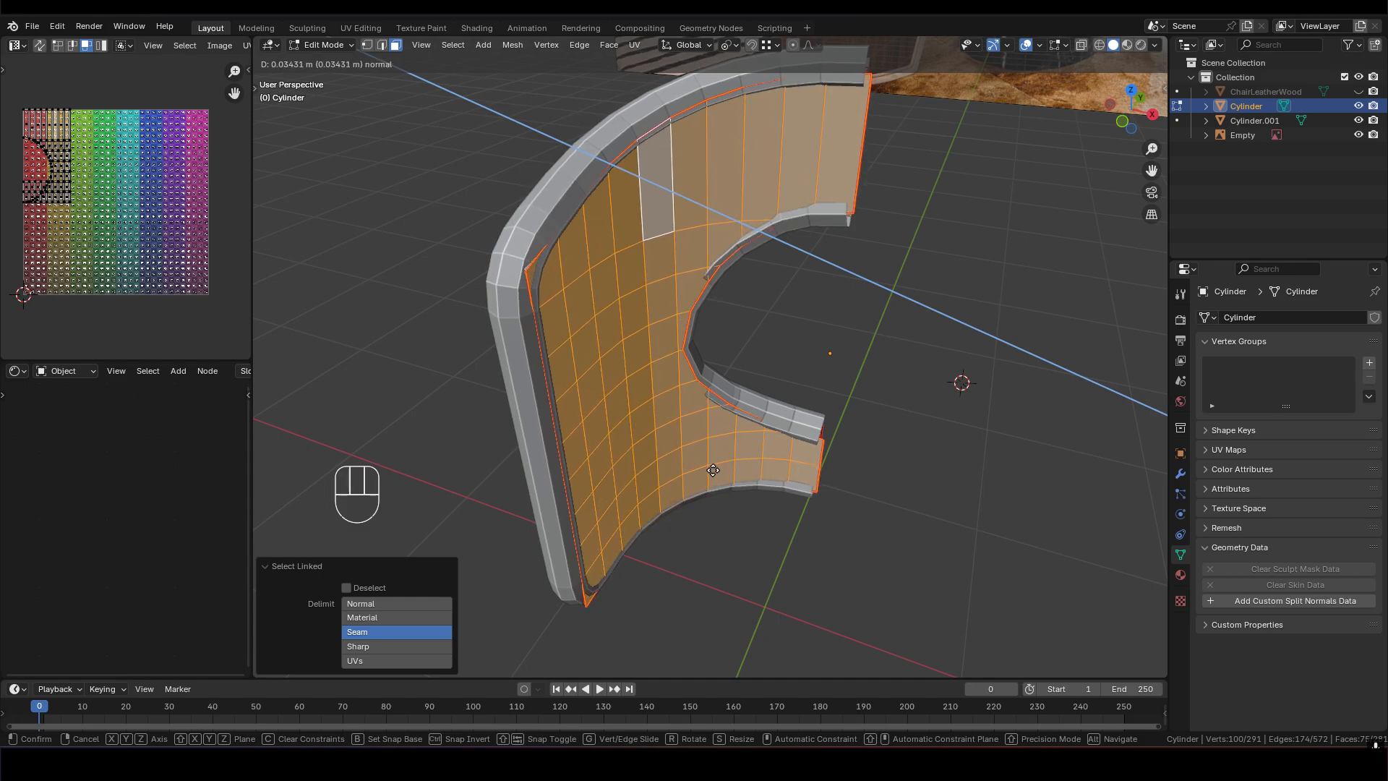
{"action": "key", "text": "shift"}
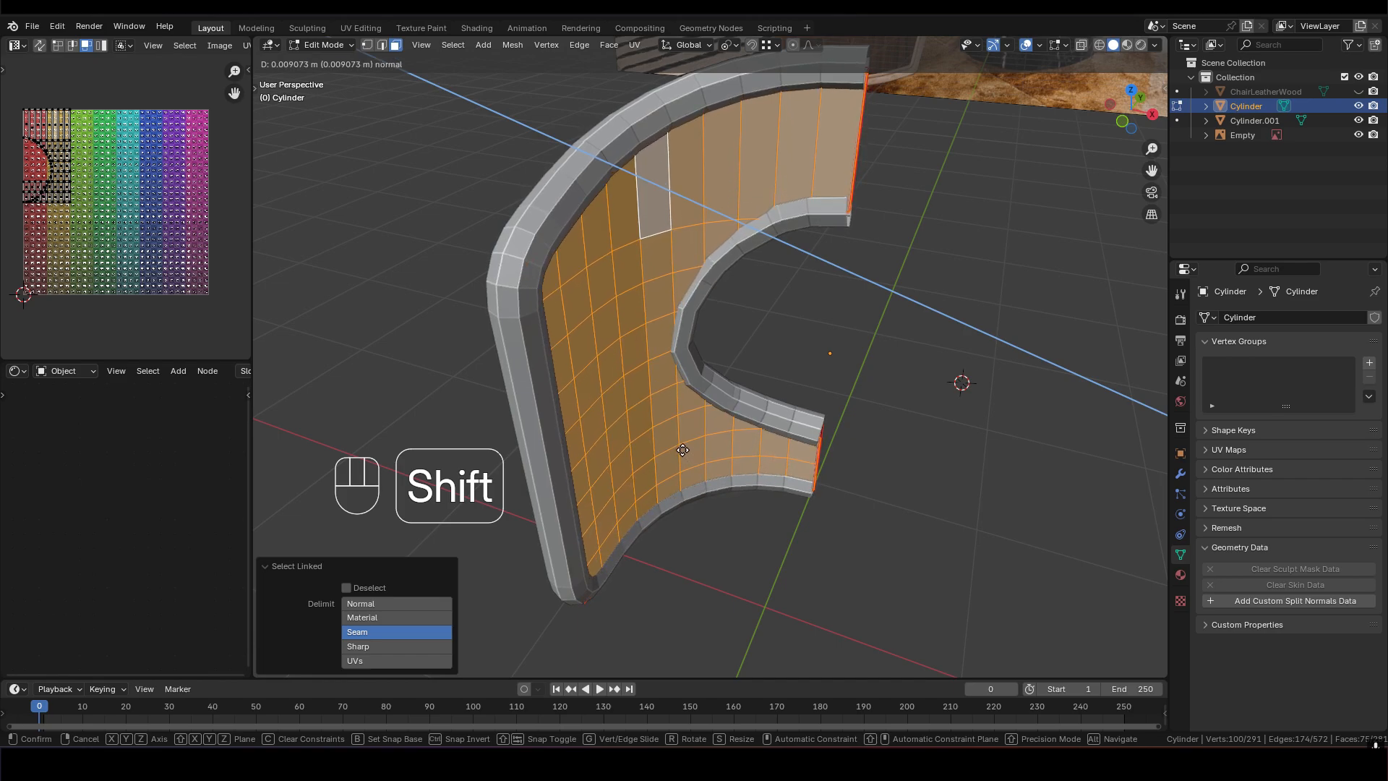
{"action": "left_click", "coordinate": [682, 449]}
{"action": "middle_click_drag", "start_coordinate": [633, 403], "coordinate": [729, 413]}
{"action": "key", "text": "ctrl+z"}
Extrude the shell's selected inner faces 0.022133 m along their normal
{"action": "key", "text": "e"}
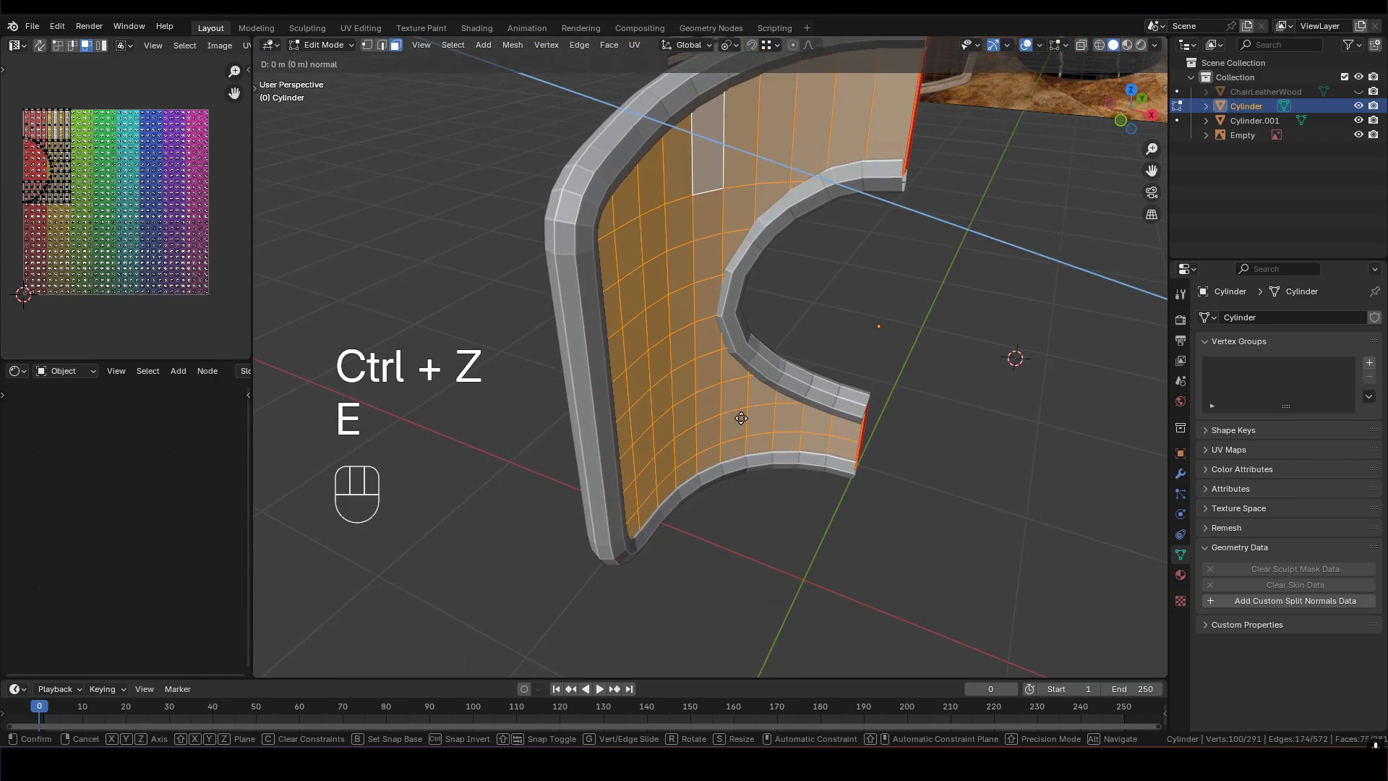
{"action": "key", "text": "shift"}
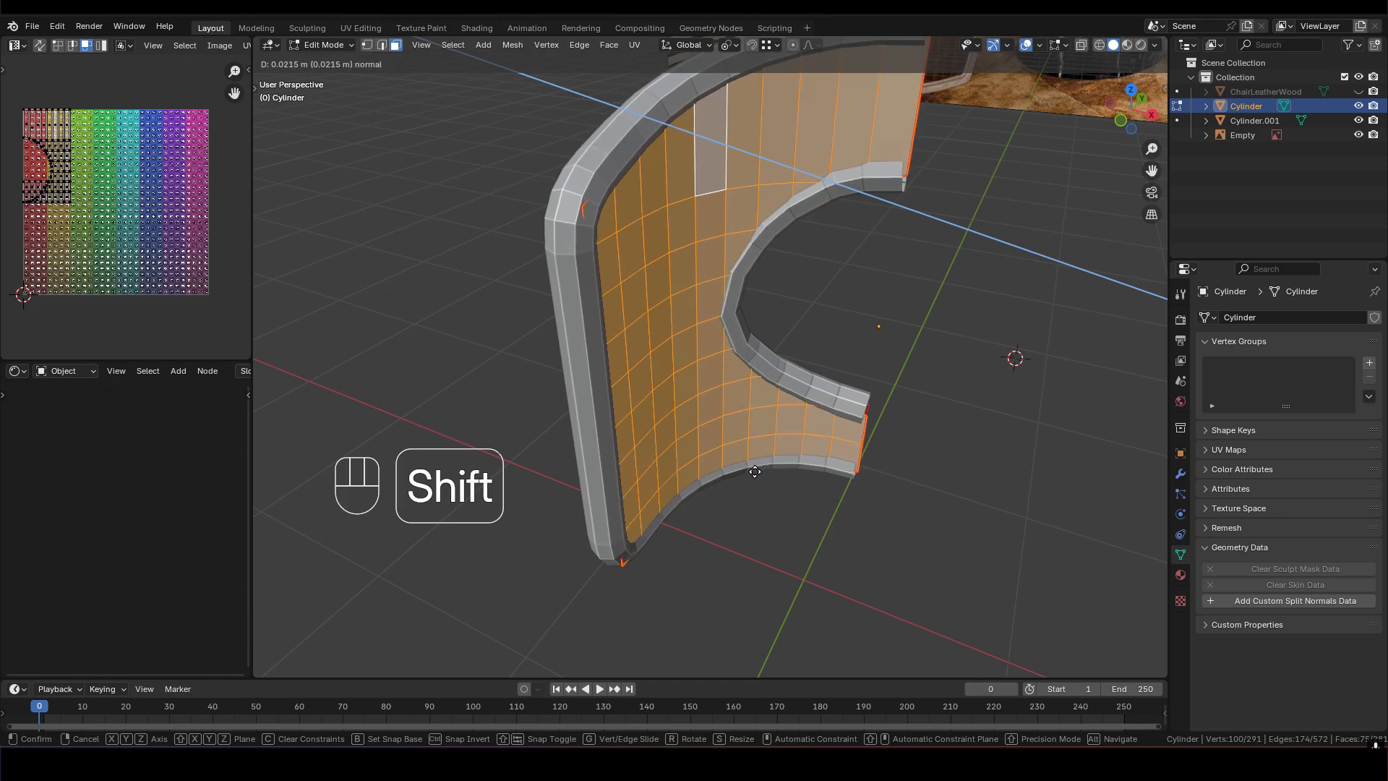
{"action": "left_click", "coordinate": [754, 474]}
{"action": "middle_click_drag", "start_coordinate": [755, 474], "coordinate": [623, 159]}
{"action": "scroll", "coordinate": [626, 289], "scroll_direction": "down", "scroll_amount": 1}
{"action": "middle_click_drag", "start_coordinate": [626, 336], "coordinate": [511, 356]}
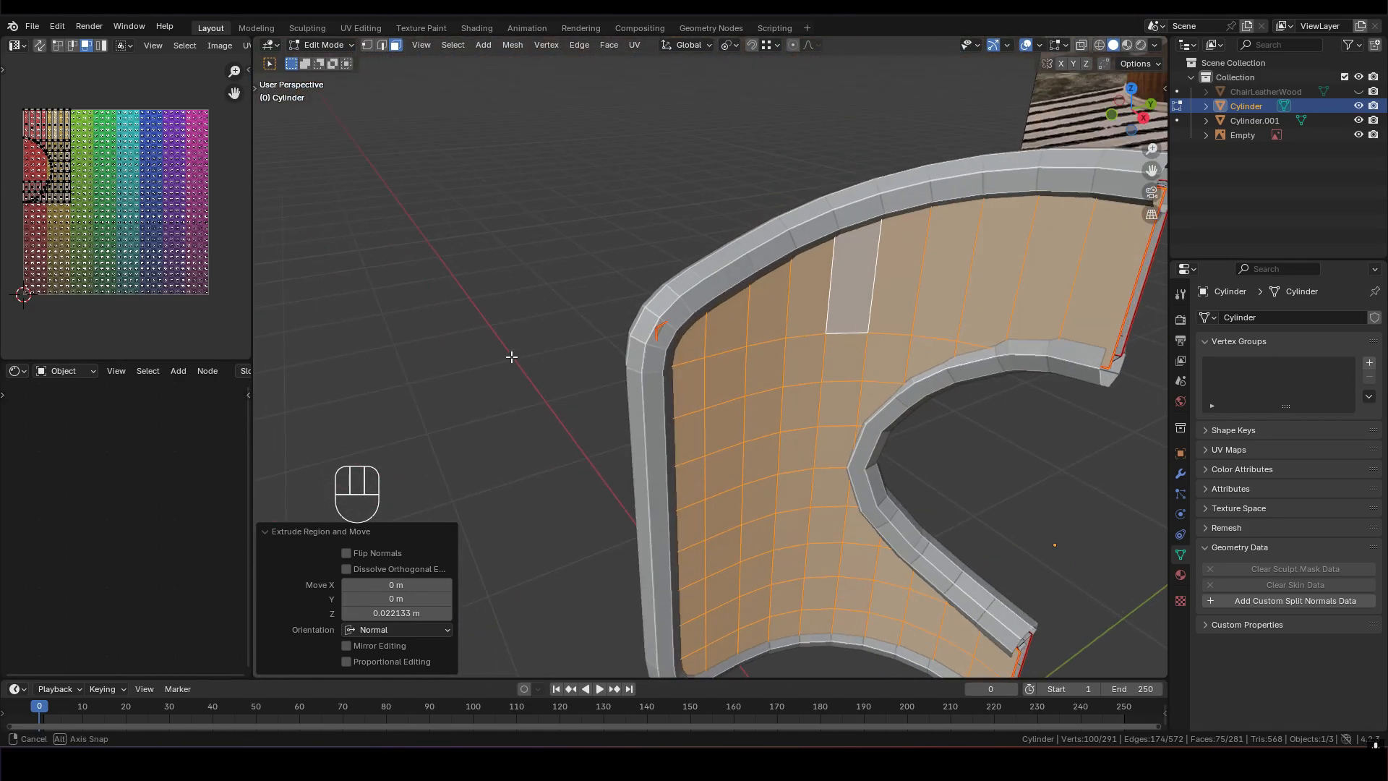
{"action": "middle_click_drag", "start_coordinate": [731, 368], "coordinate": [731, 309], "text": "shift"}
Show the shell in wireframe and select the extruded edge at its upper front corner
{"action": "key", "text": "1"}
{"action": "scroll", "coordinate": [686, 237], "scroll_direction": "up", "scroll_amount": 3}
{"action": "middle_click_drag", "start_coordinate": [685, 238], "coordinate": [553, 270], "text": "shift"}
{"action": "scroll", "coordinate": [713, 322], "scroll_direction": "up", "scroll_amount": 1}
{"action": "left_click", "coordinate": [628, 260]}
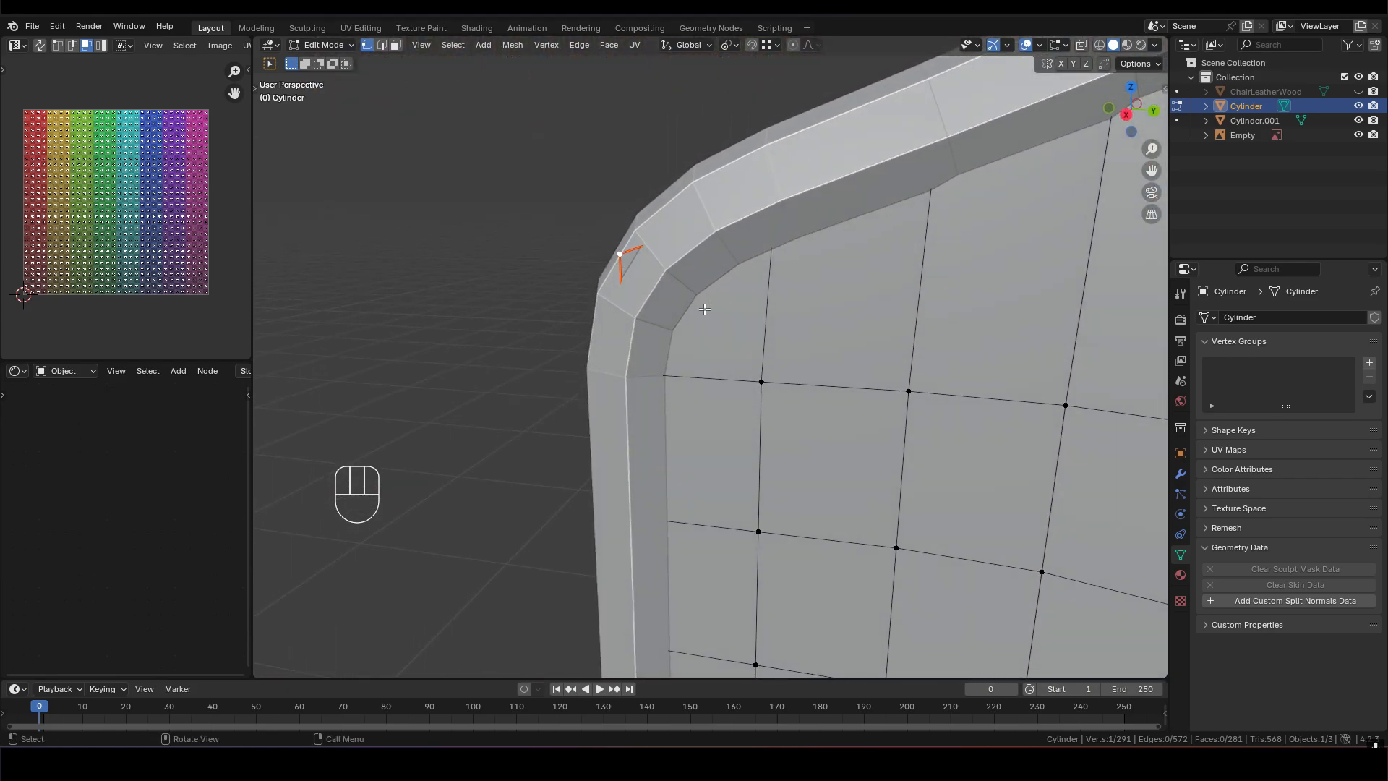
{"action": "middle_click_drag", "start_coordinate": [675, 309], "coordinate": [573, 273]}
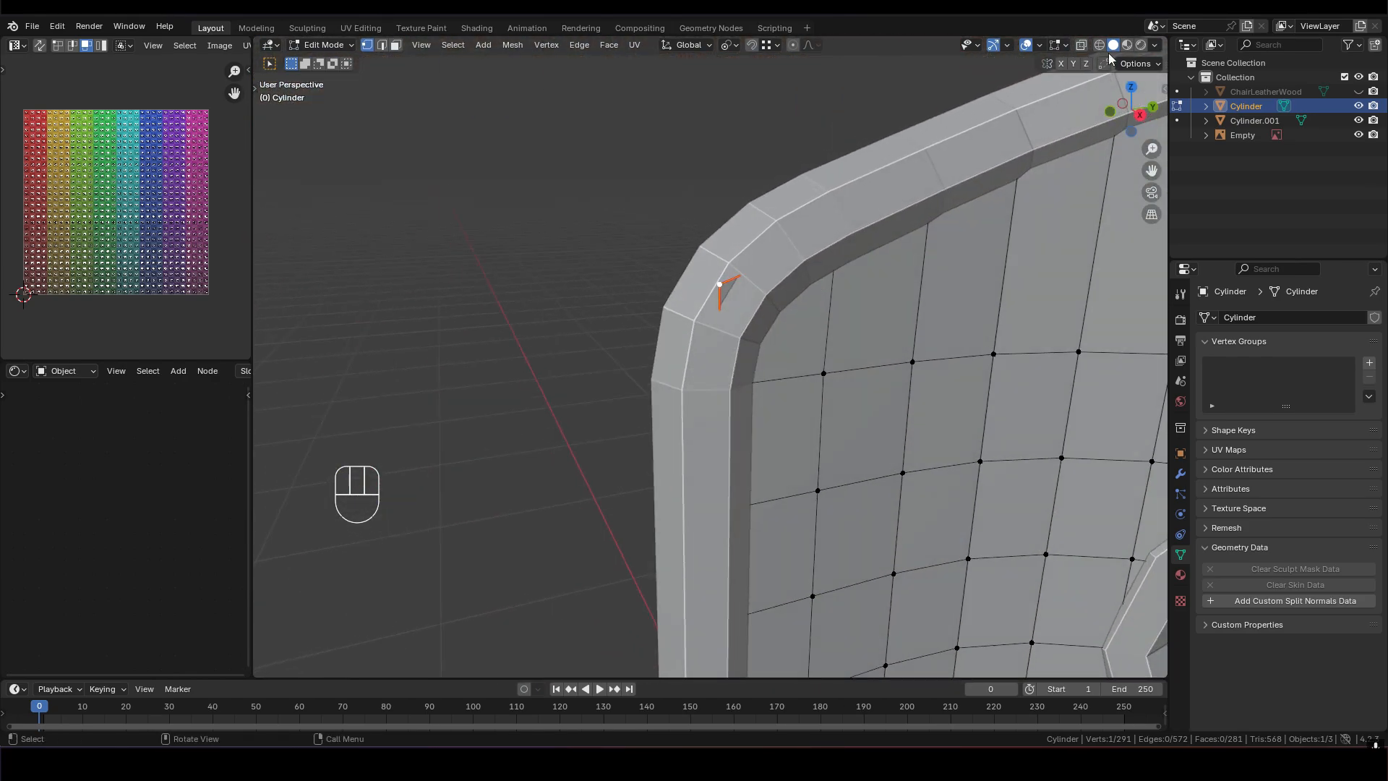
{"action": "left_click", "coordinate": [1098, 46]}
{"action": "middle_click_drag", "start_coordinate": [815, 274], "coordinate": [805, 232]}
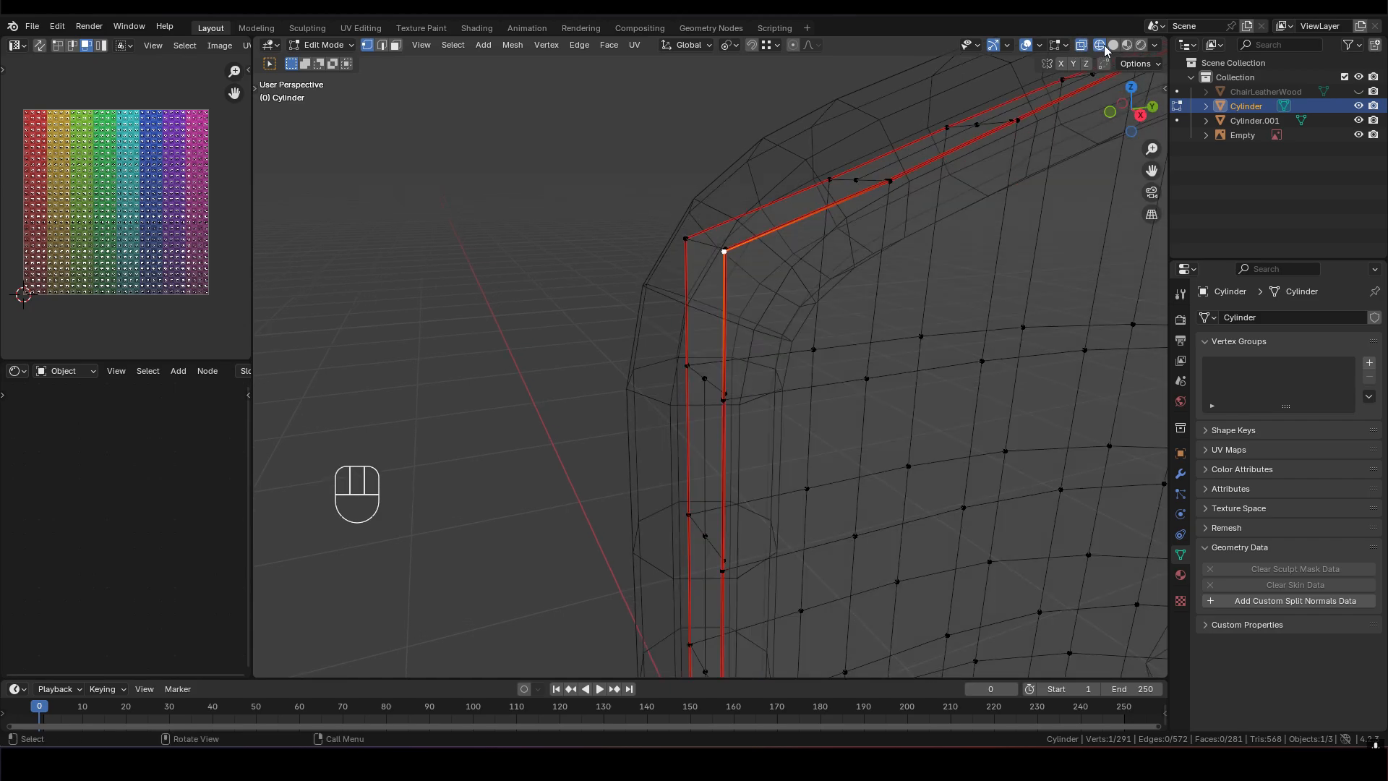
{"action": "scroll", "coordinate": [673, 287], "scroll_direction": "up", "scroll_amount": 2}
{"action": "key", "text": "2"}
{"action": "left_click", "coordinate": [707, 307]}
{"action": "middle_click_drag", "start_coordinate": [706, 308], "coordinate": [688, 200]}
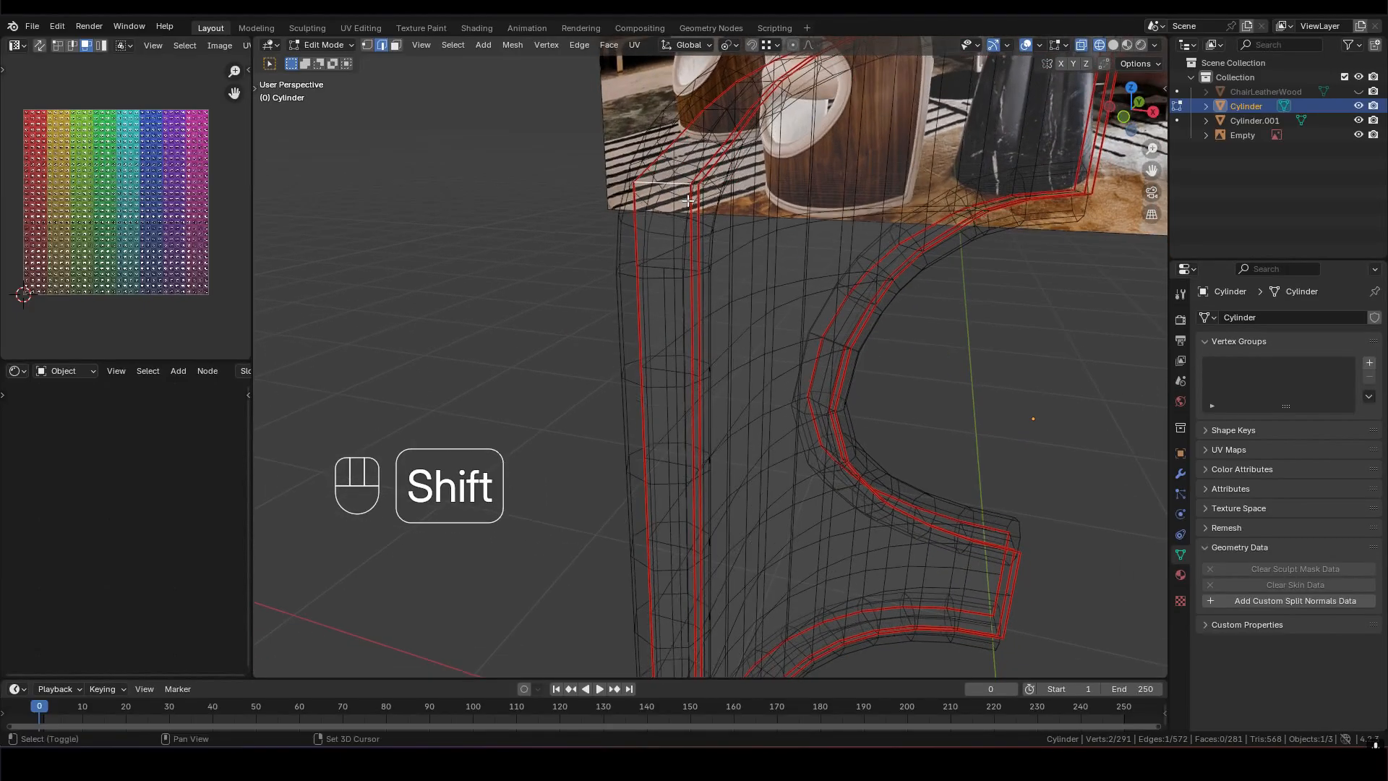
{"action": "middle_click_drag", "start_coordinate": [723, 290], "coordinate": [700, 384], "text": "shift"}
Undo the inner-face extrusion and restore solid display with the shell still in mesh editing
{"action": "key", "text": "ctrl+z"}
{"action": "key", "text": "ctrl+z"}
{"action": "key", "text": "ctrl+z"}
{"action": "key", "text": "ctrl+z"}
{"action": "key", "text": "ctrl+z"}
{"action": "key", "text": "ctrl+z"}
{"action": "key", "text": "ctrl+z"}
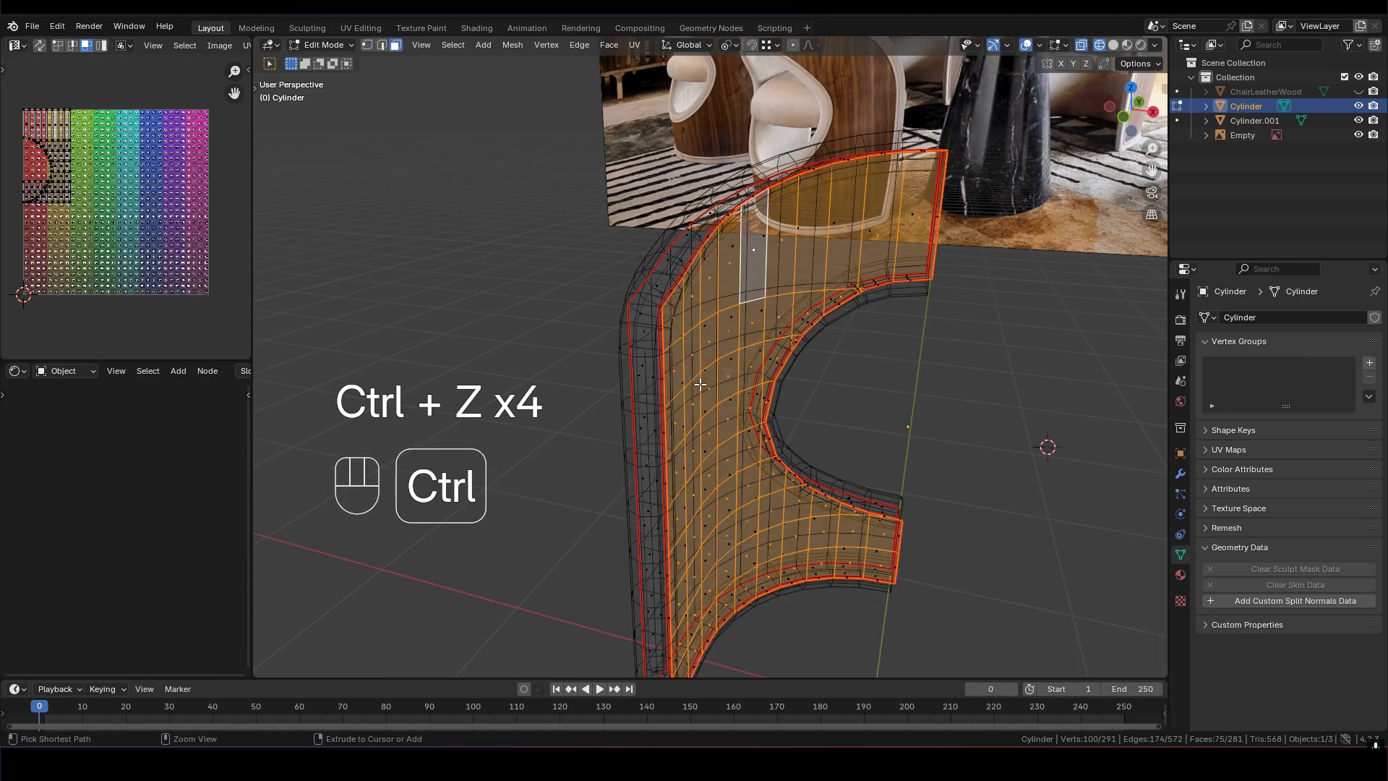
{"action": "left_click", "coordinate": [1124, 42]}
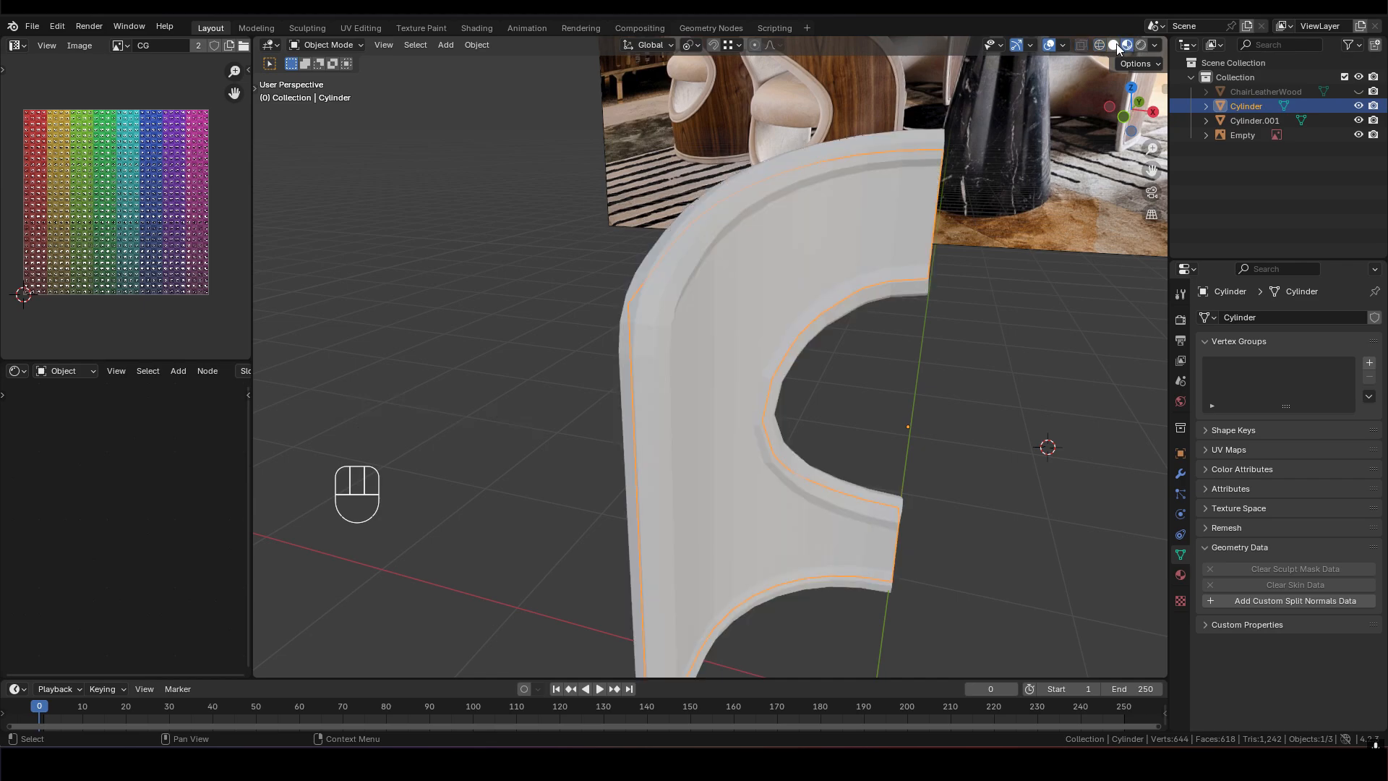
{"action": "left_click", "coordinate": [1116, 44]}
{"action": "scroll", "coordinate": [623, 338], "scroll_direction": "up", "scroll_amount": 2}
{"action": "scroll", "coordinate": [623, 339], "scroll_direction": "down", "scroll_amount": 5}
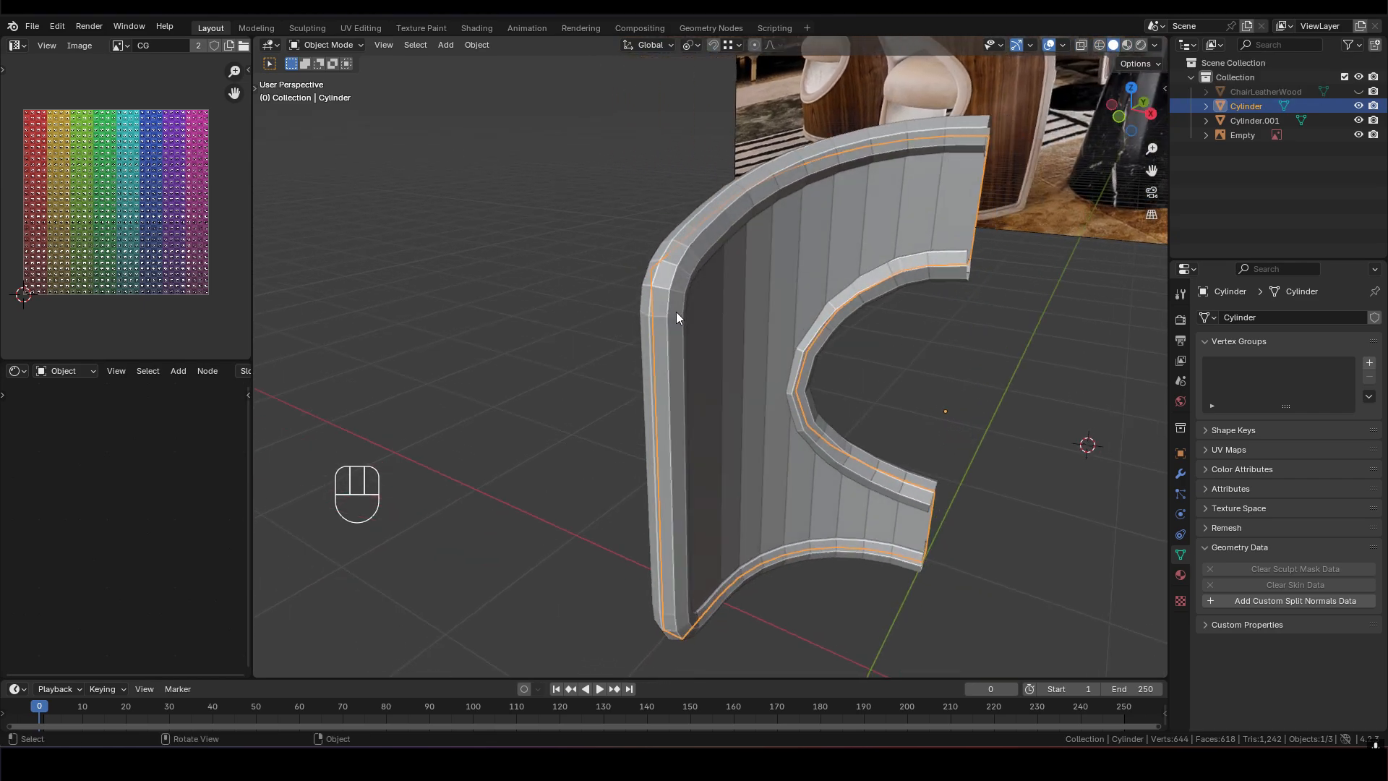
{"action": "key", "text": "ctrl+z"}
{"action": "key", "text": "ctrl+z"}
{"action": "key", "text": "ctrl+z"}
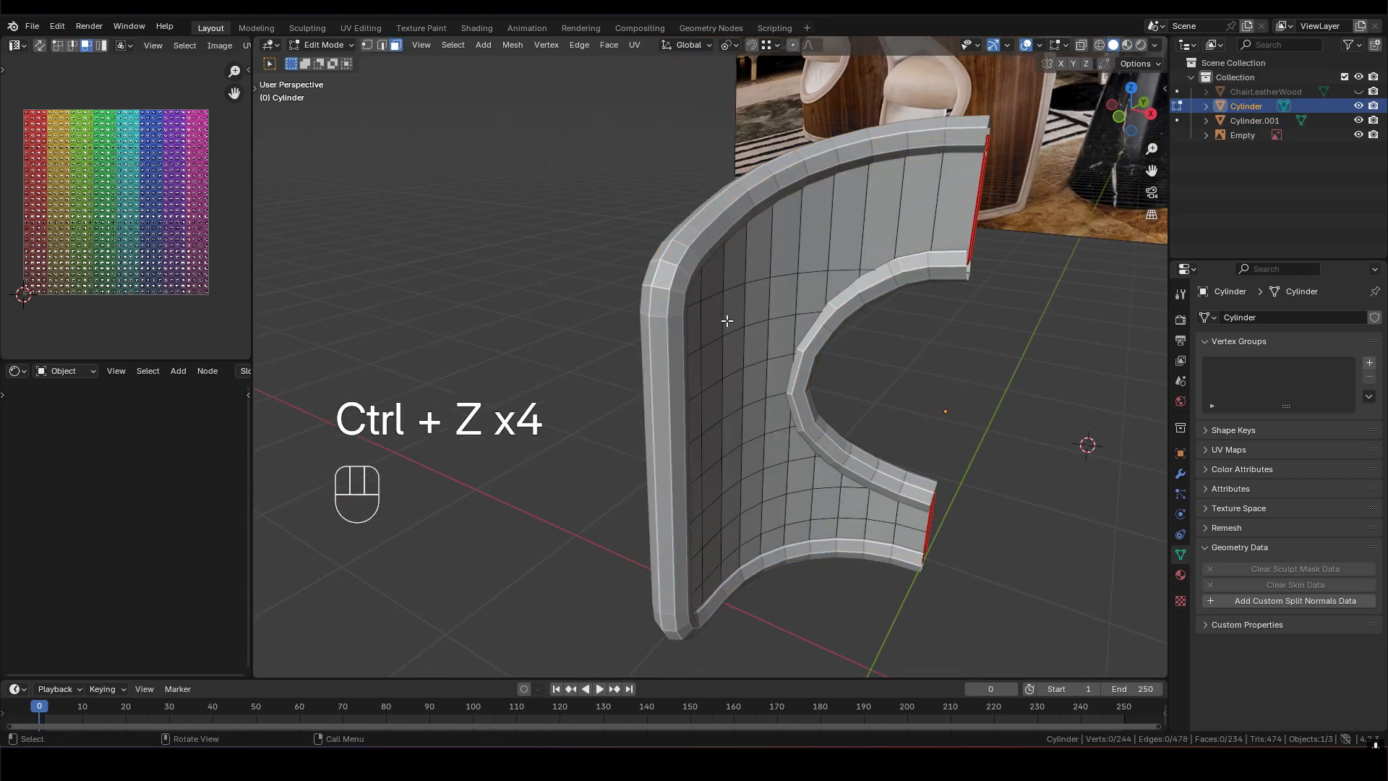
Select the shell's linked inner faces and extrude them along their normals with an offset of 0.0221 m
{"action": "left_click", "coordinate": [741, 336]}
{"action": "key", "text": "l"}
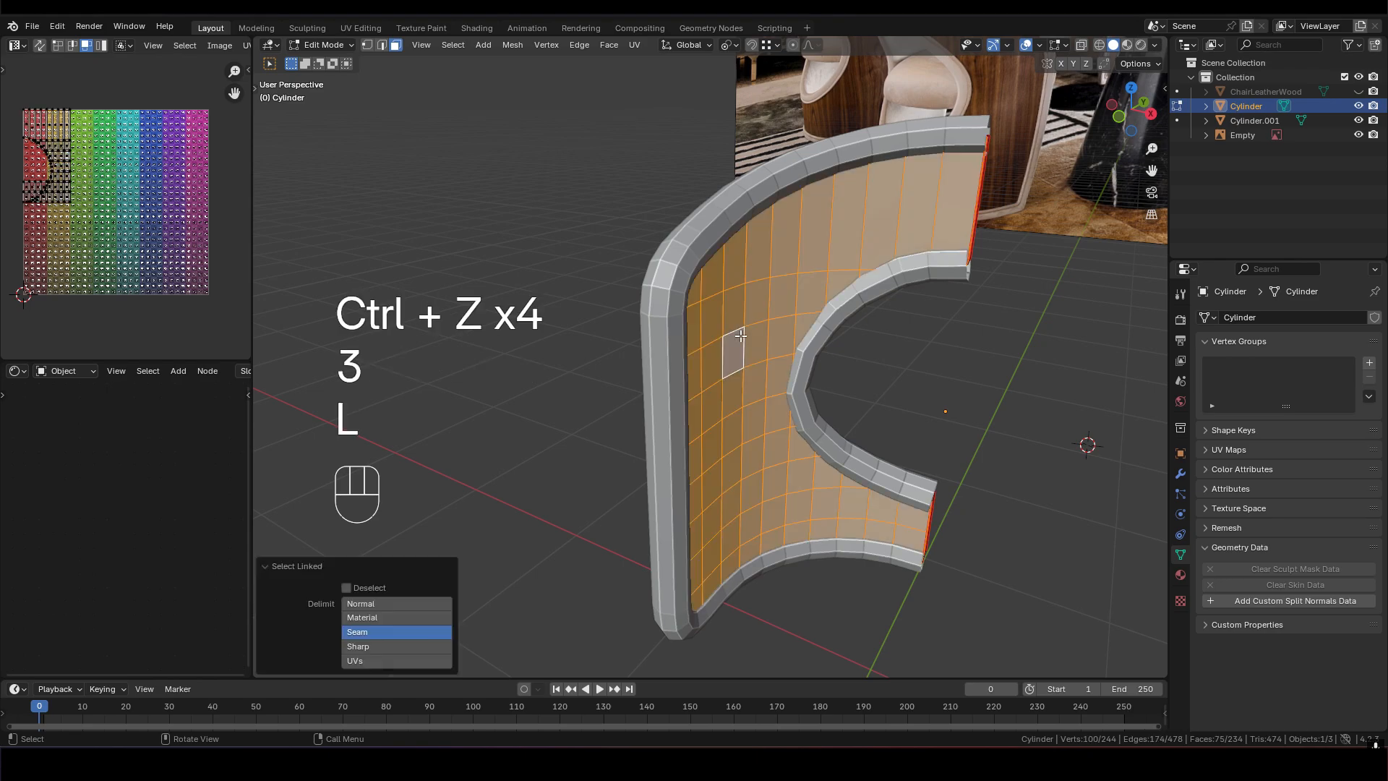
{"action": "key", "text": "alt+e"}
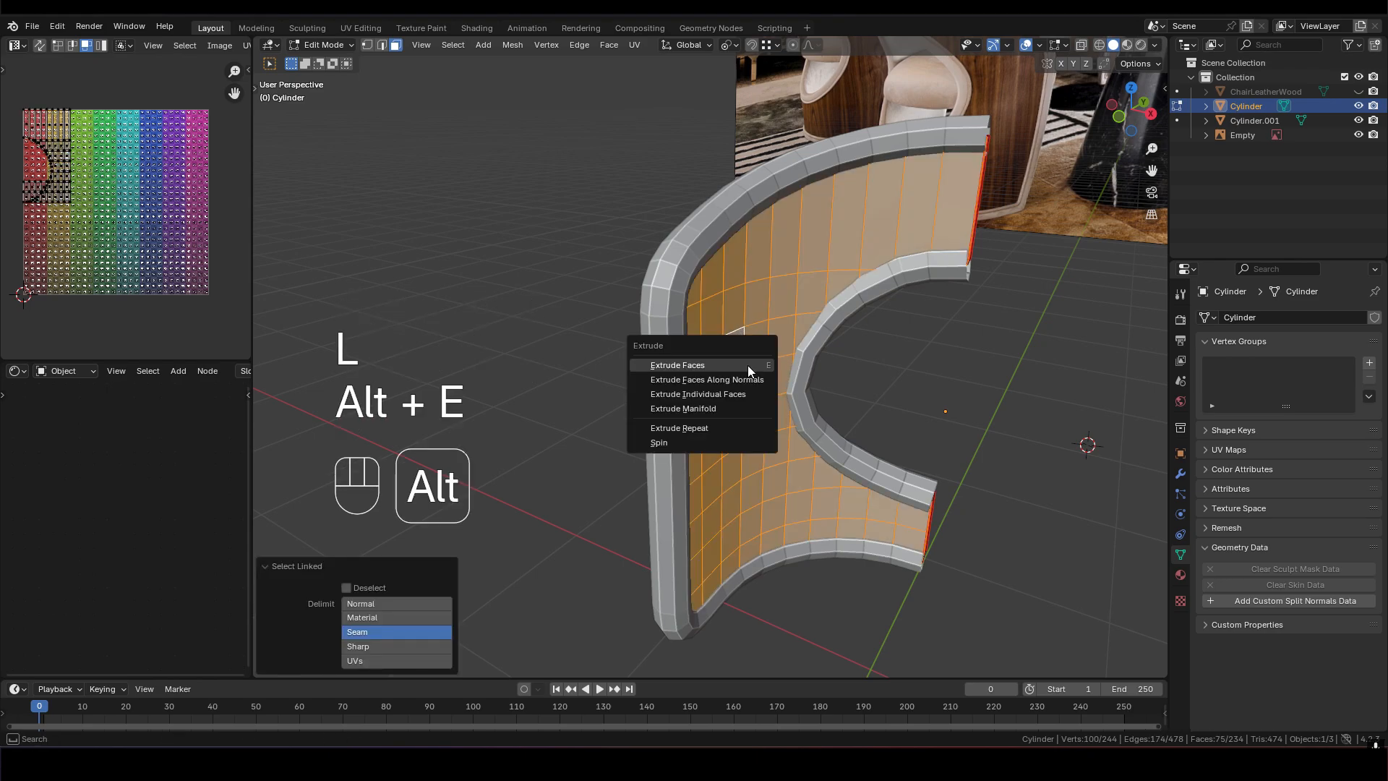
{"action": "left_click", "coordinate": [702, 388]}
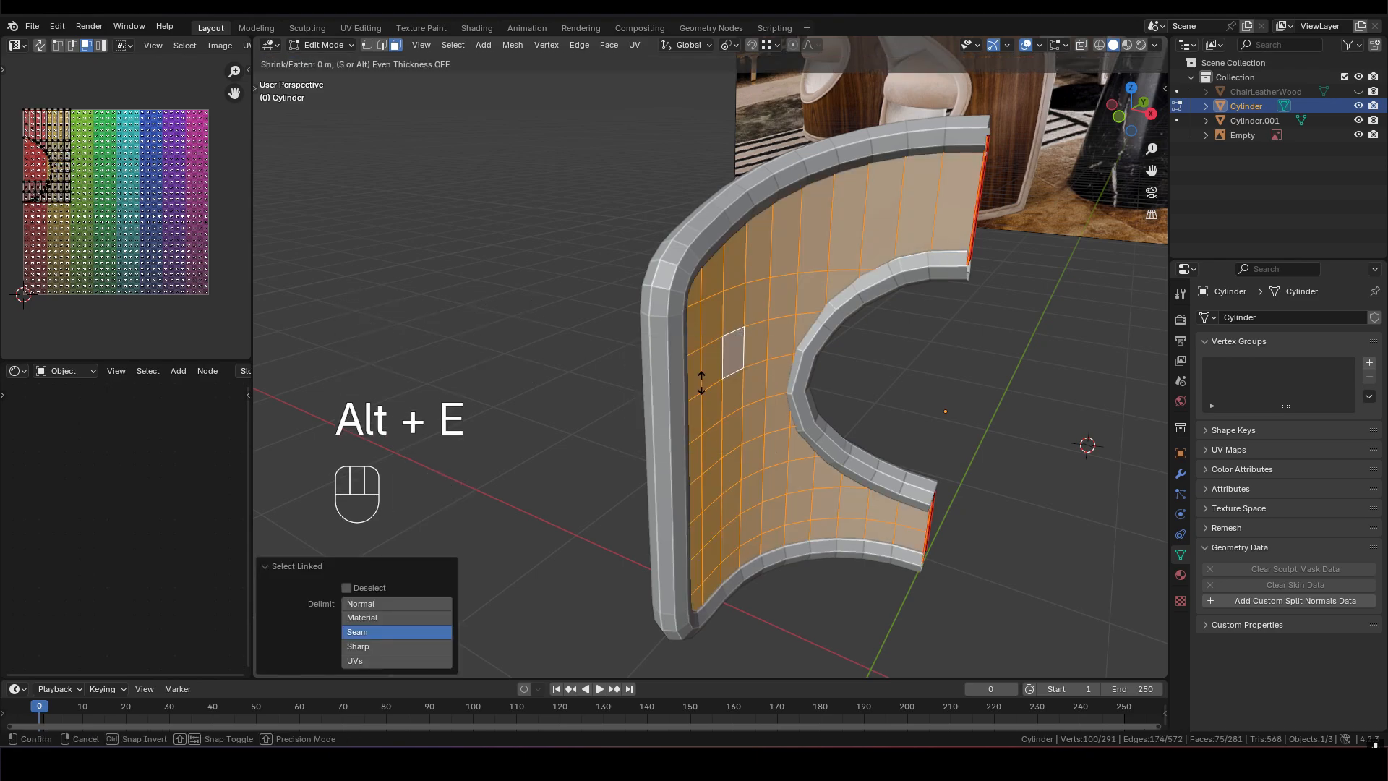
{"action": "key", "text": "shift"}
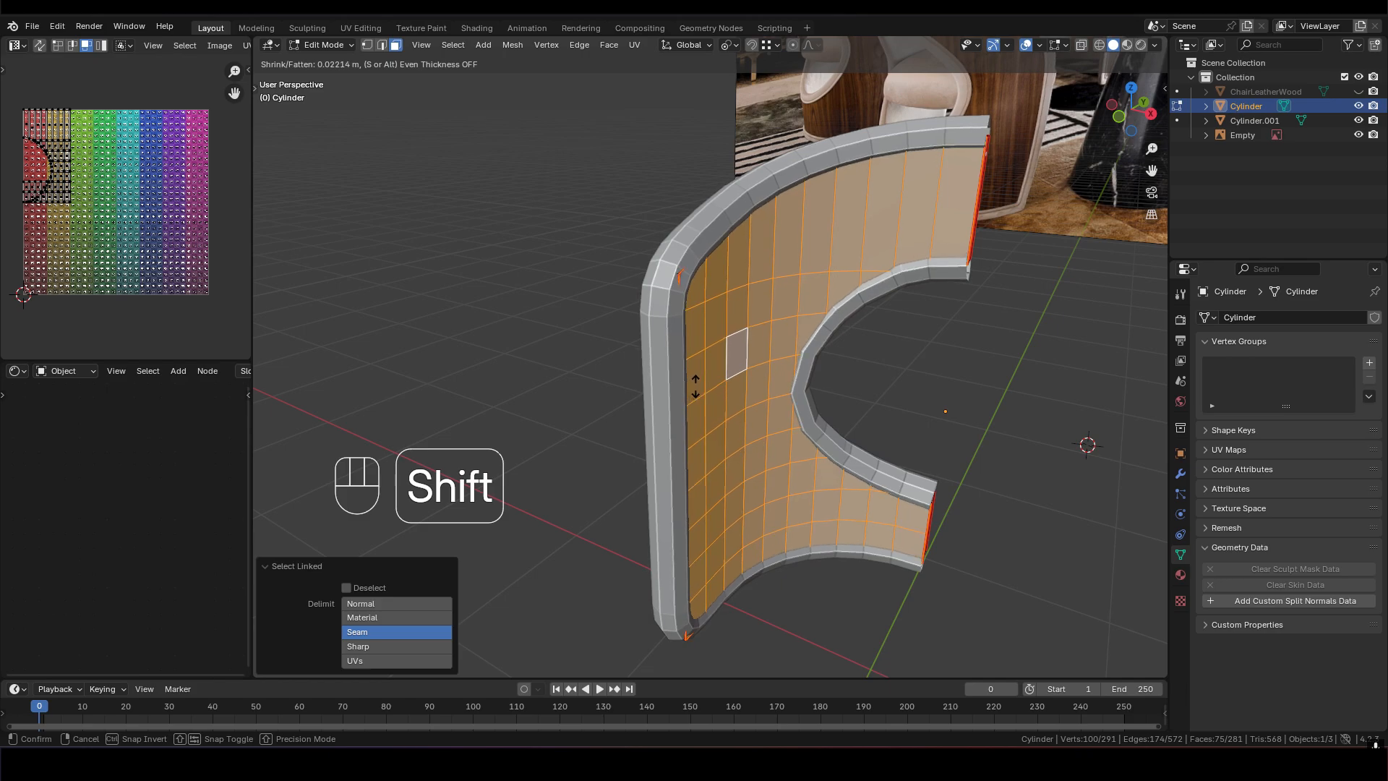
{"action": "left_click", "coordinate": [695, 386]}
{"action": "scroll", "coordinate": [717, 347], "scroll_direction": "up", "scroll_amount": 4}
{"action": "middle_click_drag", "start_coordinate": [714, 304], "coordinate": [719, 413], "text": "shift"}
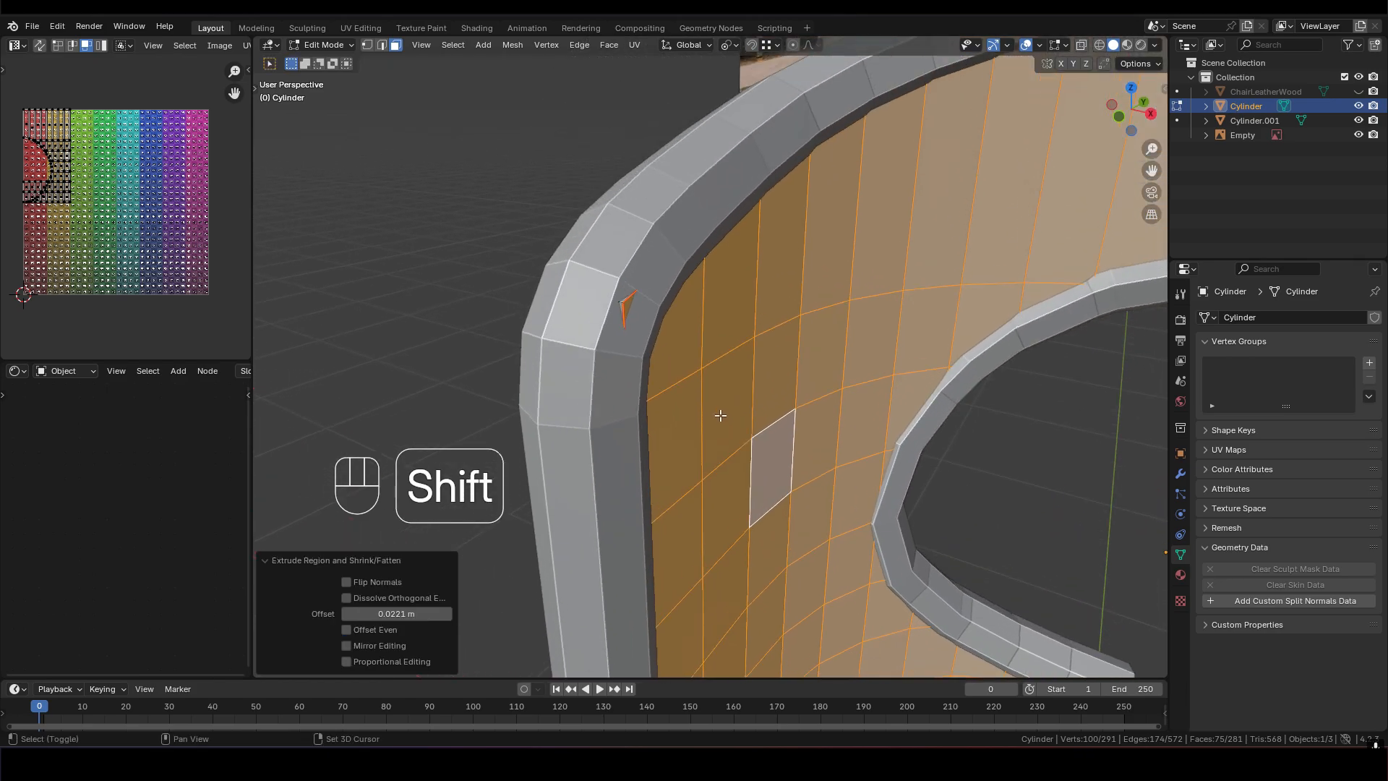
{"action": "scroll", "coordinate": [709, 394], "scroll_direction": "down", "scroll_amount": 1}
{"action": "middle_click_drag", "start_coordinate": [669, 333], "coordinate": [748, 358], "text": "shift"}
{"action": "scroll", "coordinate": [784, 303], "scroll_direction": "up", "scroll_amount": 1}
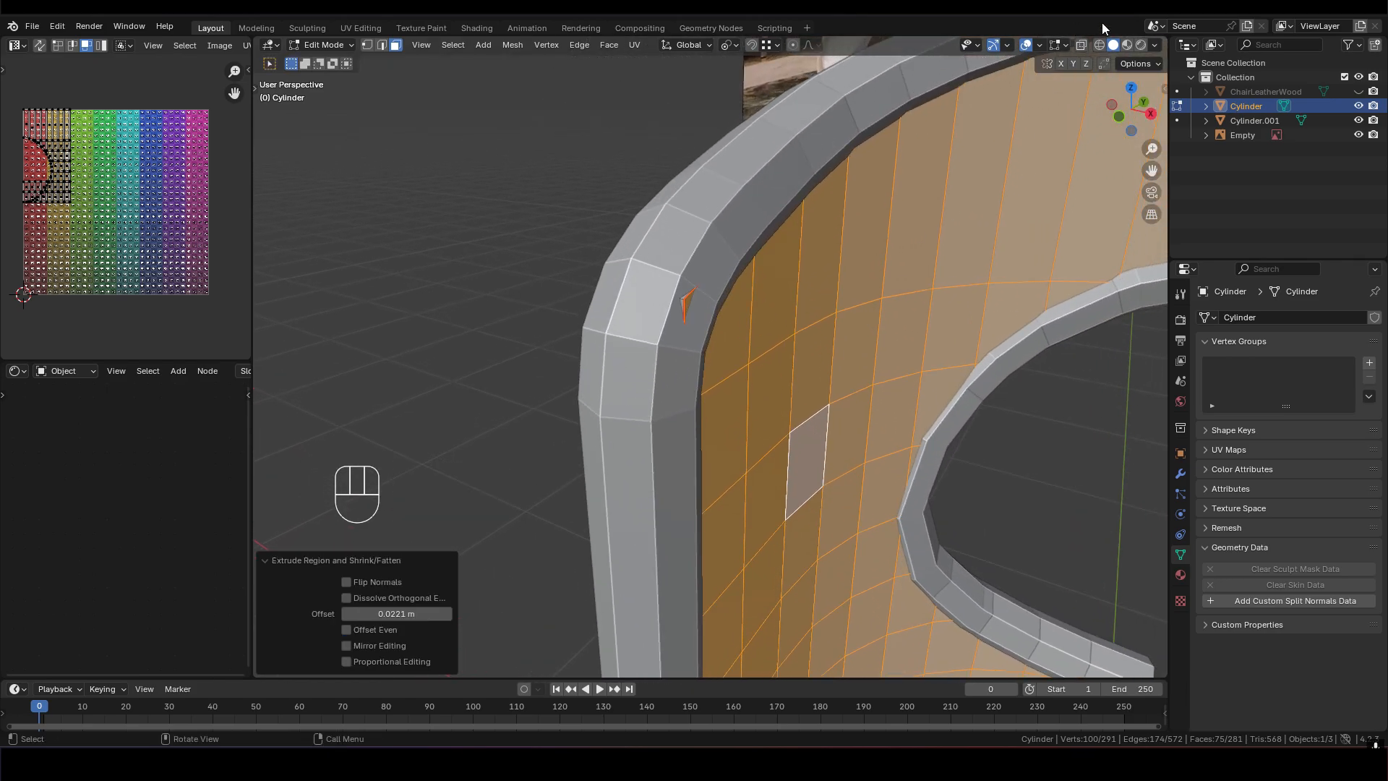
Using X-ray display, move the two connected thickness edges at the shell's upper front corner 0.062461 m along Y, and restore opaque display
{"action": "left_click", "coordinate": [1081, 46]}
{"action": "scroll", "coordinate": [752, 281], "scroll_direction": "up", "scroll_amount": 1}
{"action": "middle_click_drag", "start_coordinate": [748, 280], "coordinate": [760, 315], "text": "shift"}
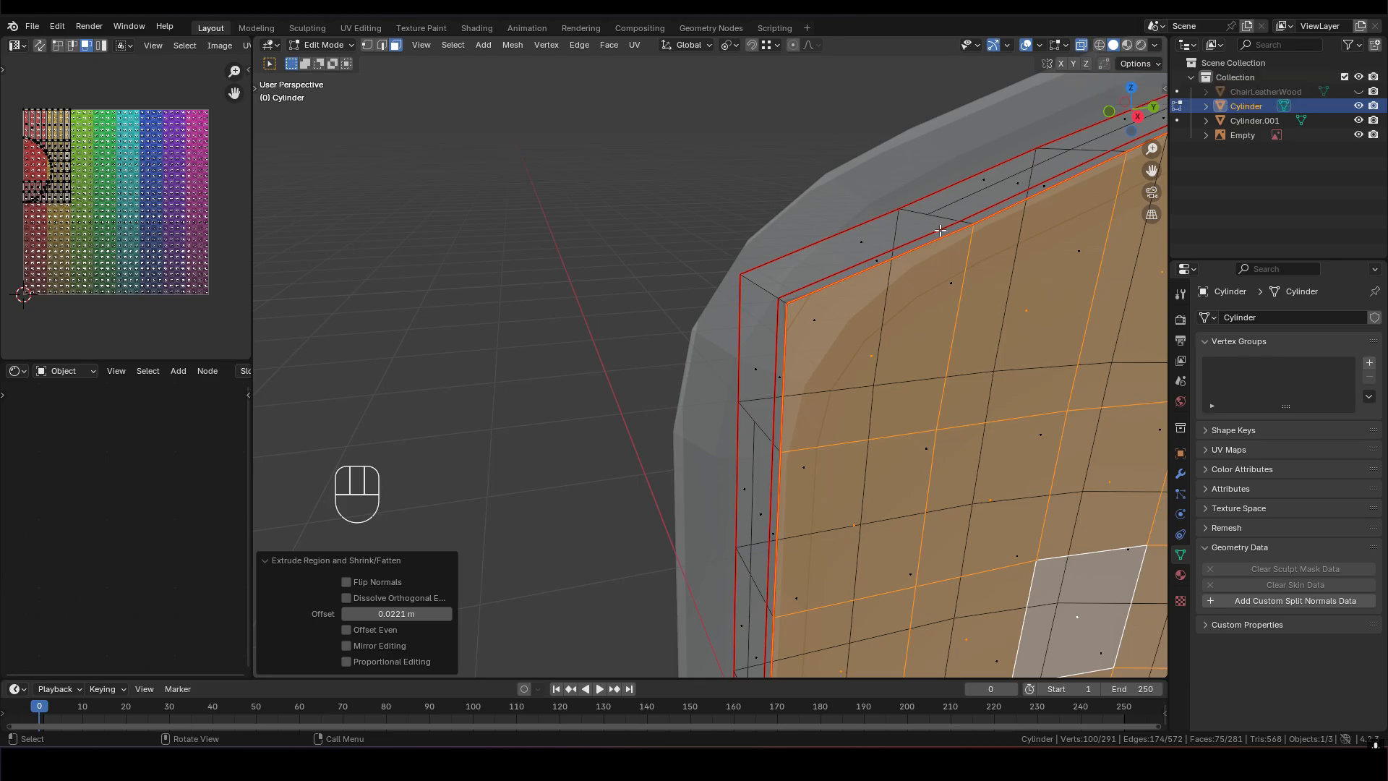
{"action": "middle_click_drag", "start_coordinate": [965, 311], "coordinate": [892, 279], "text": "shift"}
{"action": "mouse_move", "coordinate": [821, 308]}
{"action": "middle_mouse_down"}
{"action": "mouse_move", "coordinate": [911, 293]}
{"action": "mouse_move", "coordinate": [877, 319]}
{"action": "mouse_move", "coordinate": [777, 319]}
{"action": "mouse_move", "coordinate": [982, 270]}
{"action": "mouse_move", "coordinate": [870, 284]}
{"action": "mouse_move", "coordinate": [985, 278]}
{"action": "mouse_move", "coordinate": [533, 282]}
{"action": "mouse_move", "coordinate": [610, 286]}
{"action": "middle_mouse_up"}
{"action": "middle_click_drag", "start_coordinate": [766, 299], "coordinate": [659, 236], "text": "shift"}
{"action": "scroll", "coordinate": [740, 264], "scroll_direction": "down", "scroll_amount": 3}
{"action": "middle_click_drag", "start_coordinate": [737, 265], "coordinate": [773, 271]}
{"action": "scroll", "coordinate": [629, 272], "scroll_direction": "up", "scroll_amount": 2}
{"action": "middle_click_drag", "start_coordinate": [629, 272], "coordinate": [645, 274]}
{"action": "middle_click_drag", "start_coordinate": [645, 275], "coordinate": [692, 311], "text": "shift"}
{"action": "key", "text": "2"}
{"action": "left_click", "coordinate": [686, 294]}
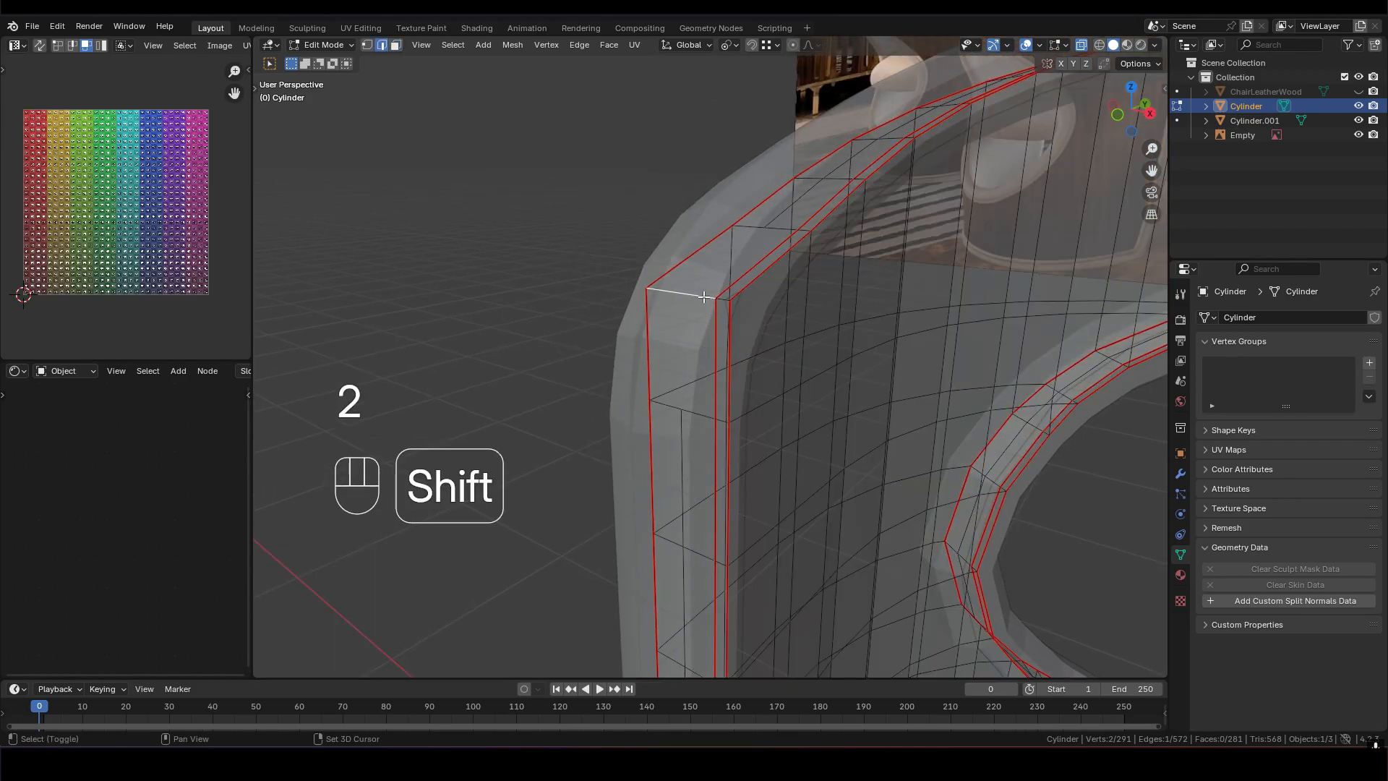
{"action": "middle_click_drag", "start_coordinate": [734, 306], "coordinate": [814, 325]}
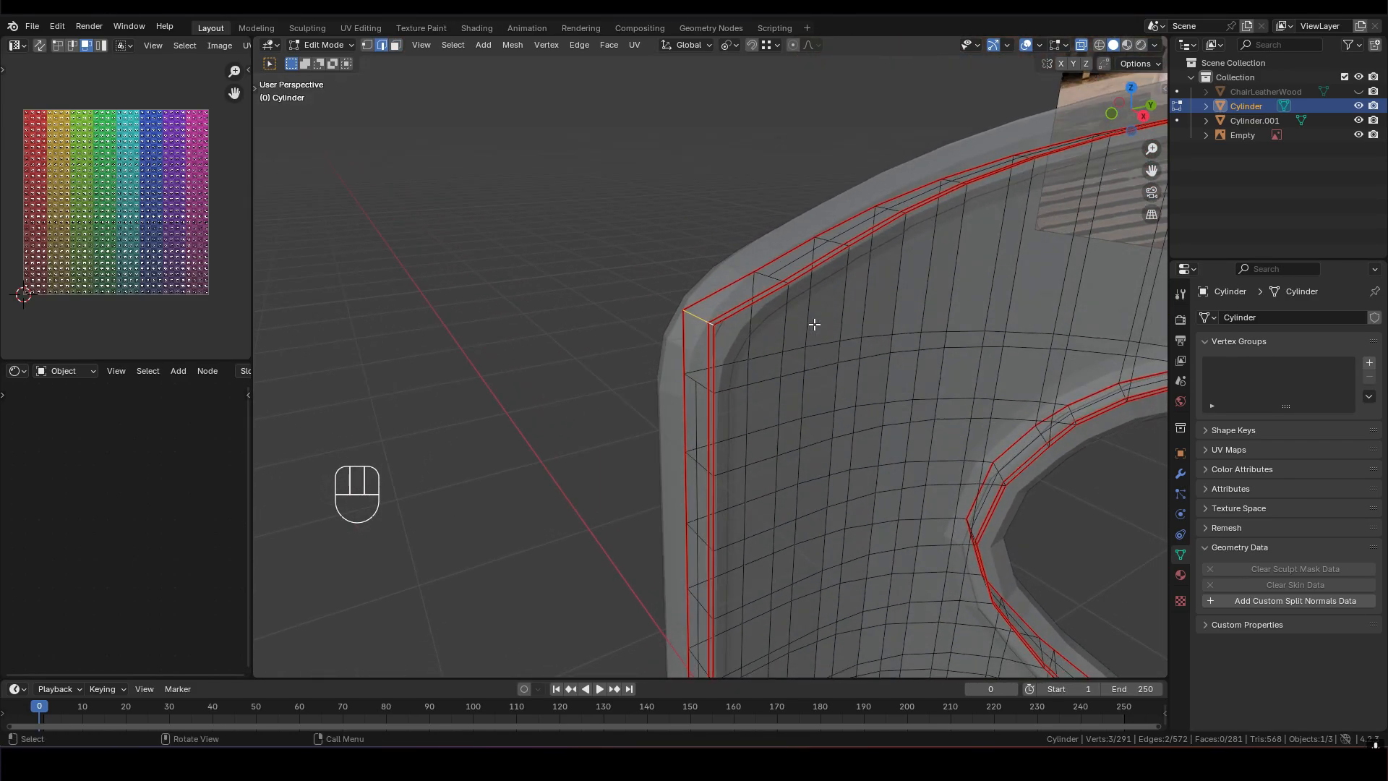
{"action": "key", "text": "g"}
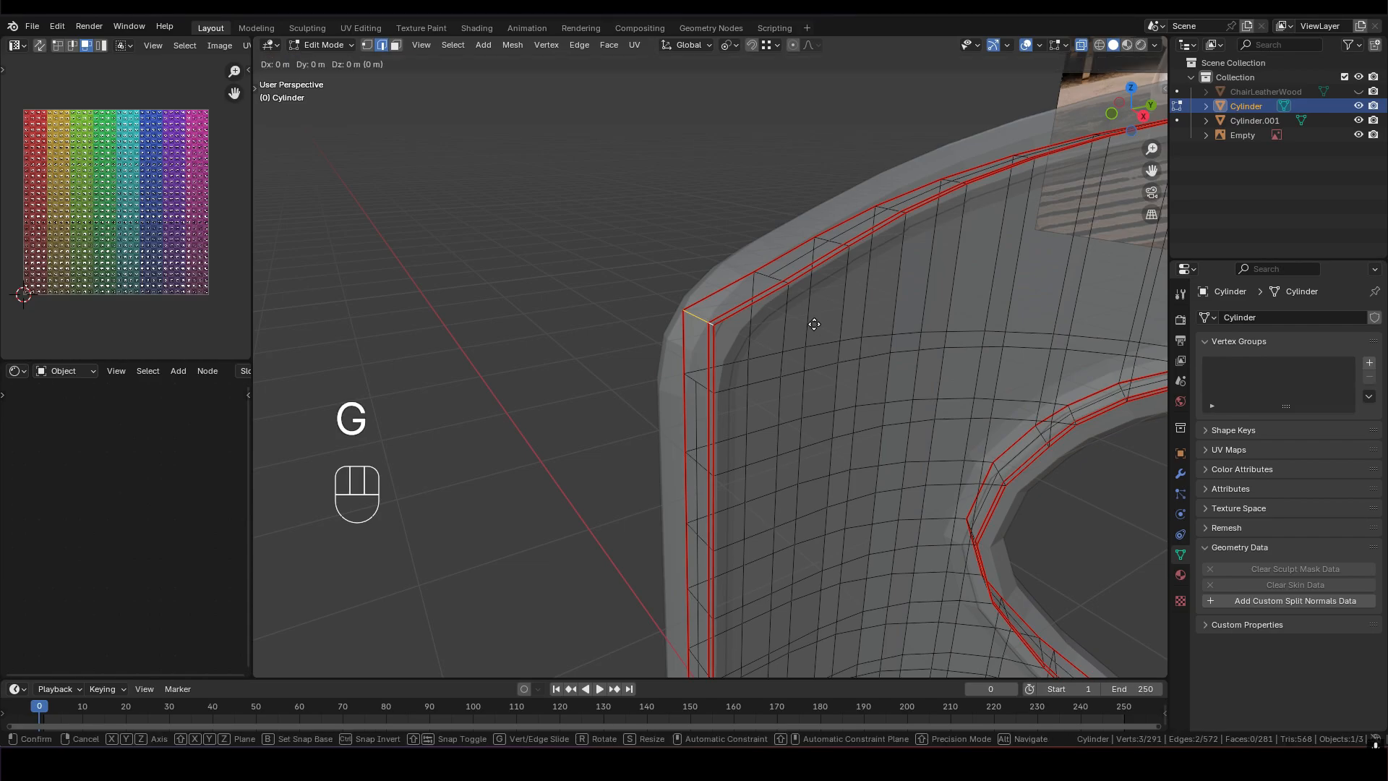
{"action": "key", "text": "x"}
{"action": "key", "text": "y"}
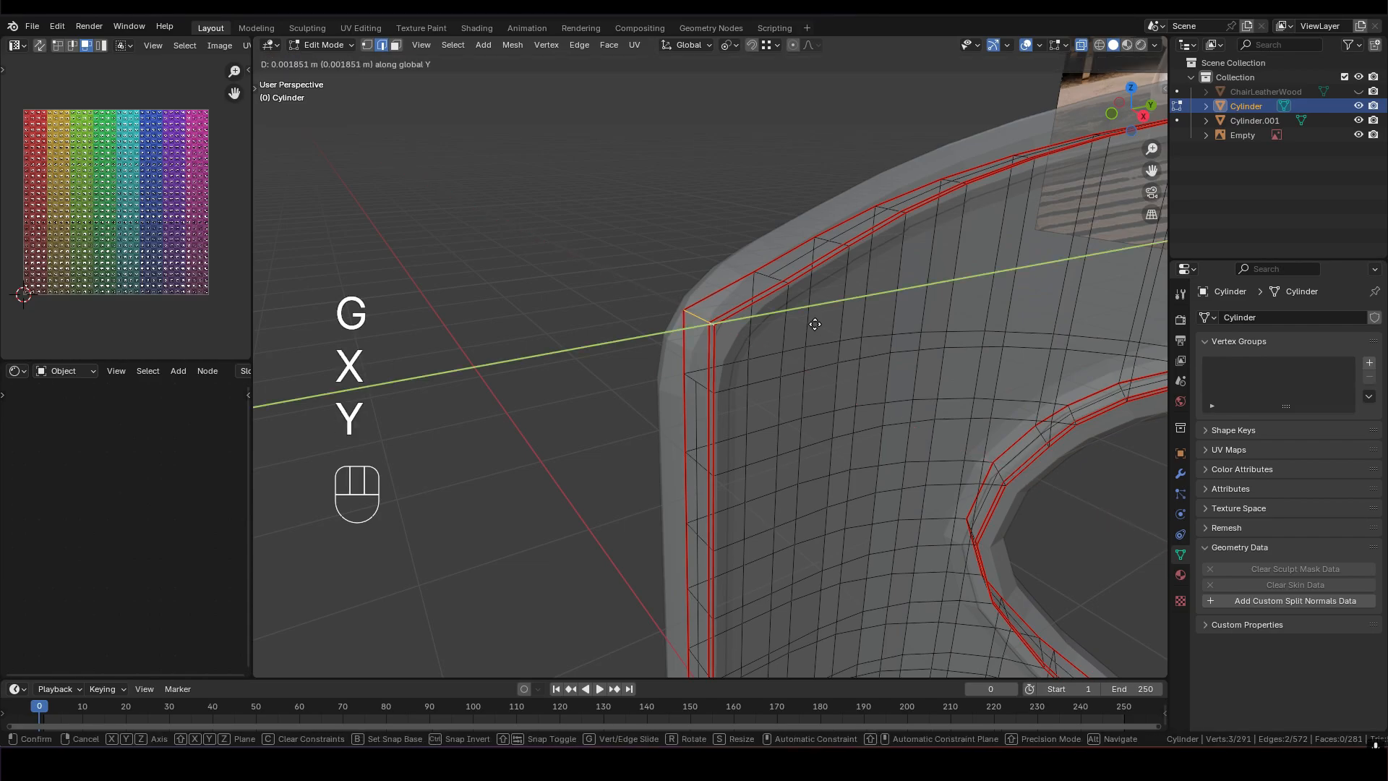
{"action": "left_click", "coordinate": [840, 309]}
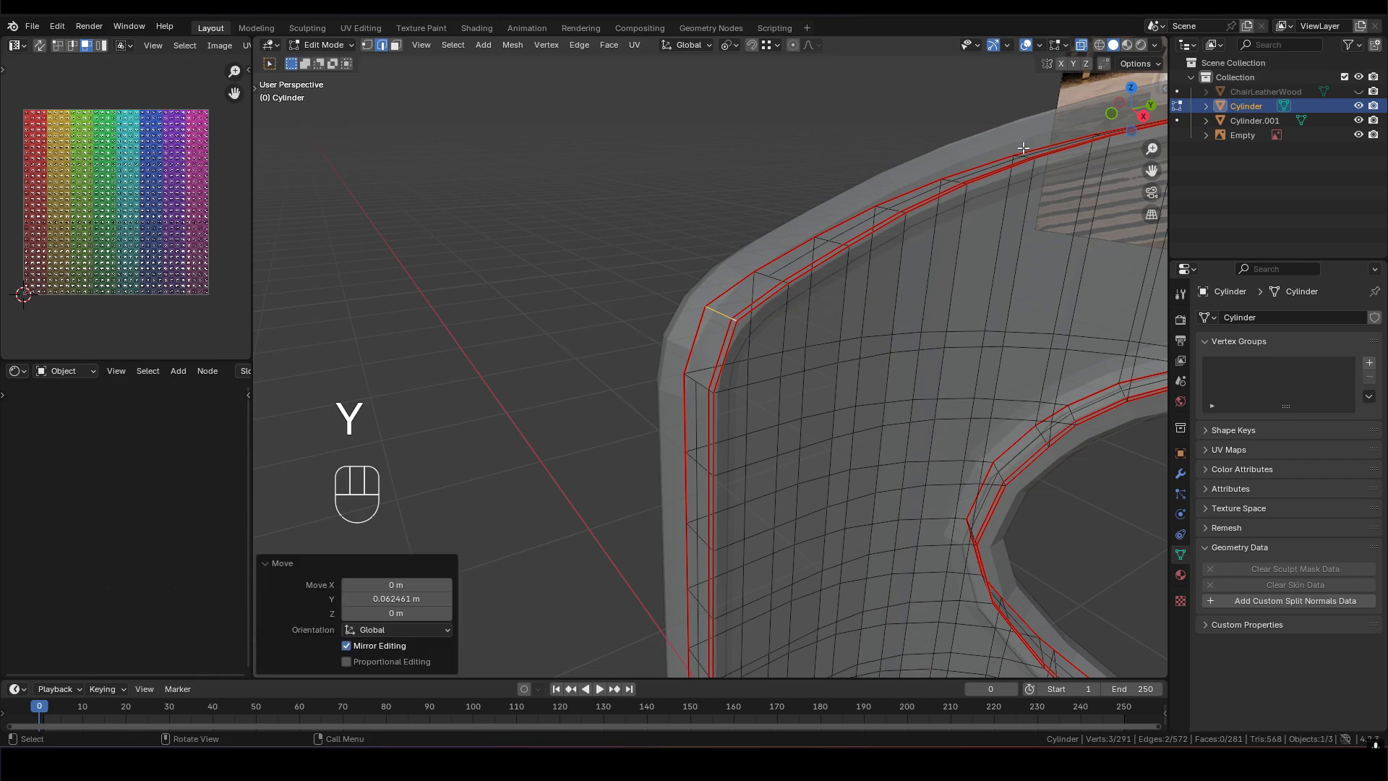
{"action": "scroll", "coordinate": [1057, 72], "scroll_direction": "down", "scroll_amount": 3}
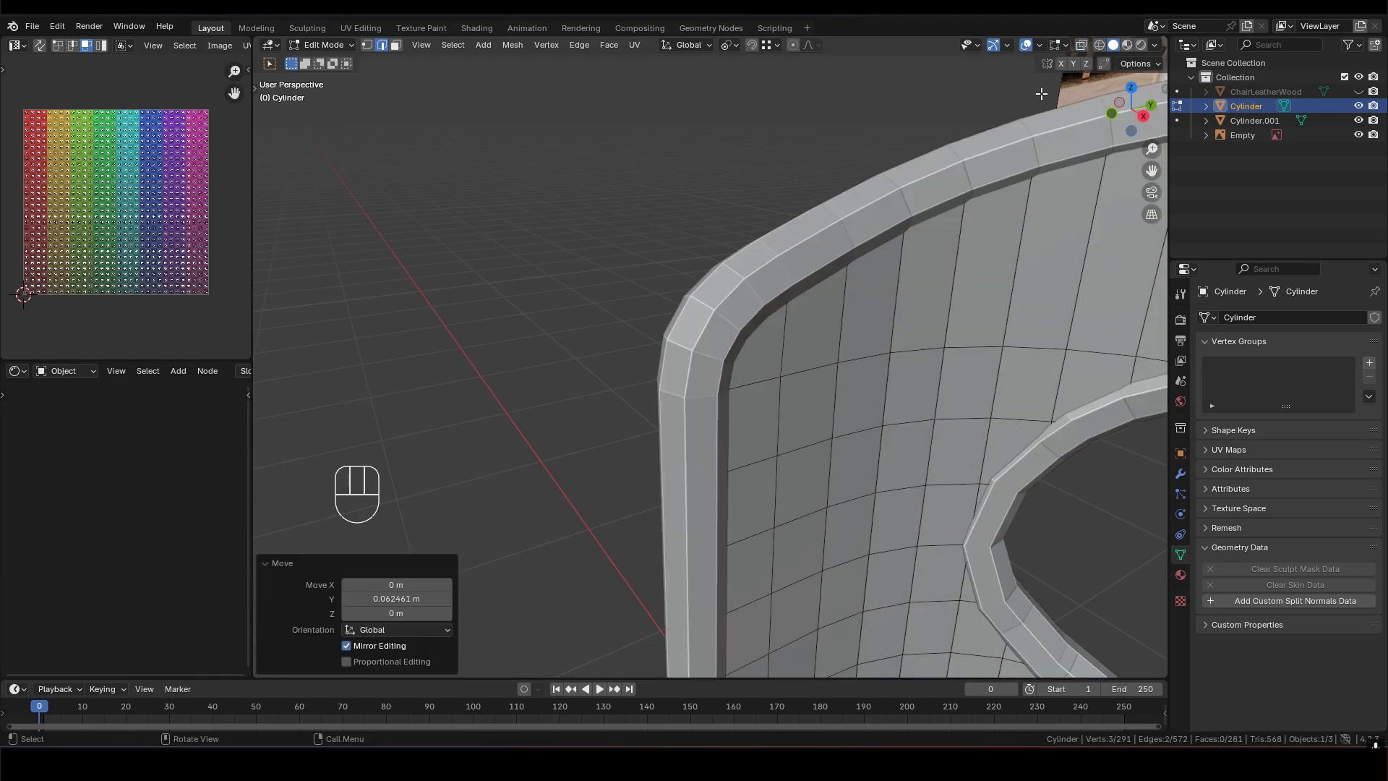
Move the two thickness edges protruding through the rim at the shell's lower front corner 0.065615 m along Y
{"action": "middle_click_drag", "start_coordinate": [777, 367], "coordinate": [751, 356]}
{"action": "scroll", "coordinate": [750, 349], "scroll_direction": "up", "scroll_amount": 1}
{"action": "scroll", "coordinate": [754, 390], "scroll_direction": "down", "scroll_amount": 1}
{"action": "middle_click_drag", "start_coordinate": [755, 406], "coordinate": [810, 281]}
{"action": "scroll", "coordinate": [811, 281], "scroll_direction": "up", "scroll_amount": 6}
{"action": "middle_click_drag", "start_coordinate": [951, 275], "coordinate": [811, 399], "text": "shift"}
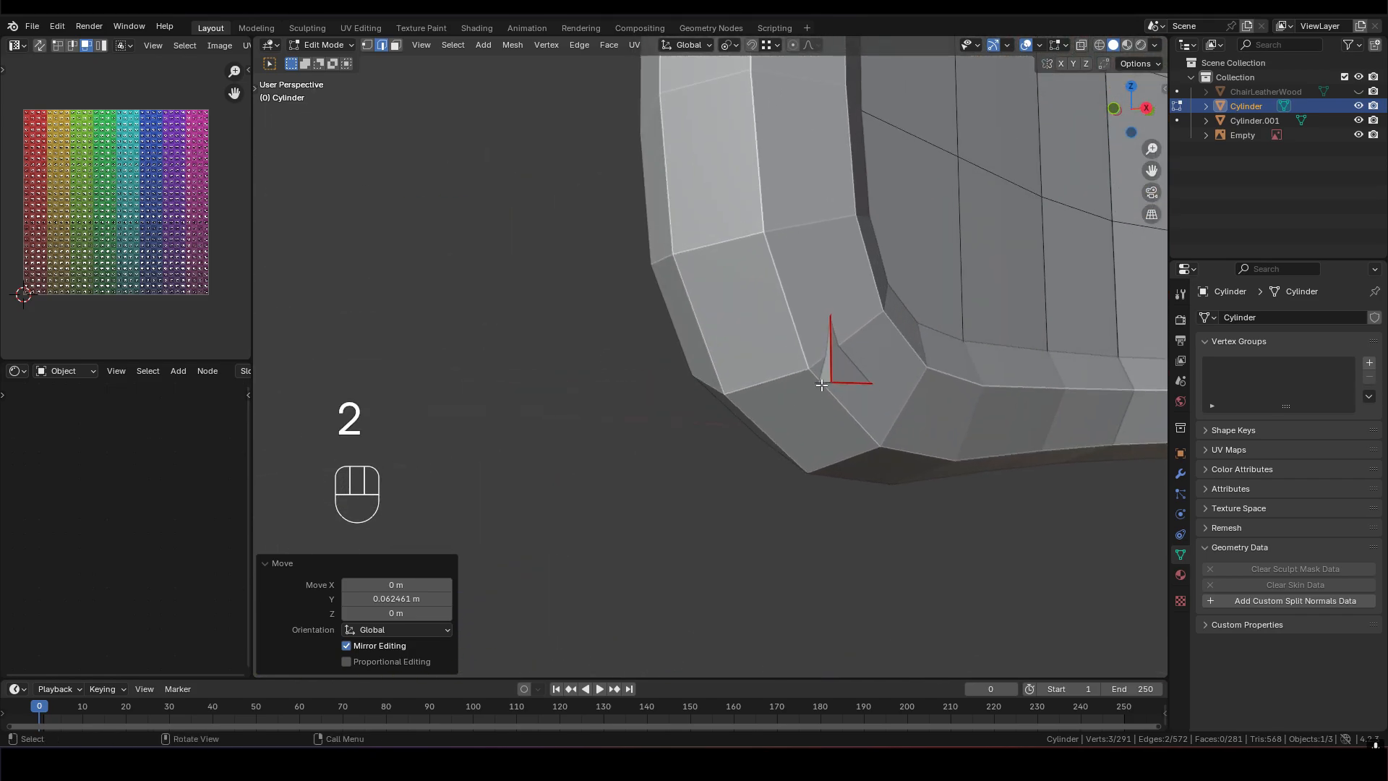
{"action": "left_click", "coordinate": [822, 385], "text": "alt+shift"}
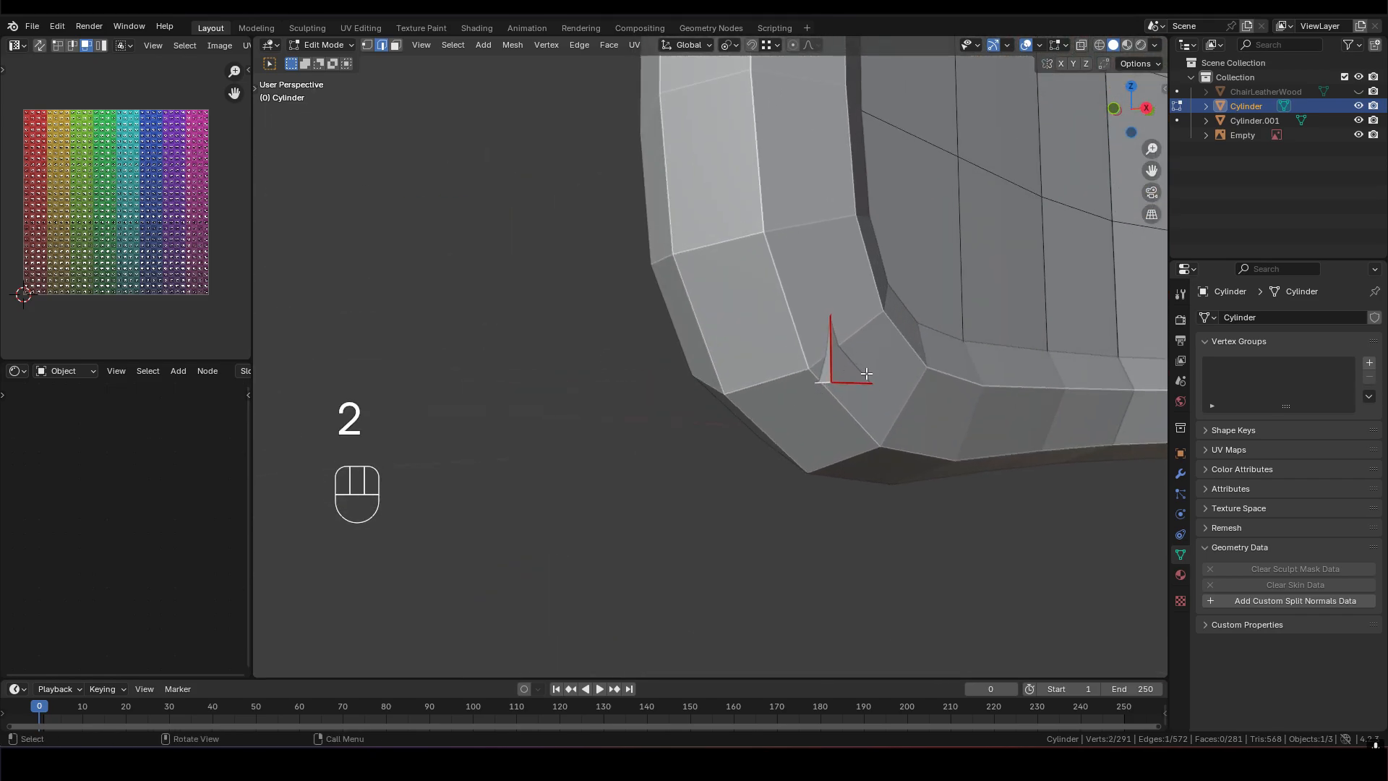
{"action": "left_click", "coordinate": [819, 379], "text": "alt+shift"}
{"action": "middle_click_drag", "start_coordinate": [819, 380], "coordinate": [940, 499]}
{"action": "middle_click_drag", "start_coordinate": [826, 354], "coordinate": [656, 279]}
{"action": "scroll", "coordinate": [656, 279], "scroll_direction": "down", "scroll_amount": 3}
{"action": "middle_click_drag", "start_coordinate": [860, 310], "coordinate": [807, 326], "text": "shift"}
{"action": "key", "text": "g"}
{"action": "key", "text": "z"}
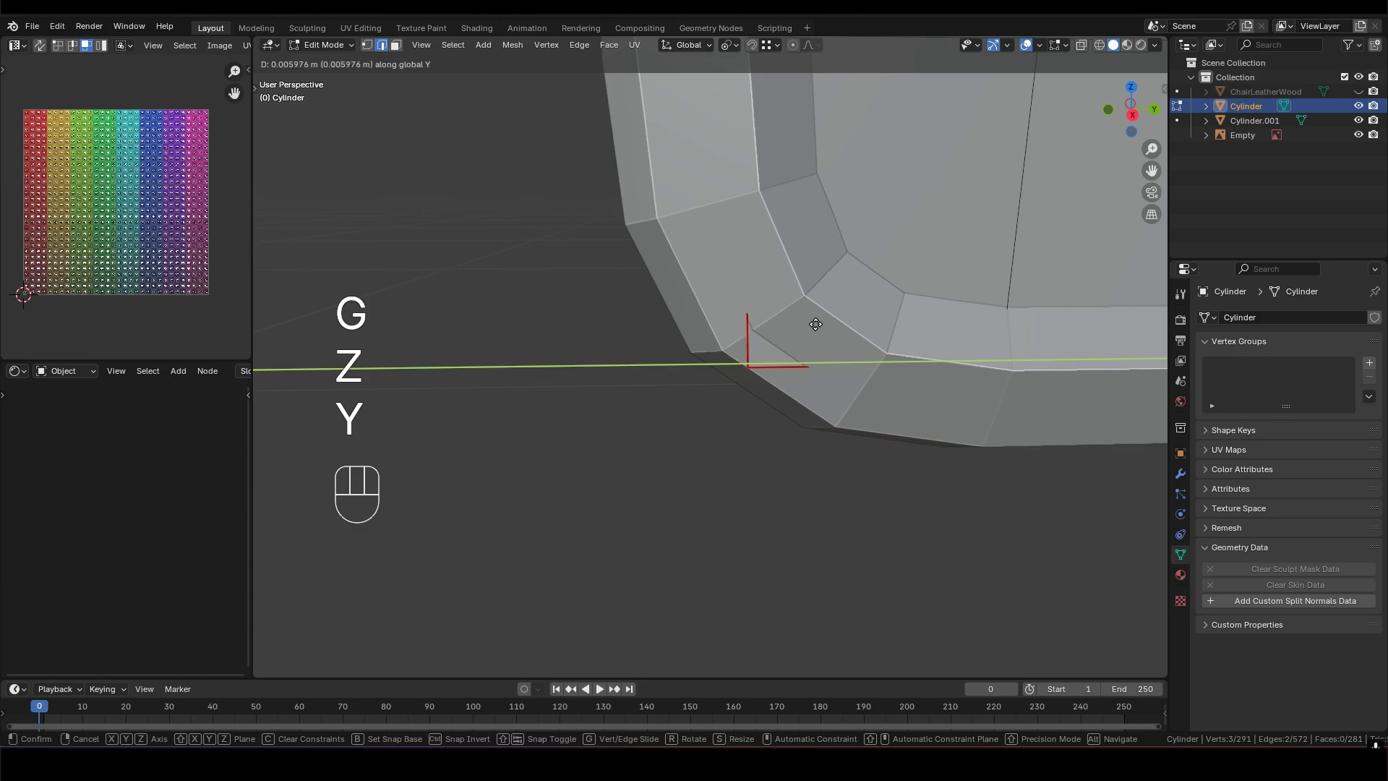
{"action": "left_click", "coordinate": [893, 286]}
Delete the two narrow faces closing the extruded layer at the shell's cut end below the back opening
{"action": "middle_click_drag", "start_coordinate": [894, 287], "coordinate": [774, 448]}
{"action": "scroll", "coordinate": [808, 355], "scroll_direction": "down", "scroll_amount": 3}
{"action": "middle_click_drag", "start_coordinate": [773, 448], "coordinate": [806, 325]}
{"action": "middle_click_drag", "start_coordinate": [806, 325], "coordinate": [707, 222], "text": "shift"}
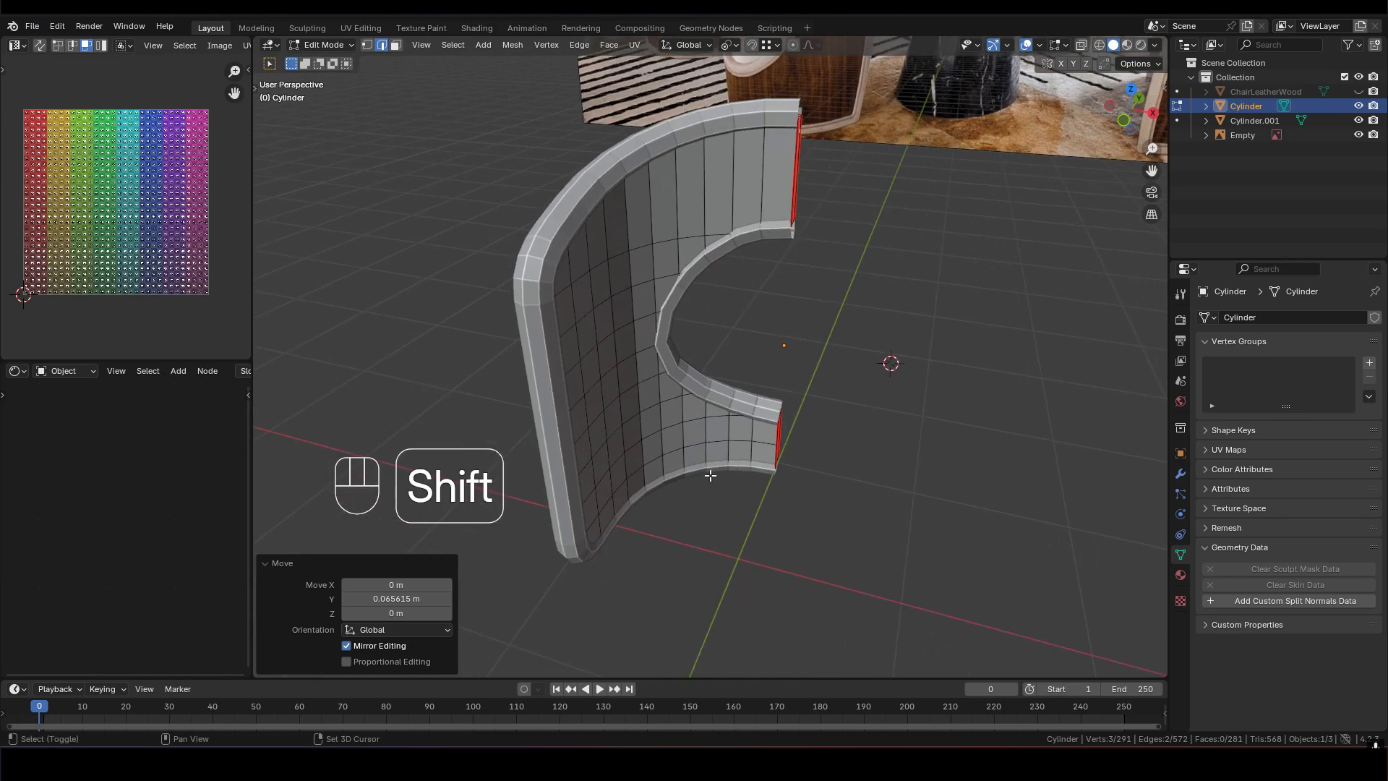
{"action": "middle_click_drag", "start_coordinate": [710, 475], "coordinate": [732, 397], "text": "shift"}
{"action": "scroll", "coordinate": [766, 354], "scroll_direction": "up", "scroll_amount": 3}
{"action": "middle_click_drag", "start_coordinate": [810, 363], "coordinate": [739, 338]}
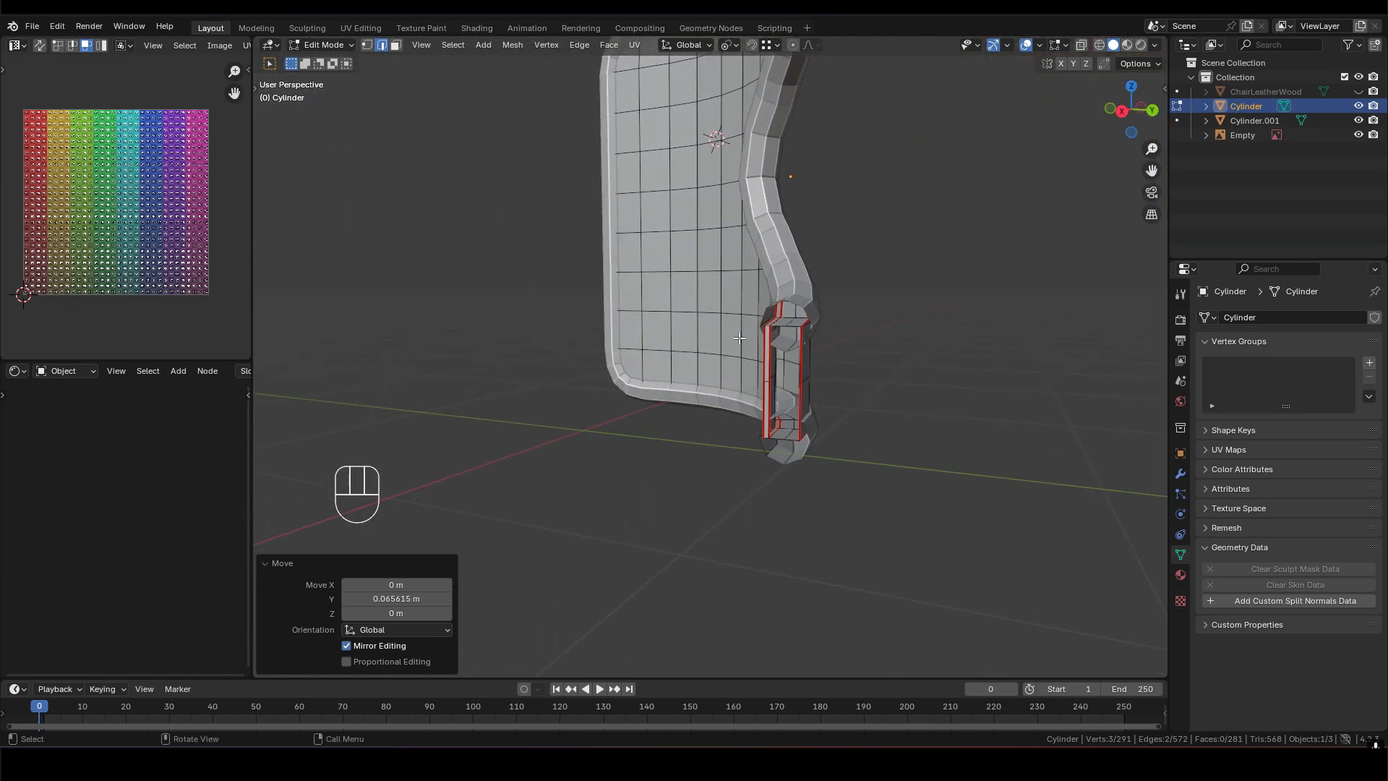
{"action": "scroll", "coordinate": [795, 316], "scroll_direction": "up", "scroll_amount": 3}
{"action": "middle_click_drag", "start_coordinate": [819, 321], "coordinate": [703, 325], "text": "shift"}
{"action": "scroll", "coordinate": [847, 419], "scroll_direction": "up", "scroll_amount": 2}
{"action": "scroll", "coordinate": [799, 439], "scroll_direction": "down", "scroll_amount": 2}
{"action": "key", "text": "3"}
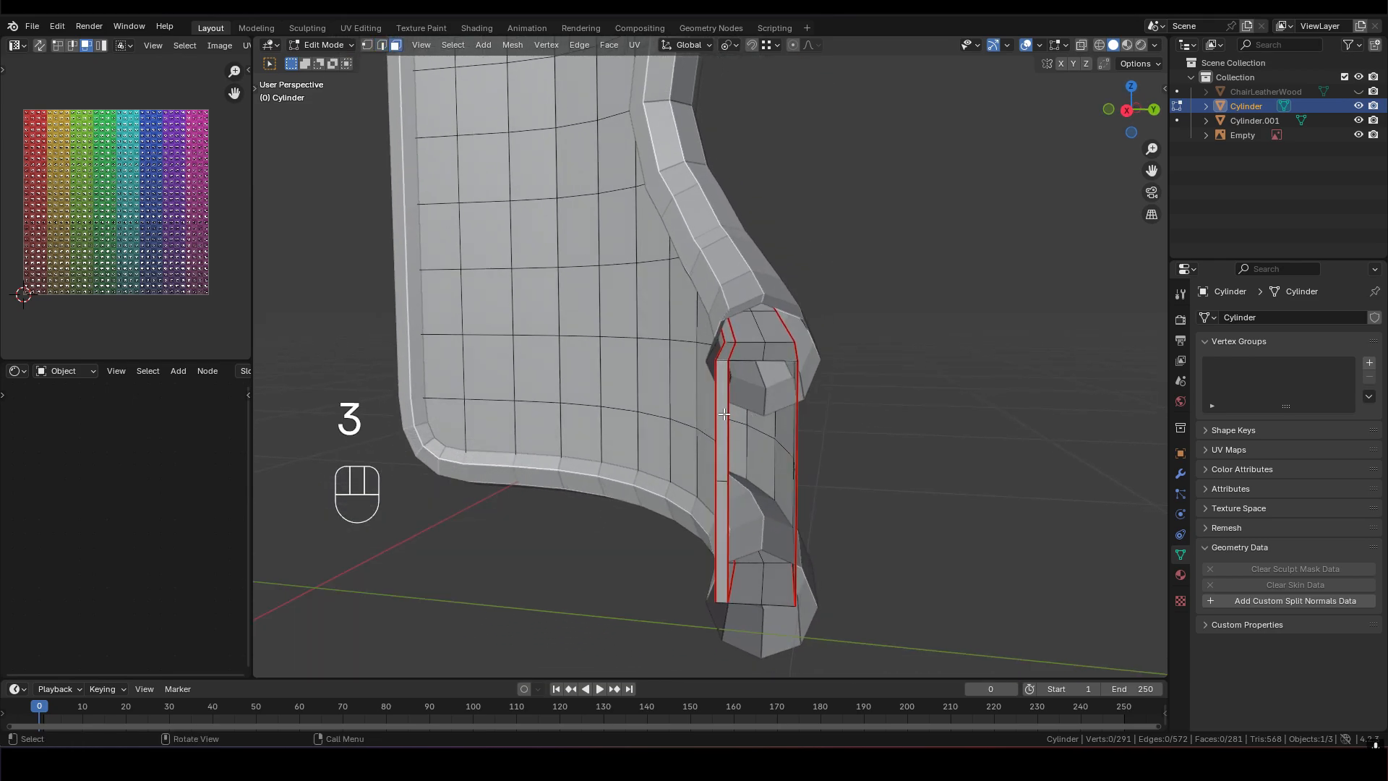
{"action": "key", "text": "x"}
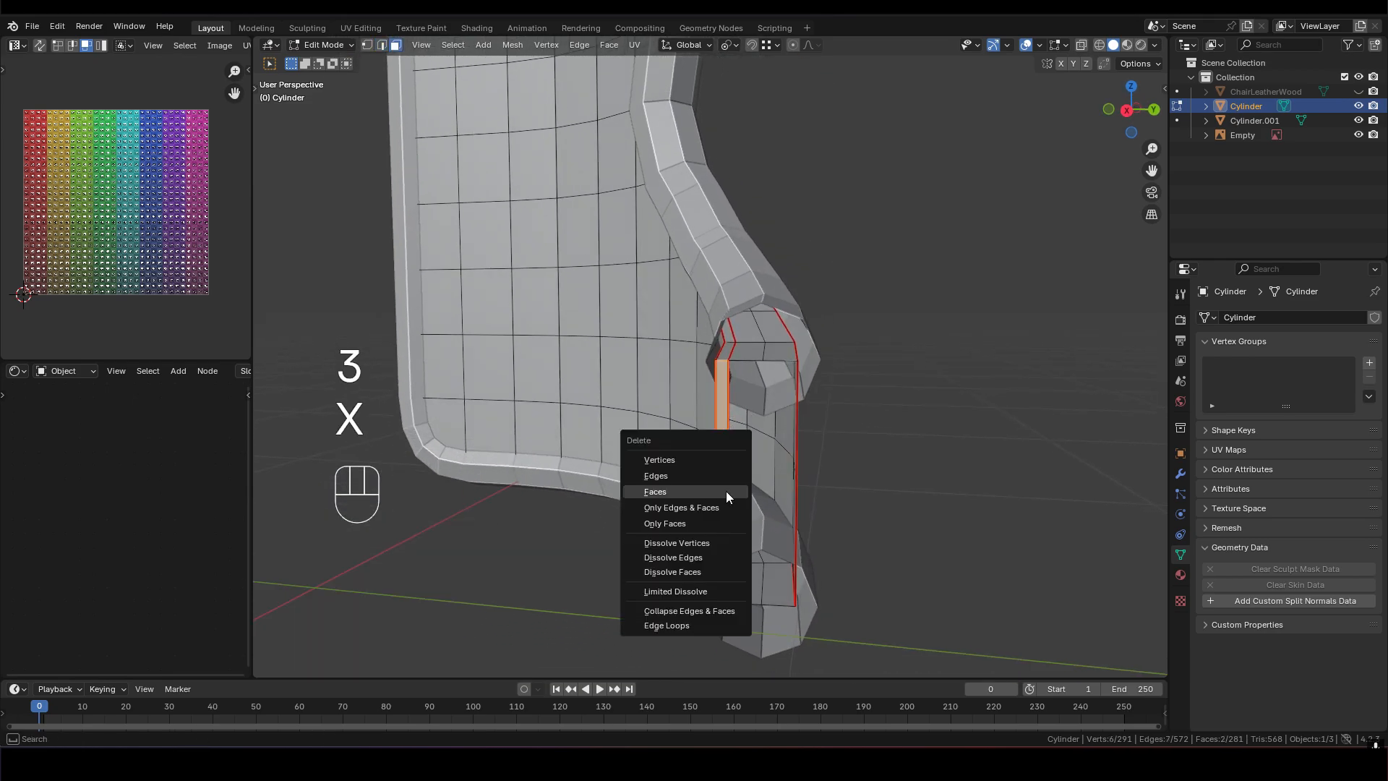
{"action": "left_click", "coordinate": [725, 492]}
Delete the narrow extruded face at the shell's cut end above the back opening
{"action": "mouse_move", "coordinate": [759, 351]}
{"action": "middle_mouse_down", "text": "shift"}
{"action": "mouse_move", "coordinate": [743, 349]}
{"action": "mouse_move", "coordinate": [765, 353]}
{"action": "middle_mouse_up", "text": "shift"}
{"action": "middle_click_drag", "start_coordinate": [766, 217], "coordinate": [725, 383], "text": "shift"}
{"action": "scroll", "coordinate": [778, 340], "scroll_direction": "down", "scroll_amount": 2}
{"action": "scroll", "coordinate": [730, 372], "scroll_direction": "up", "scroll_amount": 3}
{"action": "middle_click_drag", "start_coordinate": [779, 180], "coordinate": [703, 289], "text": "shift"}
{"action": "key", "text": "x"}
{"action": "left_click", "coordinate": [705, 296]}
Delete the three loops of shell faces hidden inside the rim tube around the back opening
{"action": "middle_click_drag", "start_coordinate": [655, 245], "coordinate": [652, 326], "text": "shift"}
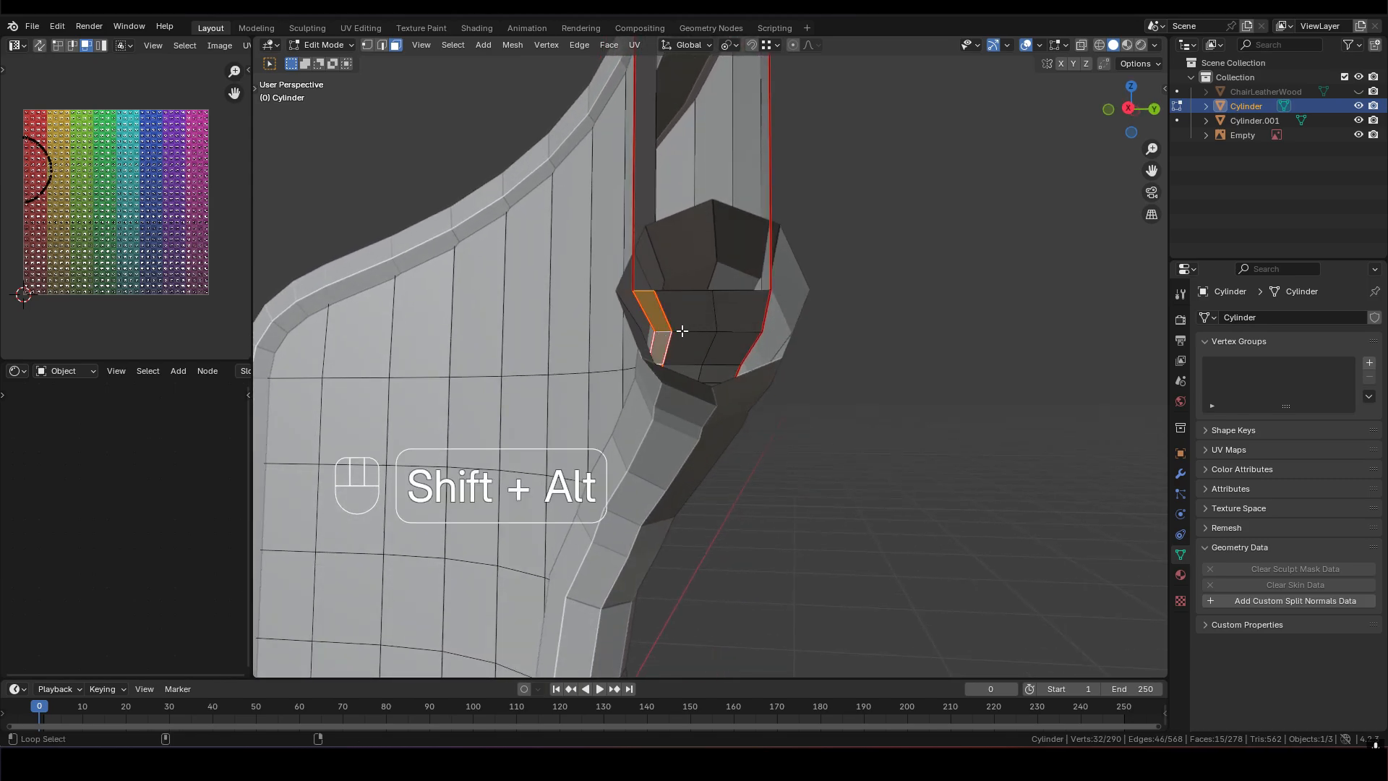
{"action": "left_click", "coordinate": [735, 332], "text": "alt+shift"}
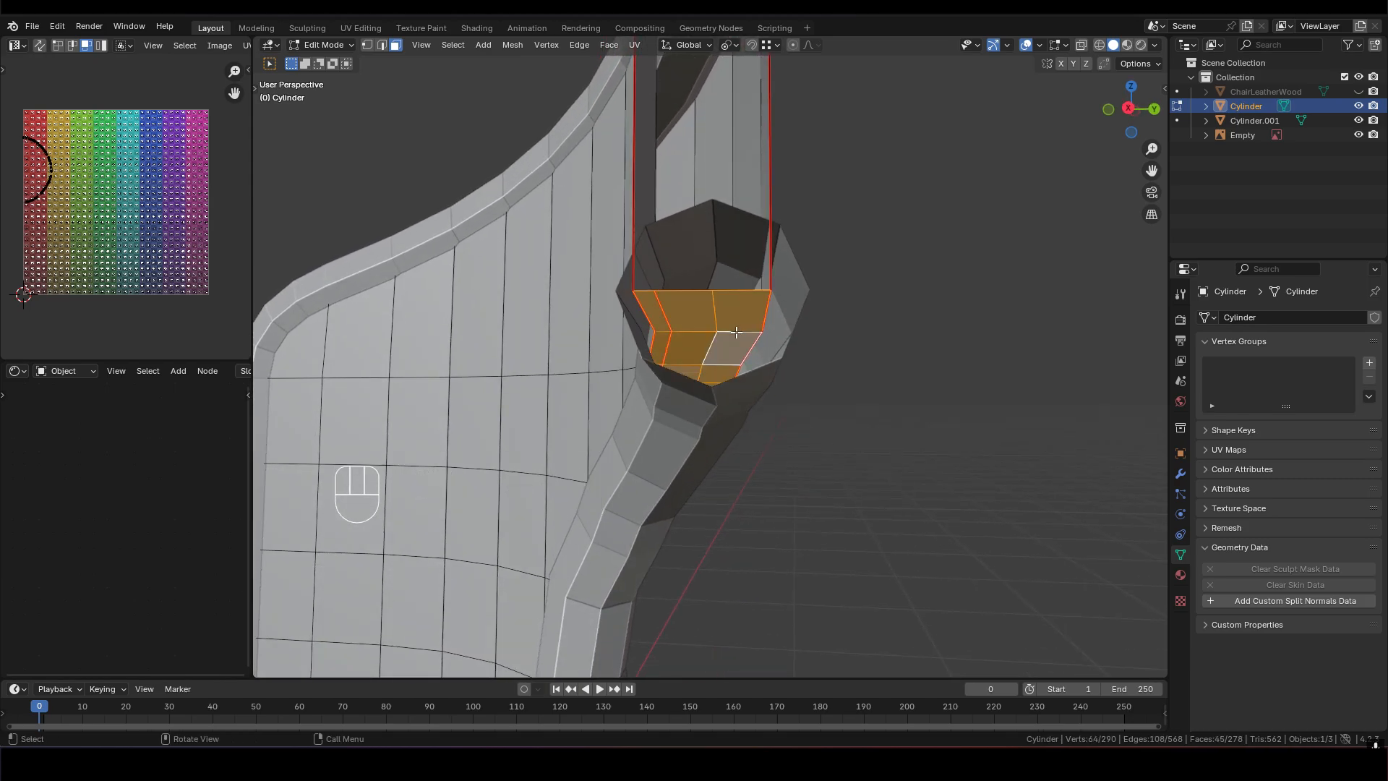
{"action": "key", "text": "x"}
{"action": "left_click", "coordinate": [736, 332]}
Delete the loops of shell faces hidden inside the outer rim tube, starting at its upper cut end
{"action": "middle_click_drag", "start_coordinate": [736, 331], "coordinate": [771, 413], "text": "shift"}
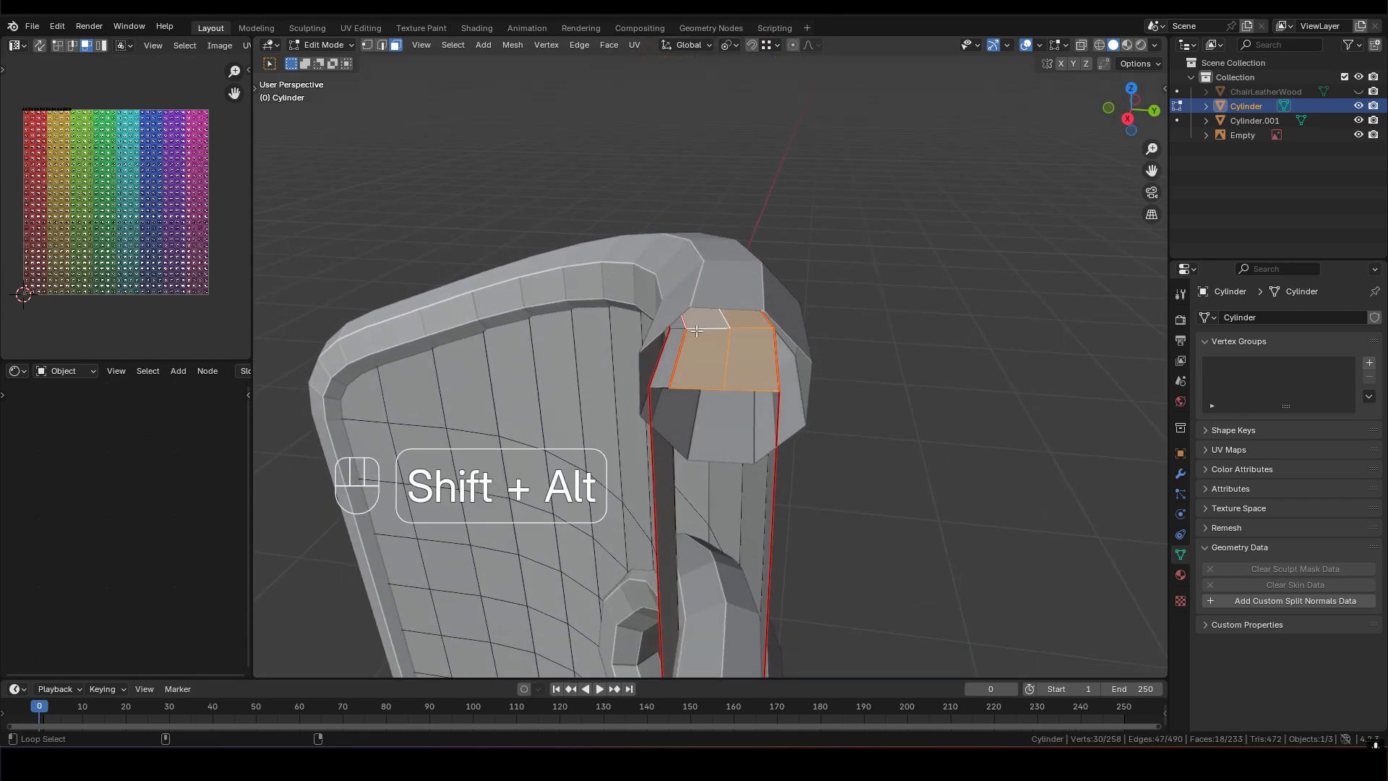
{"action": "middle_click_drag", "start_coordinate": [712, 347], "coordinate": [709, 334]}
{"action": "key", "text": "x"}
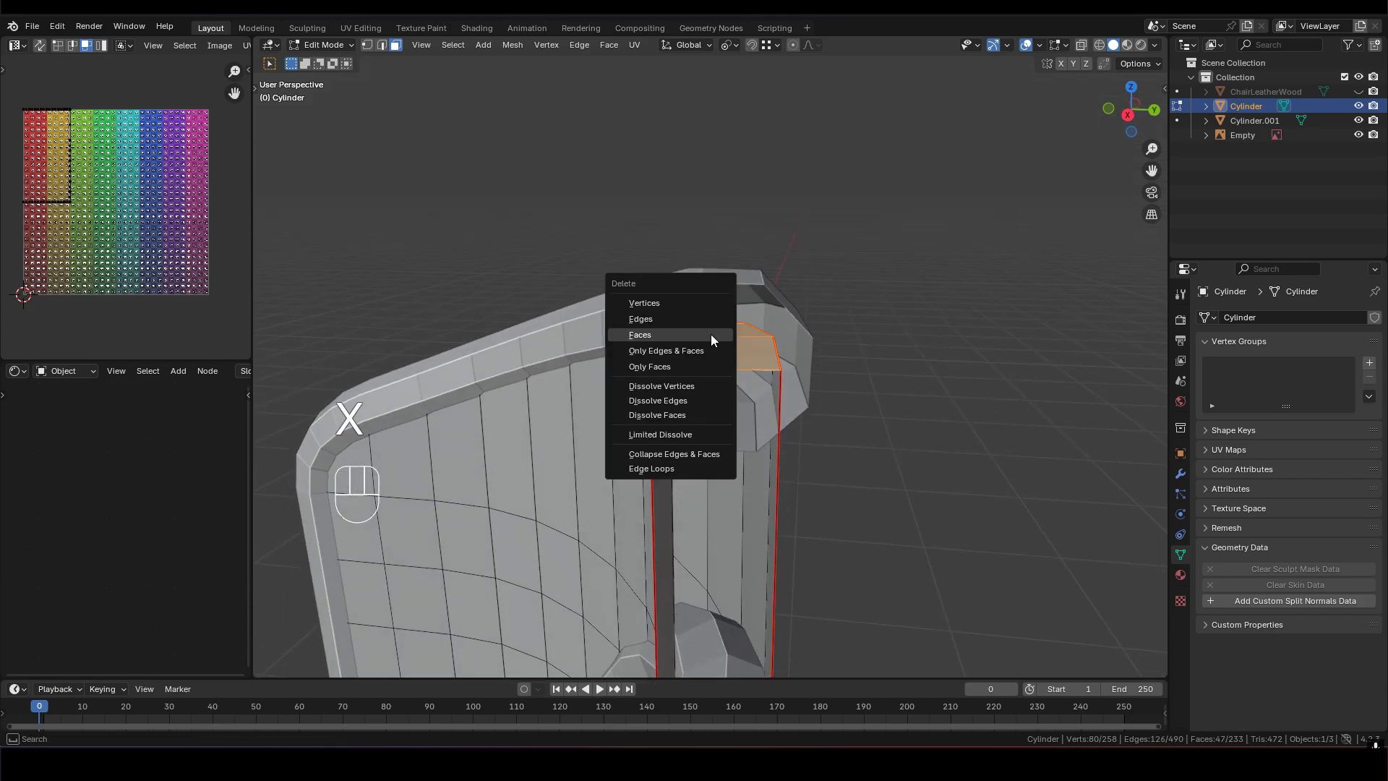
{"action": "left_click", "coordinate": [710, 334]}
Switch mesh editing from the wooden shell to the rim tubing object
{"action": "middle_click_drag", "start_coordinate": [709, 334], "coordinate": [705, 256]}
{"action": "scroll", "coordinate": [701, 264], "scroll_direction": "down", "scroll_amount": 4}
{"action": "middle_click_drag", "start_coordinate": [686, 311], "coordinate": [730, 363]}
{"action": "scroll", "coordinate": [693, 355], "scroll_direction": "up", "scroll_amount": 2}
{"action": "key", "text": "Tab"}
{"action": "left_click", "coordinate": [743, 215]}
{"action": "scroll", "coordinate": [729, 325], "scroll_direction": "up", "scroll_amount": 1}
{"action": "scroll", "coordinate": [730, 332], "scroll_direction": "up", "scroll_amount": 2}
{"action": "key", "text": "Tab"}
Delete the single loop of tubing faces hidden between the shell's two surfaces along the back opening
{"action": "left_click", "coordinate": [716, 288]}
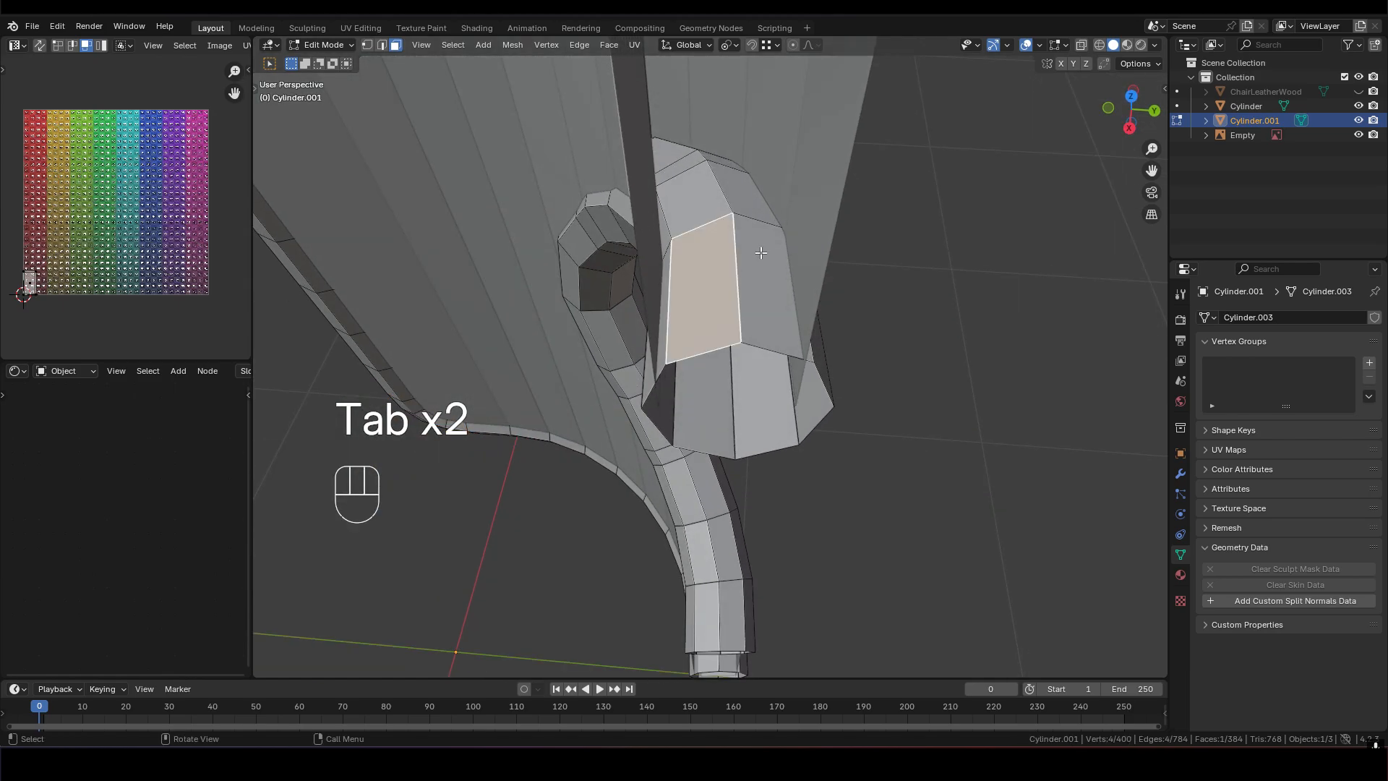
{"action": "middle_click_drag", "start_coordinate": [761, 252], "coordinate": [753, 241]}
{"action": "left_click", "coordinate": [714, 230], "text": "alt+shift"}
{"action": "left_click", "coordinate": [714, 230], "text": "alt+shift"}
{"action": "left_click", "coordinate": [751, 223], "text": "alt+shift"}
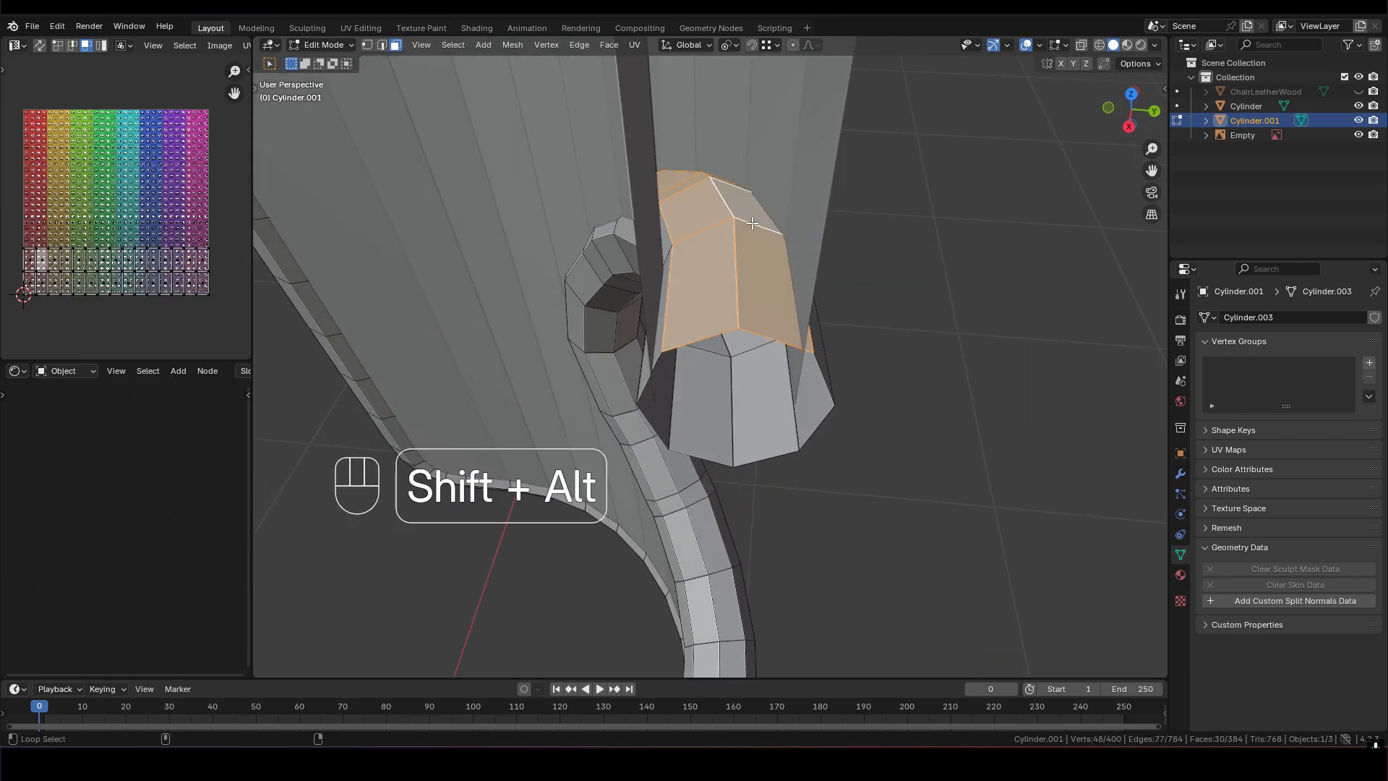
{"action": "scroll", "coordinate": [718, 195], "scroll_direction": "down", "scroll_amount": 4}
{"action": "middle_click_drag", "start_coordinate": [727, 527], "coordinate": [703, 309], "text": "shift"}
{"action": "middle_click_drag", "start_coordinate": [711, 178], "coordinate": [719, 405], "text": "shift"}
{"action": "scroll", "coordinate": [719, 405], "scroll_direction": "up", "scroll_amount": 2}
{"action": "middle_click_drag", "start_coordinate": [730, 311], "coordinate": [760, 402], "text": "shift"}
{"action": "scroll", "coordinate": [744, 362], "scroll_direction": "up", "scroll_amount": 2}
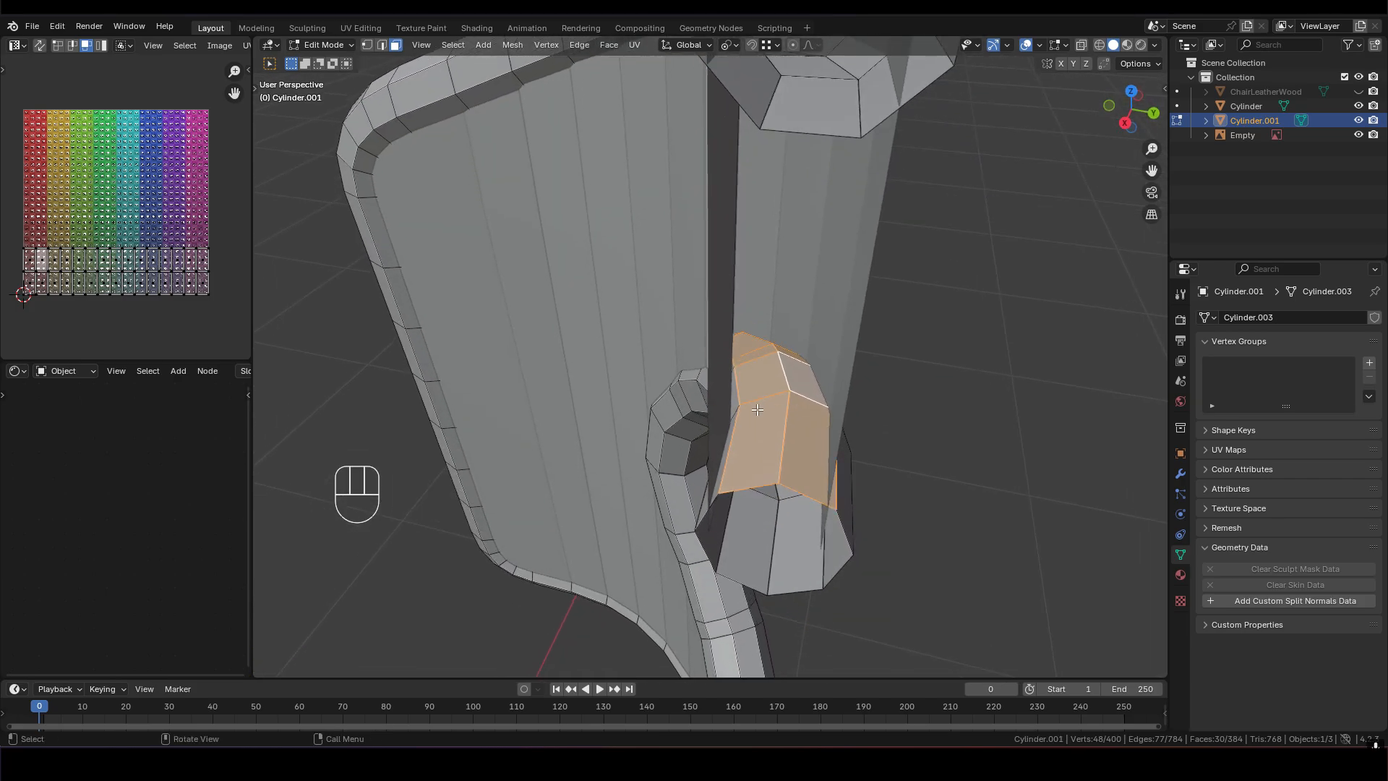
{"action": "left_click", "coordinate": [758, 399]}
{"action": "key", "text": "x"}
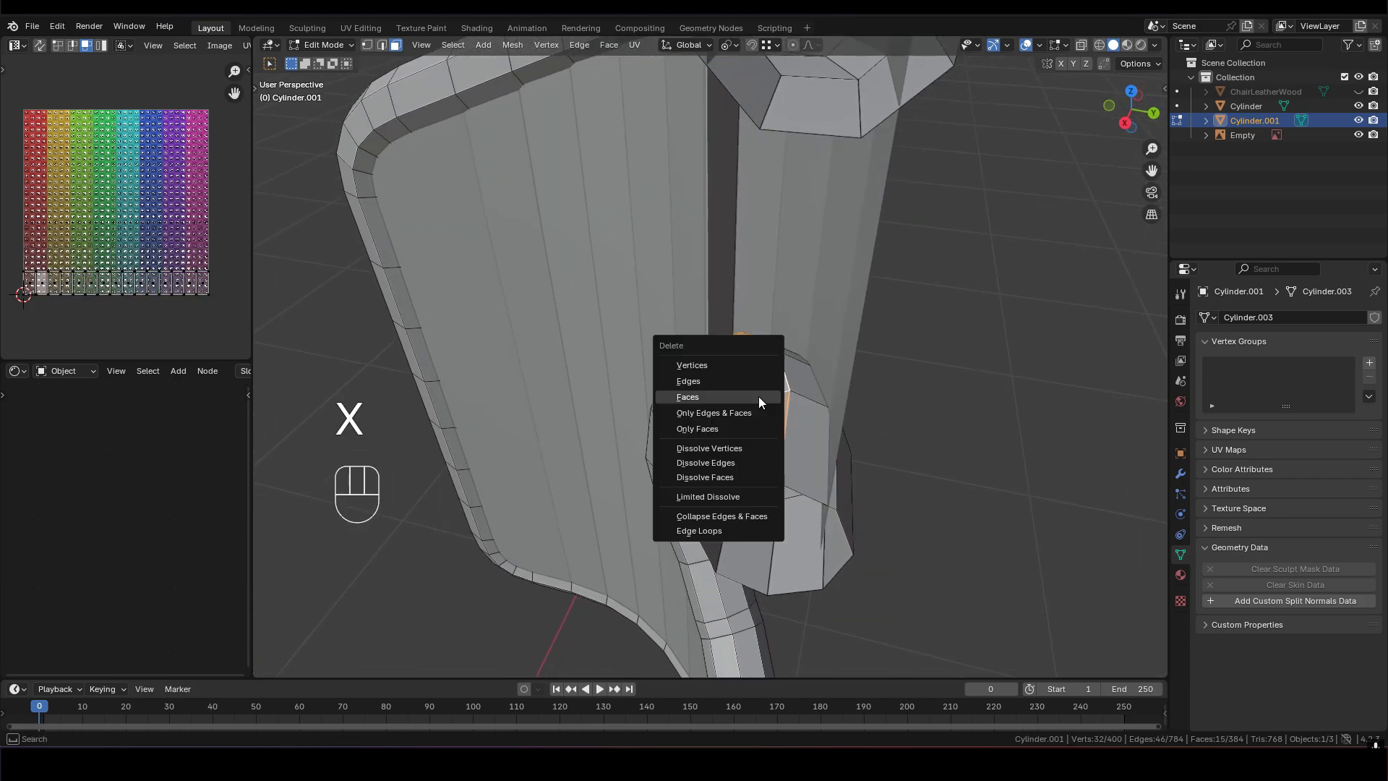
{"action": "left_click", "coordinate": [757, 396]}
Delete the tubing faces hidden between the shell's two surfaces along the outer rim
{"action": "scroll", "coordinate": [706, 518], "scroll_direction": "down", "scroll_amount": 4}
{"action": "middle_click_drag", "start_coordinate": [707, 519], "coordinate": [723, 430]}
{"action": "middle_click_drag", "start_coordinate": [727, 261], "coordinate": [790, 379], "text": "shift"}
{"action": "scroll", "coordinate": [749, 449], "scroll_direction": "up", "scroll_amount": 2}
{"action": "left_click", "coordinate": [790, 380]}
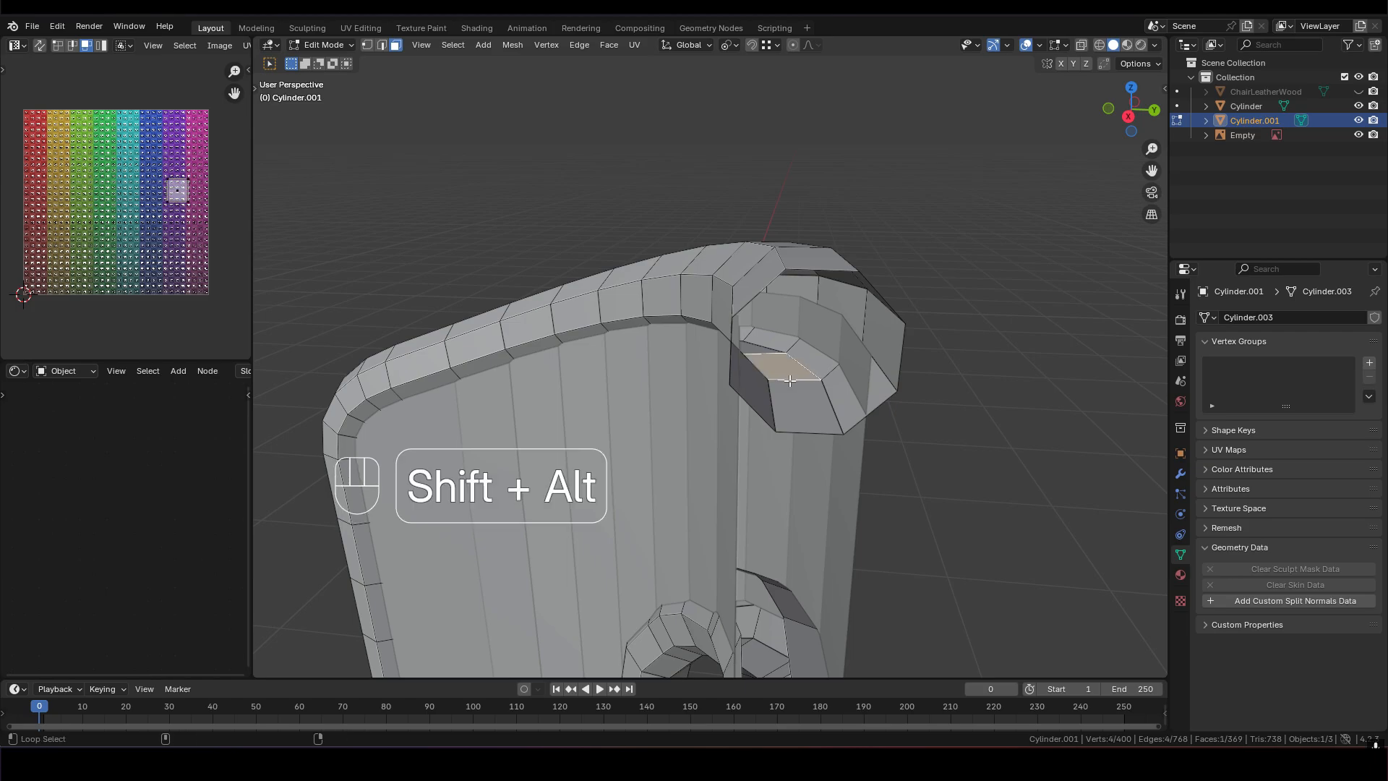
{"action": "left_click", "coordinate": [790, 379], "text": "alt+shift"}
{"action": "middle_click_drag", "start_coordinate": [668, 410], "coordinate": [652, 352]}
{"action": "middle_click_drag", "start_coordinate": [644, 381], "coordinate": [614, 156], "text": "shift"}
{"action": "scroll", "coordinate": [752, 394], "scroll_direction": "up", "scroll_amount": 5}
{"action": "middle_click_drag", "start_coordinate": [752, 393], "coordinate": [845, 330]}
{"action": "key", "text": "x"}
{"action": "left_click", "coordinate": [682, 412]}
{"action": "key", "text": "x"}
{"action": "left_click", "coordinate": [701, 293]}
Return the rim tubing to Object Mode and bring up its object commands, including the shading options
{"action": "scroll", "coordinate": [844, 330], "scroll_direction": "down", "scroll_amount": 5}
{"action": "middle_click_drag", "start_coordinate": [679, 394], "coordinate": [679, 202], "text": "shift"}
{"action": "middle_click_drag", "start_coordinate": [650, 375], "coordinate": [883, 384]}
{"action": "key", "text": "Tab"}
{"action": "middle_click_drag", "start_coordinate": [792, 350], "coordinate": [673, 299]}
{"action": "right_click", "coordinate": [660, 289]}
{"action": "mouse_move", "coordinate": [661, 291]}
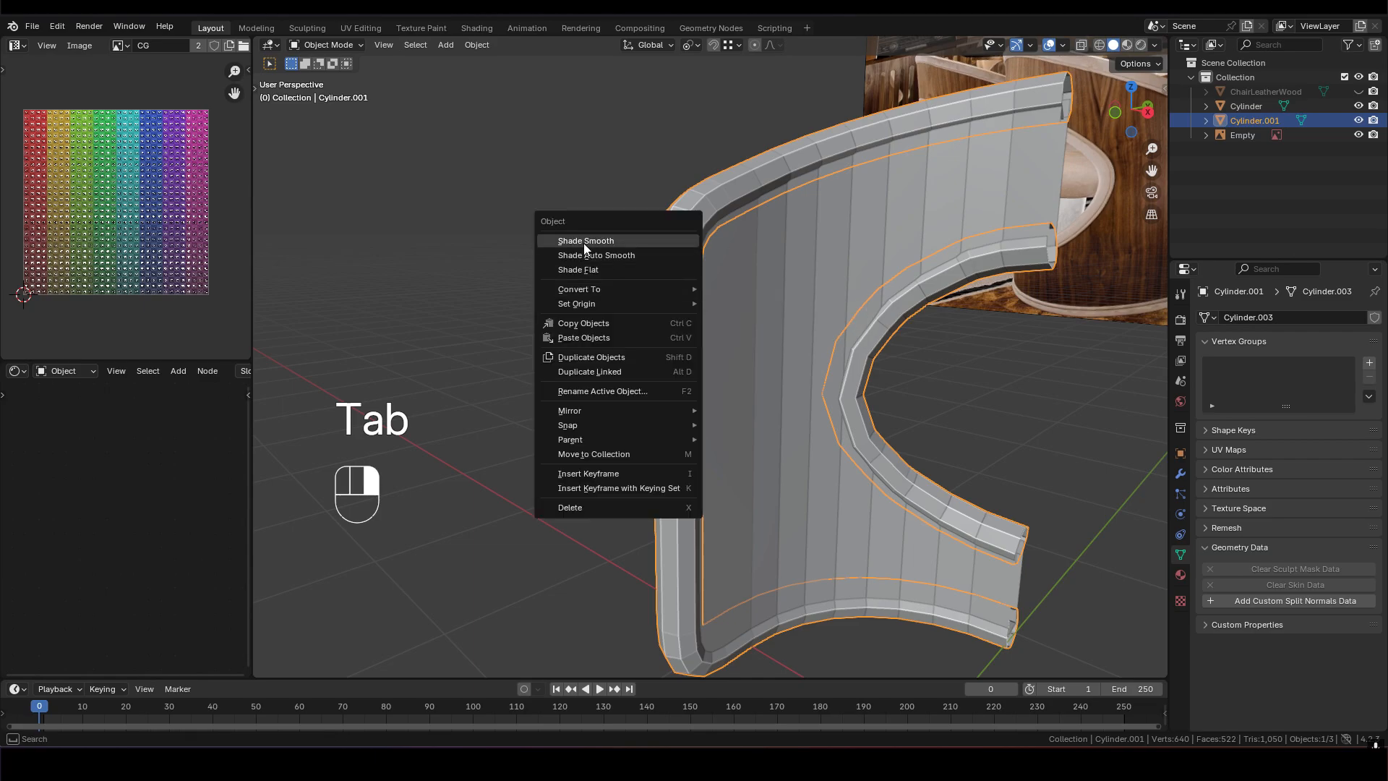
Apply smooth shading to both the rim object and the curved panel object
{"action": "left_click", "coordinate": [584, 243]}
{"action": "middle_click_drag", "start_coordinate": [704, 312], "coordinate": [705, 276]}
{"action": "left_click", "coordinate": [705, 275]}
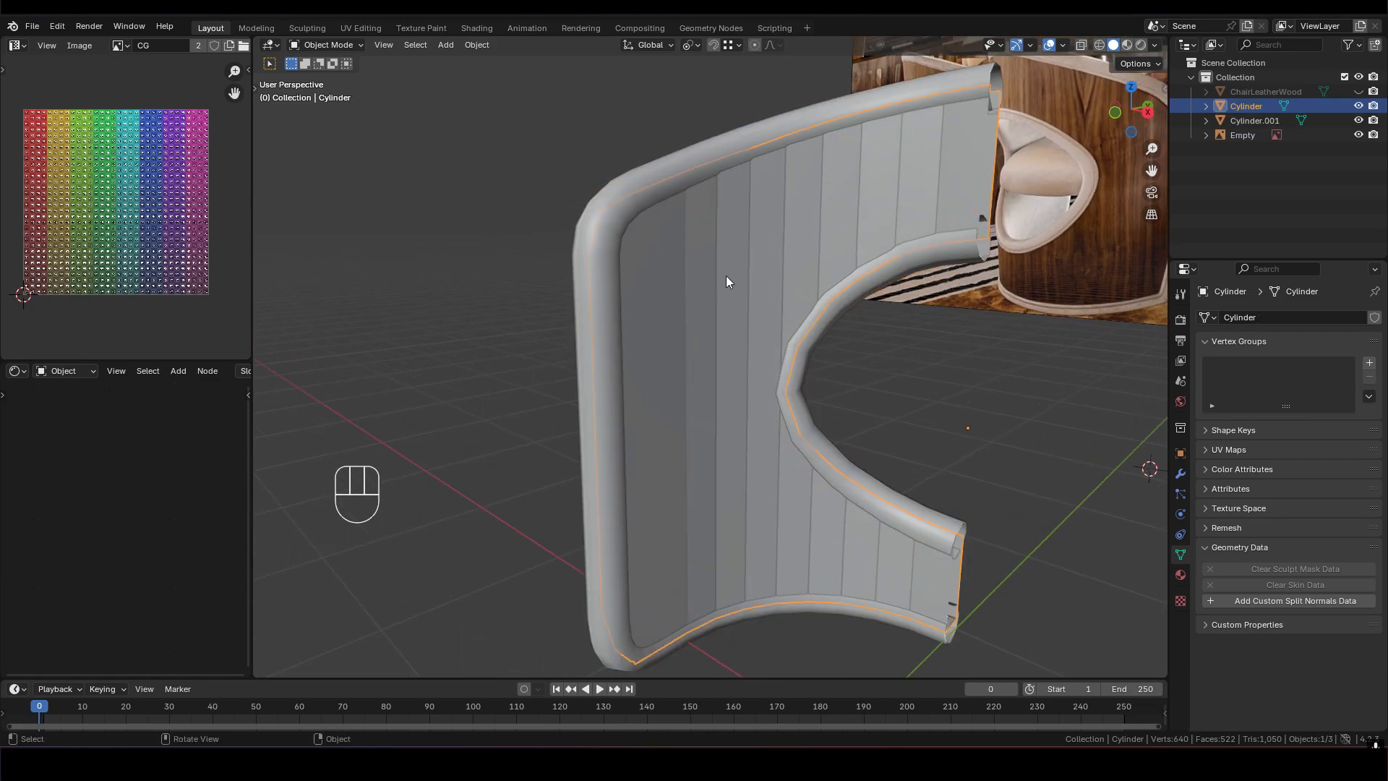
{"action": "right_click", "coordinate": [722, 278]}
{"action": "left_click", "coordinate": [636, 278]}
Join the rim and the curved panel into a single object
{"action": "middle_click_drag", "start_coordinate": [692, 281], "coordinate": [672, 315]}
{"action": "key", "text": "Tab"}
{"action": "scroll", "coordinate": [706, 307], "scroll_direction": "up", "scroll_amount": 2}
{"action": "key", "text": "Tab"}
{"action": "left_click", "coordinate": [764, 282], "text": "shift"}
{"action": "right_click", "coordinate": [764, 282]}
{"action": "left_click", "coordinate": [692, 332]}
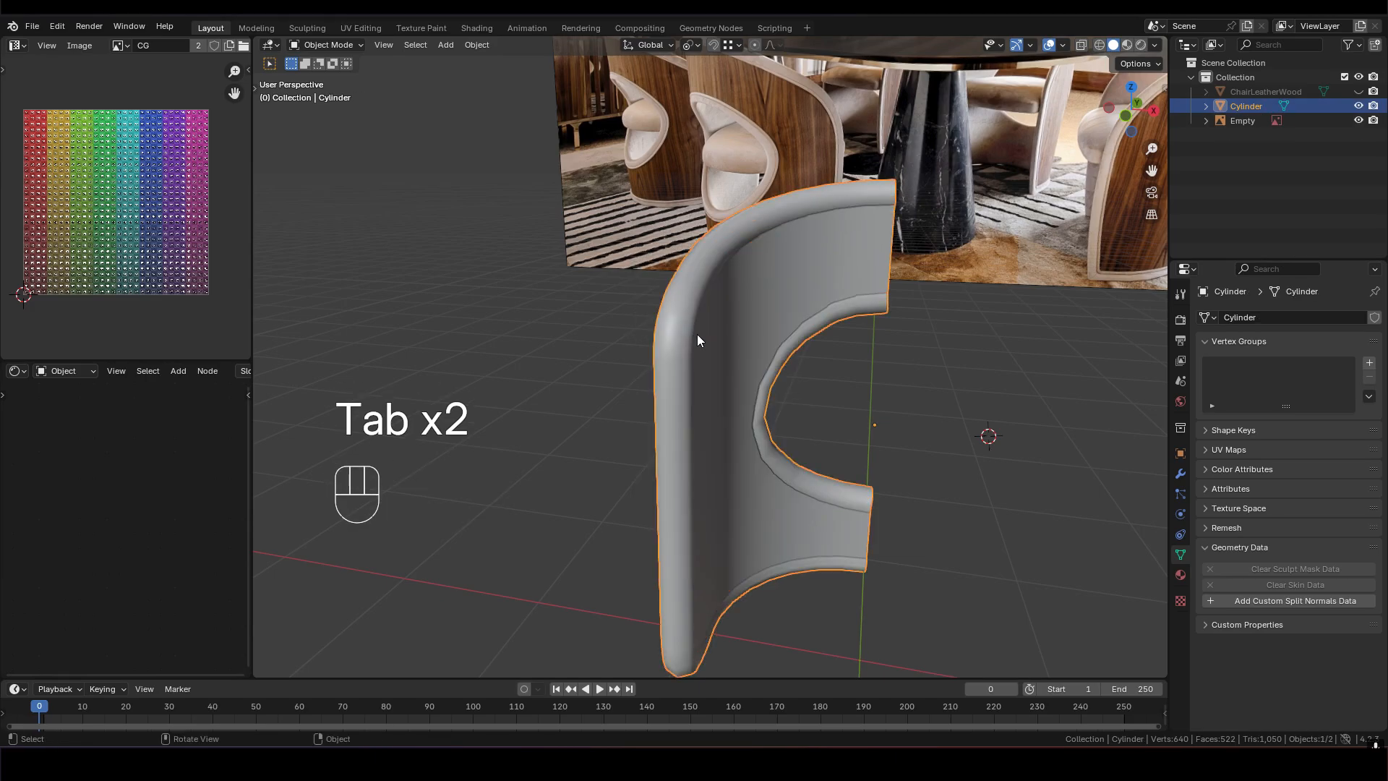
Snap the 3D cursor to the selected half chair shell
{"action": "scroll", "coordinate": [692, 333], "scroll_direction": "down", "scroll_amount": 2}
{"action": "scroll", "coordinate": [704, 388], "scroll_direction": "up", "scroll_amount": 3}
{"action": "middle_click_drag", "start_coordinate": [754, 427], "coordinate": [787, 419], "text": "shift"}
{"action": "key", "text": "shift+s"}
{"action": "left_click", "coordinate": [792, 481]}
{"action": "middle_click_drag", "start_coordinate": [791, 480], "coordinate": [893, 459], "text": "shift"}
Add a Mirror modifier on the X axis to the half shell, with clipping enabled
{"action": "left_click", "coordinate": [1181, 473]}
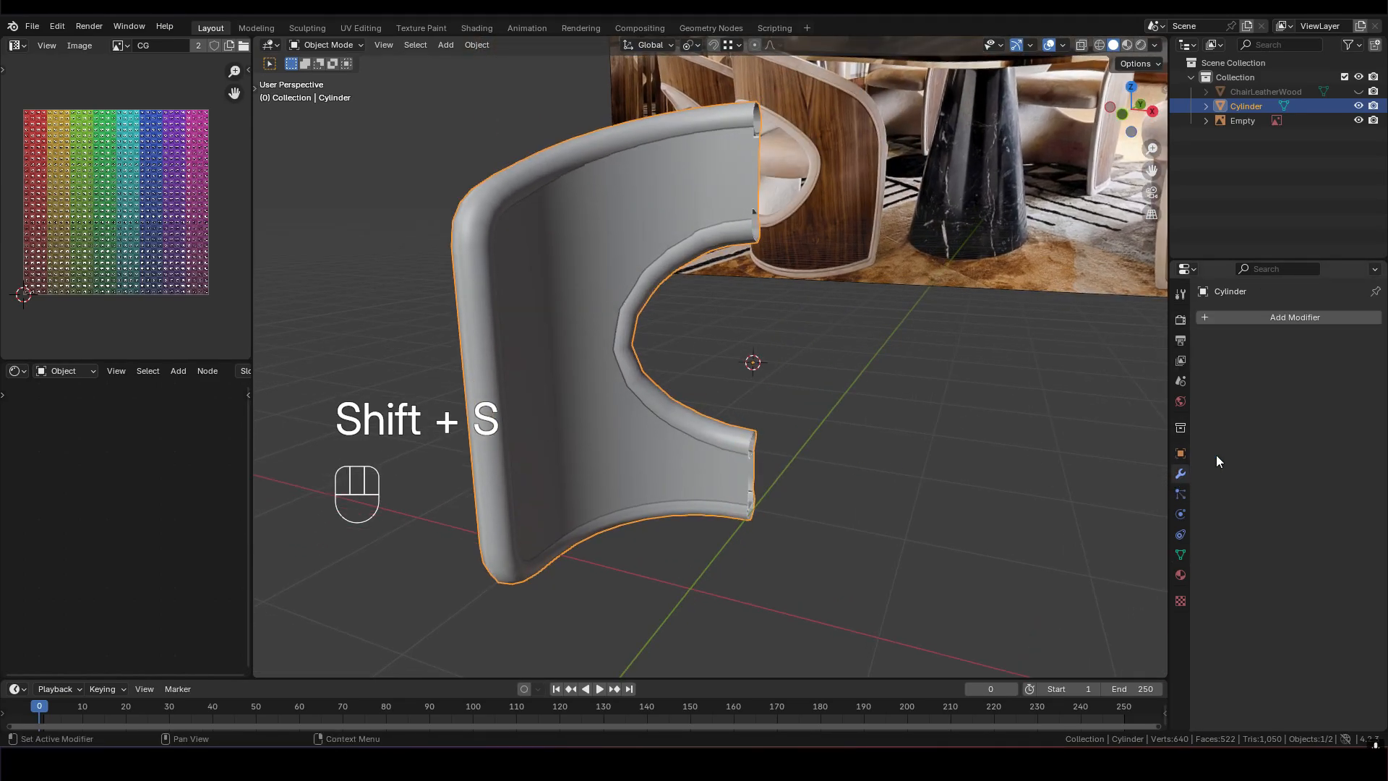
{"action": "left_click", "coordinate": [1271, 324]}
{"action": "mouse_move", "coordinate": [1271, 325]}
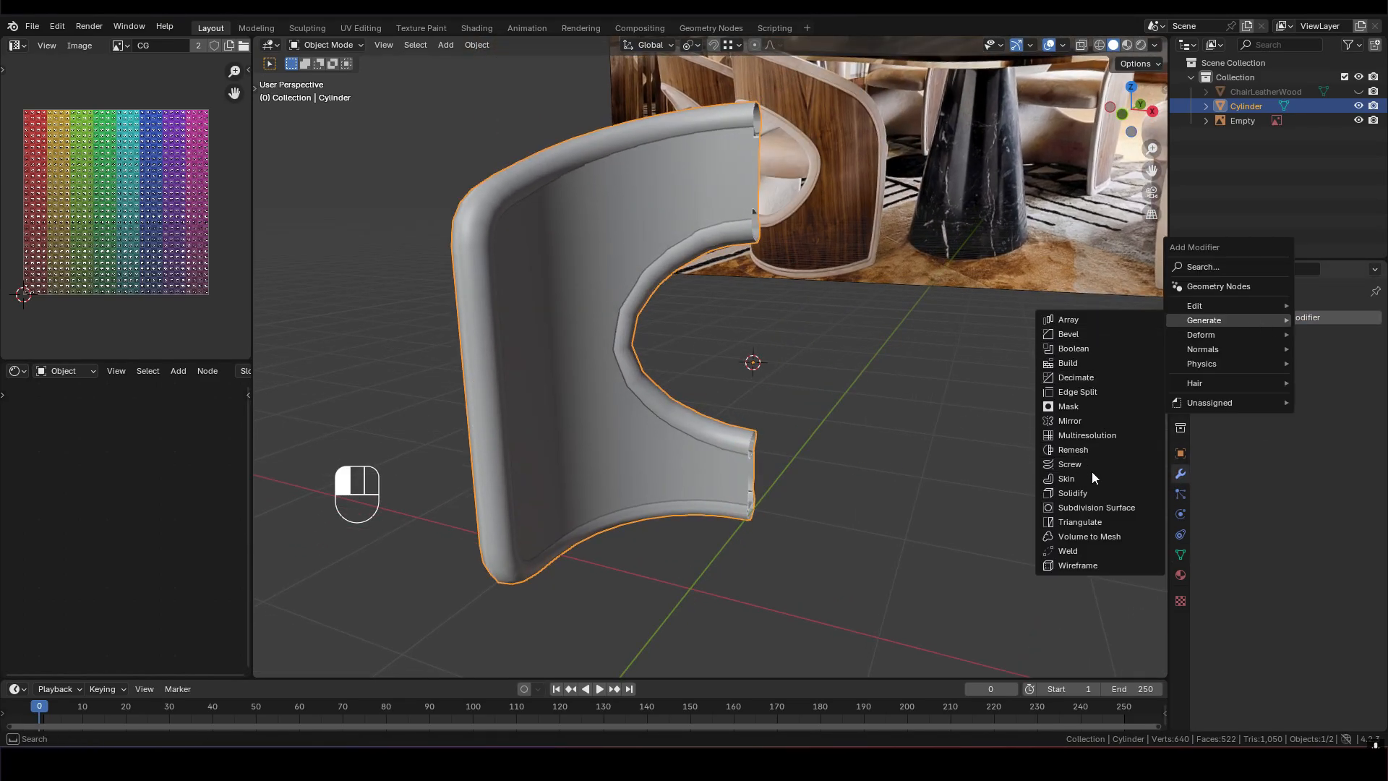
{"action": "left_click", "coordinate": [1083, 418]}
Select the rim's centre edge loop at the lower side of the opening and scale it to 0 along X
{"action": "middle_click_drag", "start_coordinate": [786, 471], "coordinate": [718, 369]}
{"action": "scroll", "coordinate": [730, 393], "scroll_direction": "up", "scroll_amount": 2}
{"action": "scroll", "coordinate": [730, 391], "scroll_direction": "up", "scroll_amount": 4}
{"action": "middle_click_drag", "start_coordinate": [767, 427], "coordinate": [730, 353], "text": "shift"}
{"action": "scroll", "coordinate": [716, 343], "scroll_direction": "up", "scroll_amount": 2}
{"action": "middle_click_drag", "start_coordinate": [713, 337], "coordinate": [1043, 330]}
{"action": "middle_click_drag", "start_coordinate": [891, 430], "coordinate": [445, 335]}
{"action": "key", "text": "Tab"}
{"action": "key", "text": "2"}
{"action": "left_click", "coordinate": [719, 337], "text": "alt+shift"}
{"action": "scroll", "coordinate": [812, 402], "scroll_direction": "down", "scroll_amount": 3}
{"action": "middle_click_drag", "start_coordinate": [812, 403], "coordinate": [755, 342], "text": "shift"}
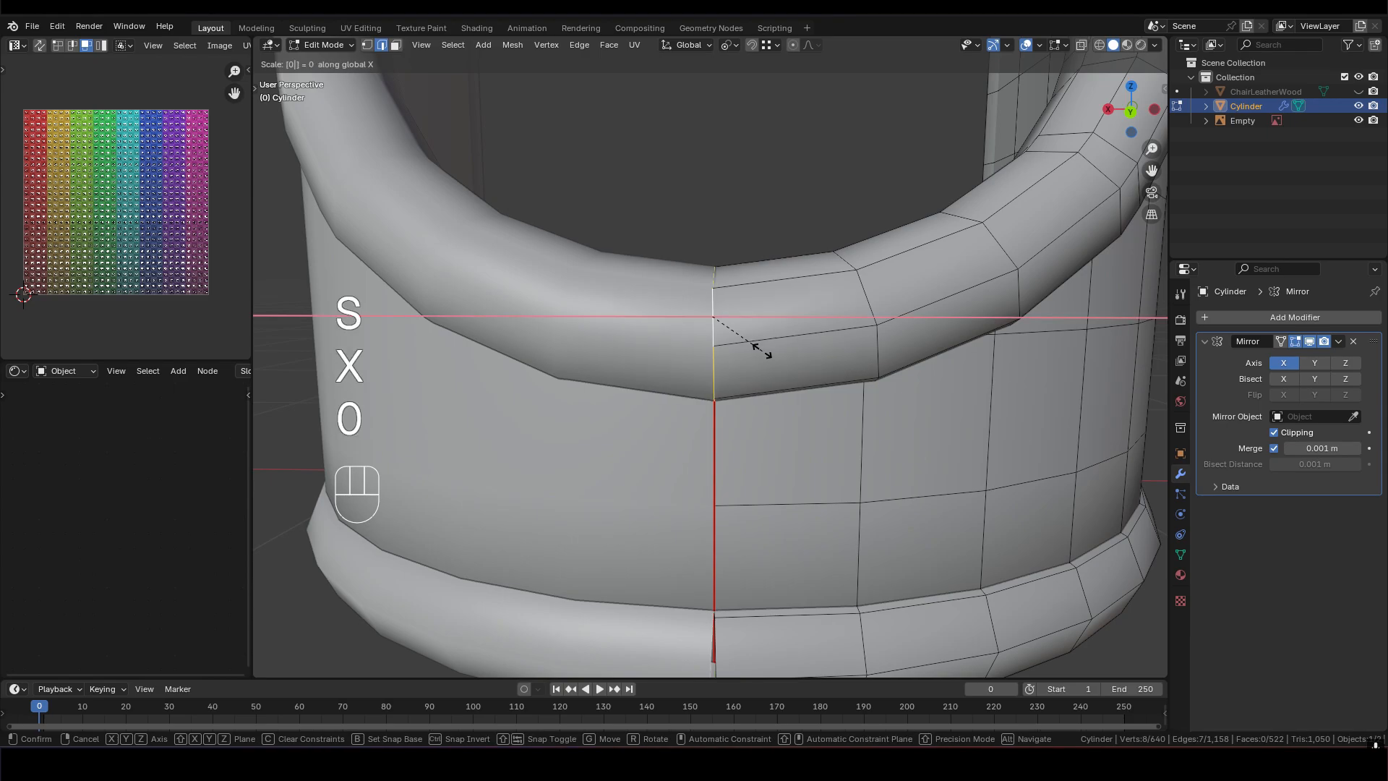
{"action": "left_click", "coordinate": [752, 348]}
Move the opening's flattened lower rim loop about -0.22 m along X onto the mirror plane
{"action": "middle_click_drag", "start_coordinate": [752, 347], "coordinate": [803, 438]}
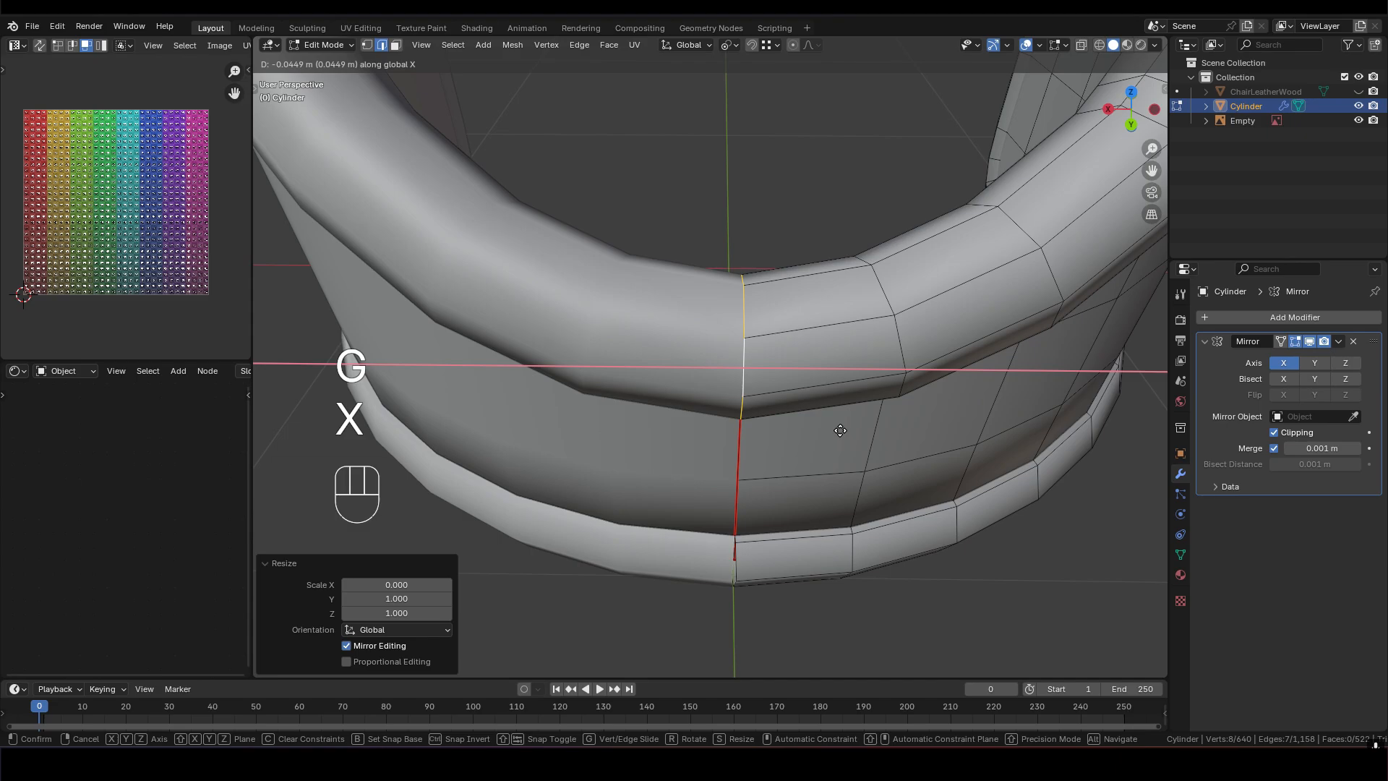
{"action": "middle_click_drag", "start_coordinate": [826, 438], "coordinate": [799, 343]}
{"action": "key", "text": "g"}
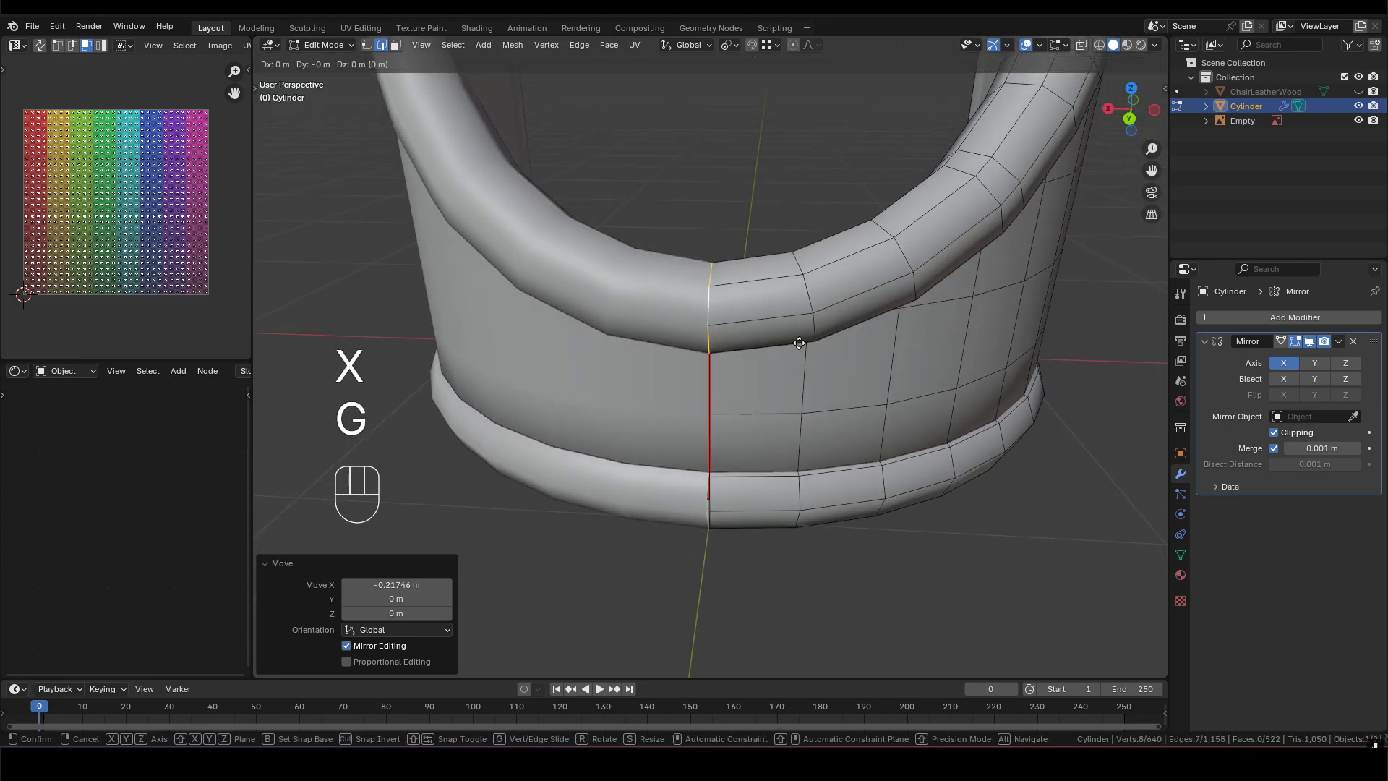
Select the centre edge loop of the shell's bottom rim and scale it to 0 along X
{"action": "middle_click_drag", "start_coordinate": [773, 357], "coordinate": [802, 407]}
{"action": "key", "text": "2"}
{"action": "left_click", "coordinate": [748, 417]}
{"action": "key", "text": "s"}
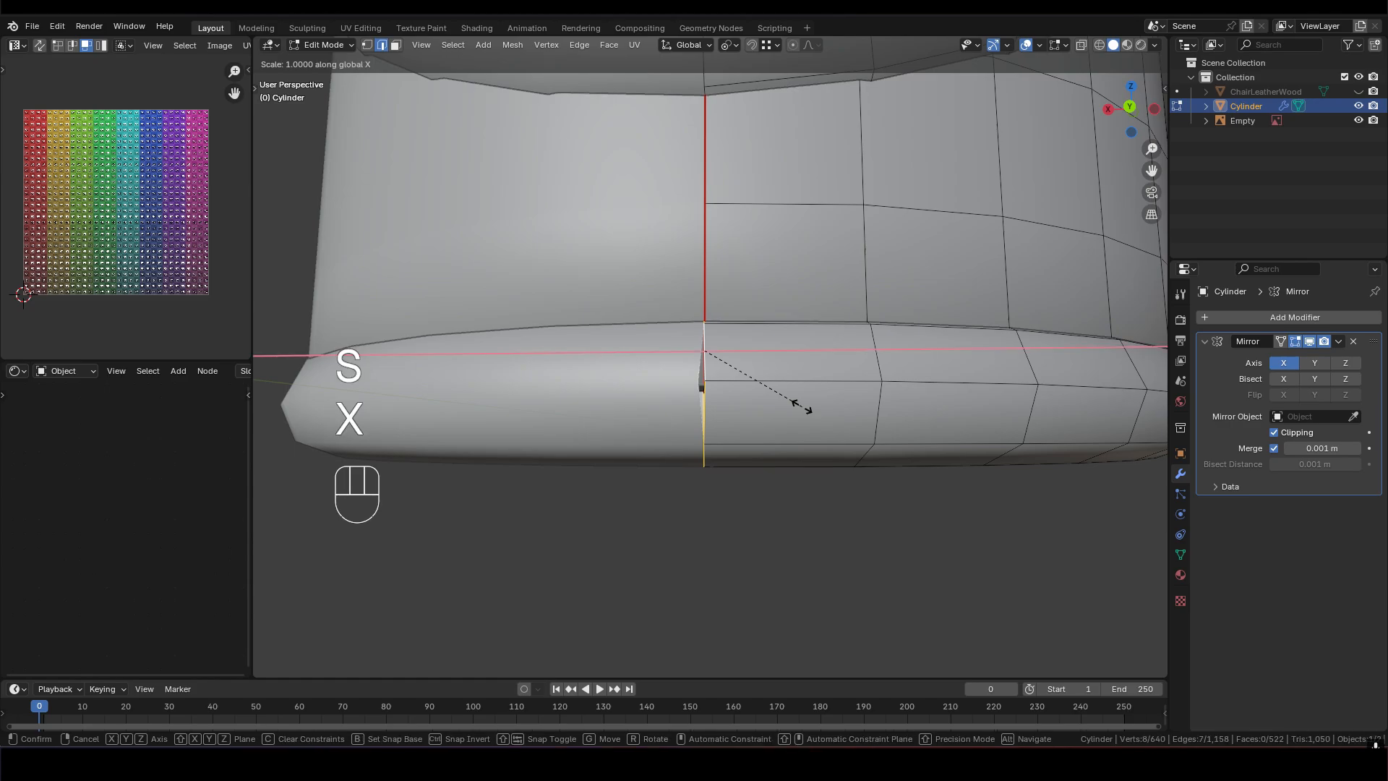
{"action": "left_click", "coordinate": [801, 407]}
Move the bottom rim's centre loop about 0.26 m along X onto the mirror plane
{"action": "key", "text": "g"}
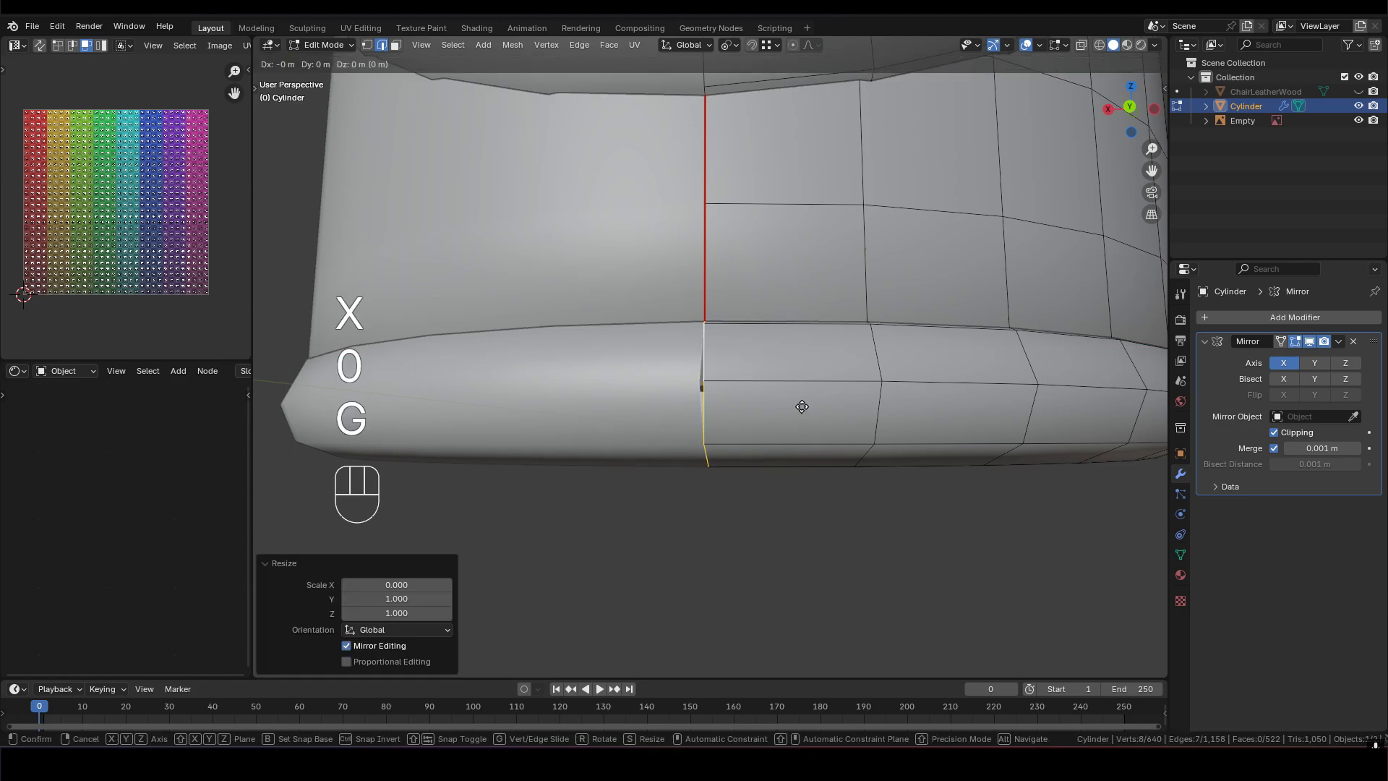
{"action": "left_click", "coordinate": [589, 384]}
{"action": "middle_click_drag", "start_coordinate": [589, 385], "coordinate": [804, 307]}
{"action": "middle_click_drag", "start_coordinate": [635, 436], "coordinate": [773, 433], "text": "shift"}
{"action": "middle_click_drag", "start_coordinate": [773, 434], "coordinate": [700, 370]}
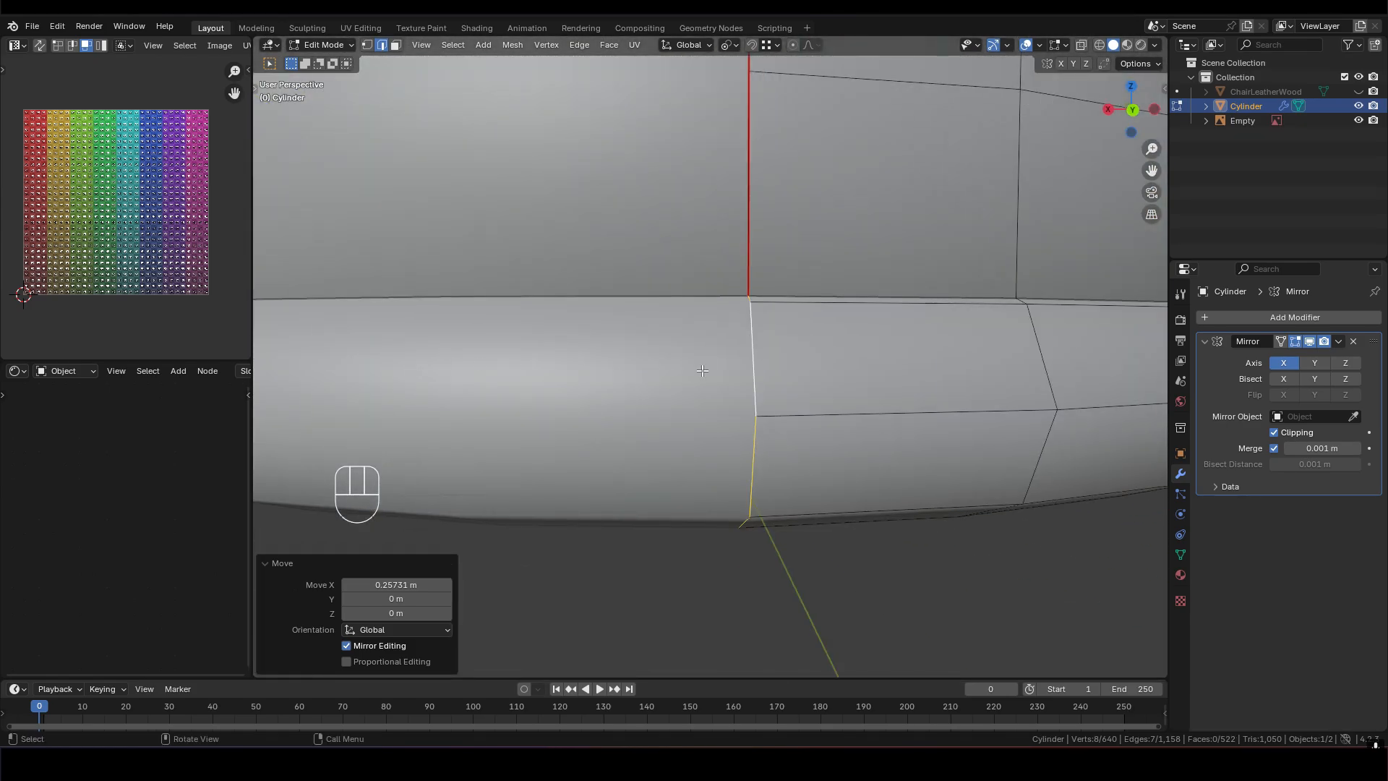
{"action": "scroll", "coordinate": [699, 370], "scroll_direction": "down", "scroll_amount": 3}
{"action": "middle_click_drag", "start_coordinate": [827, 383], "coordinate": [783, 285], "text": "shift"}
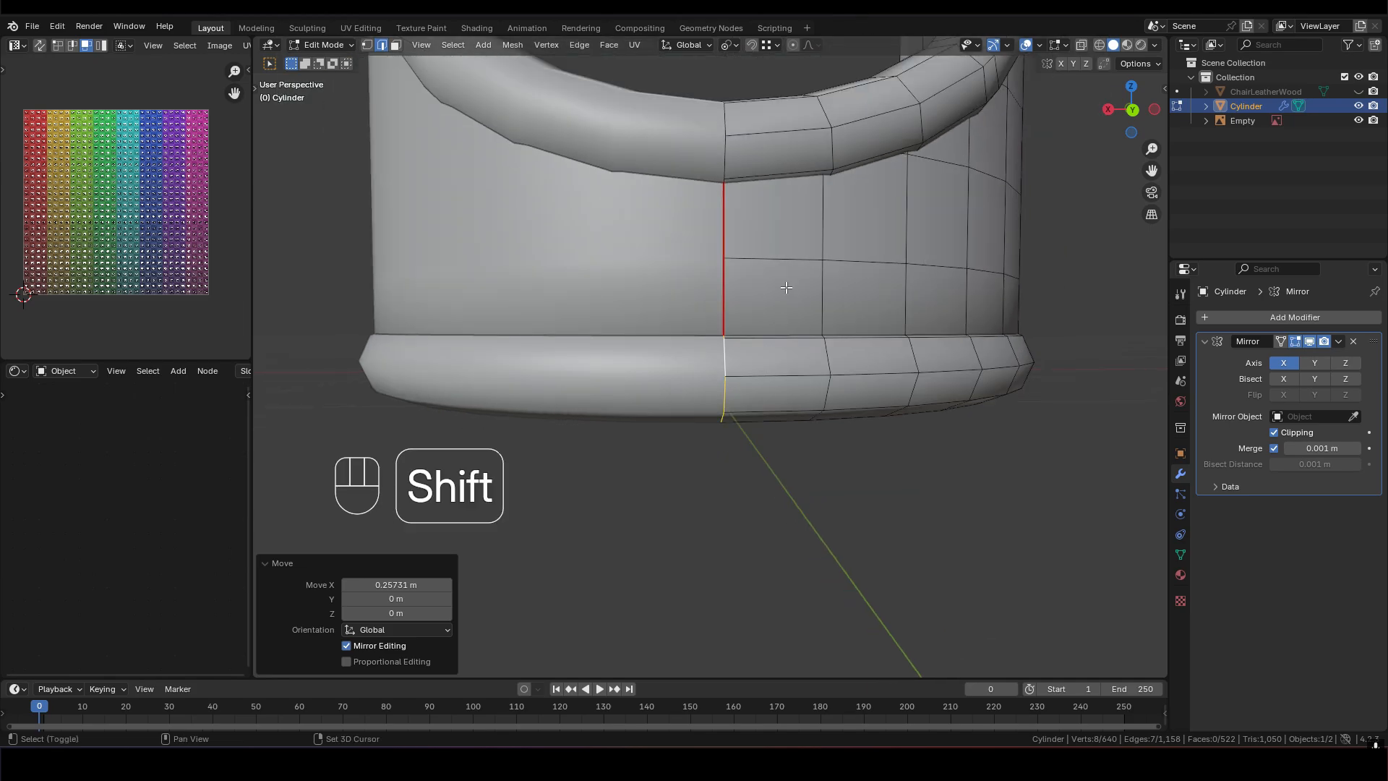
{"action": "scroll", "coordinate": [784, 285], "scroll_direction": "down", "scroll_amount": 3}
Select the inner panel's two vertical centre edges below the opening, using X-ray display temporarily
{"action": "key", "text": "Tab"}
{"action": "middle_click_drag", "start_coordinate": [772, 456], "coordinate": [757, 292]}
{"action": "key", "text": "Tab"}
{"action": "scroll", "coordinate": [759, 321], "scroll_direction": "up", "scroll_amount": 2}
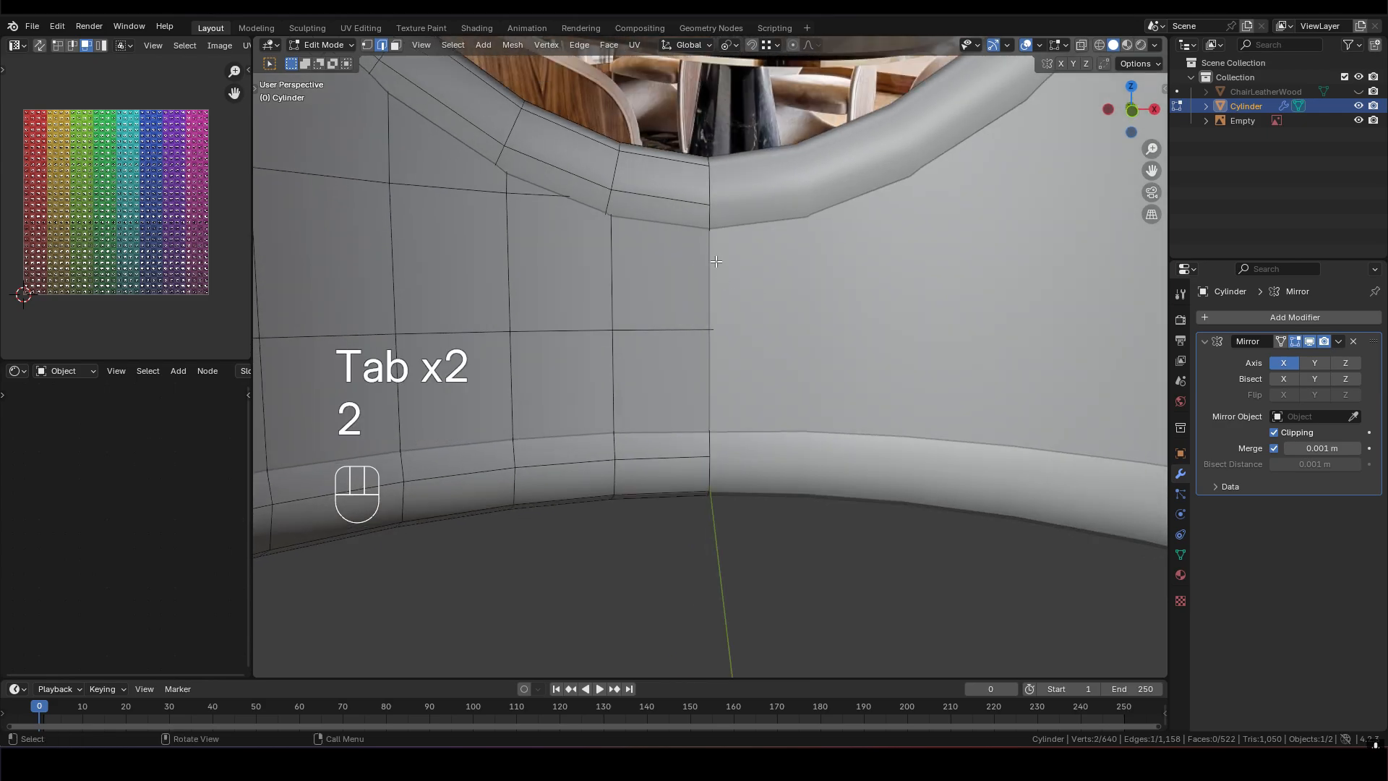
{"action": "key", "text": "Tab"}
{"action": "scroll", "coordinate": [698, 272], "scroll_direction": "up", "scroll_amount": 3}
{"action": "middle_click_drag", "start_coordinate": [698, 271], "coordinate": [729, 290], "text": "shift"}
{"action": "left_click", "coordinate": [1081, 46]}
{"action": "scroll", "coordinate": [743, 351], "scroll_direction": "down", "scroll_amount": 2}
{"action": "key", "text": "Tab"}
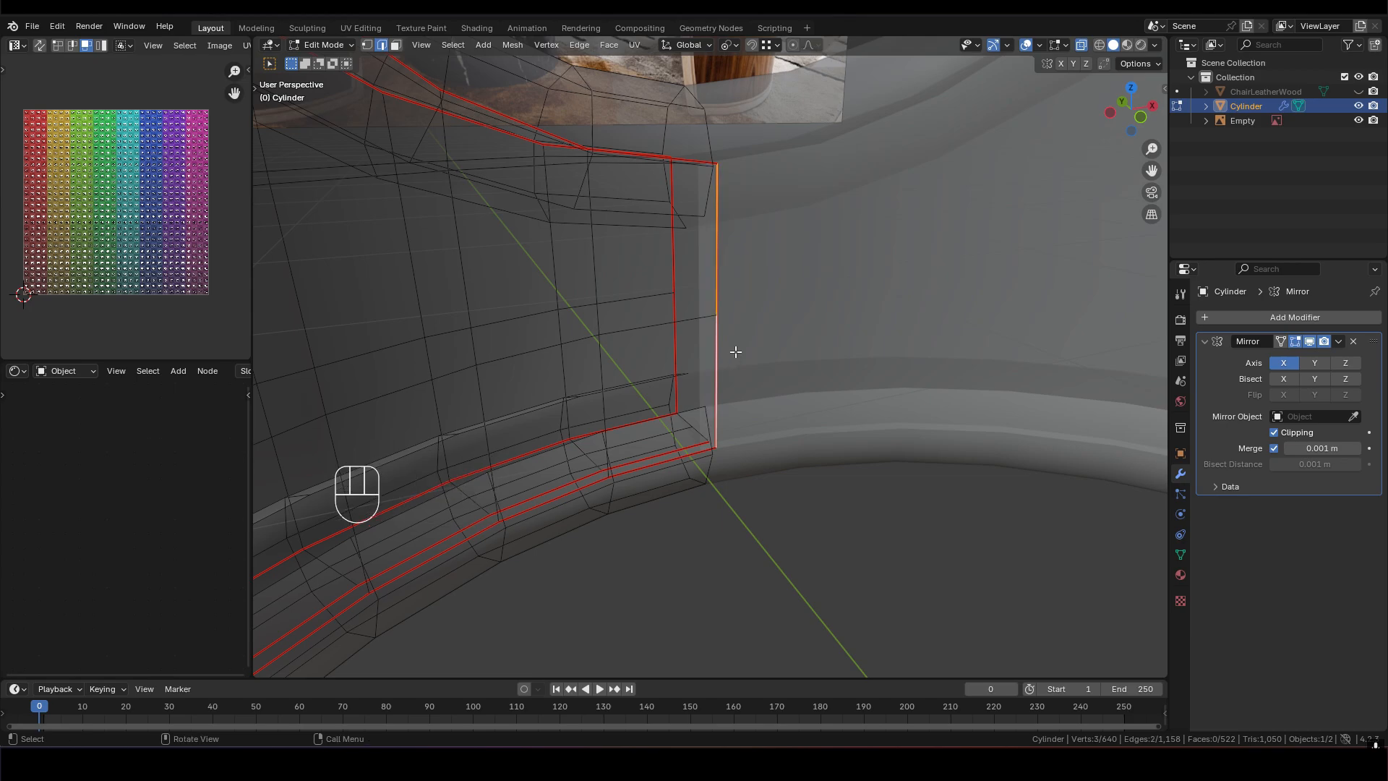
{"action": "middle_click_drag", "start_coordinate": [735, 351], "coordinate": [859, 173]}
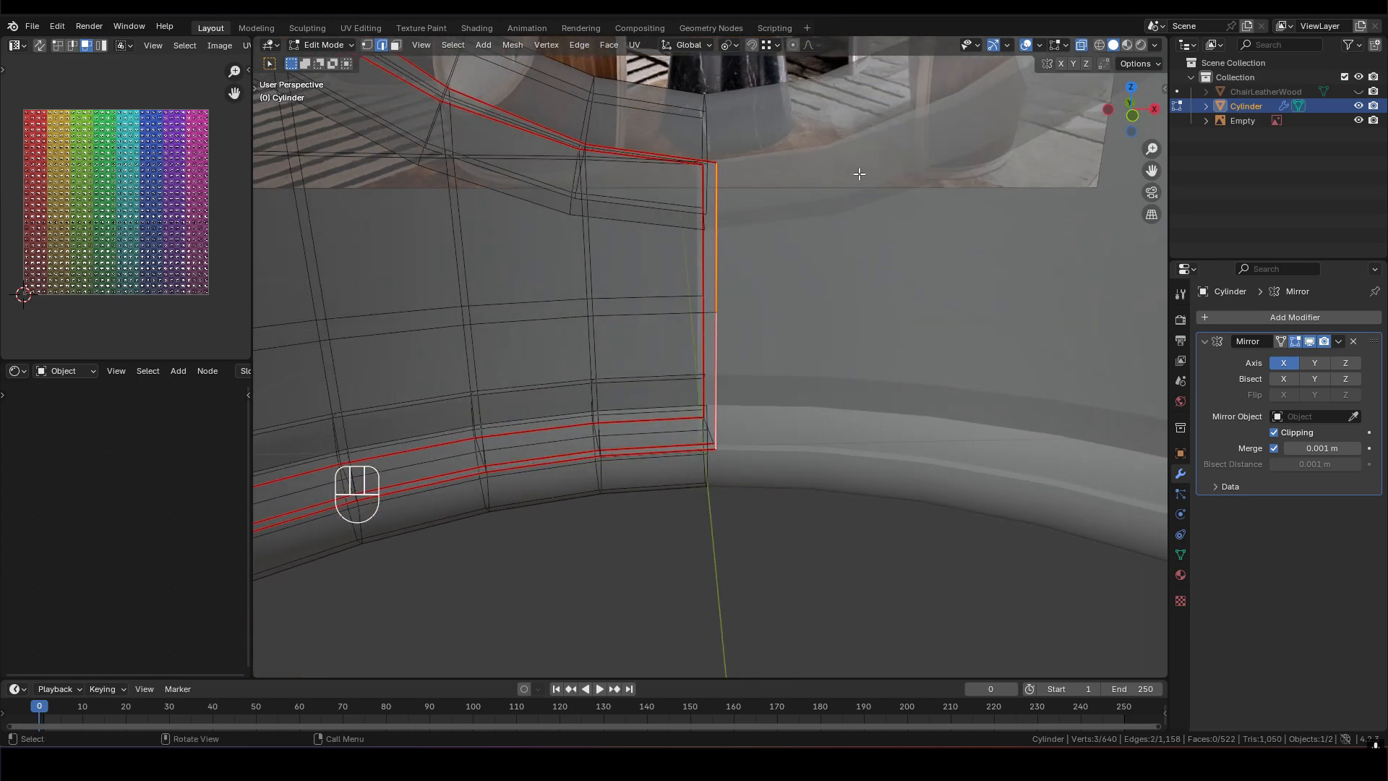
{"action": "left_click", "coordinate": [1078, 45]}
{"action": "key", "text": "d"}
{"action": "key", "text": "x"}
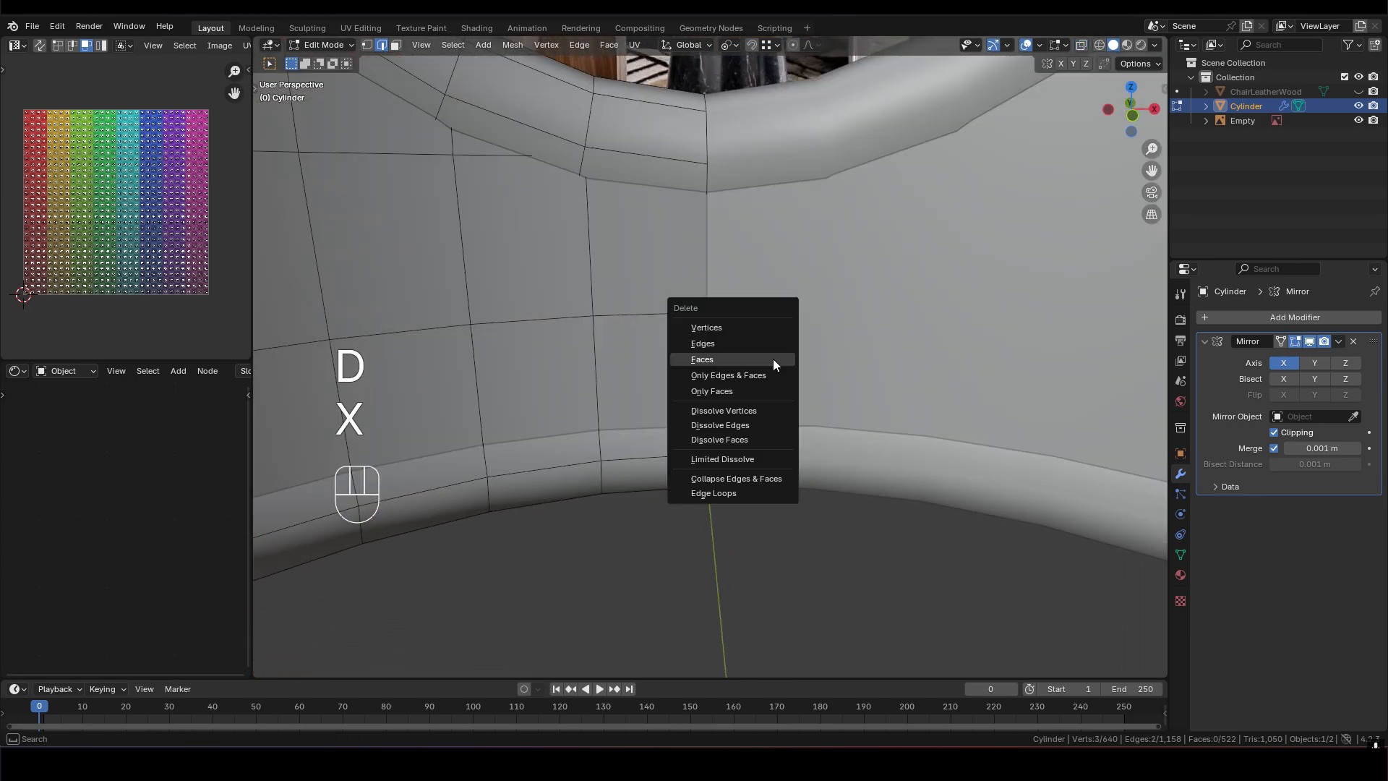
{"action": "scroll", "coordinate": [727, 441], "scroll_direction": "down", "scroll_amount": 5}
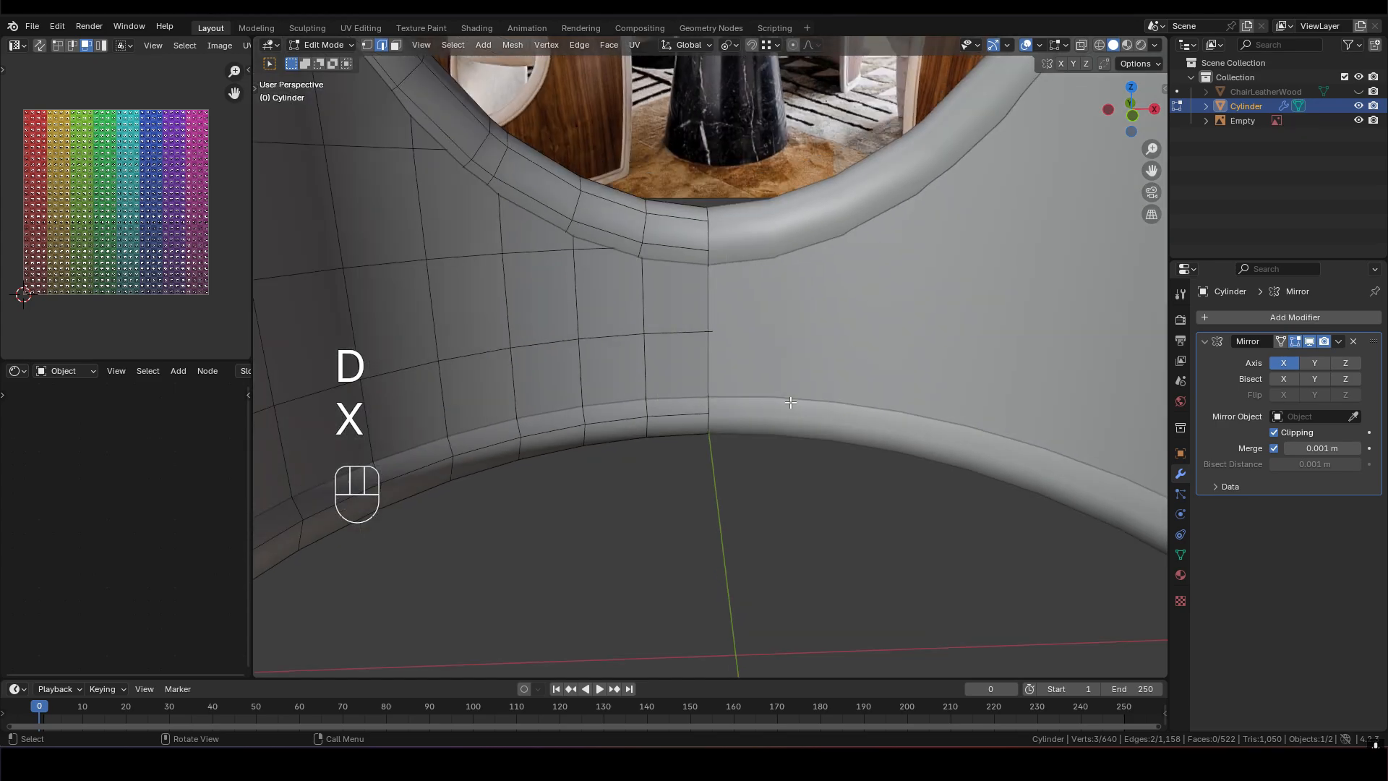
{"action": "scroll", "coordinate": [754, 388], "scroll_direction": "up", "scroll_amount": 4}
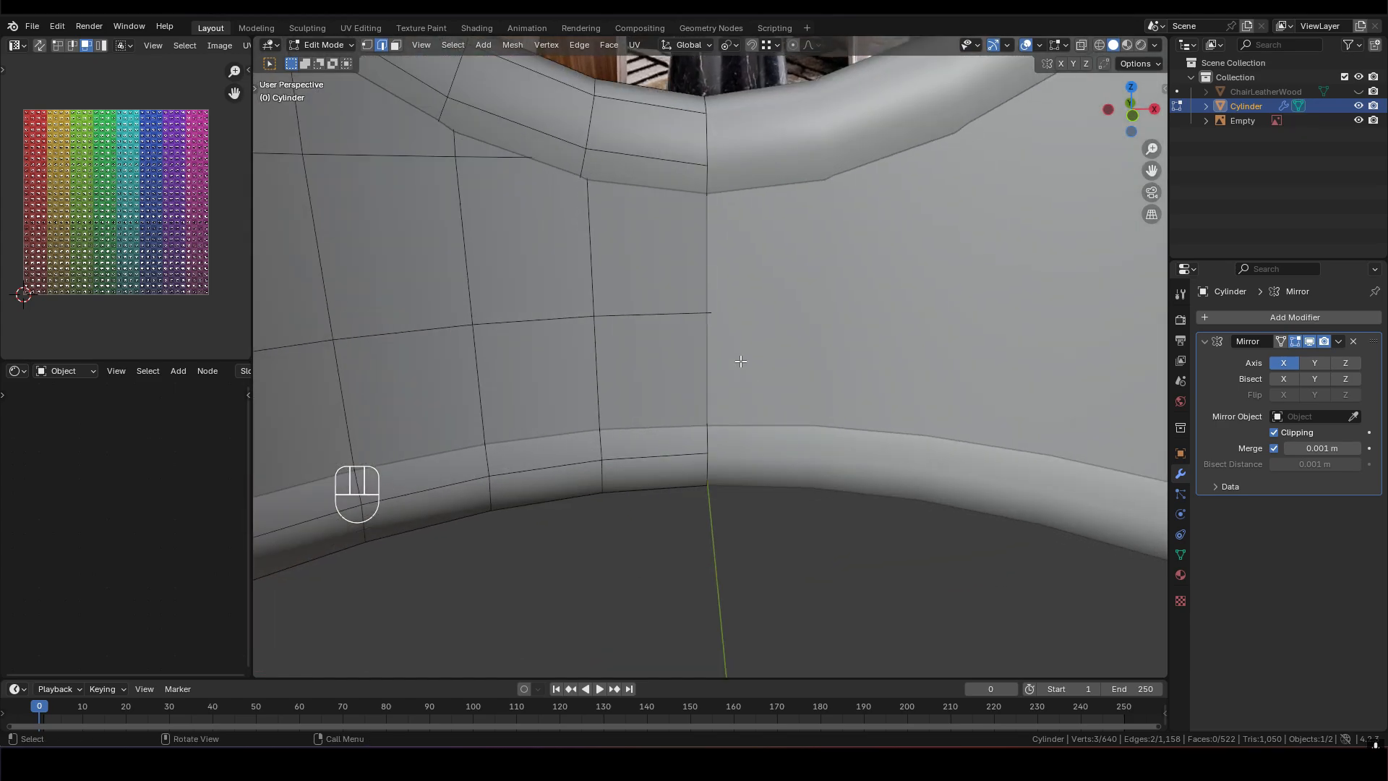
Move the selected inner panel centre edges about -0.27 m along X onto the mirror plane
{"action": "key", "text": "g"}
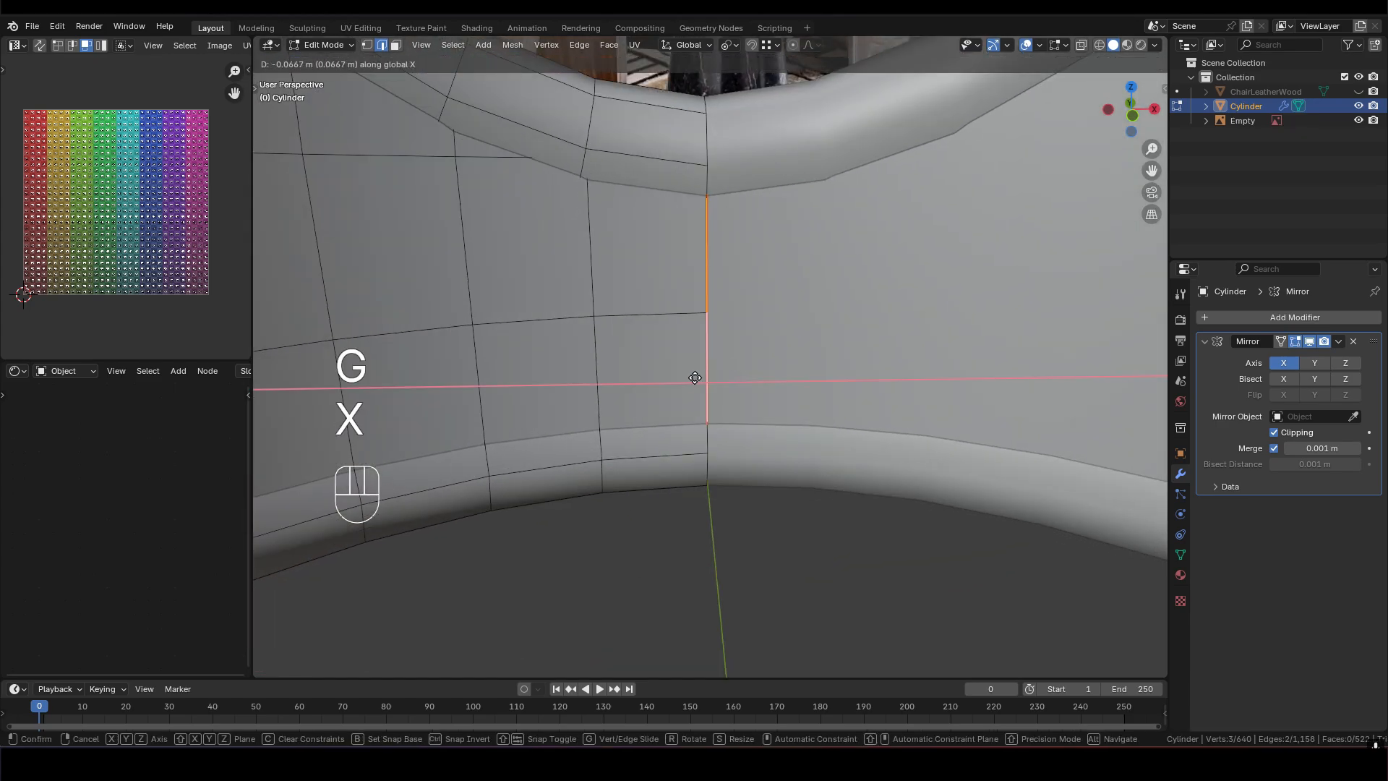
{"action": "left_click", "coordinate": [565, 379]}
{"action": "scroll", "coordinate": [665, 362], "scroll_direction": "down", "scroll_amount": 3}
{"action": "middle_click_drag", "start_coordinate": [679, 366], "coordinate": [661, 355]}
{"action": "key", "text": "g"}
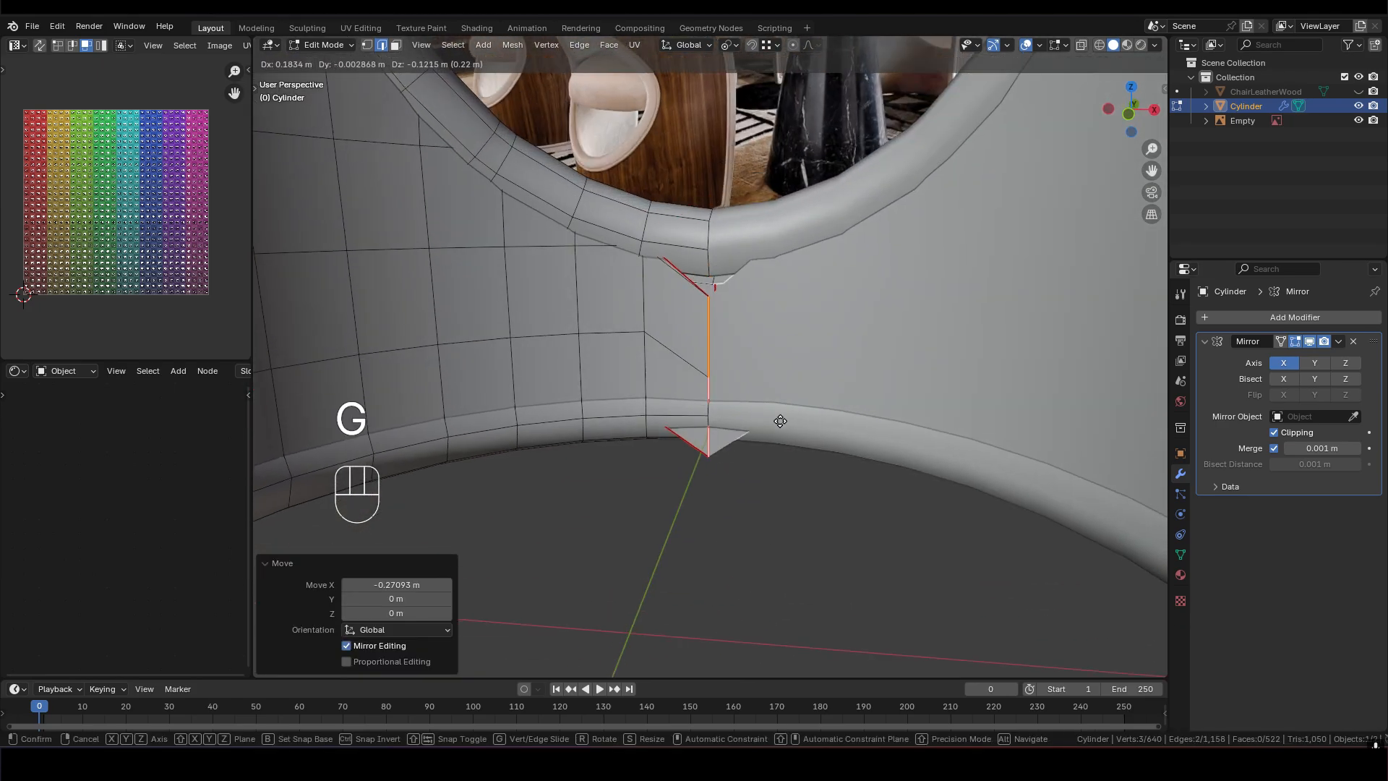
{"action": "right_click", "coordinate": [757, 373]}
Select the outer panel's two centre edges below the opening and move them onto the mirror plane
{"action": "middle_click_drag", "start_coordinate": [710, 349], "coordinate": [667, 313]}
{"action": "left_click", "coordinate": [749, 302], "text": "shift"}
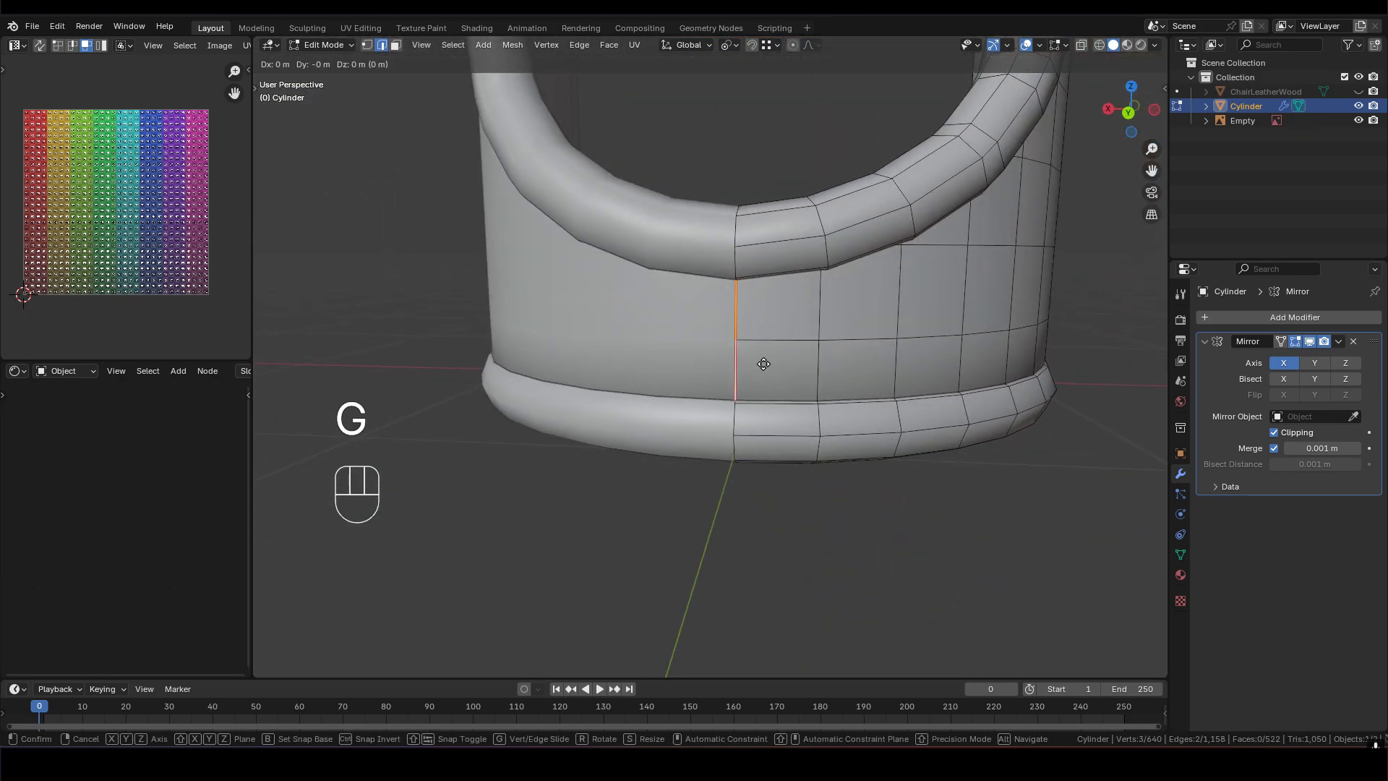
{"action": "left_click", "coordinate": [891, 364]}
Select the backrest top rim's centre edge loop in X-ray display and scale it to 0 along X
{"action": "key", "text": "Tab"}
{"action": "middle_click_drag", "start_coordinate": [730, 346], "coordinate": [765, 285]}
{"action": "scroll", "coordinate": [713, 289], "scroll_direction": "up", "scroll_amount": 3}
{"action": "key", "text": "Tab"}
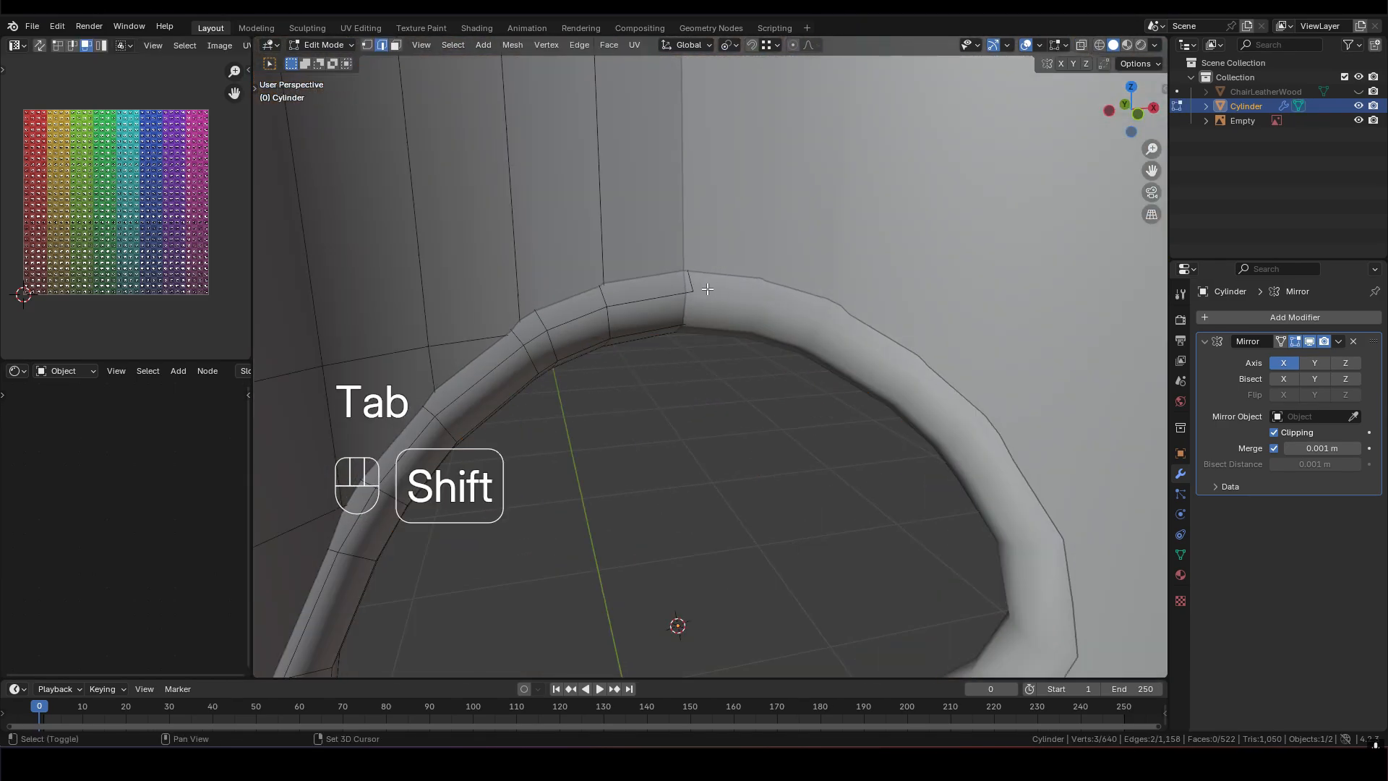
{"action": "scroll", "coordinate": [692, 325], "scroll_direction": "up", "scroll_amount": 5}
{"action": "middle_click_drag", "start_coordinate": [692, 325], "coordinate": [701, 477], "text": "shift"}
{"action": "key", "text": "2"}
{"action": "left_click", "coordinate": [1080, 47]}
{"action": "middle_click_drag", "start_coordinate": [729, 179], "coordinate": [789, 321]}
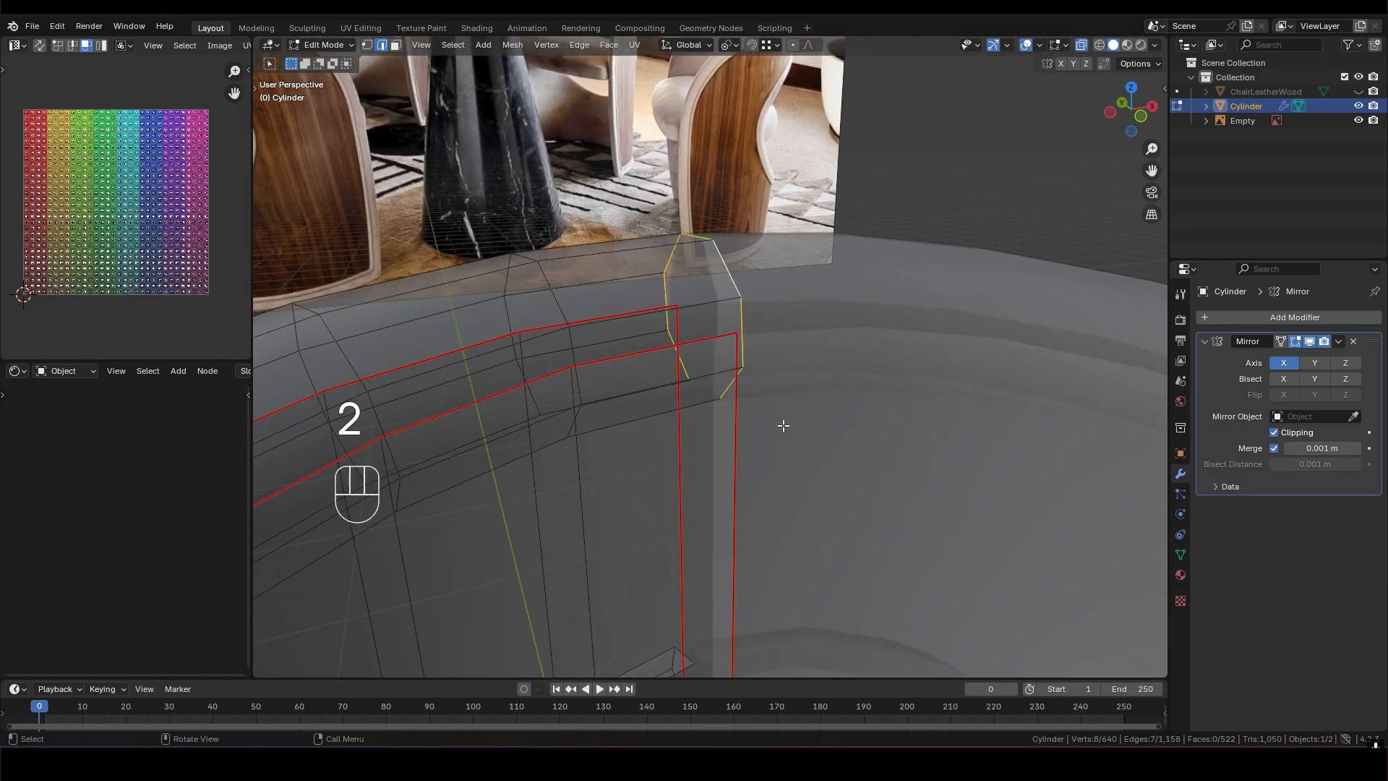
{"action": "key", "text": "s"}
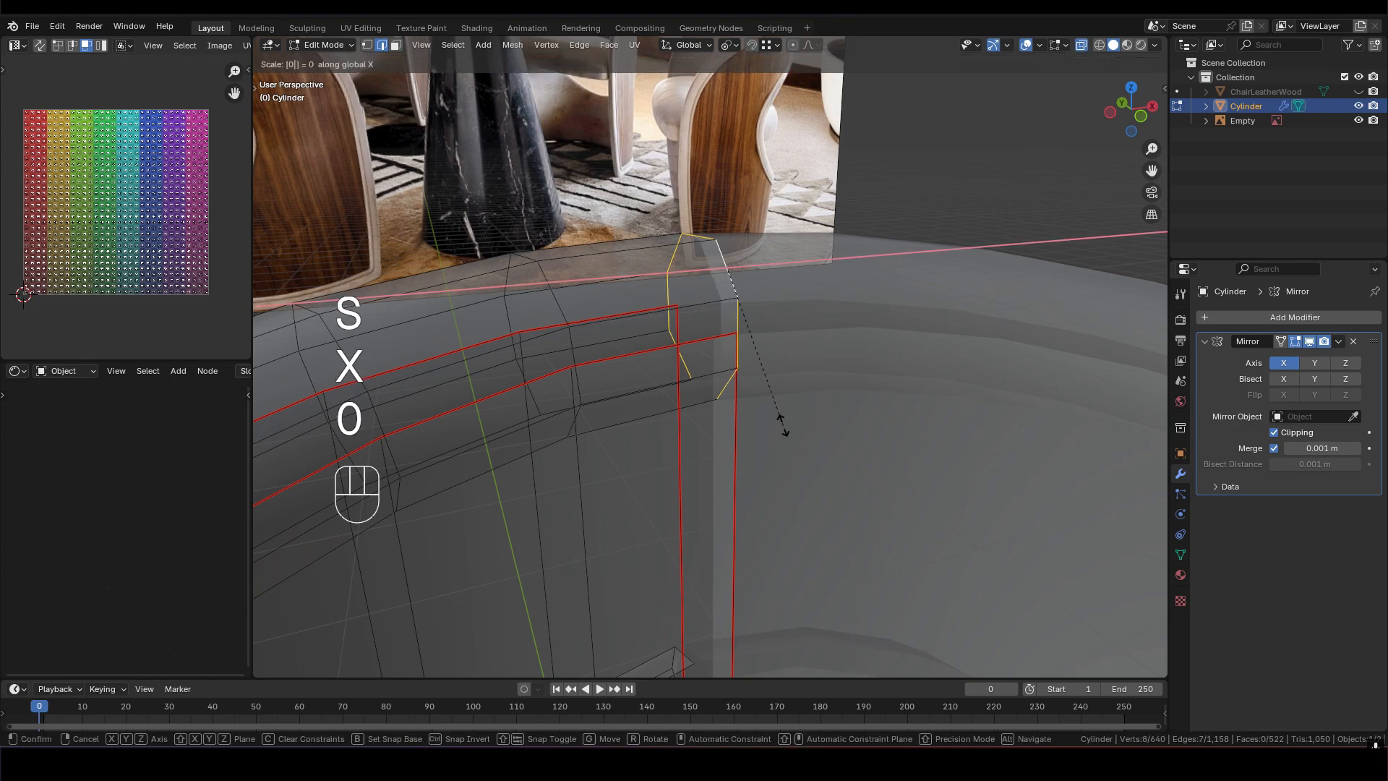
{"action": "left_click", "coordinate": [784, 426]}
Move the top rim's flattened centre loop along X onto the mirror plane
{"action": "middle_click_drag", "start_coordinate": [781, 418], "coordinate": [744, 406]}
{"action": "key", "text": "g"}
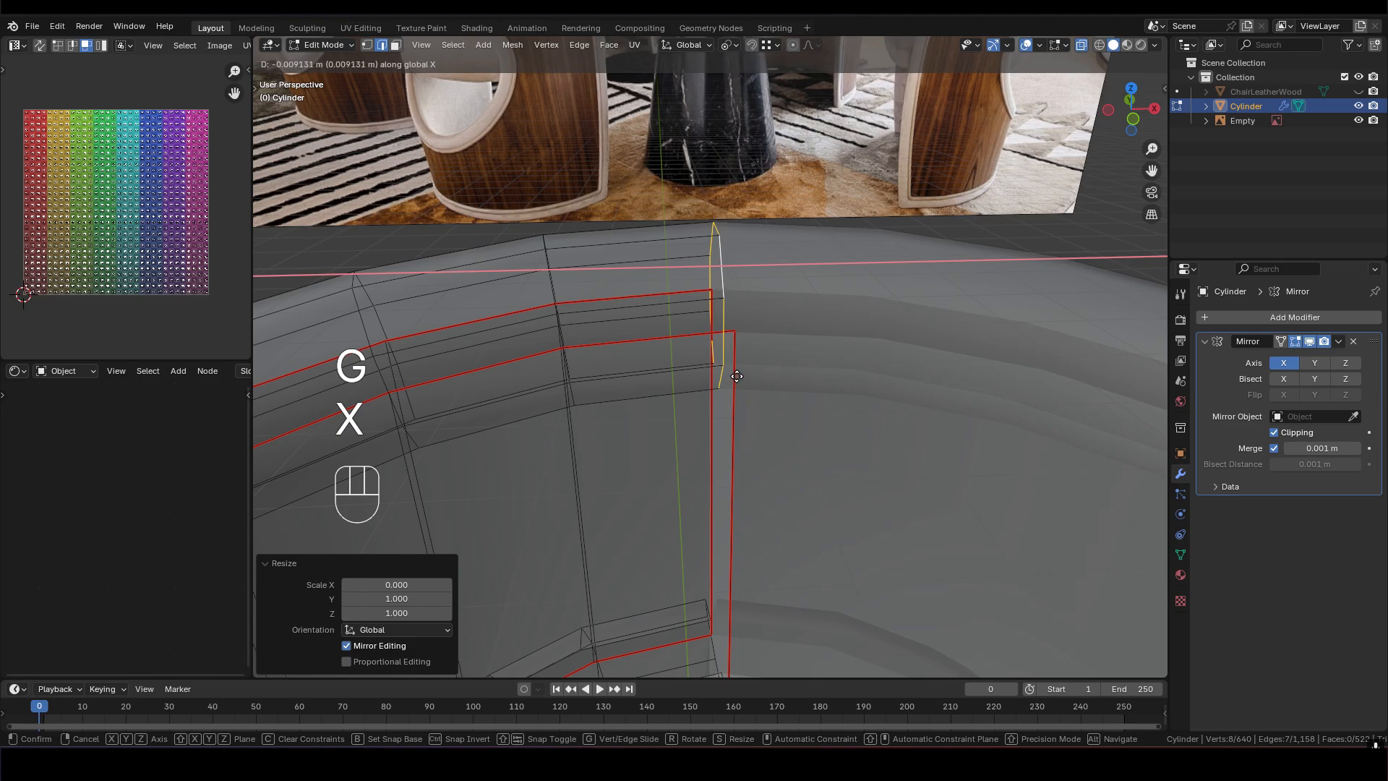
{"action": "left_click", "coordinate": [440, 337]}
Straighten the backrest panel's vertical centre edges above the opening and move both along X onto the mirror plane
{"action": "middle_click_drag", "start_coordinate": [741, 393], "coordinate": [698, 233]}
{"action": "left_click", "coordinate": [725, 309]}
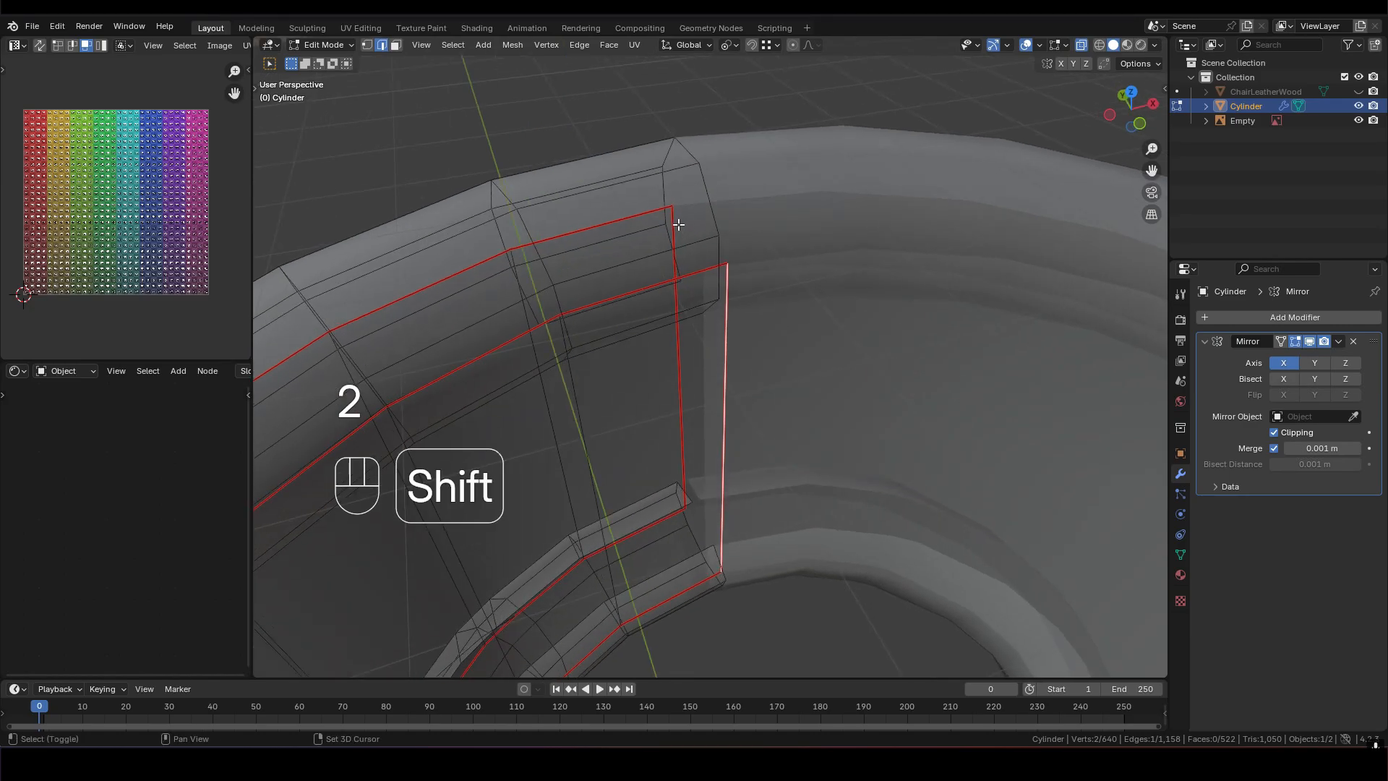
{"action": "right_click", "coordinate": [842, 337]}
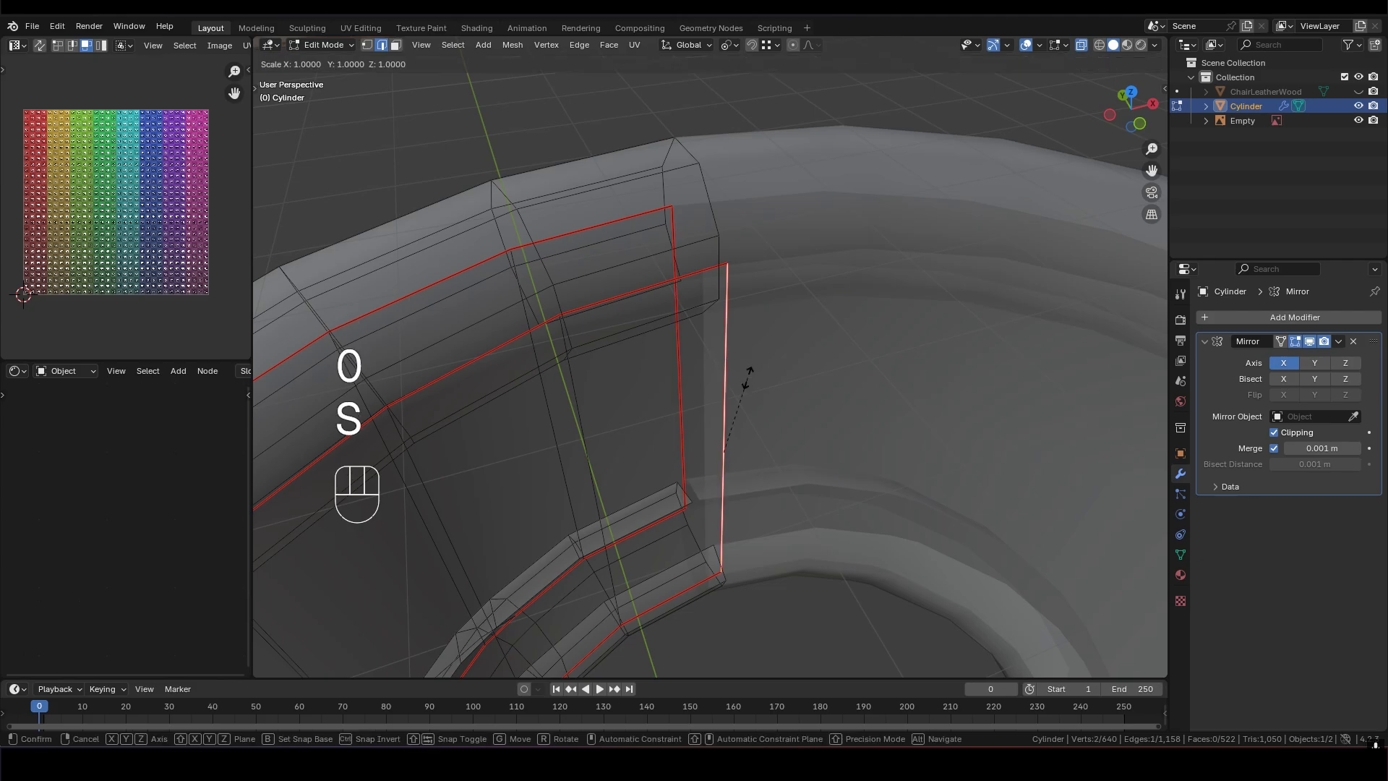
{"action": "left_click", "coordinate": [748, 378]}
{"action": "middle_click_drag", "start_coordinate": [745, 378], "coordinate": [710, 387]}
{"action": "middle_click_drag", "start_coordinate": [698, 282], "coordinate": [694, 248]}
{"action": "left_click", "coordinate": [675, 217], "text": "shift"}
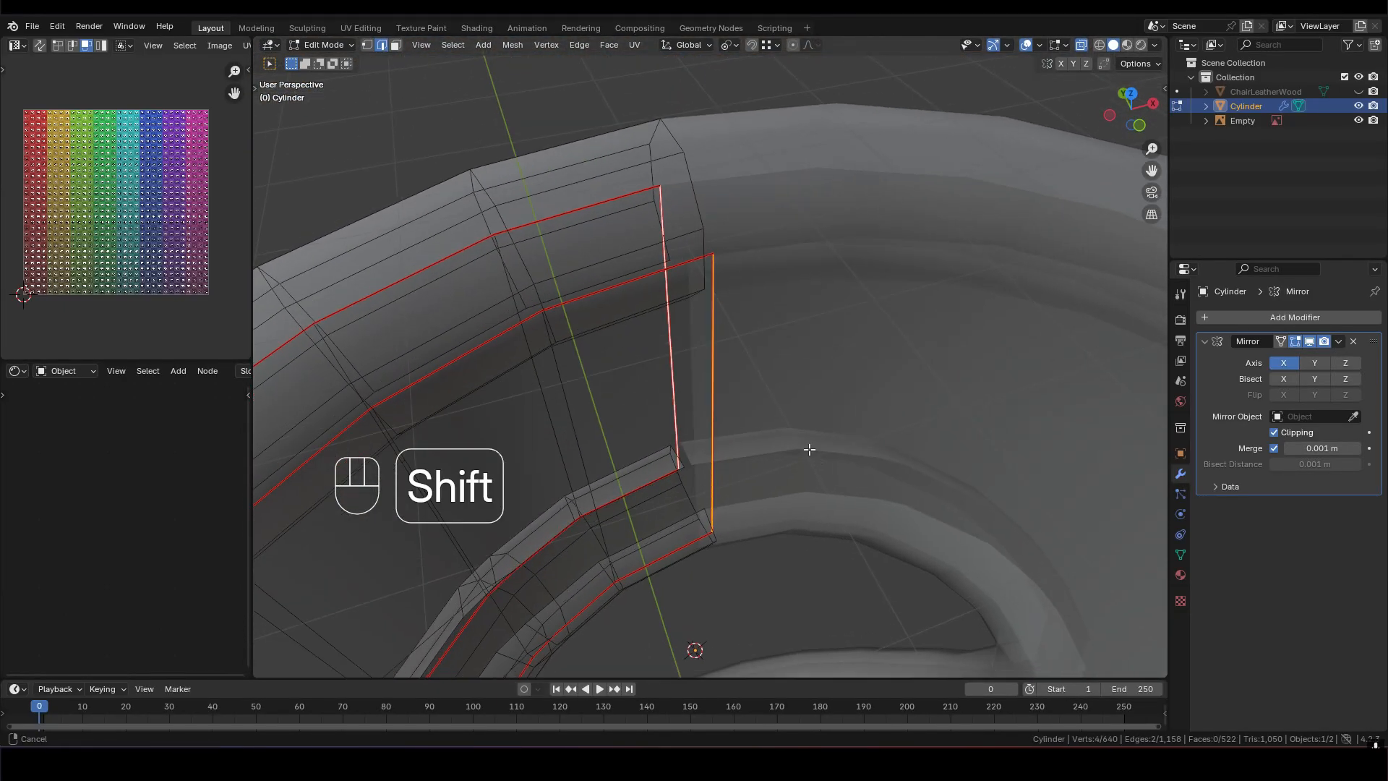
{"action": "middle_click_drag", "start_coordinate": [815, 459], "coordinate": [788, 390], "text": "shift"}
{"action": "key", "text": "g"}
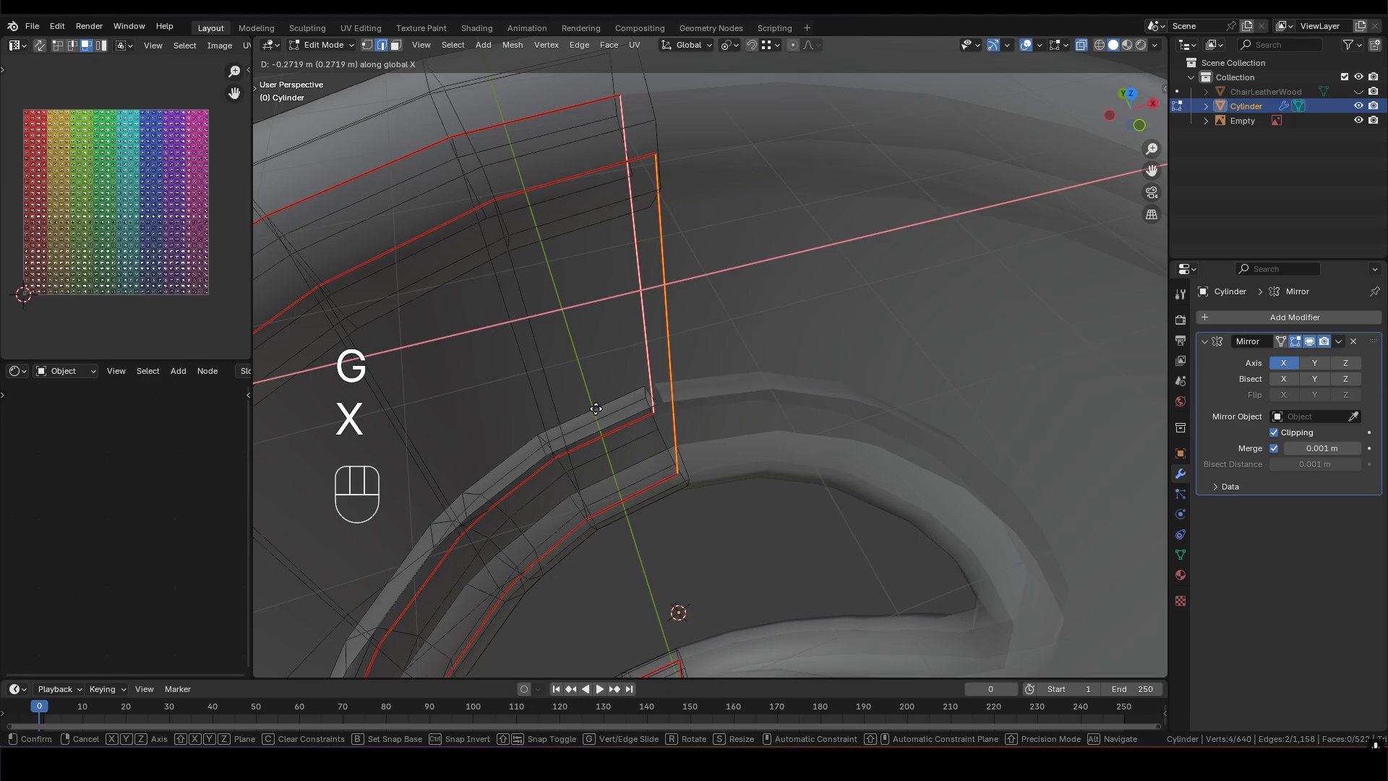
{"action": "left_click", "coordinate": [506, 378]}
Select the rim's centre edge loop at the upper side of the opening and scale it to 0 along X
{"action": "middle_click_drag", "start_coordinate": [633, 394], "coordinate": [947, 350]}
{"action": "scroll", "coordinate": [867, 361], "scroll_direction": "down", "scroll_amount": 4}
{"action": "key", "text": "Tab"}
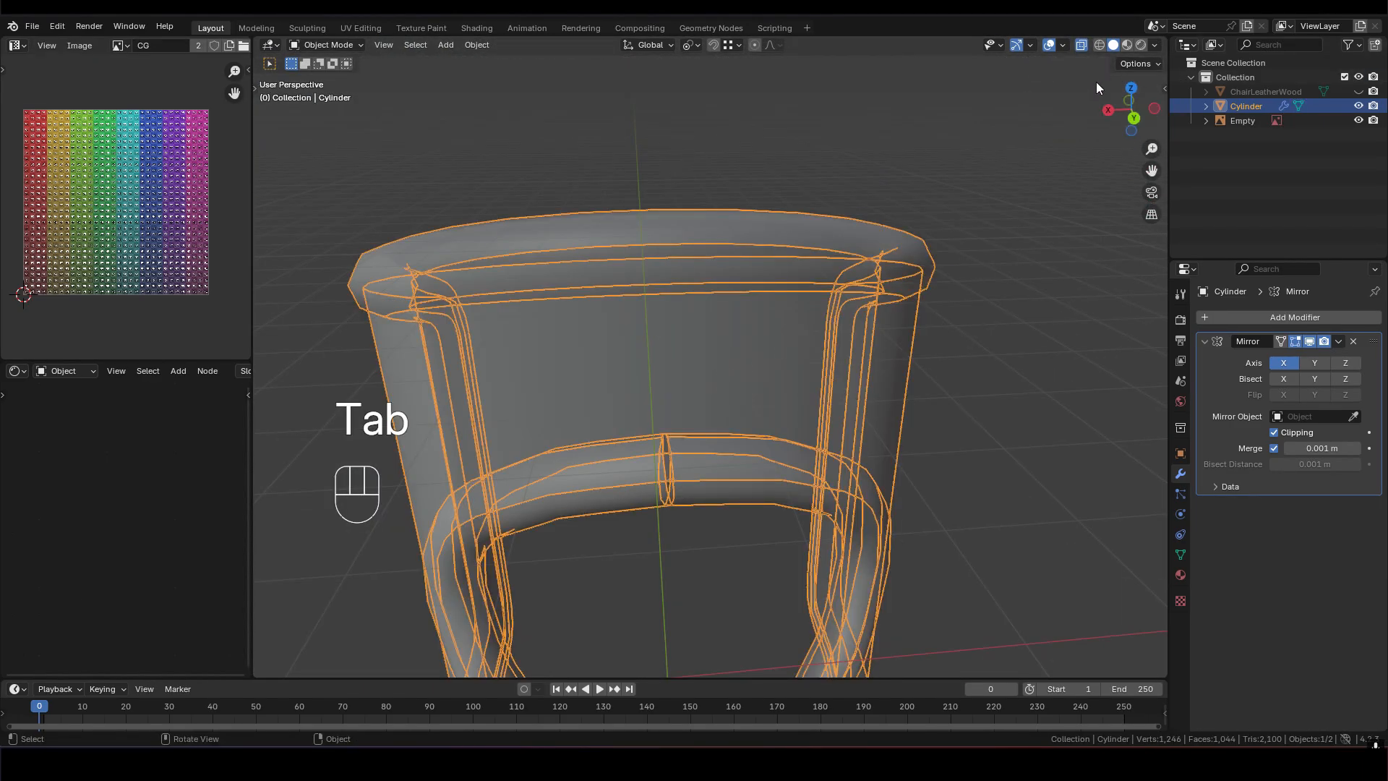
{"action": "scroll", "coordinate": [765, 312], "scroll_direction": "up", "scroll_amount": 6}
{"action": "key", "text": "Tab"}
{"action": "key", "text": "2"}
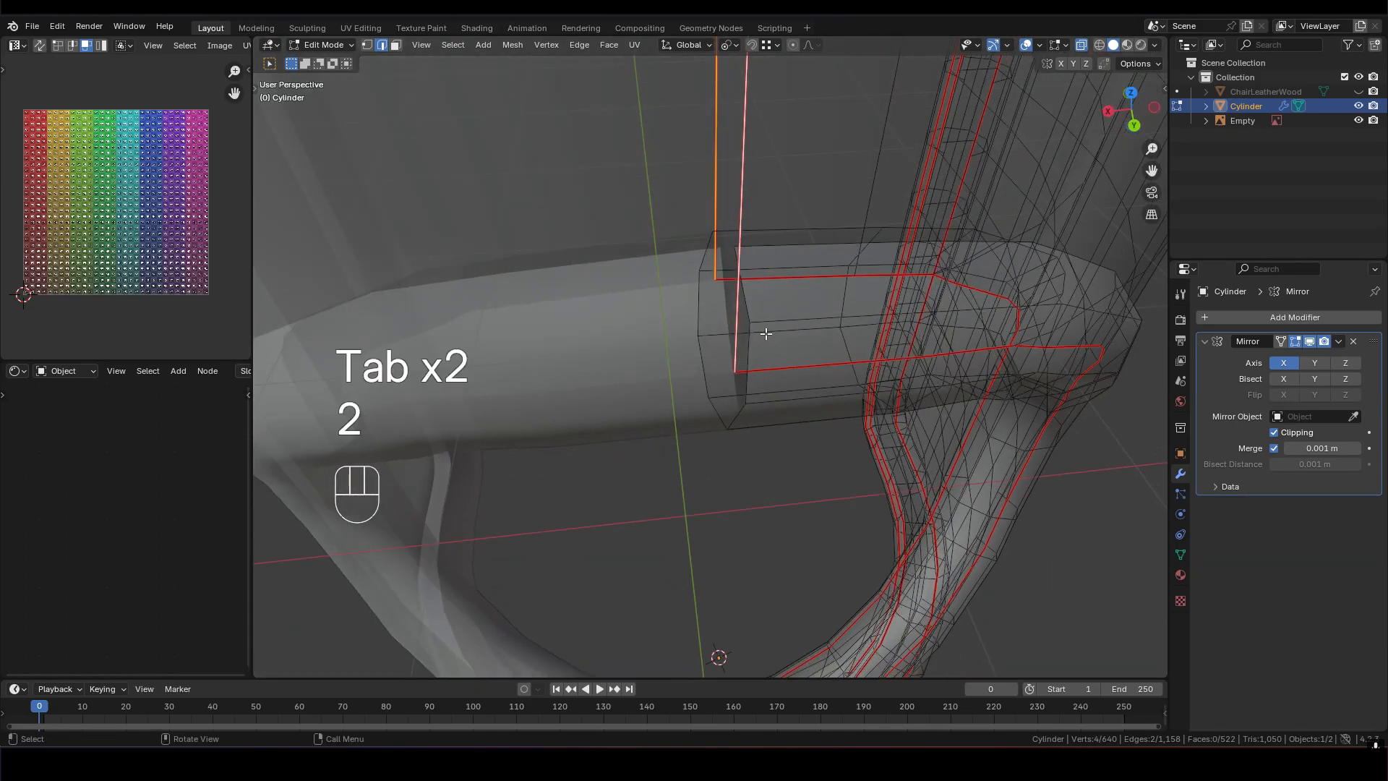
{"action": "key", "text": "s"}
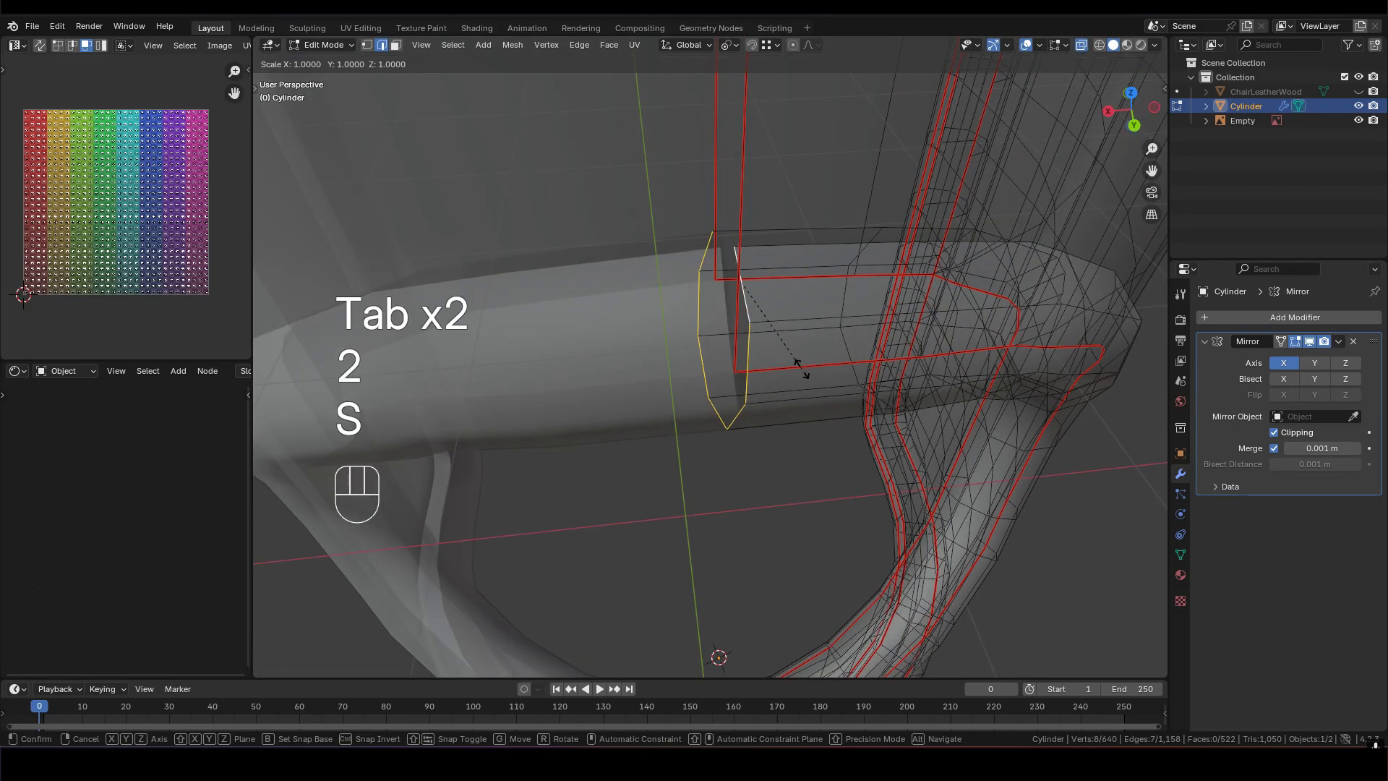
{"action": "left_click", "coordinate": [801, 369]}
Move the opening's upper rim loop about 0.25 m along X onto the mirror plane and turn off X-ray display
{"action": "key", "text": "g"}
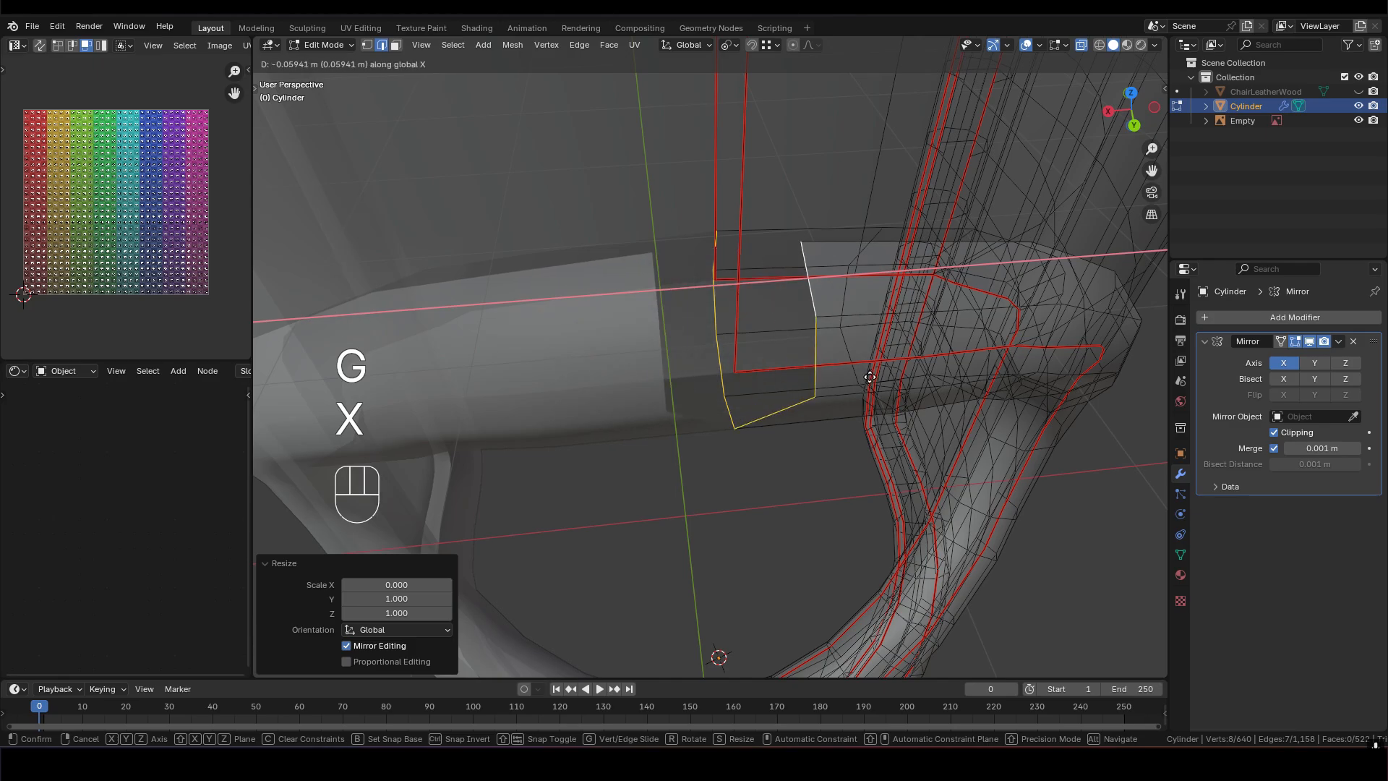
{"action": "left_click", "coordinate": [564, 368]}
{"action": "scroll", "coordinate": [745, 366], "scroll_direction": "down", "scroll_amount": 2}
{"action": "mouse_move", "coordinate": [746, 366]}
{"action": "middle_mouse_down"}
{"action": "mouse_move", "coordinate": [826, 352]}
{"action": "mouse_move", "coordinate": [730, 356]}
{"action": "middle_mouse_up"}
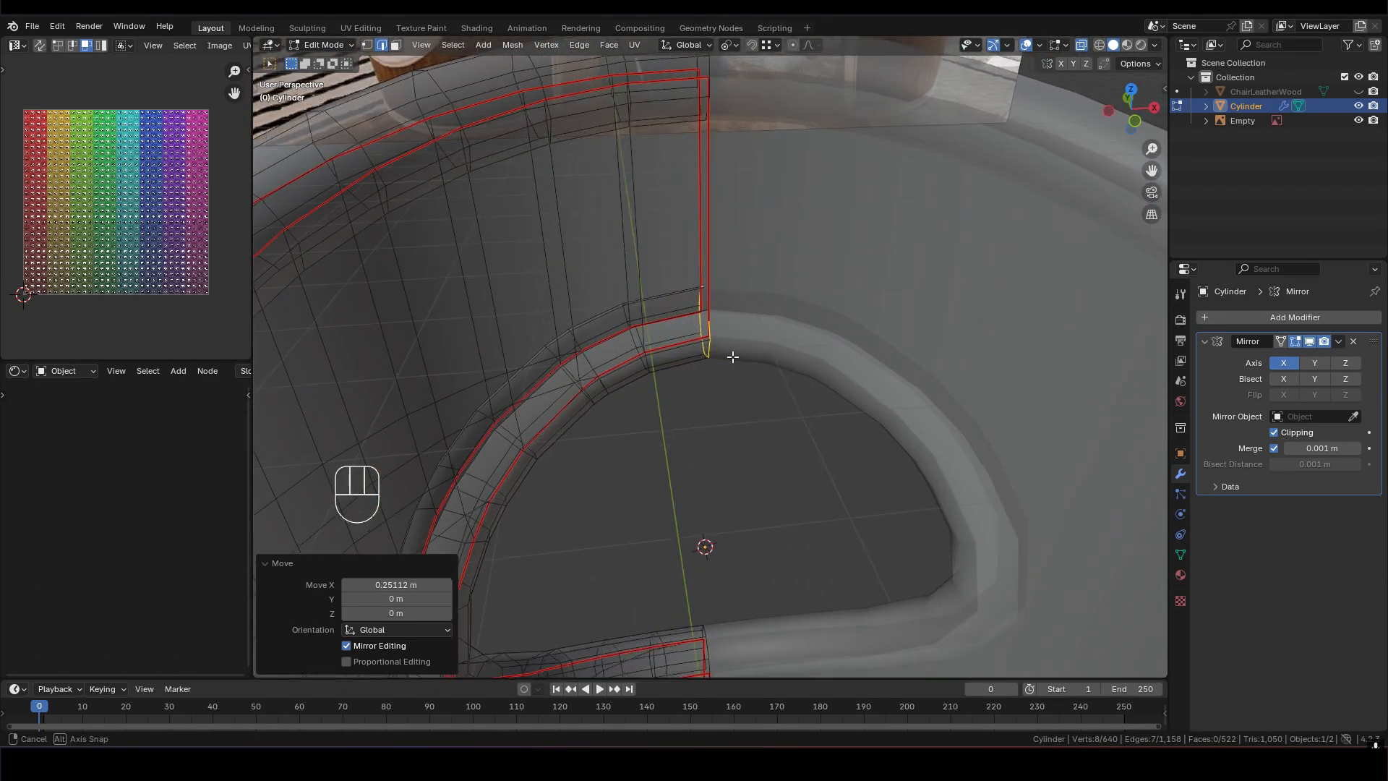
{"action": "left_click", "coordinate": [1081, 47]}
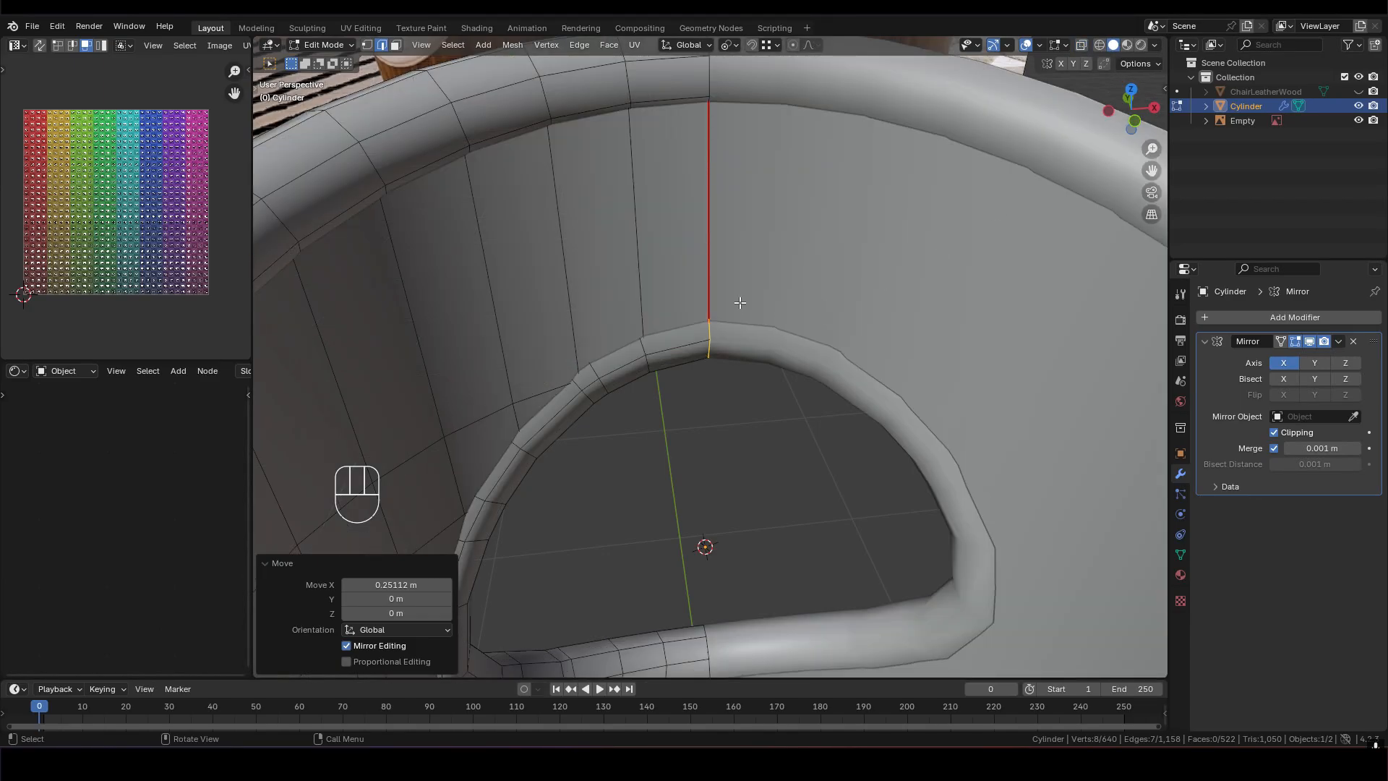
Return to object mode and examine the mirrored chair shell along its centre seam and from the front
{"action": "key", "text": "Tab"}
{"action": "scroll", "coordinate": [741, 349], "scroll_direction": "down", "scroll_amount": 2}
{"action": "scroll", "coordinate": [740, 347], "scroll_direction": "down", "scroll_amount": 2}
{"action": "middle_click_drag", "start_coordinate": [727, 336], "coordinate": [689, 319]}
{"action": "middle_click_drag", "start_coordinate": [687, 546], "coordinate": [454, 360], "text": "shift"}
{"action": "middle_click_drag", "start_coordinate": [400, 401], "coordinate": [765, 433]}
{"action": "scroll", "coordinate": [757, 435], "scroll_direction": "up", "scroll_amount": 2}
{"action": "scroll", "coordinate": [687, 436], "scroll_direction": "down", "scroll_amount": 2}
{"action": "scroll", "coordinate": [727, 421], "scroll_direction": "down", "scroll_amount": 3}
{"action": "middle_click_drag", "start_coordinate": [764, 434], "coordinate": [748, 440]}
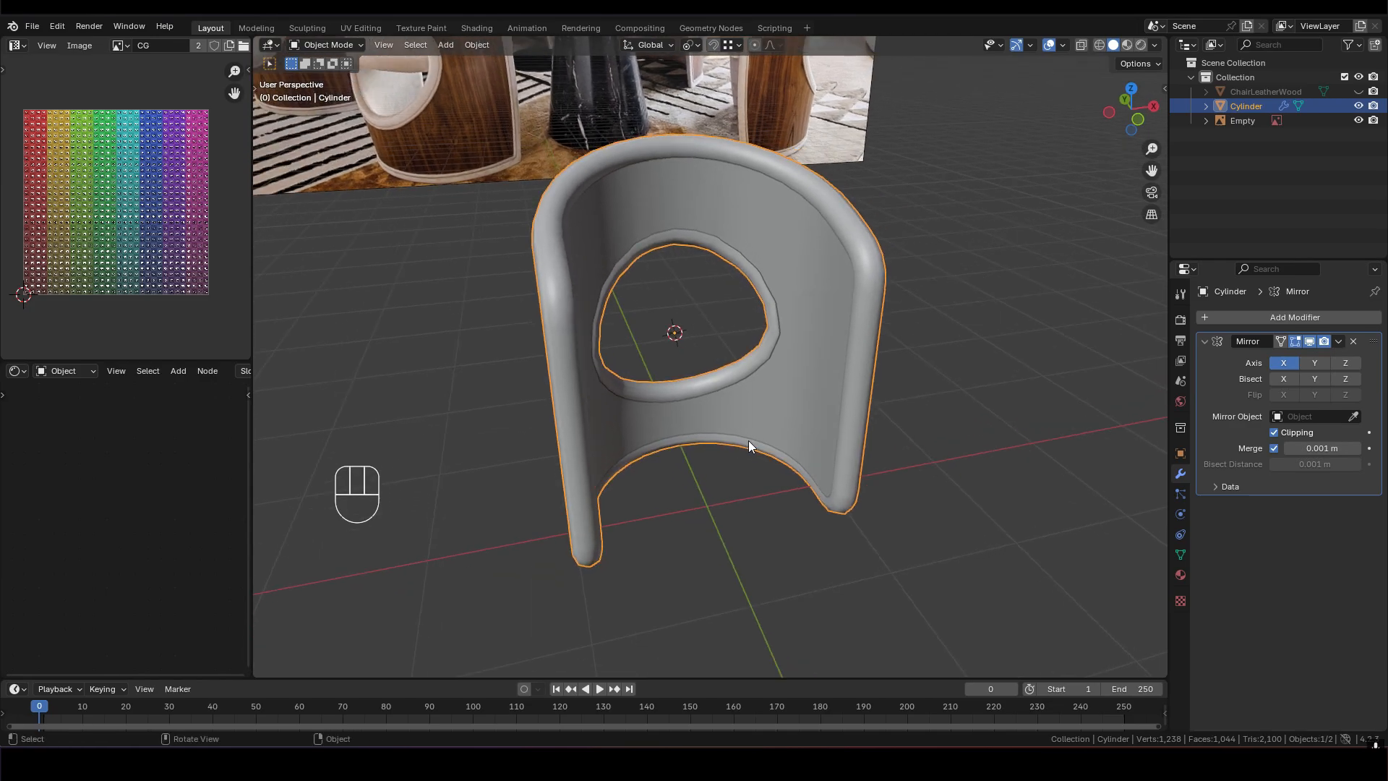
Apply the Mirror modifier to the chair shell and enter edit mode with face selection
{"action": "key", "text": "Tab"}
{"action": "key", "text": "Tab"}
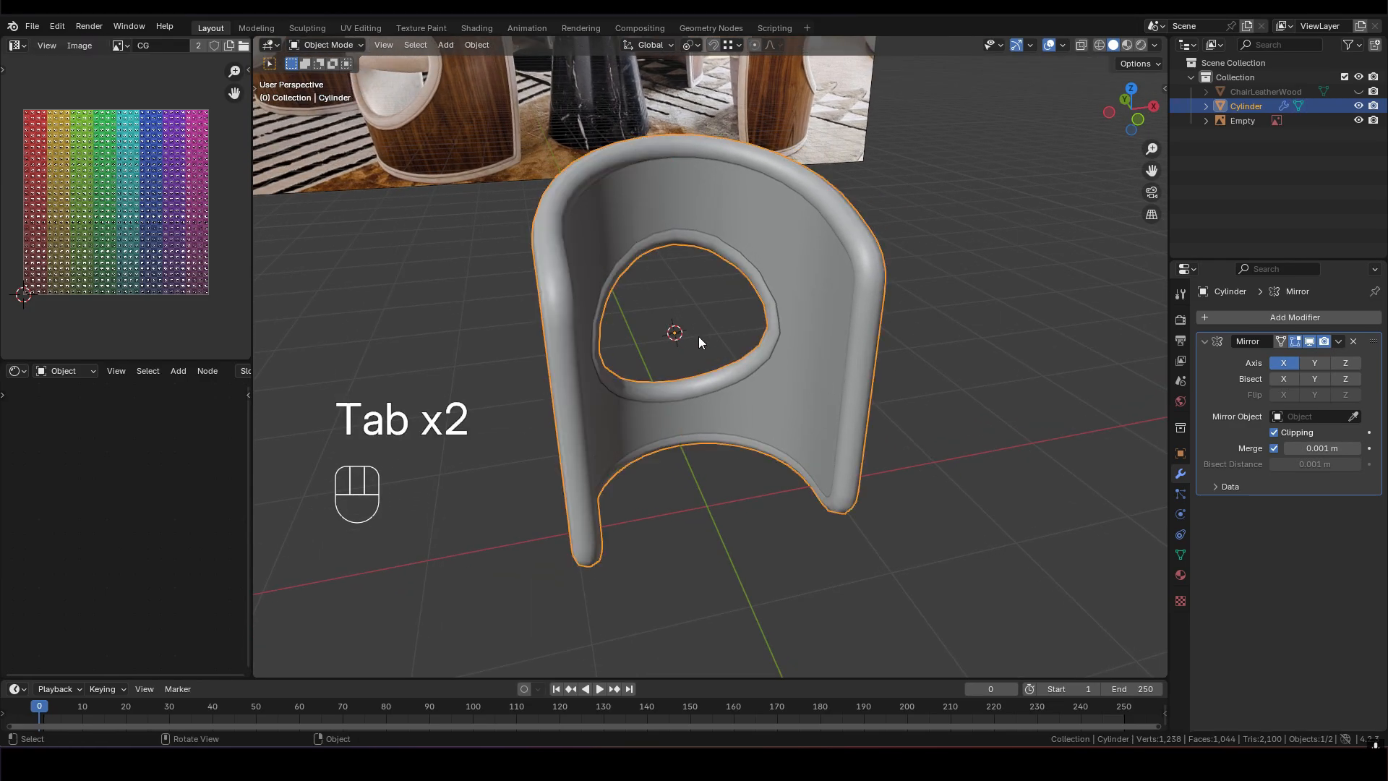
{"action": "key", "text": "ctrl+a"}
{"action": "key", "text": "Tab"}
{"action": "key", "text": "3"}
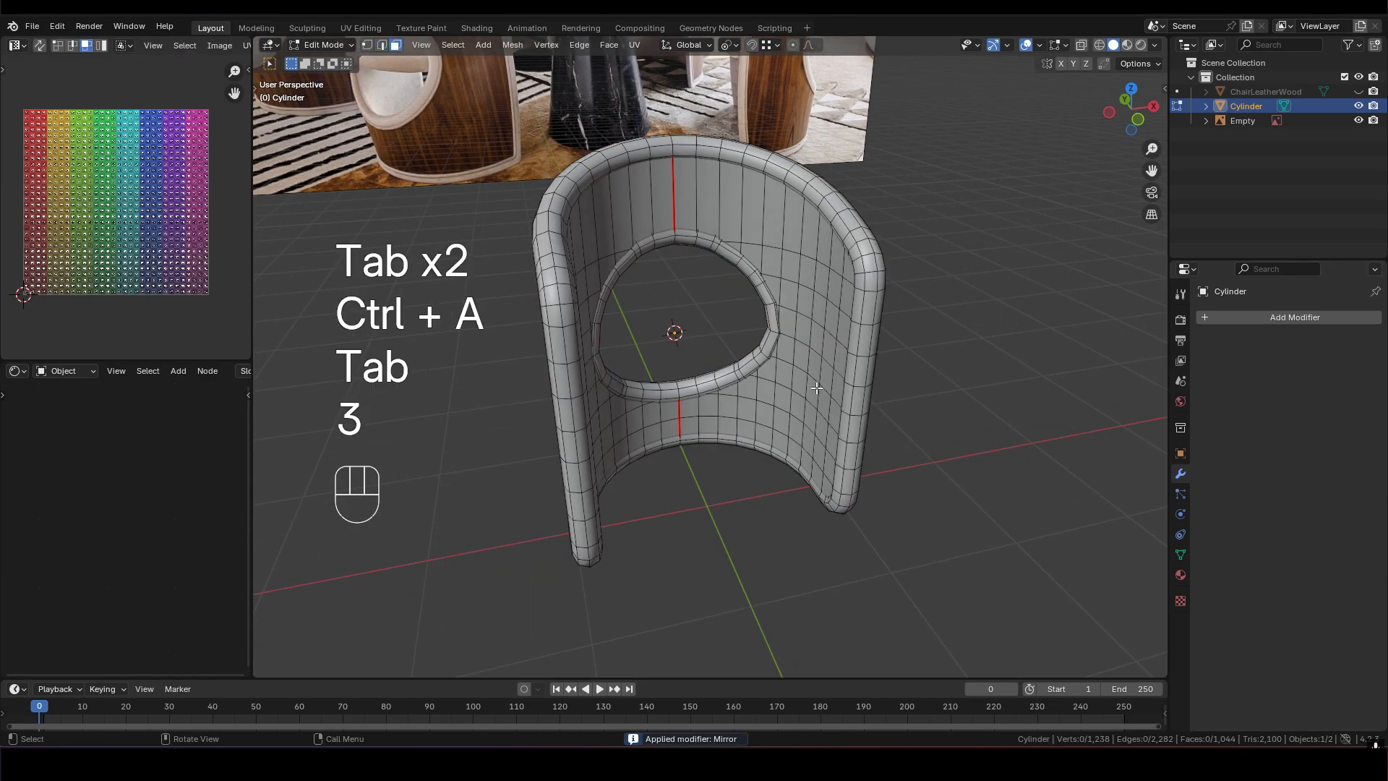
Select the horizontal edge runs at seat height on both inner sides of the shell and fill a face between them
{"action": "scroll", "coordinate": [793, 393], "scroll_direction": "up", "scroll_amount": 3}
{"action": "scroll", "coordinate": [794, 393], "scroll_direction": "down", "scroll_amount": 3}
{"action": "middle_click_drag", "start_coordinate": [793, 393], "coordinate": [824, 369]}
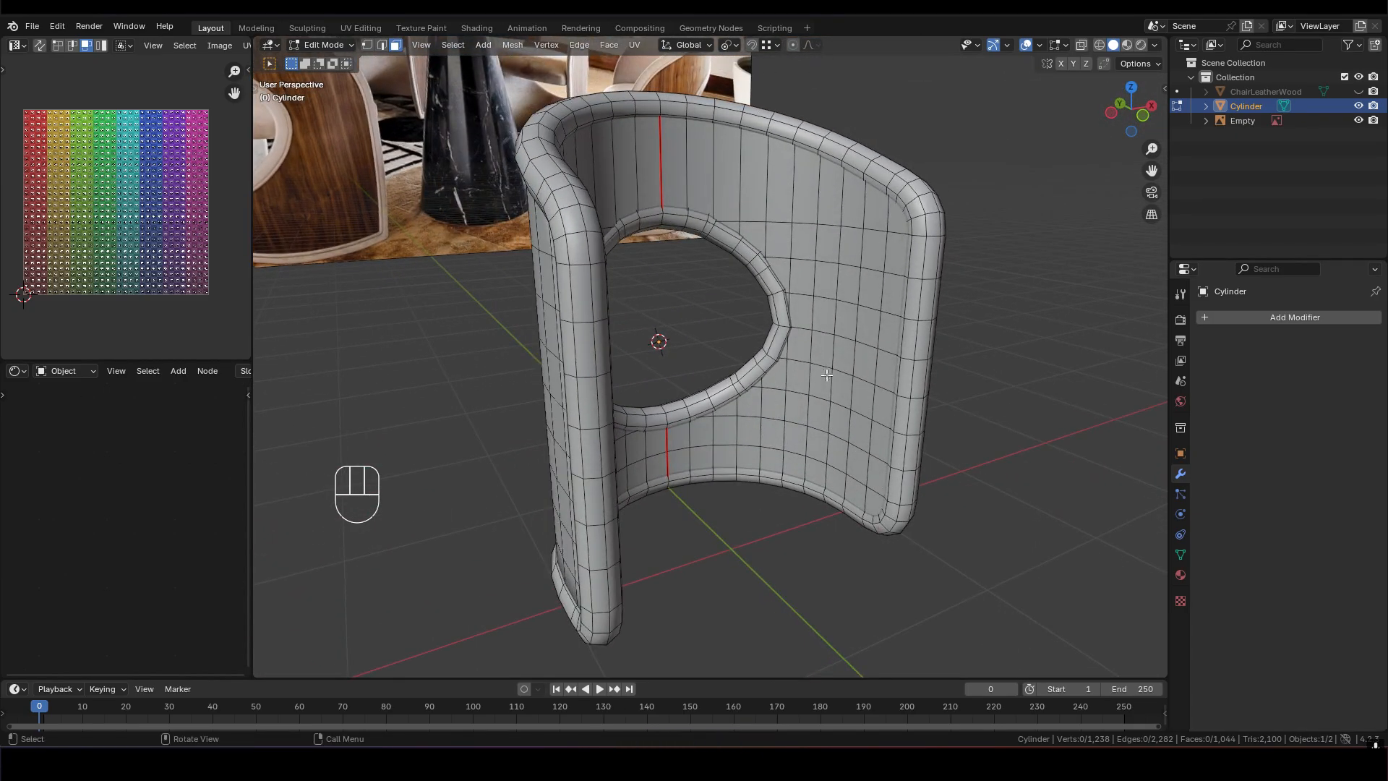
{"action": "left_click", "coordinate": [839, 371], "text": "shift"}
{"action": "middle_click_drag", "start_coordinate": [839, 371], "coordinate": [785, 396]}
{"action": "left_click", "coordinate": [613, 338], "text": "alt+shift"}
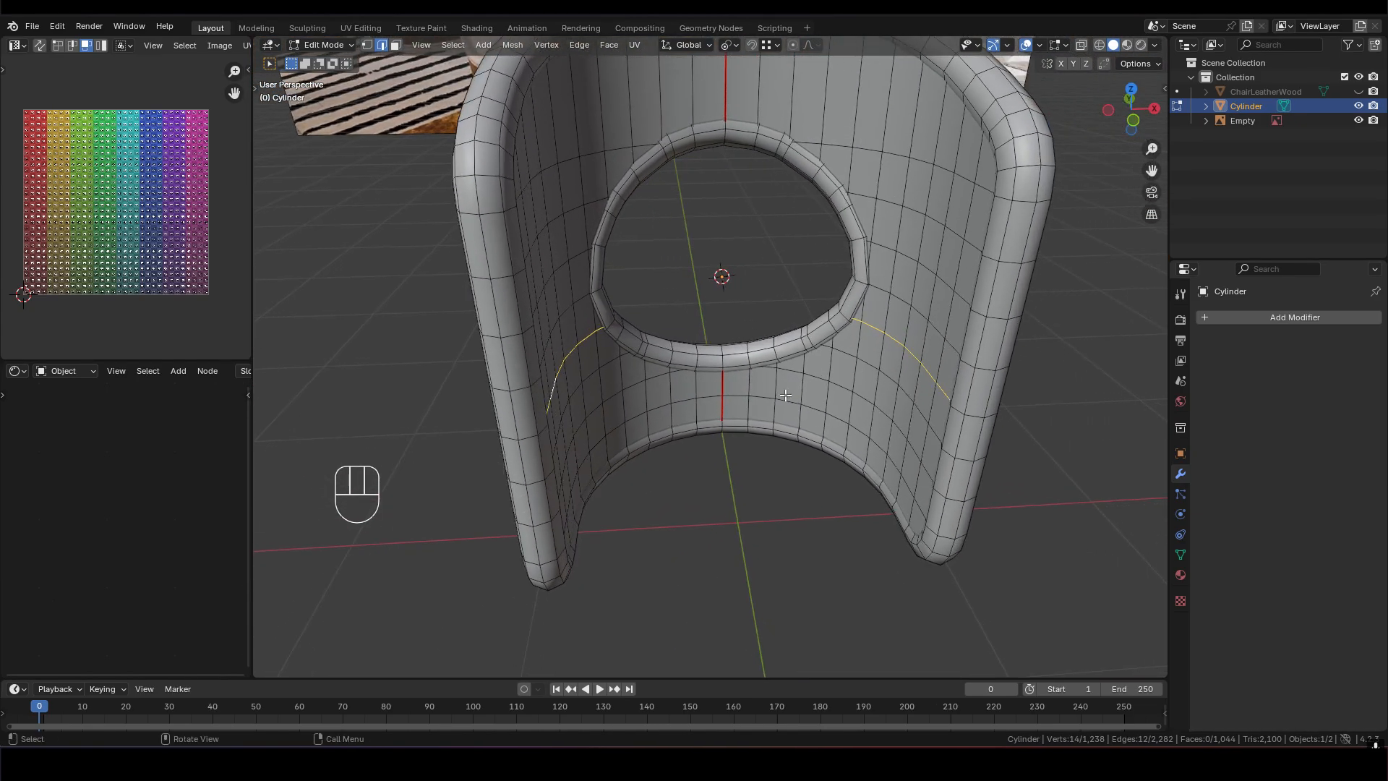
{"action": "key", "text": "f"}
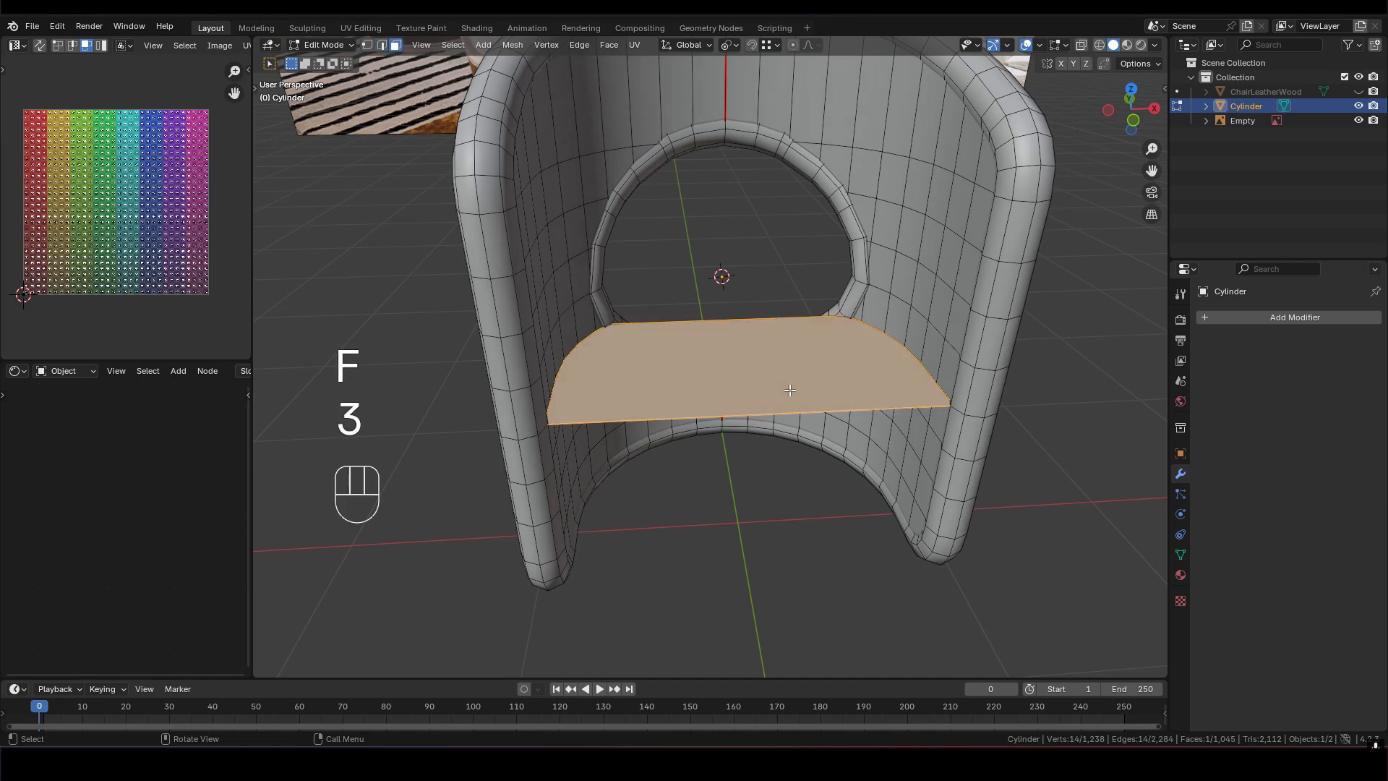
Separate the filled seat face into its own object and select it in object mode
{"action": "right_click", "coordinate": [788, 391]}
{"action": "mouse_move", "coordinate": [749, 591]}
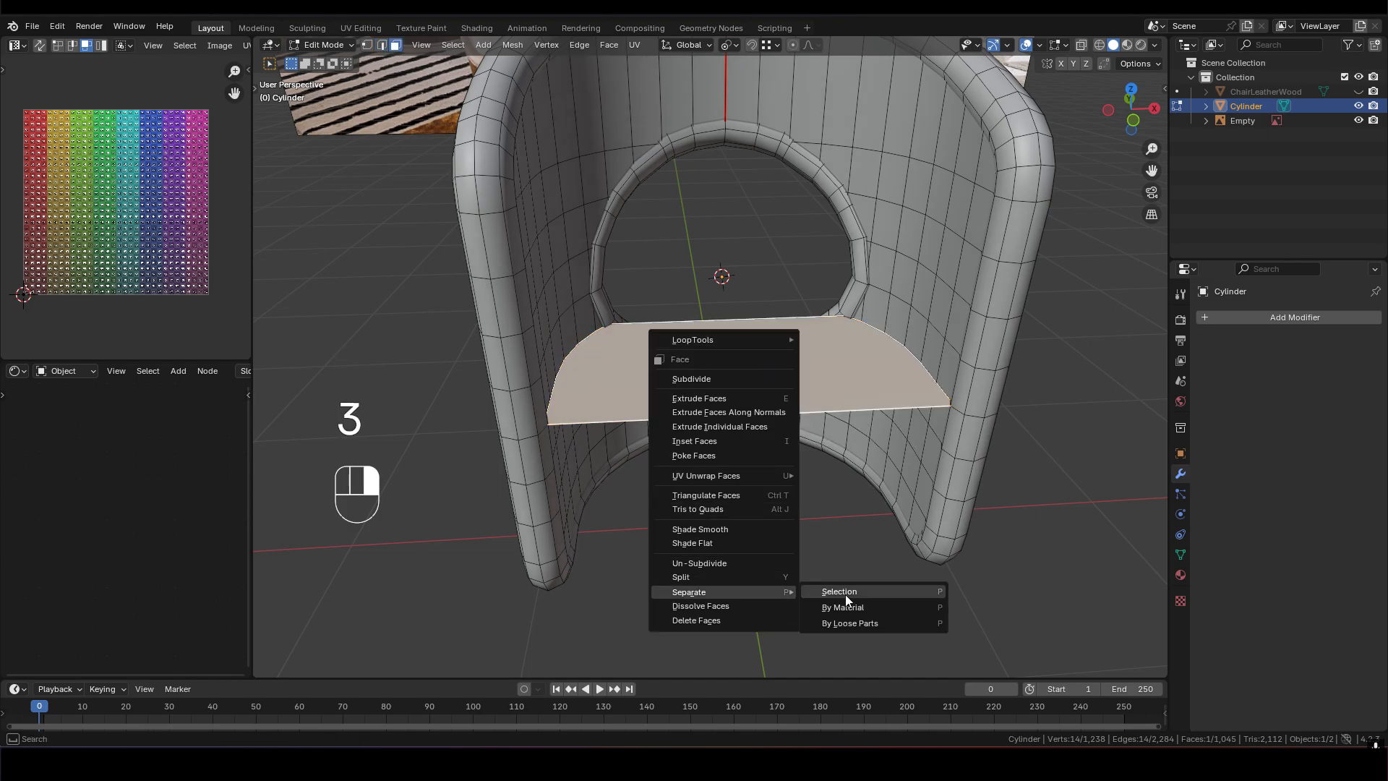
{"action": "left_click", "coordinate": [843, 594]}
{"action": "key", "text": "Tab"}
{"action": "left_click", "coordinate": [829, 372]}
Extrude the seat face upward about 0.3 m and return to object mode
{"action": "middle_click_drag", "start_coordinate": [829, 372], "coordinate": [891, 474]}
{"action": "key", "text": "Tab"}
{"action": "scroll", "coordinate": [747, 397], "scroll_direction": "up", "scroll_amount": 2}
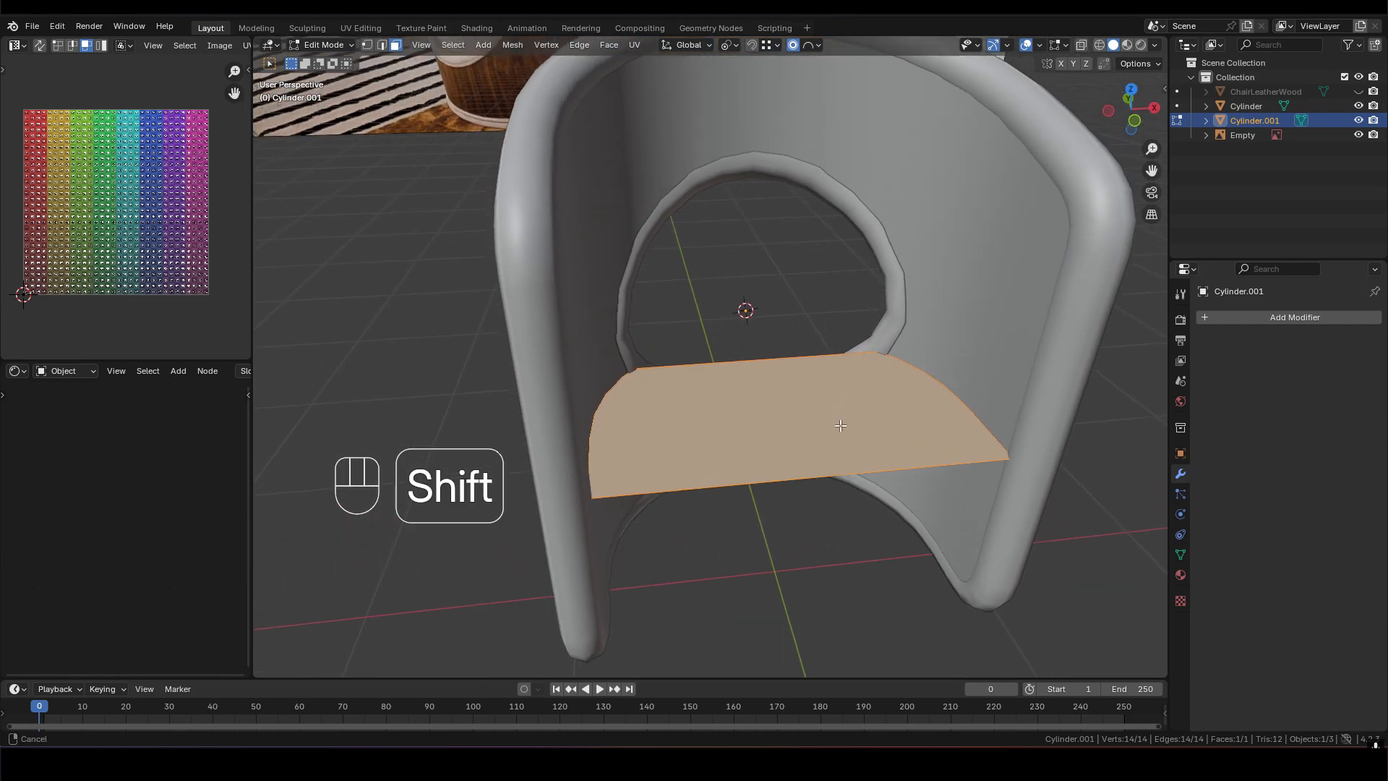
{"action": "key", "text": "e"}
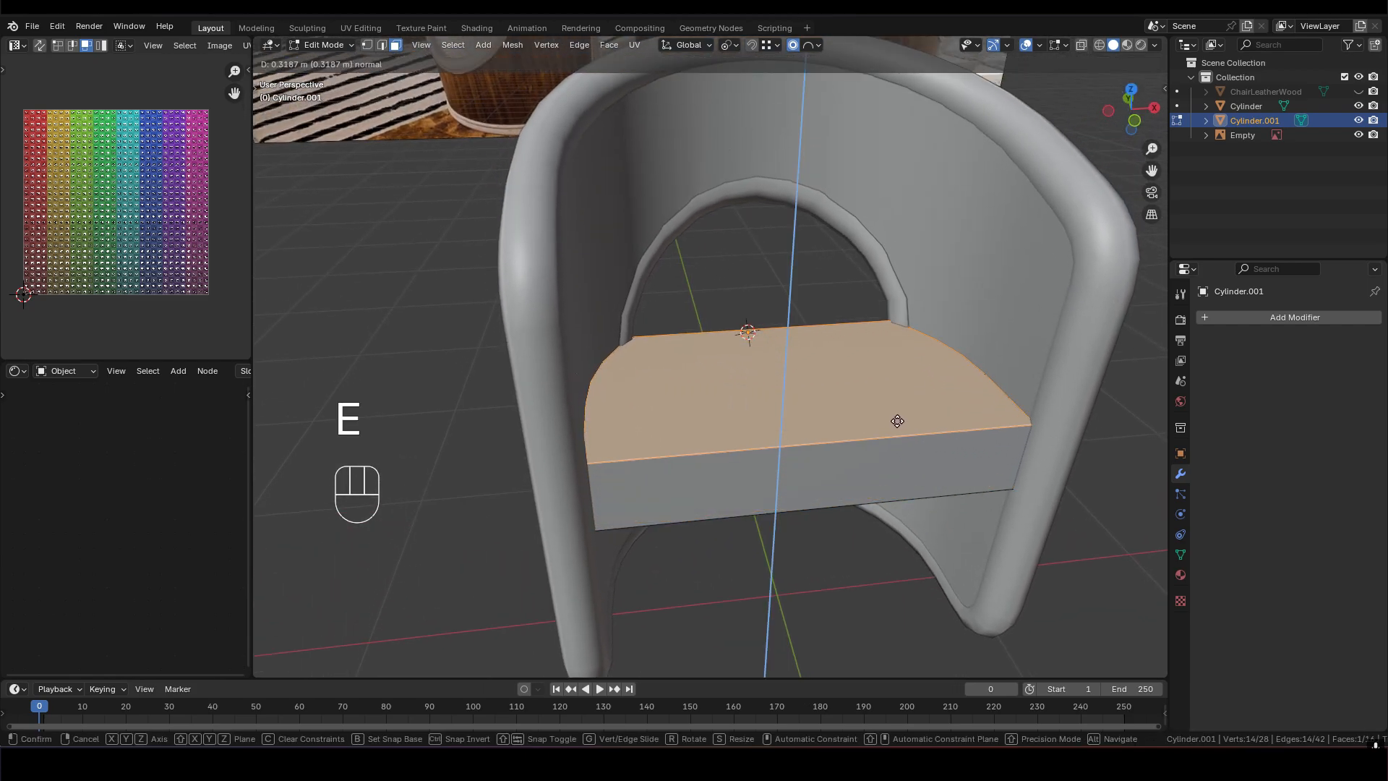
{"action": "type", "text": "0.3"}
{"action": "left_click", "coordinate": [911, 435]}
{"action": "middle_click_drag", "start_coordinate": [828, 433], "coordinate": [800, 322], "text": "shift"}
{"action": "key", "text": "Tab"}
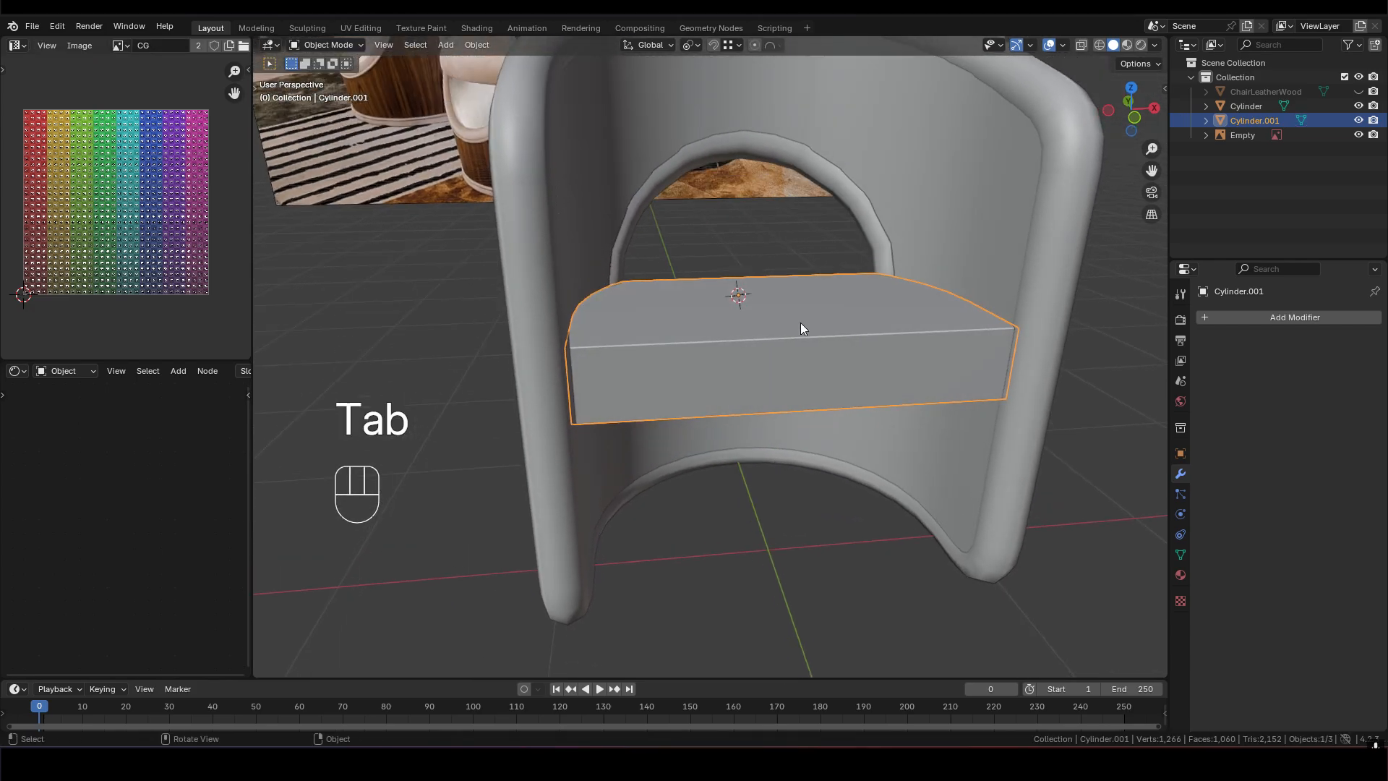
Isolate the seat in local view and connect the opposite side vertices across its upper face with parallel edges
{"action": "key", "text": "slash"}
{"action": "middle_click_drag", "start_coordinate": [660, 378], "coordinate": [747, 388], "text": "shift"}
{"action": "key", "text": "Tab"}
{"action": "middle_click_drag", "start_coordinate": [797, 342], "coordinate": [870, 128]}
{"action": "left_click", "coordinate": [874, 111]}
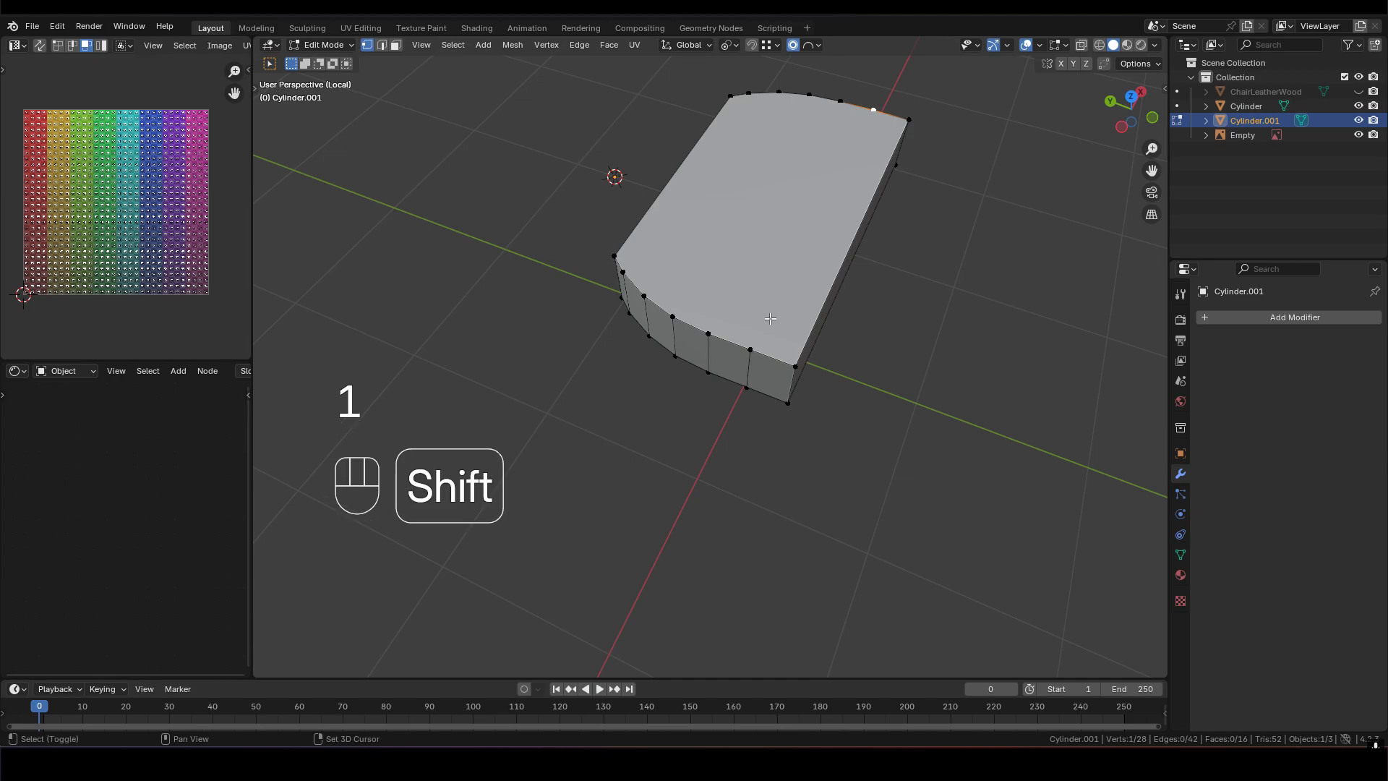
{"action": "middle_click_drag", "start_coordinate": [784, 217], "coordinate": [808, 258], "text": "shift"}
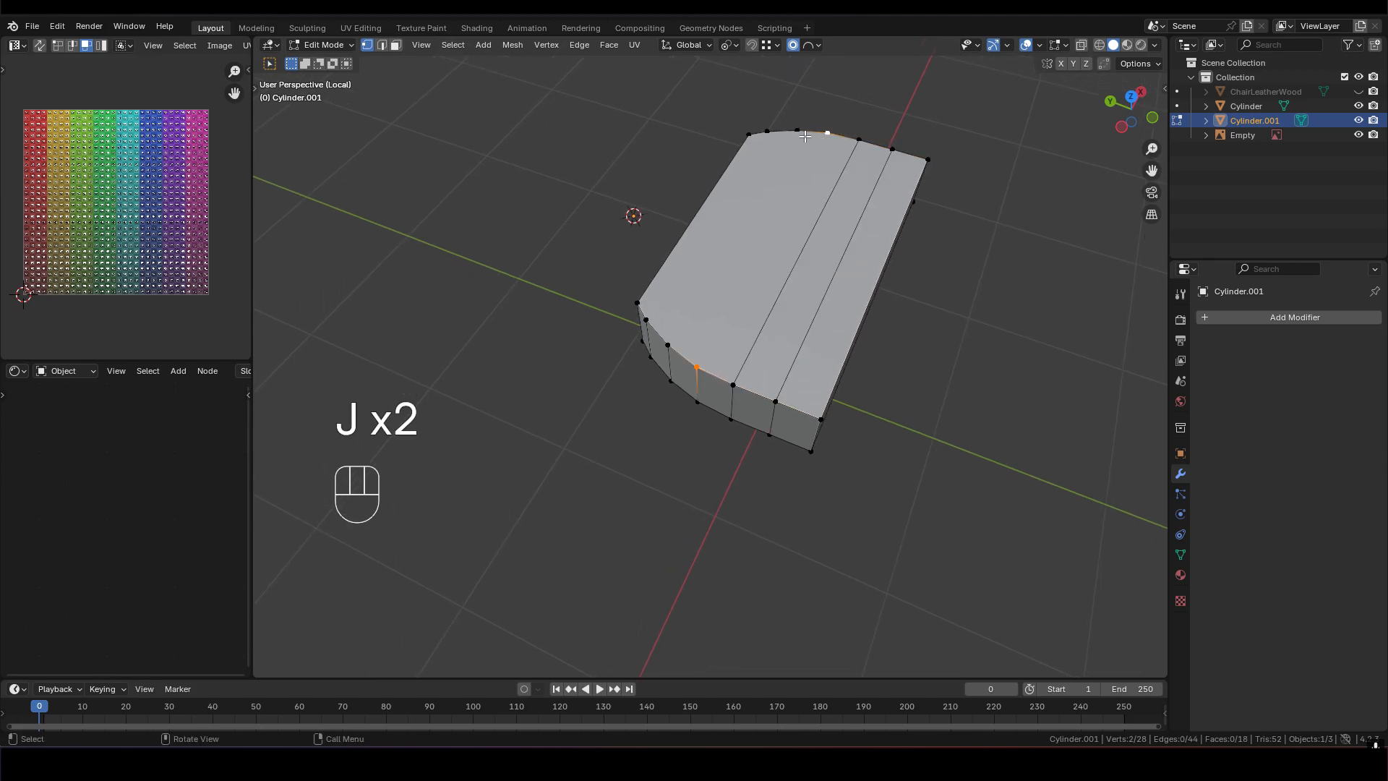
{"action": "key", "text": "j"}
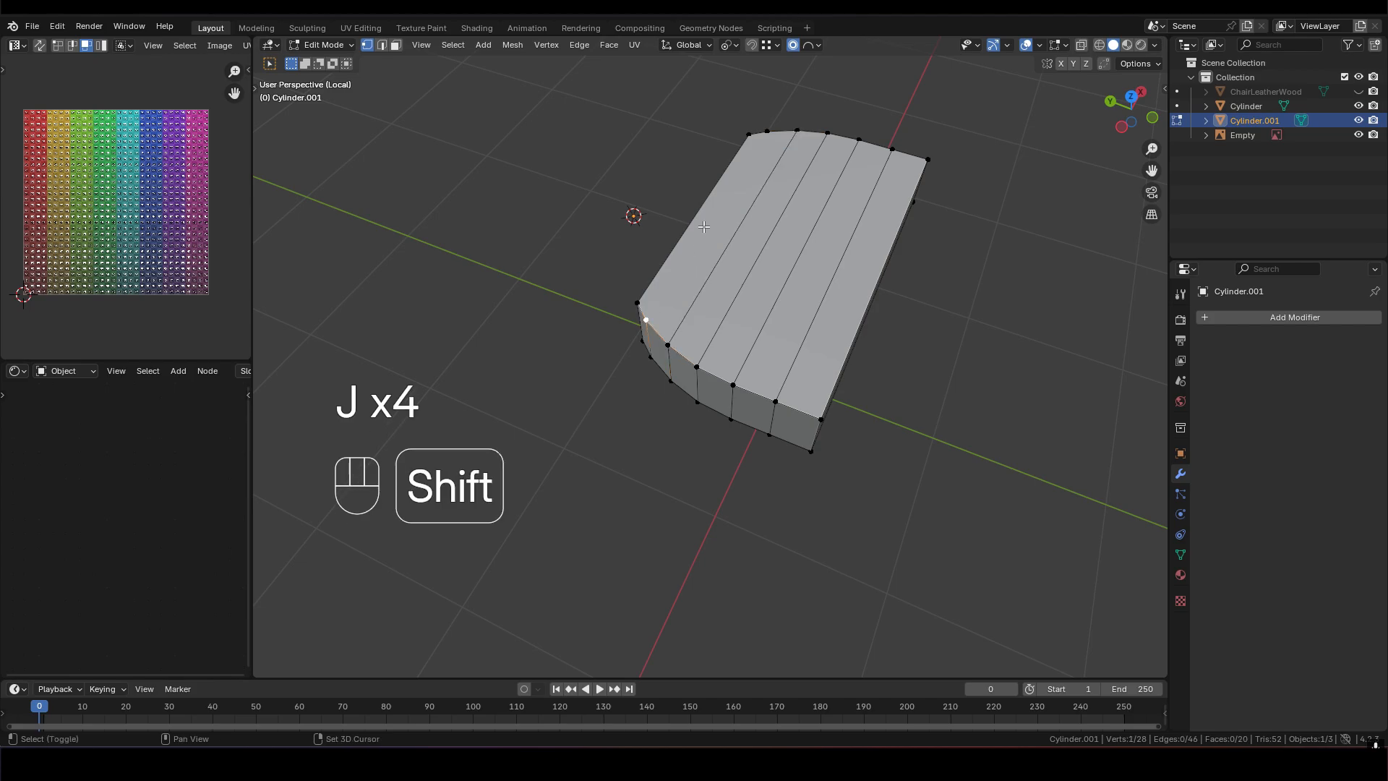
Connect the opposite side vertices across the seat's underside with parallel edges and return to object mode
{"action": "middle_click_drag", "start_coordinate": [863, 179], "coordinate": [715, 280]}
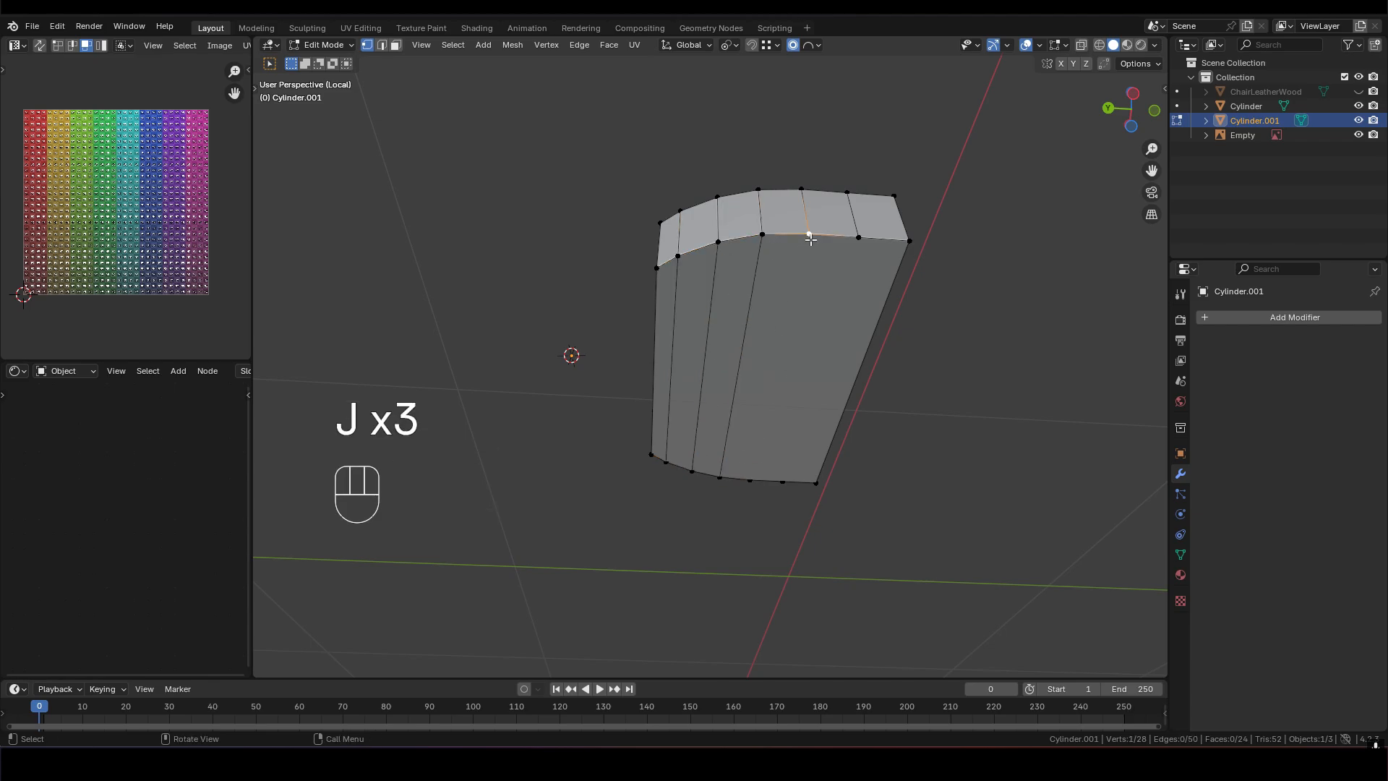
{"action": "key", "text": "j"}
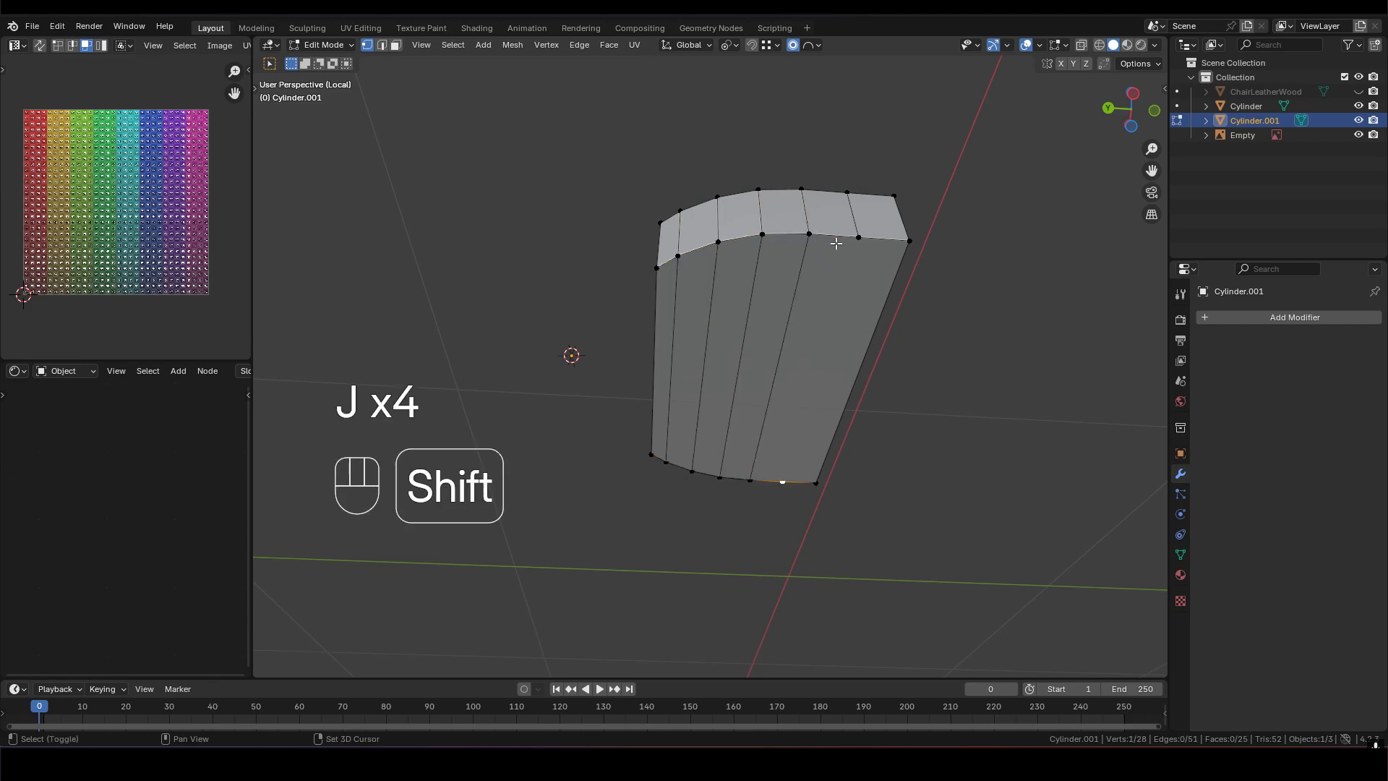
{"action": "key", "text": "j"}
{"action": "middle_click_drag", "start_coordinate": [860, 324], "coordinate": [813, 302]}
{"action": "key", "text": "Tab"}
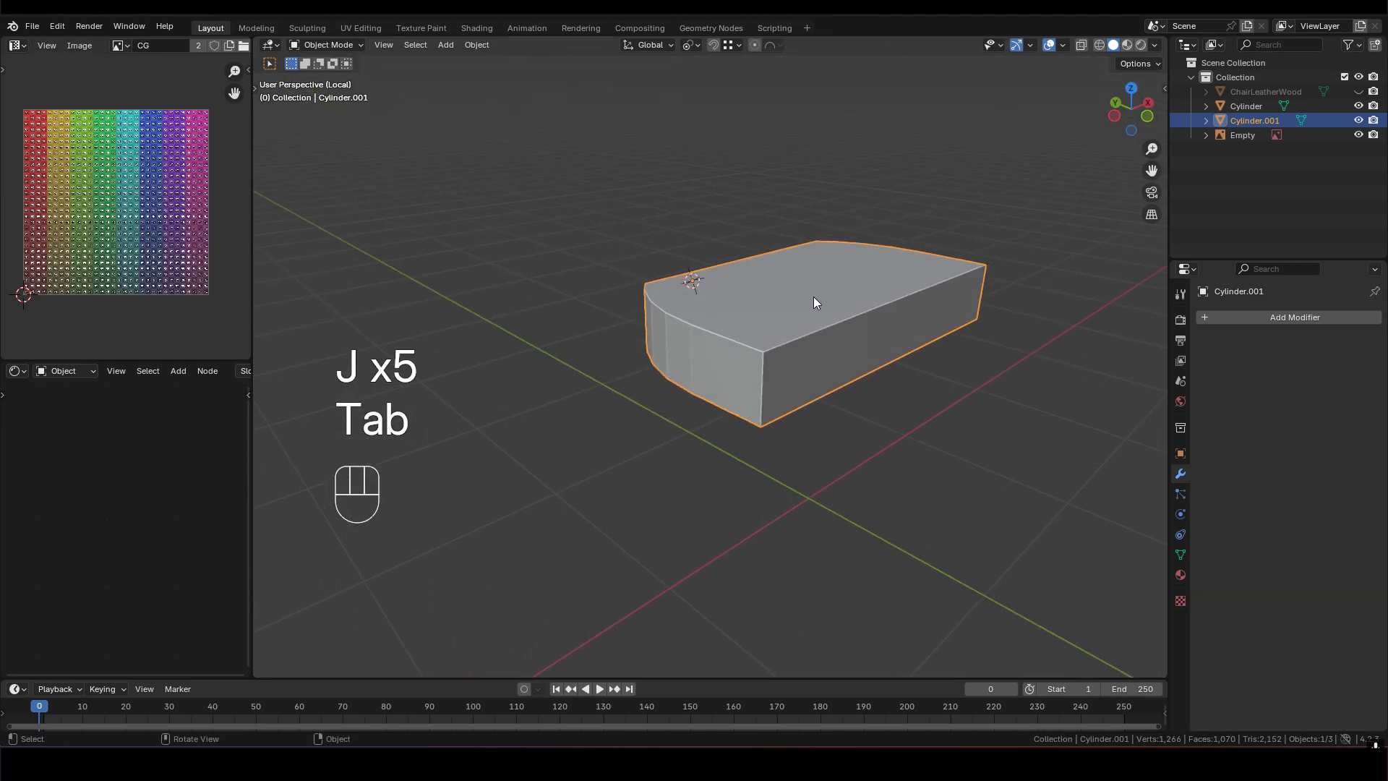
Add a Subdivision Surface modifier to the seat
{"action": "left_click", "coordinate": [1232, 315]}
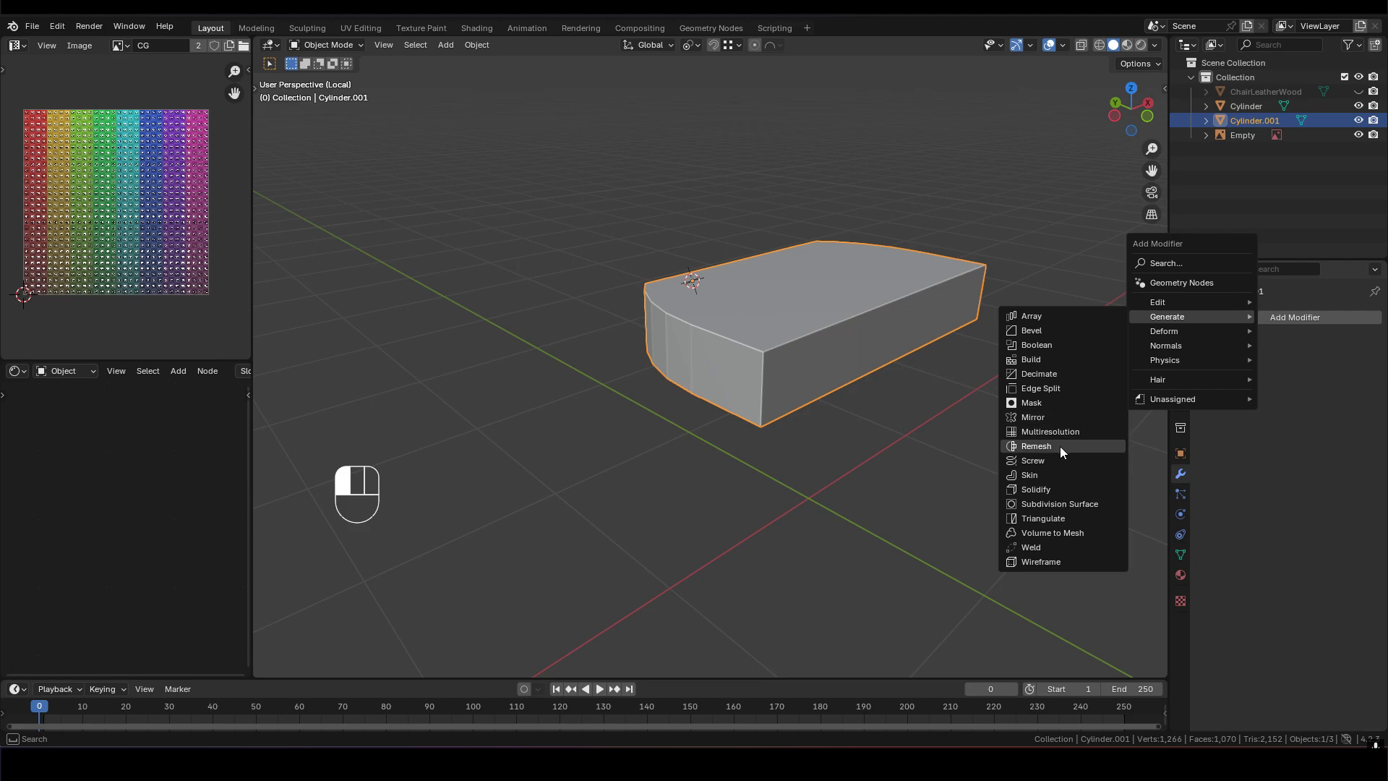
{"action": "left_click", "coordinate": [1046, 503]}
{"action": "middle_click_drag", "start_coordinate": [804, 305], "coordinate": [773, 327], "text": "shift"}
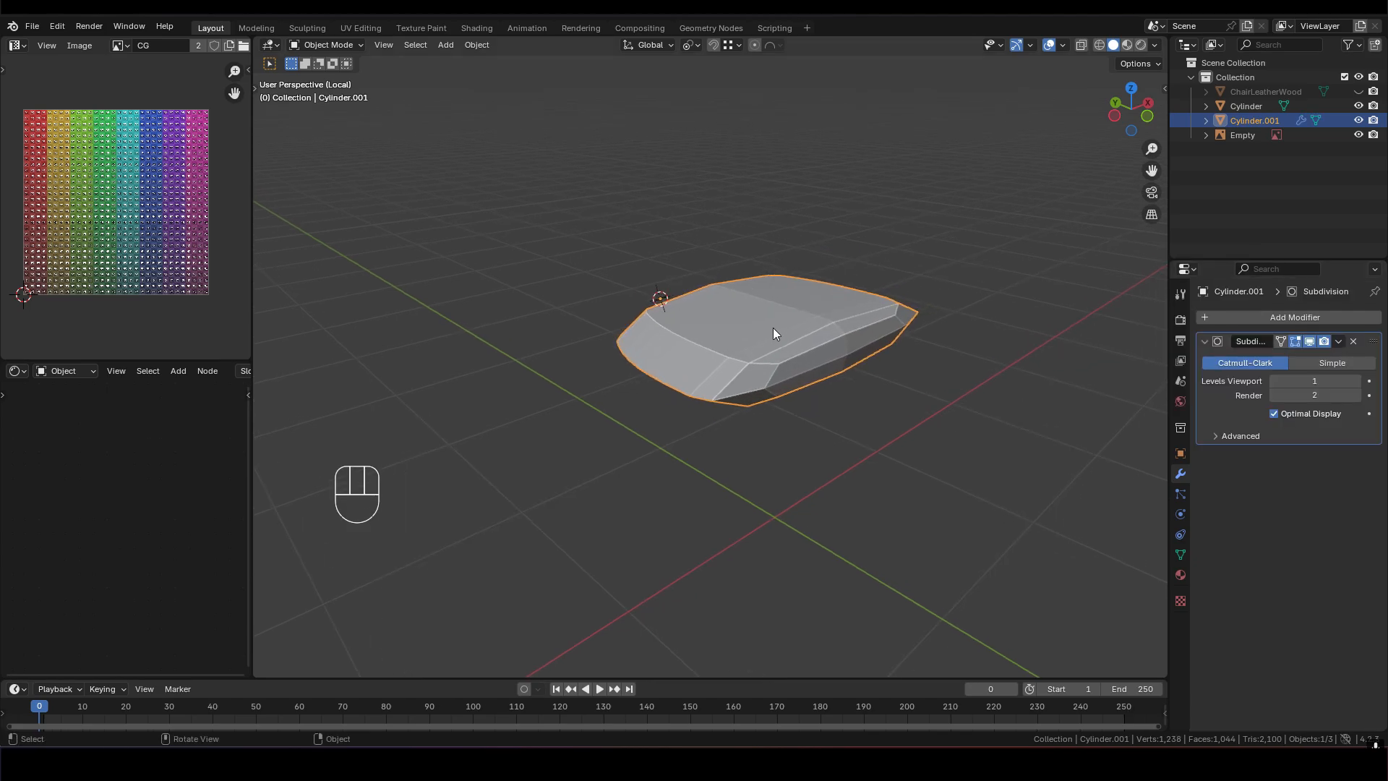
Cut one centred horizontal loop around the seat's sides and five evenly spaced loops across its width
{"action": "key", "text": "Tab"}
{"action": "key", "text": "ctrl+r"}
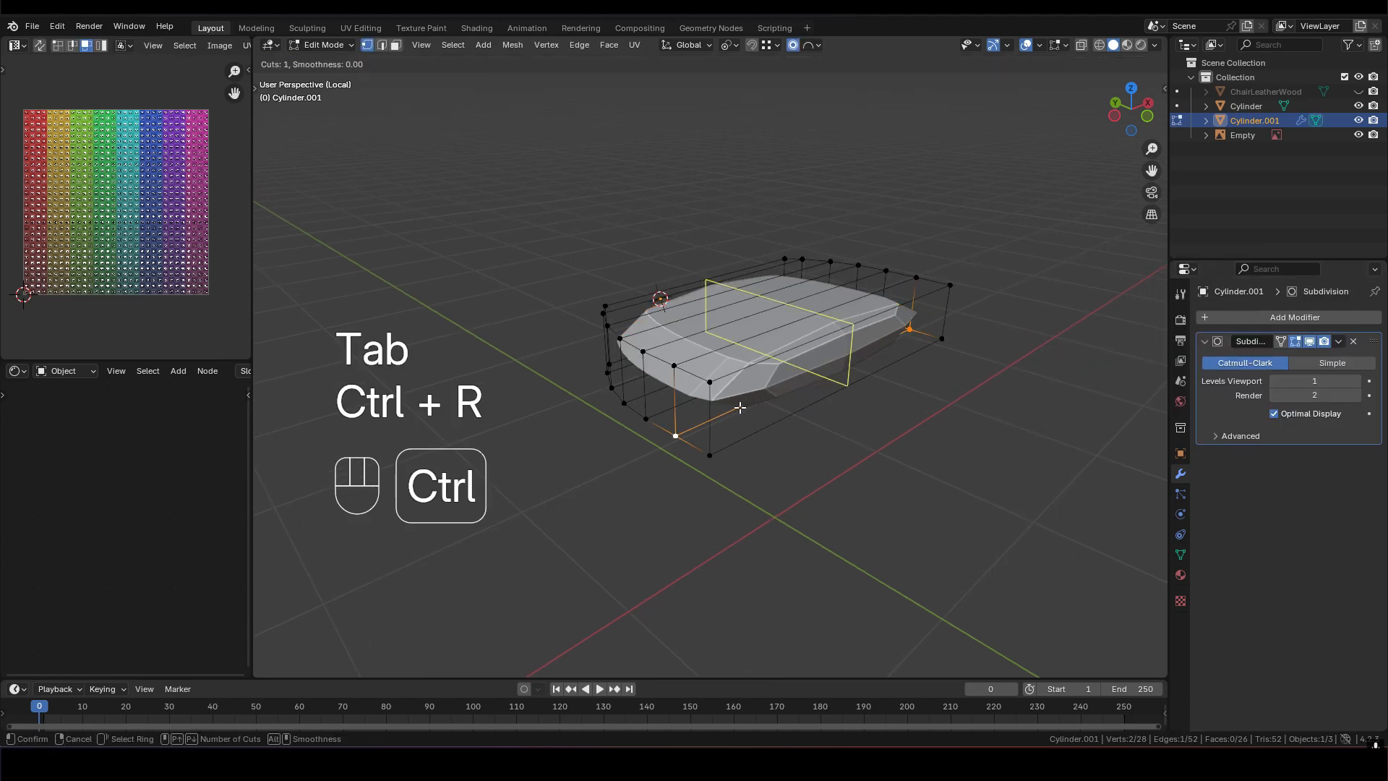
{"action": "left_click", "coordinate": [711, 416]}
{"action": "right_click", "coordinate": [710, 416]}
{"action": "scroll", "coordinate": [756, 399], "scroll_direction": "up", "scroll_amount": 1}
{"action": "middle_click_drag", "start_coordinate": [756, 398], "coordinate": [712, 402]}
{"action": "mouse_move", "coordinate": [712, 402]}
{"action": "middle_mouse_down", "text": "shift"}
{"action": "mouse_move", "coordinate": [756, 405]}
{"action": "mouse_move", "coordinate": [736, 393]}
{"action": "middle_mouse_up", "text": "shift"}
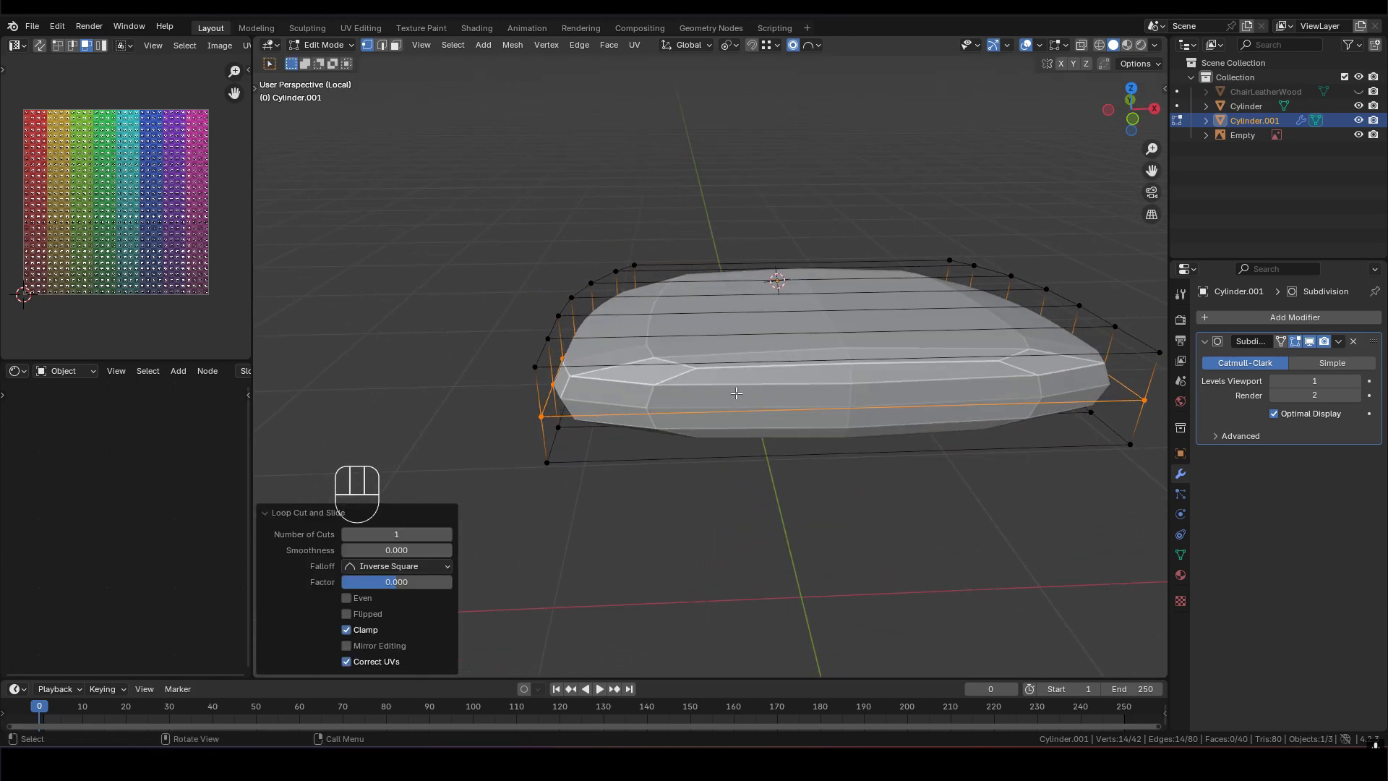
{"action": "key", "text": "ctrl+r"}
{"action": "key", "text": "5"}
{"action": "left_click", "coordinate": [840, 369]}
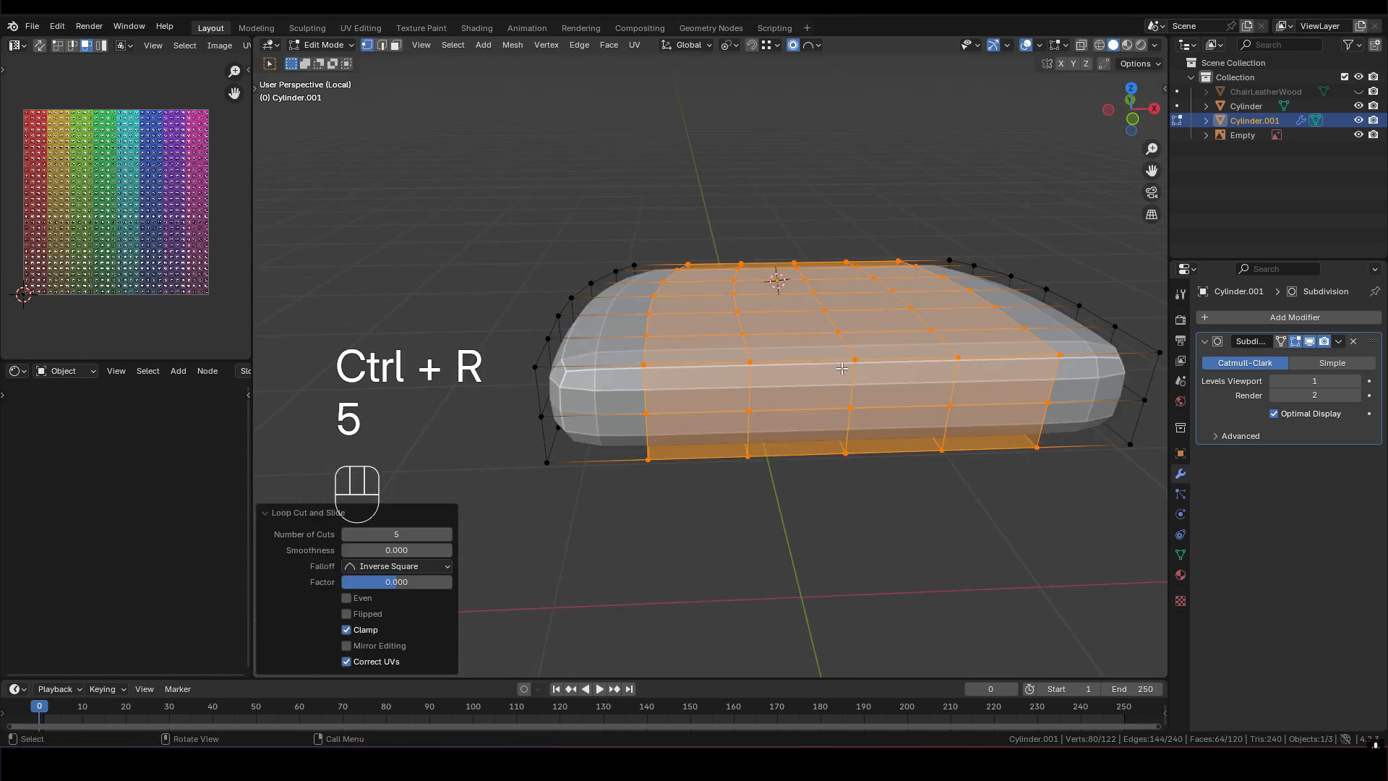
Raise the seat's upper centre vertex about 0.117 m along Z using connected proportional editing with Sphere falloff
{"action": "middle_click_drag", "start_coordinate": [790, 417], "coordinate": [982, 422]}
{"action": "middle_click_drag", "start_coordinate": [636, 336], "coordinate": [766, 343], "text": "shift"}
{"action": "mouse_move", "coordinate": [766, 343]}
{"action": "middle_mouse_down"}
{"action": "mouse_move", "coordinate": [825, 300]}
{"action": "mouse_move", "coordinate": [781, 391]}
{"action": "mouse_move", "coordinate": [757, 367]}
{"action": "middle_mouse_up"}
{"action": "left_click", "coordinate": [745, 355]}
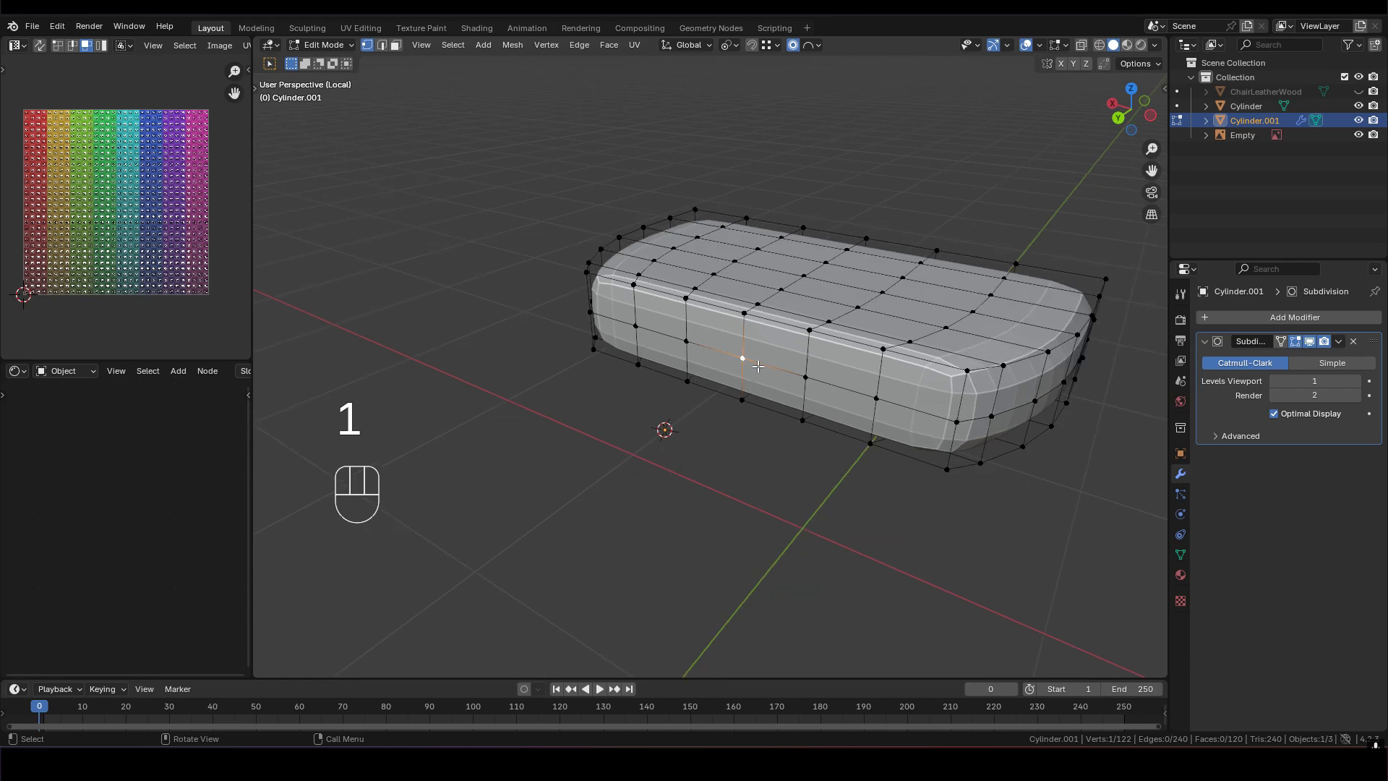
{"action": "middle_click_drag", "start_coordinate": [756, 323], "coordinate": [767, 293]}
{"action": "left_click", "coordinate": [814, 46]}
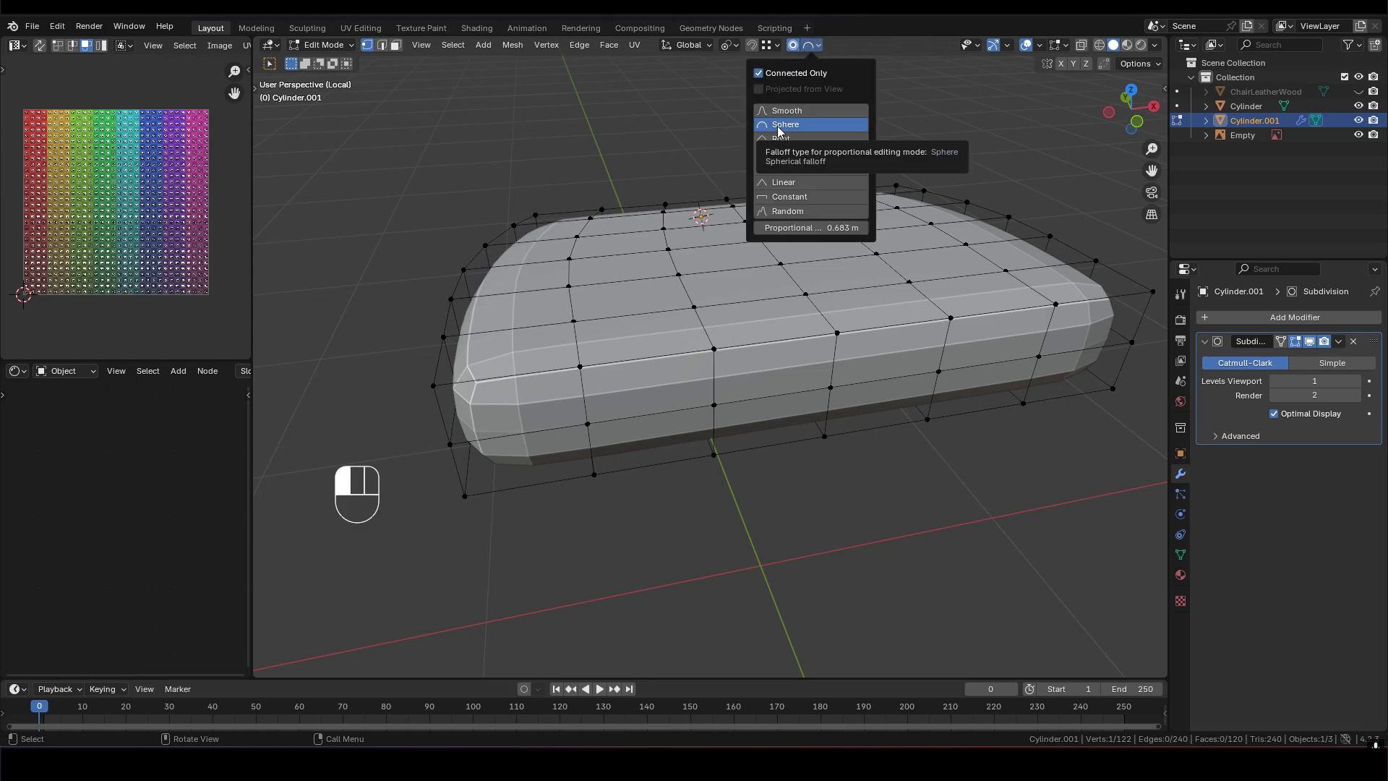
{"action": "middle_click_drag", "start_coordinate": [865, 312], "coordinate": [843, 341]}
{"action": "scroll", "coordinate": [818, 327], "scroll_direction": "down", "scroll_amount": 3}
{"action": "key", "text": "g"}
{"action": "key", "text": "z"}
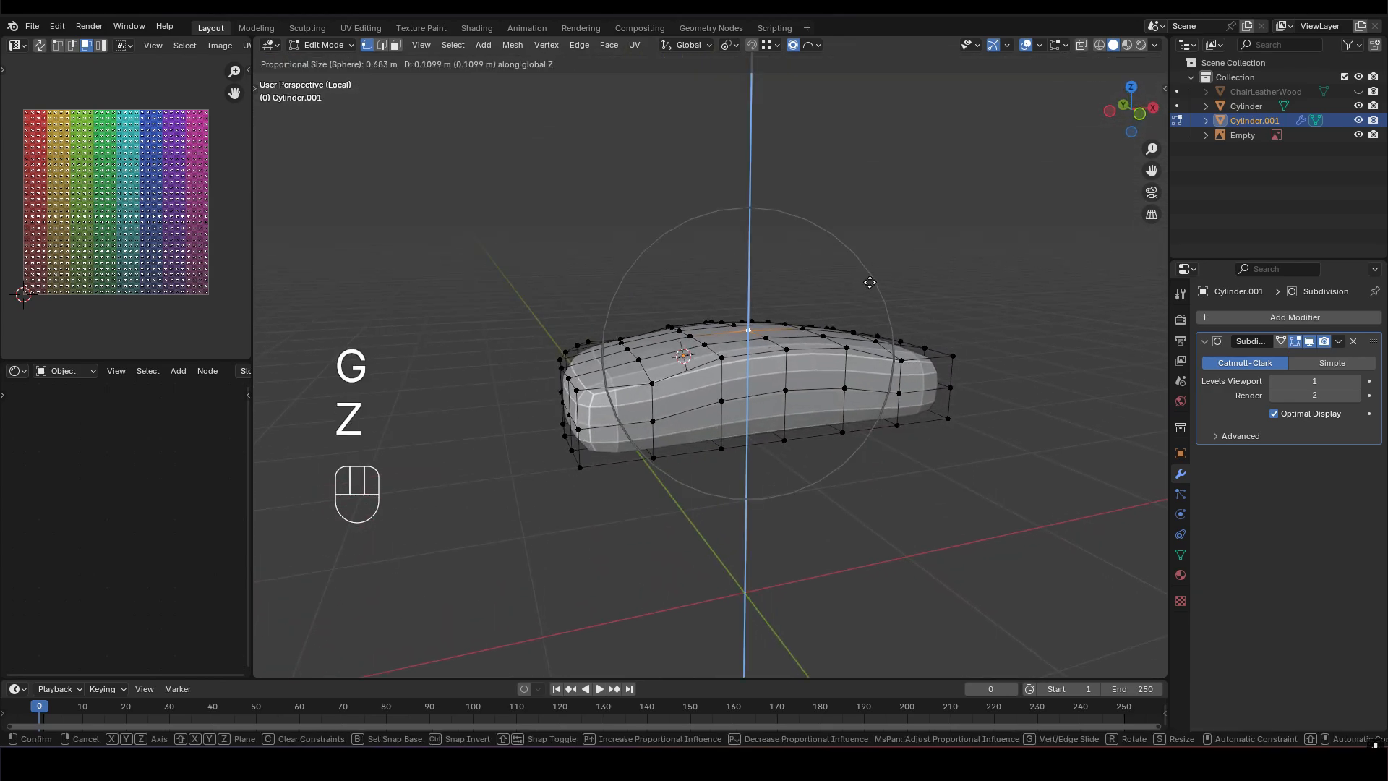
{"action": "left_click", "coordinate": [869, 281]}
Fine-tune the cushion's crown by moving its upper centre vertex up about 0.019 m and back down about 0.019 m along Z
{"action": "middle_click_drag", "start_coordinate": [789, 366], "coordinate": [744, 533]}
{"action": "middle_click_drag", "start_coordinate": [772, 409], "coordinate": [762, 477]}
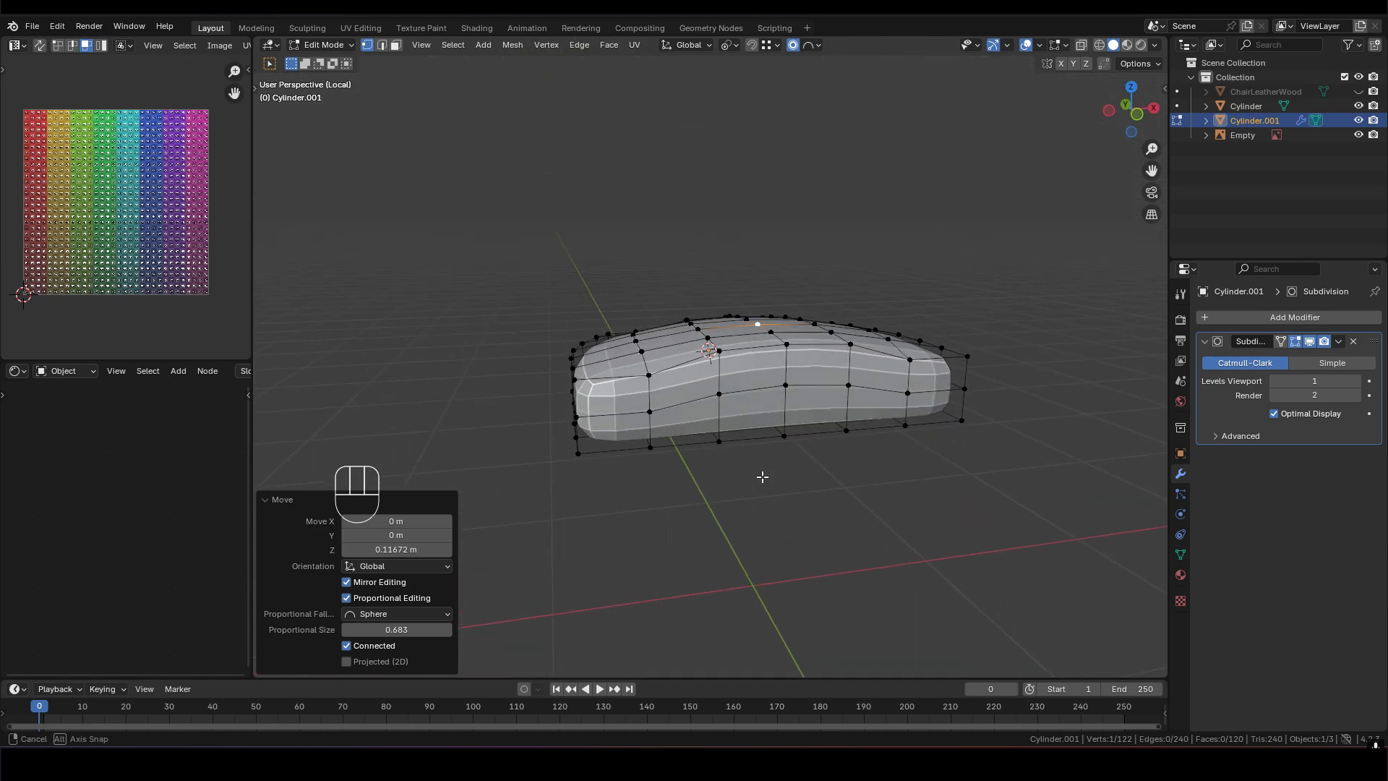
{"action": "mouse_move", "coordinate": [756, 415]}
{"action": "middle_mouse_down"}
{"action": "mouse_move", "coordinate": [757, 445]}
{"action": "mouse_move", "coordinate": [757, 428]}
{"action": "middle_mouse_up"}
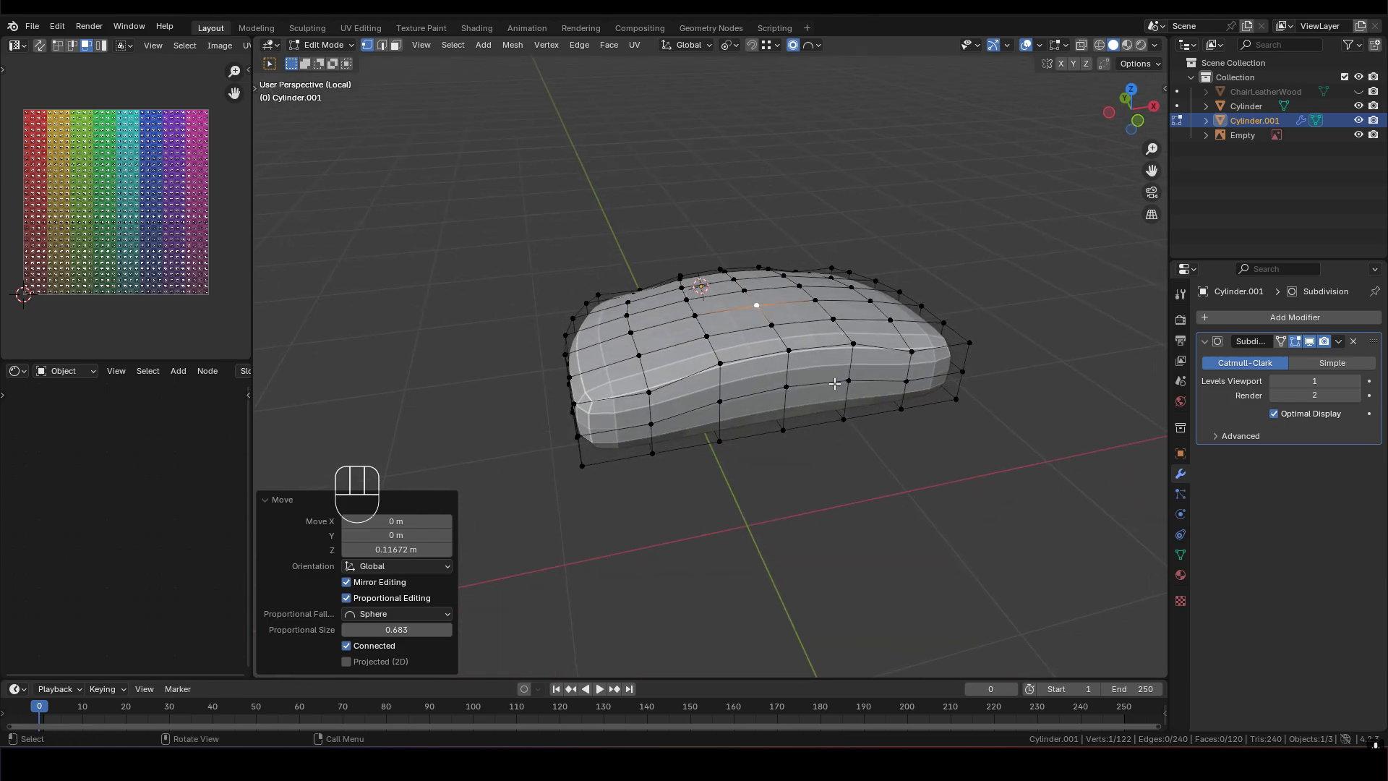
{"action": "middle_click_drag", "start_coordinate": [905, 387], "coordinate": [779, 400], "text": "alt"}
{"action": "key", "text": "g"}
{"action": "key", "text": "z"}
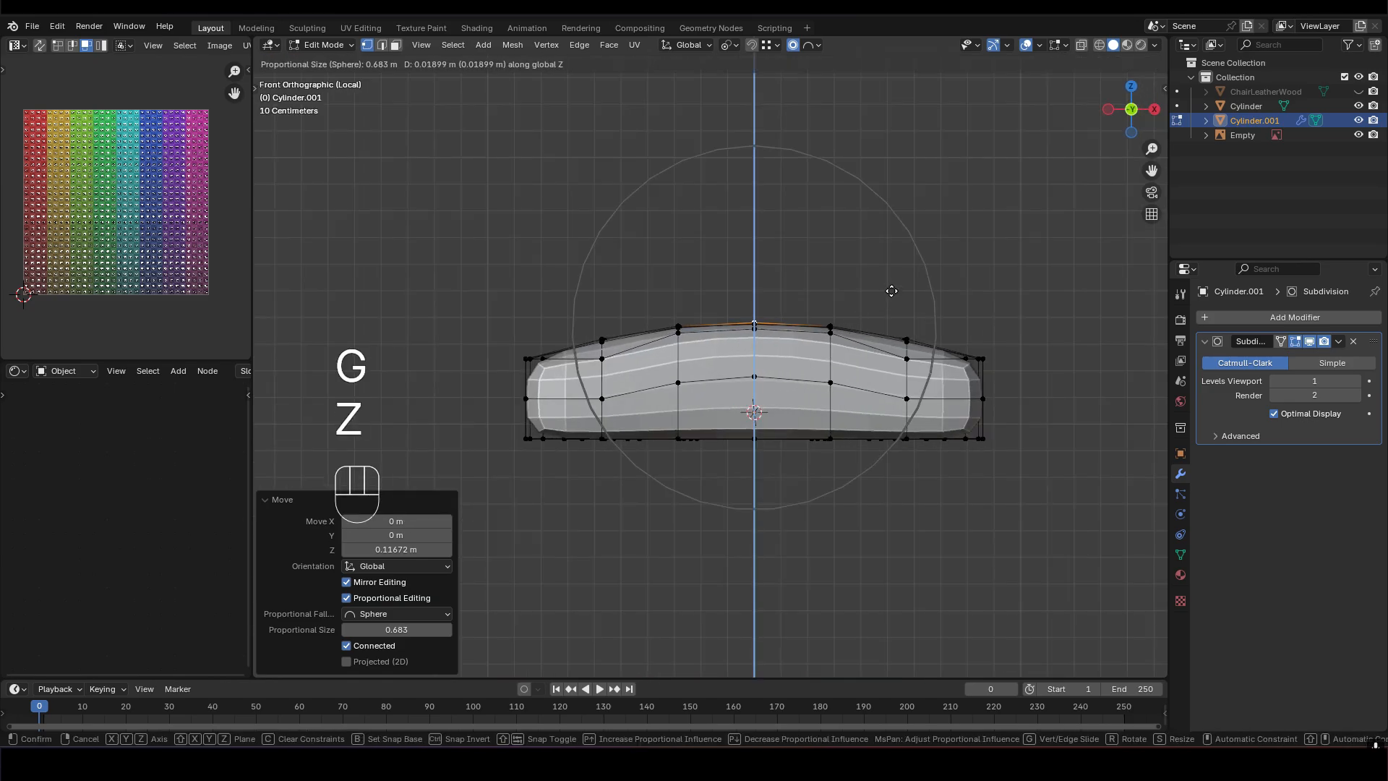
{"action": "left_click", "coordinate": [891, 290]}
{"action": "middle_click_drag", "start_coordinate": [891, 291], "coordinate": [799, 406]}
{"action": "key", "text": "g"}
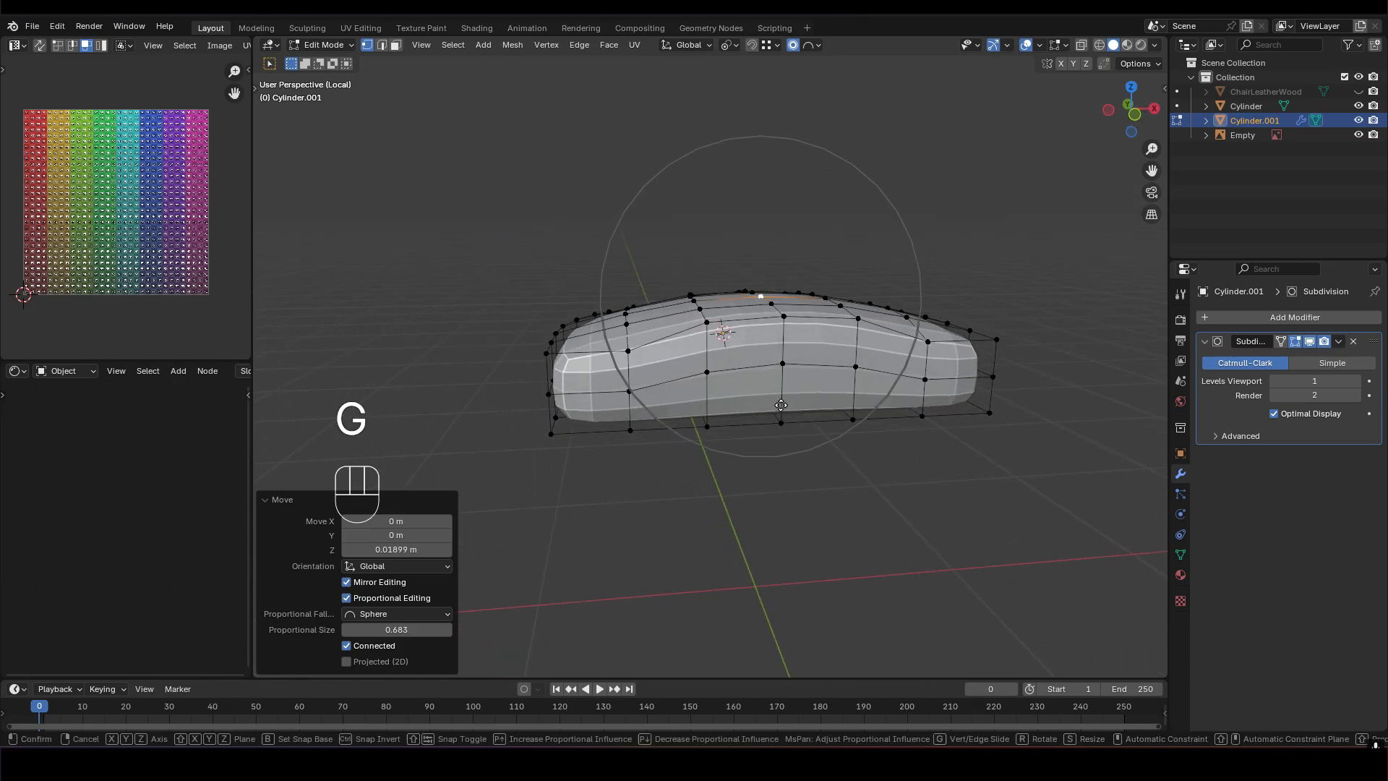
{"action": "key", "text": "z"}
{"action": "left_click", "coordinate": [779, 412]}
{"action": "middle_click_drag", "start_coordinate": [780, 412], "coordinate": [722, 370]}
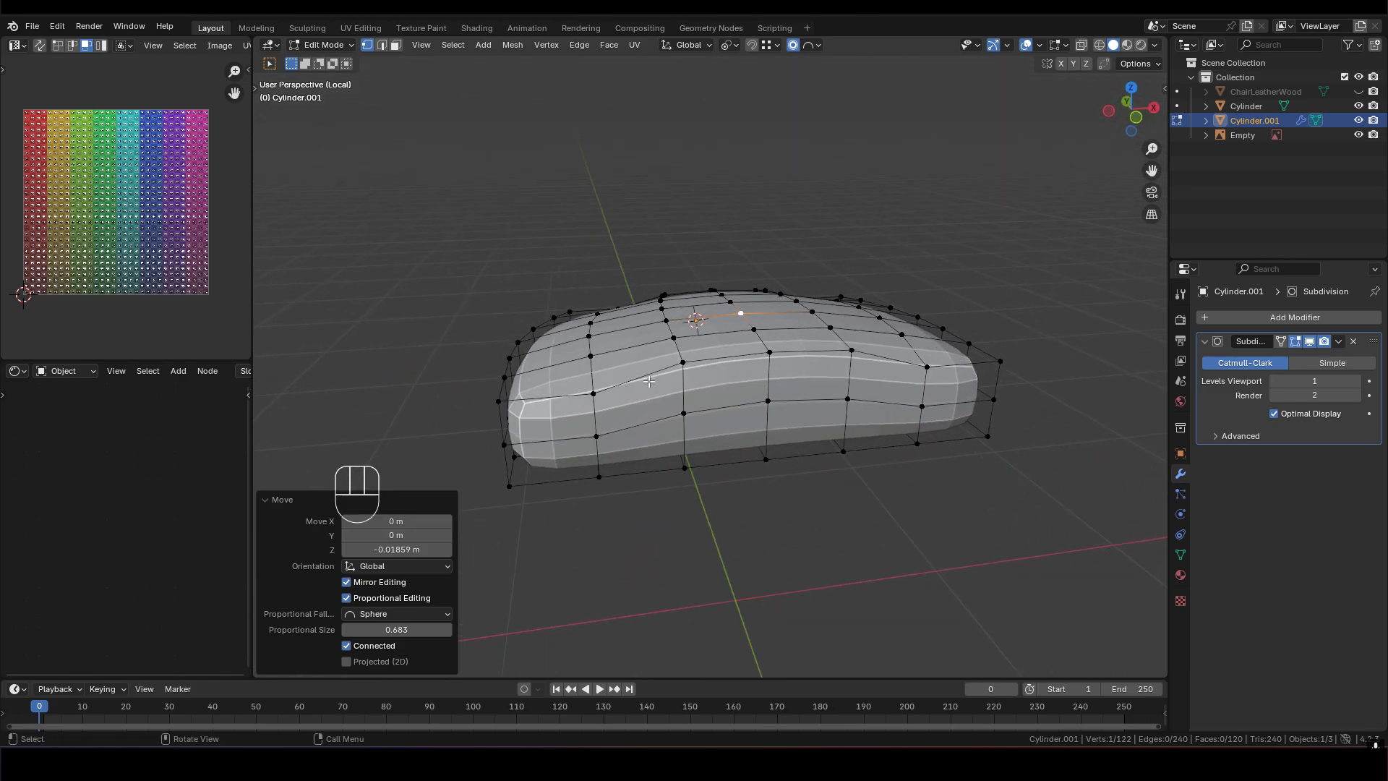
Exit the seat's local view and reopen it for editing, seen through the opening in the backrest
{"action": "key", "text": "Tab"}
{"action": "key", "text": "slash"}
{"action": "middle_click_drag", "start_coordinate": [777, 368], "coordinate": [834, 458]}
{"action": "key", "text": "Tab"}
{"action": "middle_click_drag", "start_coordinate": [730, 383], "coordinate": [811, 368]}
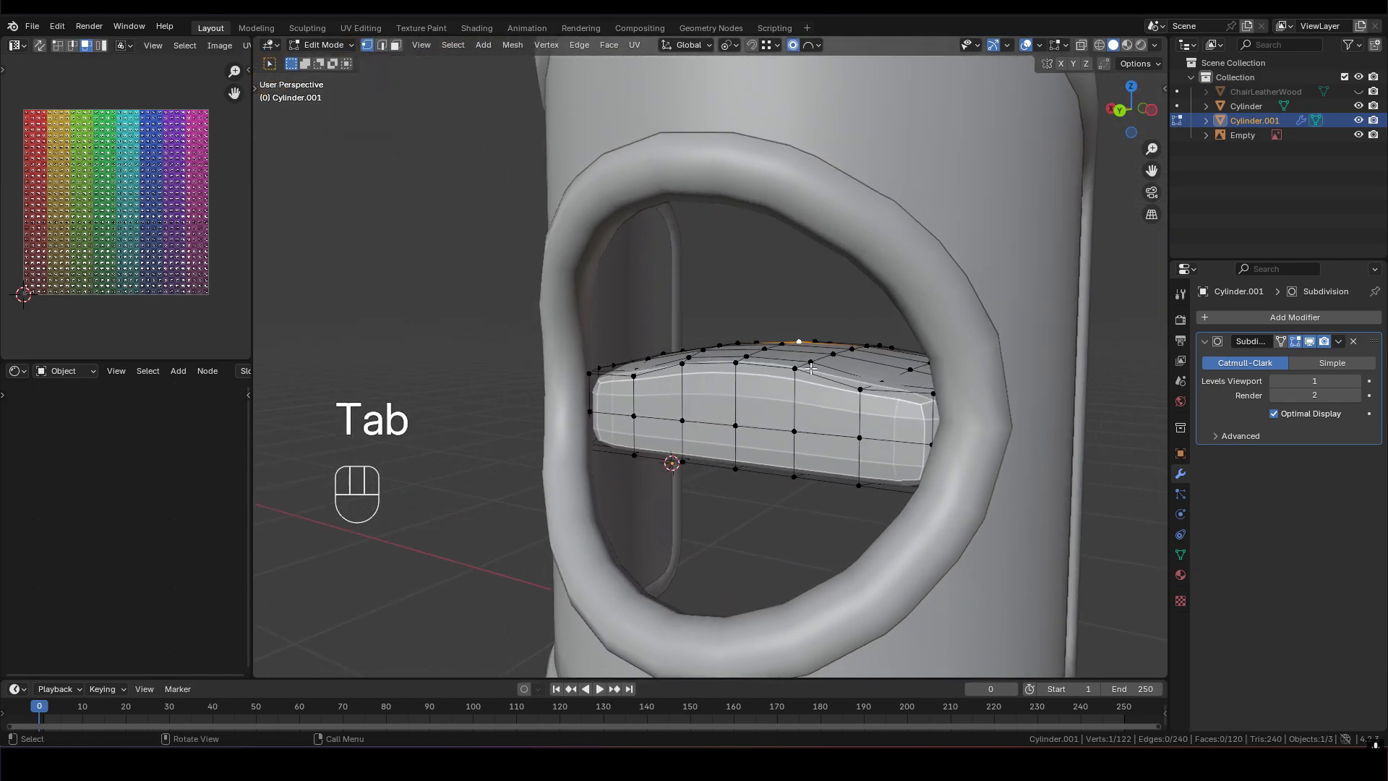
Move the middle vertex of the seat's rear side about 0.44 m along Y with a proportional size of about 0.62 m
{"action": "left_click", "coordinate": [725, 431]}
{"action": "middle_click_drag", "start_coordinate": [726, 430], "coordinate": [823, 360]}
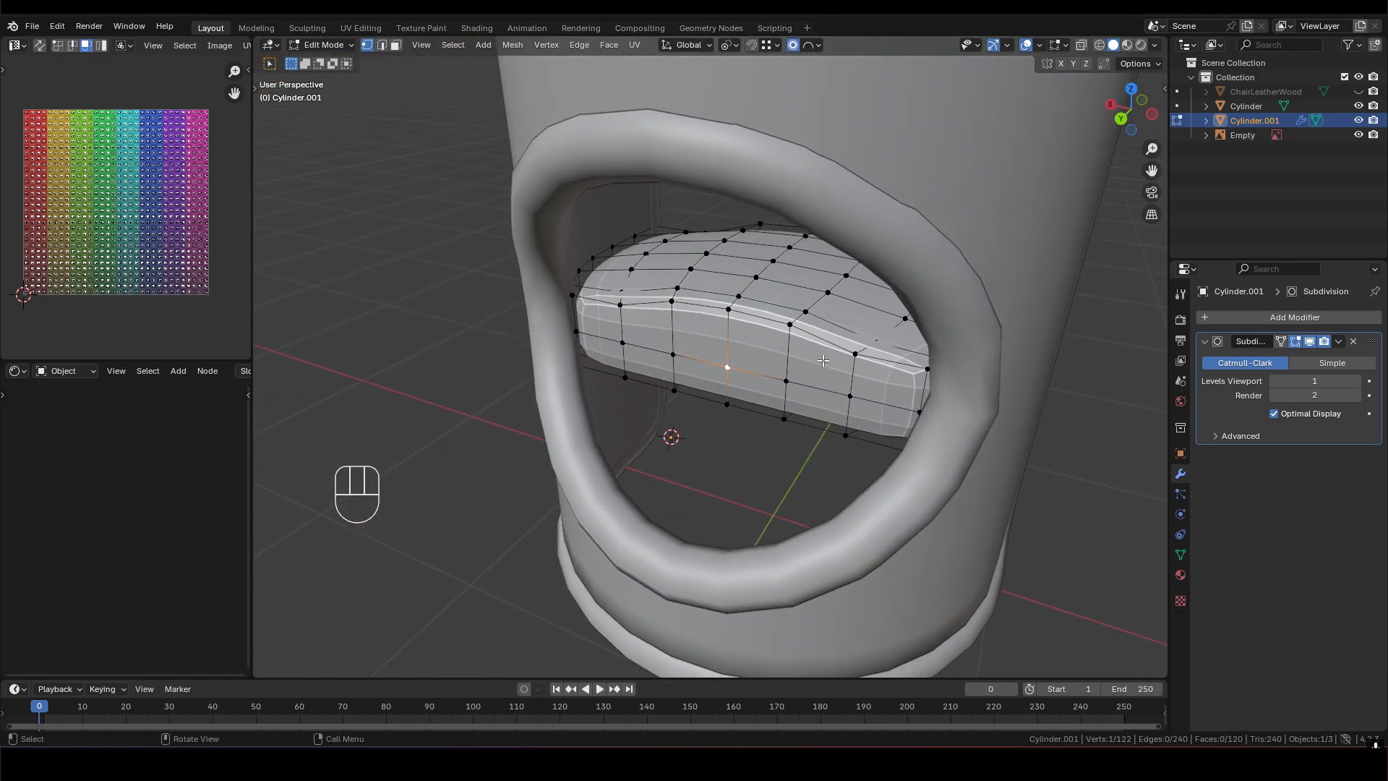
{"action": "key", "text": "g"}
{"action": "key", "text": "y"}
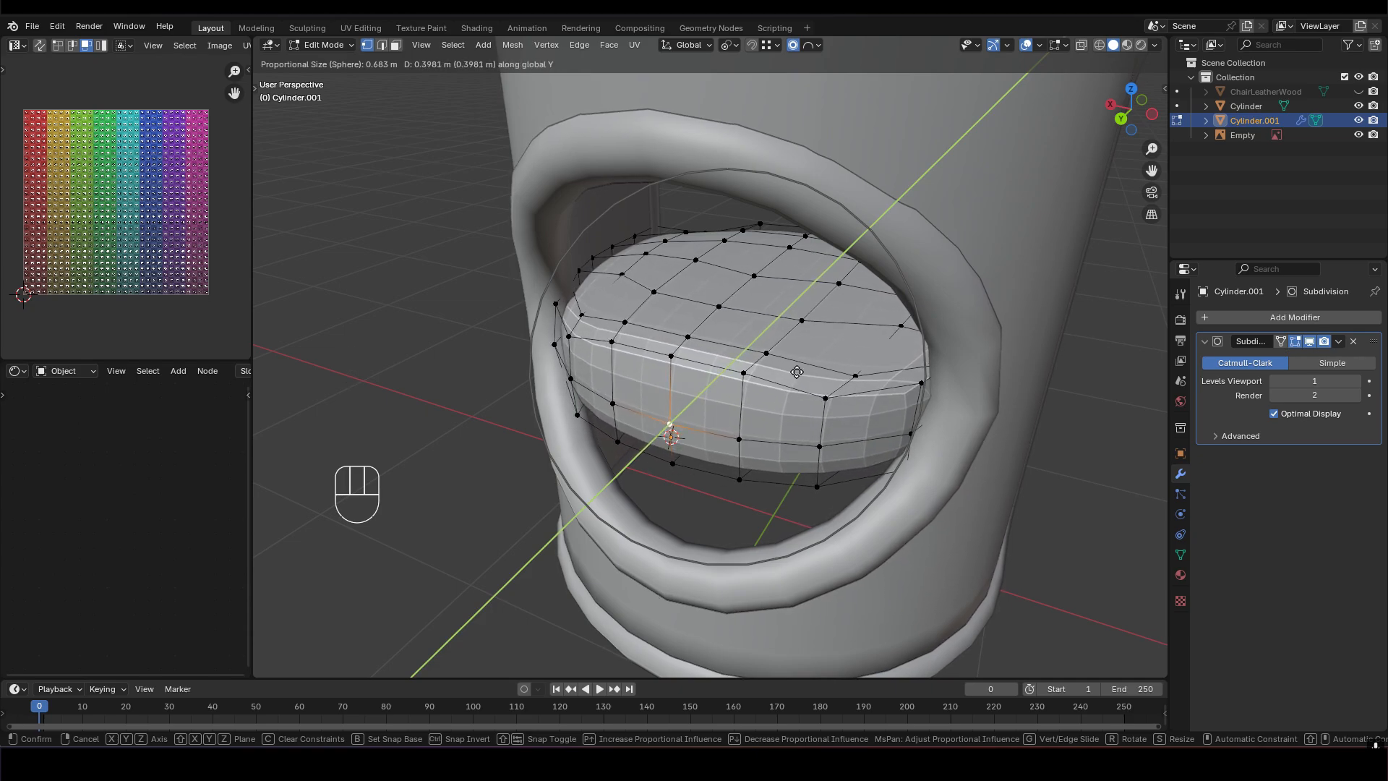
{"action": "scroll", "coordinate": [797, 371], "scroll_direction": "down", "scroll_amount": 1}
{"action": "scroll", "coordinate": [791, 383], "scroll_direction": "up", "scroll_amount": 1}
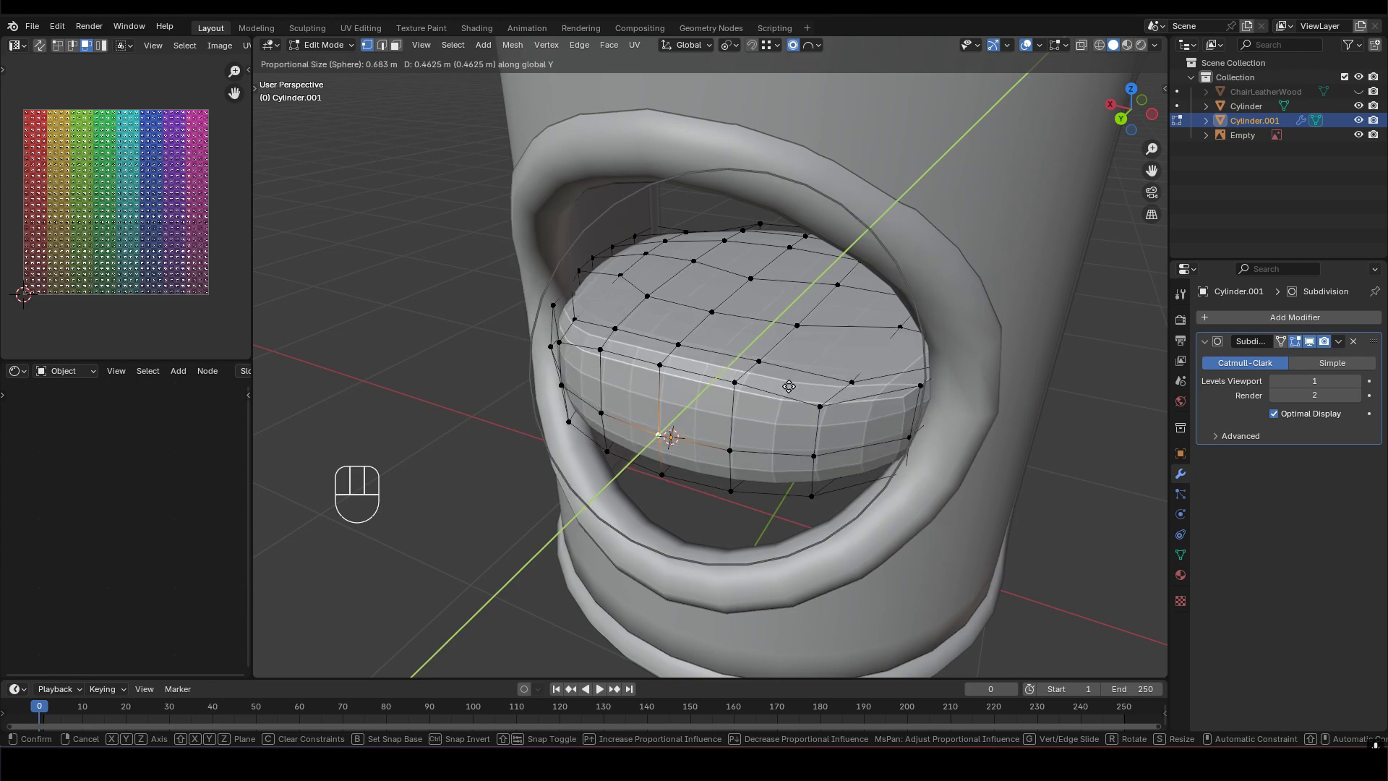
{"action": "scroll", "coordinate": [788, 387], "scroll_direction": "up", "scroll_amount": 1}
{"action": "scroll", "coordinate": [791, 389], "scroll_direction": "up", "scroll_amount": 1}
{"action": "scroll", "coordinate": [792, 391], "scroll_direction": "down", "scroll_amount": 2}
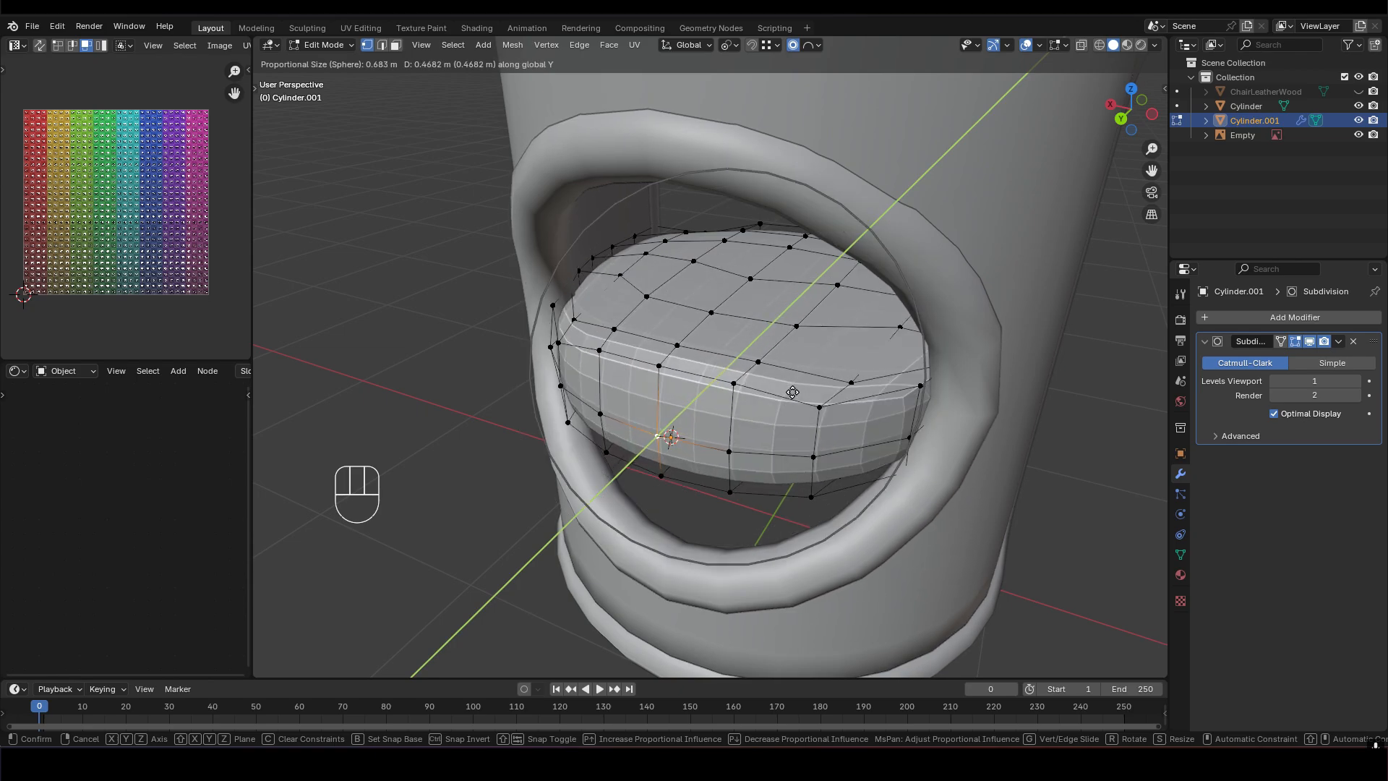
{"action": "scroll", "coordinate": [776, 406], "scroll_direction": "up", "scroll_amount": 1}
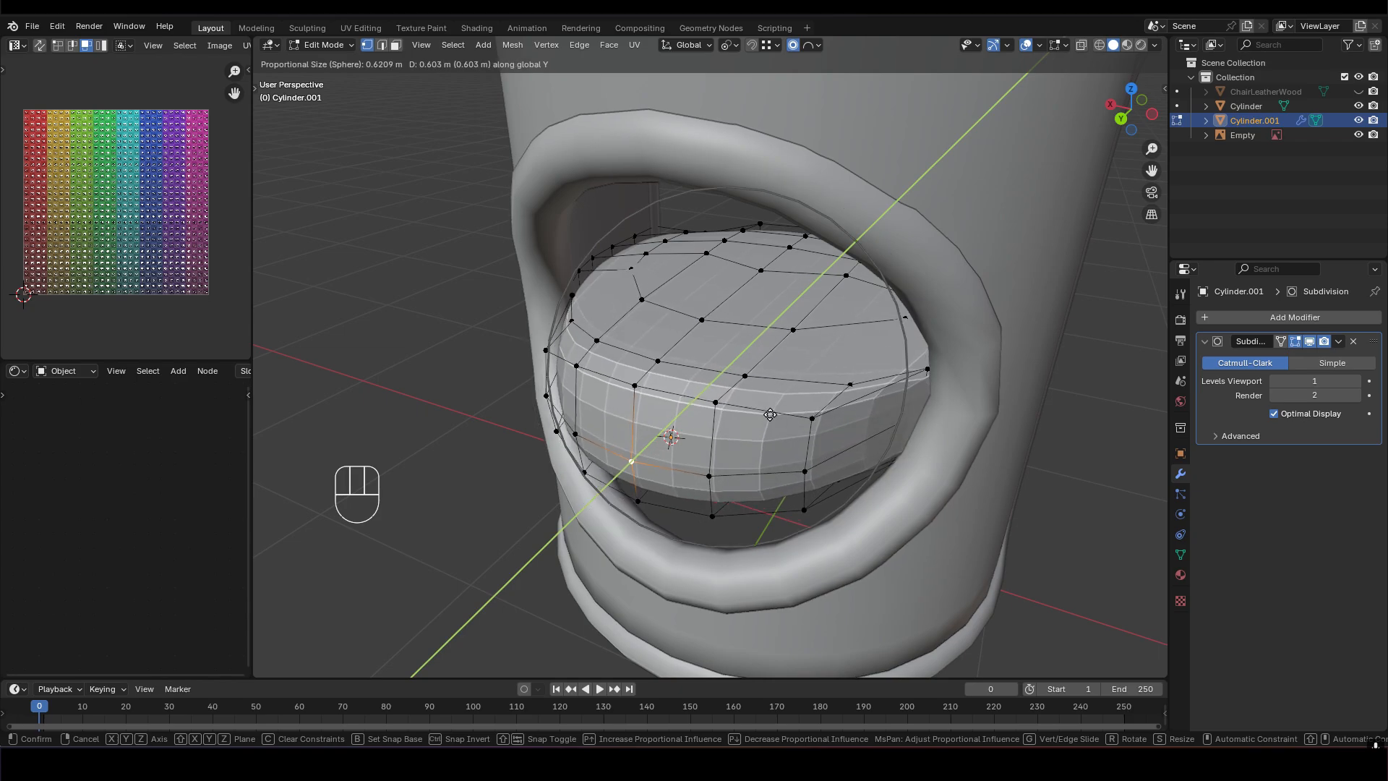
{"action": "left_click", "coordinate": [795, 384]}
Fine-tune the middle vertex of the seat's rear side along Y with a proportional size of about 0.62 m, ending in Object Mode
{"action": "middle_click_drag", "start_coordinate": [795, 384], "coordinate": [744, 349]}
{"action": "key", "text": "g"}
{"action": "key", "text": "y"}
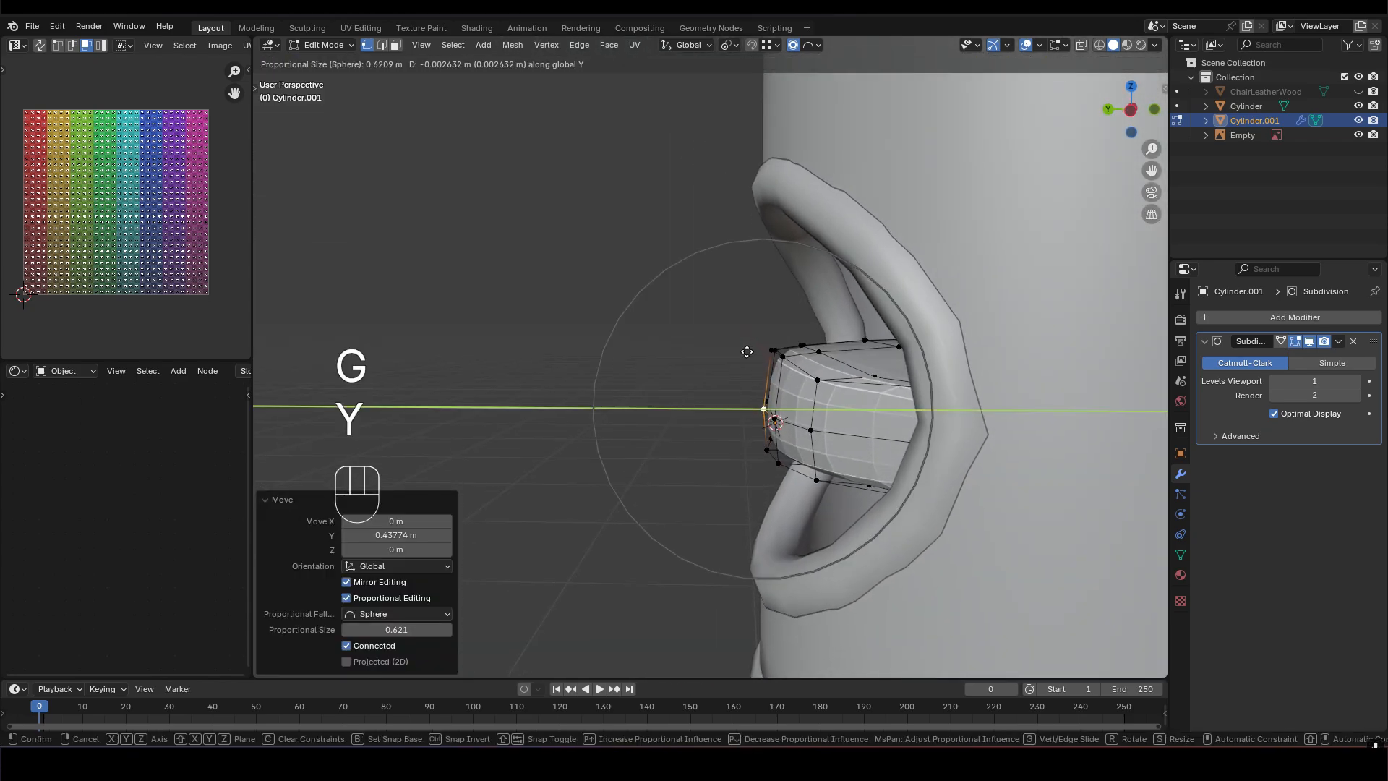
{"action": "left_click", "coordinate": [753, 352]}
{"action": "scroll", "coordinate": [867, 390], "scroll_direction": "down", "scroll_amount": 3}
{"action": "middle_click_drag", "start_coordinate": [961, 336], "coordinate": [755, 361]}
{"action": "key", "text": "Tab"}
{"action": "scroll", "coordinate": [924, 375], "scroll_direction": "down", "scroll_amount": 3}
{"action": "middle_click_drag", "start_coordinate": [755, 362], "coordinate": [675, 348]}
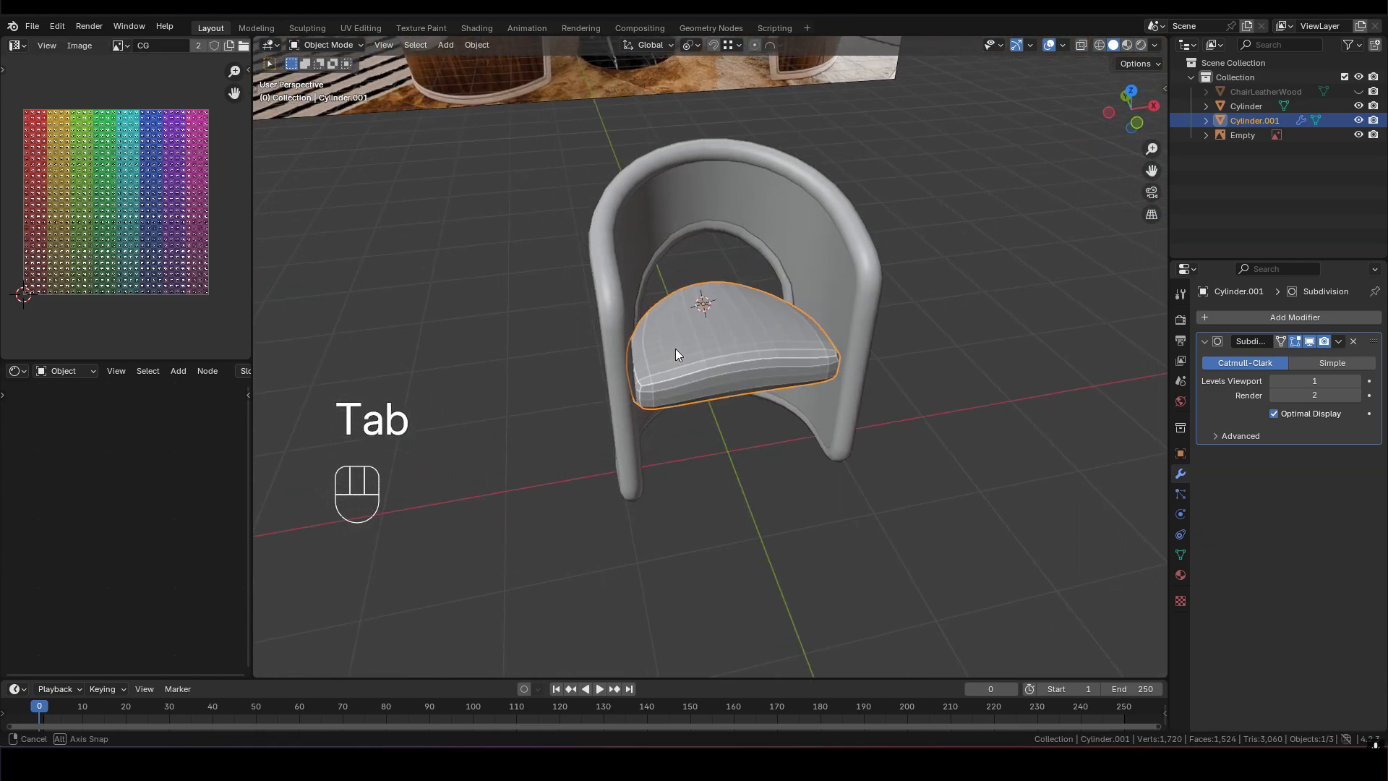
Thicken the seat cushion by scaling its entire mesh up along Z
{"action": "scroll", "coordinate": [737, 347], "scroll_direction": "up", "scroll_amount": 3}
{"action": "middle_click_drag", "start_coordinate": [796, 346], "coordinate": [876, 378]}
{"action": "key", "text": "Tab"}
{"action": "key", "text": "a"}
{"action": "key", "text": "s"}
{"action": "key", "text": "z"}
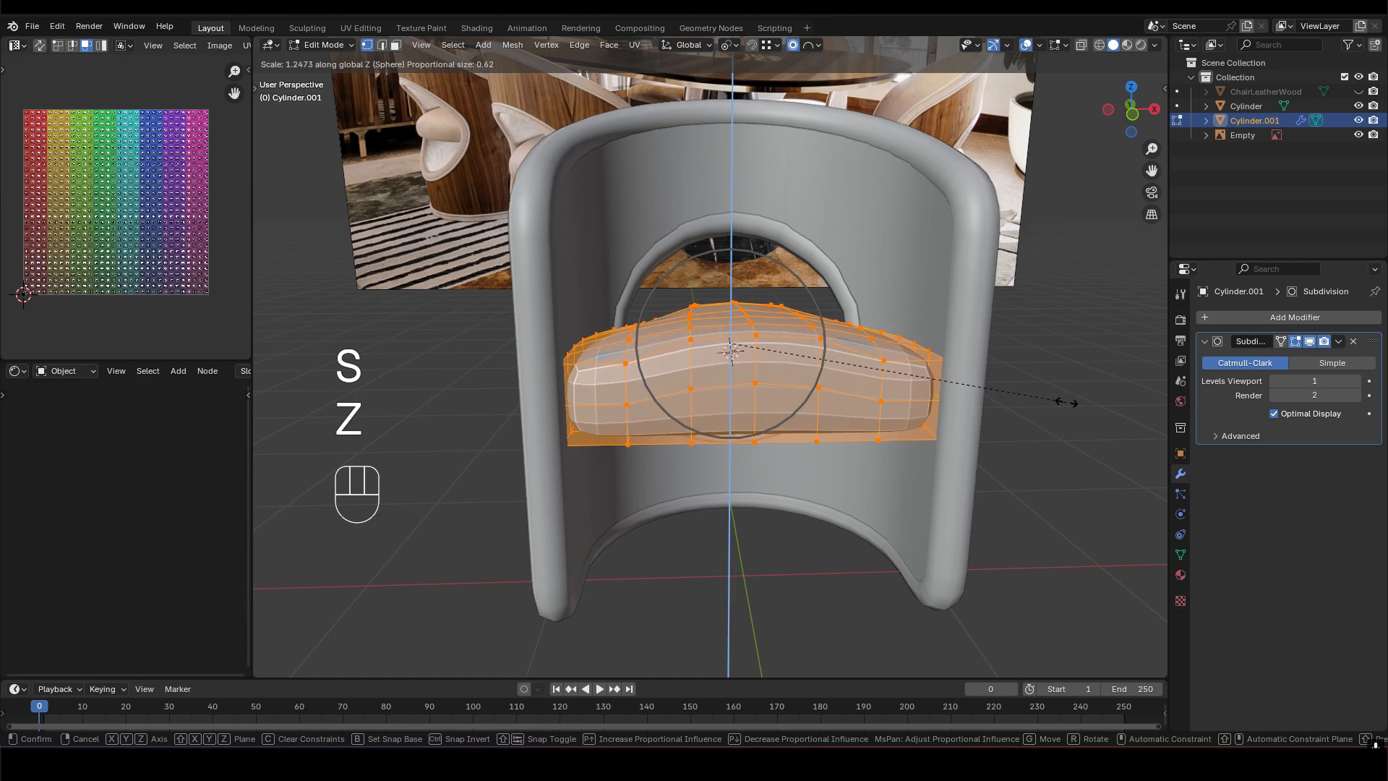
{"action": "left_click", "coordinate": [1109, 395]}
Shade the seat cushion smooth and reopen it for editing
{"action": "scroll", "coordinate": [813, 377], "scroll_direction": "down", "scroll_amount": 3}
{"action": "middle_click_drag", "start_coordinate": [722, 377], "coordinate": [730, 385], "text": "shift"}
{"action": "middle_click_drag", "start_coordinate": [730, 384], "coordinate": [764, 329]}
{"action": "key", "text": "Tab"}
{"action": "right_click", "coordinate": [730, 330]}
{"action": "left_click", "coordinate": [730, 331]}
{"action": "key", "text": "Tab"}
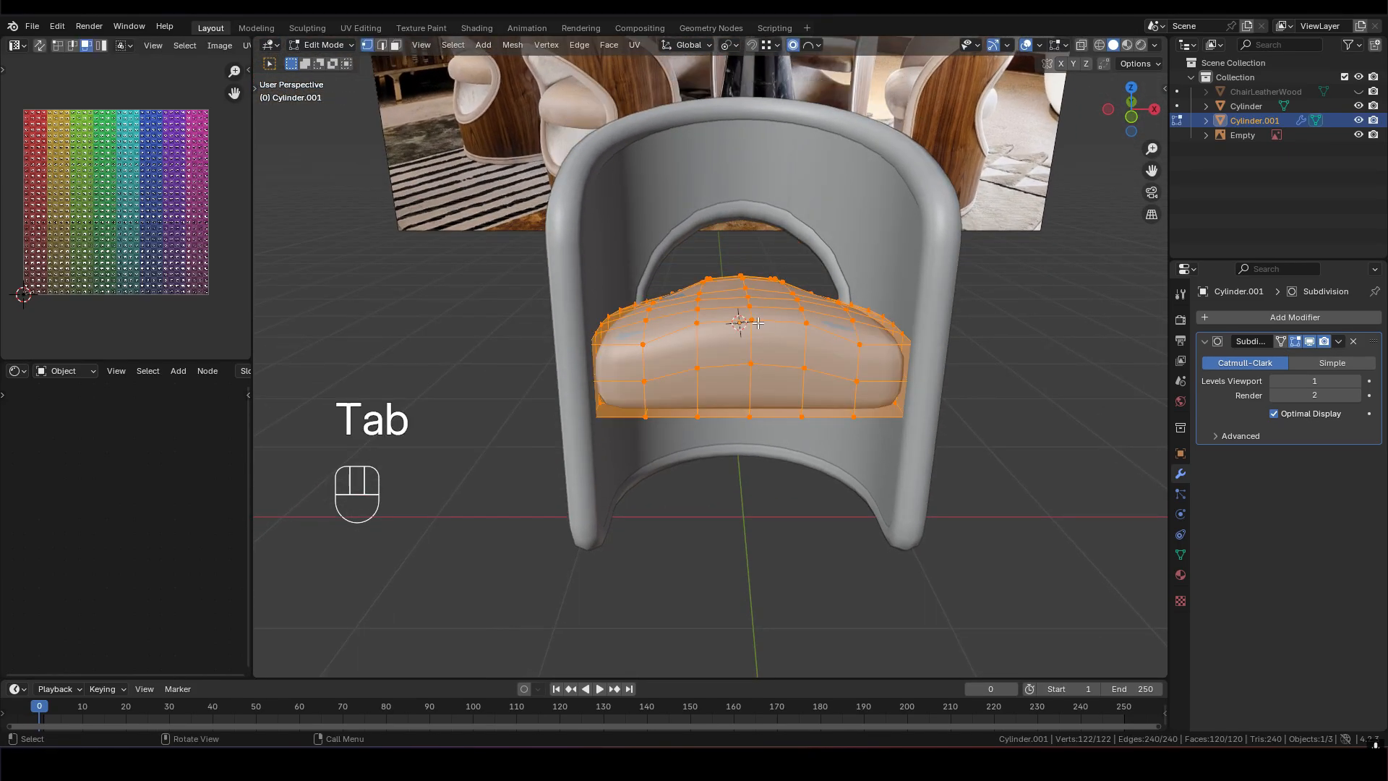
Lower the middle vertex of the seat's upper front area about 0.12 m along Z with a proportional size of about 0.42 m
{"action": "left_click", "coordinate": [755, 321]}
{"action": "key", "text": "g"}
{"action": "key", "text": "z"}
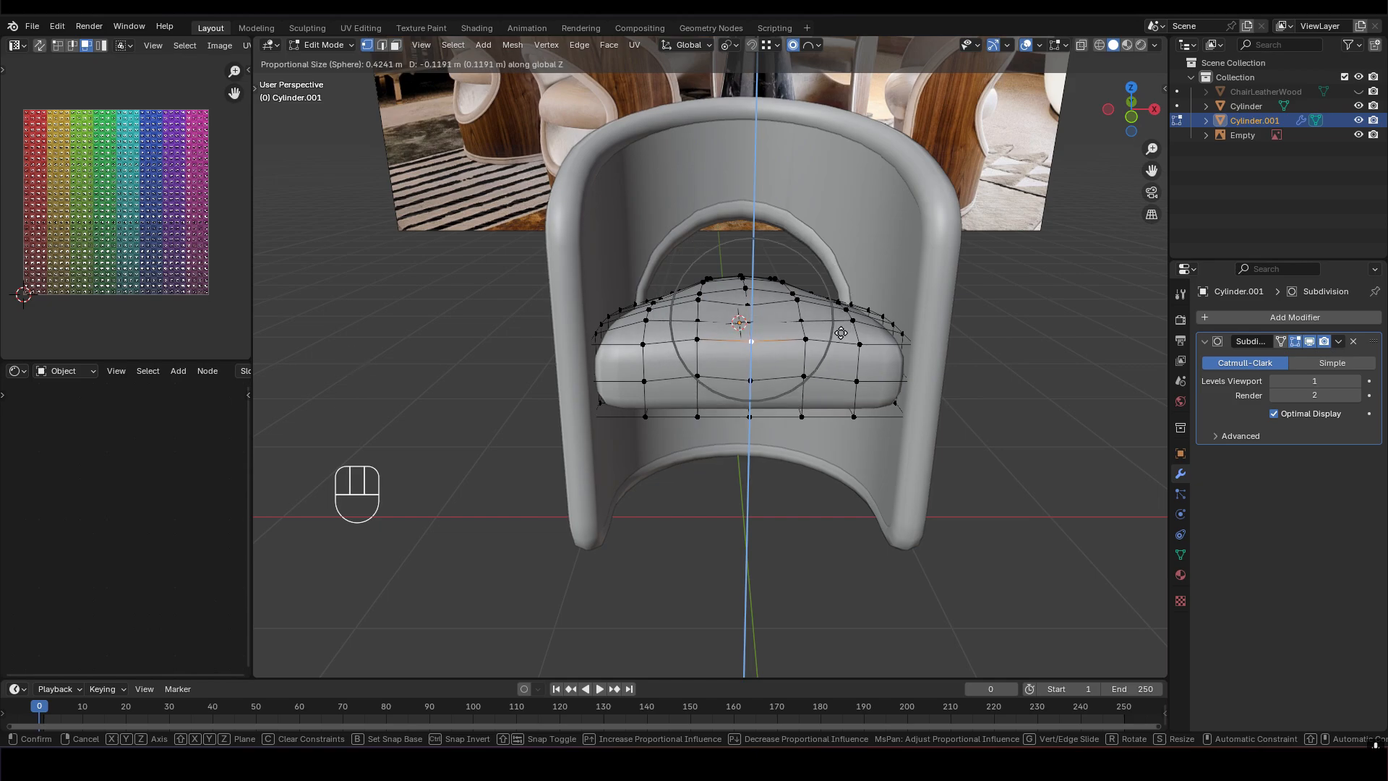
{"action": "left_click", "coordinate": [837, 332]}
Adjust the height of the vertex near the cushion's crown along Z to even out the top
{"action": "middle_click_drag", "start_coordinate": [784, 303], "coordinate": [734, 369], "text": "shift"}
{"action": "left_click", "coordinate": [733, 327]}
{"action": "key", "text": "g"}
{"action": "key", "text": "z"}
{"action": "left_click", "coordinate": [776, 340]}
{"action": "key", "text": "Tab"}
{"action": "key", "text": "Tab"}
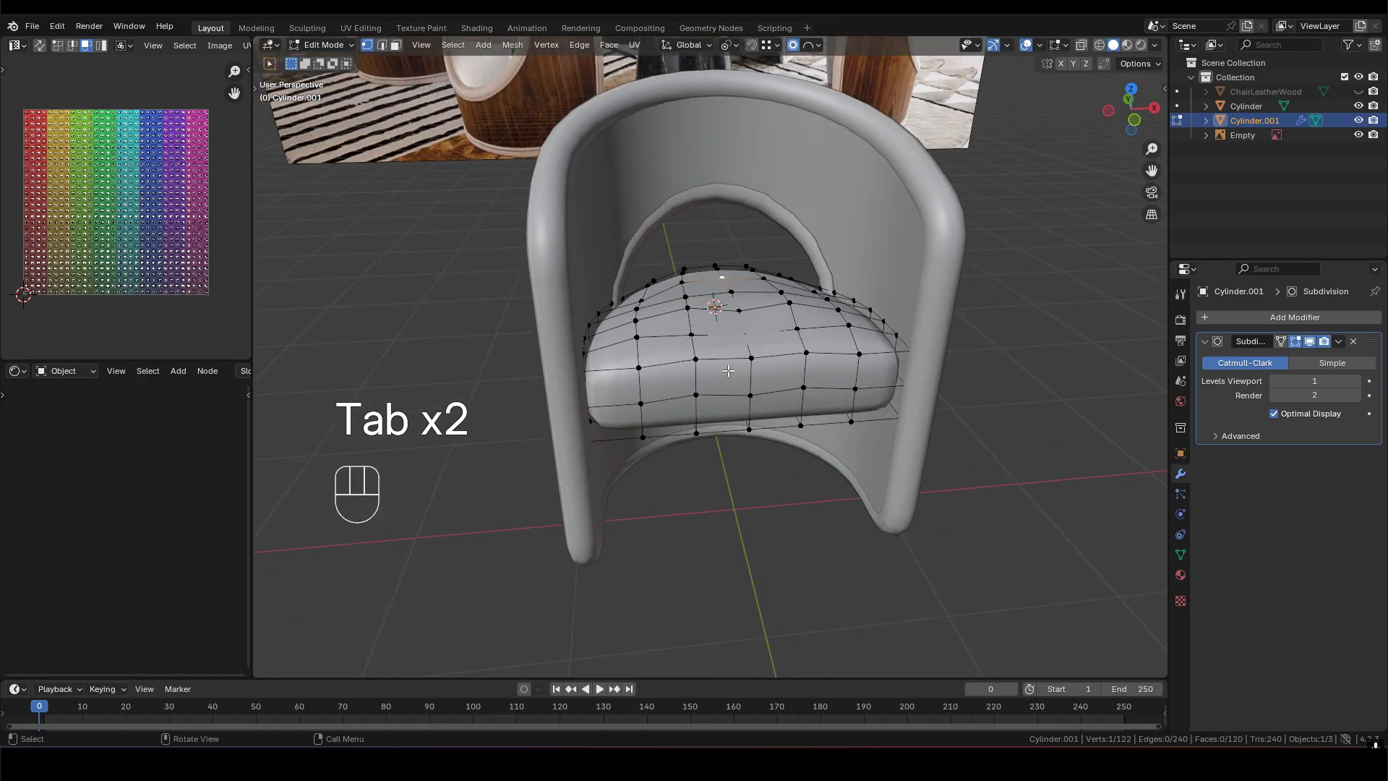
Apply the seat's Subdivision modifier and try remeshing the cushion with a quad count of 250
{"action": "key", "text": "Tab"}
{"action": "key", "text": "ctrl+a"}
{"action": "mouse_move", "coordinate": [753, 360]}
{"action": "middle_mouse_down", "text": "shift"}
{"action": "mouse_move", "coordinate": [874, 387]}
{"action": "mouse_move", "coordinate": [1016, 378]}
{"action": "mouse_move", "coordinate": [1095, 322]}
{"action": "mouse_move", "coordinate": [852, 405]}
{"action": "mouse_move", "coordinate": [810, 372]}
{"action": "mouse_move", "coordinate": [795, 318]}
{"action": "mouse_move", "coordinate": [795, 385]}
{"action": "mouse_move", "coordinate": [757, 371]}
{"action": "middle_mouse_up", "text": "shift"}
{"action": "key", "text": "Tab"}
{"action": "key", "text": "3"}
{"action": "scroll", "coordinate": [829, 374], "scroll_direction": "up", "scroll_amount": 2}
{"action": "scroll", "coordinate": [810, 372], "scroll_direction": "down", "scroll_amount": 1}
{"action": "key", "text": "a"}
{"action": "scroll", "coordinate": [746, 351], "scroll_direction": "down", "scroll_amount": 2}
{"action": "key", "text": "n"}
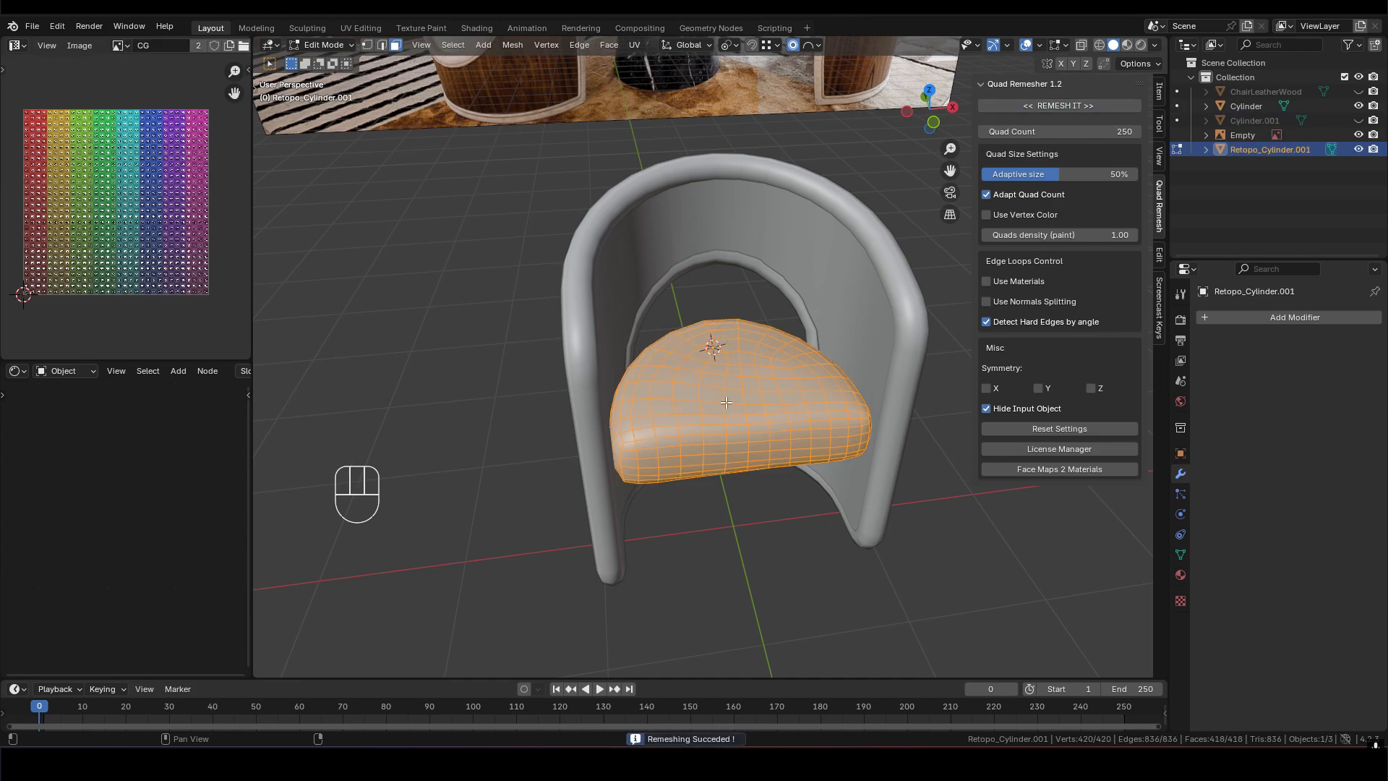
{"action": "scroll", "coordinate": [730, 407], "scroll_direction": "up", "scroll_amount": 1}
{"action": "middle_click_drag", "start_coordinate": [778, 427], "coordinate": [775, 399], "text": "shift"}
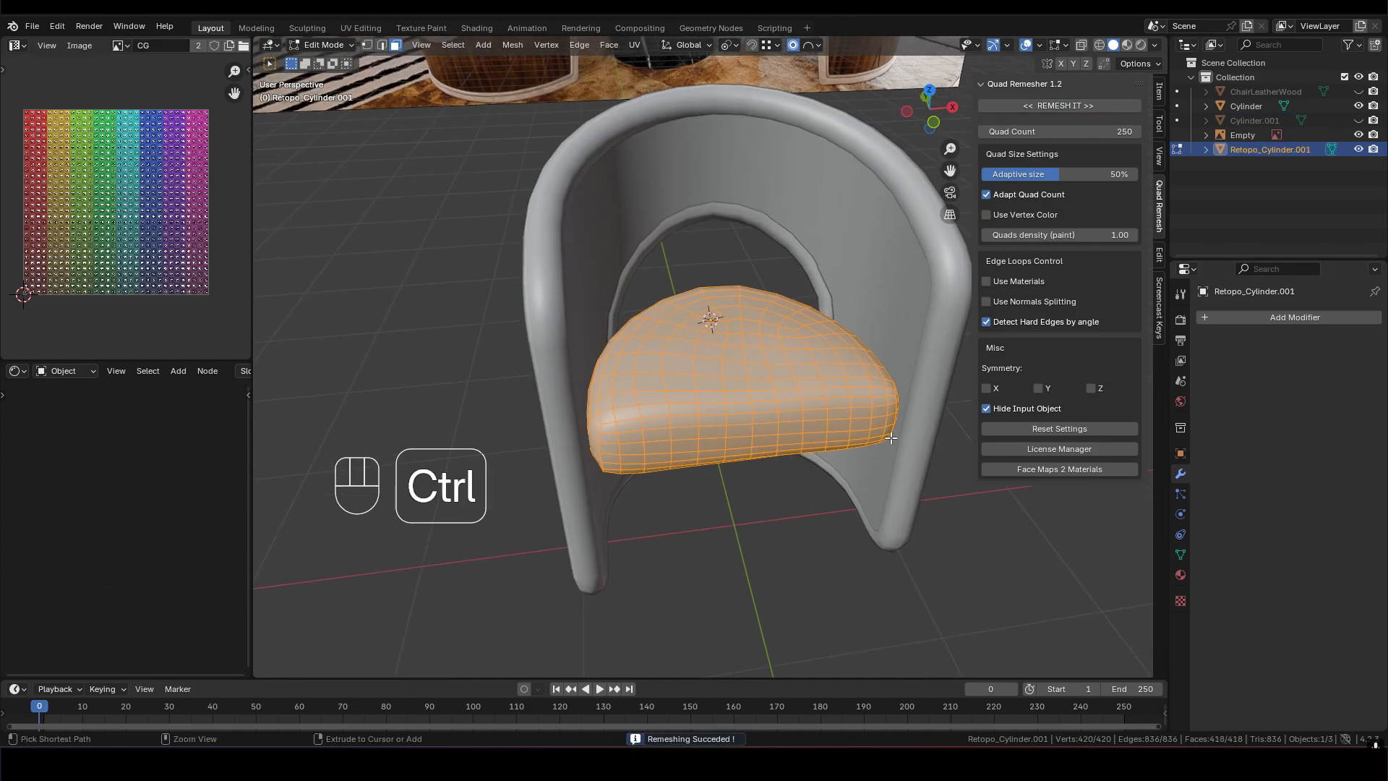
Undo the last remesh and try remeshing the cushion with a quad count of 100
{"action": "key", "text": "ctrl+z"}
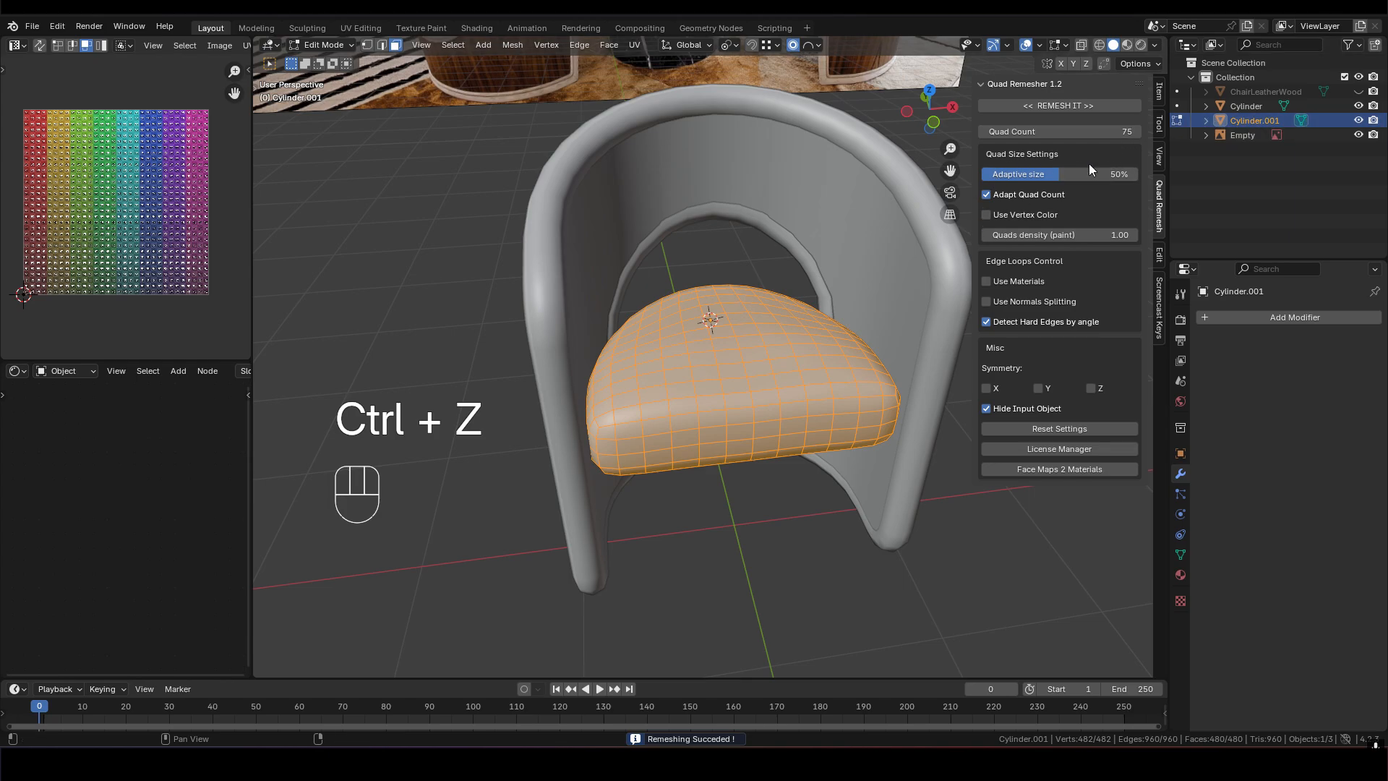
{"action": "left_click", "coordinate": [1082, 106]}
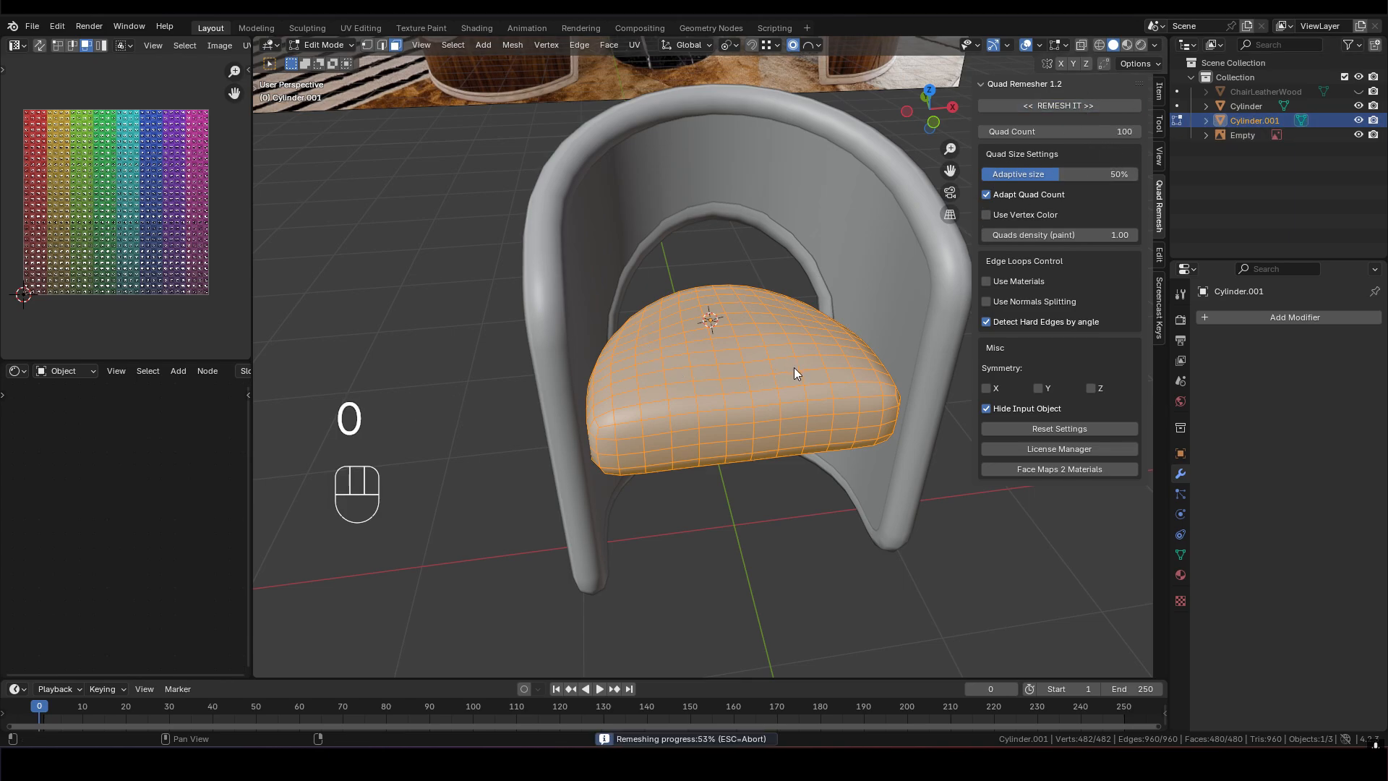
{"action": "middle_click_drag", "start_coordinate": [793, 367], "coordinate": [896, 325], "text": "shift"}
{"action": "scroll", "coordinate": [799, 324], "scroll_direction": "up", "scroll_amount": 2}
{"action": "scroll", "coordinate": [777, 326], "scroll_direction": "down", "scroll_amount": 3}
{"action": "key", "text": "Tab"}
{"action": "key", "text": "Tab"}
{"action": "middle_click_drag", "start_coordinate": [803, 349], "coordinate": [741, 413]}
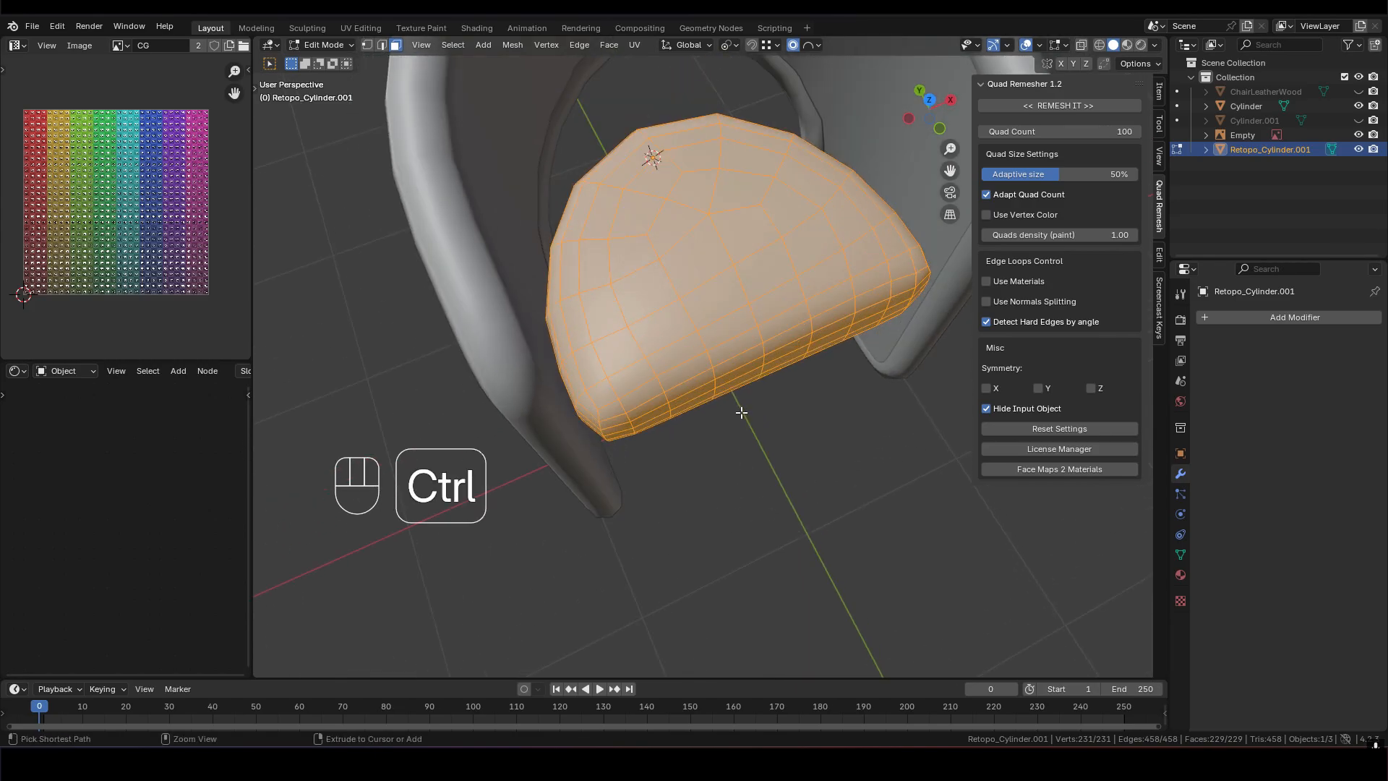
Undo the cushion's remeshing and the applied modifier, going back to the seat with its live Subdivision modifier
{"action": "key", "text": "ctrl+z"}
{"action": "key", "text": "ctrl+z"}
{"action": "key", "text": "ctrl+z"}
{"action": "key", "text": "ctrl+z"}
{"action": "key", "text": "ctrl+z"}
{"action": "key", "text": "ctrl+z"}
{"action": "key", "text": "ctrl+z"}
{"action": "key", "text": "ctrl+z"}
{"action": "key", "text": "ctrl+z"}
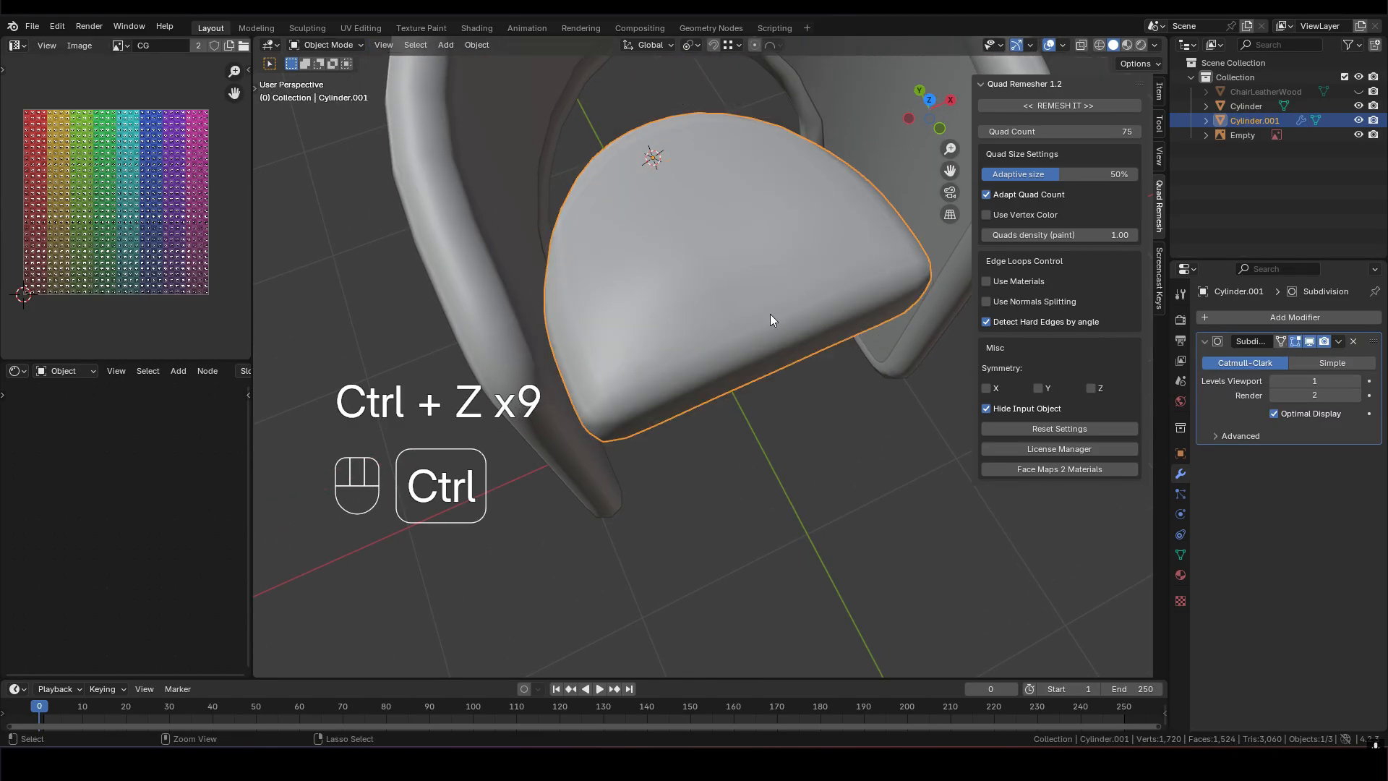
Pull the middle vertex of the seat's front side forward along Y with a proportional size of about 0.75 m
{"action": "key", "text": "Tab"}
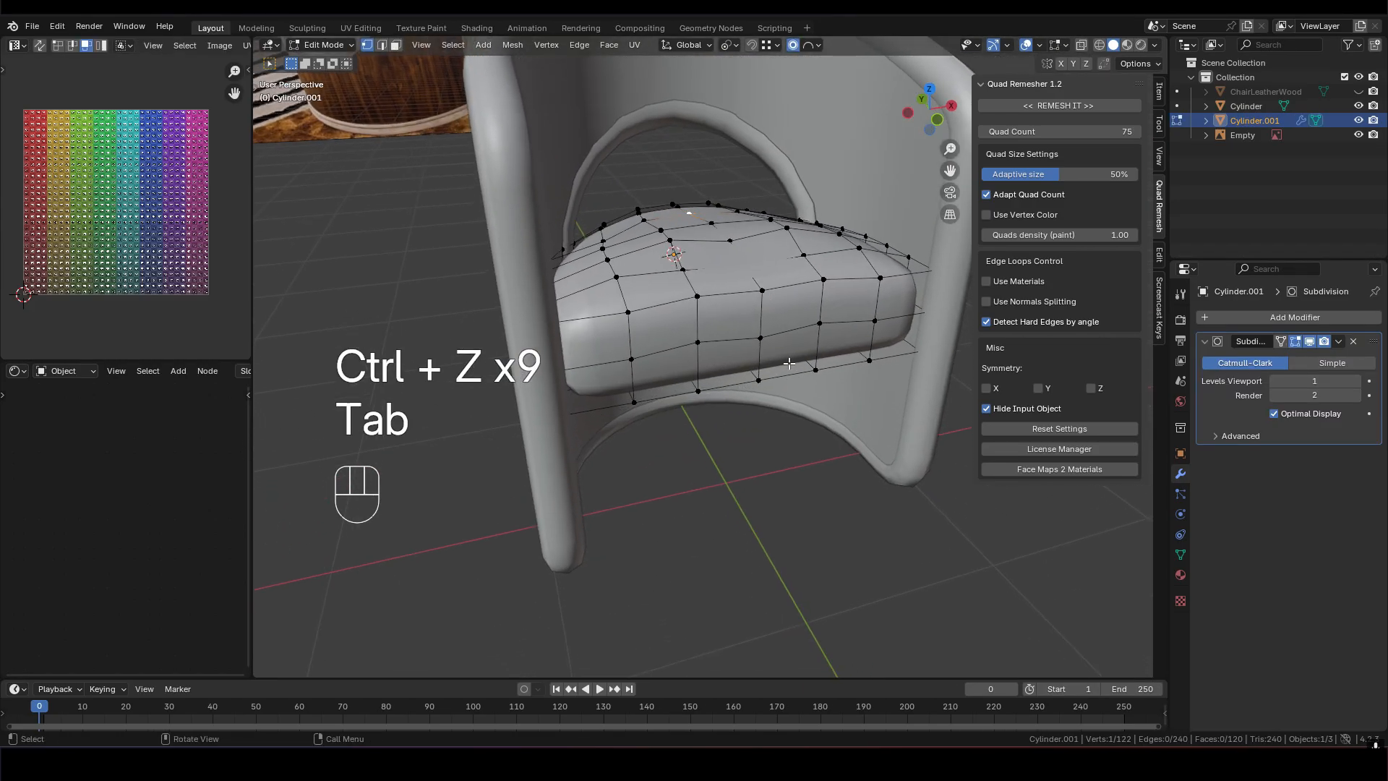
{"action": "key", "text": "1"}
{"action": "left_click", "coordinate": [760, 337]}
{"action": "middle_click_drag", "start_coordinate": [760, 337], "coordinate": [787, 339]}
{"action": "key", "text": "g"}
{"action": "key", "text": "y"}
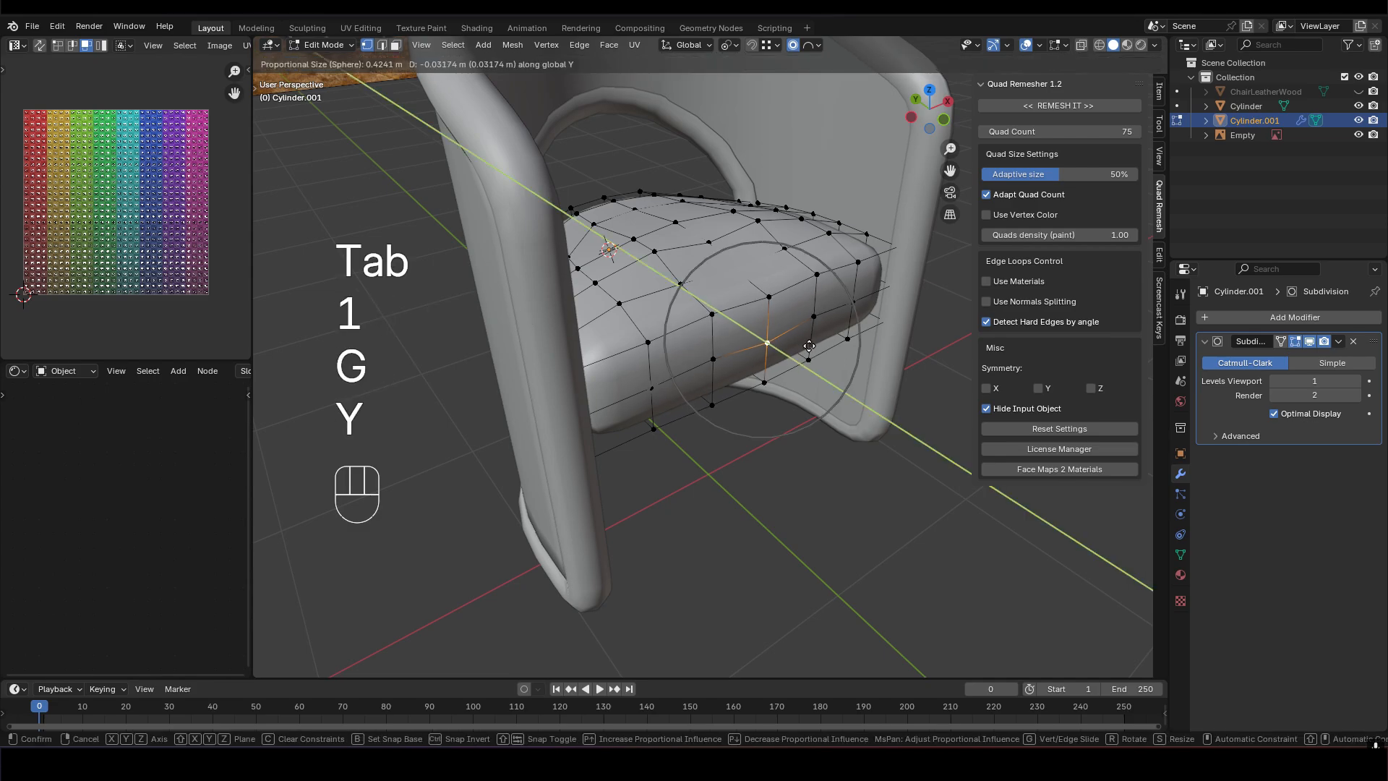
{"action": "scroll", "coordinate": [811, 351], "scroll_direction": "down", "scroll_amount": 5}
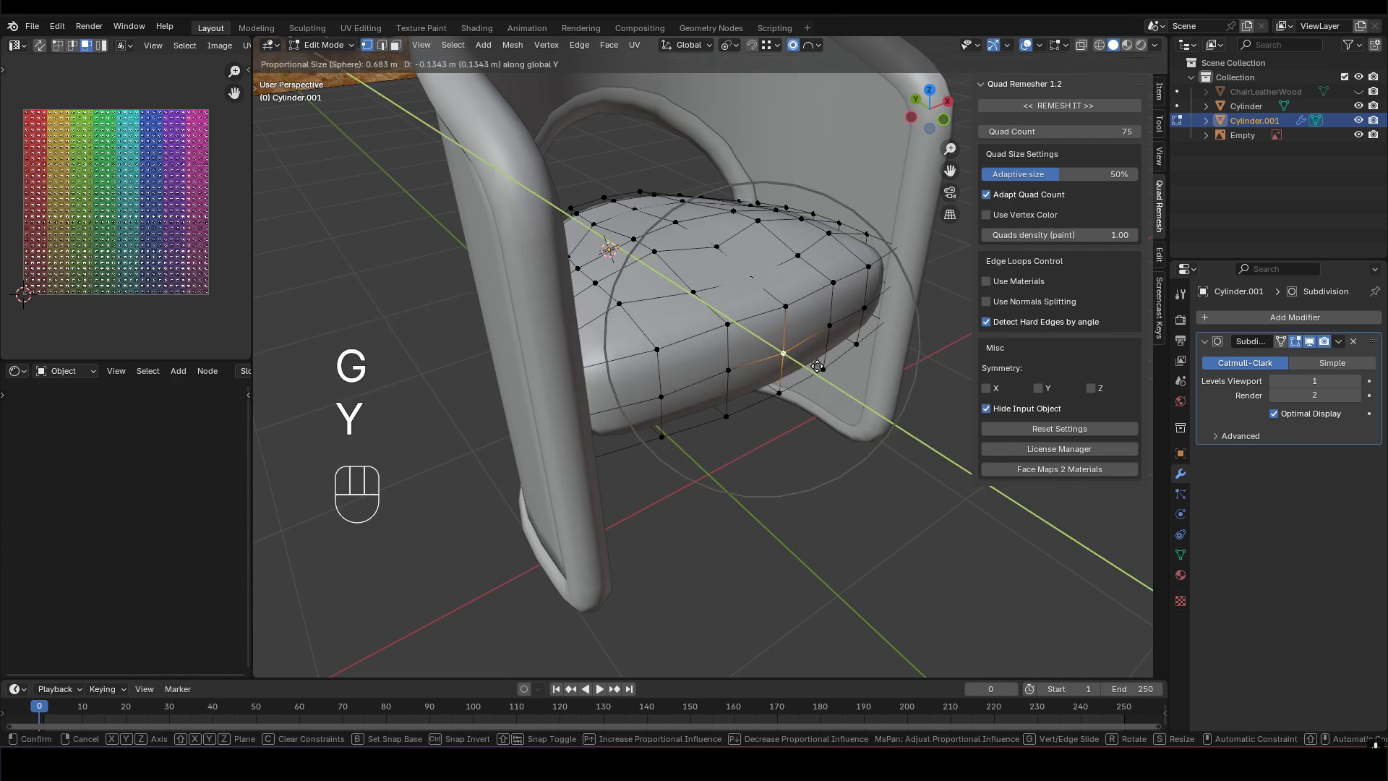
{"action": "scroll", "coordinate": [821, 383], "scroll_direction": "down", "scroll_amount": 1}
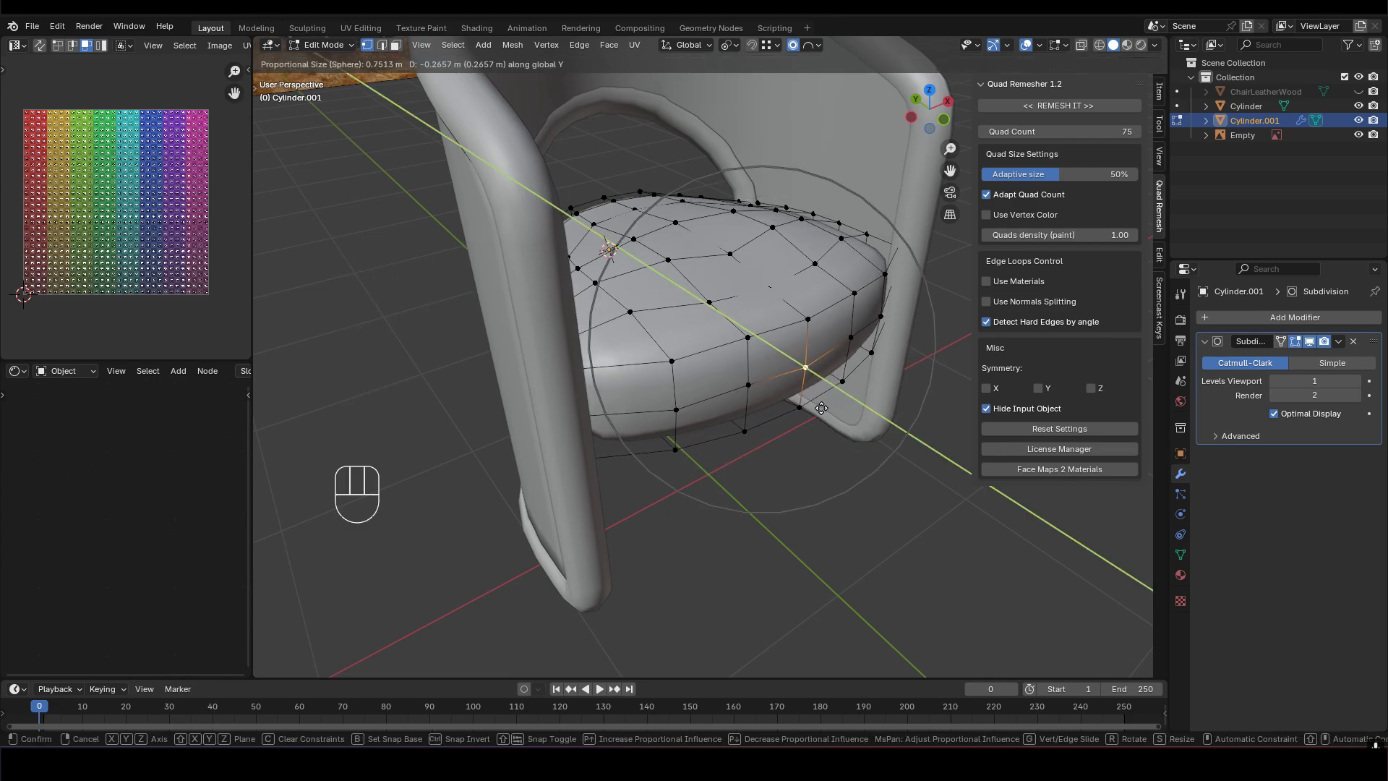
{"action": "left_click", "coordinate": [820, 389]}
Move the two vertices near the seat's front corners about -0.055 m along Y with a proportional size of about 0.75 m
{"action": "middle_click_drag", "start_coordinate": [816, 388], "coordinate": [813, 325]}
{"action": "key", "text": "g"}
{"action": "key", "text": "y"}
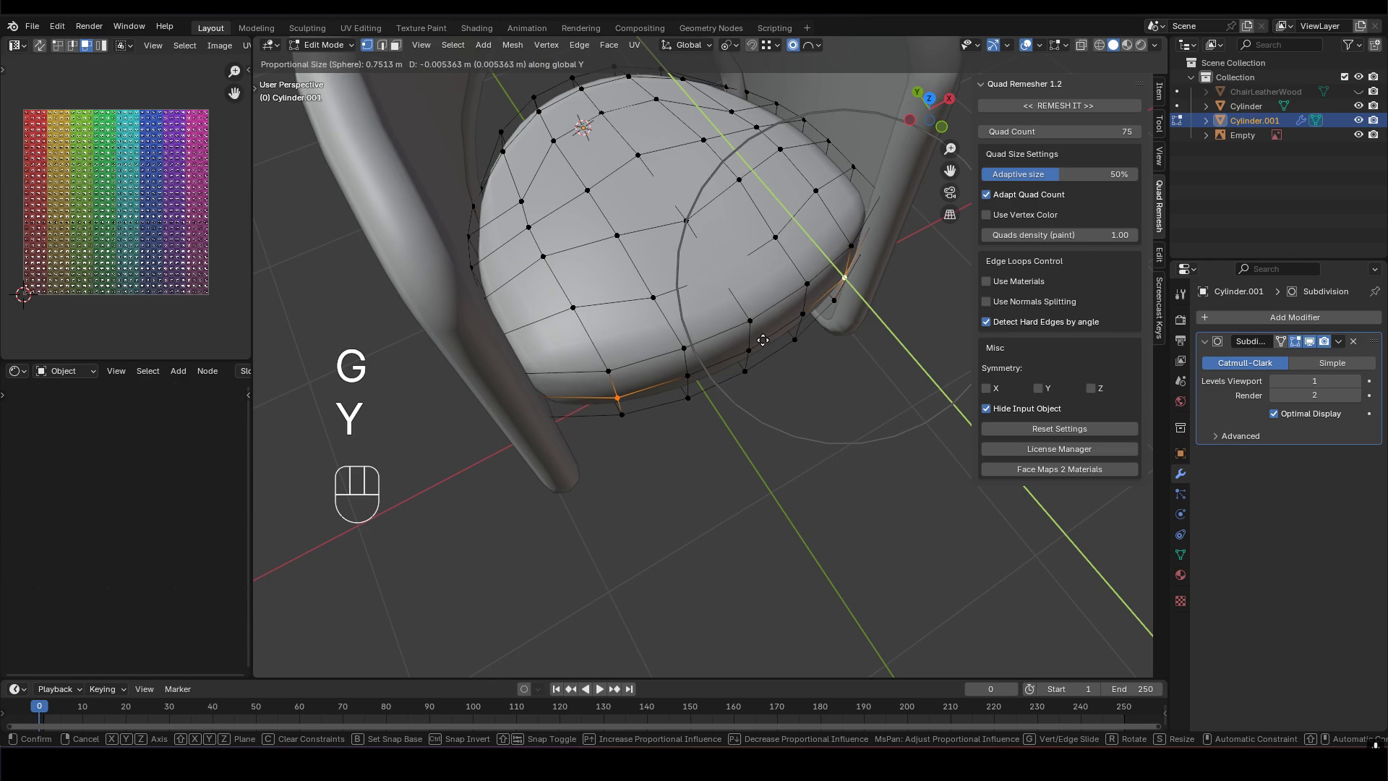
{"action": "left_click", "coordinate": [766, 358]}
{"action": "middle_click_drag", "start_coordinate": [766, 358], "coordinate": [763, 317]}
{"action": "scroll", "coordinate": [748, 316], "scroll_direction": "down", "scroll_amount": 2}
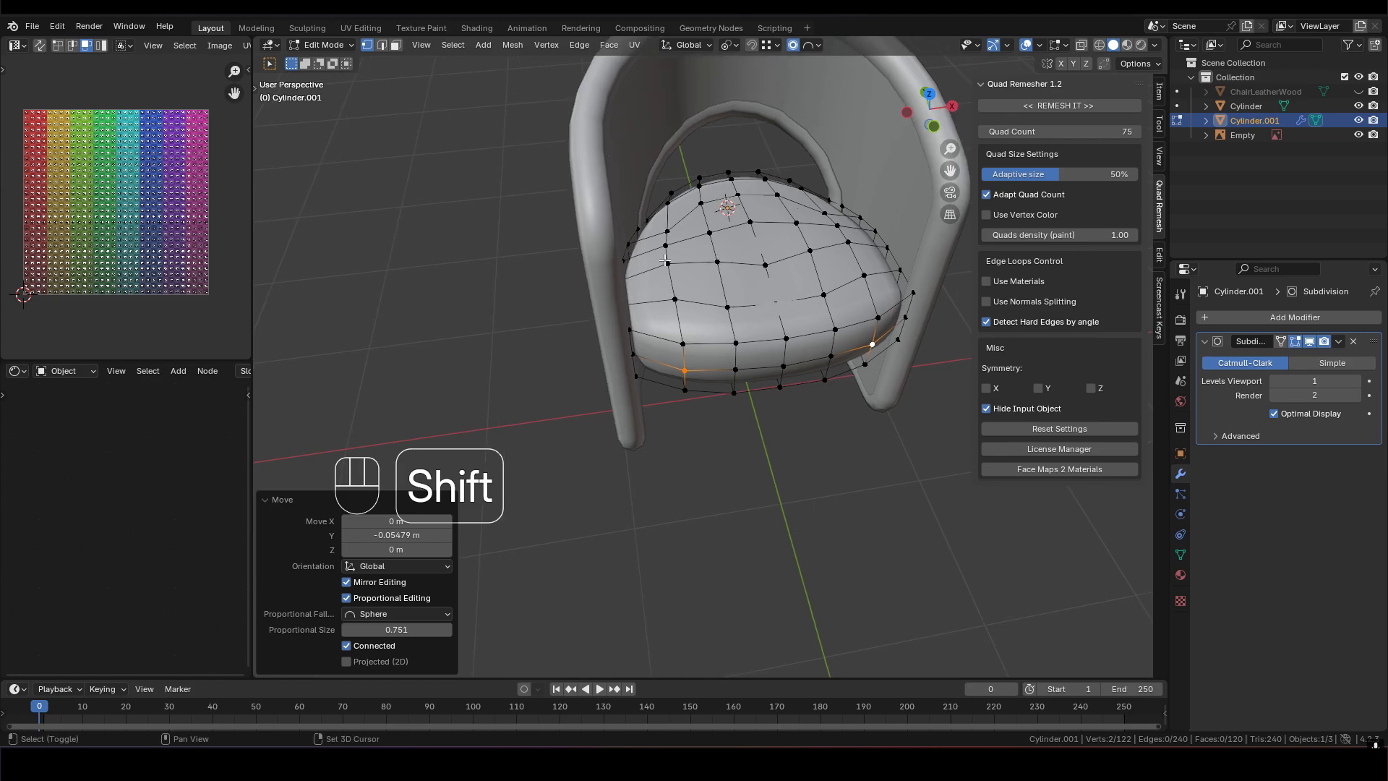
Check the Undo Steps limit in the System preferences and close the preferences
{"action": "left_click", "coordinate": [62, 29]}
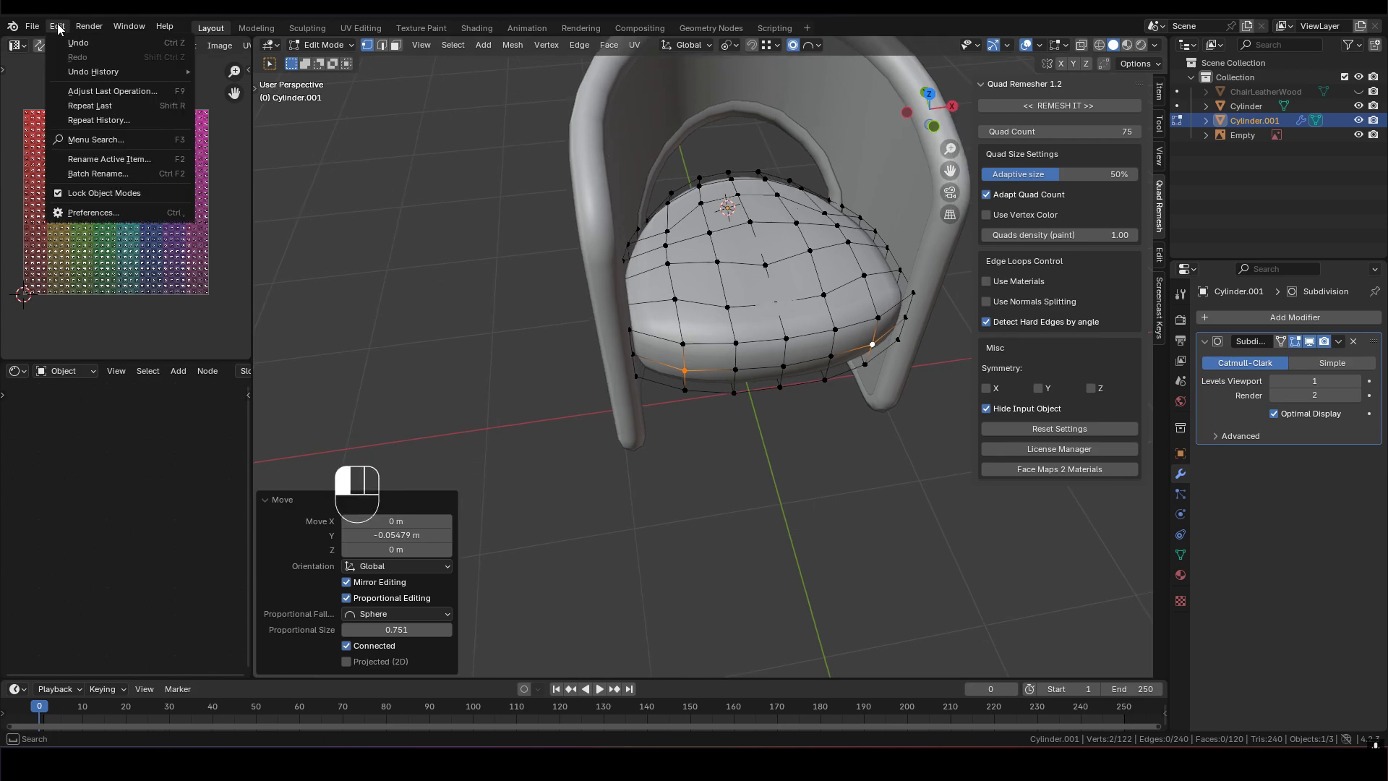
{"action": "left_click", "coordinate": [123, 214]}
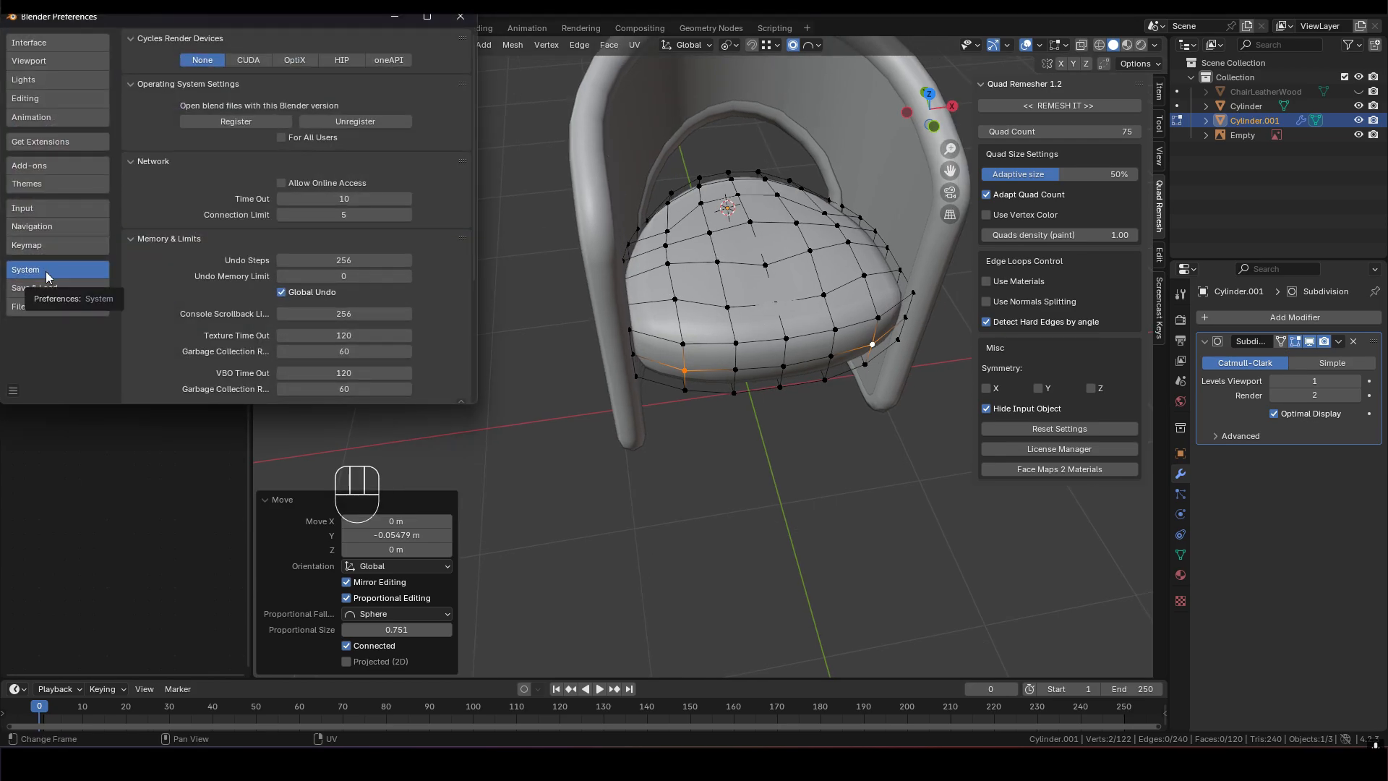
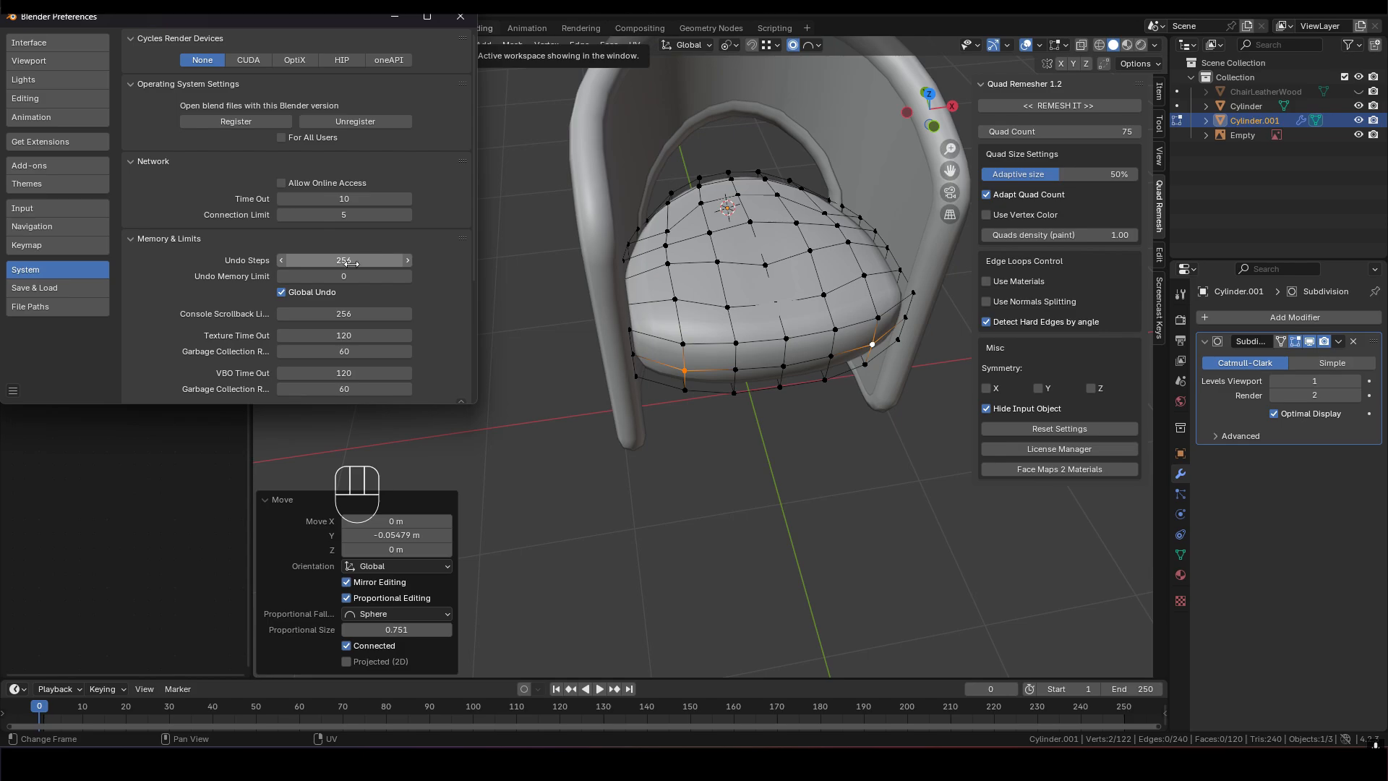
{"action": "left_click", "coordinate": [458, 21]}
Examine the reshaped cushion from the front and through the opening in the backrest, with edge selection enabled
{"action": "scroll", "coordinate": [766, 391], "scroll_direction": "up", "scroll_amount": 2}
{"action": "middle_click_drag", "start_coordinate": [769, 402], "coordinate": [732, 386], "text": "shift"}
{"action": "scroll", "coordinate": [724, 329], "scroll_direction": "down", "scroll_amount": 2}
{"action": "middle_click_drag", "start_coordinate": [723, 327], "coordinate": [742, 383]}
{"action": "middle_click_drag", "start_coordinate": [746, 463], "coordinate": [741, 338], "text": "shift"}
{"action": "middle_click_drag", "start_coordinate": [742, 416], "coordinate": [745, 377]}
{"action": "key", "text": "2"}
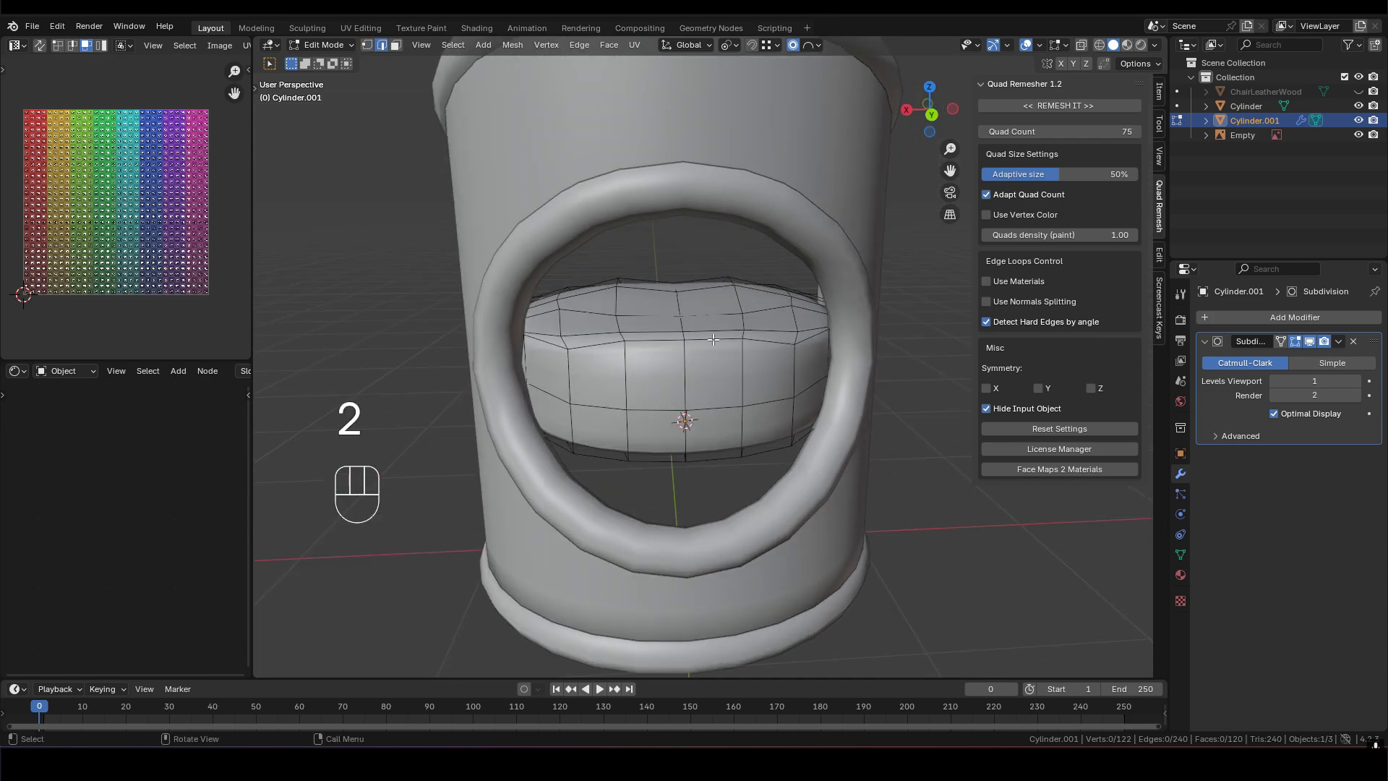
{"action": "middle_click_drag", "start_coordinate": [723, 424], "coordinate": [718, 383]}
Isolate the seat in local view and select the edge loops around its upper and lower rims
{"action": "key", "text": "Tab"}
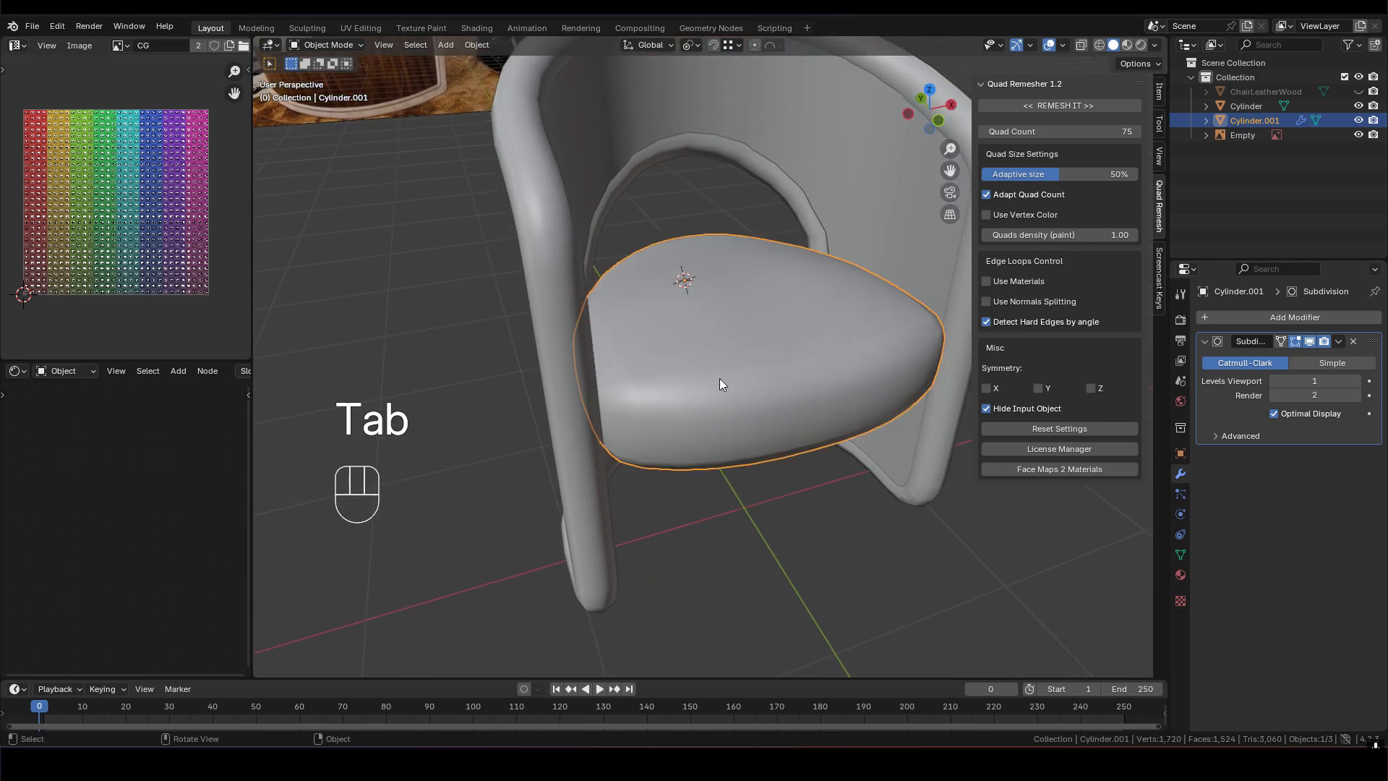
{"action": "key", "text": "slash"}
{"action": "key", "text": "Tab"}
{"action": "middle_click_drag", "start_coordinate": [672, 506], "coordinate": [723, 377], "text": "shift"}
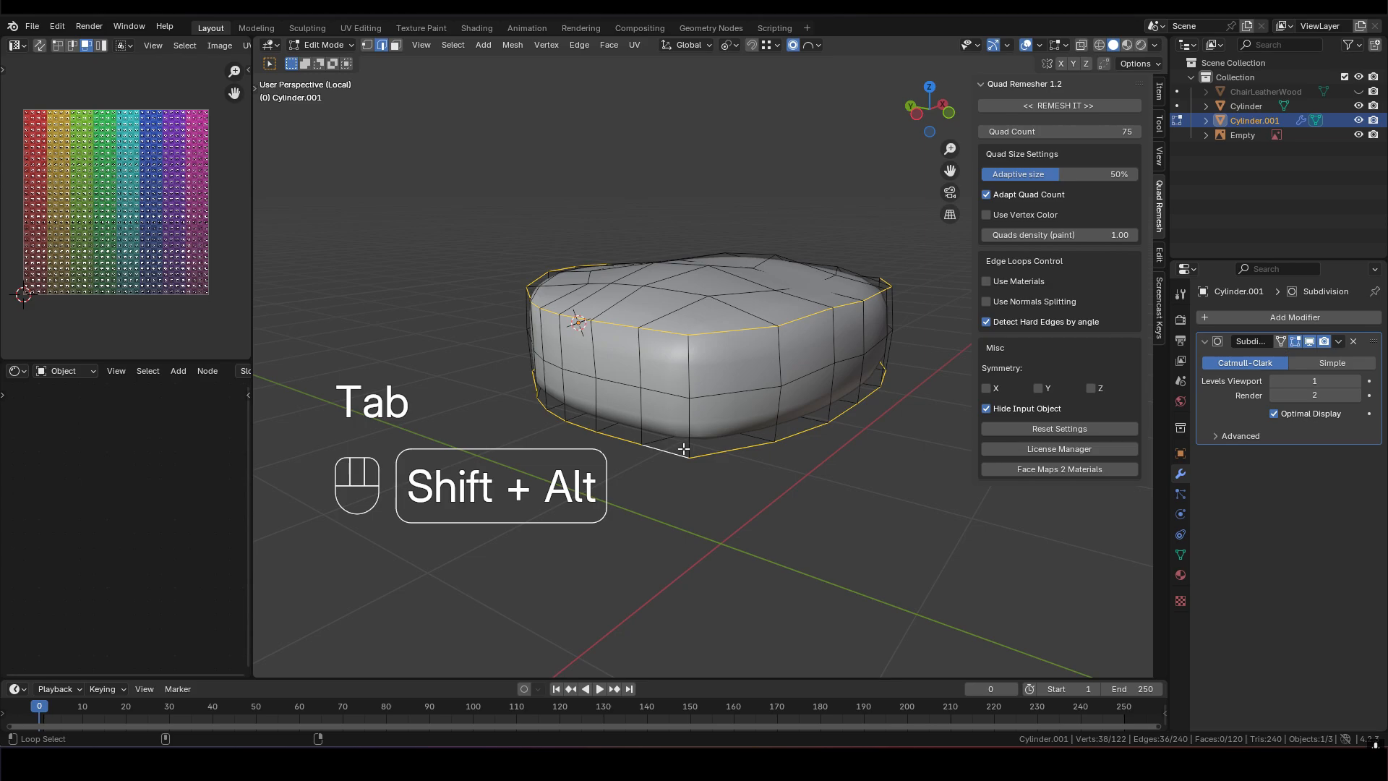
{"action": "middle_click_drag", "start_coordinate": [684, 449], "coordinate": [708, 392]}
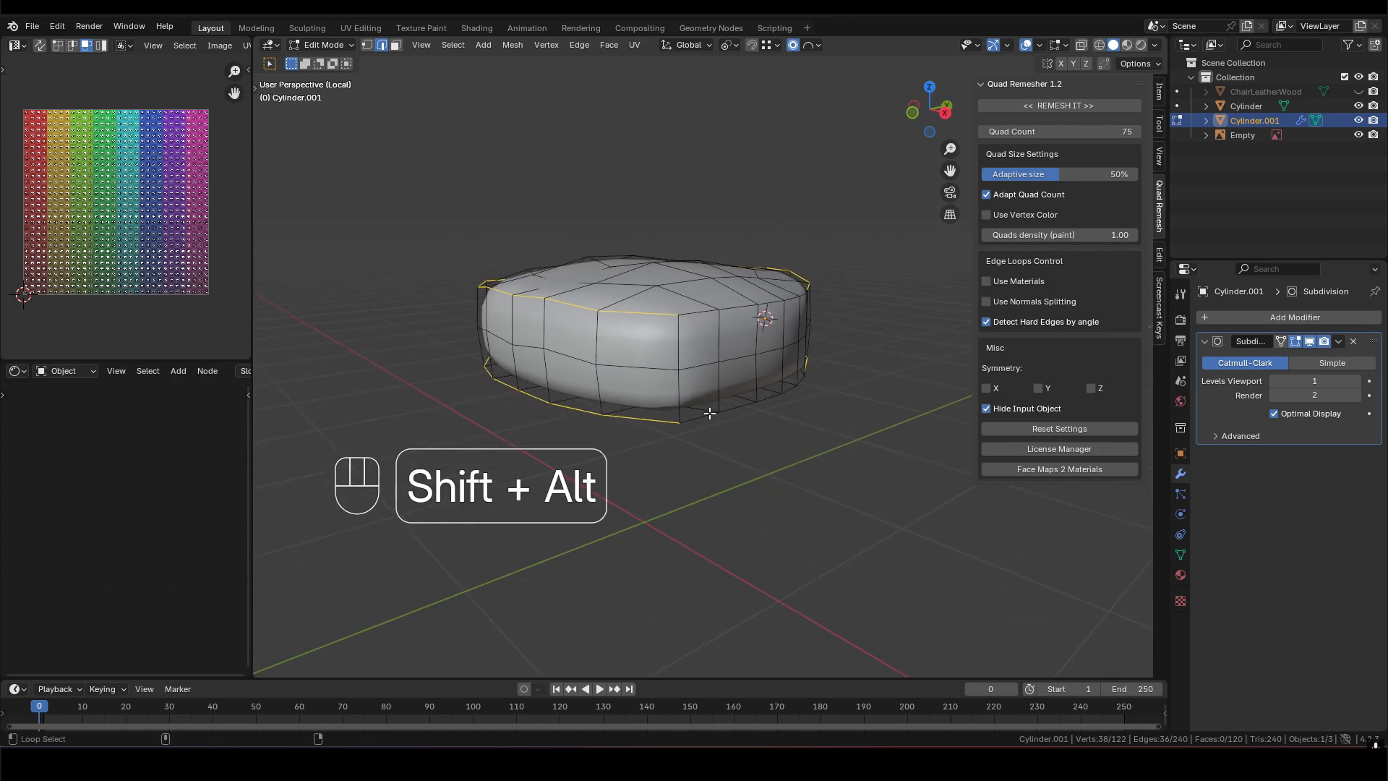
{"action": "left_click", "coordinate": [701, 316], "text": "alt+shift"}
{"action": "key", "text": "s"}
{"action": "key", "text": "z"}
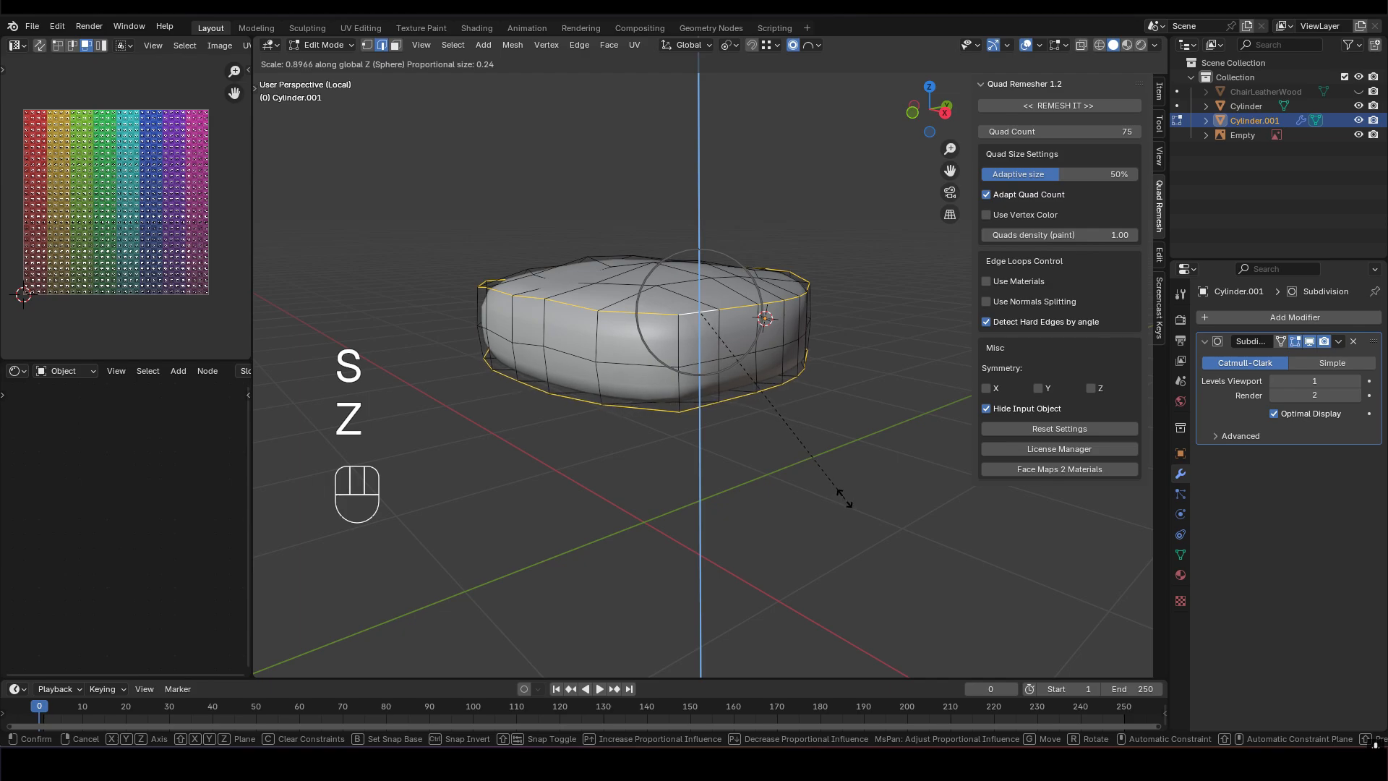
{"action": "right_click", "coordinate": [827, 449]}
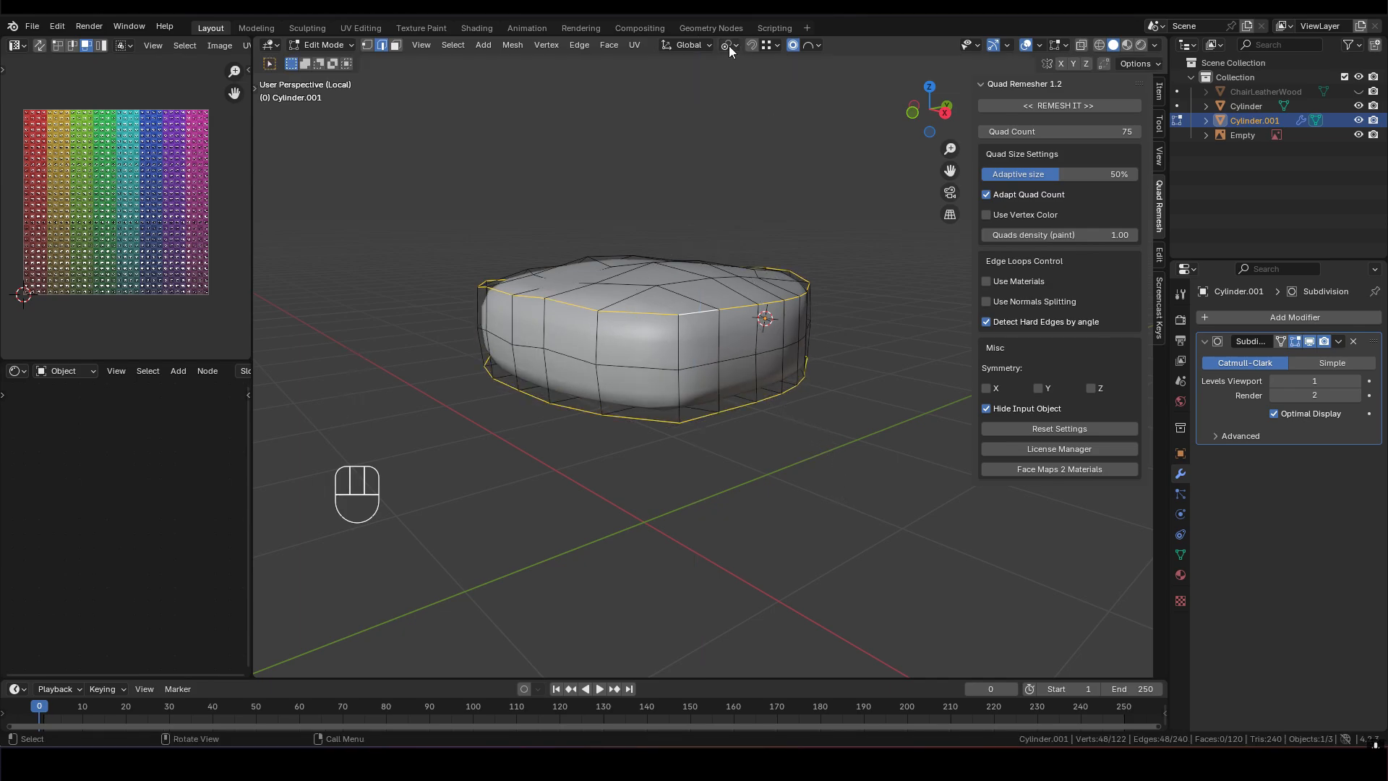
Set the pivot to Median Point and scale the seat's rim loops to 0.7 along Z with a proportional size of about 0.22 m
{"action": "left_click", "coordinate": [728, 47]}
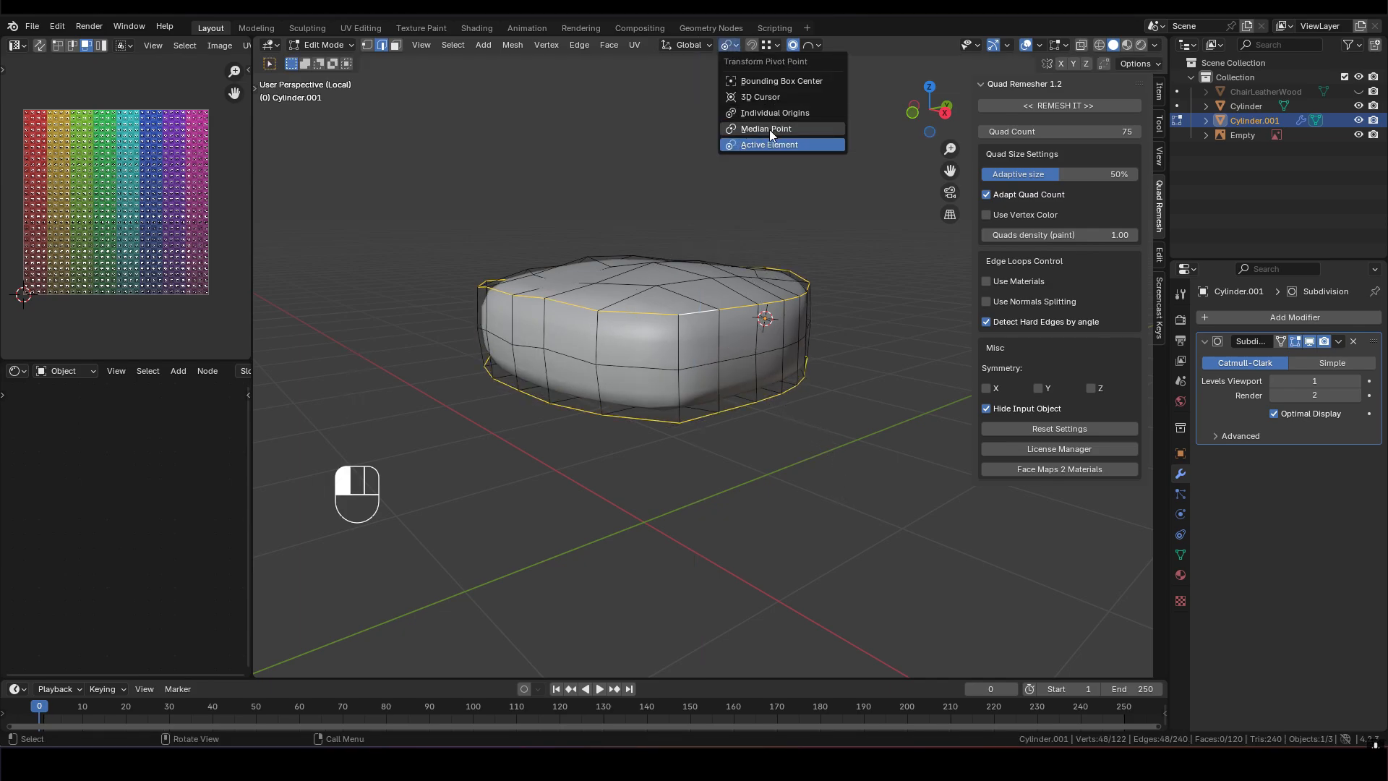
{"action": "left_click", "coordinate": [769, 129]}
{"action": "key", "text": "s"}
{"action": "key", "text": "z"}
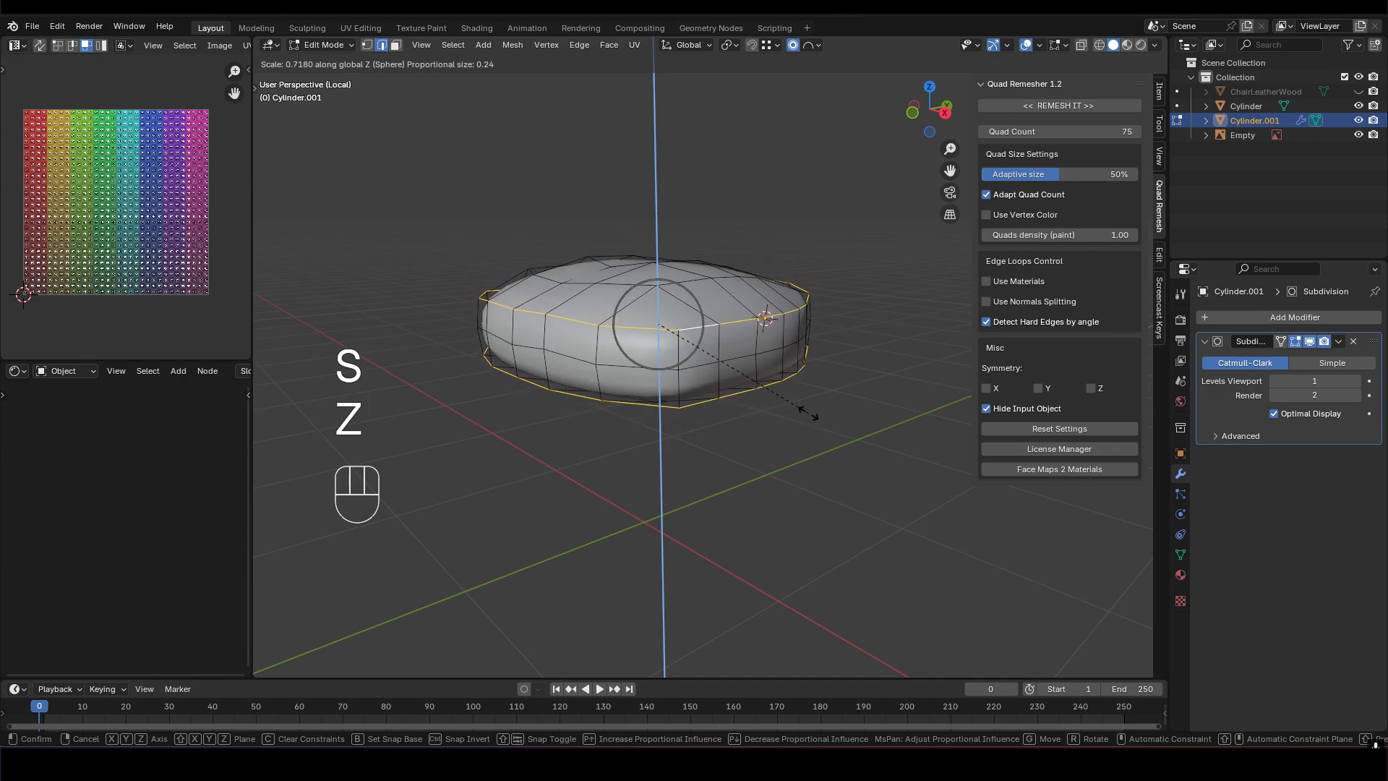
{"action": "scroll", "coordinate": [797, 391], "scroll_direction": "down", "scroll_amount": 2}
{"action": "scroll", "coordinate": [796, 393], "scroll_direction": "up", "scroll_amount": 2}
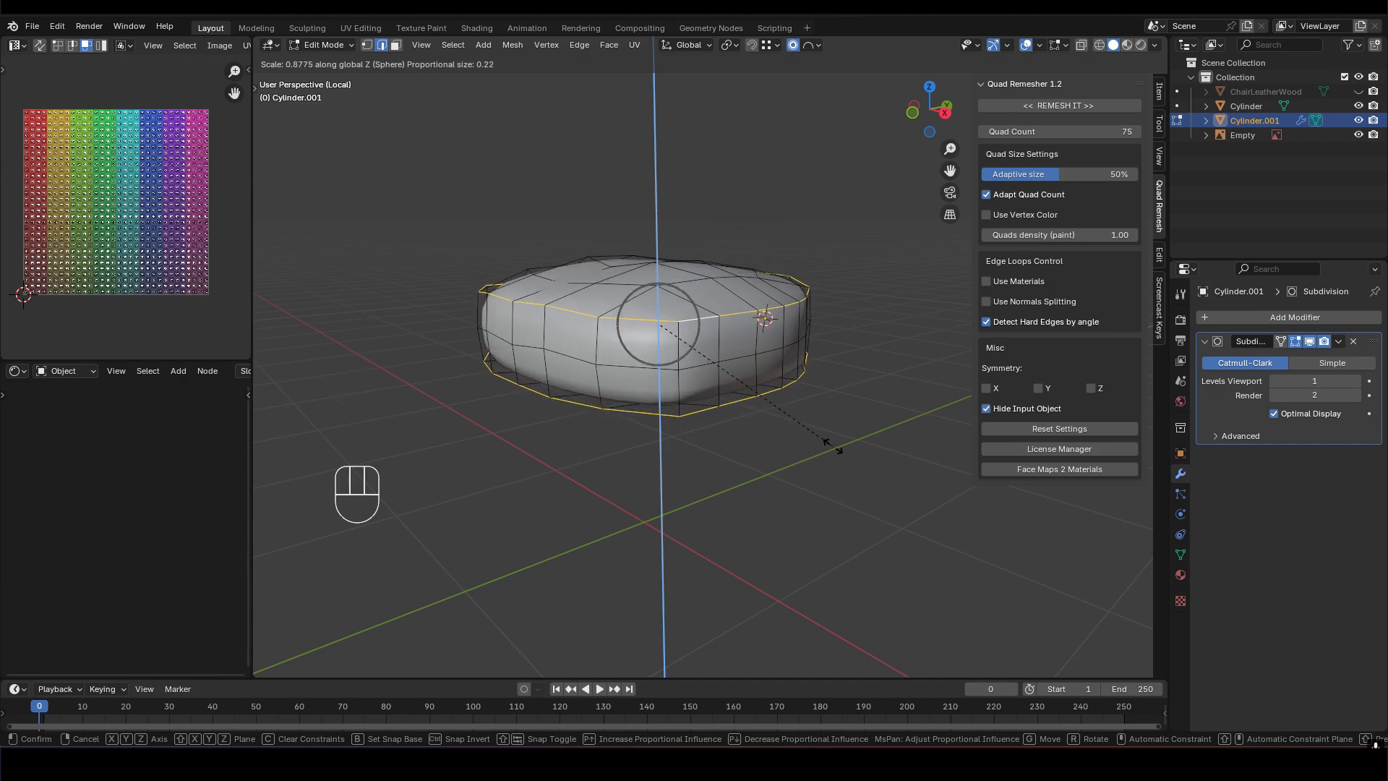
{"action": "left_click", "coordinate": [806, 407]}
{"action": "middle_click_drag", "start_coordinate": [806, 407], "coordinate": [802, 343]}
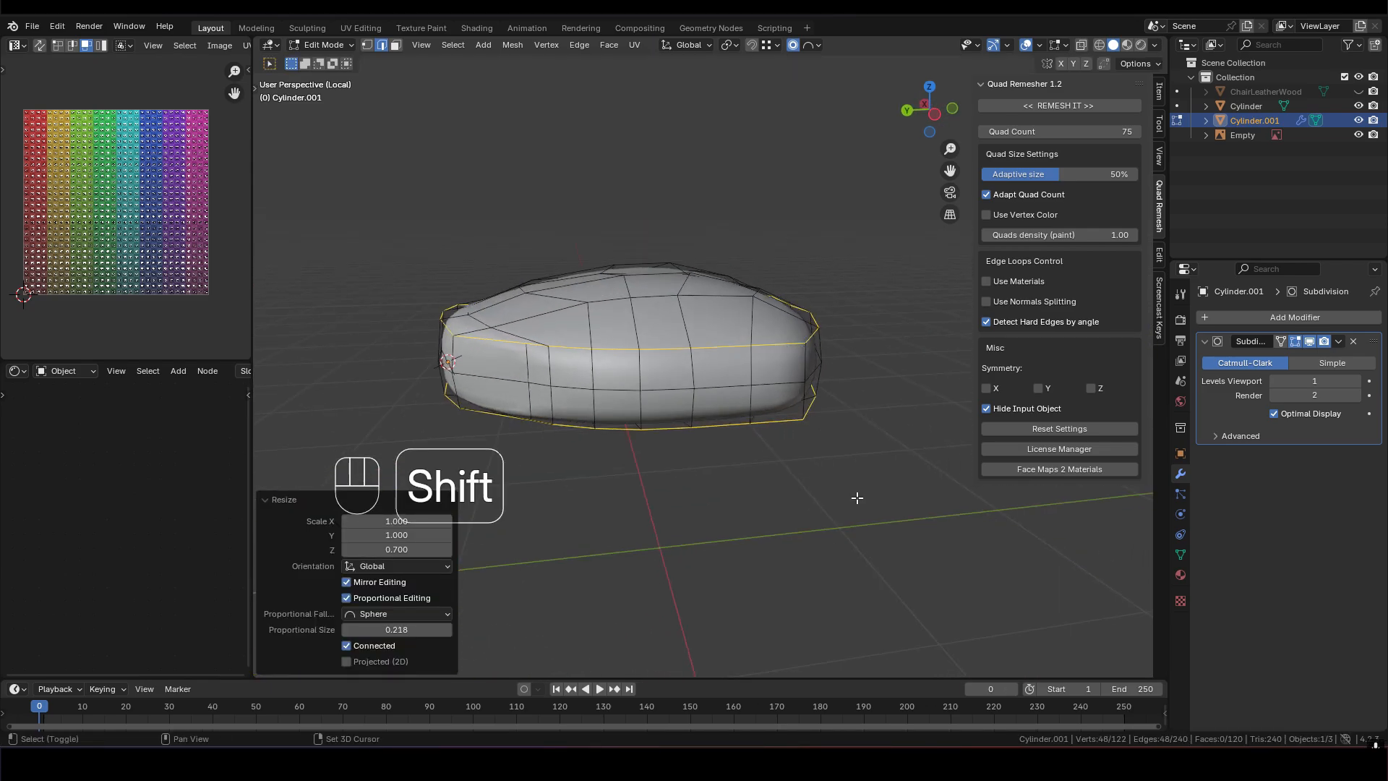
Add an edge crease to the seat's upper and lower rim loops and exit local view
{"action": "key", "text": "shift+e"}
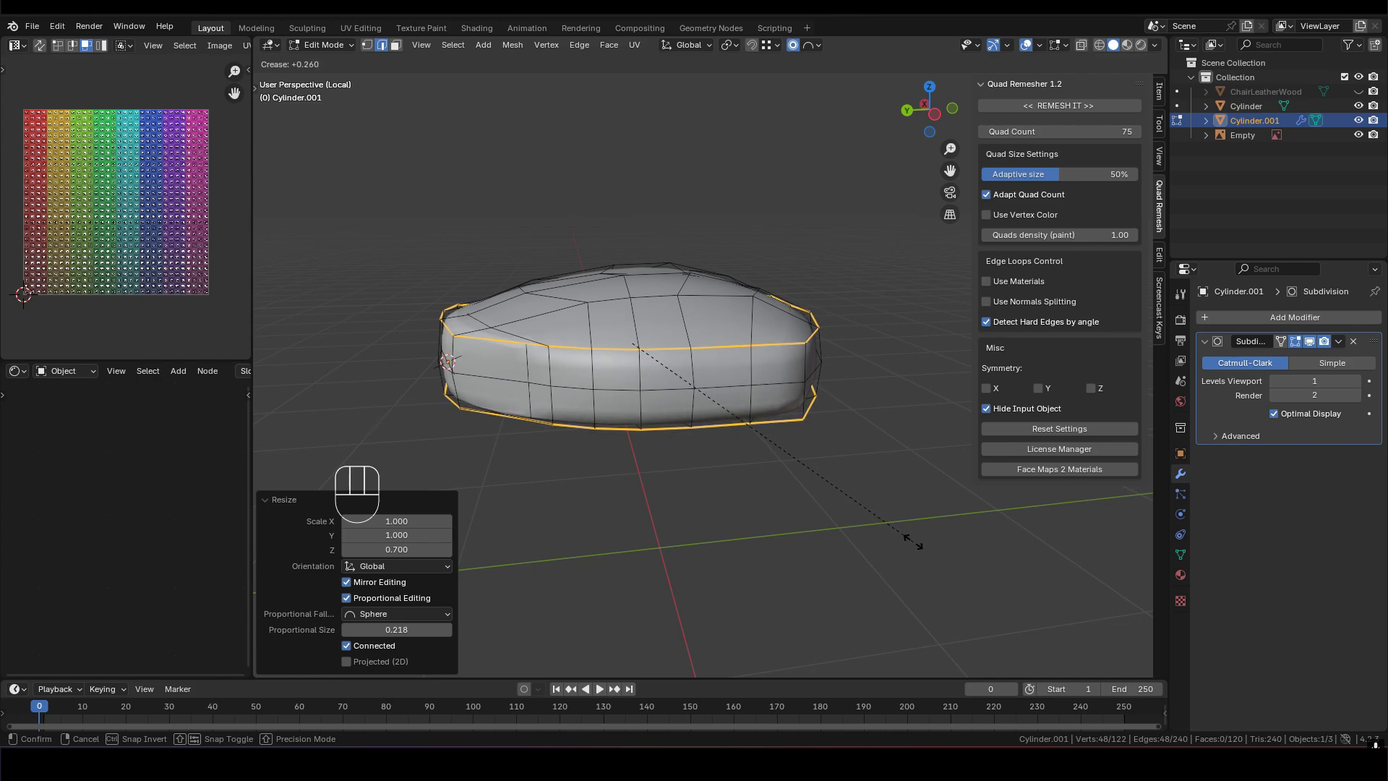
{"action": "left_click", "coordinate": [874, 503]}
{"action": "middle_click_drag", "start_coordinate": [833, 376], "coordinate": [750, 297]}
{"action": "key", "text": "Tab"}
{"action": "key", "text": "KP_Divide"}
Set the Subdivision modifier's viewport level to 0 and select the seat's entire mesh for editing
{"action": "left_click", "coordinate": [1273, 381]}
{"action": "key", "text": "Tab"}
{"action": "middle_click_drag", "start_coordinate": [765, 372], "coordinate": [809, 455]}
{"action": "scroll", "coordinate": [698, 336], "scroll_direction": "up", "scroll_amount": 1}
{"action": "middle_click_drag", "start_coordinate": [698, 336], "coordinate": [752, 356]}
{"action": "key", "text": "Tab"}
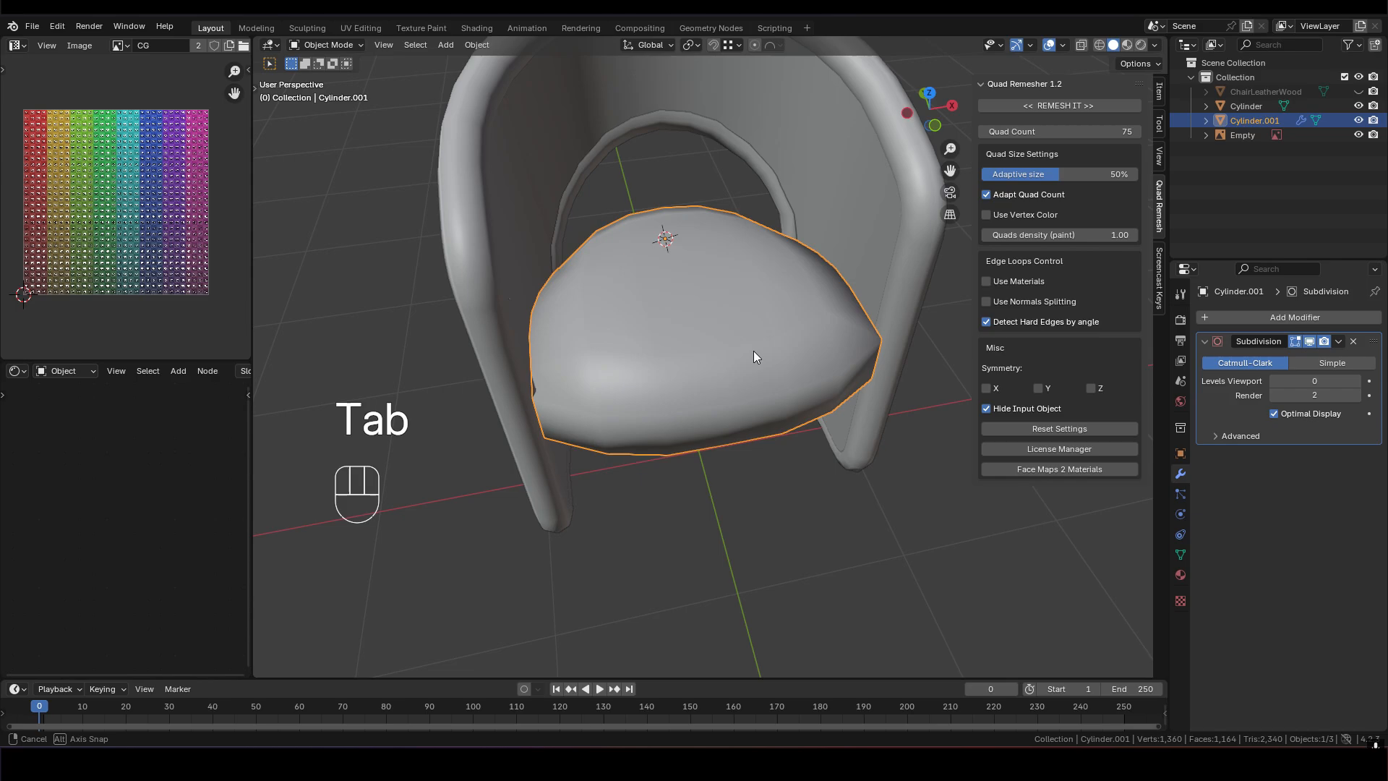
{"action": "key", "text": "Tab"}
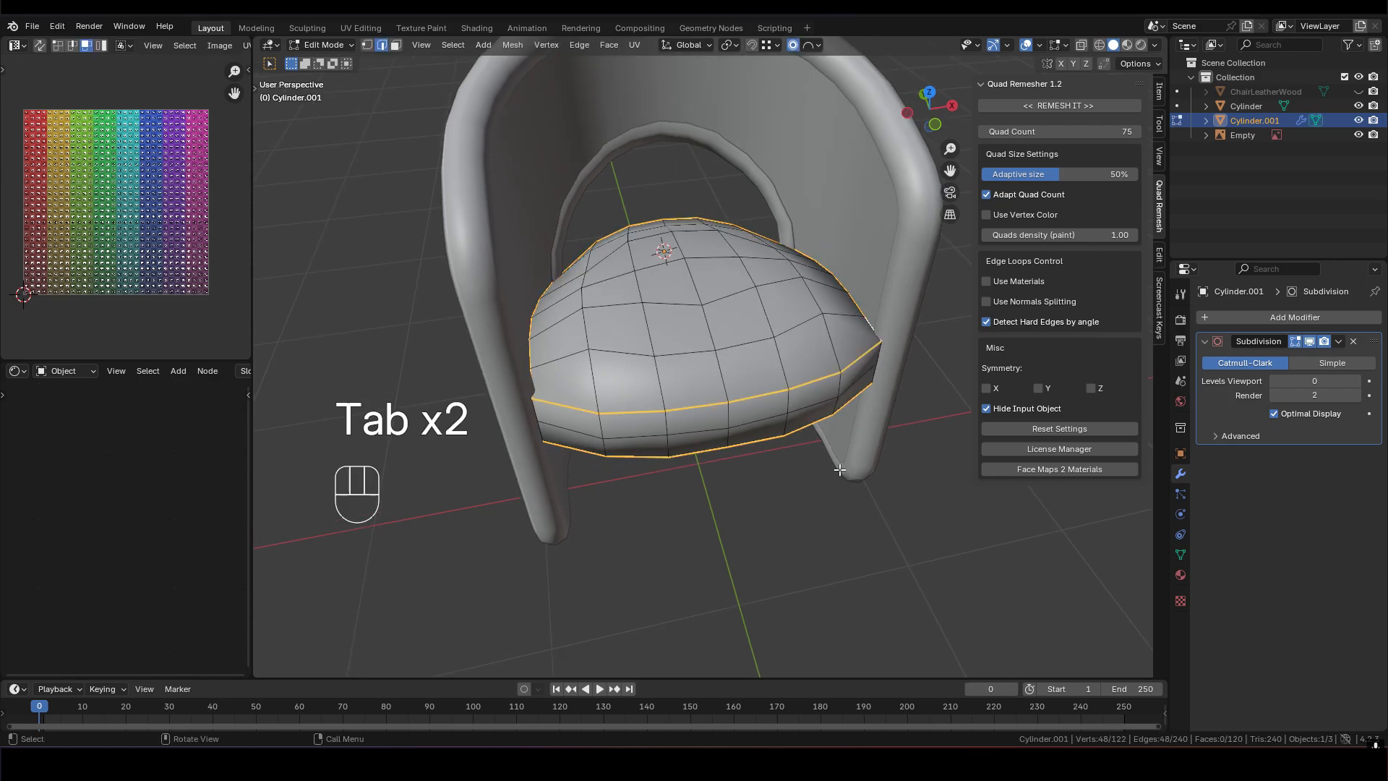
{"action": "key", "text": "a"}
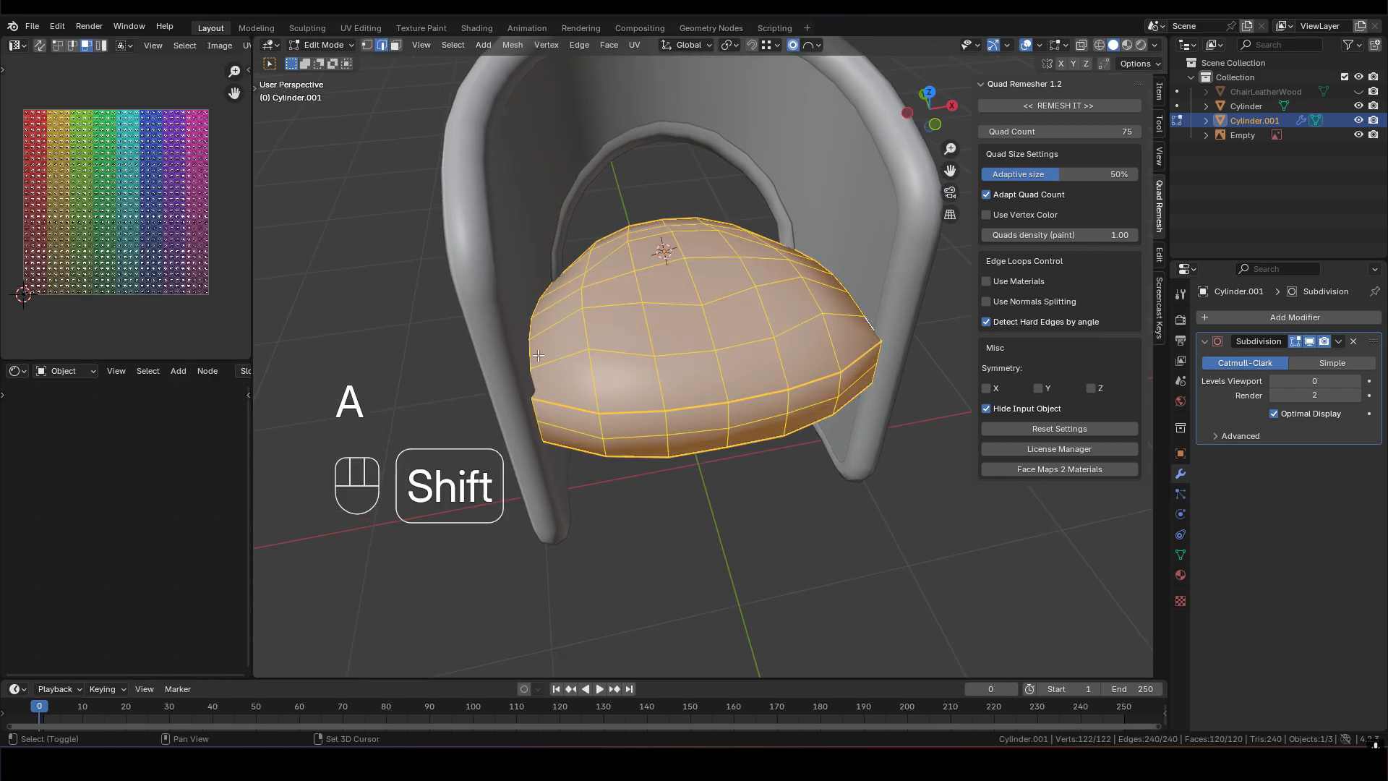
Scale the edge loop crossing the front of the seat's top along X to about 0.99 with proportional editing
{"action": "middle_click_drag", "start_coordinate": [548, 348], "coordinate": [566, 324], "text": "shift"}
{"action": "key", "text": "alt+a"}
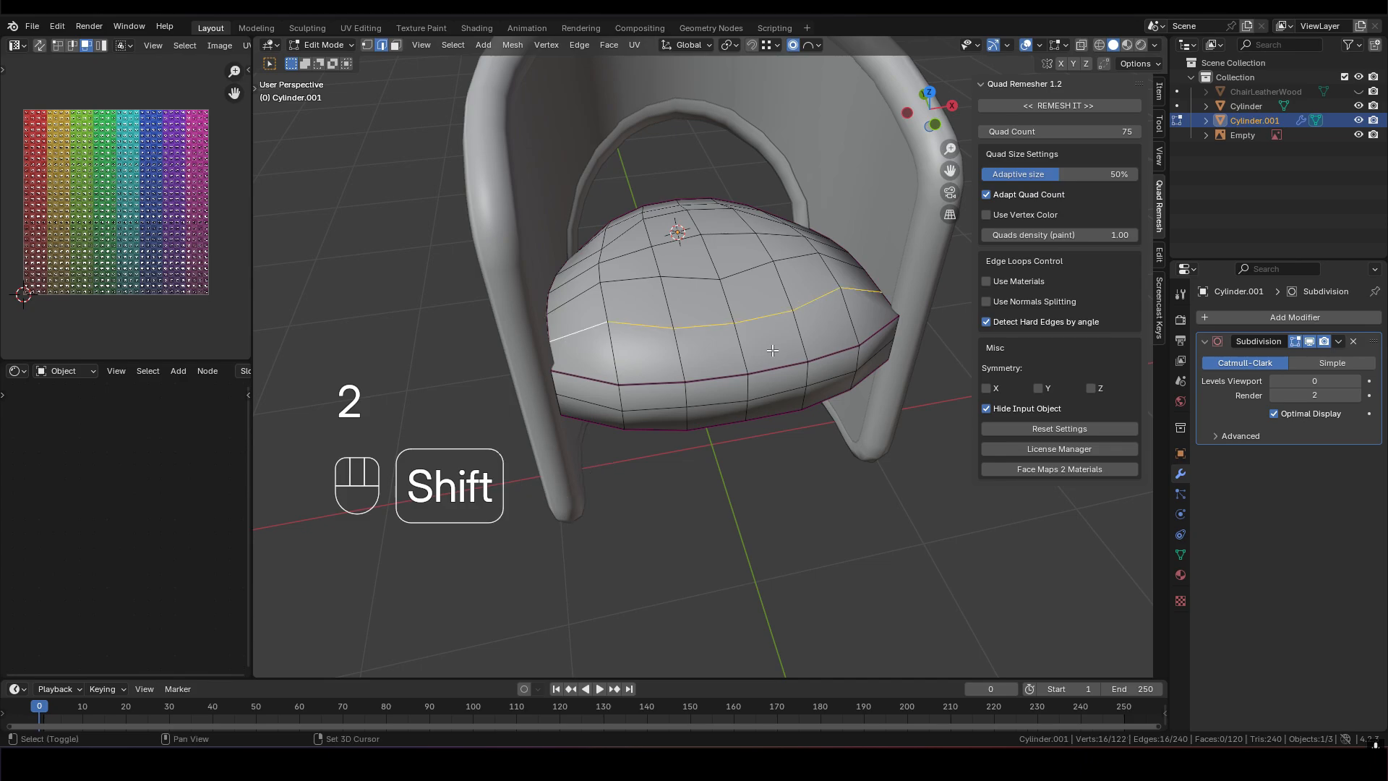
{"action": "middle_click_drag", "start_coordinate": [772, 351], "coordinate": [729, 384], "text": "shift"}
{"action": "key", "text": "s"}
{"action": "key", "text": "x"}
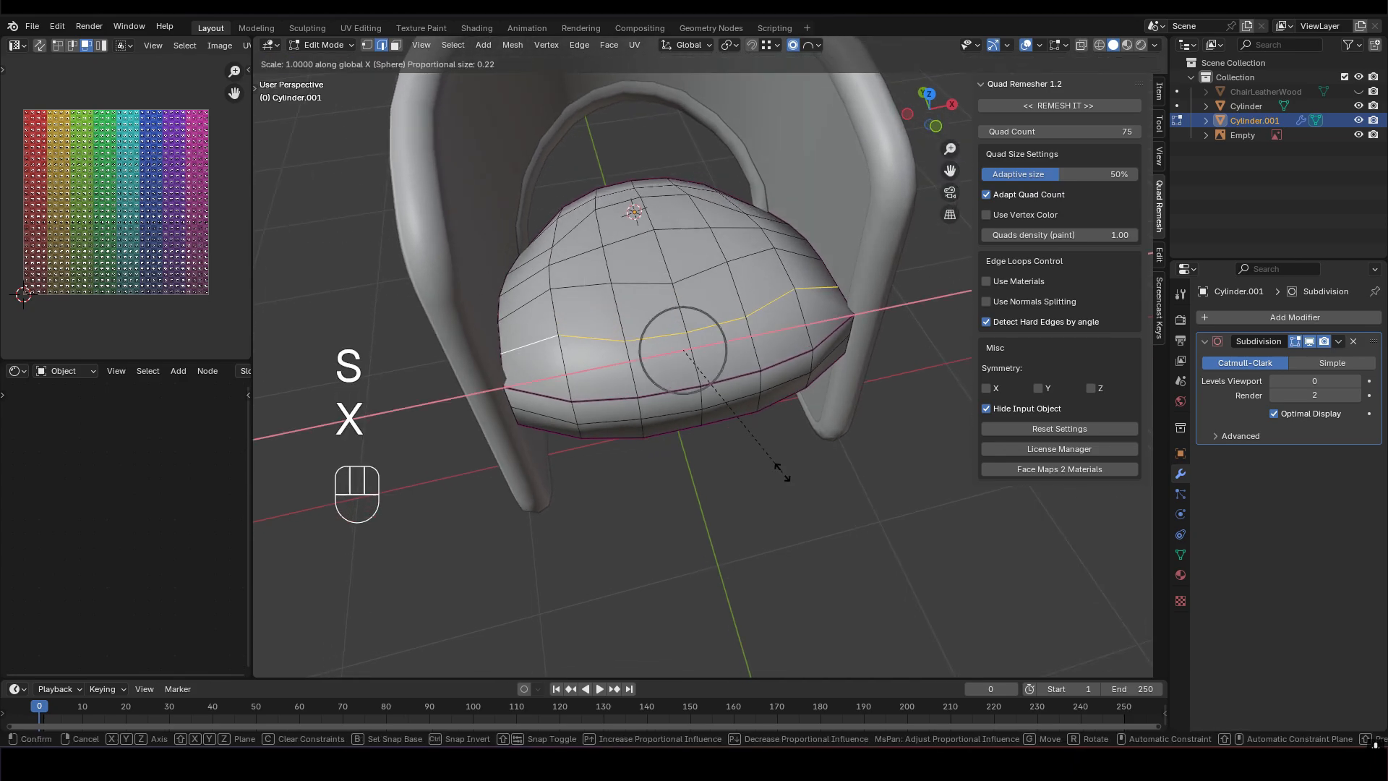
{"action": "key", "text": "shift"}
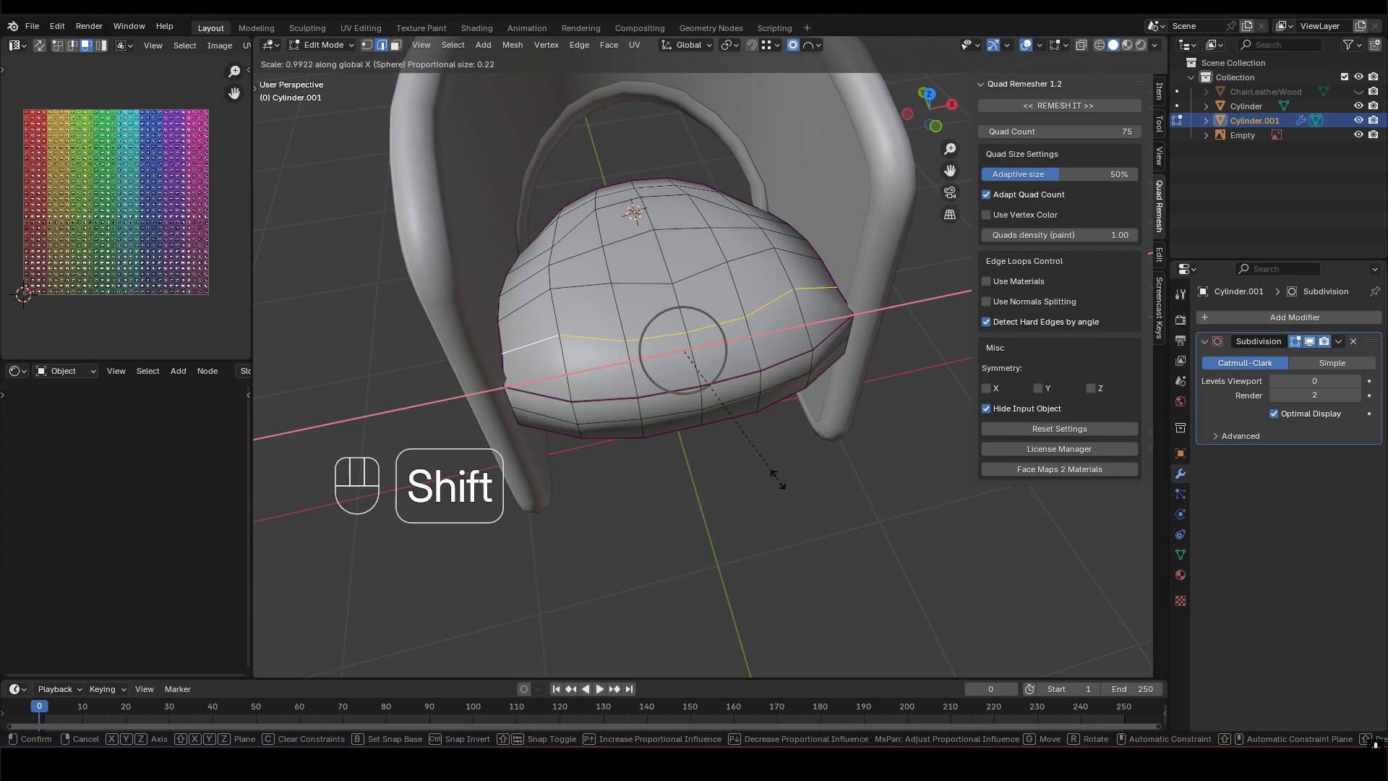
{"action": "left_click", "coordinate": [777, 479], "text": "shift"}
{"action": "middle_click_drag", "start_coordinate": [505, 418], "coordinate": [578, 355], "text": "shift"}
{"action": "mouse_move", "coordinate": [578, 355]}
{"action": "middle_mouse_down"}
{"action": "mouse_move", "coordinate": [622, 310]}
{"action": "mouse_move", "coordinate": [595, 247]}
{"action": "mouse_move", "coordinate": [598, 365]}
{"action": "middle_mouse_up"}
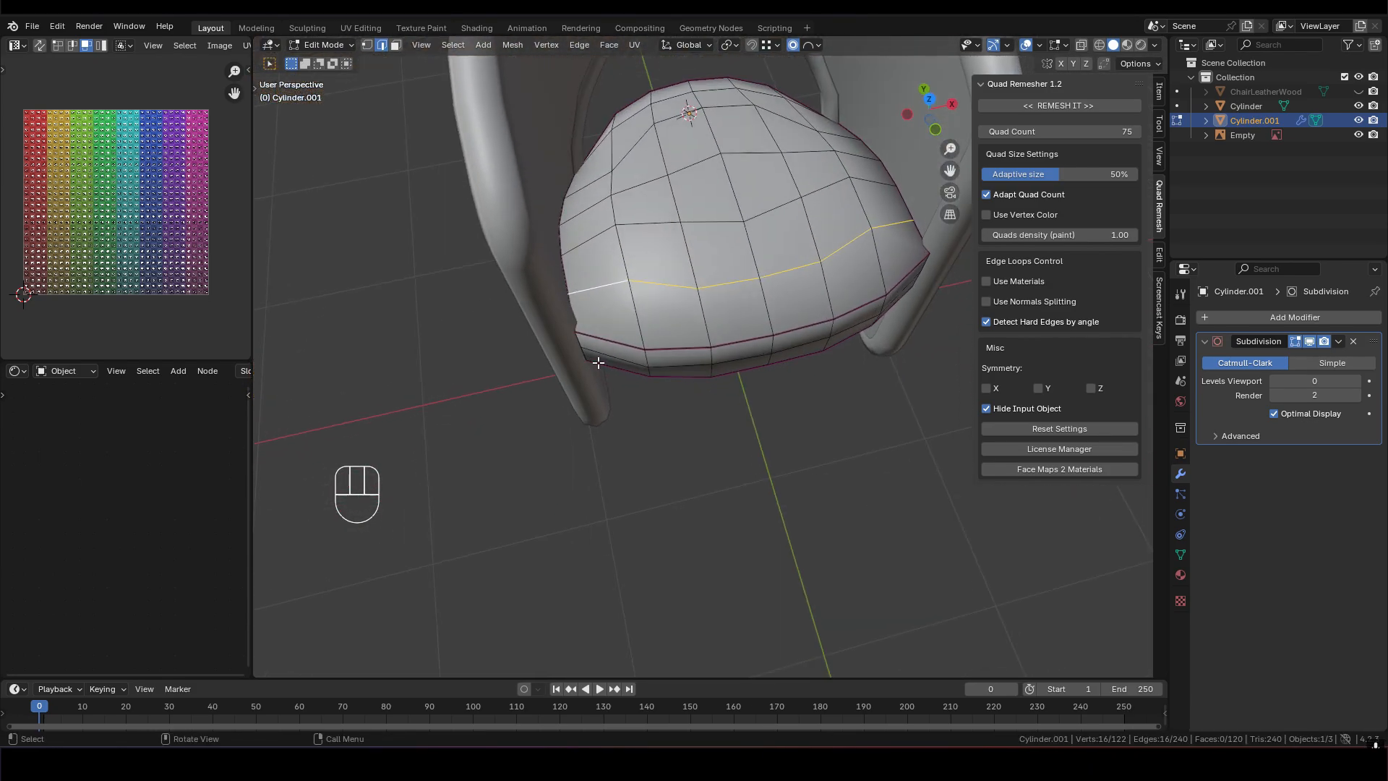
Select the front edges of the seat's upper and lower creased rims and scale them along X with proportional editing
{"action": "left_click", "coordinate": [648, 357]}
{"action": "left_click", "coordinate": [640, 359], "text": "alt+shift"}
{"action": "left_click", "coordinate": [640, 360], "text": "alt+shift"}
{"action": "middle_click_drag", "start_coordinate": [662, 354], "coordinate": [598, 300], "text": "shift"}
{"action": "key", "text": "2"}
{"action": "left_click", "coordinate": [598, 300], "text": "alt+shift"}
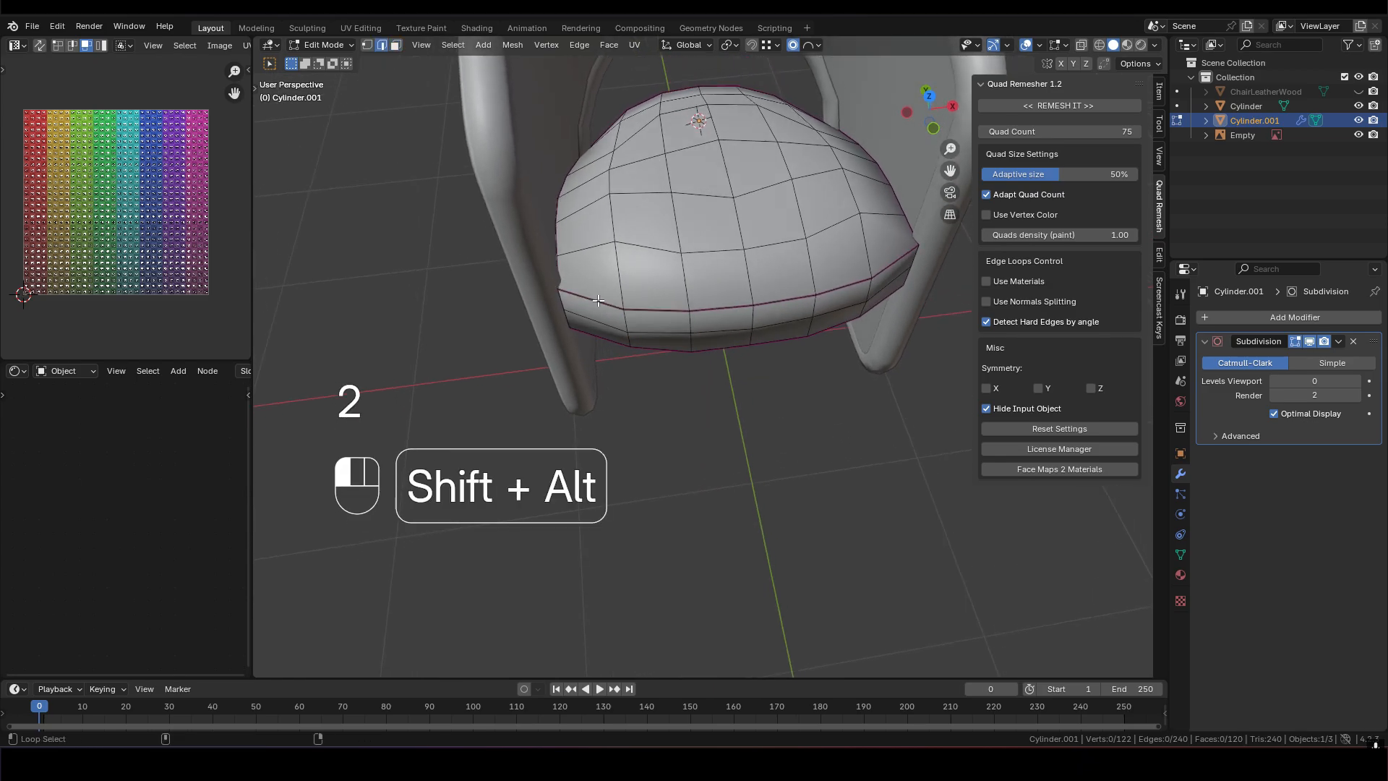
{"action": "middle_click_drag", "start_coordinate": [662, 344], "coordinate": [646, 350], "text": "shift"}
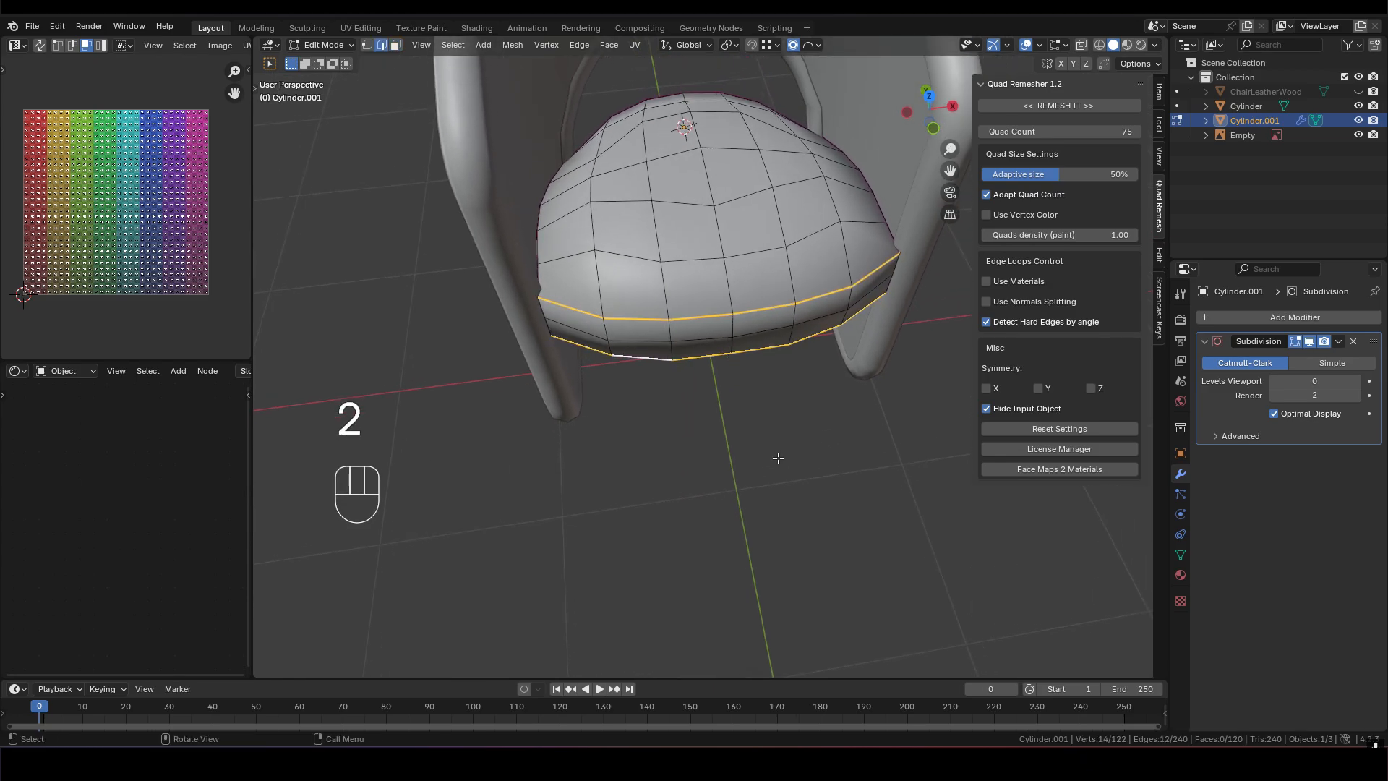
{"action": "key", "text": "s"}
{"action": "key", "text": "x"}
{"action": "left_click", "coordinate": [772, 431]}
Leave mesh editing and remove the Subdivision modifier from the seat
{"action": "middle_click_drag", "start_coordinate": [772, 431], "coordinate": [695, 383]}
{"action": "scroll", "coordinate": [709, 291], "scroll_direction": "down", "scroll_amount": 2}
{"action": "key", "text": "Tab"}
{"action": "middle_click_drag", "start_coordinate": [695, 383], "coordinate": [760, 399]}
{"action": "key", "text": "ctrl+a"}
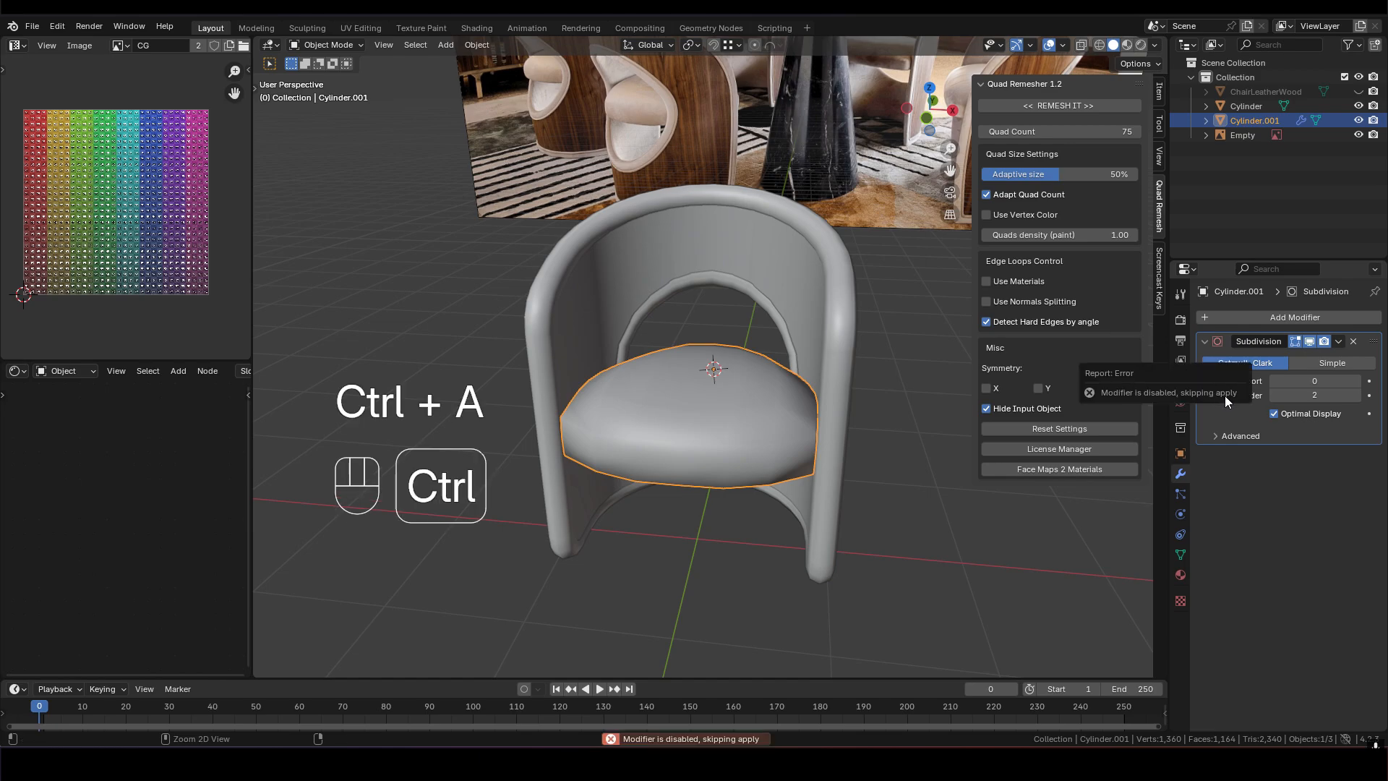
{"action": "left_click", "coordinate": [1338, 340]}
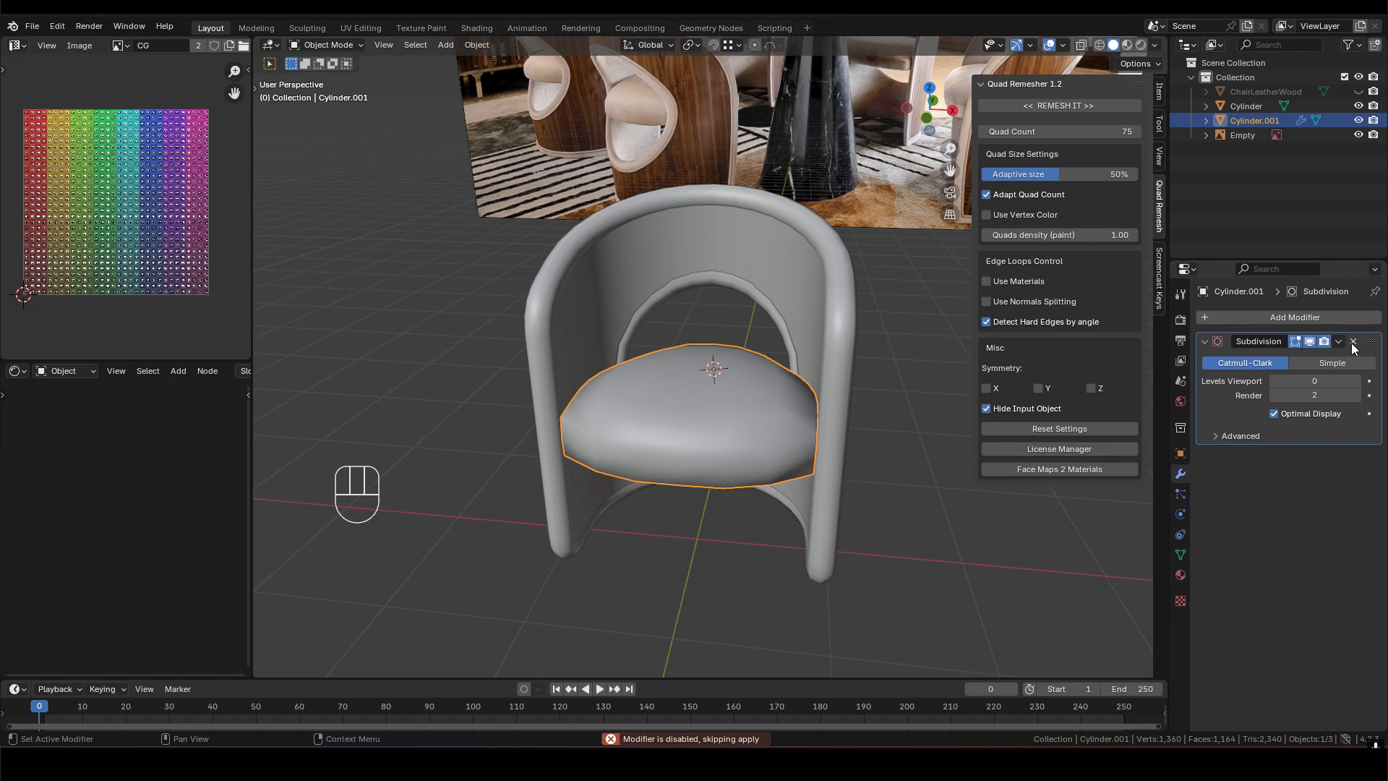
{"action": "key", "text": "Tab"}
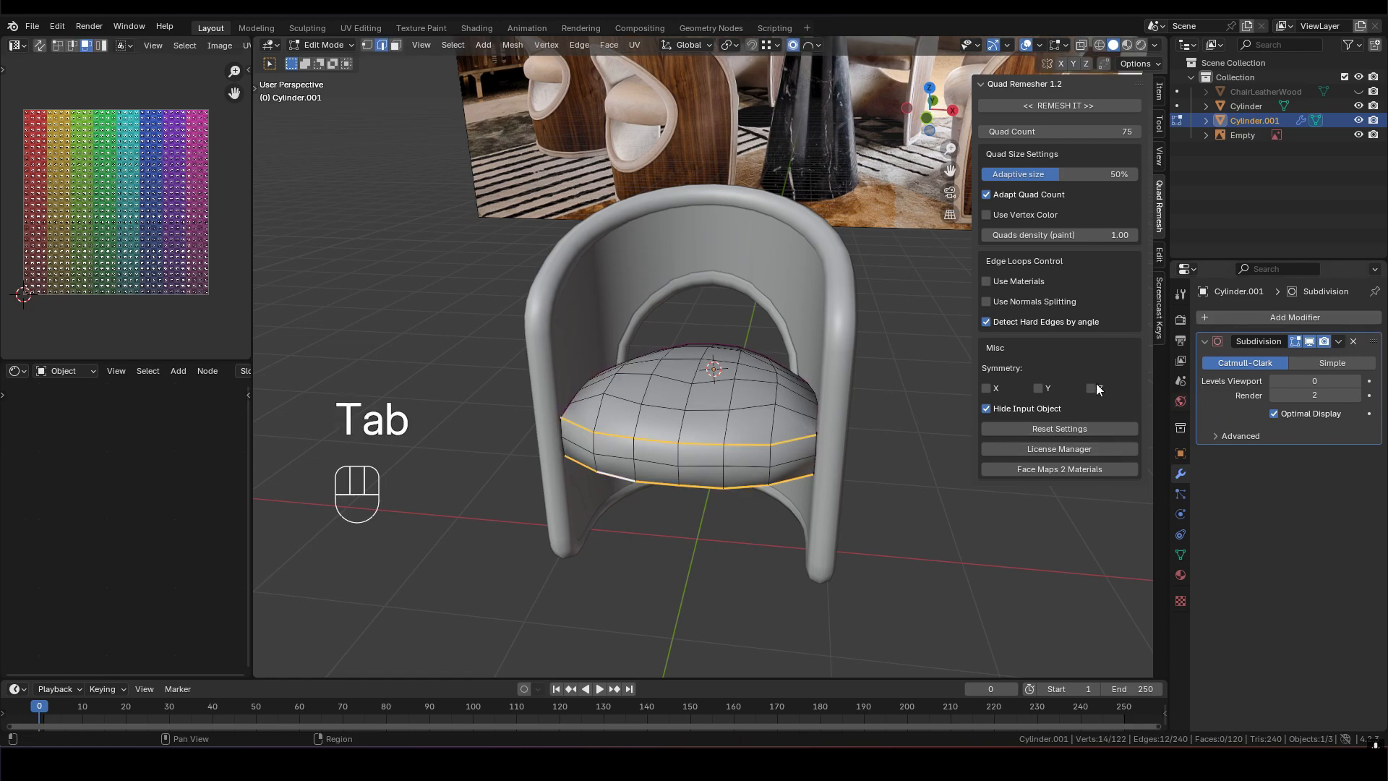
{"action": "key", "text": "Tab"}
{"action": "left_click", "coordinate": [1352, 343]}
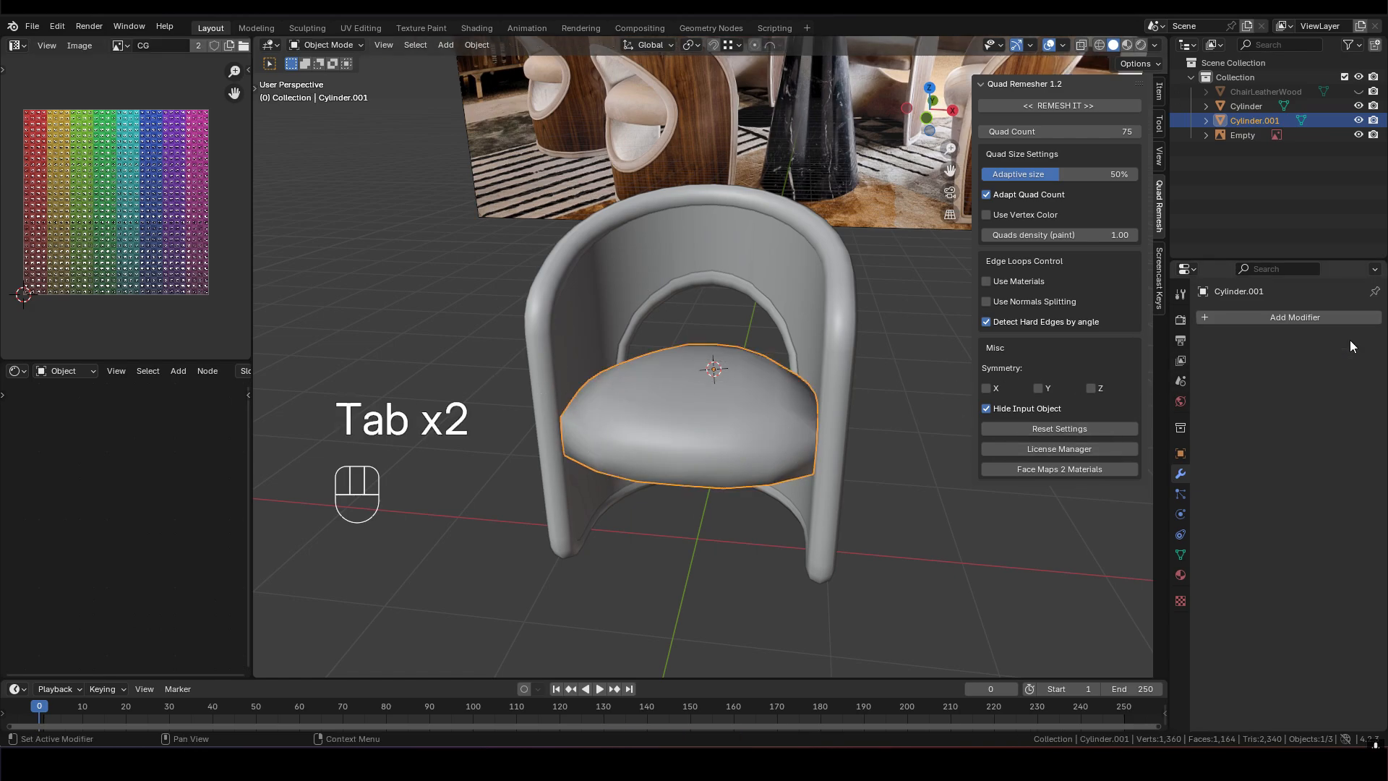
Rename the shell and seat as LeatherWoodChair and join them into one object
{"action": "mouse_move", "coordinate": [777, 448]}
{"action": "middle_mouse_down", "text": "shift"}
{"action": "mouse_move", "coordinate": [705, 345]}
{"action": "mouse_move", "coordinate": [777, 323]}
{"action": "mouse_move", "coordinate": [808, 354]}
{"action": "mouse_move", "coordinate": [763, 345]}
{"action": "mouse_move", "coordinate": [765, 376]}
{"action": "mouse_move", "coordinate": [1004, 332]}
{"action": "mouse_move", "coordinate": [1065, 301]}
{"action": "mouse_move", "coordinate": [1122, 318]}
{"action": "mouse_move", "coordinate": [1031, 306]}
{"action": "mouse_move", "coordinate": [802, 340]}
{"action": "mouse_move", "coordinate": [783, 427]}
{"action": "middle_mouse_up", "text": "shift"}
{"action": "key", "text": "n"}
{"action": "key", "text": "Tab"}
{"action": "key", "text": "Tab"}
{"action": "scroll", "coordinate": [801, 337], "scroll_direction": "down", "scroll_amount": 2}
{"action": "middle_click_drag", "start_coordinate": [784, 425], "coordinate": [834, 444]}
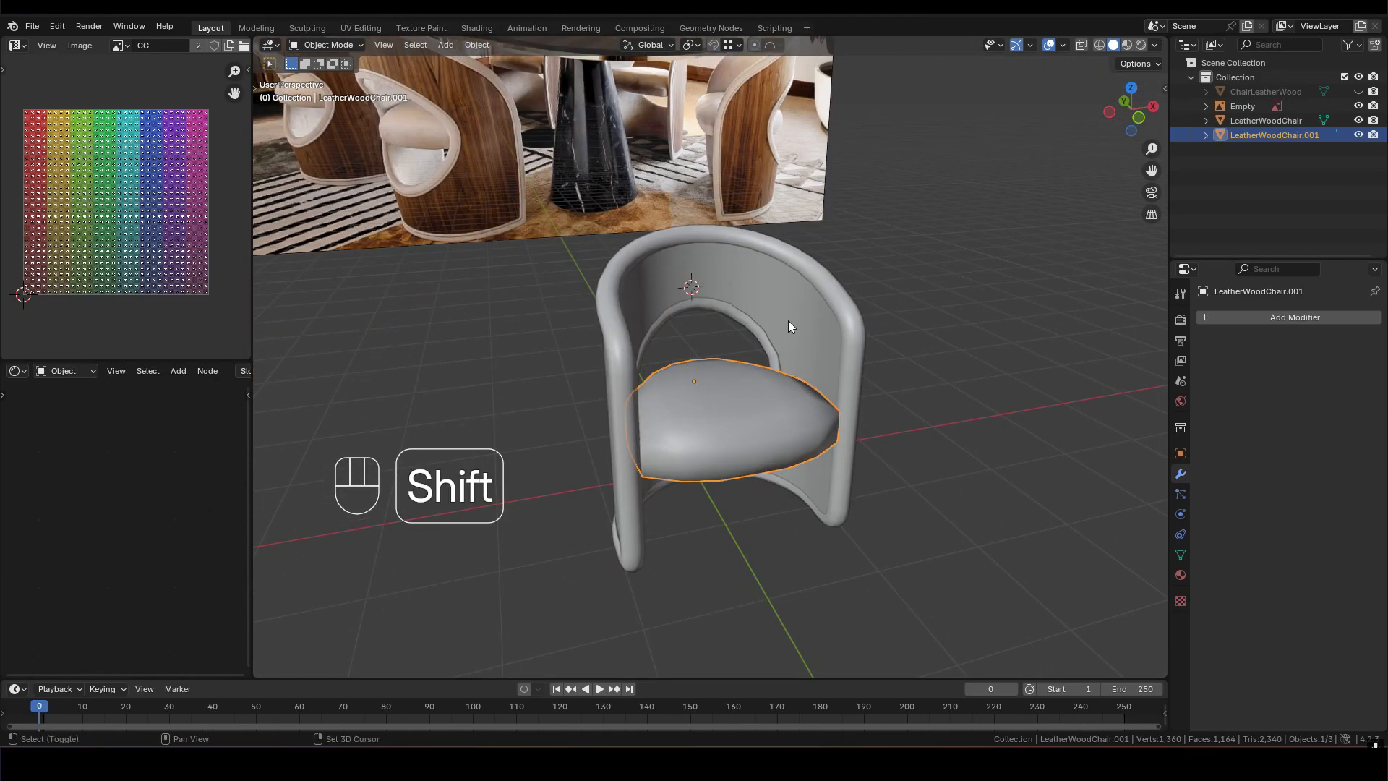
{"action": "left_click", "coordinate": [794, 323], "text": "shift"}
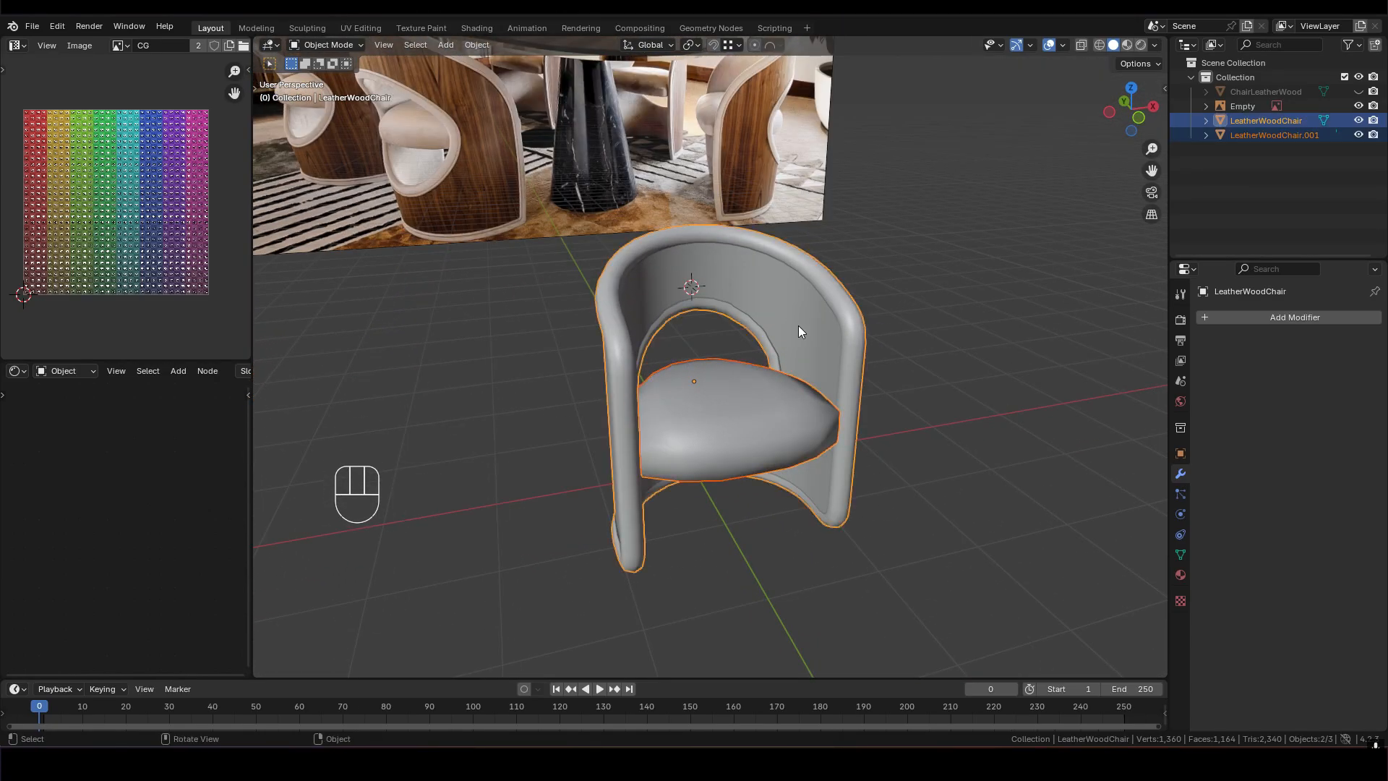
{"action": "right_click", "coordinate": [798, 331]}
{"action": "left_click", "coordinate": [734, 328]}
Move the joined chair 3.5 m along the global Y axis
{"action": "middle_click_drag", "start_coordinate": [736, 422], "coordinate": [793, 420]}
{"action": "key", "text": "g"}
{"action": "key", "text": "y"}
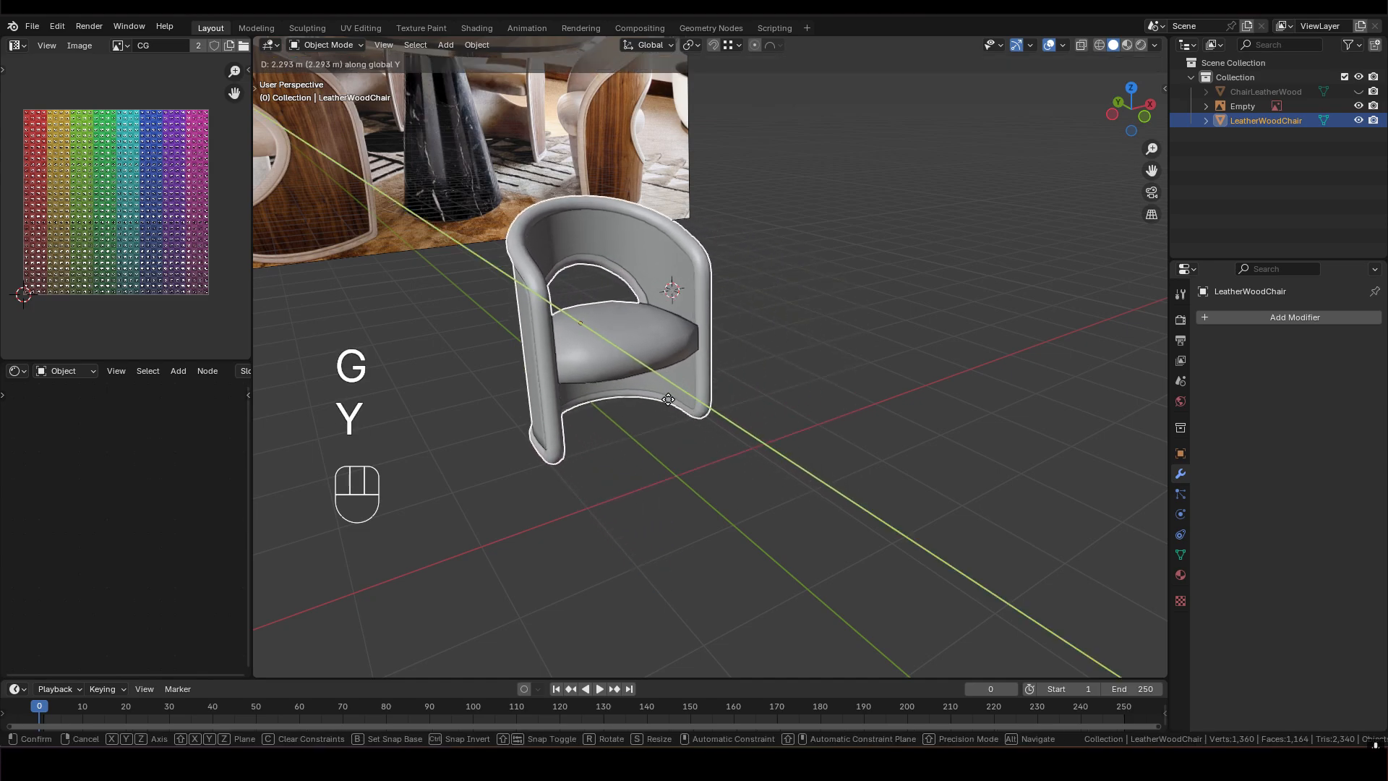
{"action": "type", "text": "3.5"}
{"action": "left_click", "coordinate": [650, 407]}
{"action": "scroll", "coordinate": [650, 406], "scroll_direction": "down", "scroll_amount": 1}
{"action": "middle_click_drag", "start_coordinate": [753, 449], "coordinate": [835, 424]}
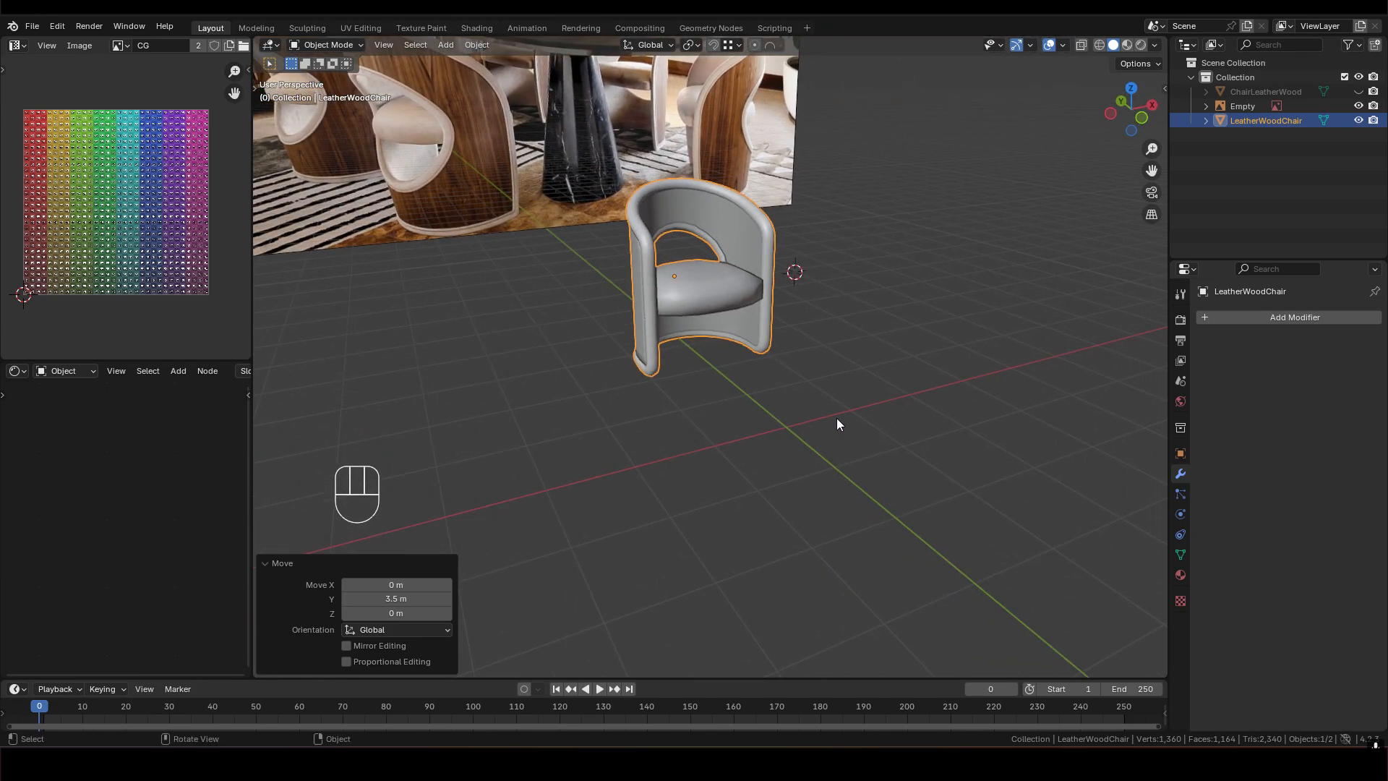
Add a cylinder mesh with 32 vertices, 1 m radius and 2 m depth, and move it 1 m down along Z
{"action": "left_click", "coordinate": [836, 421]}
{"action": "key", "text": "shift+a"}
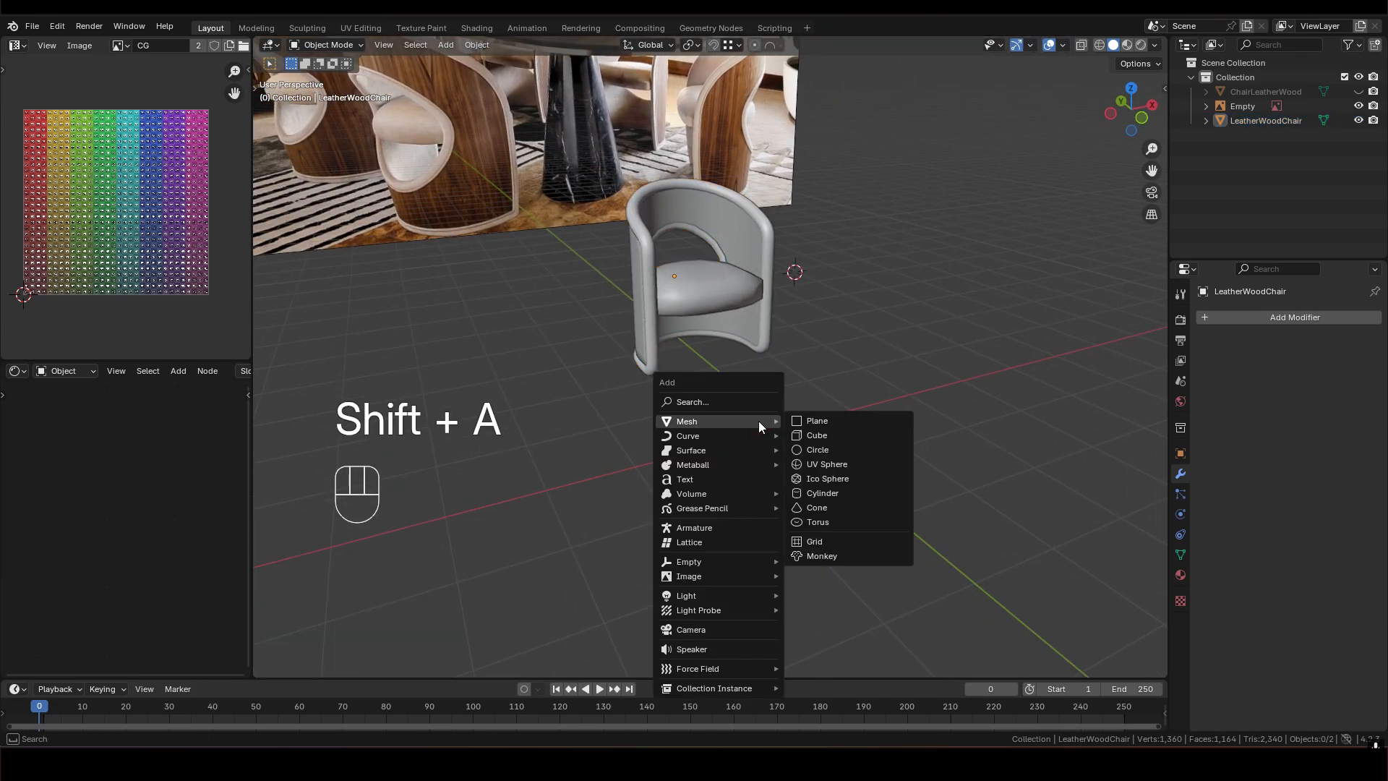
{"action": "left_click", "coordinate": [840, 493]}
{"action": "middle_click_drag", "start_coordinate": [844, 488], "coordinate": [832, 279]}
{"action": "key", "text": "g"}
{"action": "key", "text": "z"}
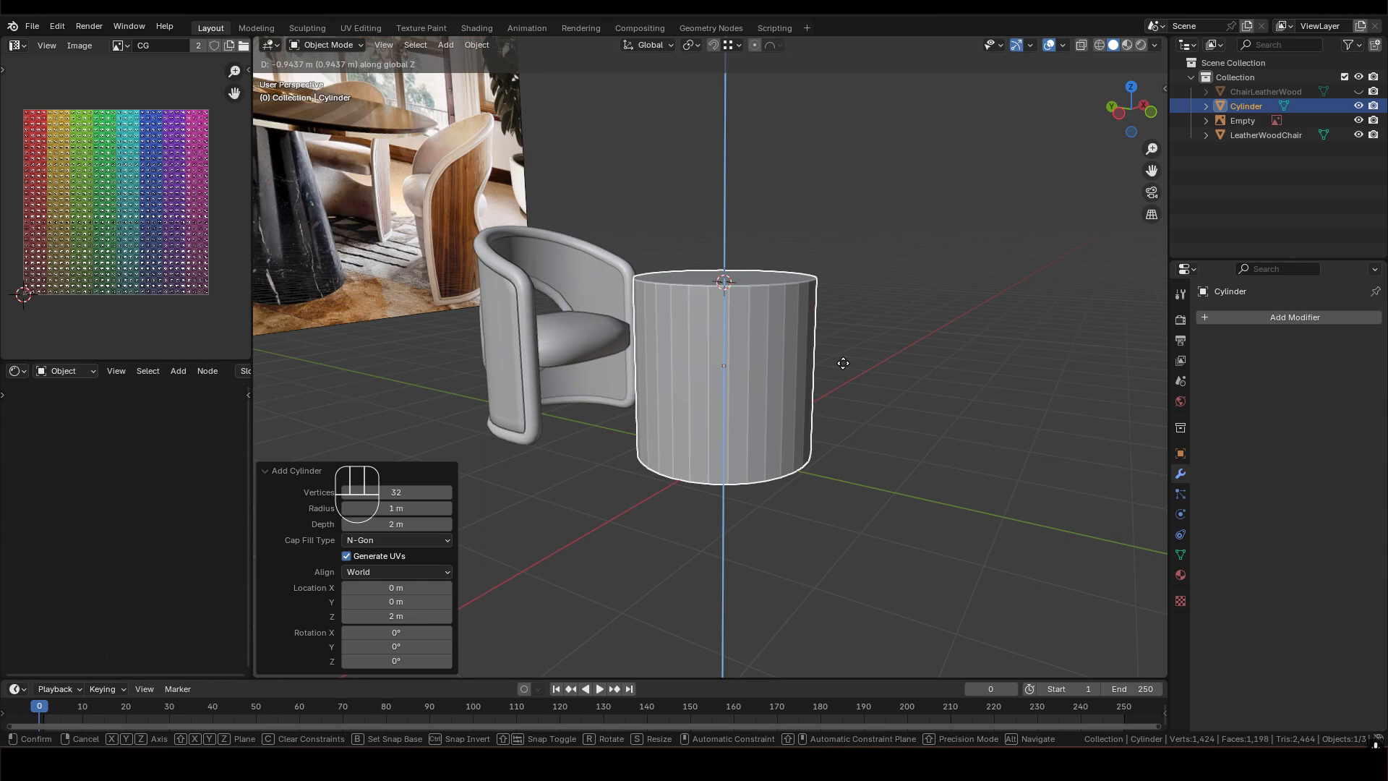
{"action": "key", "text": "1"}
{"action": "left_click", "coordinate": [857, 381]}
Delete the cylinder's top and bottom cap faces
{"action": "middle_click_drag", "start_coordinate": [856, 381], "coordinate": [730, 470]}
{"action": "key", "text": "Tab"}
{"action": "key", "text": "3"}
{"action": "left_click", "coordinate": [758, 301]}
{"action": "left_click", "coordinate": [730, 463], "text": "shift"}
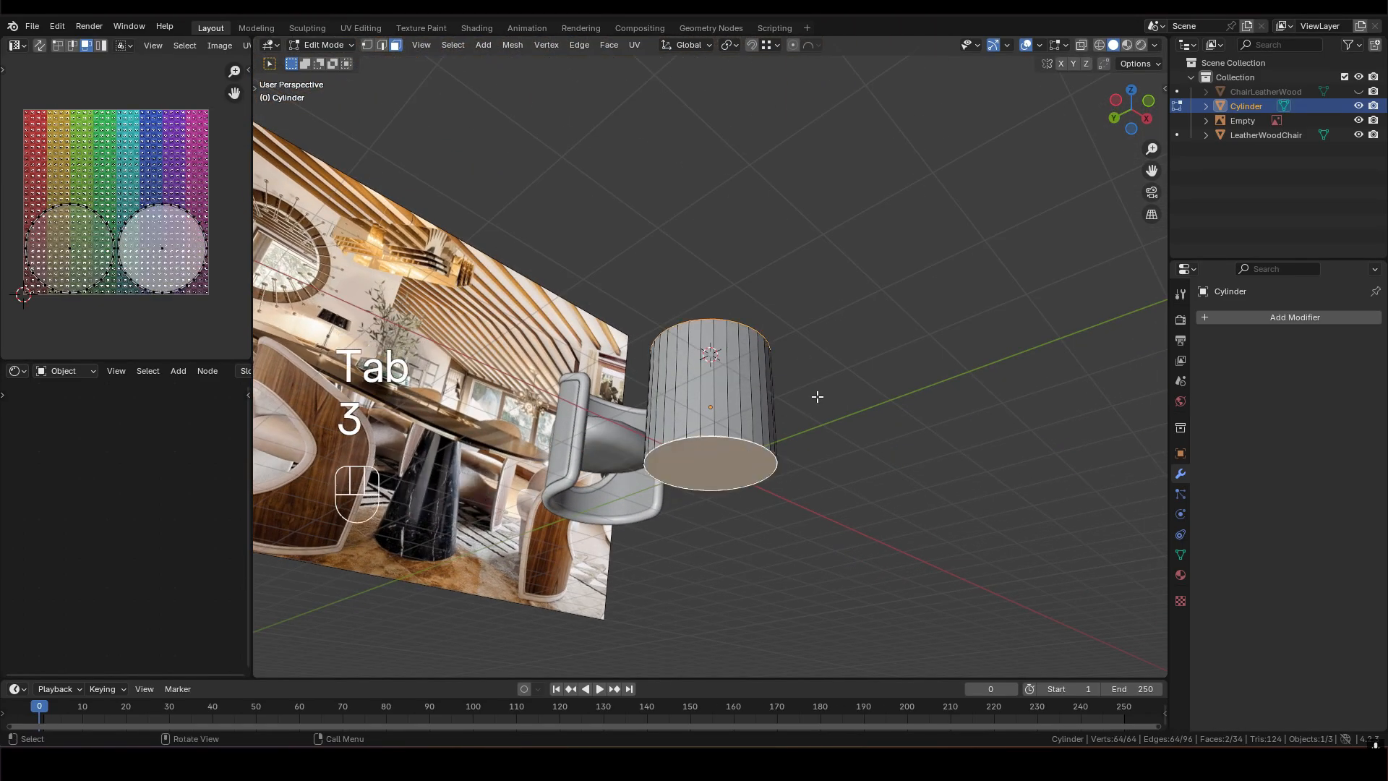
{"action": "key", "text": "x"}
{"action": "left_click", "coordinate": [789, 396]}
Select the cylinder's open upper edge loop and scale it uniformly to 0.2
{"action": "middle_click_drag", "start_coordinate": [789, 396], "coordinate": [762, 405]}
{"action": "scroll", "coordinate": [762, 404], "scroll_direction": "up", "scroll_amount": 3}
{"action": "left_click", "coordinate": [744, 368], "text": "alt+shift"}
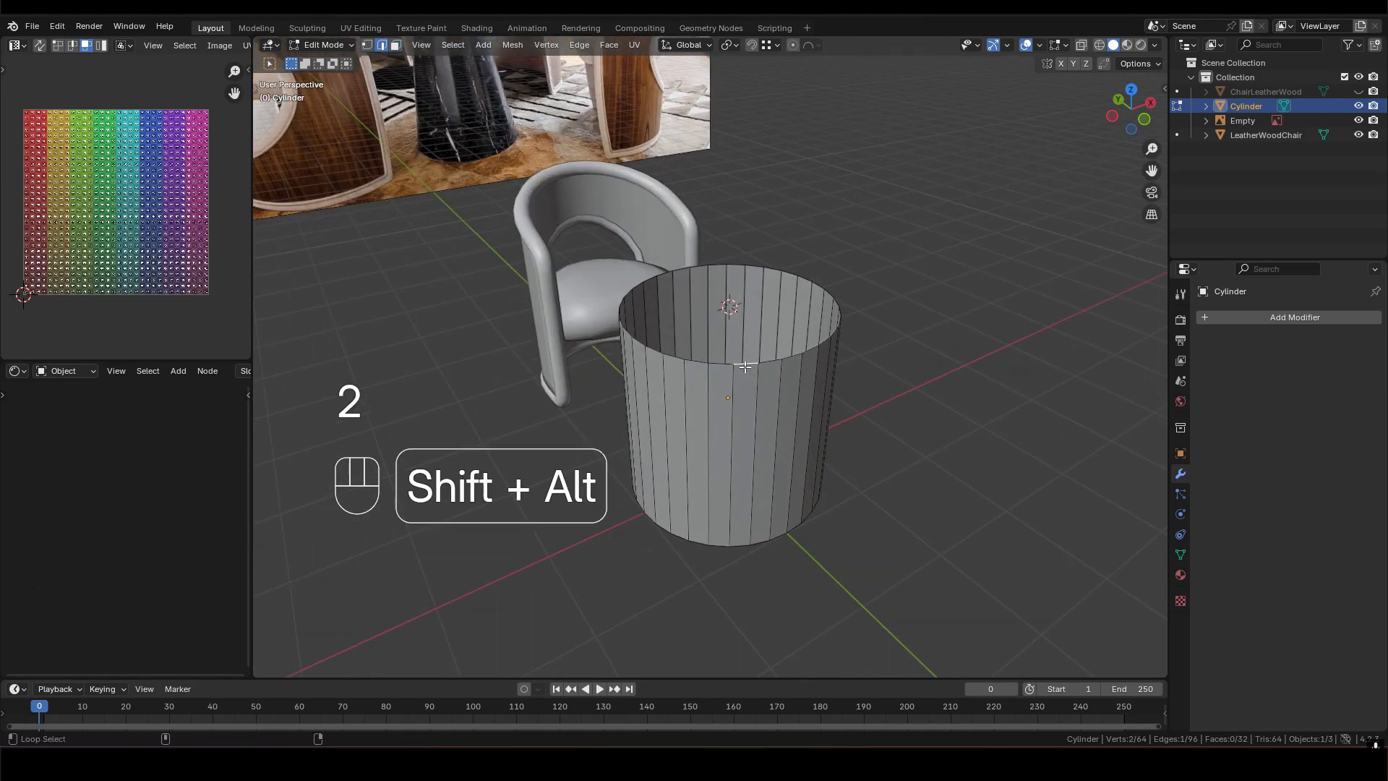
{"action": "scroll", "coordinate": [745, 366], "scroll_direction": "down", "scroll_amount": 2, "text": "shift"}
{"action": "key", "text": "s"}
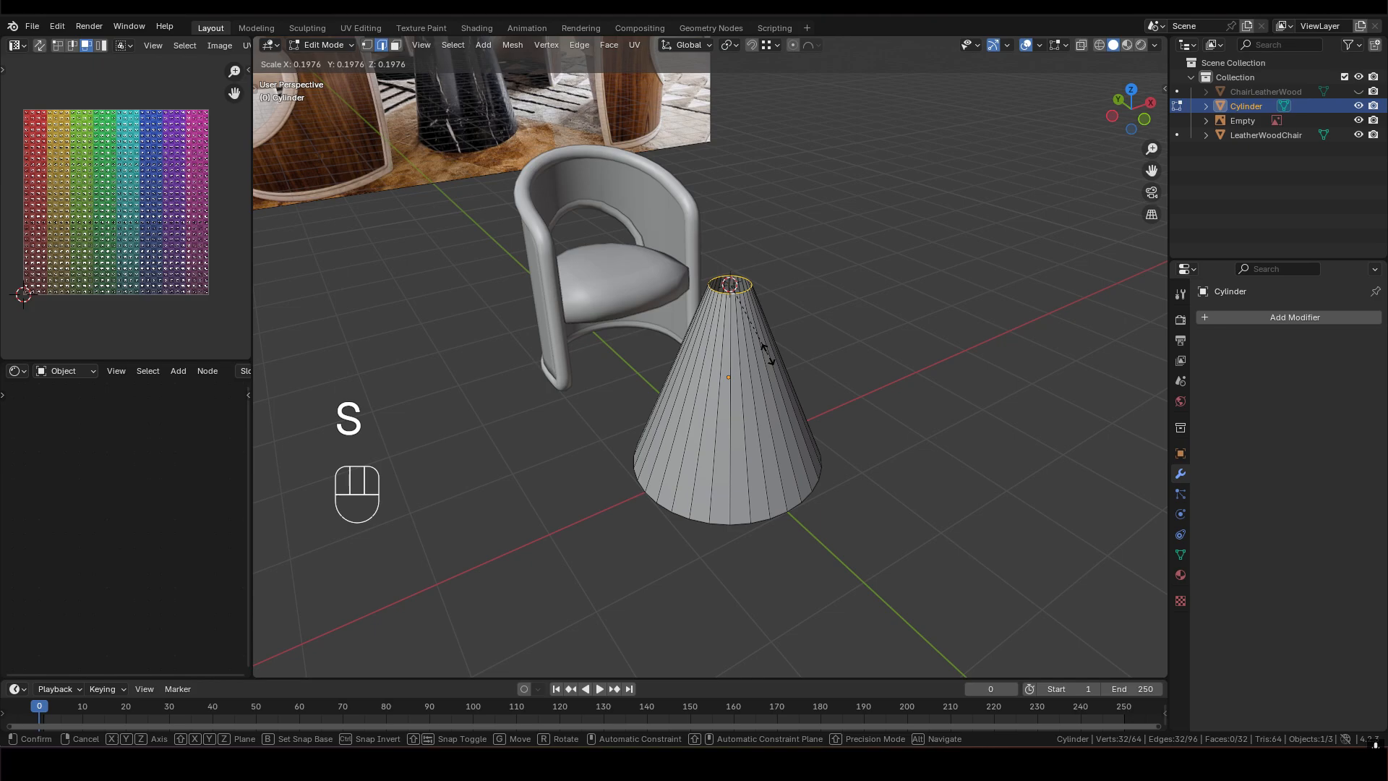
{"action": "type", "text": "0.2"}
{"action": "key", "text": "Return"}
Scale the cylinder's lower edge loop uniformly to 0.6 and return to Object Mode
{"action": "middle_click_drag", "start_coordinate": [799, 334], "coordinate": [708, 439]}
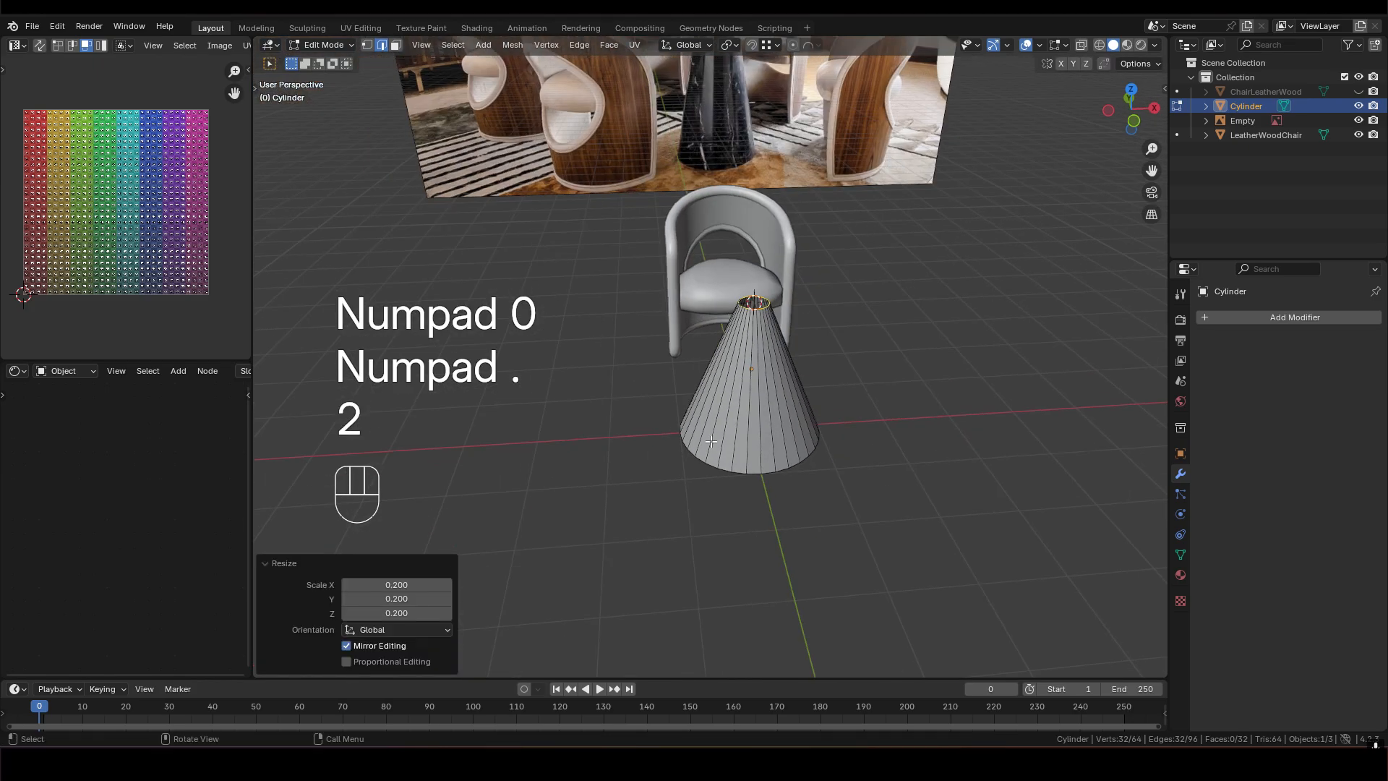
{"action": "left_click", "coordinate": [762, 476], "text": "alt+shift"}
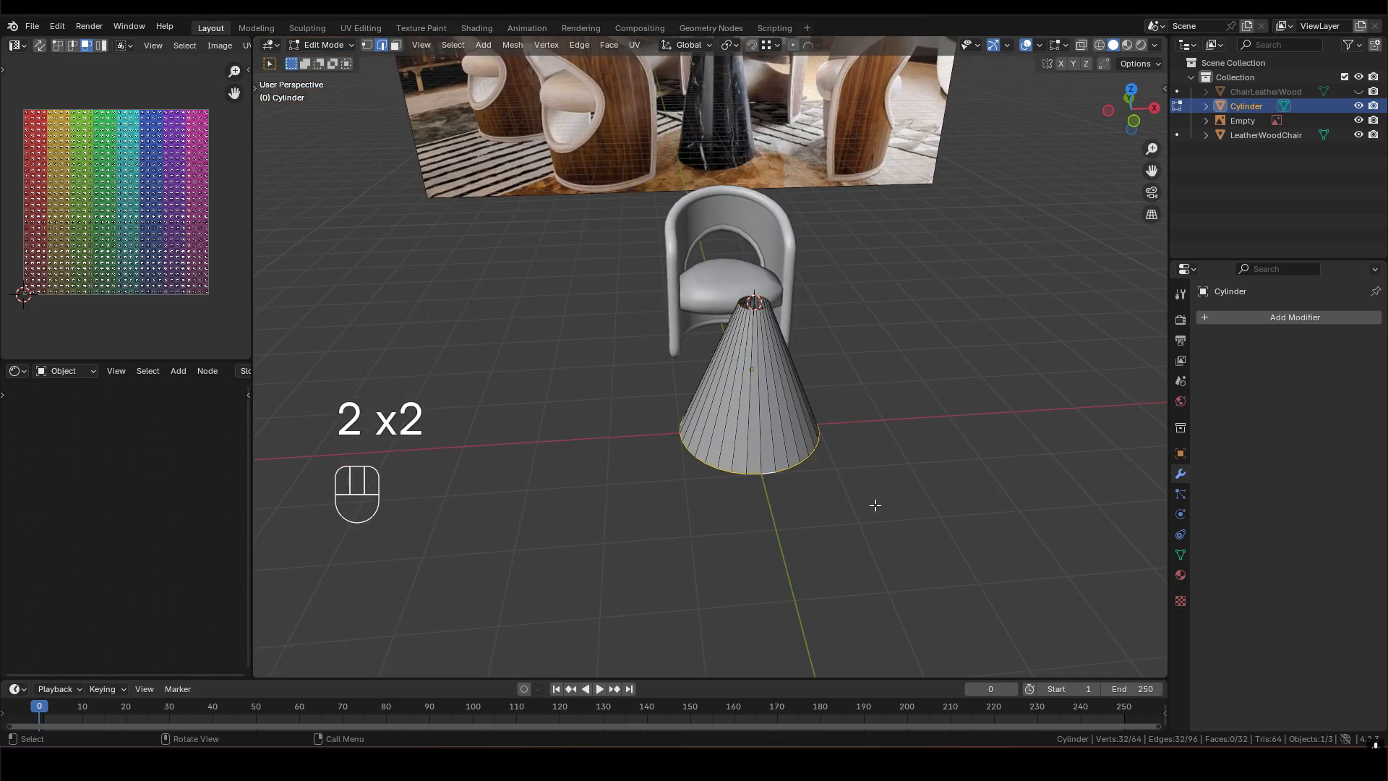
{"action": "key", "text": "s"}
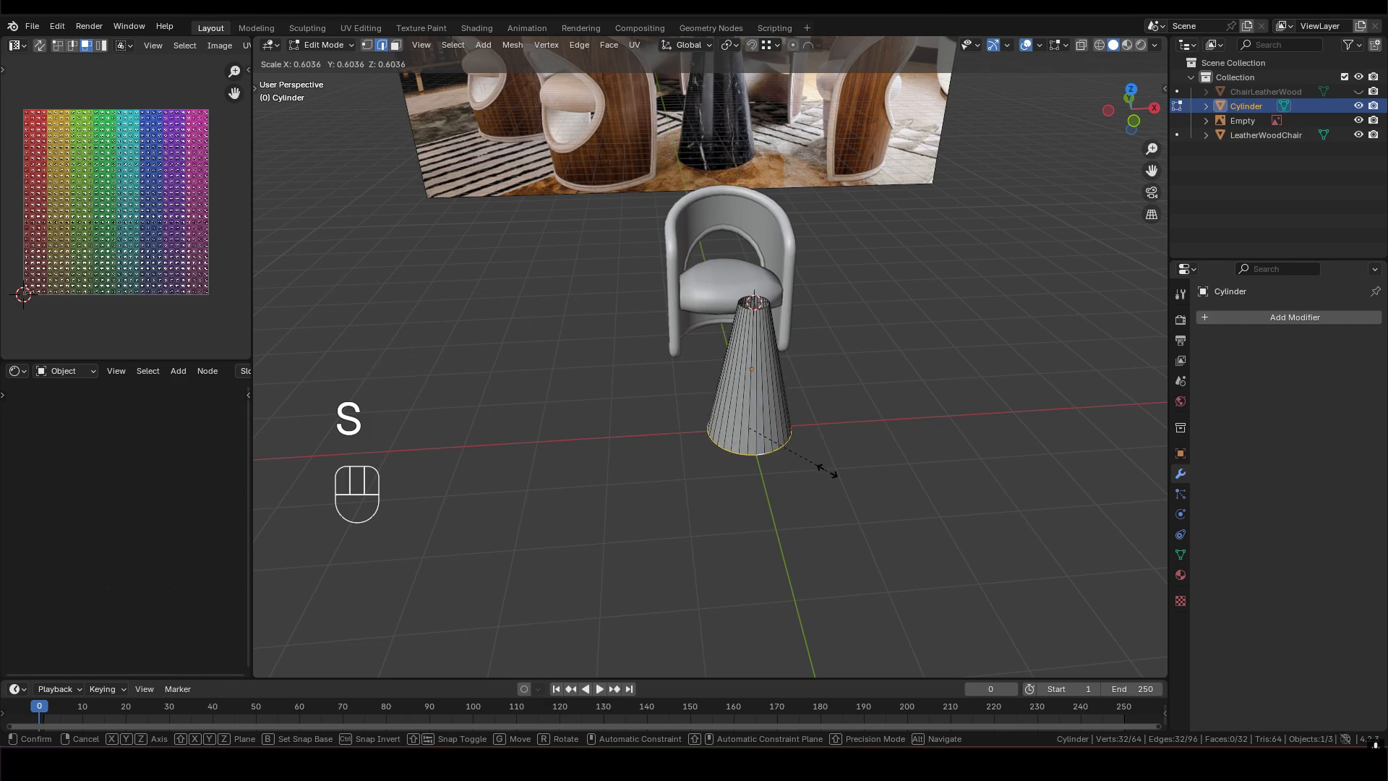
{"action": "key", "text": "KP_0"}
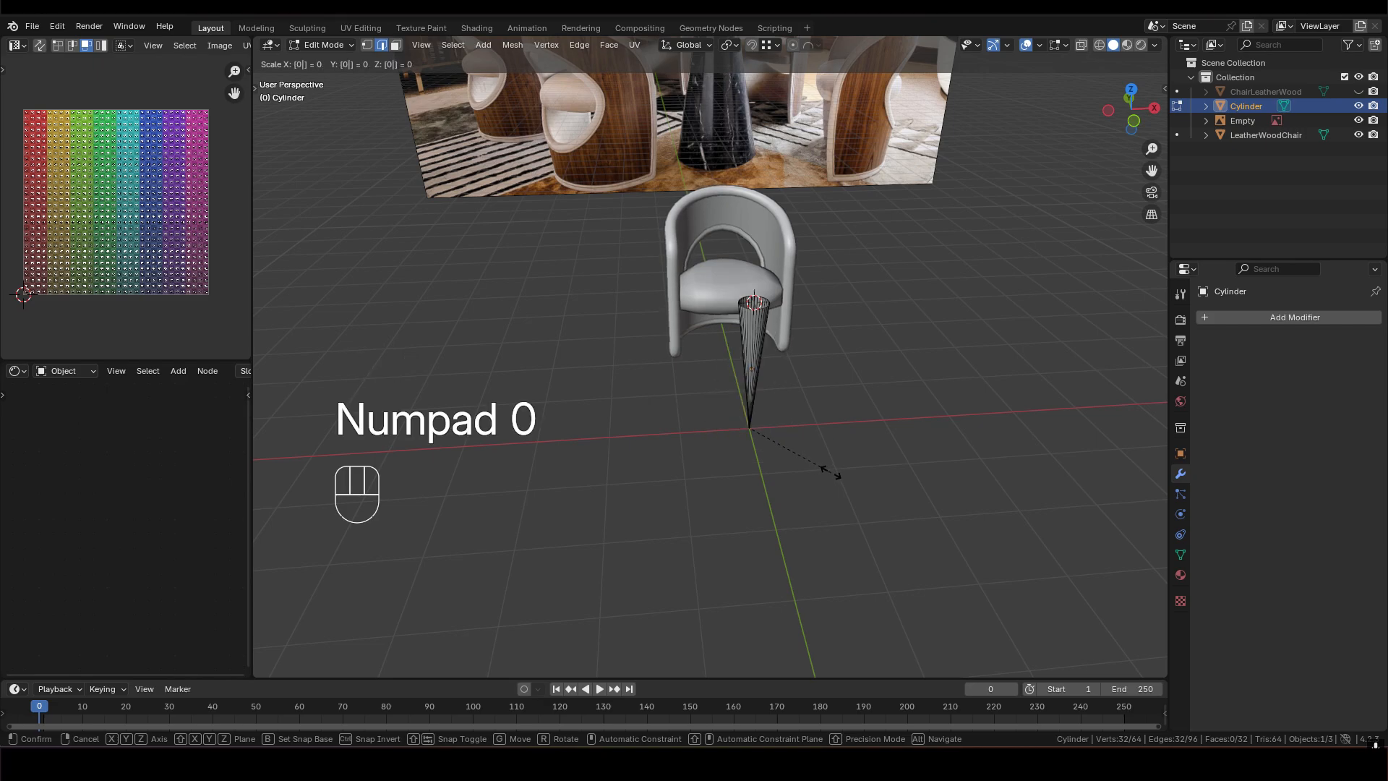
{"action": "key", "text": "KP_Decimal"}
{"action": "key", "text": "6"}
{"action": "left_click", "coordinate": [834, 474]}
{"action": "mouse_move", "coordinate": [775, 442]}
{"action": "middle_mouse_down", "text": "shift"}
{"action": "mouse_move", "coordinate": [764, 426]}
{"action": "mouse_move", "coordinate": [782, 444]}
{"action": "mouse_move", "coordinate": [775, 434]}
{"action": "middle_mouse_up", "text": "shift"}
{"action": "key", "text": "Tab"}
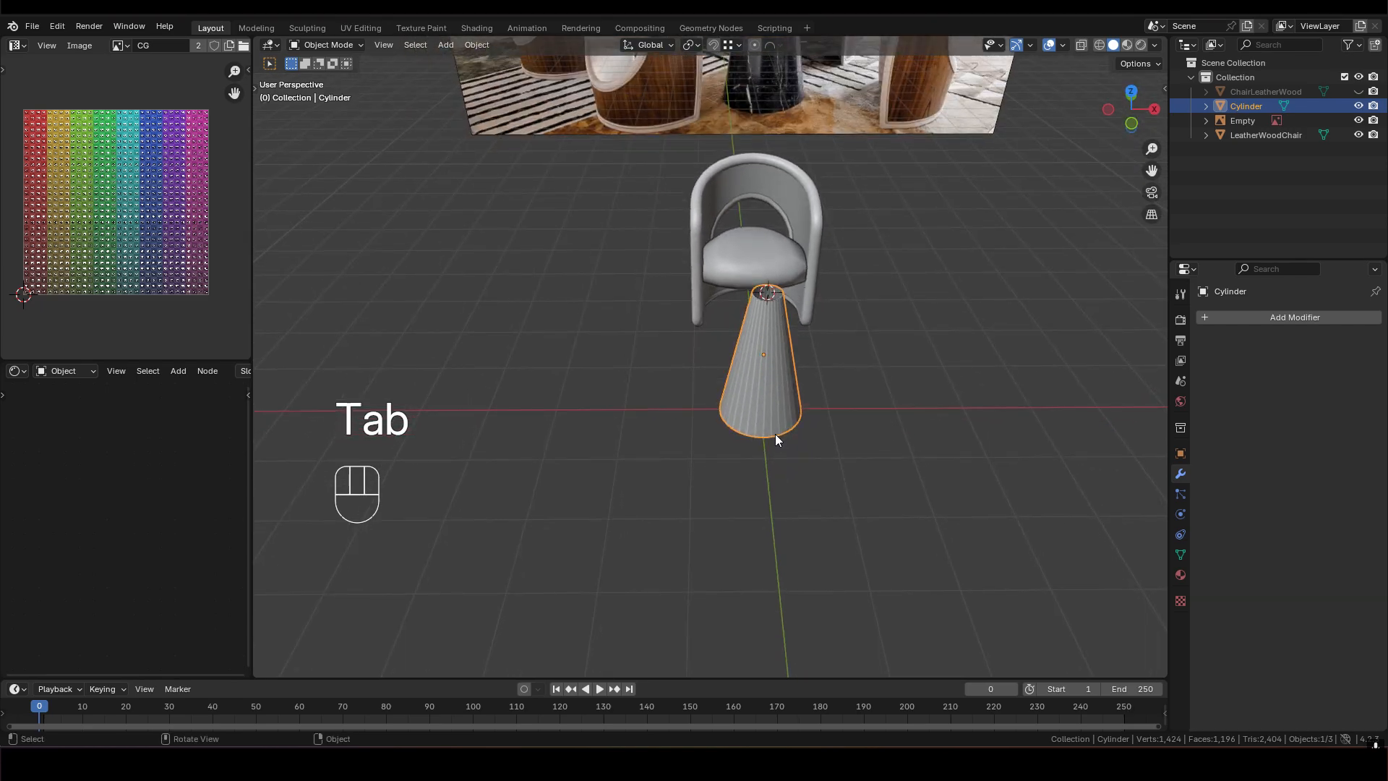
Move the tapered cylinder -2.5 m along the global X axis and apply all its transforms
{"action": "key", "text": "g"}
{"action": "key", "text": "x"}
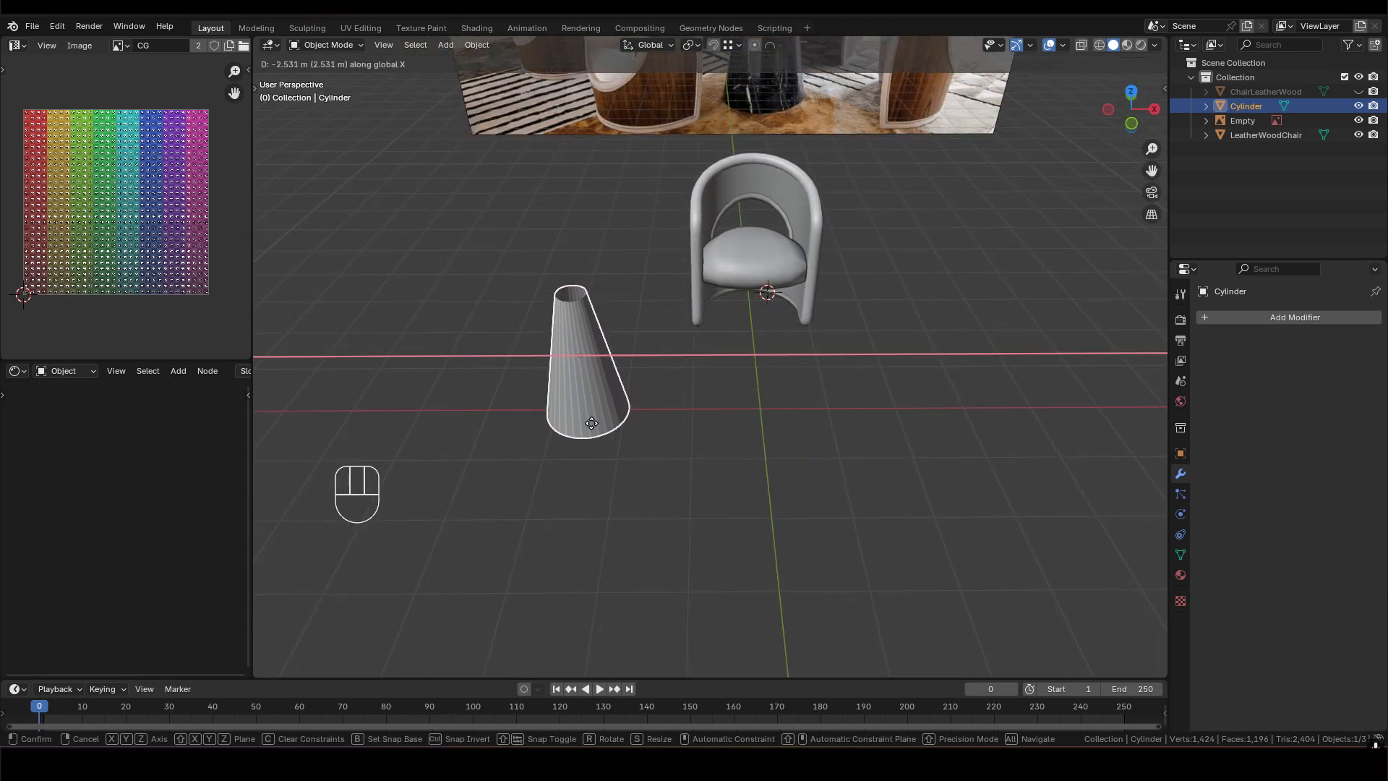
{"action": "type", "text": "2.5"}
{"action": "left_click", "coordinate": [613, 422]}
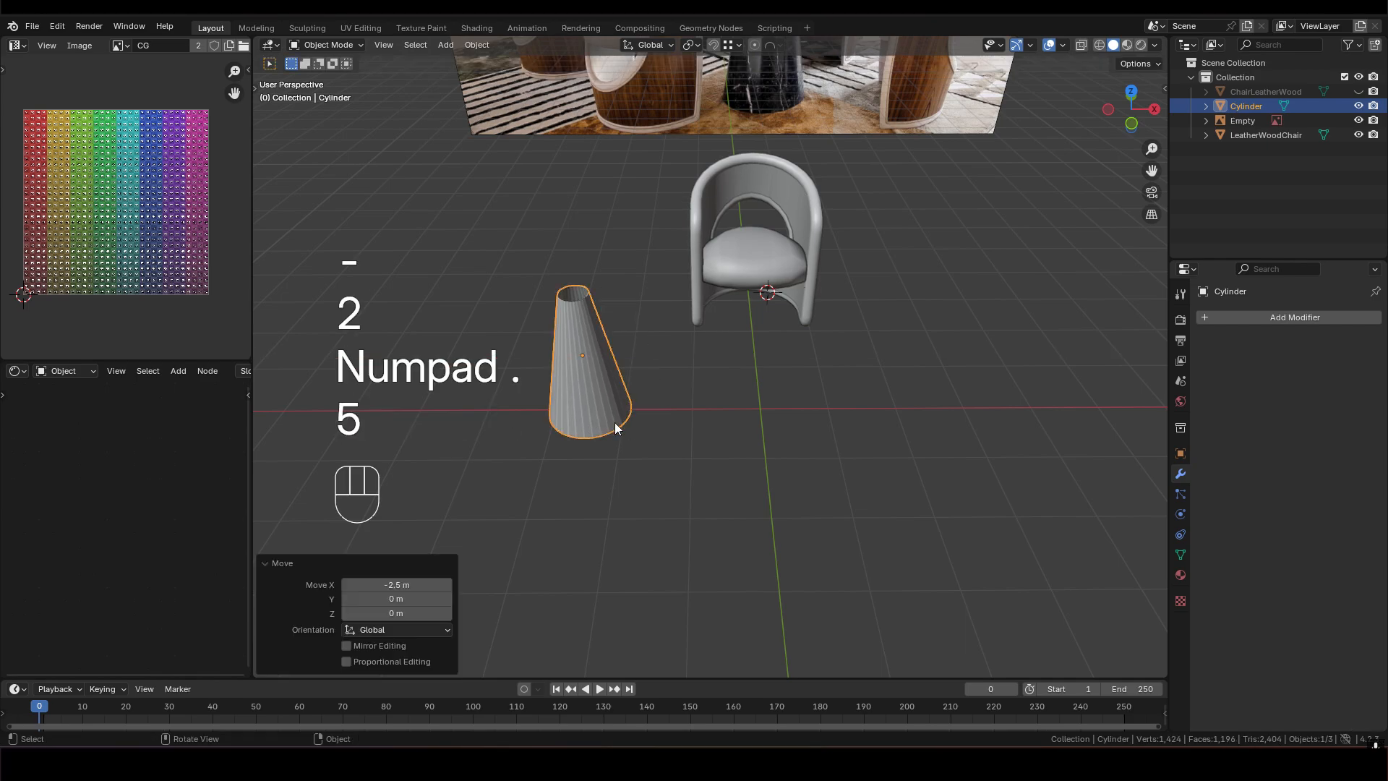
{"action": "key", "text": "shift"}
{"action": "middle_click_drag", "start_coordinate": [614, 422], "coordinate": [614, 380], "text": "shift"}
{"action": "key", "text": "ctrl+a"}
{"action": "left_click", "coordinate": [614, 380]}
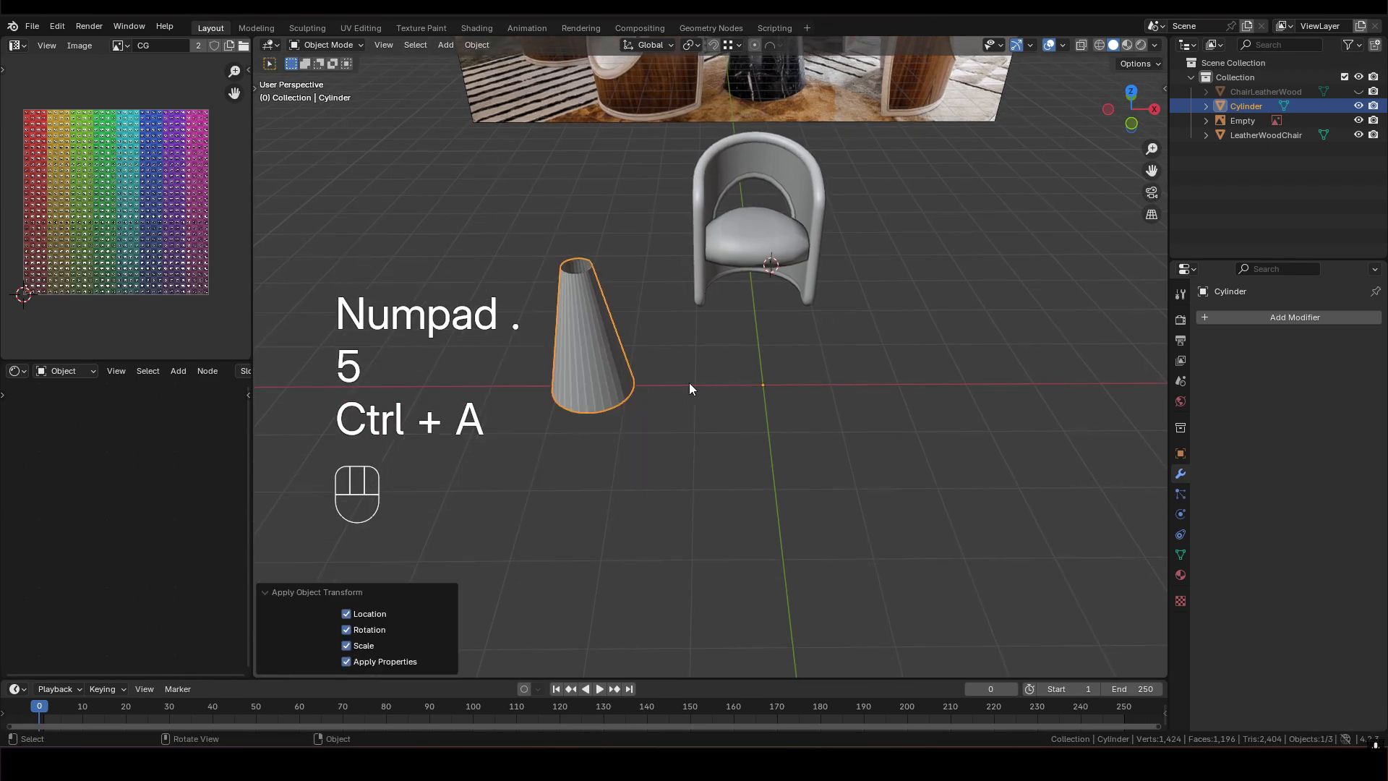
Mark one vertical side edge of the tapered cylinder as a seam
{"action": "key", "text": "Tab"}
{"action": "middle_click_drag", "start_coordinate": [591, 375], "coordinate": [508, 368]}
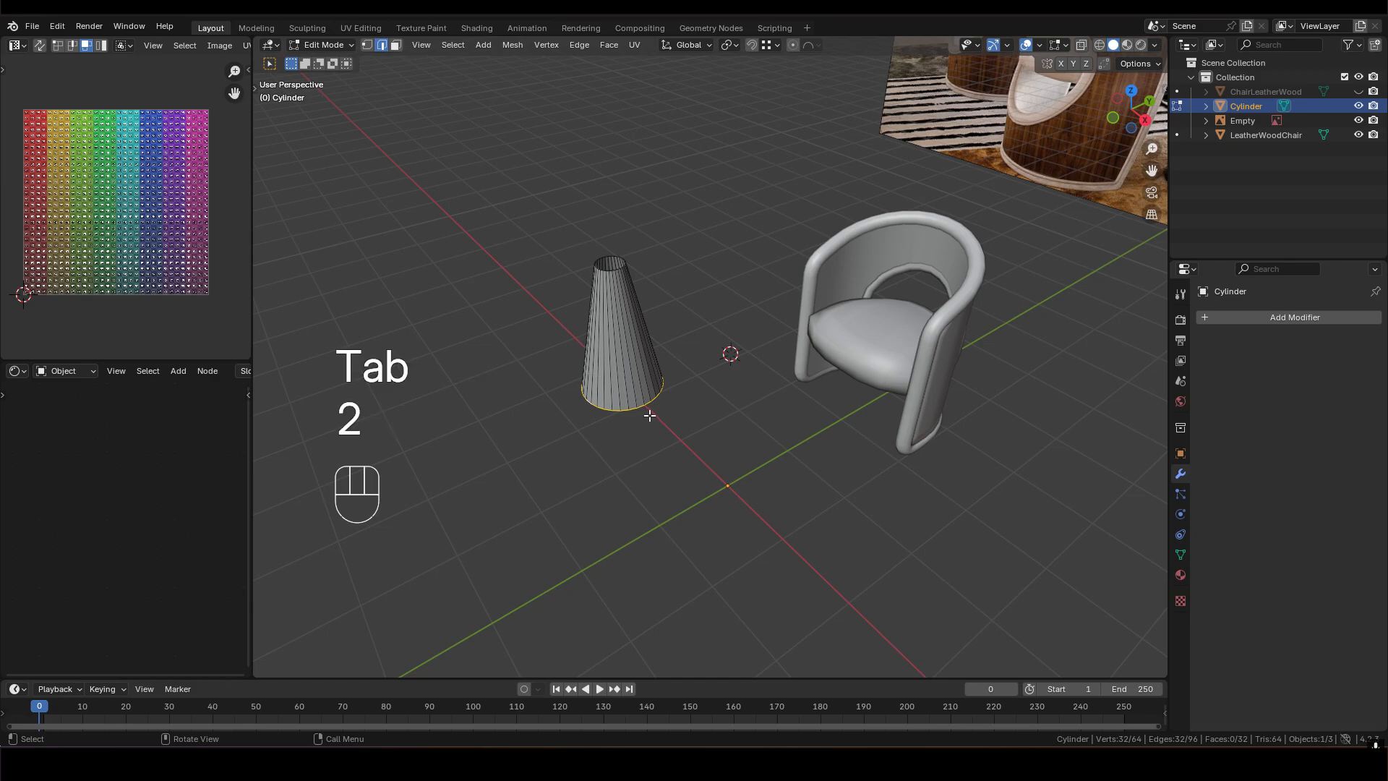
{"action": "right_click", "coordinate": [641, 386]}
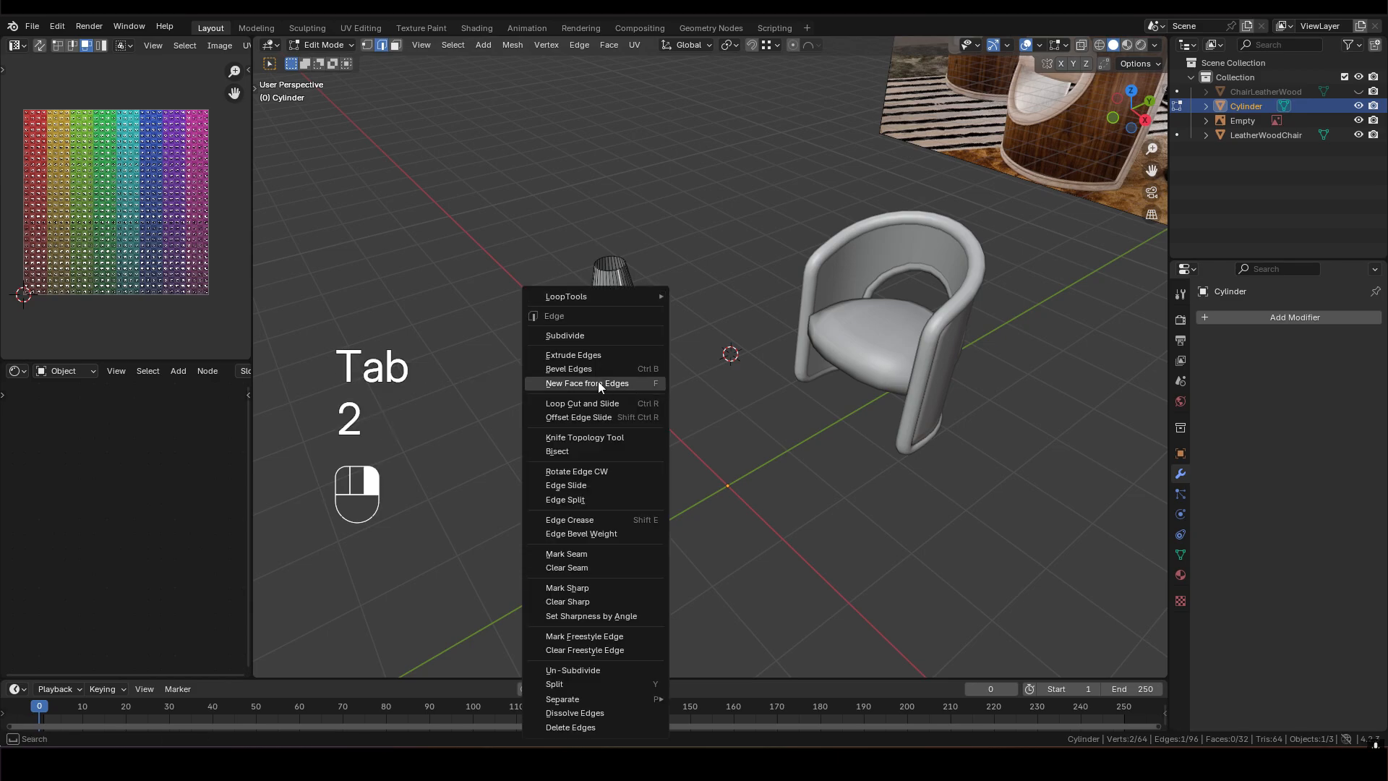
{"action": "right_click", "coordinate": [631, 389]}
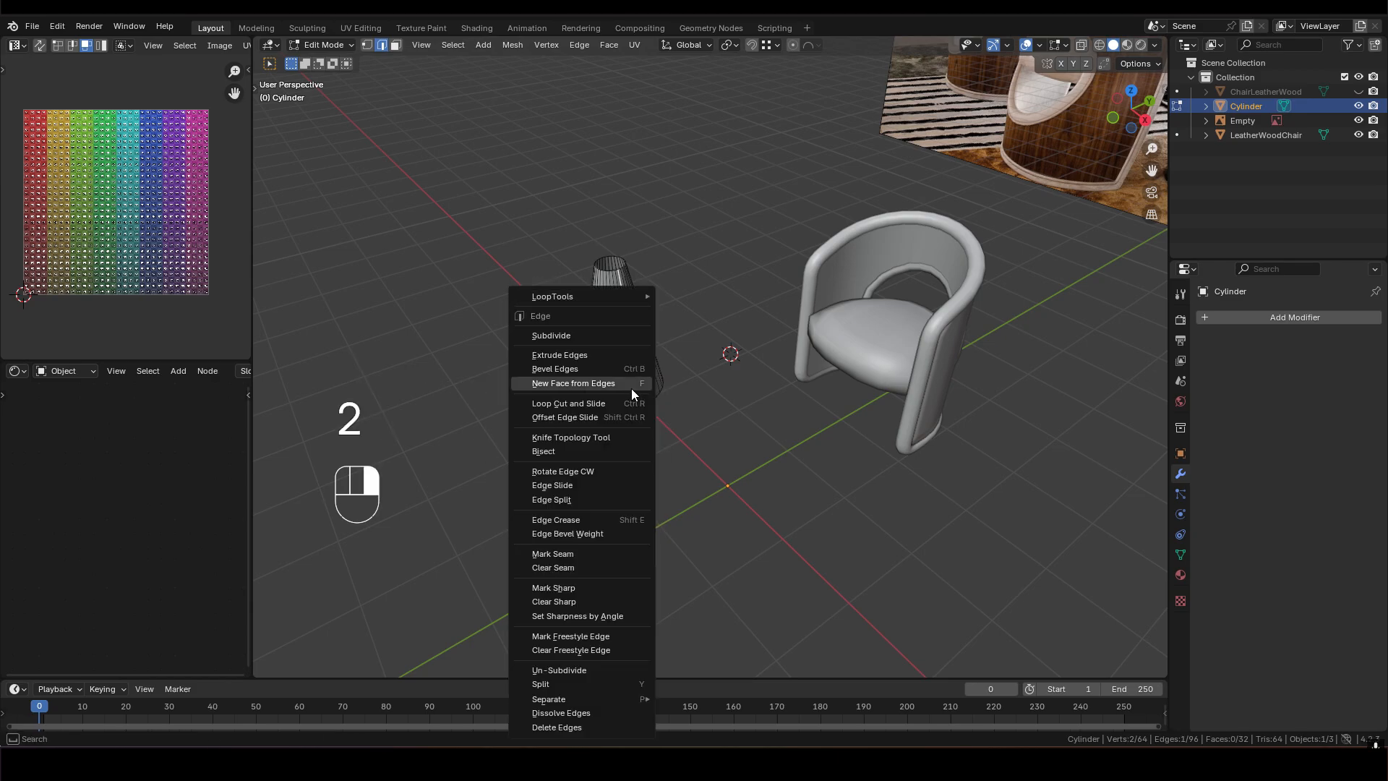
{"action": "left_click", "coordinate": [553, 555]}
Select the ring of vertical side edges, apply Checker Deselect, and dissolve every other edge while keeping the seam
{"action": "middle_click_drag", "start_coordinate": [603, 382], "coordinate": [741, 372]}
{"action": "scroll", "coordinate": [741, 372], "scroll_direction": "up", "scroll_amount": 3}
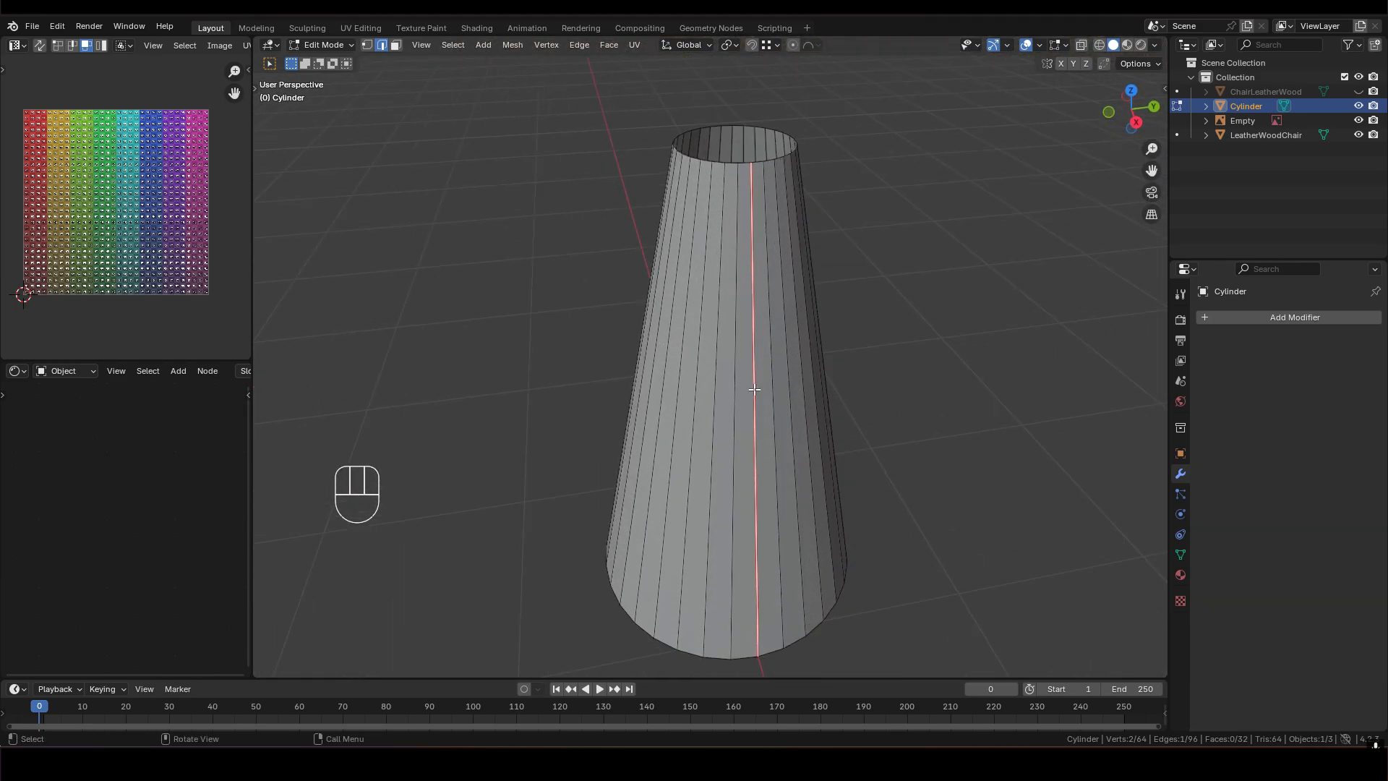
{"action": "left_click", "coordinate": [748, 377], "text": "ctrl+alt+shift"}
{"action": "scroll", "coordinate": [748, 377], "scroll_direction": "down", "scroll_amount": 3}
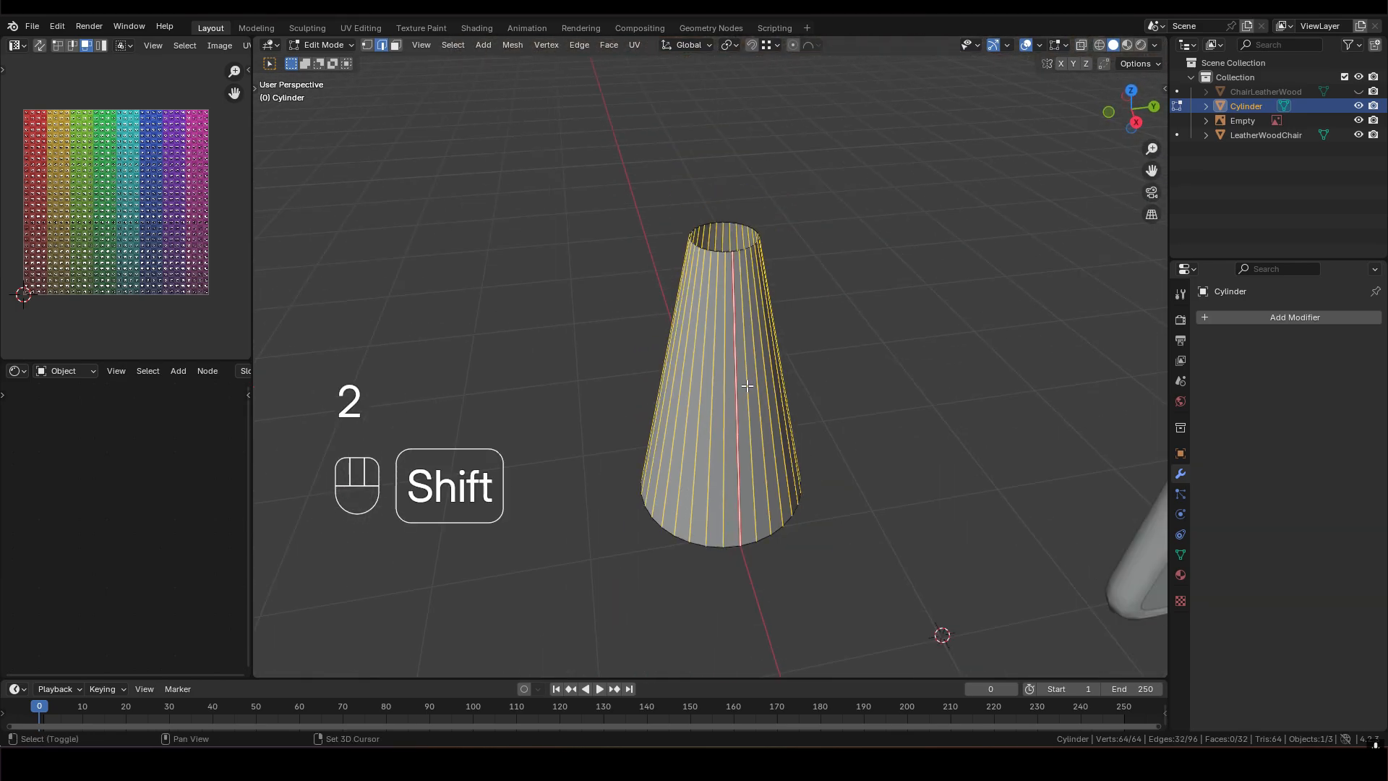
{"action": "middle_click_drag", "start_coordinate": [752, 423], "coordinate": [731, 349], "text": "shift"}
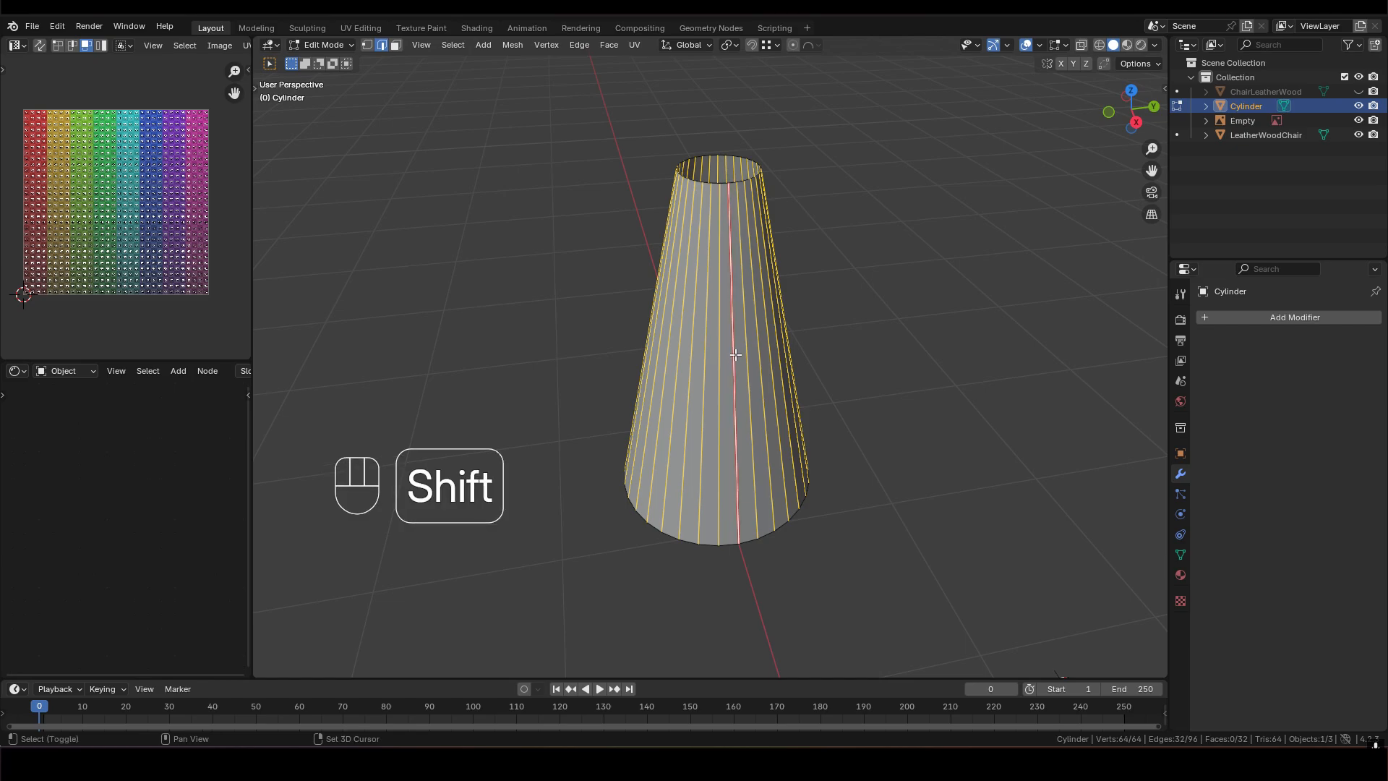
{"action": "left_click", "coordinate": [453, 44]}
{"action": "left_click", "coordinate": [504, 189]}
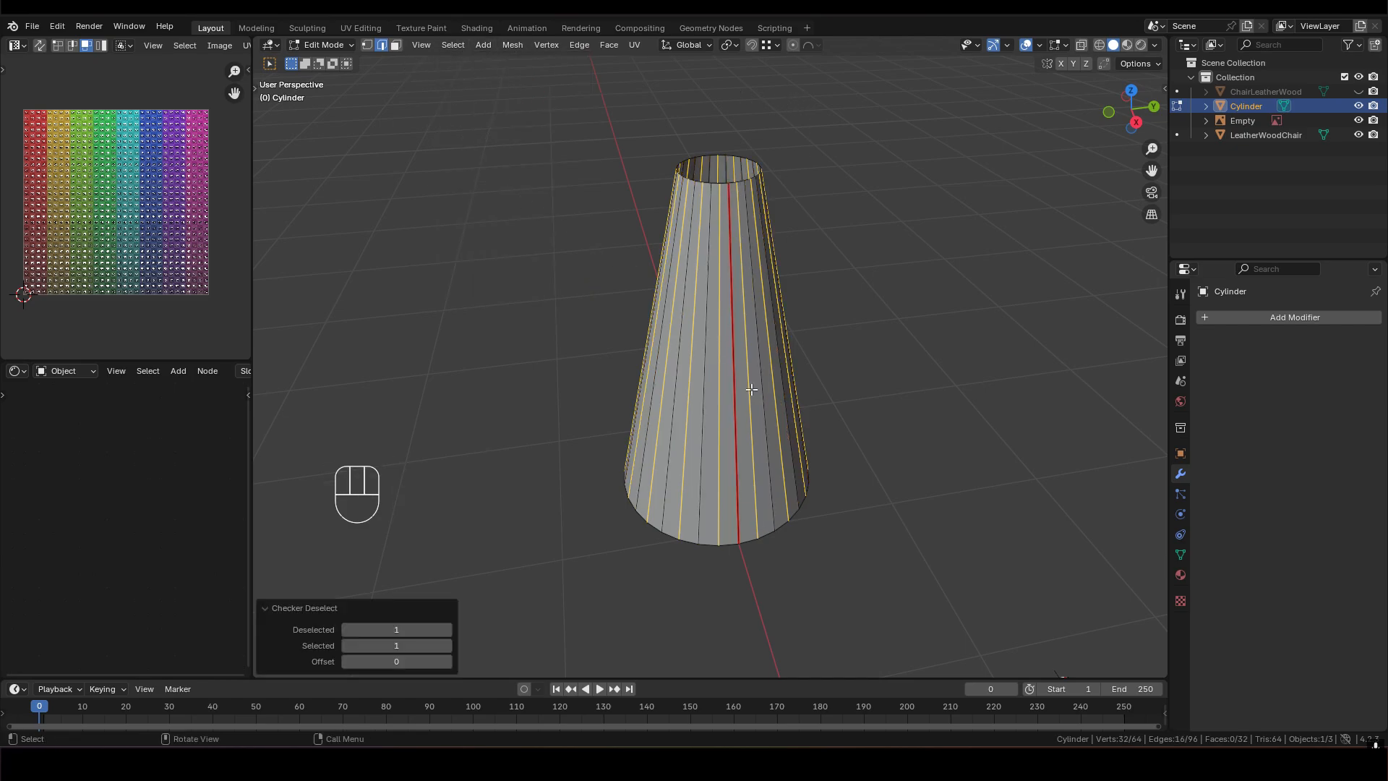
{"action": "key", "text": "ctrl+x"}
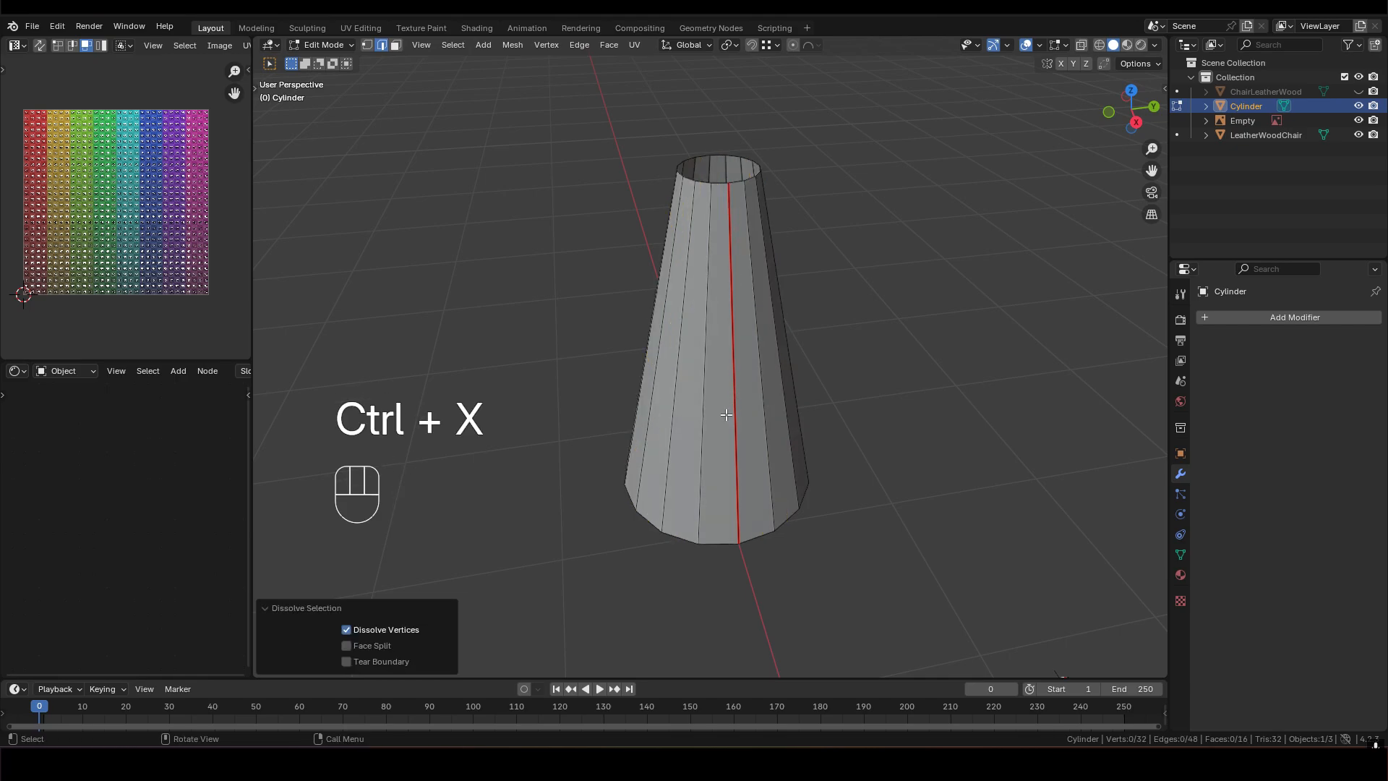
Return to Object Mode, mirror the tapered cylinder across X with a Mirror modifier, and apply the modifier
{"action": "scroll", "coordinate": [738, 391], "scroll_direction": "down", "scroll_amount": 3}
{"action": "middle_click_drag", "start_coordinate": [795, 404], "coordinate": [889, 438]}
{"action": "key", "text": "Tab"}
{"action": "scroll", "coordinate": [736, 444], "scroll_direction": "down", "scroll_amount": 2}
{"action": "middle_click_drag", "start_coordinate": [736, 444], "coordinate": [594, 400], "text": "shift"}
{"action": "scroll", "coordinate": [658, 401], "scroll_direction": "up", "scroll_amount": 2}
{"action": "scroll", "coordinate": [614, 404], "scroll_direction": "down", "scroll_amount": 2}
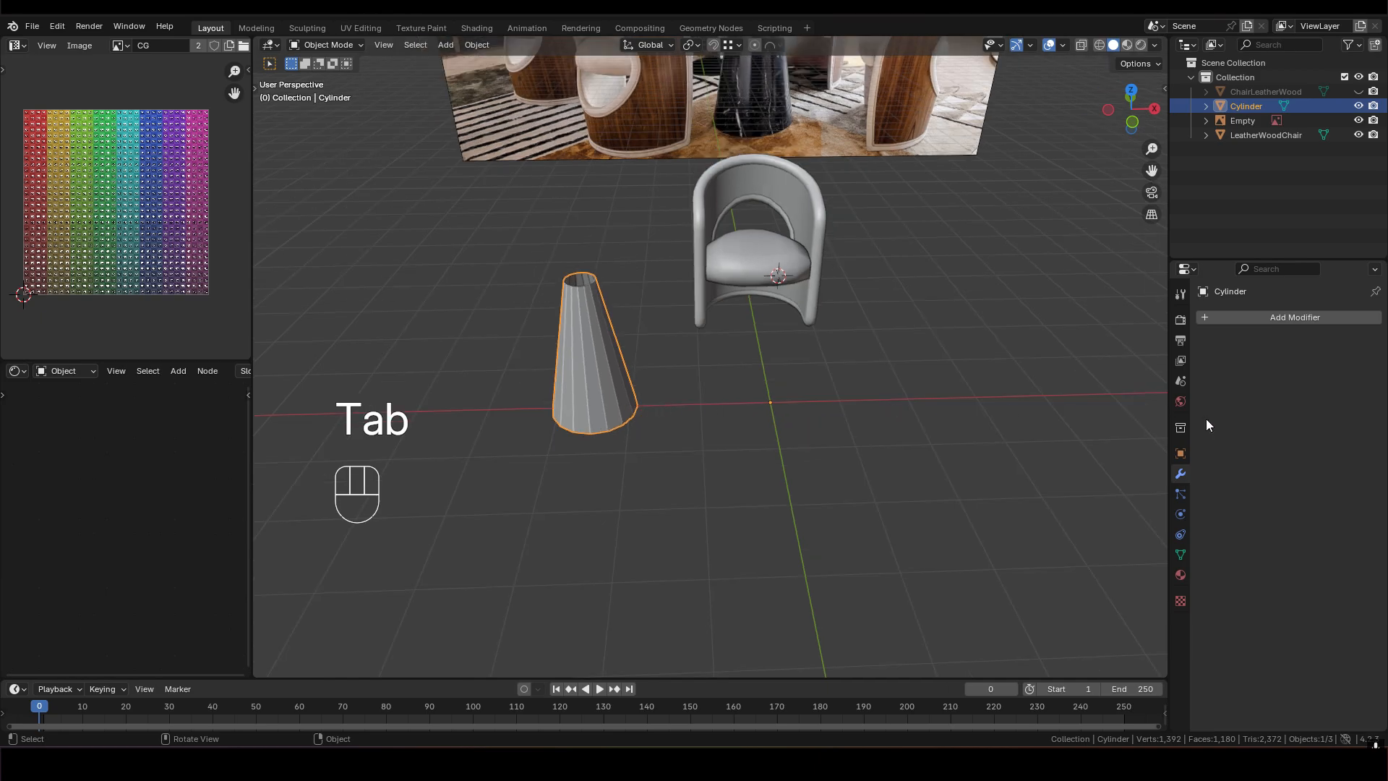
{"action": "left_click", "coordinate": [1303, 318]}
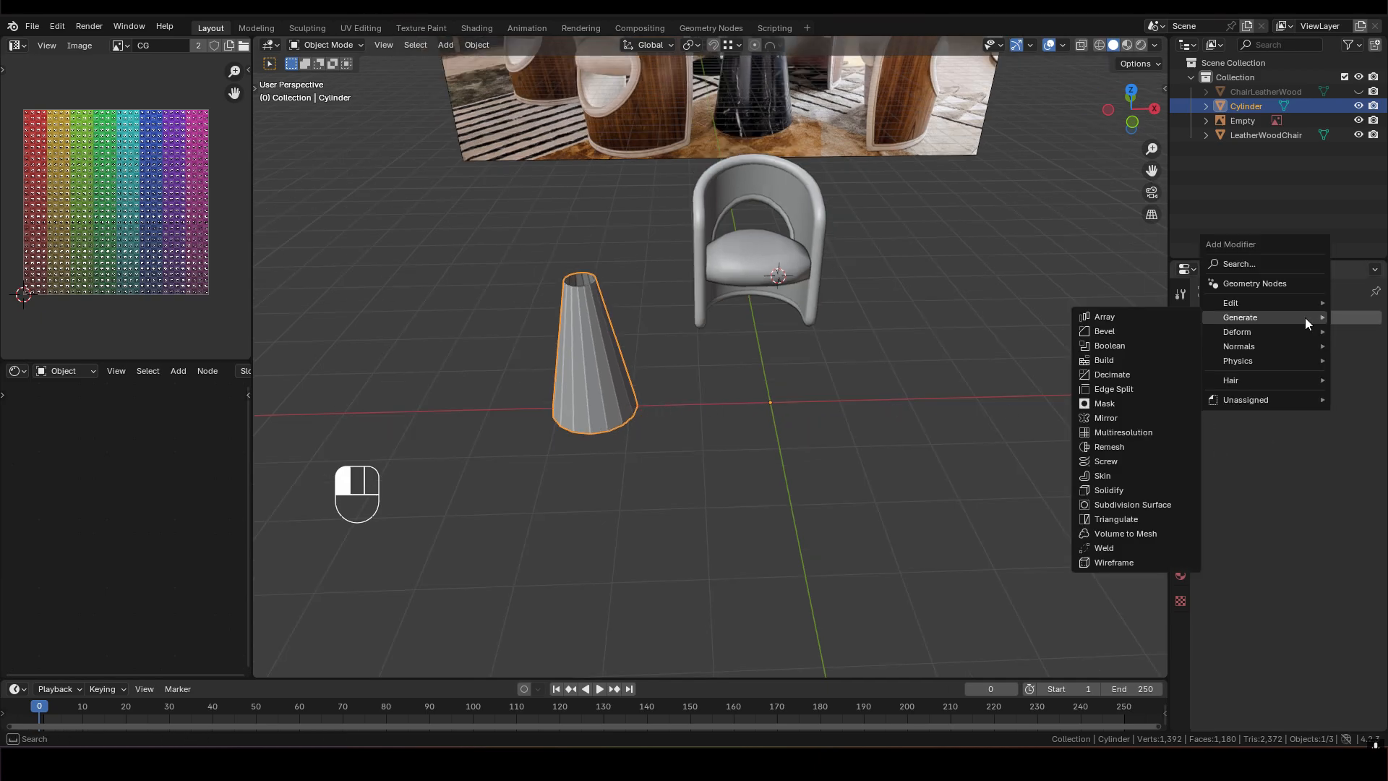
{"action": "left_click", "coordinate": [1122, 418]}
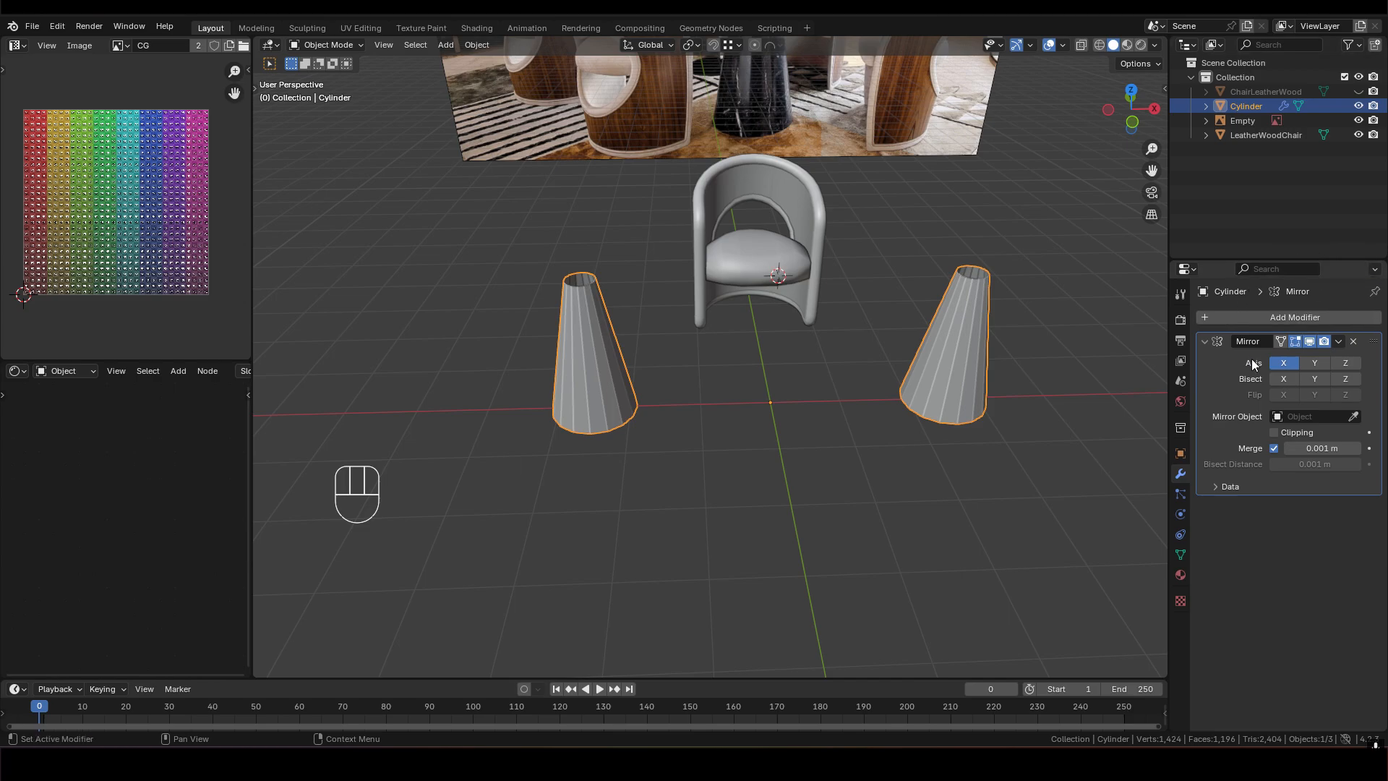
{"action": "middle_click_drag", "start_coordinate": [930, 433], "coordinate": [894, 423], "text": "shift"}
{"action": "middle_click_drag", "start_coordinate": [931, 362], "coordinate": [990, 329]}
{"action": "key", "text": "ctrl+a"}
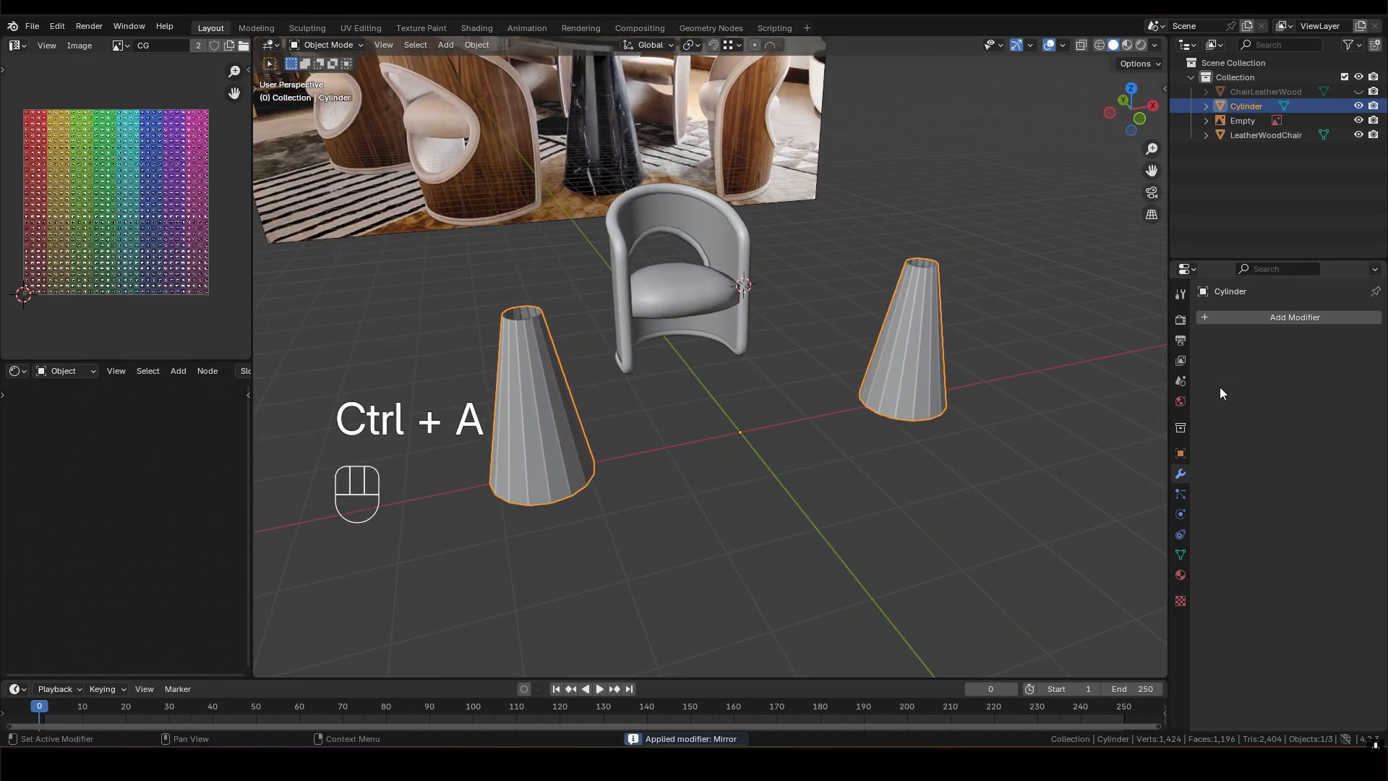
Select the upper edge loops of both tapered bases, snap the 3D cursor to the selection, and return to Object Mode
{"action": "middle_click_drag", "start_coordinate": [1113, 412], "coordinate": [1024, 427]}
{"action": "key", "text": "Tab"}
{"action": "middle_click_drag", "start_coordinate": [830, 452], "coordinate": [786, 407]}
{"action": "key", "text": "2"}
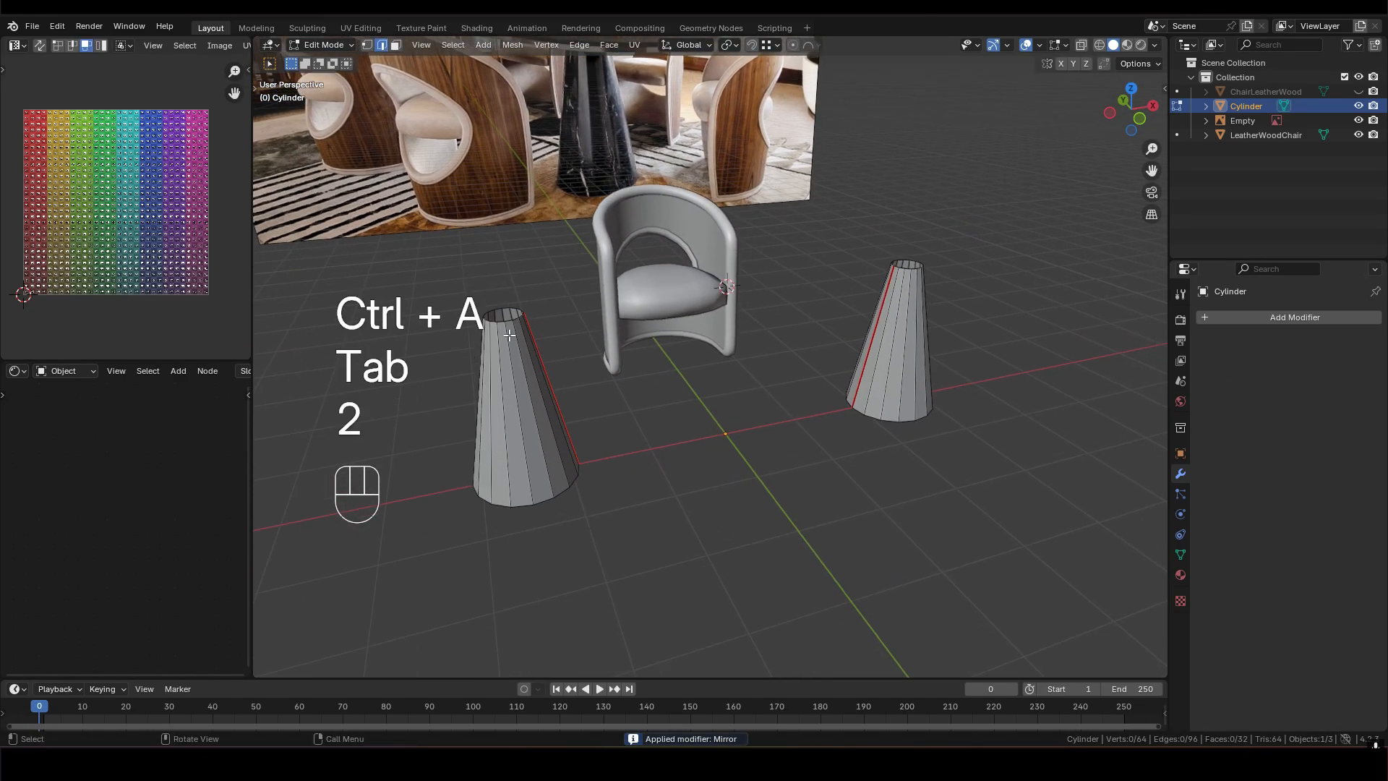
{"action": "key", "text": "shift+alt"}
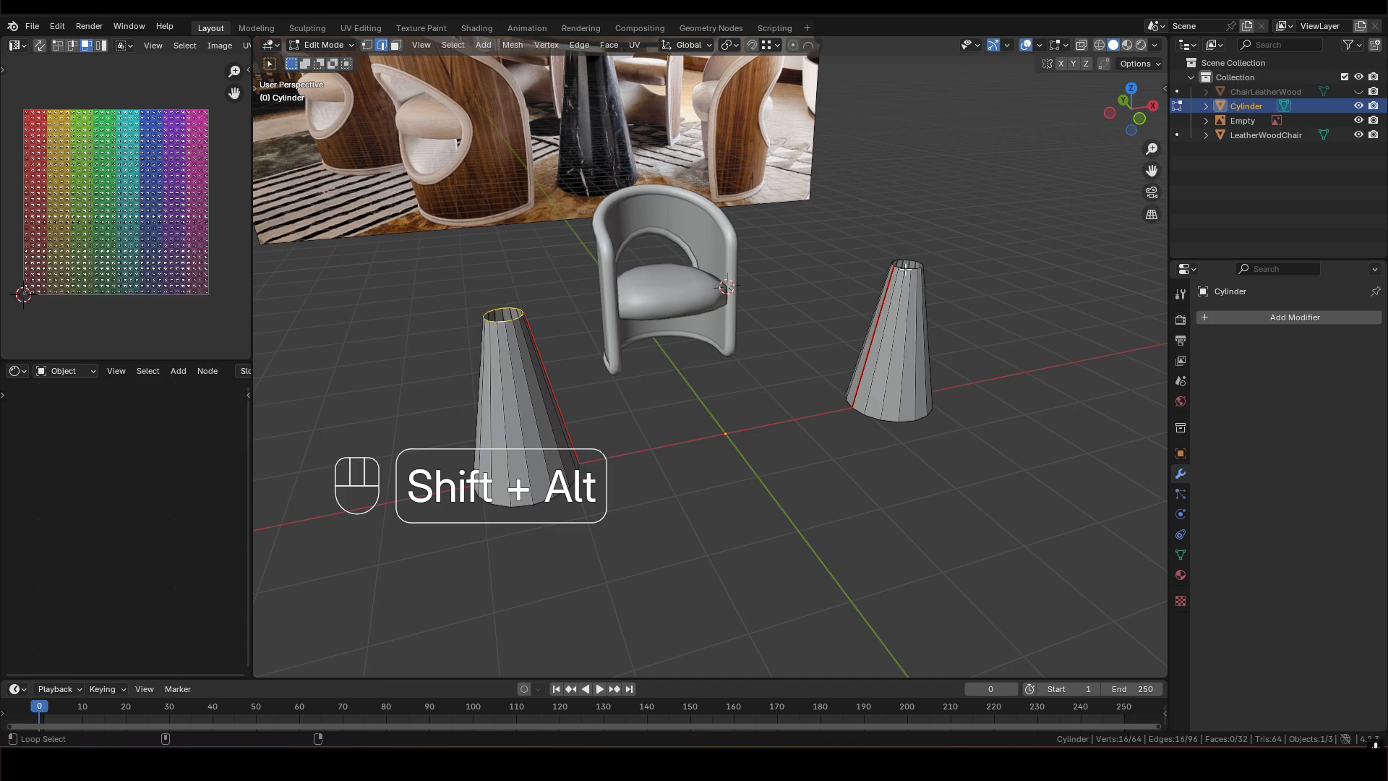
{"action": "key", "text": "shift+s"}
{"action": "left_click", "coordinate": [786, 352]}
{"action": "middle_click_drag", "start_coordinate": [787, 354], "coordinate": [811, 326], "text": "shift"}
{"action": "middle_click_drag", "start_coordinate": [811, 326], "coordinate": [766, 347]}
{"action": "key", "text": "Tab"}
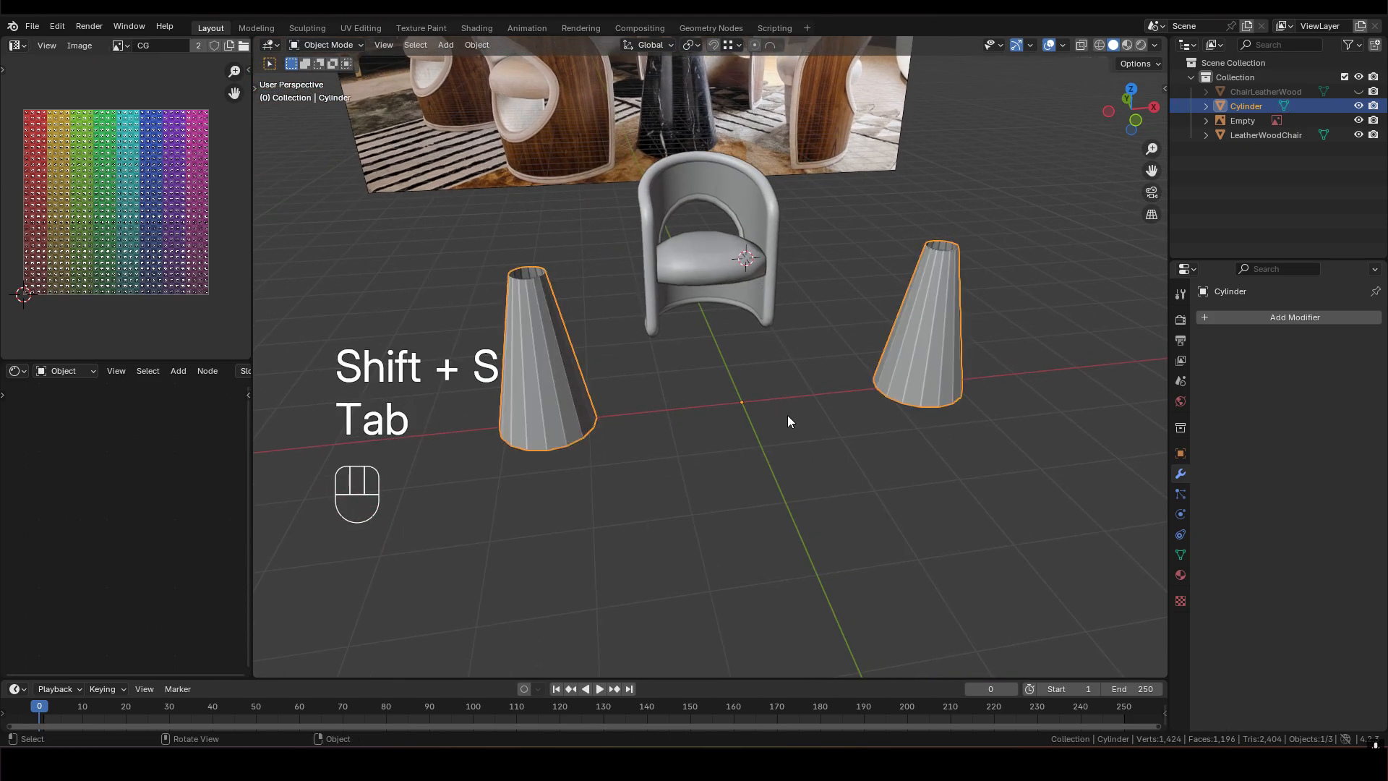
Add a mesh plane at the 3D cursor and scale it uniformly by about 1.95
{"action": "left_click", "coordinate": [761, 370]}
{"action": "key", "text": "shift+a"}
{"action": "mouse_move", "coordinate": [803, 373]}
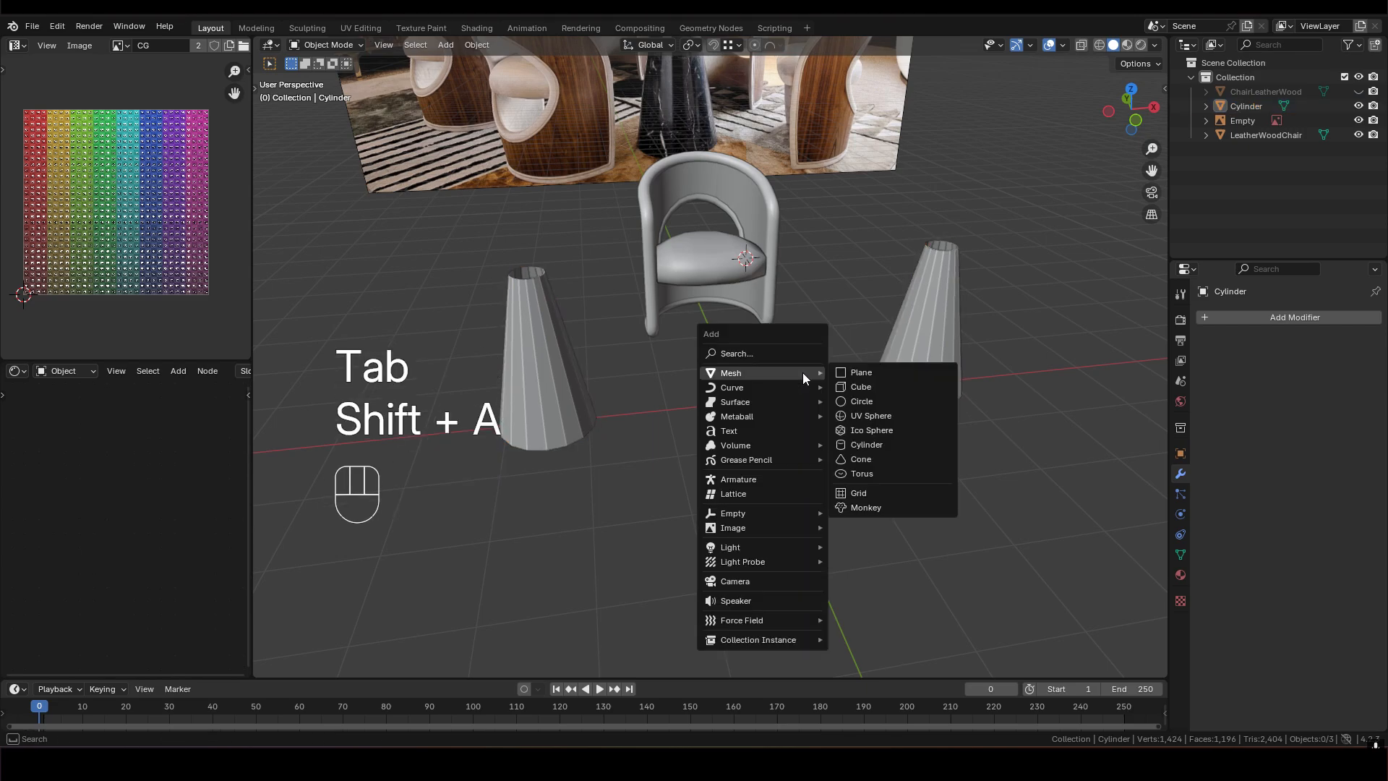
{"action": "left_click", "coordinate": [889, 372]}
{"action": "key", "text": "s"}
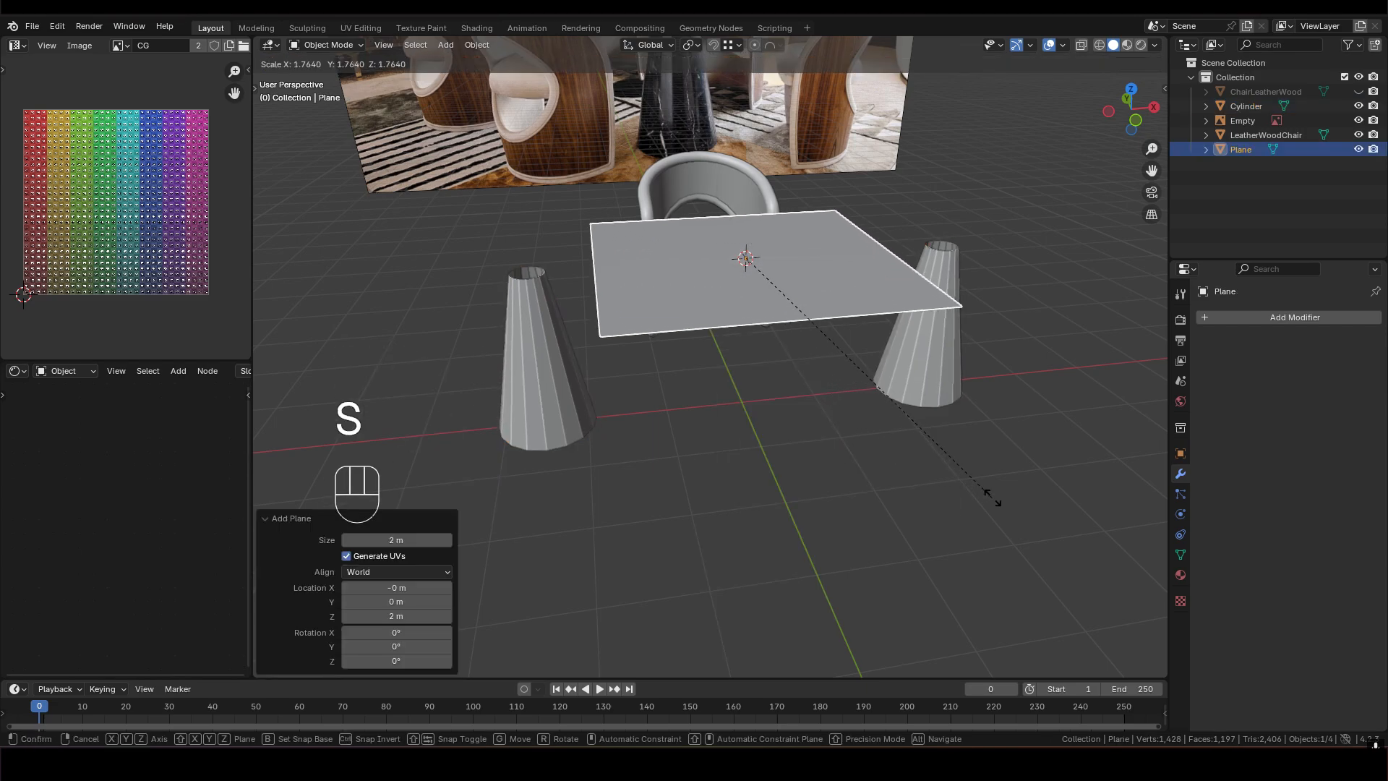
{"action": "left_click", "coordinate": [1019, 513]}
{"action": "middle_click_drag", "start_coordinate": [1024, 516], "coordinate": [938, 434], "text": "shift"}
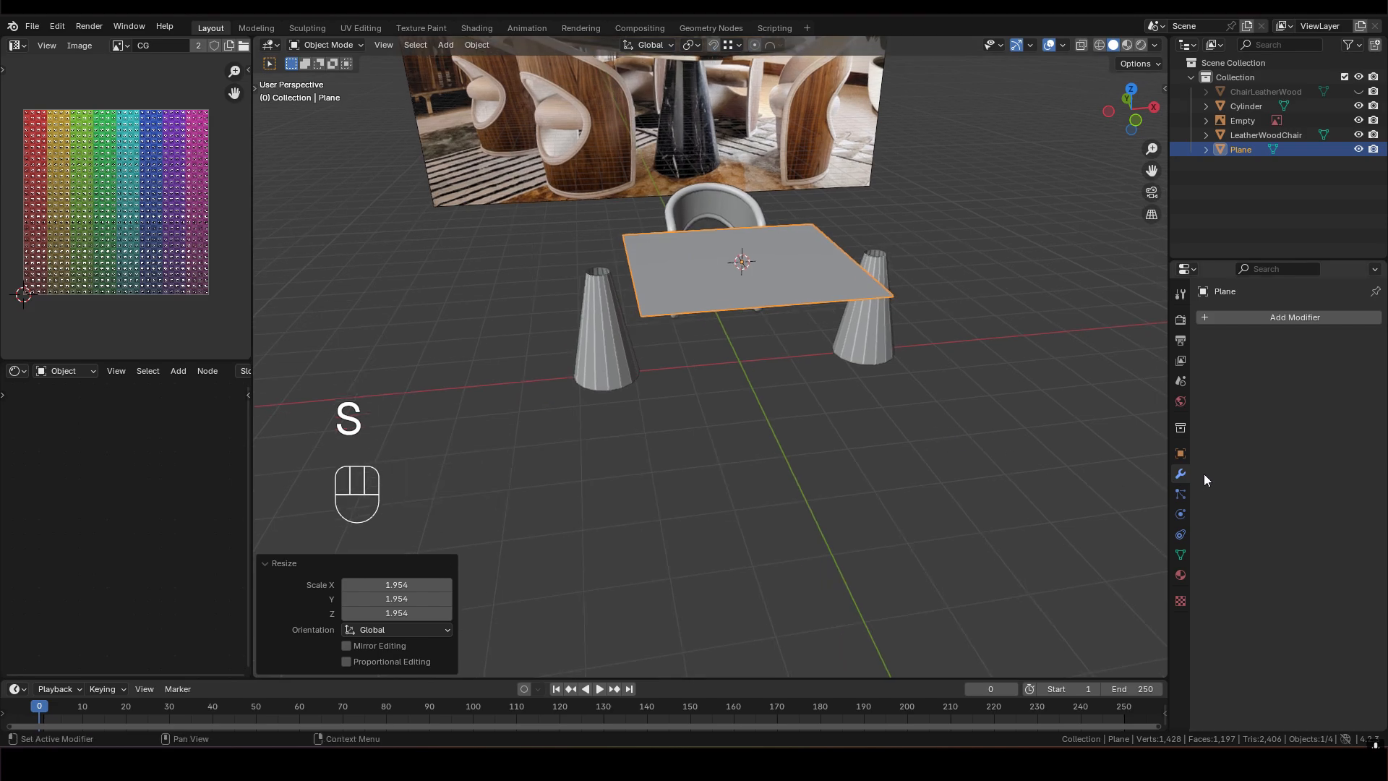
Add a Subdivision Surface modifier to the tabletop plane
{"action": "left_click", "coordinate": [1273, 317]}
{"action": "mouse_move", "coordinate": [1274, 313]}
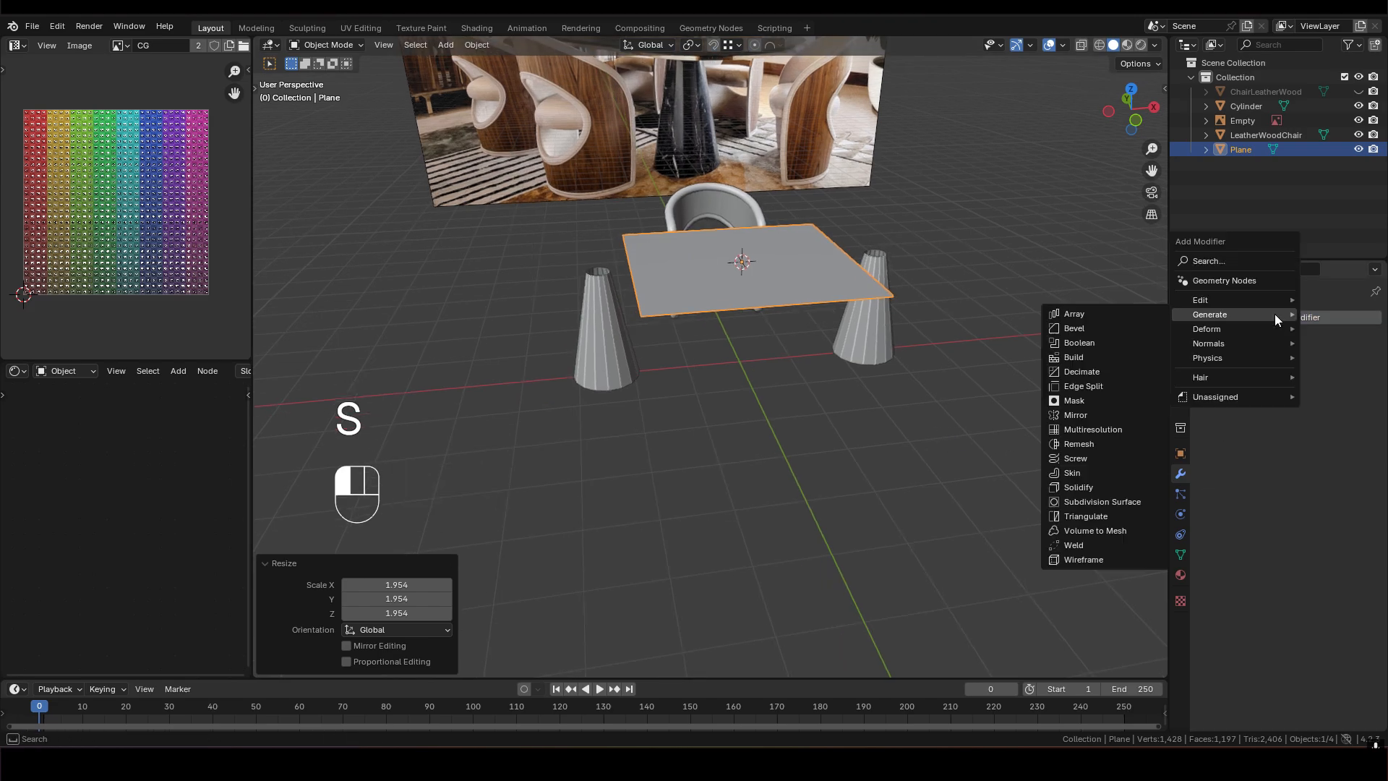
{"action": "left_click", "coordinate": [1115, 502]}
{"action": "middle_click_drag", "start_coordinate": [1063, 495], "coordinate": [830, 356], "text": "shift"}
{"action": "scroll", "coordinate": [824, 357], "scroll_direction": "up", "scroll_amount": 2}
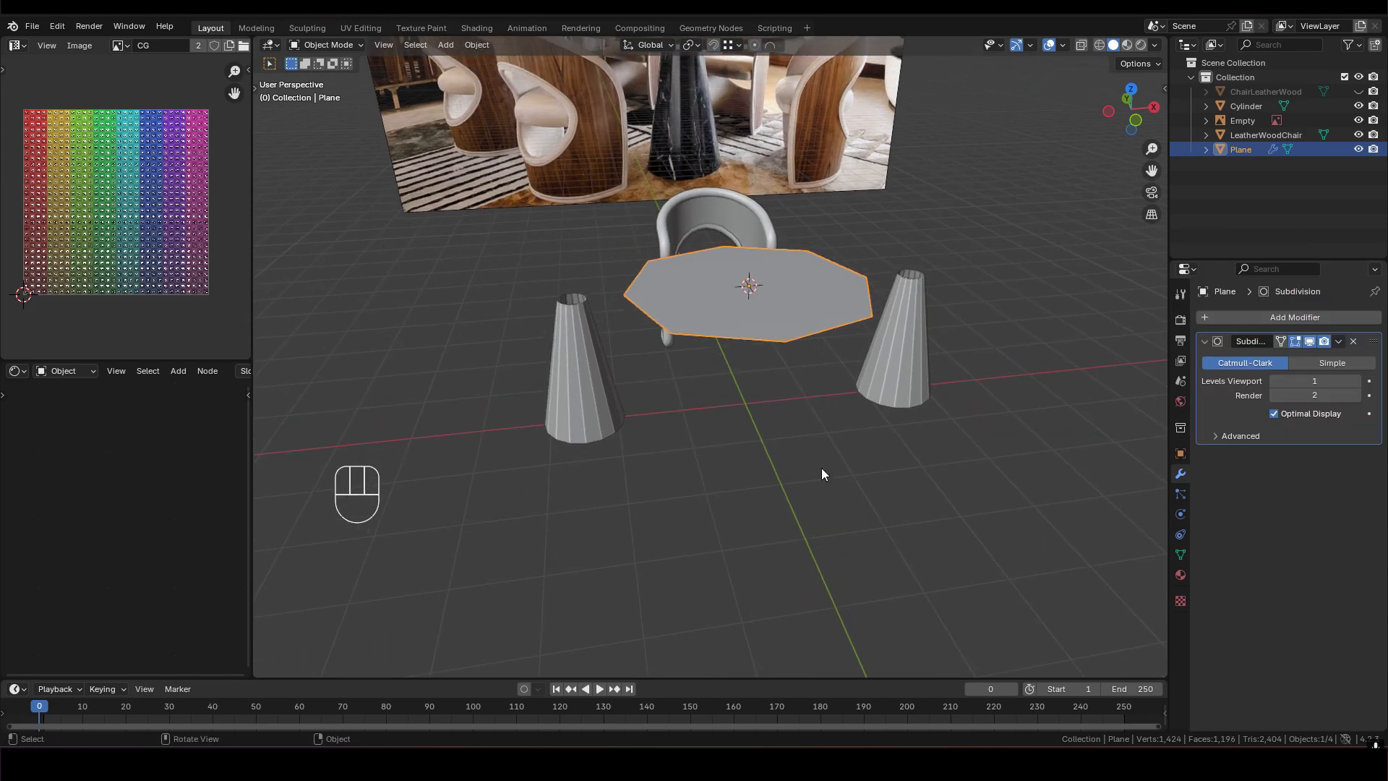
Scale the tabletop plane by 2 along the global X axis
{"action": "key", "text": "s"}
{"action": "key", "text": "x"}
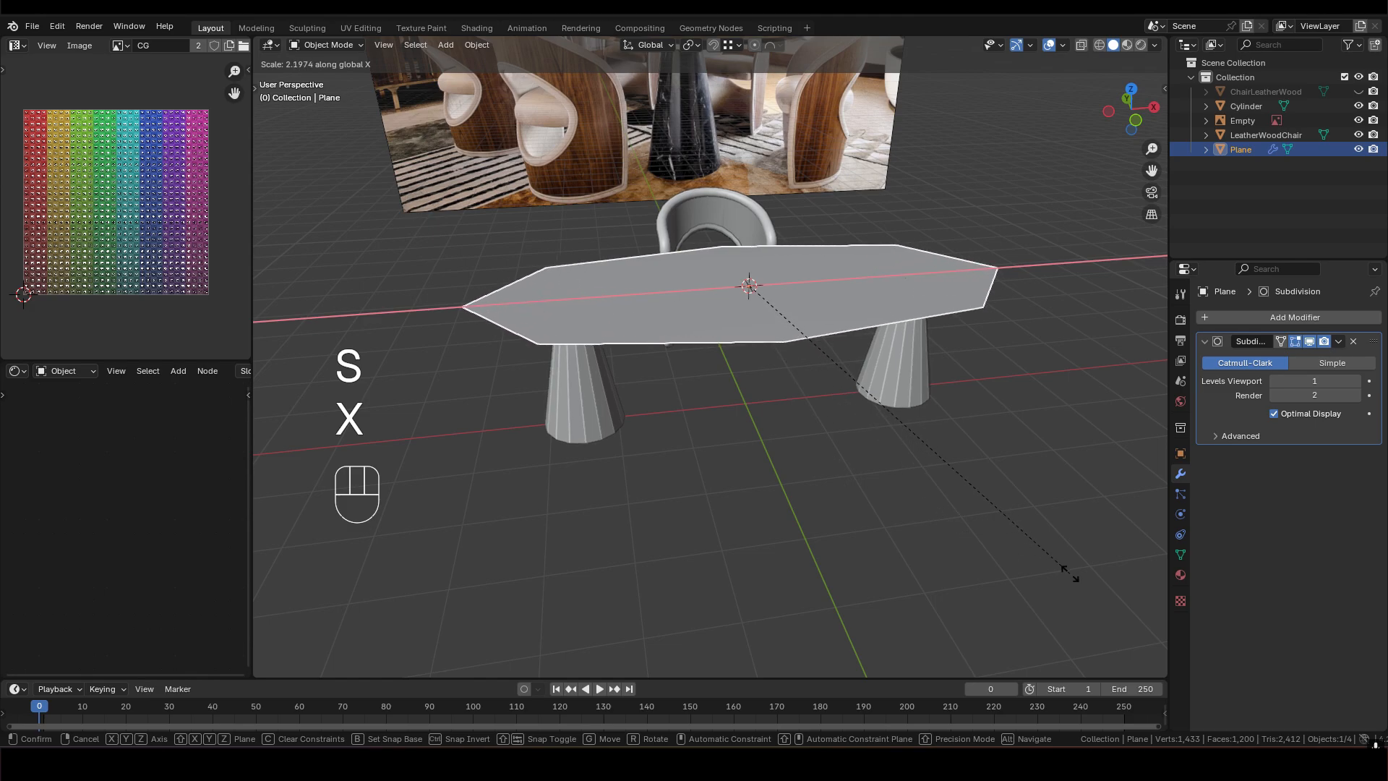
{"action": "type", "text": "2"}
{"action": "left_click", "coordinate": [1071, 574]}
{"action": "middle_click_drag", "start_coordinate": [874, 486], "coordinate": [779, 277]}
{"action": "scroll", "coordinate": [812, 306], "scroll_direction": "up", "scroll_amount": 2}
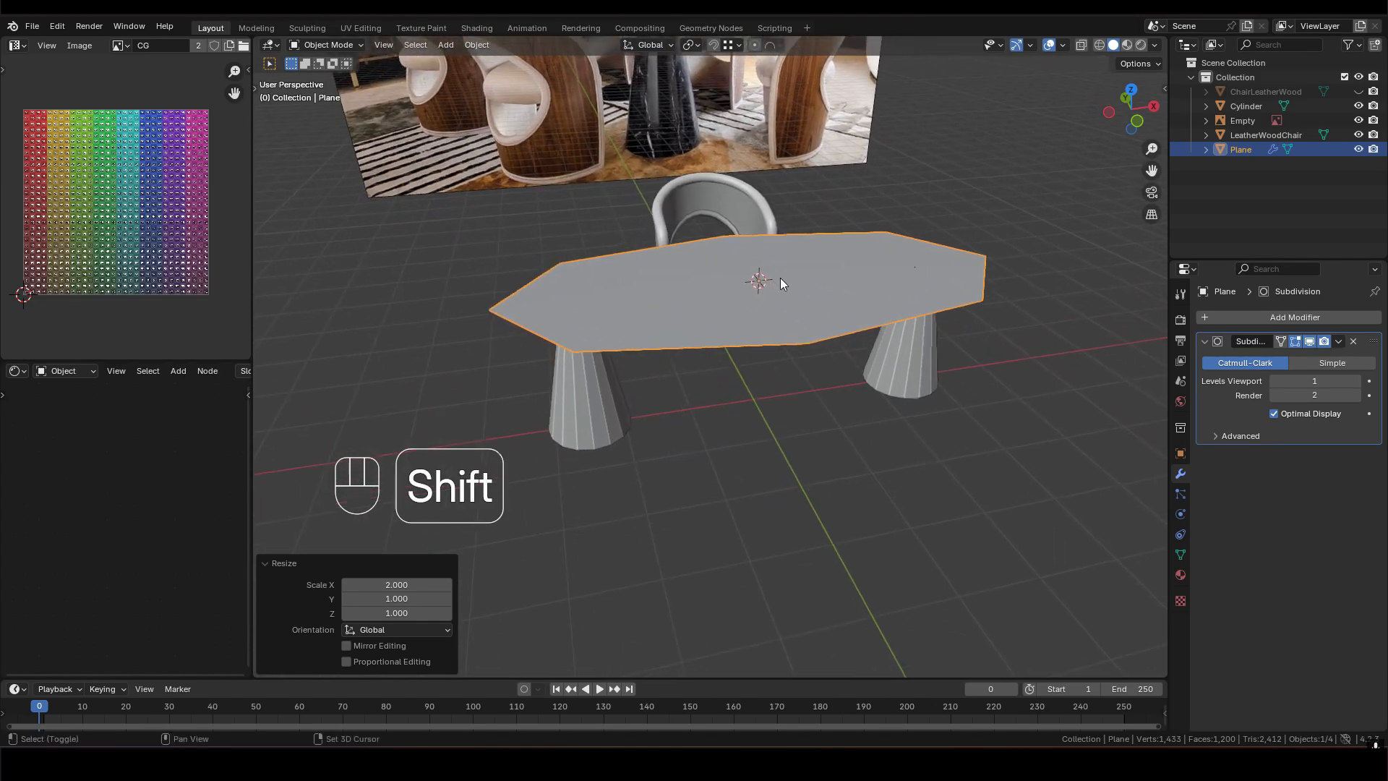
Set the tabletop's viewport subdivision levels to 4 and enlarge it uniformly by about 1.1
{"action": "left_click", "coordinate": [1356, 381]}
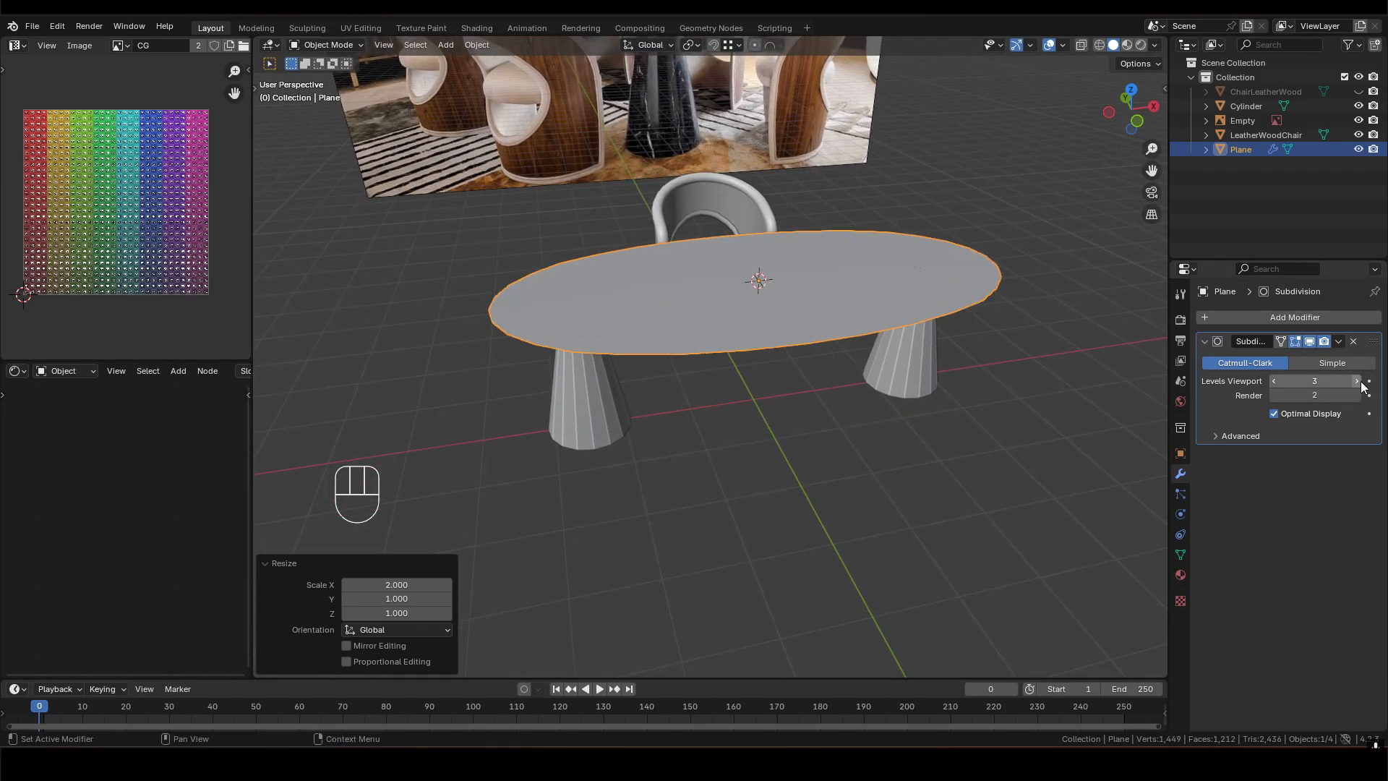
{"action": "middle_click_drag", "start_coordinate": [735, 298], "coordinate": [848, 324]}
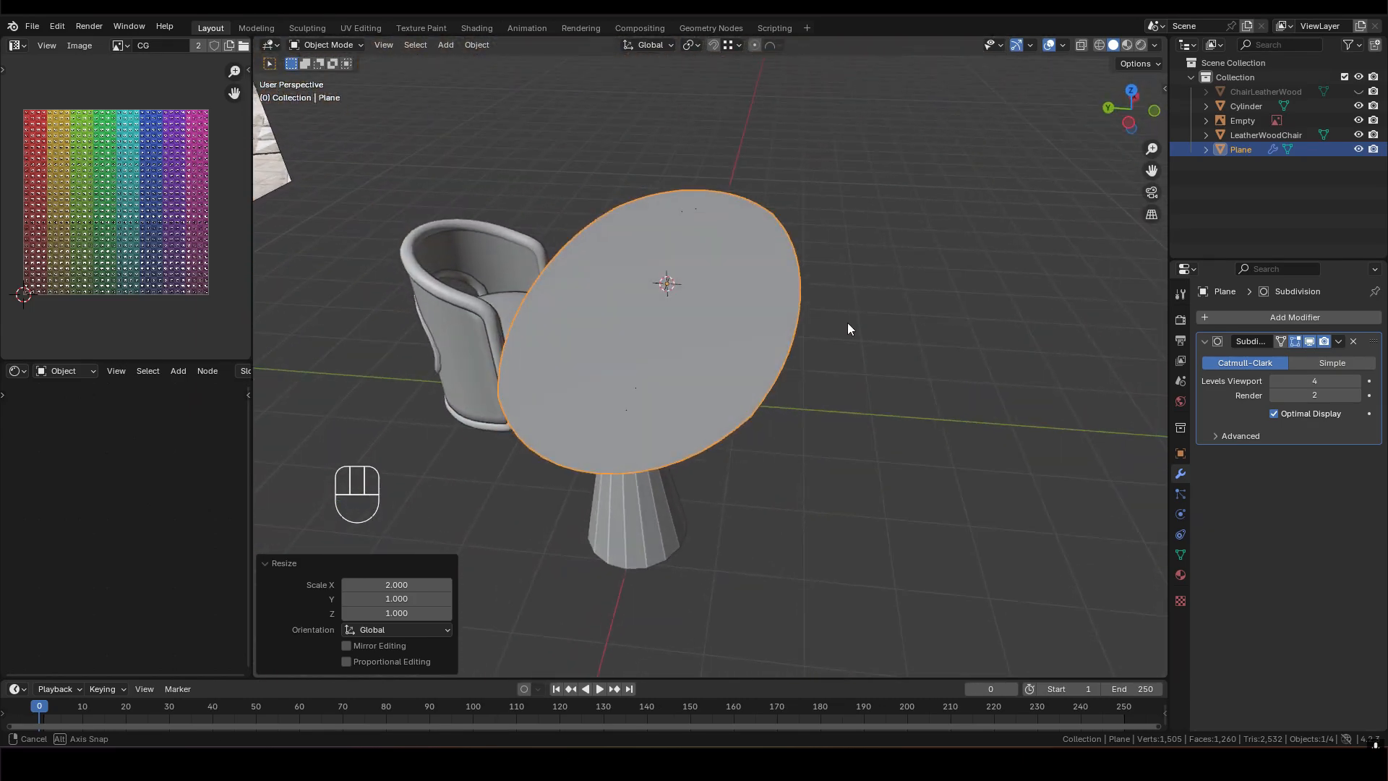
{"action": "middle_click_drag", "start_coordinate": [744, 378], "coordinate": [865, 362]}
{"action": "key", "text": "s"}
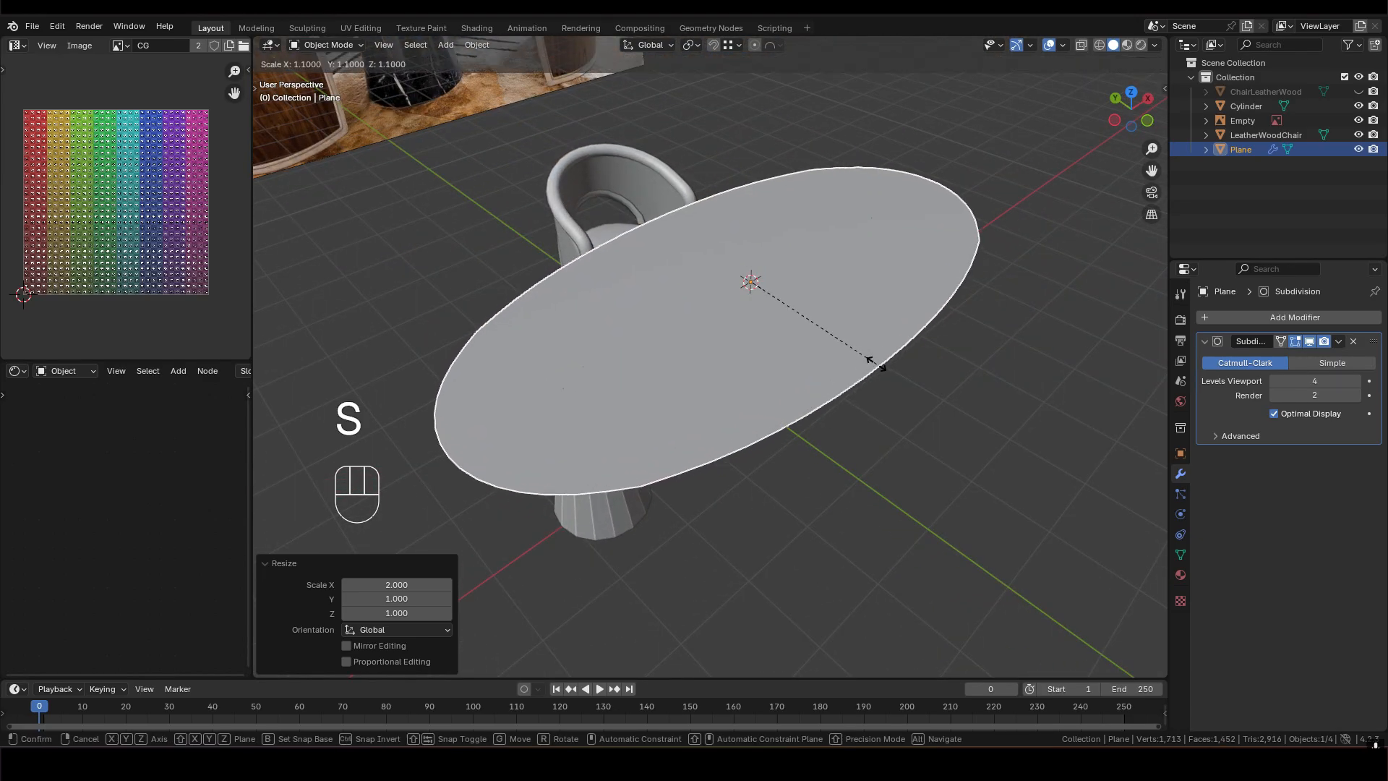
{"action": "left_click", "coordinate": [877, 364]}
Select the leather-and-wood chair beside the table
{"action": "middle_click_drag", "start_coordinate": [805, 323], "coordinate": [909, 303], "text": "shift"}
{"action": "middle_click_drag", "start_coordinate": [766, 307], "coordinate": [708, 383]}
{"action": "left_click", "coordinate": [727, 380]}
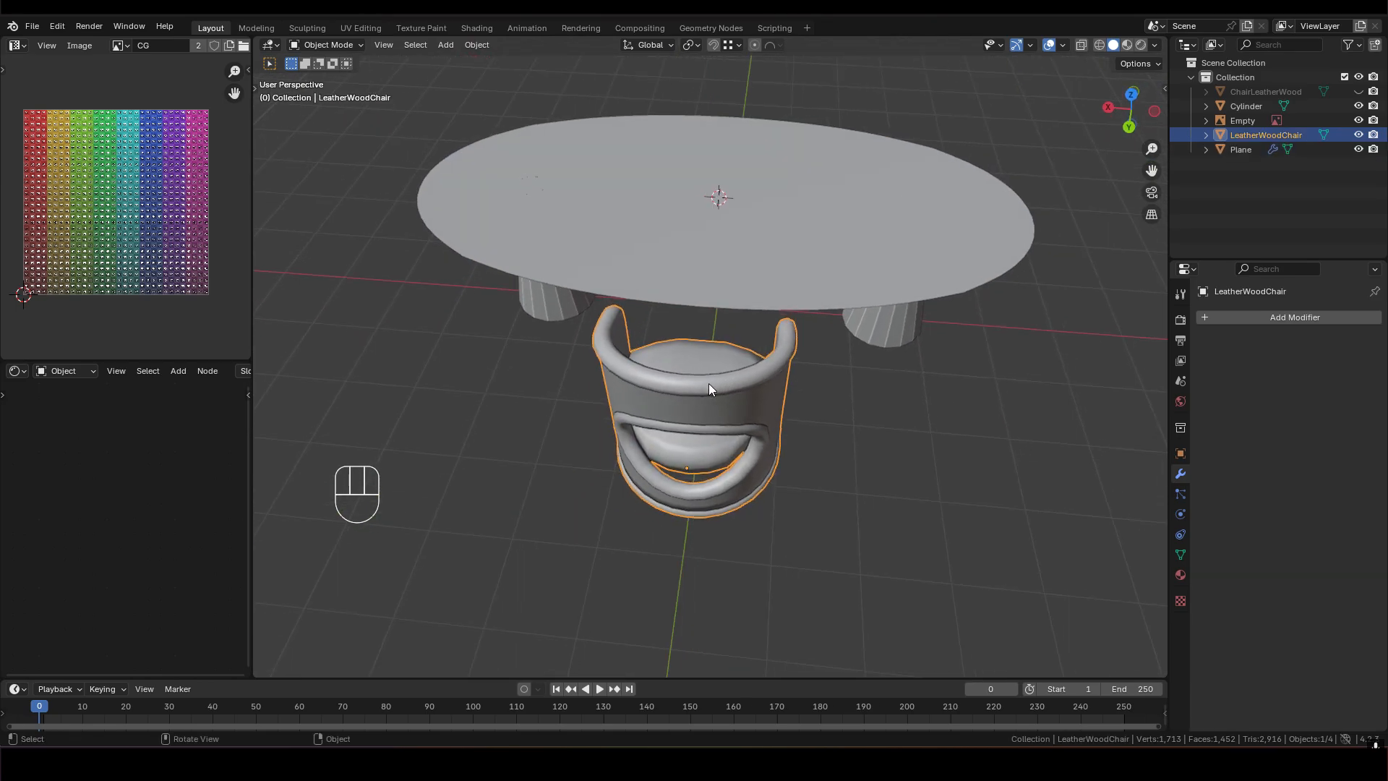
{"action": "key", "text": "g"}
{"action": "key", "text": "x"}
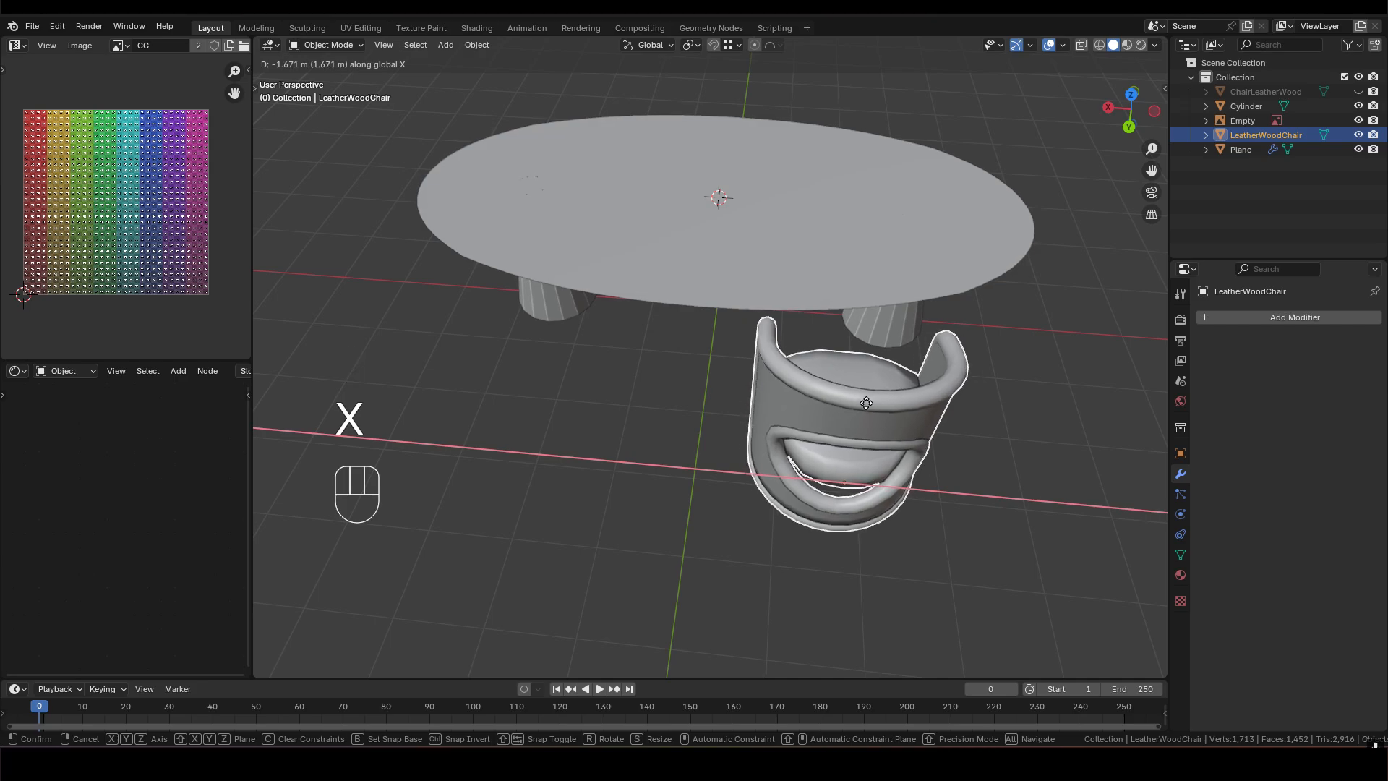
{"action": "right_click", "coordinate": [748, 409]}
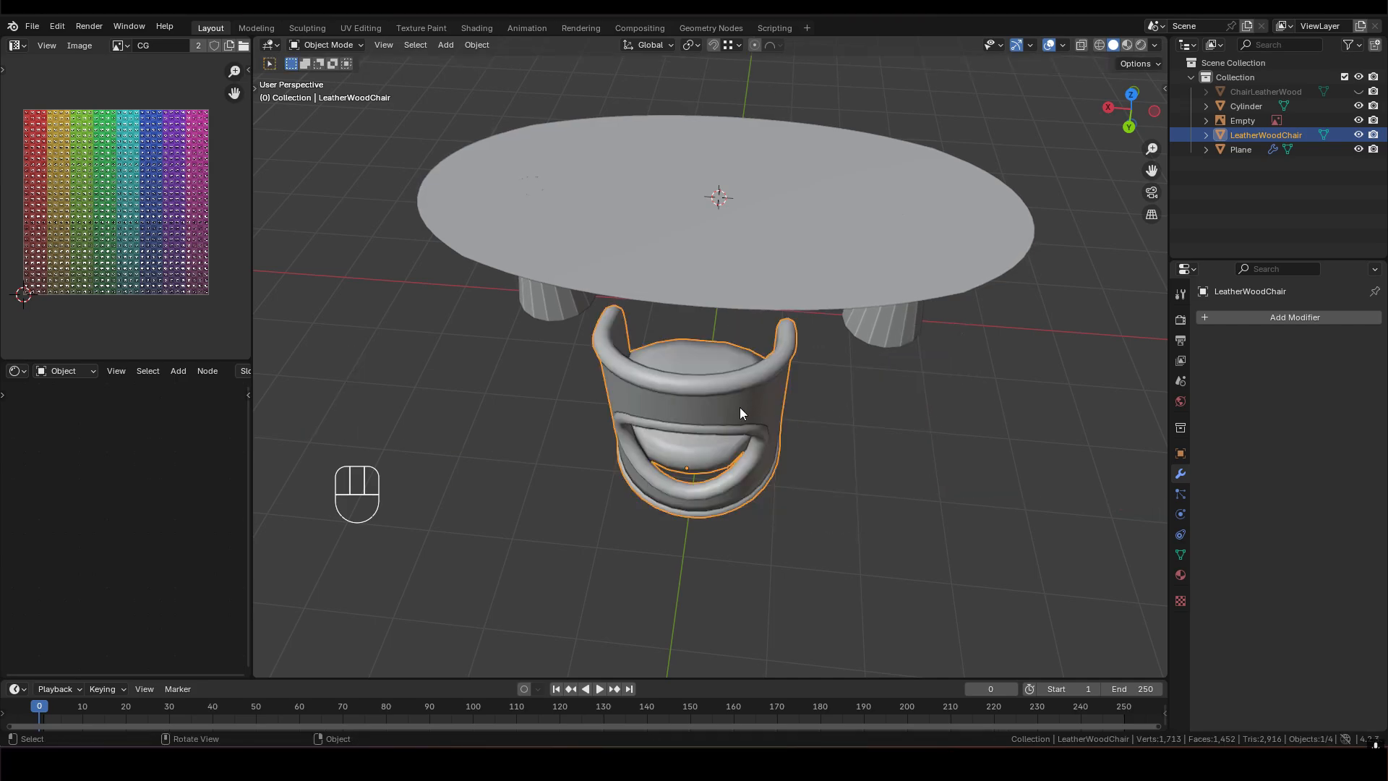
Move the chair -1.5 m along the global X axis and apply all its transforms
{"action": "key", "text": "g"}
{"action": "key", "text": "y"}
{"action": "key", "text": "x"}
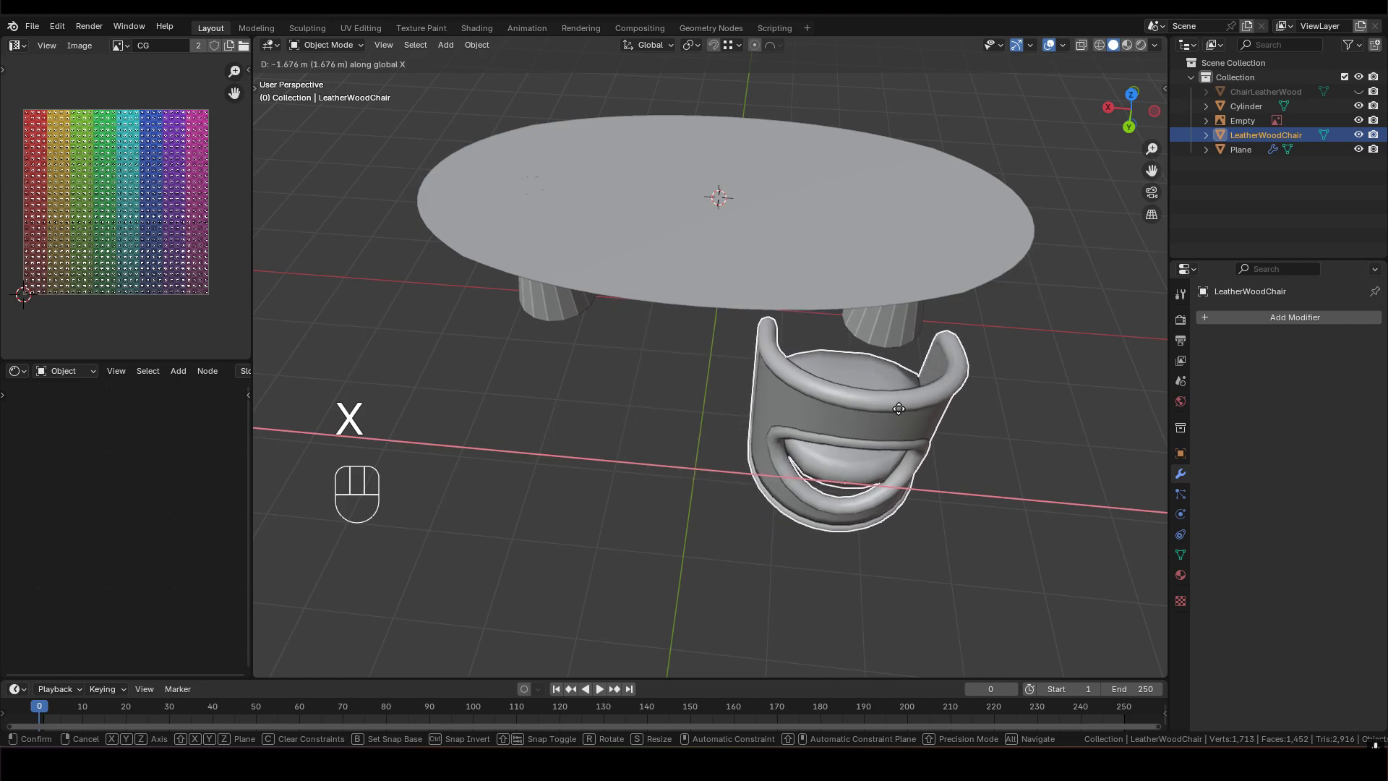
{"action": "type", "text": "-1.5"}
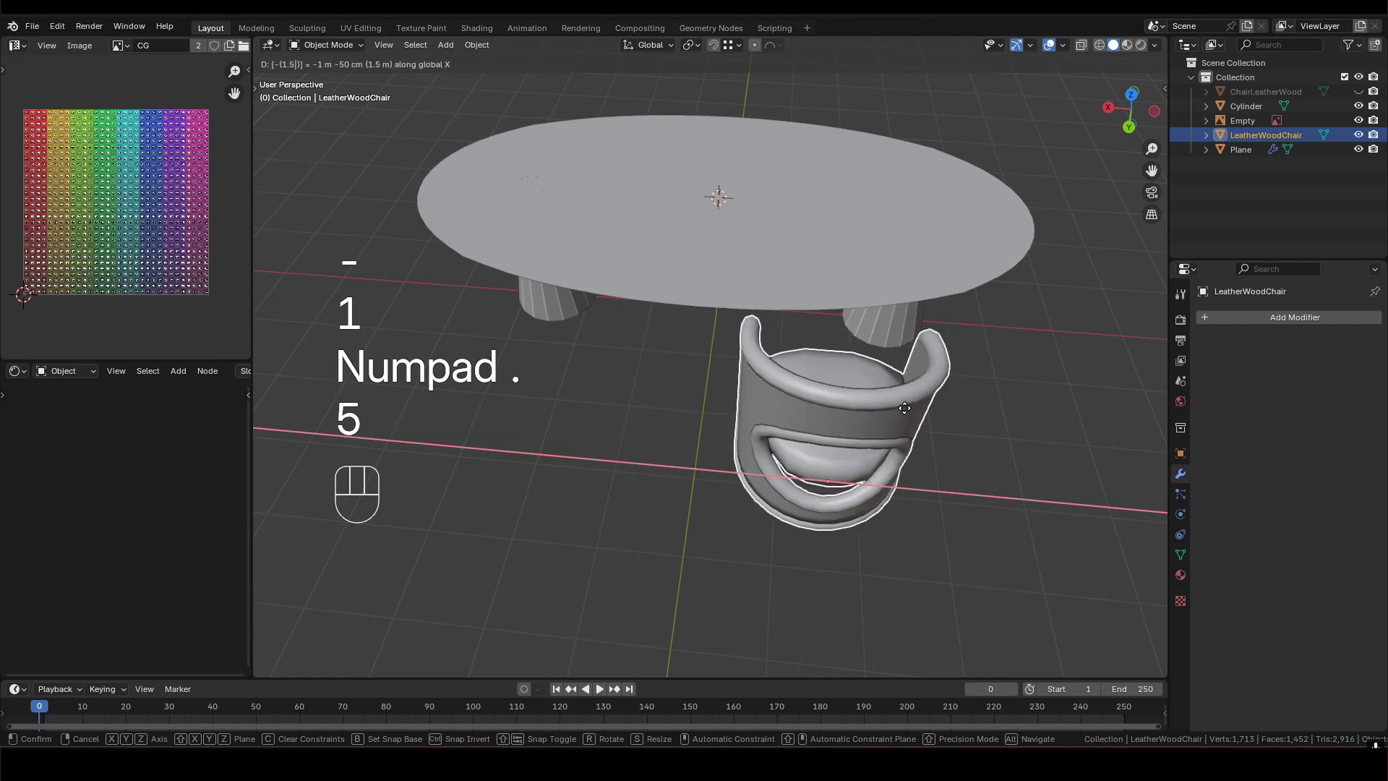
{"action": "left_click", "coordinate": [904, 409]}
{"action": "middle_click_drag", "start_coordinate": [870, 418], "coordinate": [509, 392], "text": "shift"}
{"action": "key", "text": "ctrl+a"}
{"action": "left_click", "coordinate": [830, 421]}
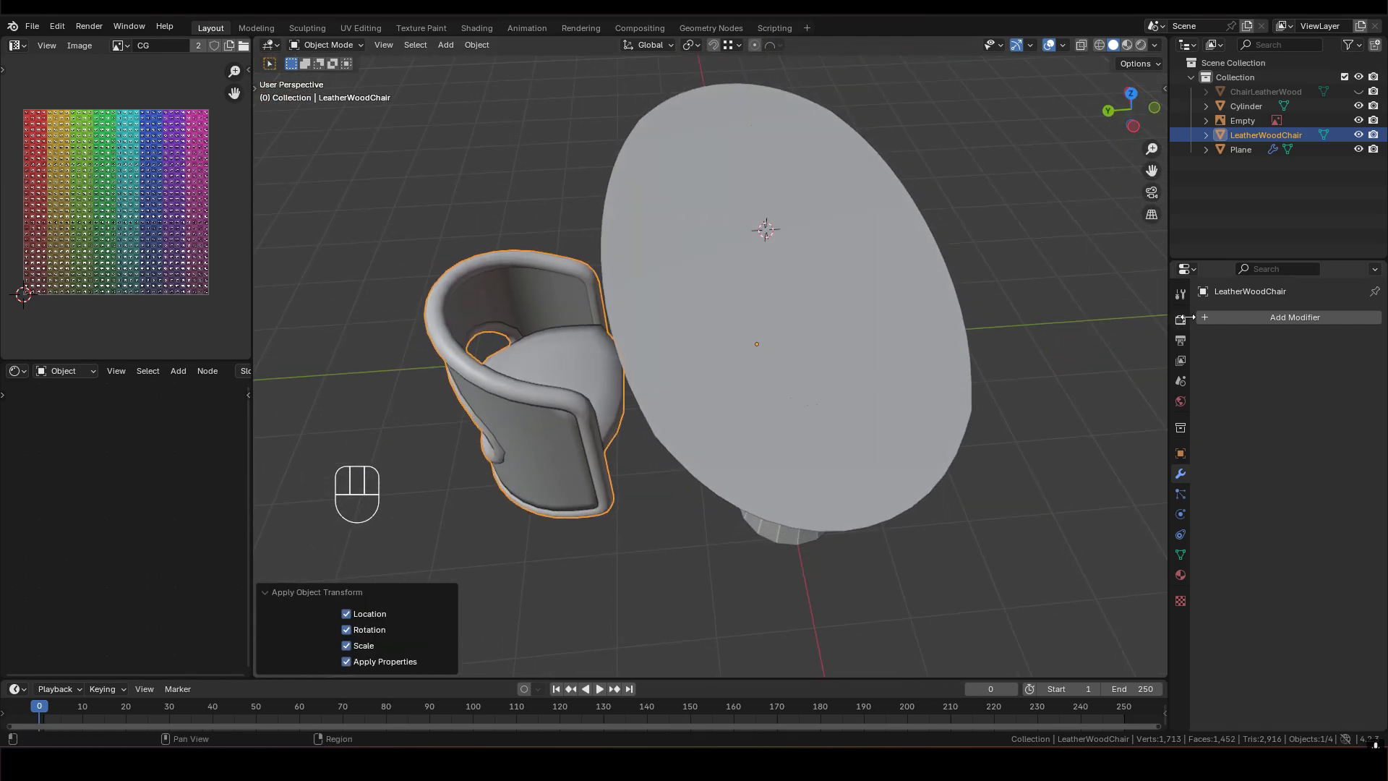
Add a Mirror modifier to the chair with both the X and Y axes enabled
{"action": "left_click", "coordinate": [1272, 327]}
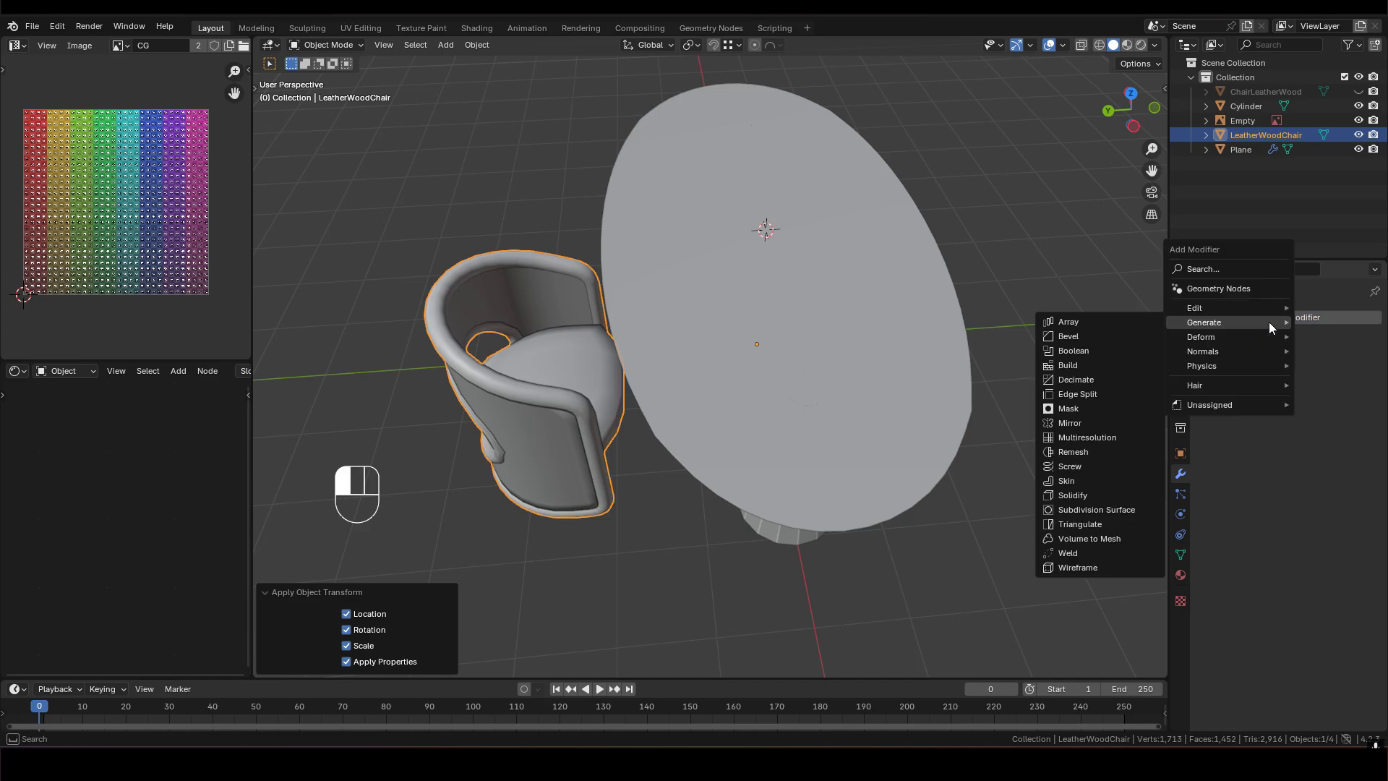
{"action": "left_click", "coordinate": [1120, 421]}
{"action": "left_click", "coordinate": [1329, 363]}
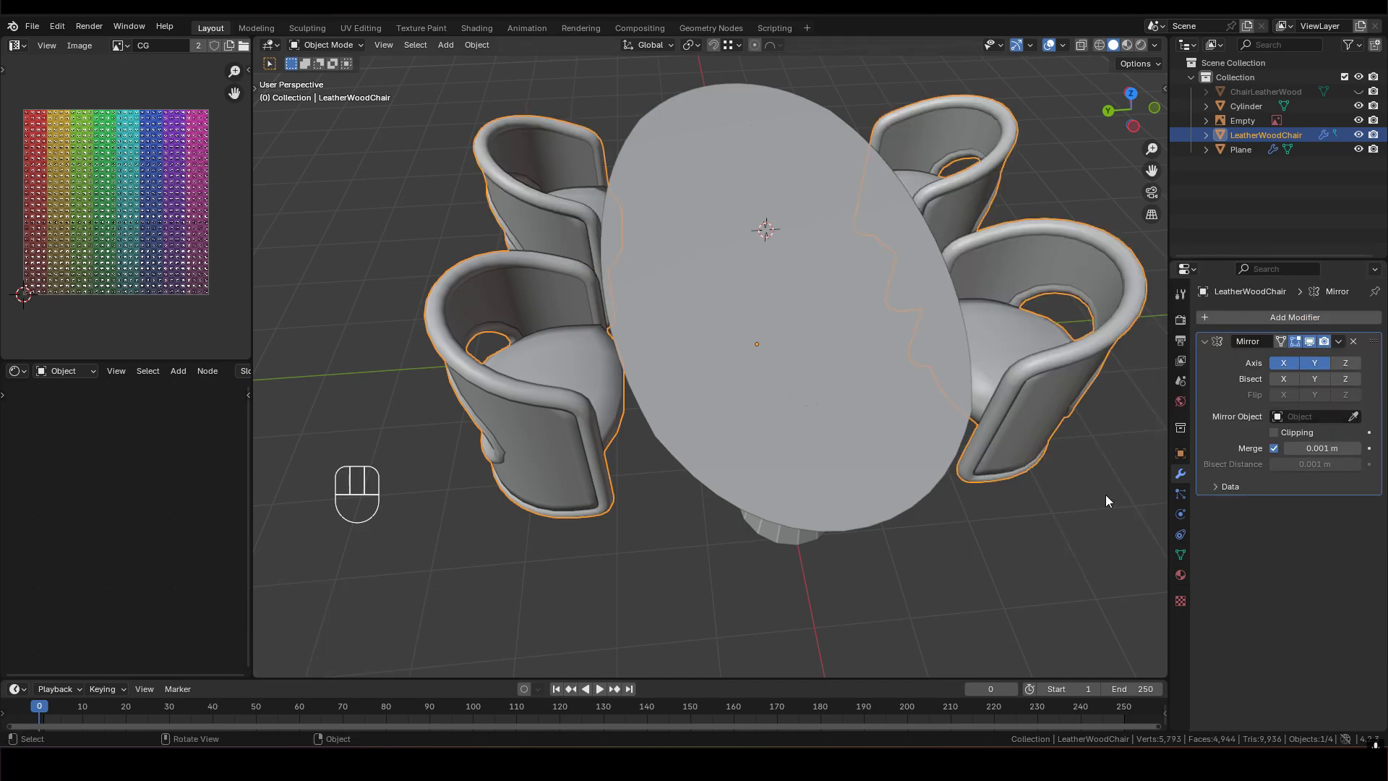
Narrow the tabletop by scaling it to about 0.8 along the global Y axis
{"action": "scroll", "coordinate": [867, 463], "scroll_direction": "down", "scroll_amount": 5}
{"action": "middle_click_drag", "start_coordinate": [817, 354], "coordinate": [838, 318]}
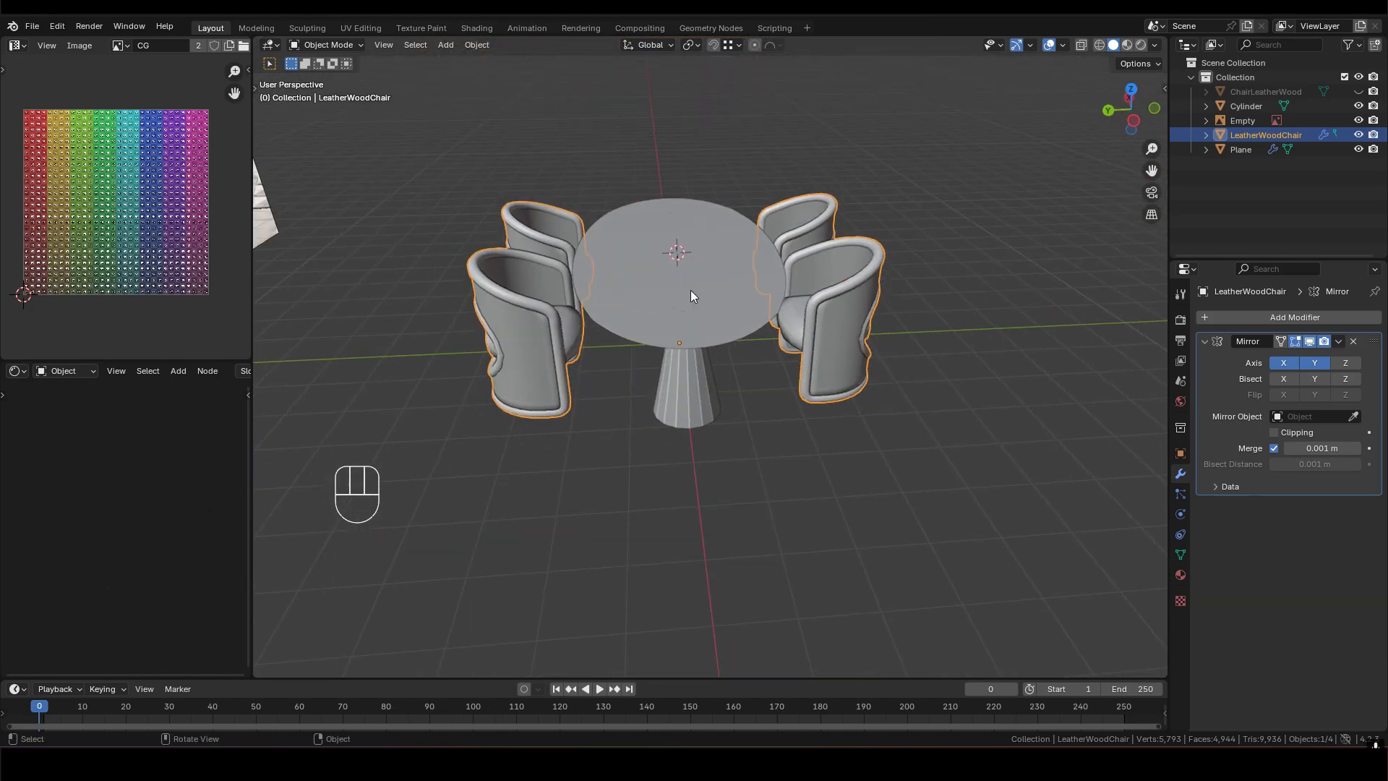
{"action": "left_click", "coordinate": [685, 293]}
{"action": "middle_click_drag", "start_coordinate": [686, 299], "coordinate": [846, 530]}
{"action": "key", "text": "s"}
{"action": "key", "text": "y"}
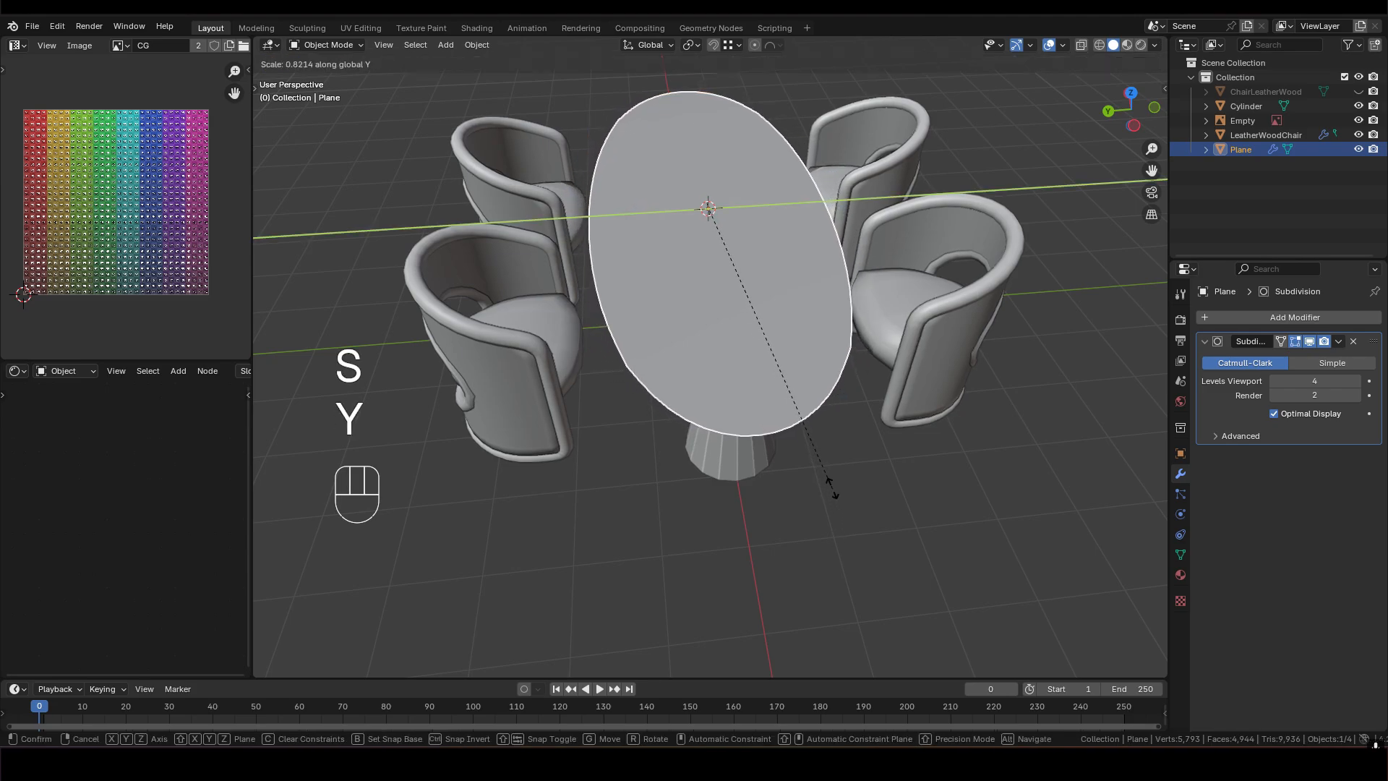
{"action": "left_click", "coordinate": [831, 488]}
Move the whole chair mesh in Edit Mode about -0.41 m along global Y toward the table, and return to Object Mode
{"action": "middle_click_drag", "start_coordinate": [708, 401], "coordinate": [685, 385]}
{"action": "left_click", "coordinate": [572, 397]}
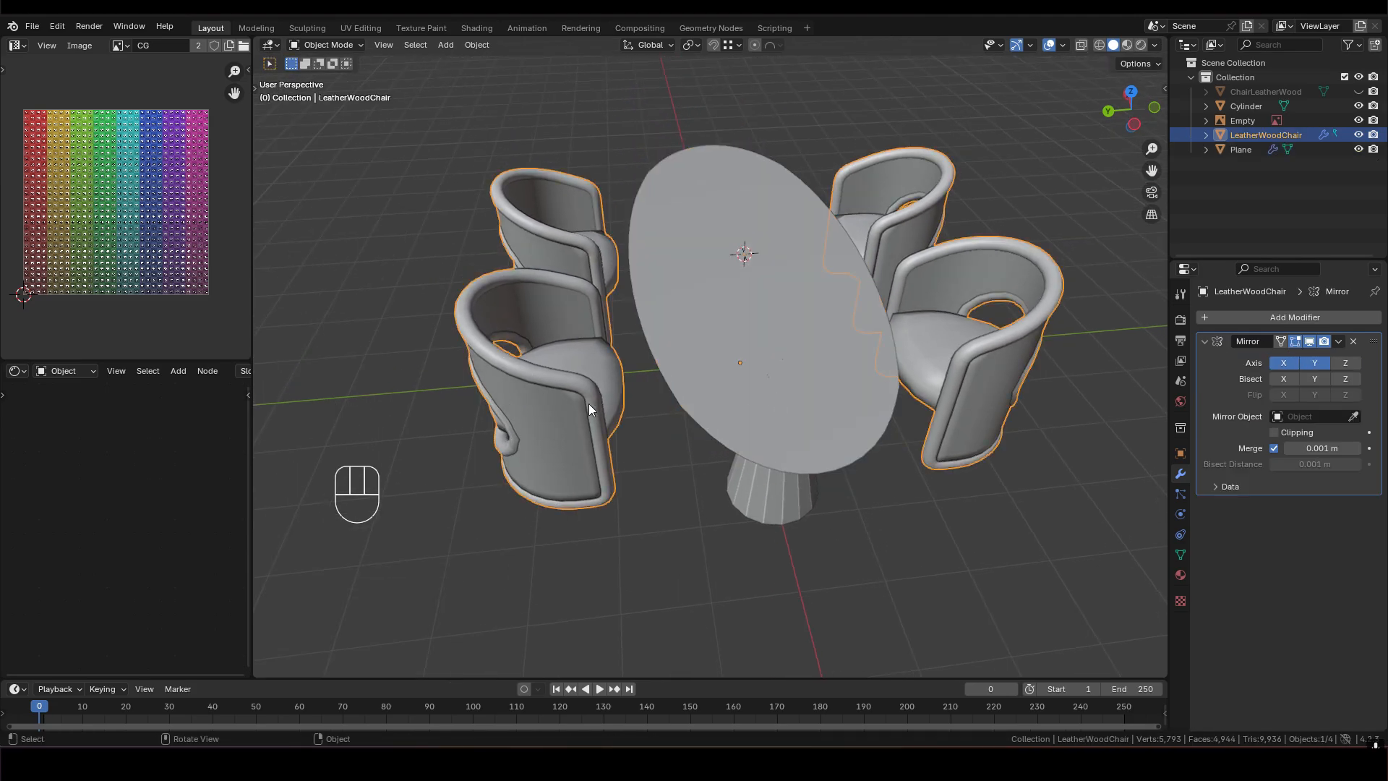
{"action": "key", "text": "Tab"}
{"action": "key", "text": "a"}
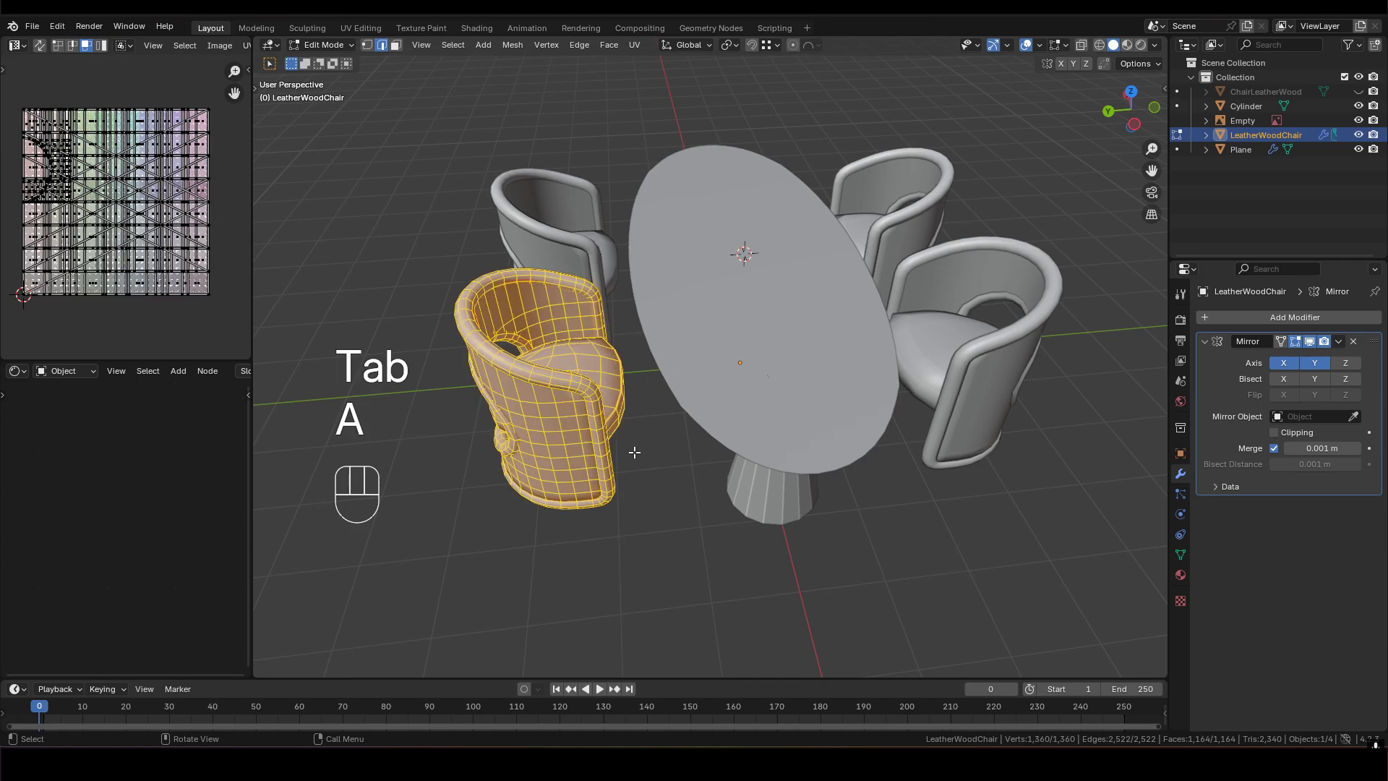
{"action": "key", "text": "g"}
{"action": "key", "text": "x"}
{"action": "key", "text": "y"}
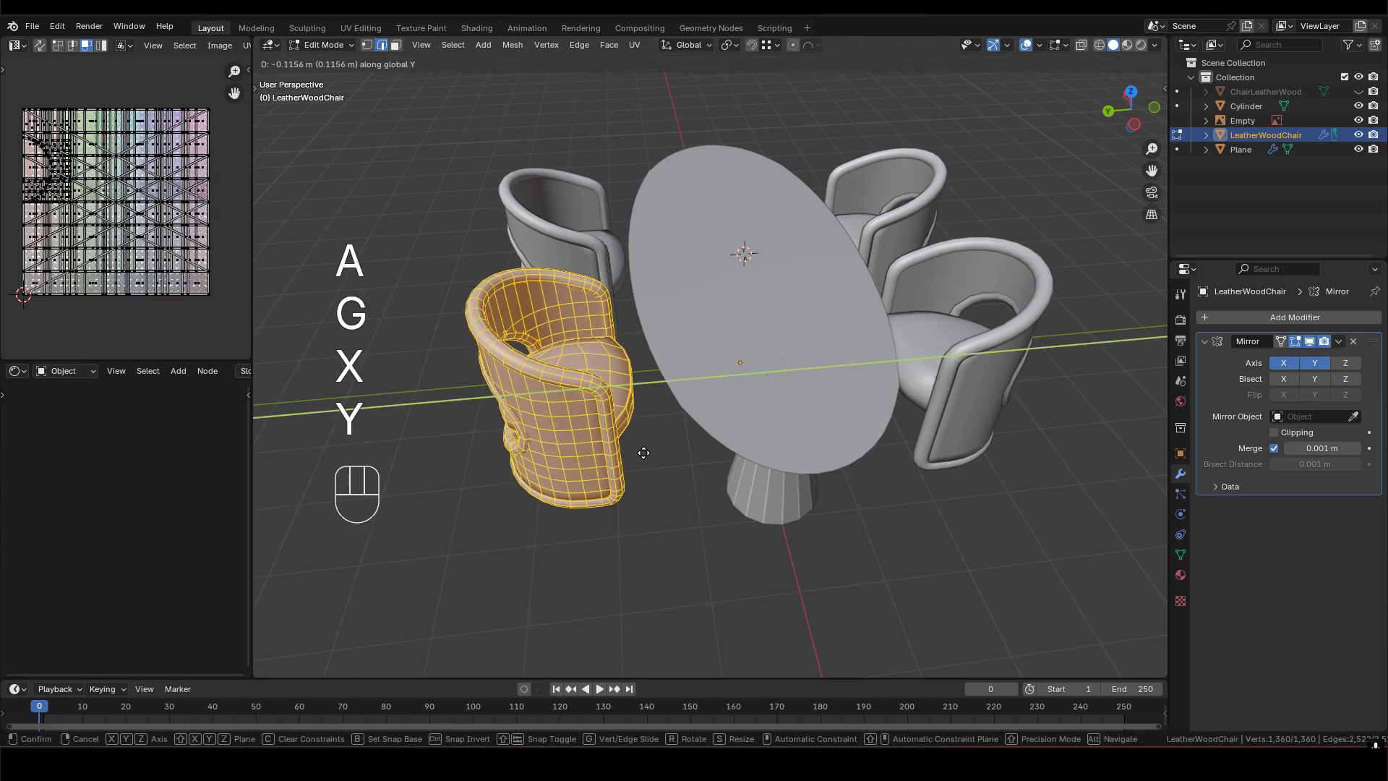
{"action": "left_click", "coordinate": [666, 447]}
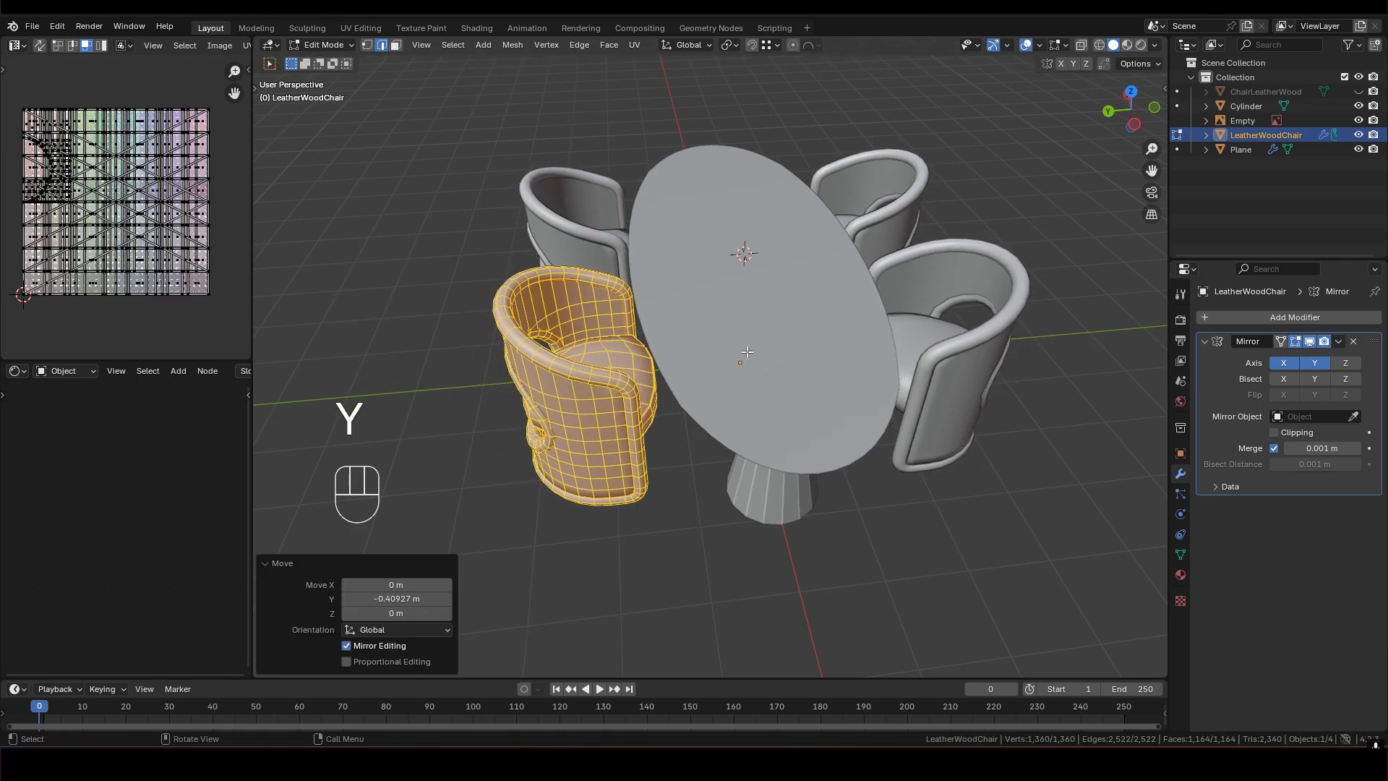
{"action": "key", "text": "Tab"}
Duplicate the chair mesh in Edit Mode and place the copy beyond the table's end, about -3.67 m in X and -1.16 m in Y
{"action": "scroll", "coordinate": [752, 348], "scroll_direction": "down", "scroll_amount": 2}
{"action": "middle_click_drag", "start_coordinate": [752, 349], "coordinate": [759, 317]}
{"action": "left_click", "coordinate": [636, 302]}
{"action": "key", "text": "Tab"}
{"action": "key", "text": "shift+d"}
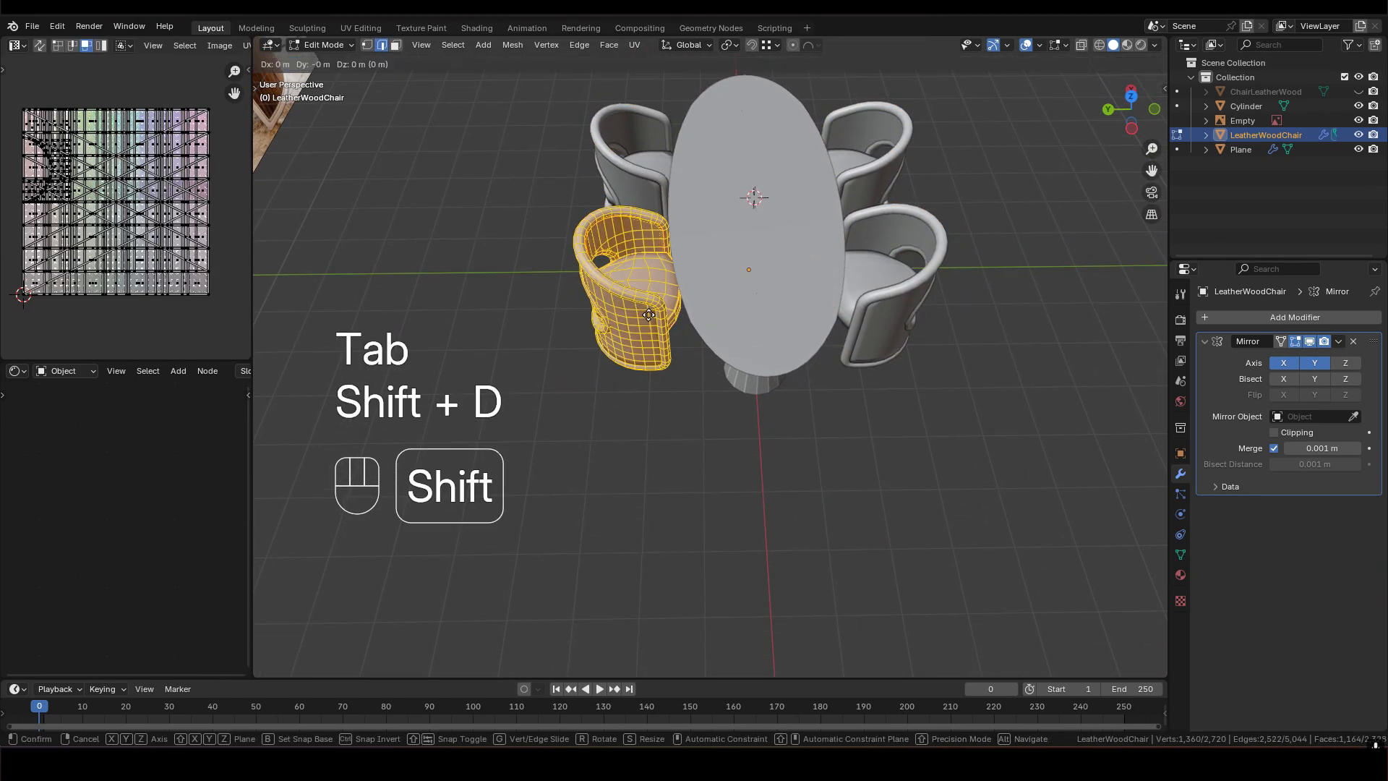
{"action": "key", "text": "shift+z"}
{"action": "left_click", "coordinate": [709, 497]}
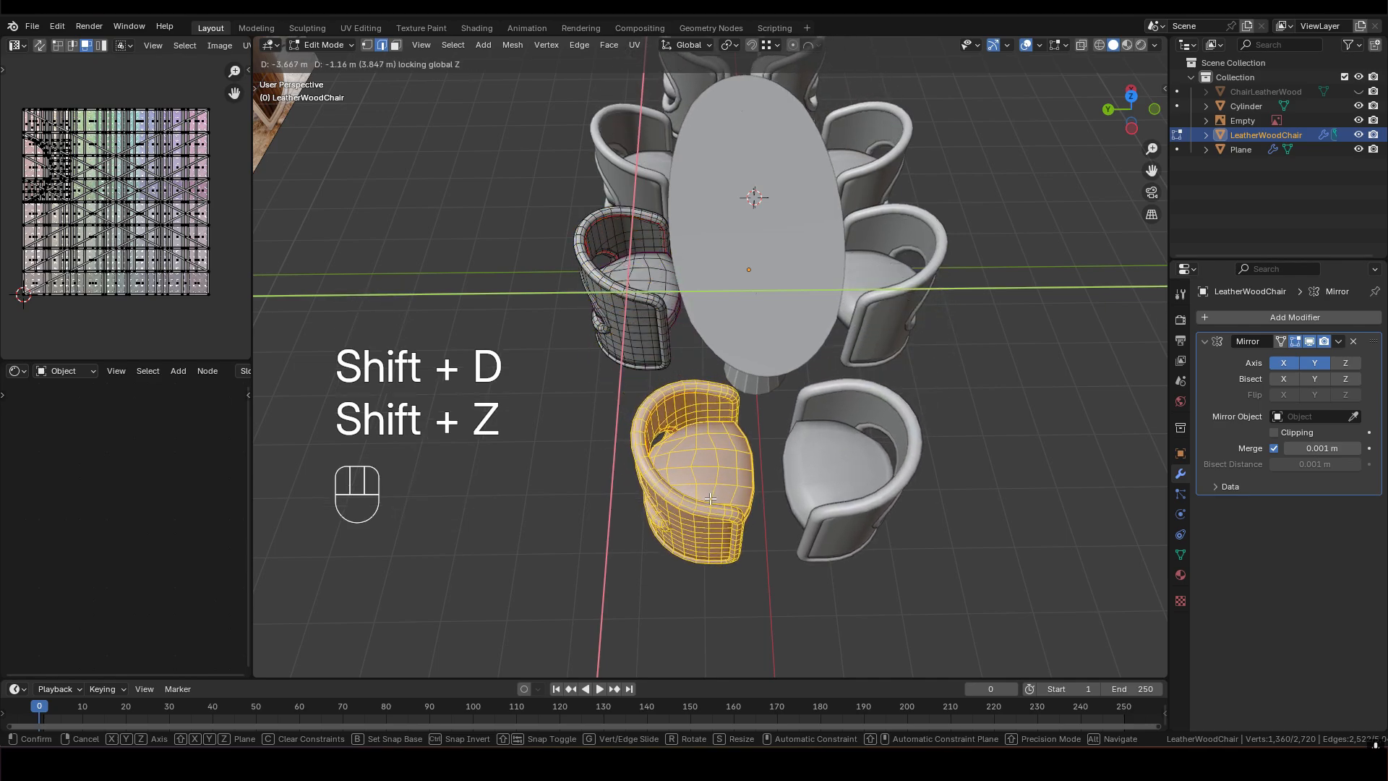
Separate the duplicated chair's selected faces into their own object and return to Object Mode
{"action": "key", "text": "Tab"}
{"action": "key", "text": "Tab"}
{"action": "key", "text": "3"}
{"action": "right_click", "coordinate": [692, 583]}
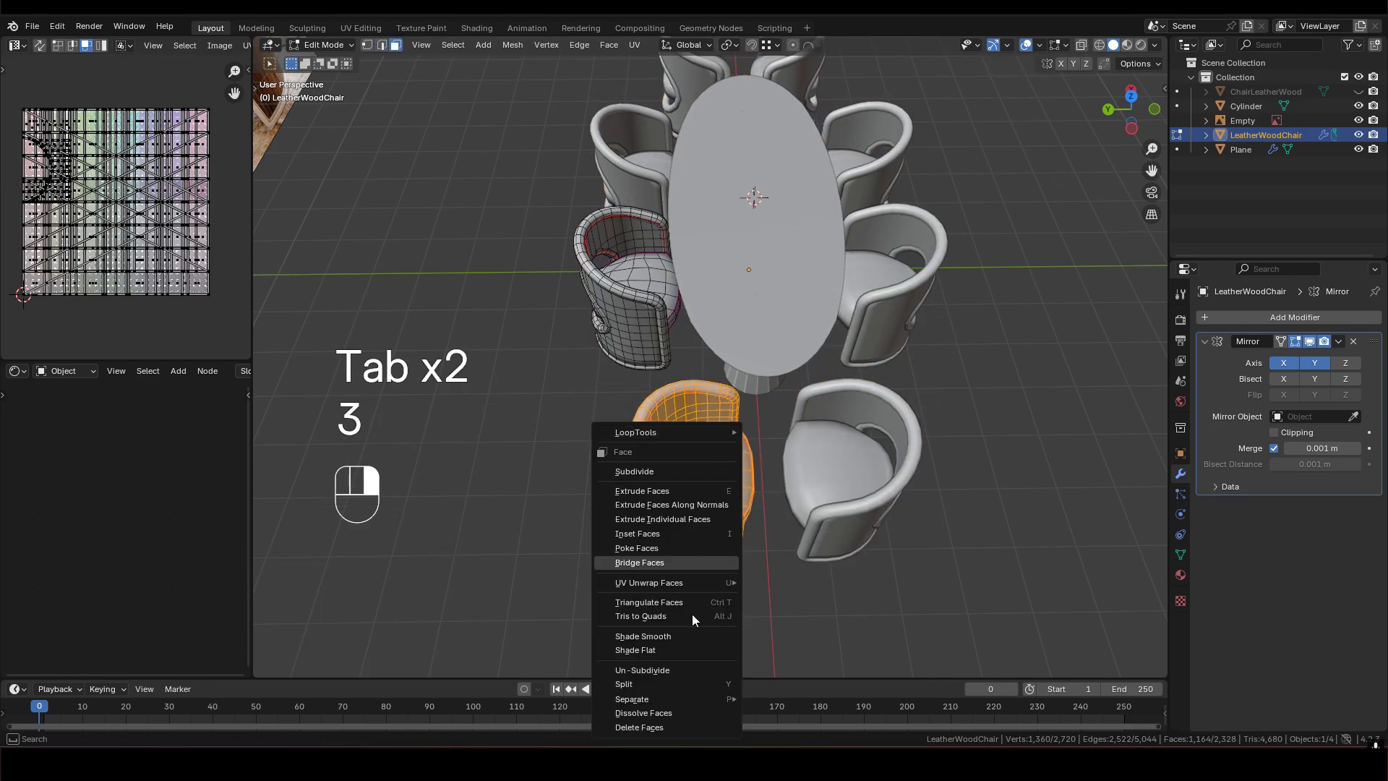
{"action": "left_click", "coordinate": [798, 662]}
{"action": "key", "text": "Tab"}
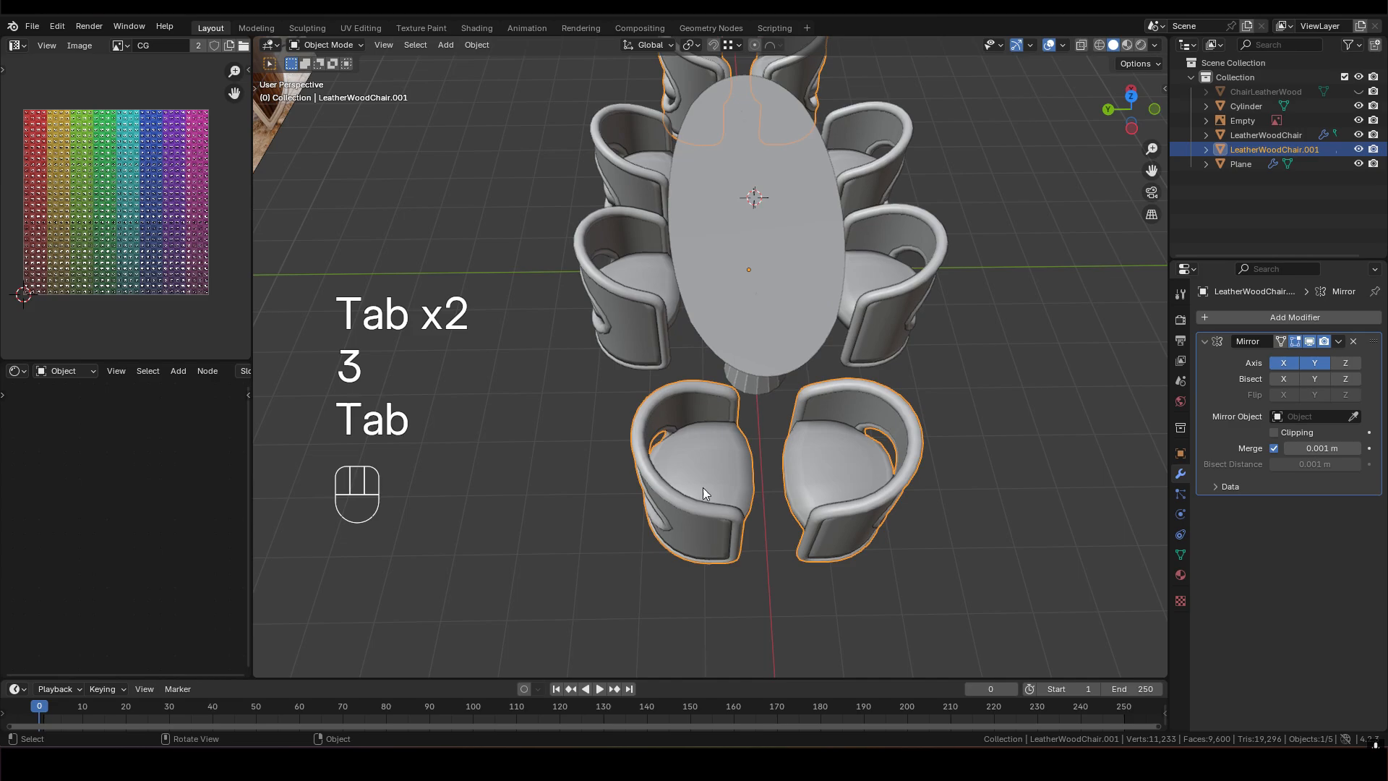
Turn off Y-axis mirroring for the separated end chair and rotate its whole mesh 90° about global Z in Edit Mode
{"action": "middle_click_drag", "start_coordinate": [701, 487], "coordinate": [701, 449]}
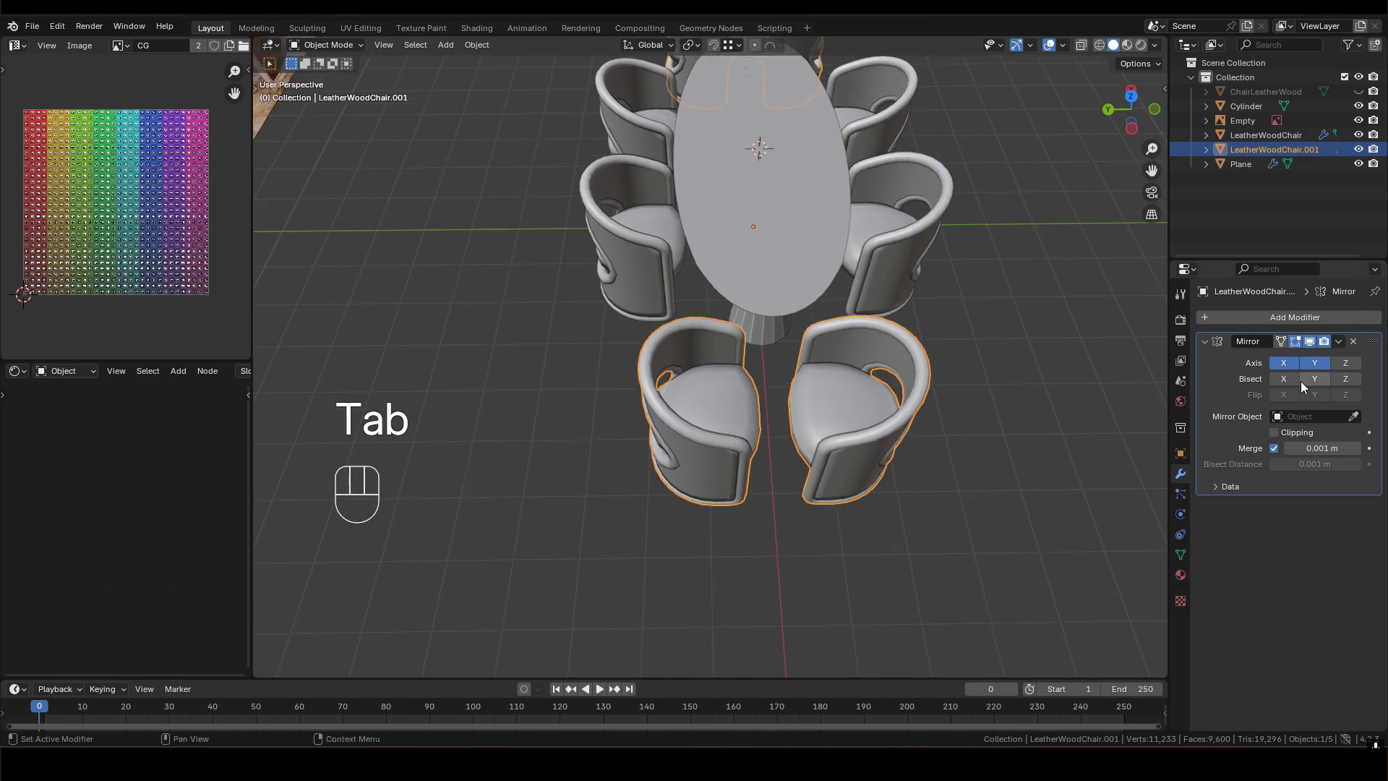
{"action": "left_click", "coordinate": [1314, 363]}
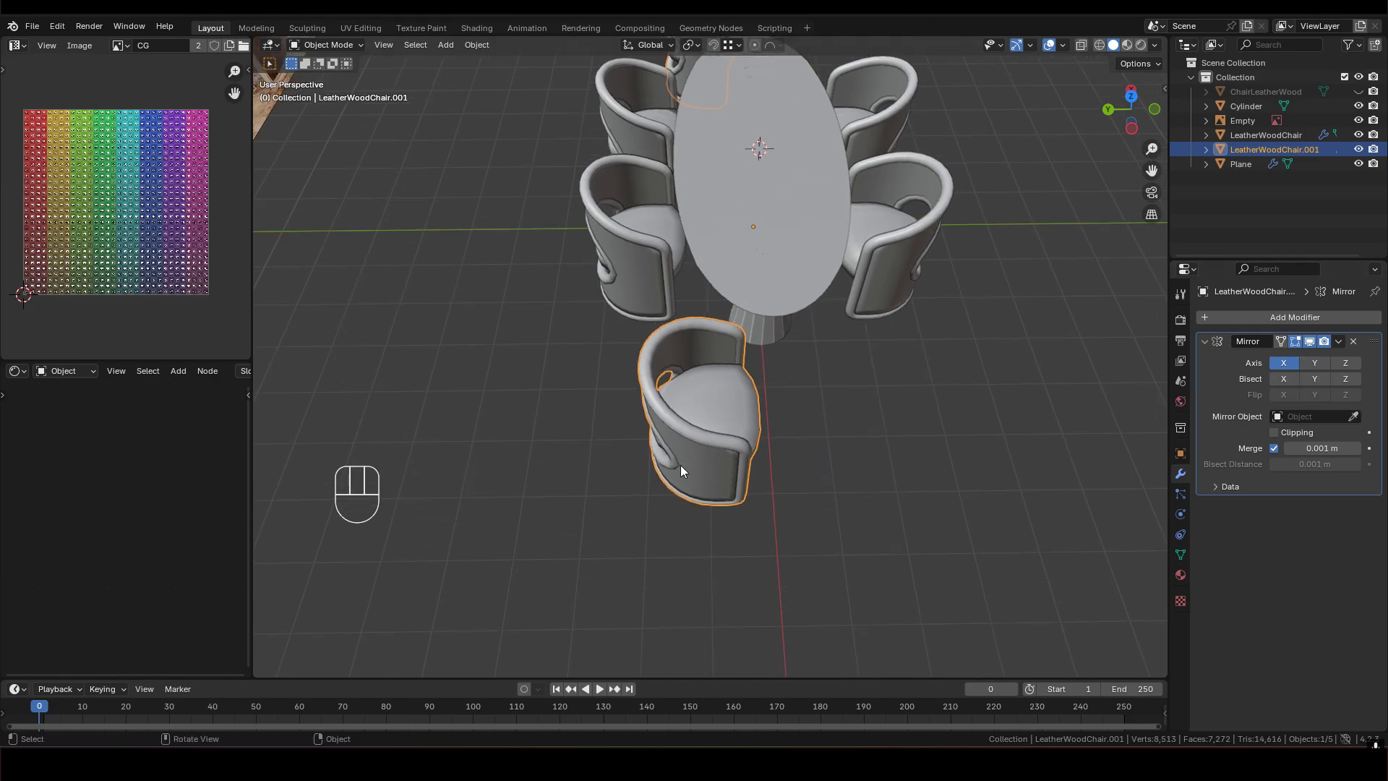
{"action": "key", "text": "Tab"}
{"action": "key", "text": "a"}
{"action": "key", "text": "r"}
{"action": "key", "text": "z"}
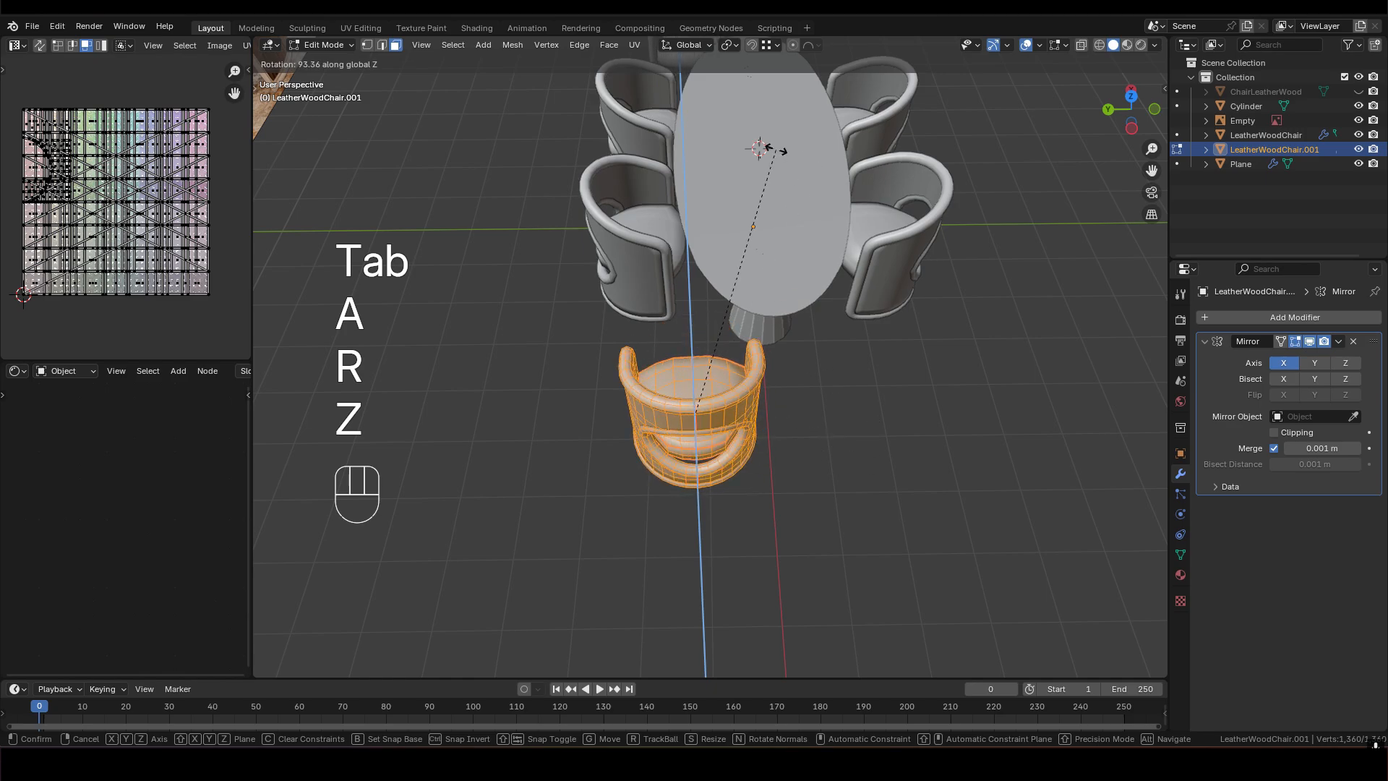
{"action": "key", "text": "9"}
{"action": "key", "text": "0"}
{"action": "key", "text": "Return"}
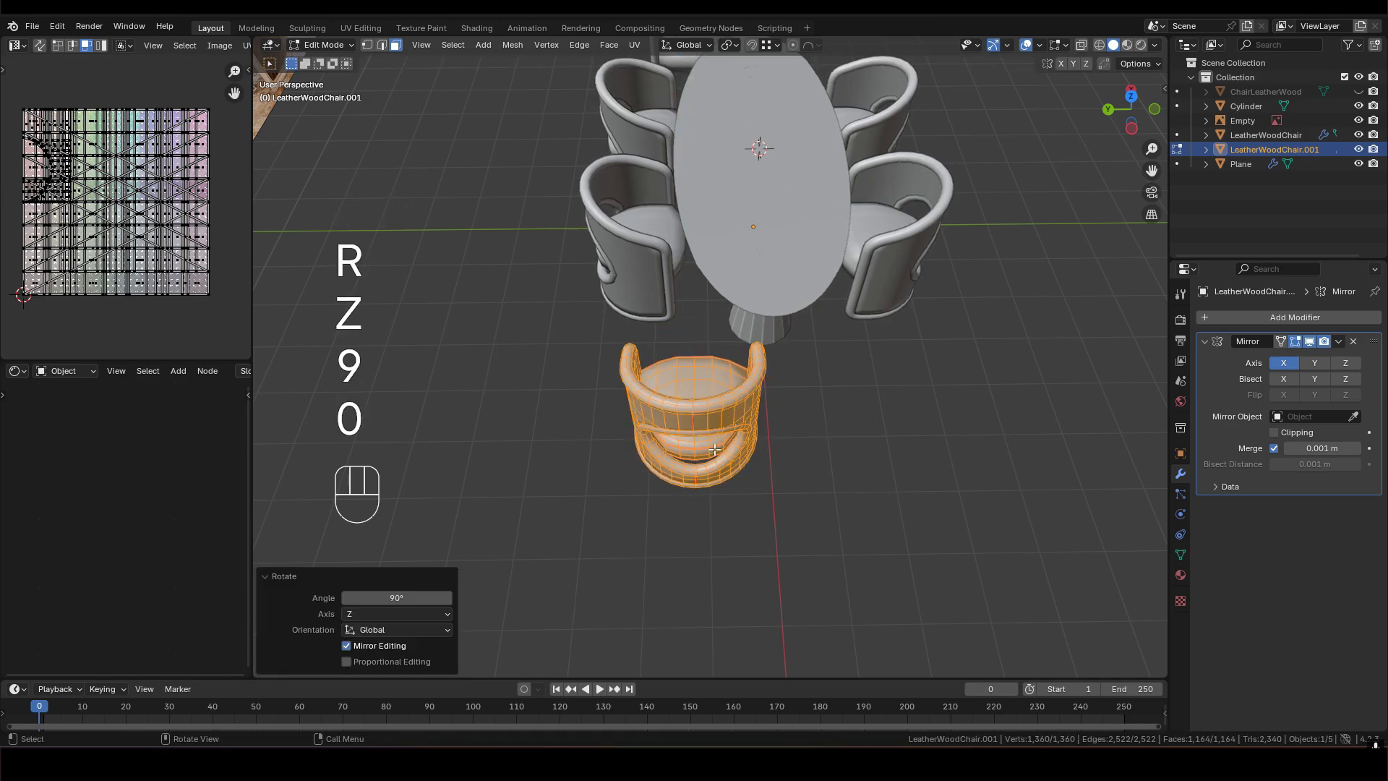
{"action": "key", "text": "Tab"}
Centre the end chair on the table's long axis with Z locked, moving it about -1.3 m in Y, and apply its transform
{"action": "middle_click_drag", "start_coordinate": [724, 445], "coordinate": [682, 465], "text": "shift"}
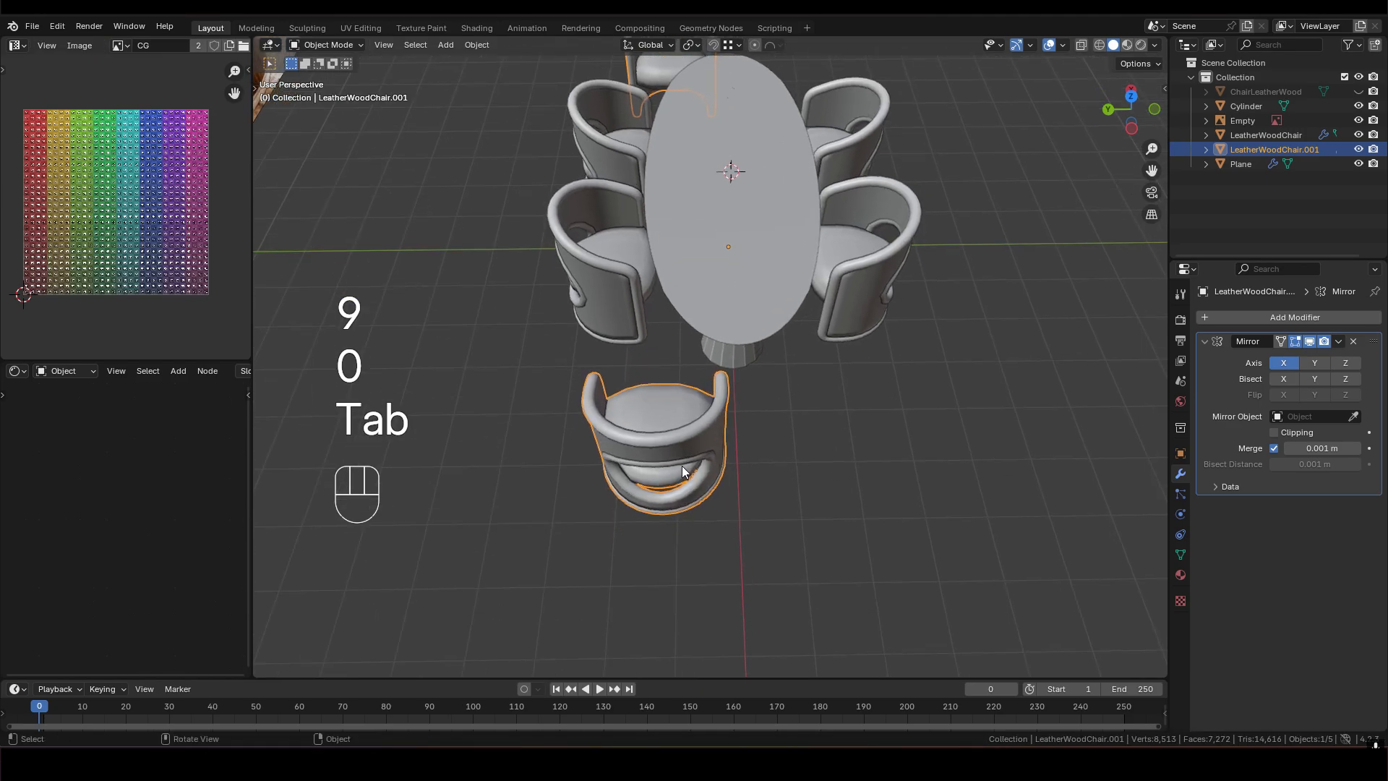
{"action": "key", "text": "g"}
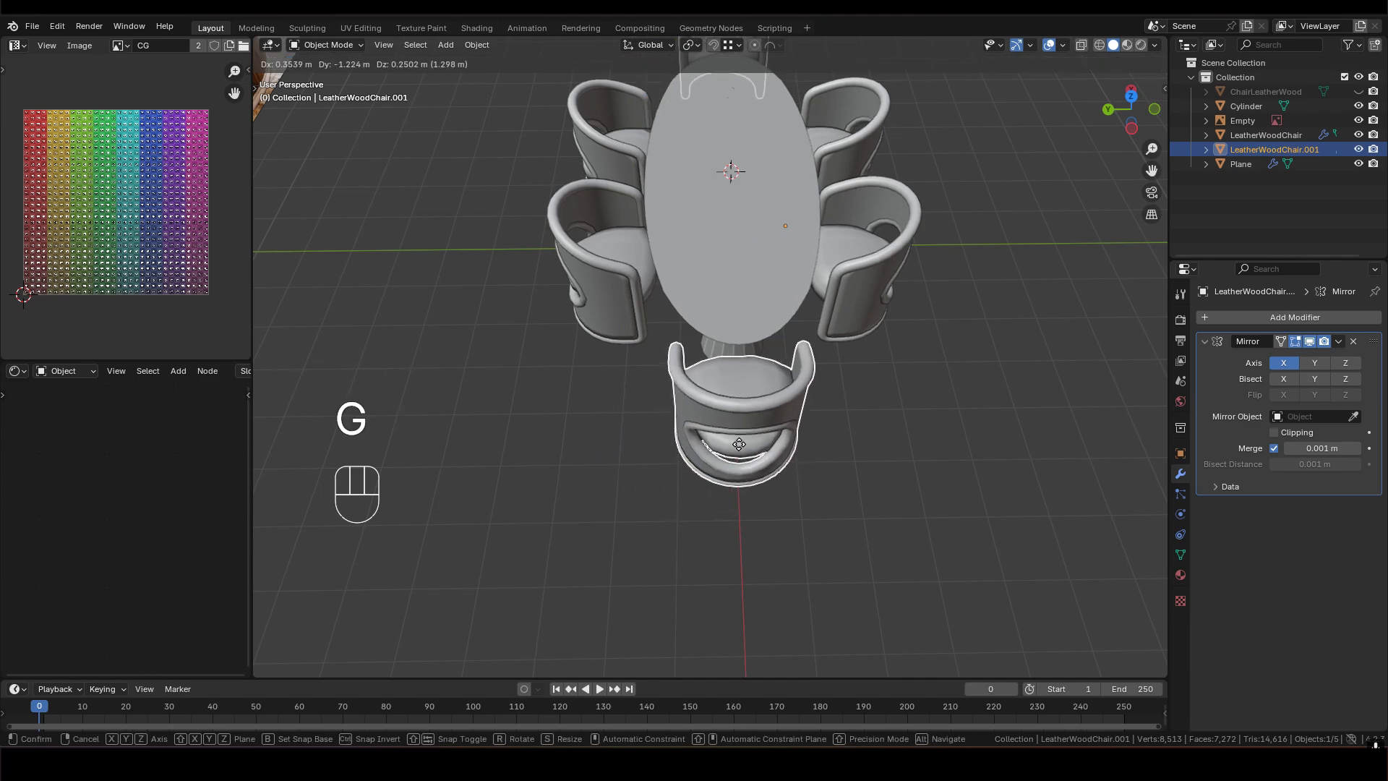
{"action": "key", "text": "shift+z"}
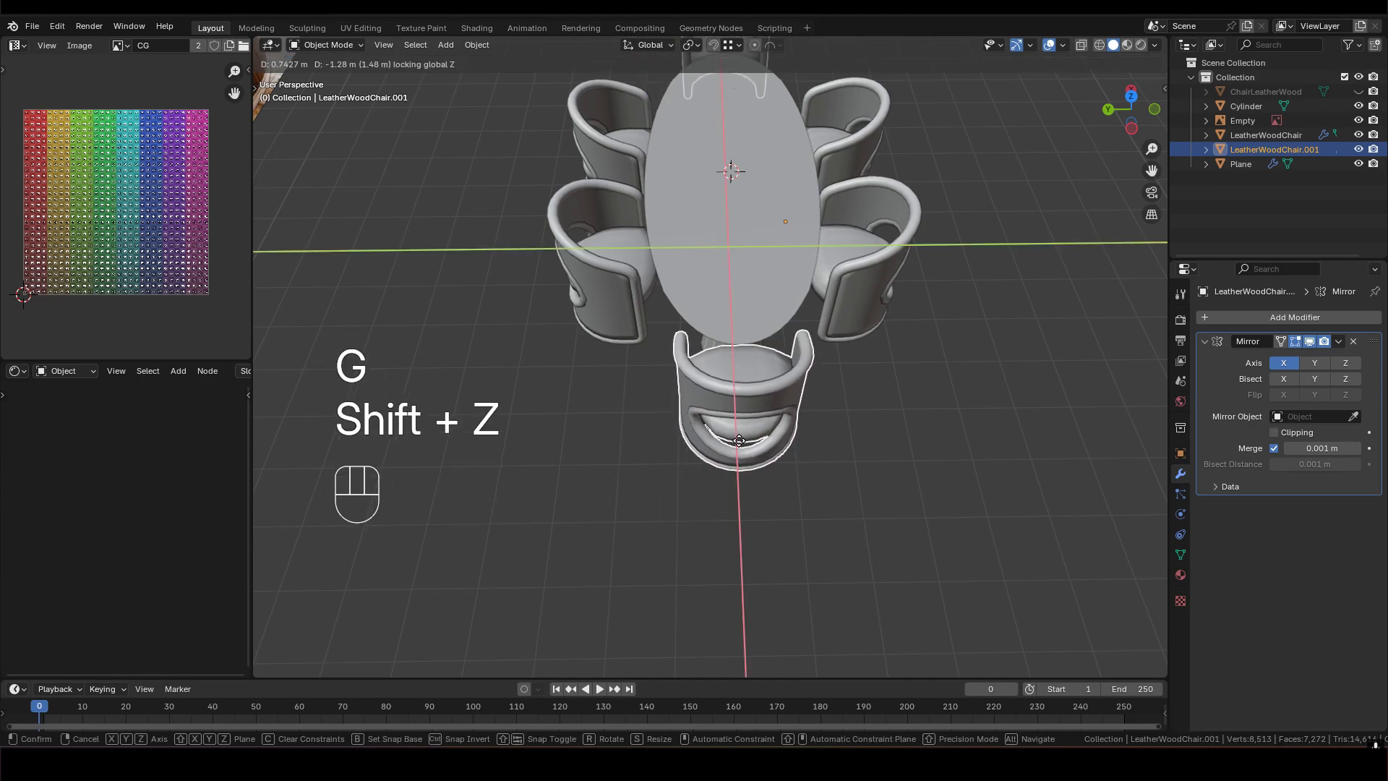
{"action": "left_click", "coordinate": [736, 450]}
{"action": "middle_click_drag", "start_coordinate": [831, 361], "coordinate": [656, 254]}
{"action": "key", "text": "ctrl+a"}
{"action": "left_click", "coordinate": [657, 257]}
Apply smooth shading to the tapered table bases
{"action": "middle_click_drag", "start_coordinate": [619, 323], "coordinate": [645, 250], "text": "shift"}
{"action": "mouse_move", "coordinate": [801, 257]}
{"action": "middle_mouse_down"}
{"action": "mouse_move", "coordinate": [817, 197]}
{"action": "mouse_move", "coordinate": [604, 276]}
{"action": "mouse_move", "coordinate": [813, 267]}
{"action": "mouse_move", "coordinate": [779, 176]}
{"action": "mouse_move", "coordinate": [793, 370]}
{"action": "mouse_move", "coordinate": [780, 252]}
{"action": "mouse_move", "coordinate": [816, 254]}
{"action": "middle_mouse_up"}
{"action": "left_click", "coordinate": [578, 298]}
{"action": "middle_click_drag", "start_coordinate": [565, 300], "coordinate": [762, 400], "text": "shift"}
{"action": "scroll", "coordinate": [691, 315], "scroll_direction": "up", "scroll_amount": 3}
{"action": "left_click", "coordinate": [753, 495]}
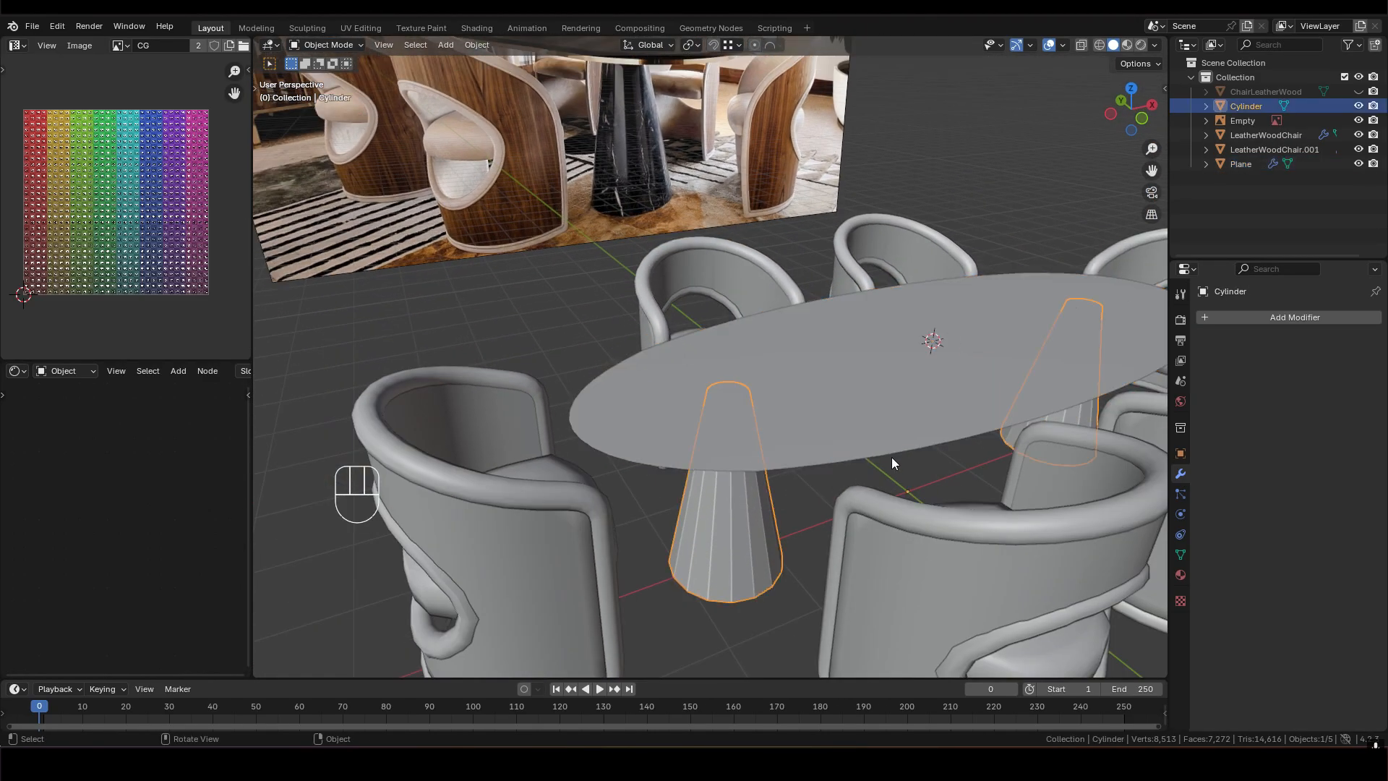
{"action": "right_click", "coordinate": [701, 511]}
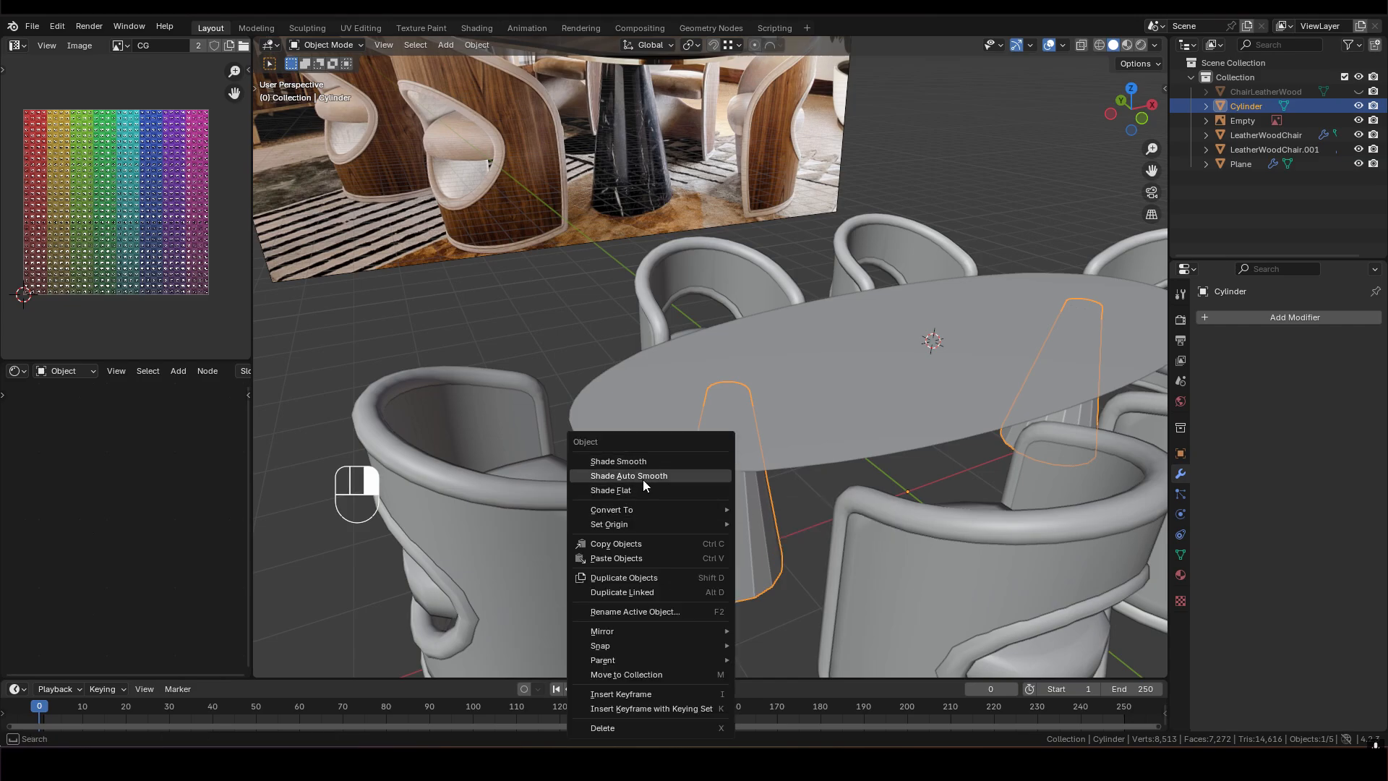
{"action": "left_click", "coordinate": [620, 461]}
{"action": "scroll", "coordinate": [686, 484], "scroll_direction": "down", "scroll_amount": 5}
{"action": "middle_click_drag", "start_coordinate": [740, 503], "coordinate": [714, 413], "text": "shift"}
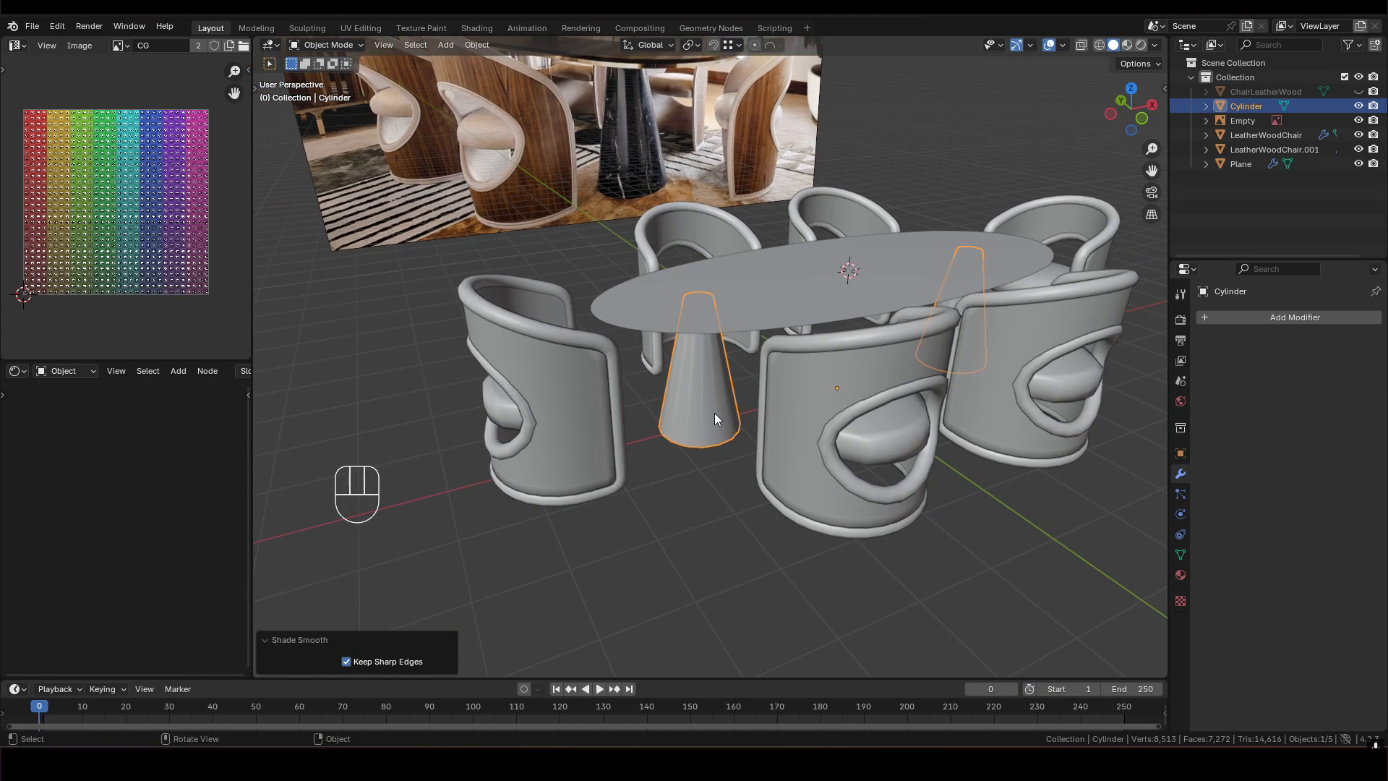
{"action": "scroll", "coordinate": [688, 354], "scroll_direction": "up", "scroll_amount": 6}
{"action": "scroll", "coordinate": [688, 354], "scroll_direction": "up", "scroll_amount": 2}
{"action": "scroll", "coordinate": [706, 361], "scroll_direction": "down", "scroll_amount": 6}
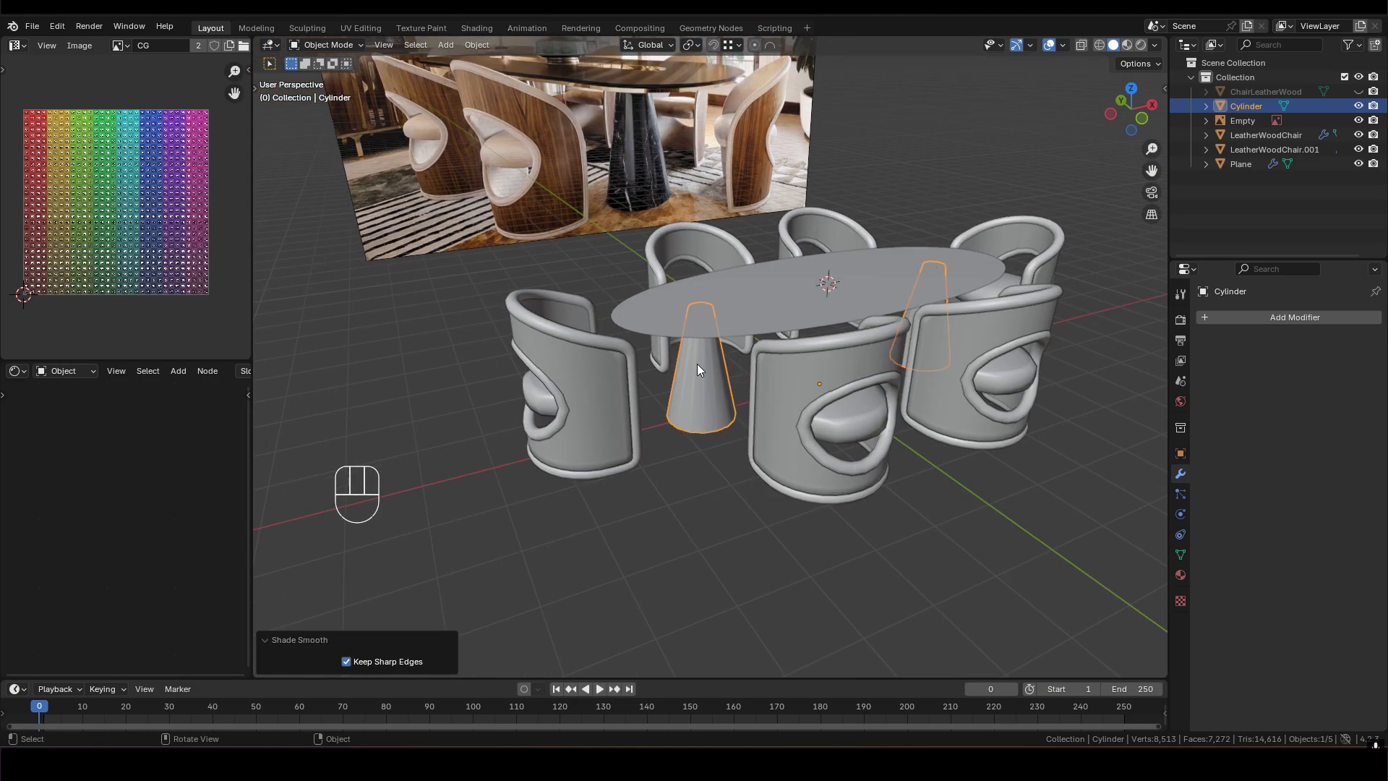
{"action": "scroll", "coordinate": [697, 362], "scroll_direction": "up", "scroll_amount": 2}
{"action": "mouse_move", "coordinate": [705, 446]}
{"action": "middle_mouse_down"}
{"action": "mouse_move", "coordinate": [714, 480]}
{"action": "mouse_move", "coordinate": [717, 467]}
{"action": "middle_mouse_up"}
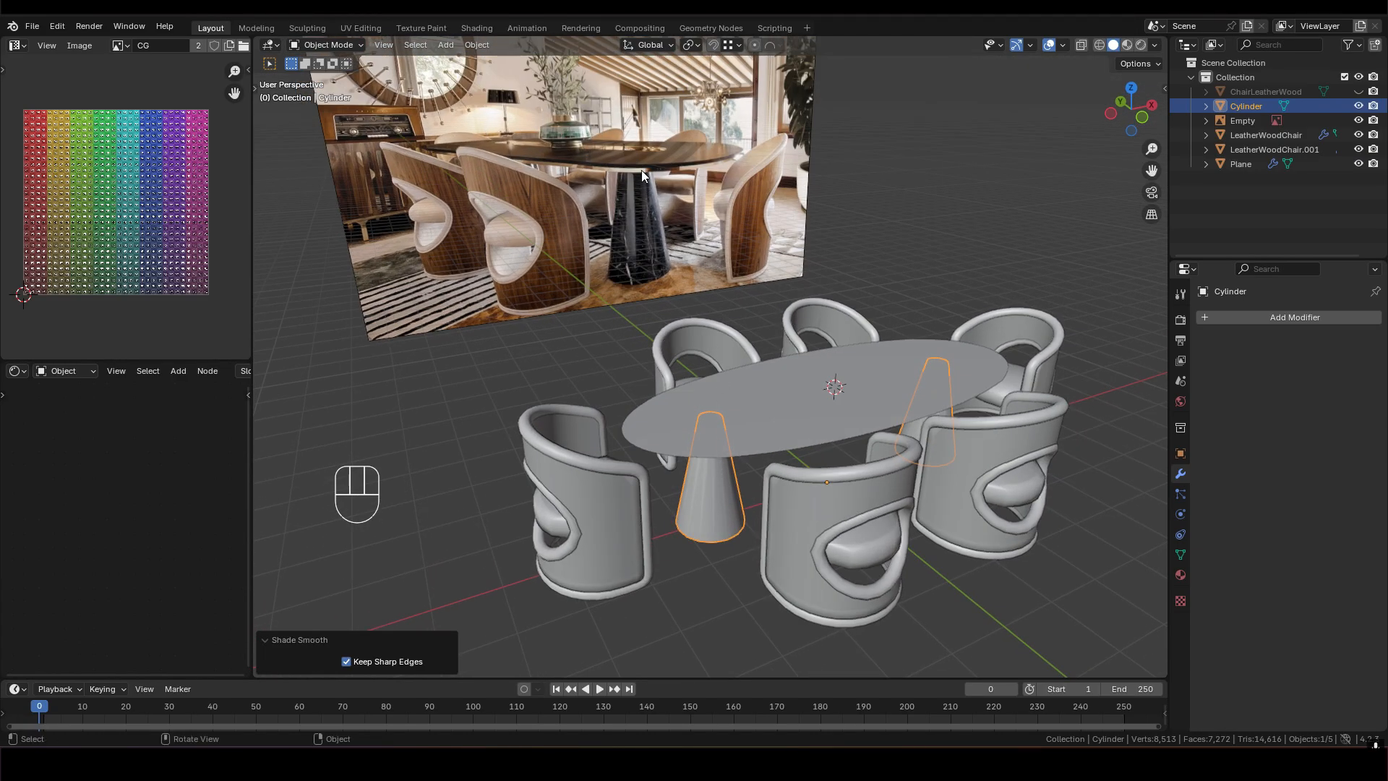
Select the oval tabletop and open its mesh in Edit Mode
{"action": "middle_click_drag", "start_coordinate": [778, 348], "coordinate": [782, 398]}
{"action": "left_click", "coordinate": [783, 397]}
{"action": "key", "text": "Tab"}
{"action": "middle_click_drag", "start_coordinate": [778, 448], "coordinate": [792, 381], "text": "shift"}
{"action": "scroll", "coordinate": [780, 371], "scroll_direction": "up", "scroll_amount": 2}
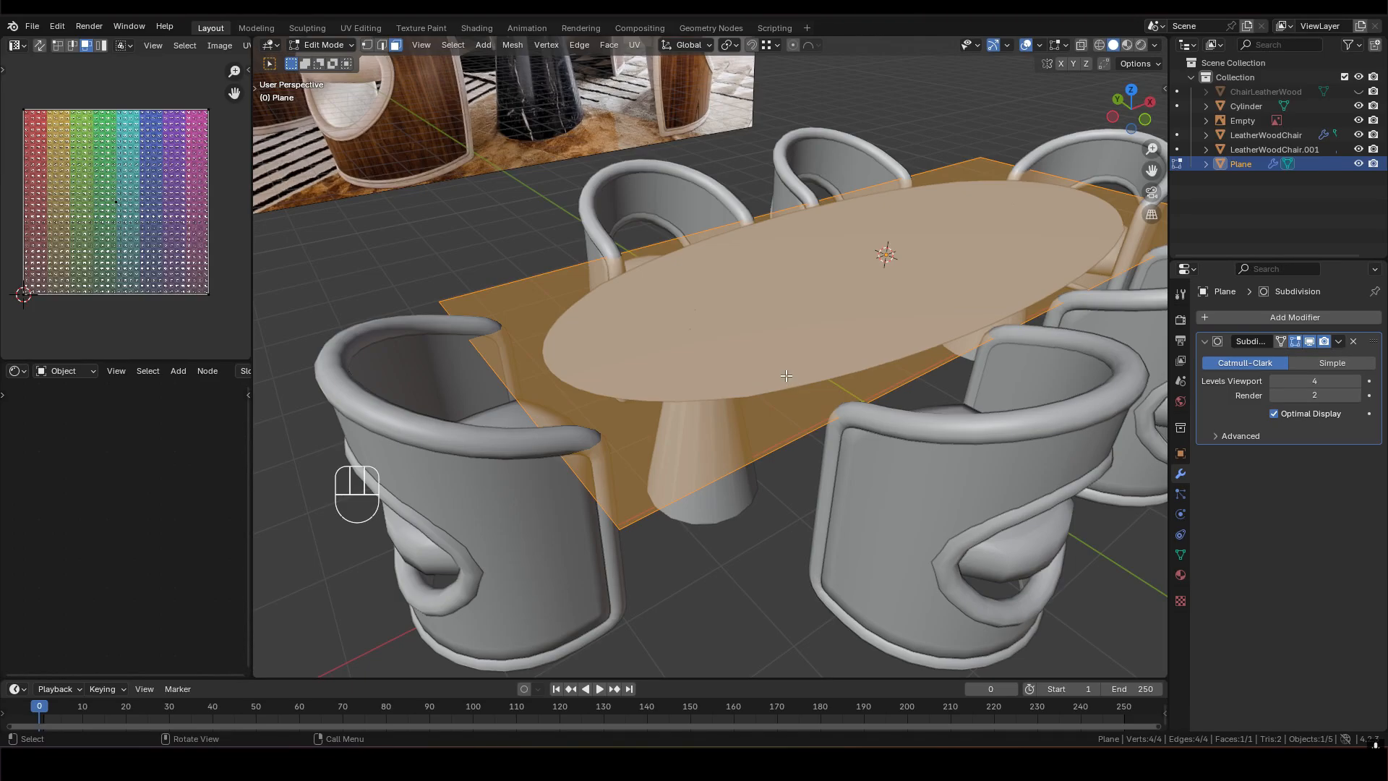
Try to extrude the tabletop's single face along its normal and undo the extrusion
{"action": "key", "text": "e"}
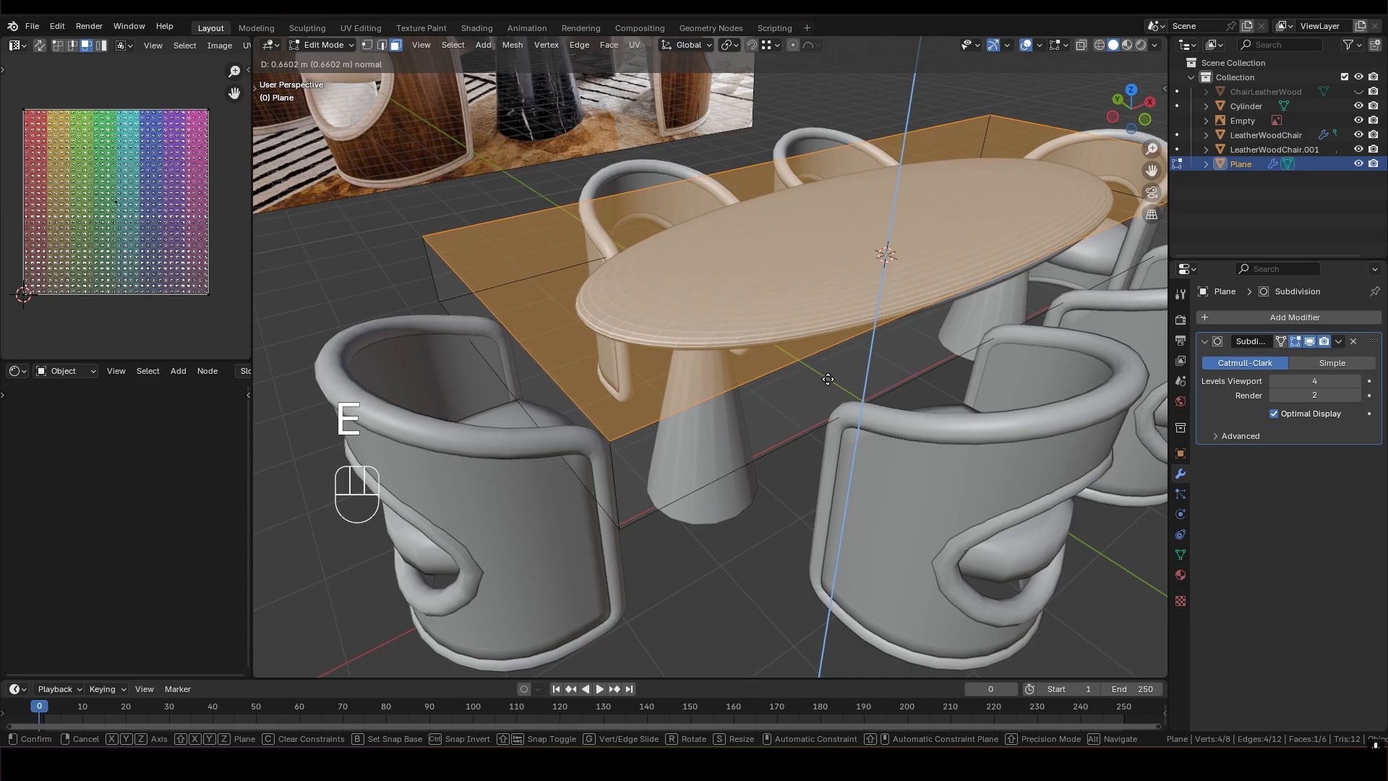
{"action": "right_click", "coordinate": [808, 370]}
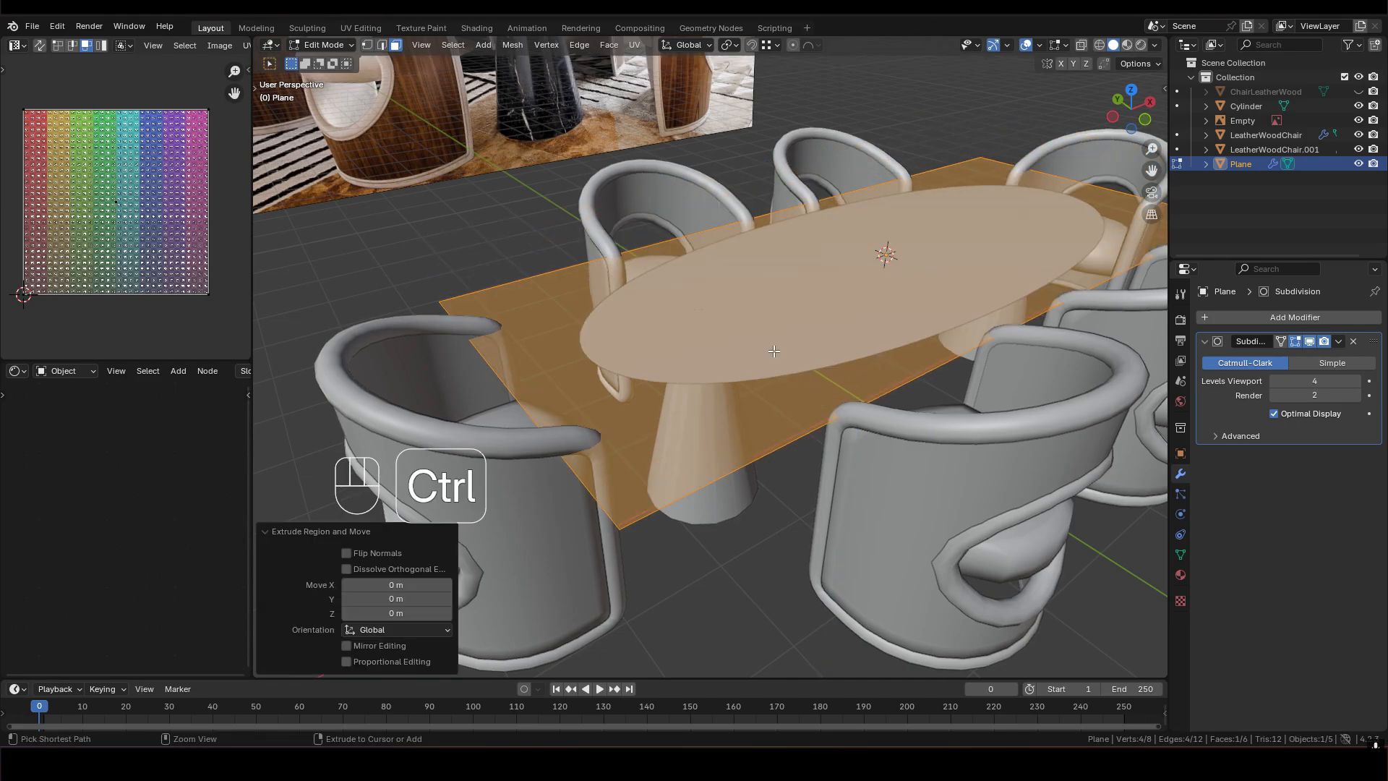
{"action": "key", "text": "ctrl+z"}
{"action": "mouse_move", "coordinate": [748, 384]}
{"action": "middle_mouse_down"}
{"action": "mouse_move", "coordinate": [755, 319]}
{"action": "mouse_move", "coordinate": [752, 386]}
{"action": "middle_mouse_up"}
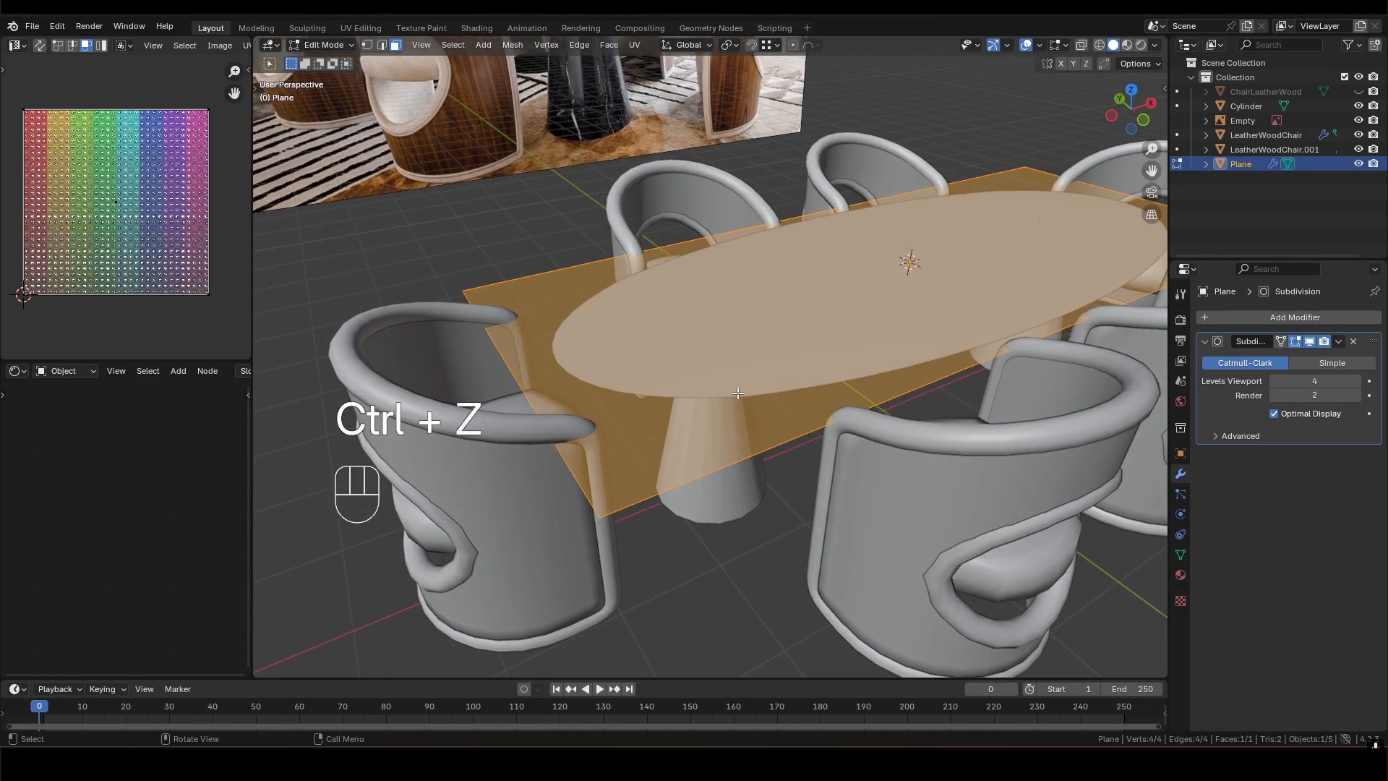
Apply the tabletop's Subdivision modifier in Object Mode and extrude all its faces 0.1 m along the normal in Edit Mode
{"action": "key", "text": "Tab"}
{"action": "key", "text": "ctrl+a"}
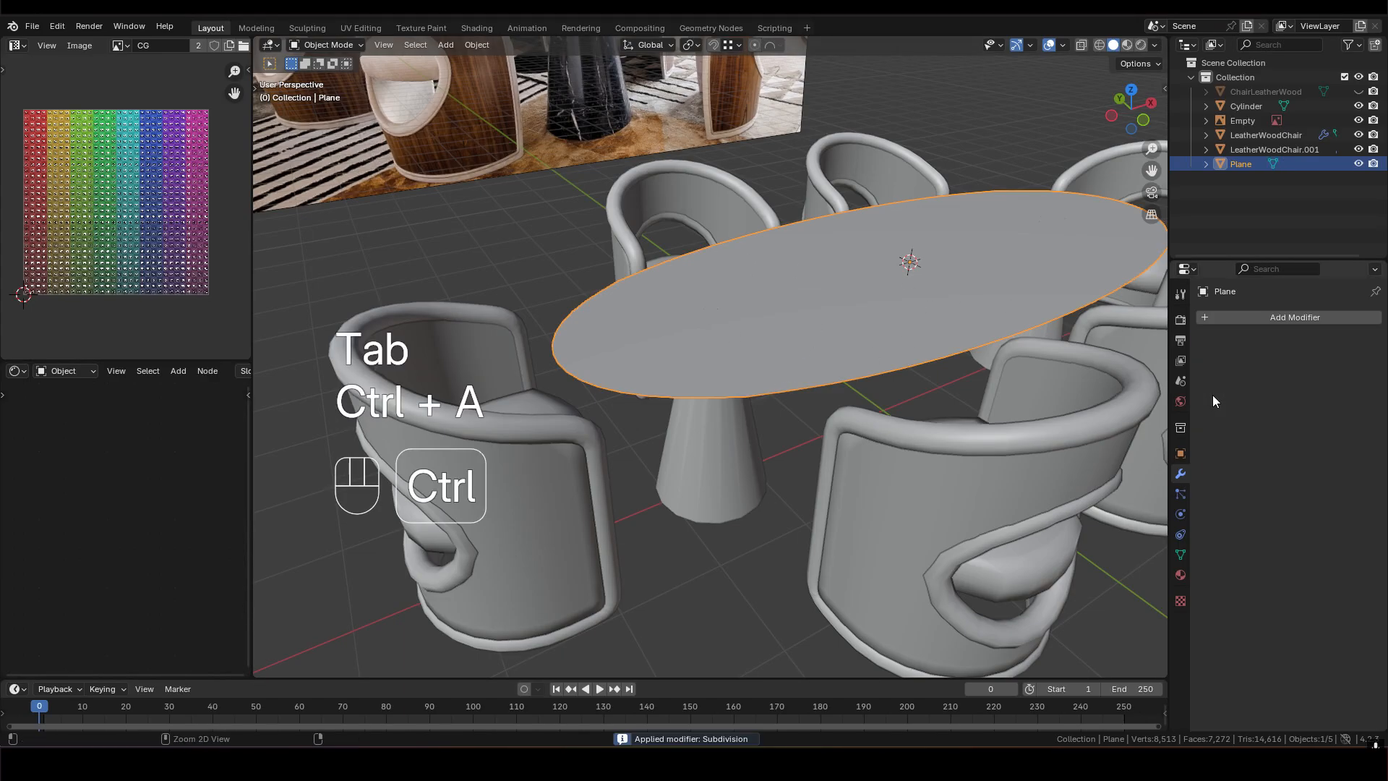
{"action": "middle_click_drag", "start_coordinate": [874, 329], "coordinate": [820, 394], "text": "shift"}
{"action": "key", "text": "Tab"}
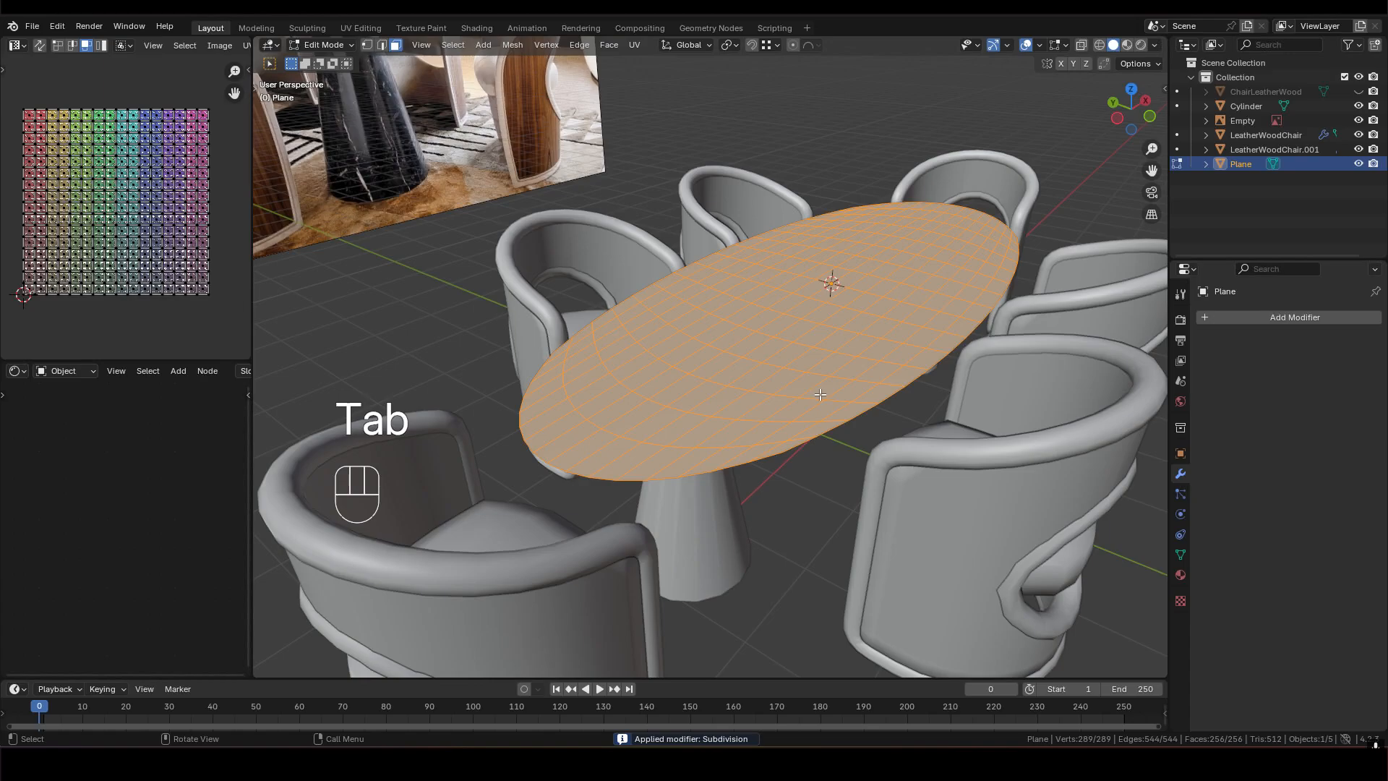
{"action": "key", "text": "e"}
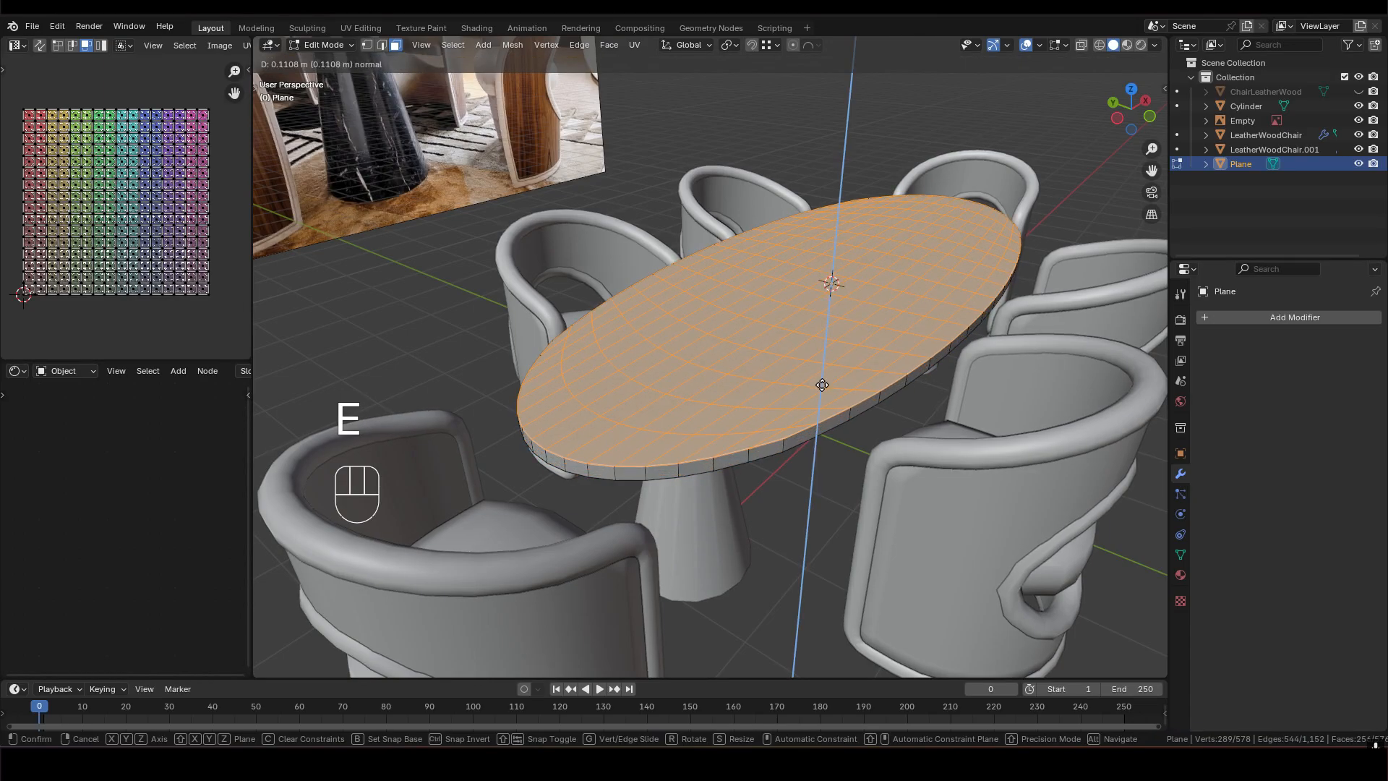
{"action": "type", "text": "0.1"}
{"action": "left_click", "coordinate": [818, 386]}
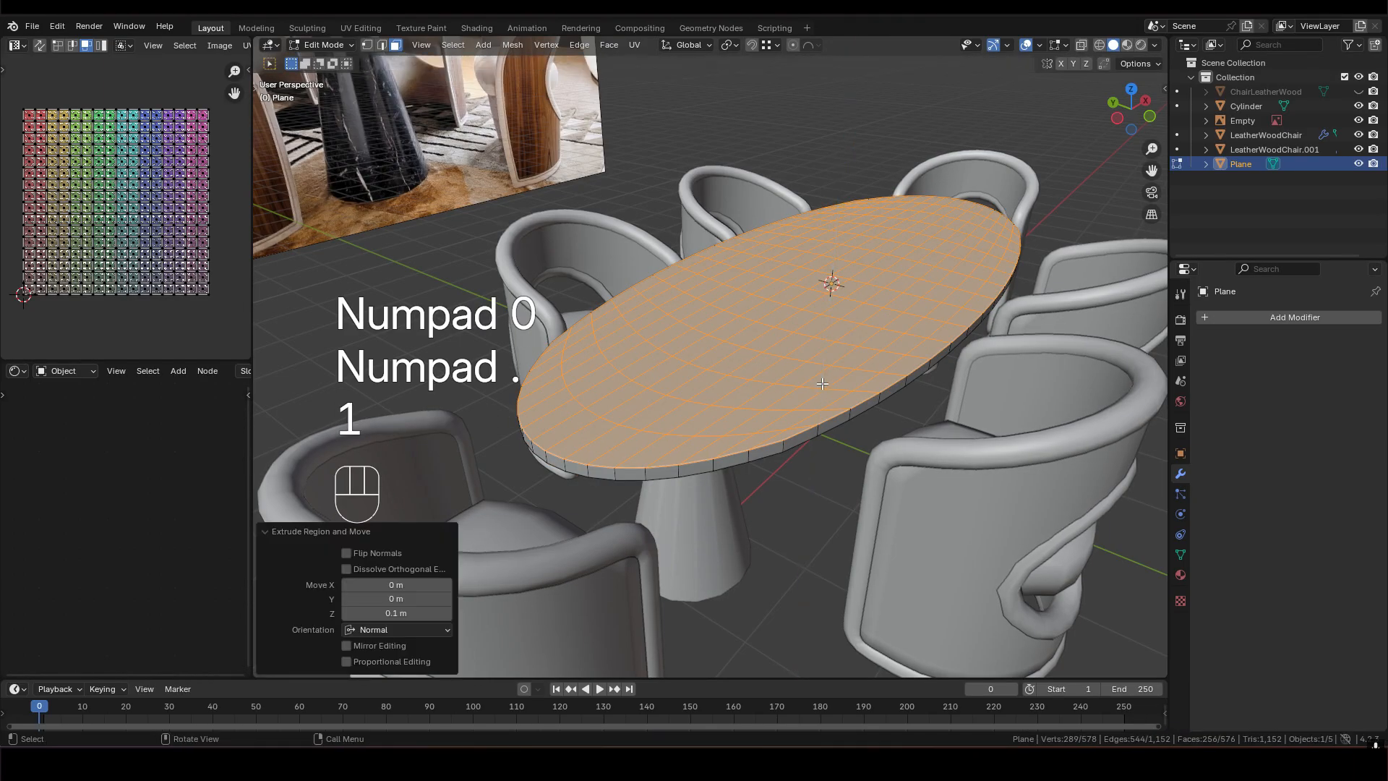
Add one centred loop cut around the tabletop's rim and mark that edge loop as a seam
{"action": "scroll", "coordinate": [737, 420], "scroll_direction": "up", "scroll_amount": 2}
{"action": "middle_click_drag", "start_coordinate": [726, 499], "coordinate": [712, 424], "text": "shift"}
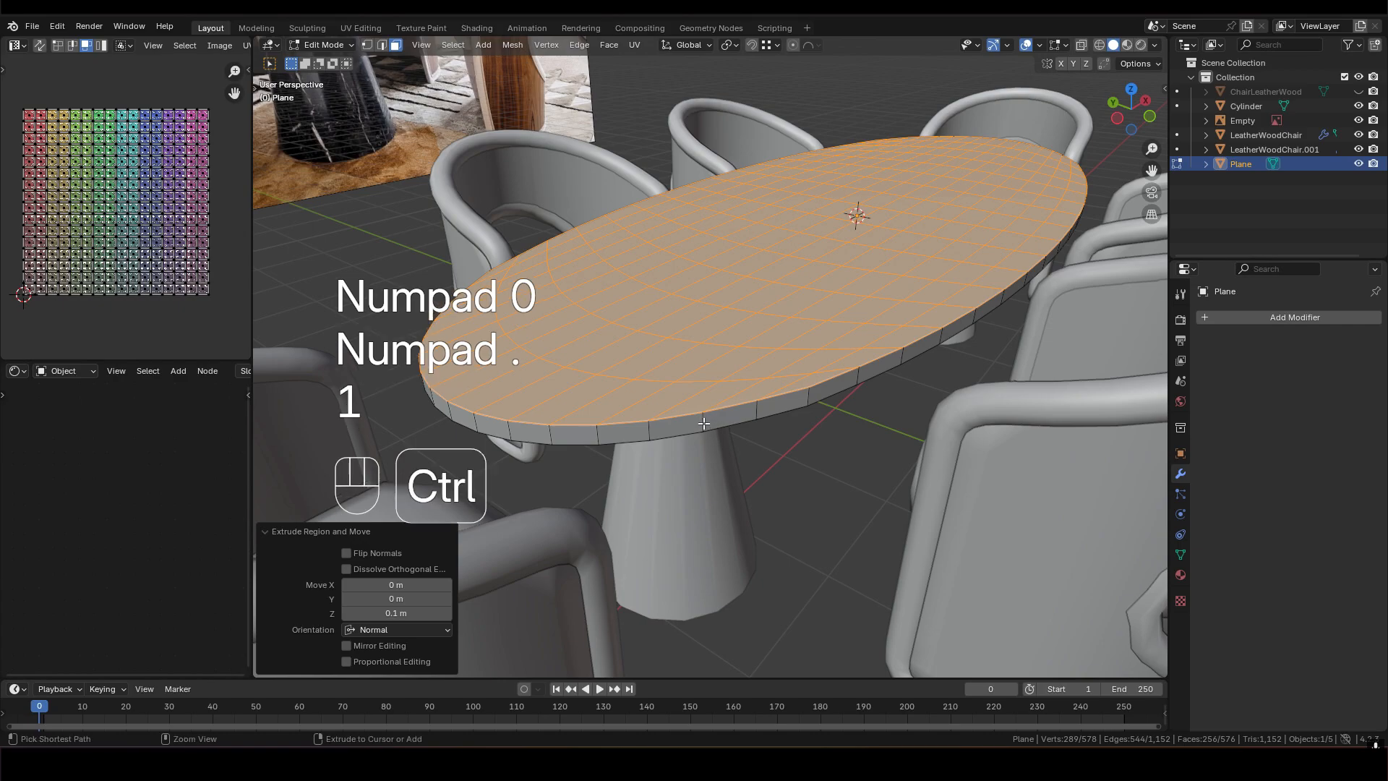
{"action": "key", "text": "ctrl+r"}
{"action": "left_click", "coordinate": [703, 422]}
{"action": "right_click", "coordinate": [708, 417]}
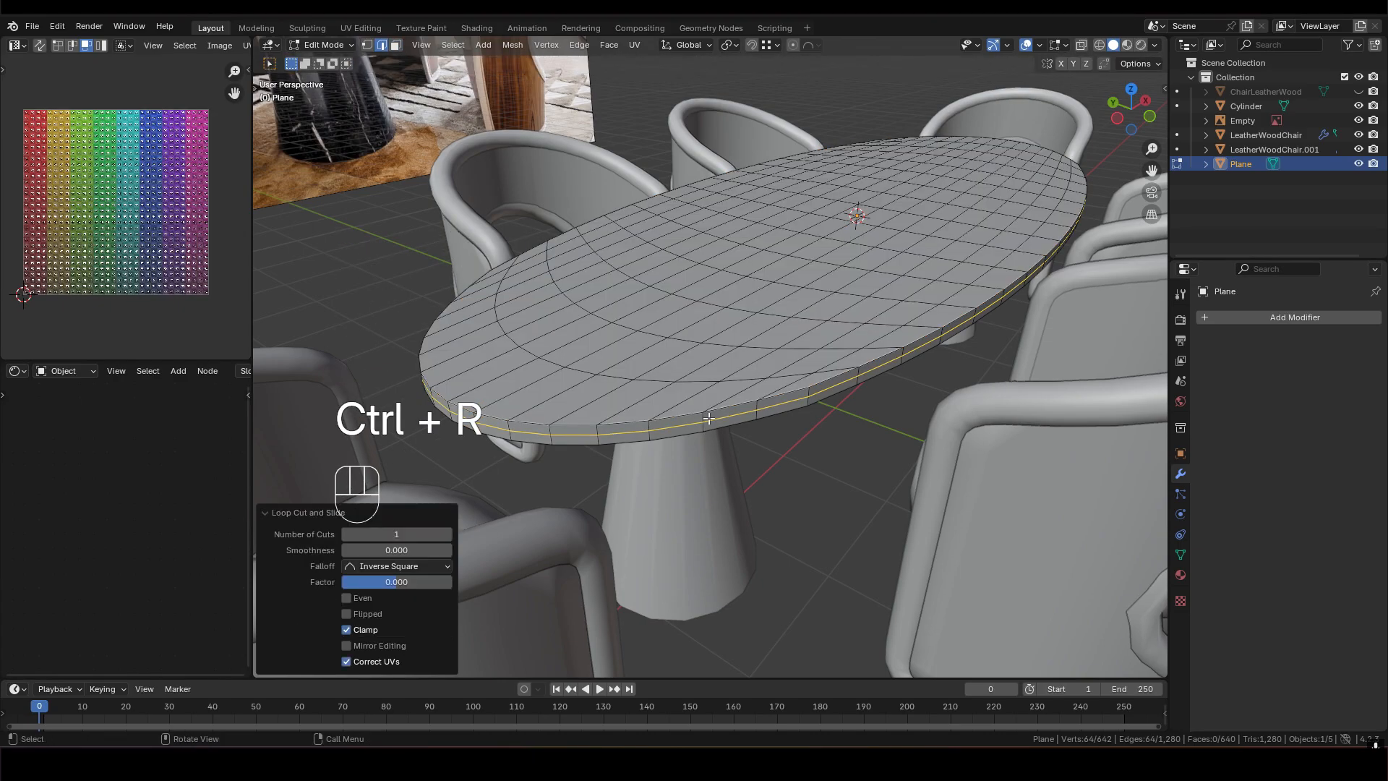
{"action": "key", "text": "3"}
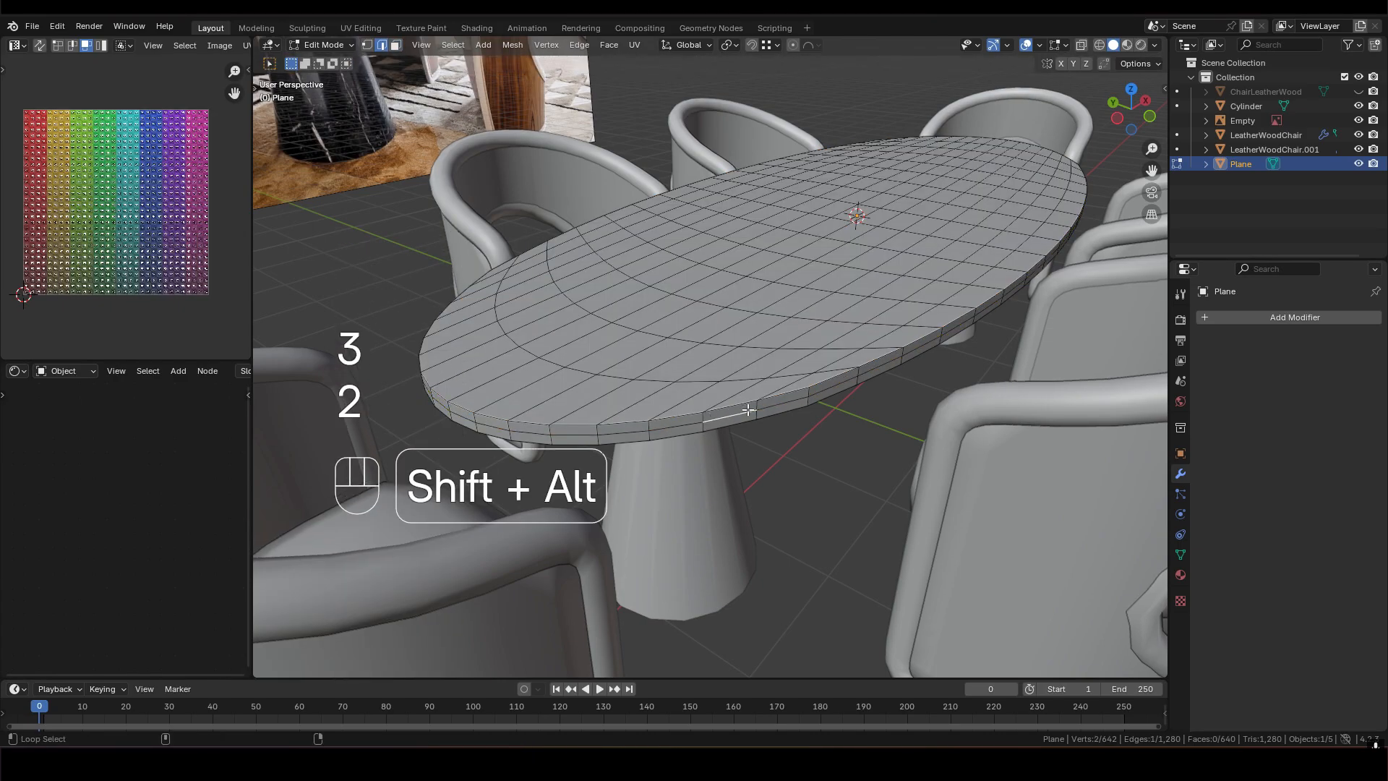
{"action": "right_click", "coordinate": [749, 410]}
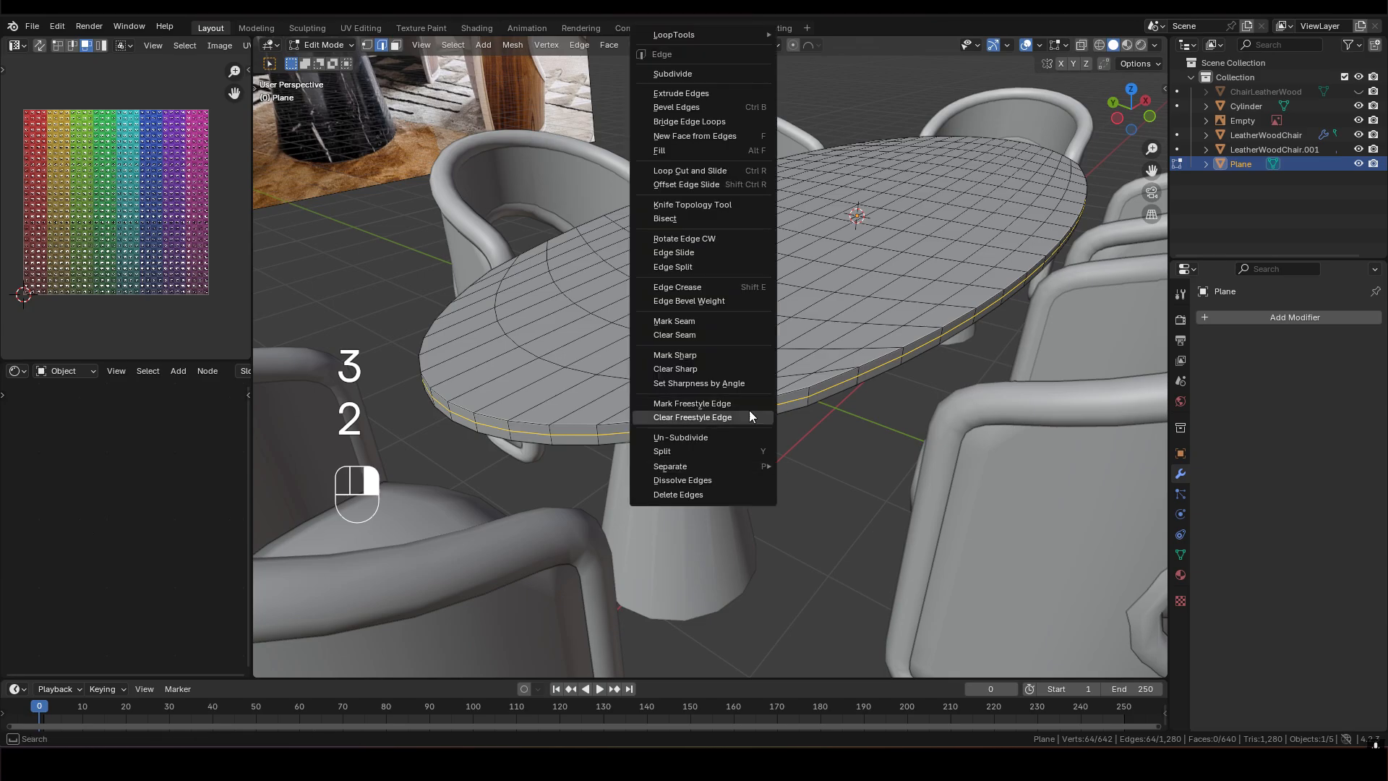
{"action": "left_click", "coordinate": [700, 317]}
Return to Object Mode and apply smooth shading to the tabletop
{"action": "middle_click_drag", "start_coordinate": [717, 335], "coordinate": [822, 336]}
{"action": "key", "text": "Tab"}
{"action": "key", "text": "Tab"}
{"action": "key", "text": "Tab"}
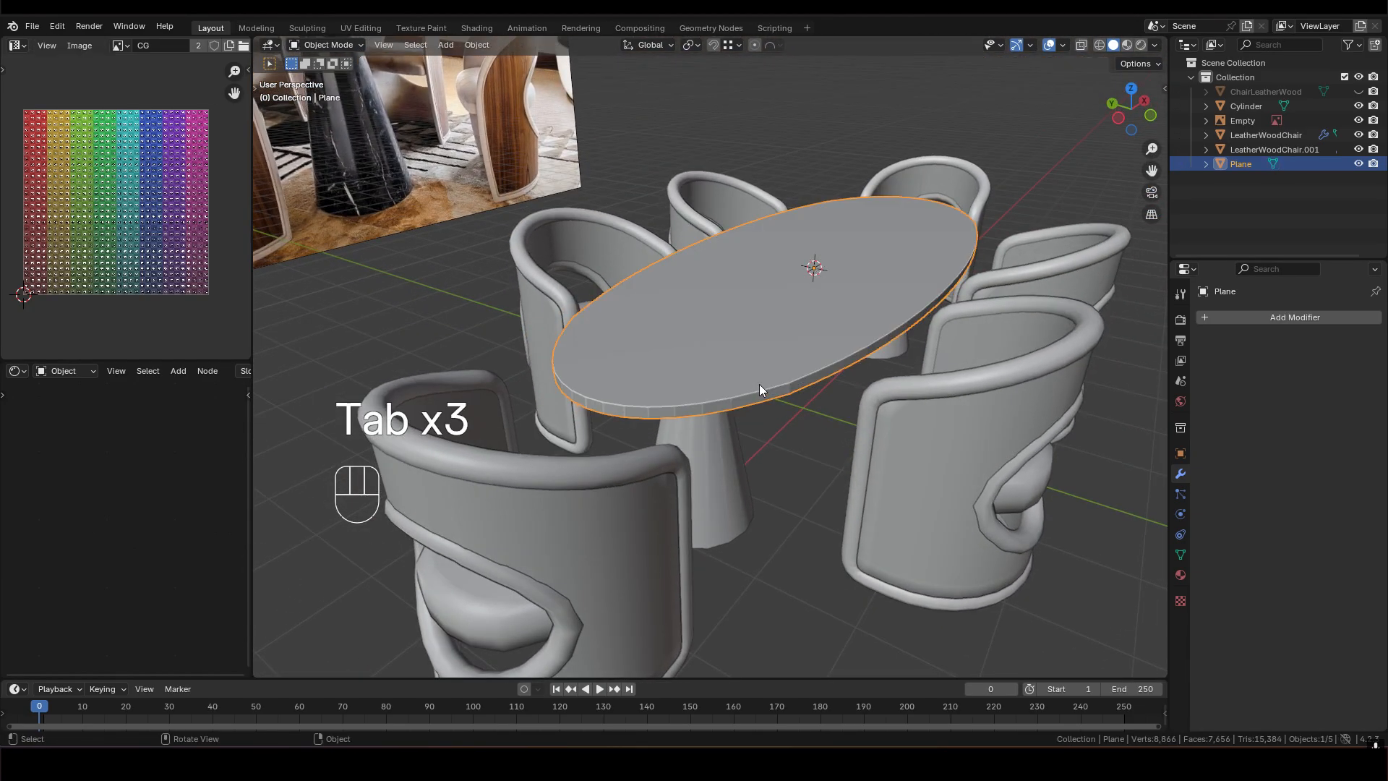
{"action": "right_click", "coordinate": [759, 382]}
{"action": "left_click", "coordinate": [670, 379]}
{"action": "mouse_move", "coordinate": [724, 375]}
{"action": "middle_mouse_down", "text": "shift"}
{"action": "mouse_move", "coordinate": [728, 277]}
{"action": "mouse_move", "coordinate": [875, 268]}
{"action": "mouse_move", "coordinate": [674, 281]}
{"action": "middle_mouse_up", "text": "shift"}
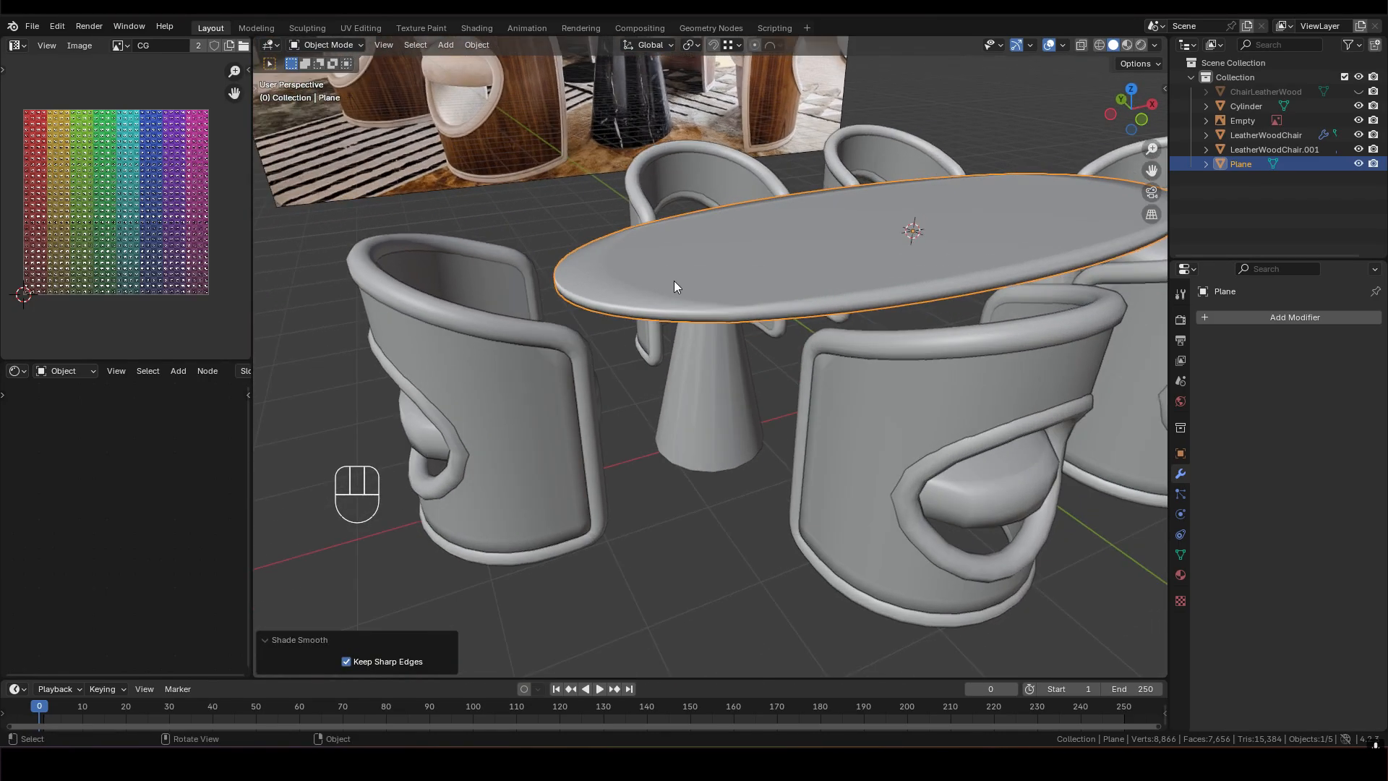
Select the upper and lower edge loops of the tabletop's rim in Edit Mode and mark them sharp
{"action": "key", "text": "Tab"}
{"action": "scroll", "coordinate": [745, 314], "scroll_direction": "up", "scroll_amount": 3}
{"action": "middle_click_drag", "start_coordinate": [744, 314], "coordinate": [748, 377]}
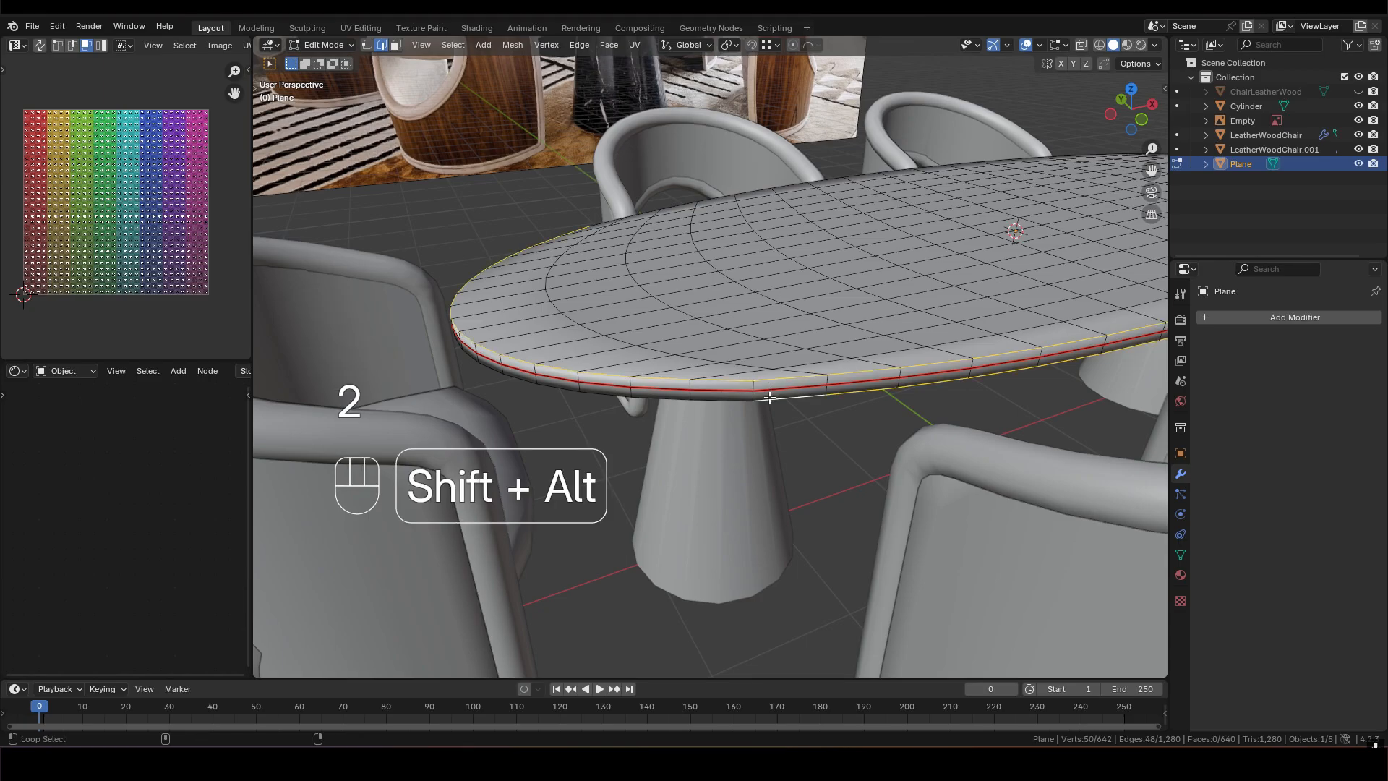
{"action": "middle_click_drag", "start_coordinate": [757, 233], "coordinate": [736, 367]}
{"action": "middle_click_drag", "start_coordinate": [736, 368], "coordinate": [717, 389]}
{"action": "middle_click_drag", "start_coordinate": [745, 448], "coordinate": [765, 429]}
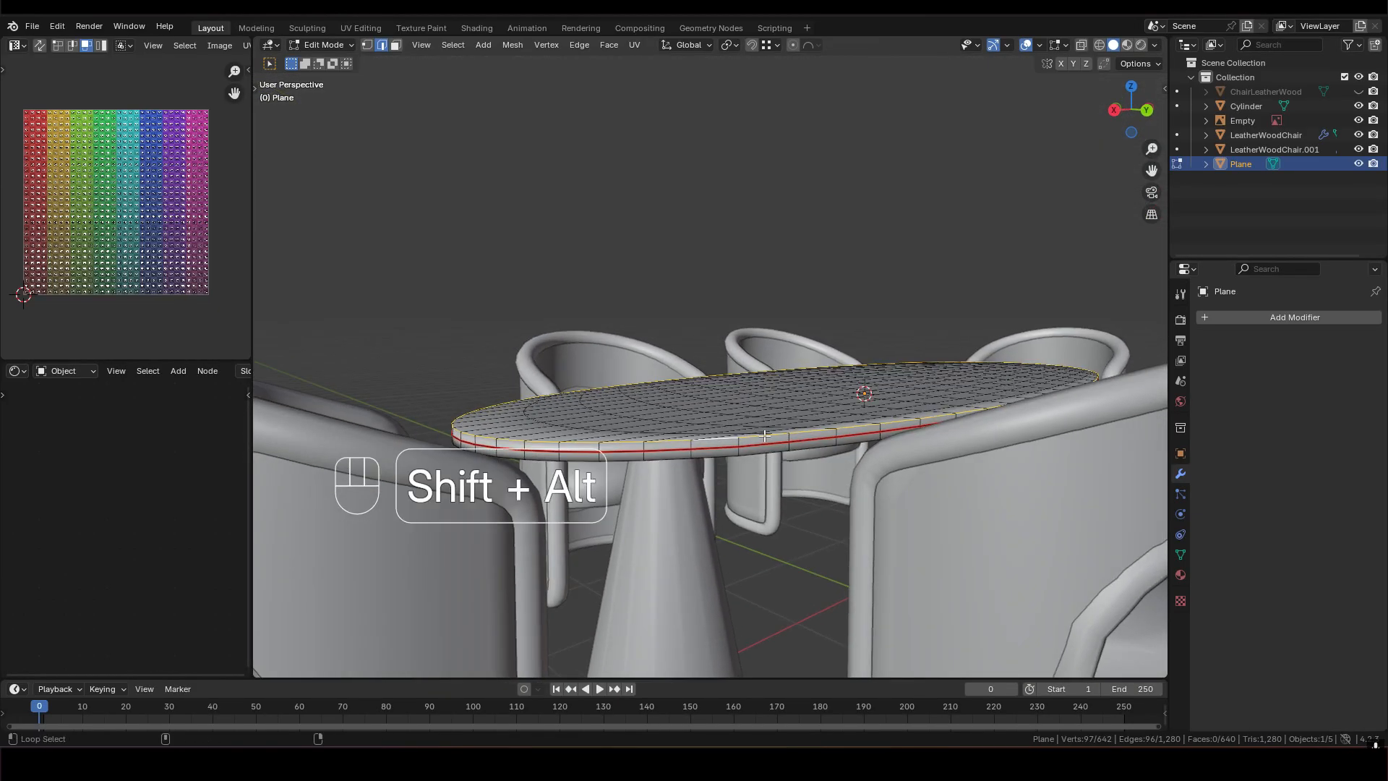
{"action": "right_click", "coordinate": [739, 426]}
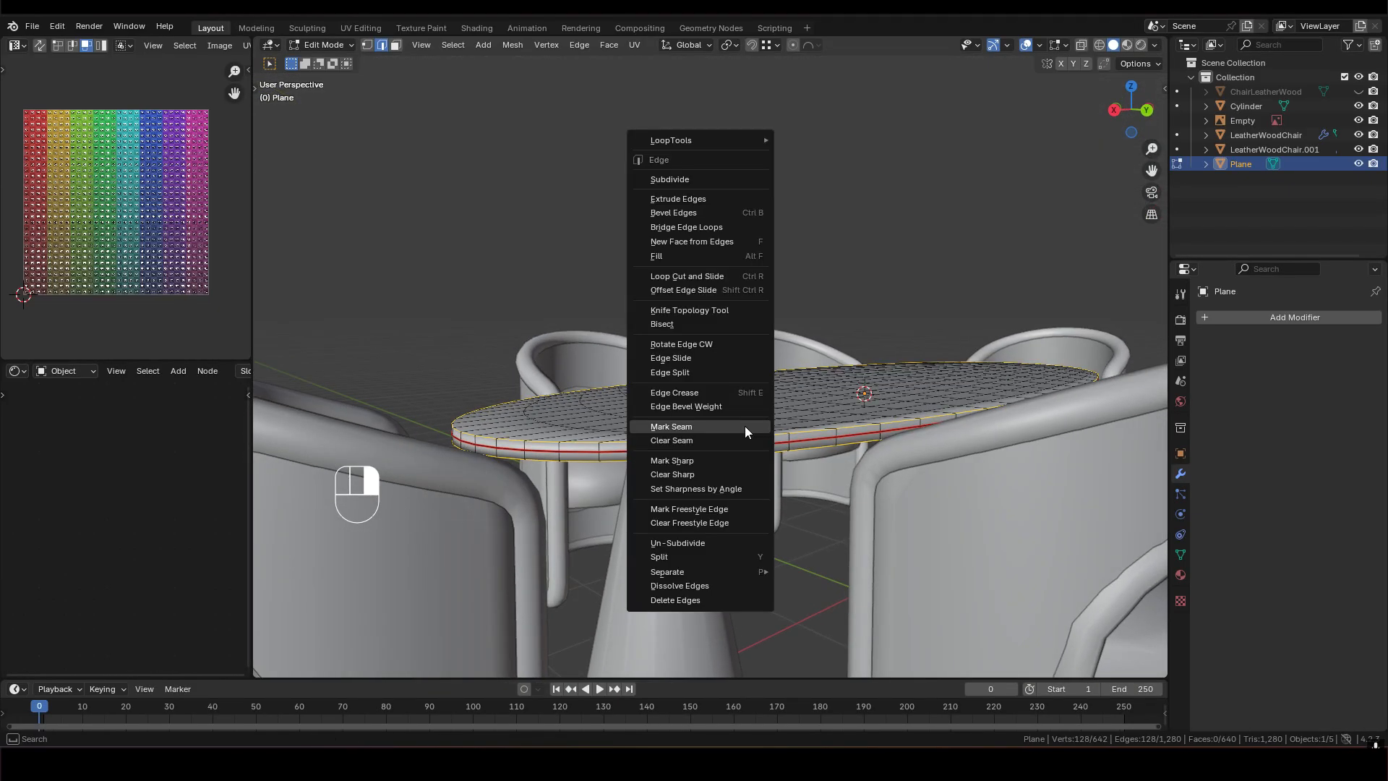
{"action": "left_click", "coordinate": [700, 448]}
{"action": "middle_click_drag", "start_coordinate": [689, 433], "coordinate": [1008, 432]}
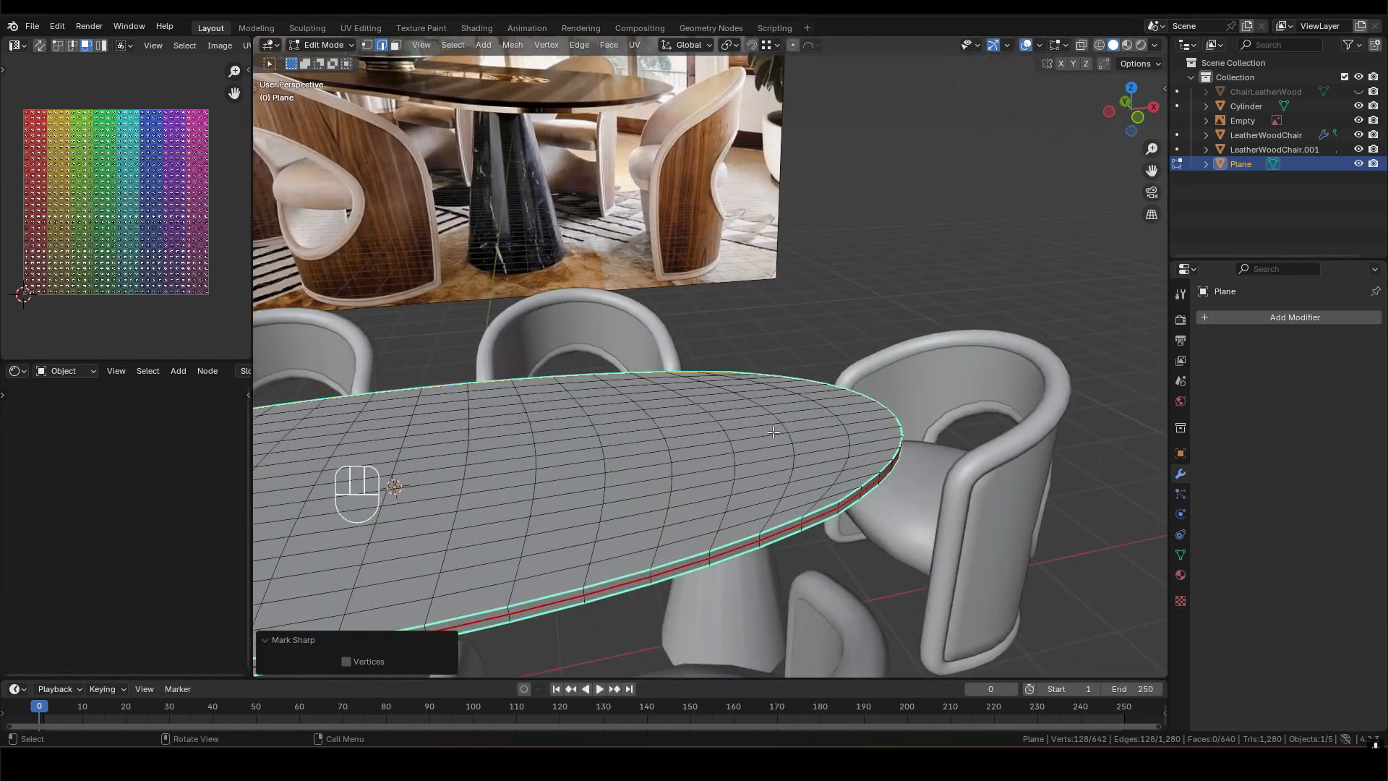
Inspect the tabletop's rim shading, side-face loops, underside and top-surface mesh from several angles
{"action": "scroll", "coordinate": [694, 432], "scroll_direction": "down", "scroll_amount": 3}
{"action": "key", "text": "Tab"}
{"action": "middle_click_drag", "start_coordinate": [503, 429], "coordinate": [768, 432], "text": "shift"}
{"action": "key", "text": "Tab"}
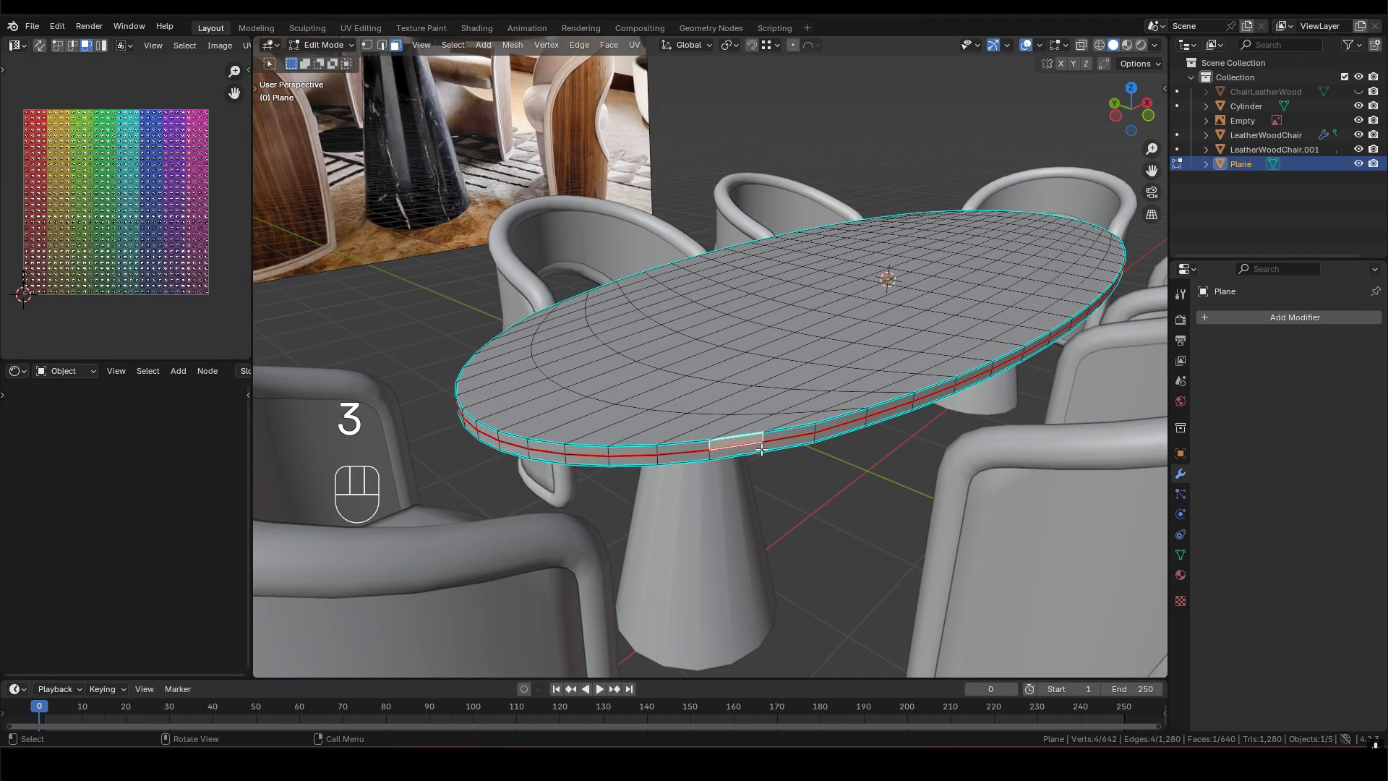
{"action": "middle_click_drag", "start_coordinate": [762, 450], "coordinate": [765, 340]}
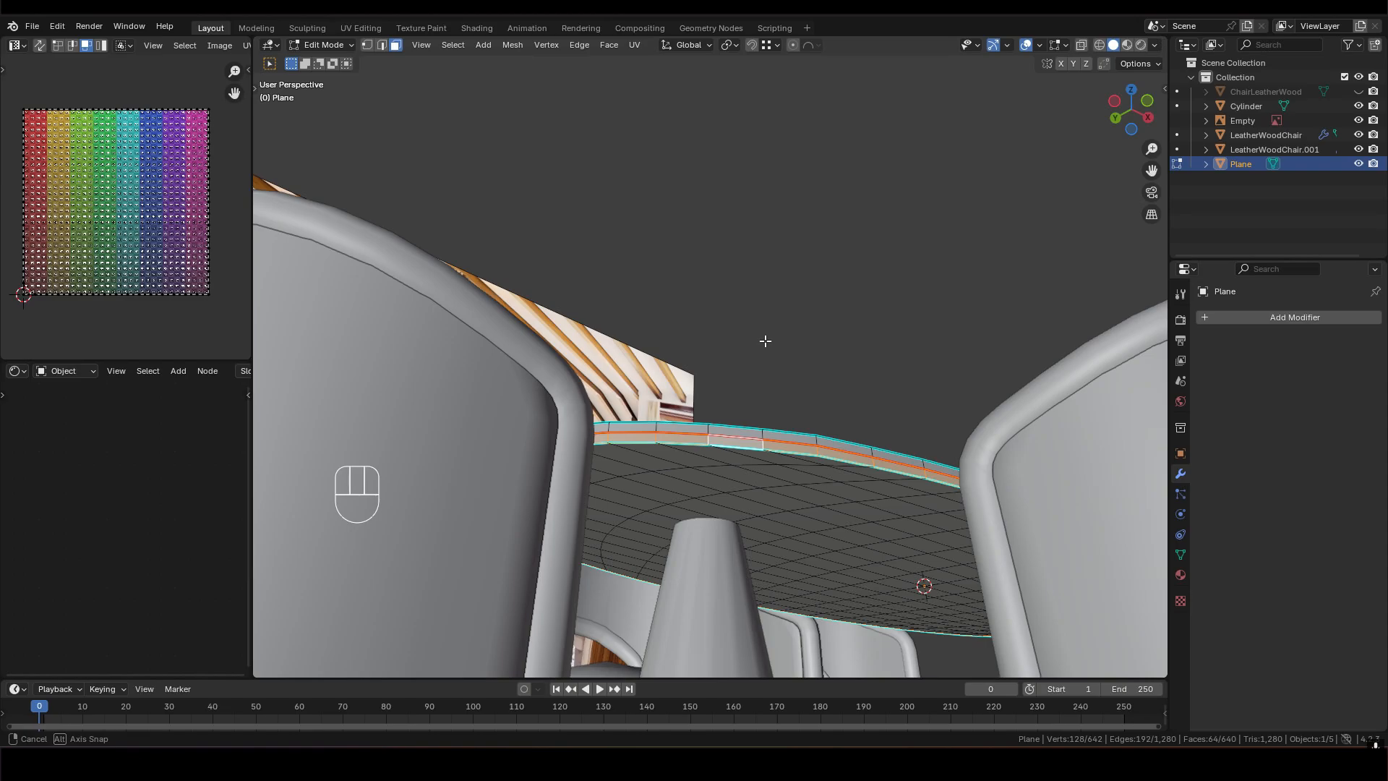
{"action": "middle_click_drag", "start_coordinate": [777, 463], "coordinate": [766, 437], "text": "shift"}
{"action": "middle_click_drag", "start_coordinate": [760, 350], "coordinate": [726, 430]}
{"action": "scroll", "coordinate": [712, 422], "scroll_direction": "up", "scroll_amount": 3}
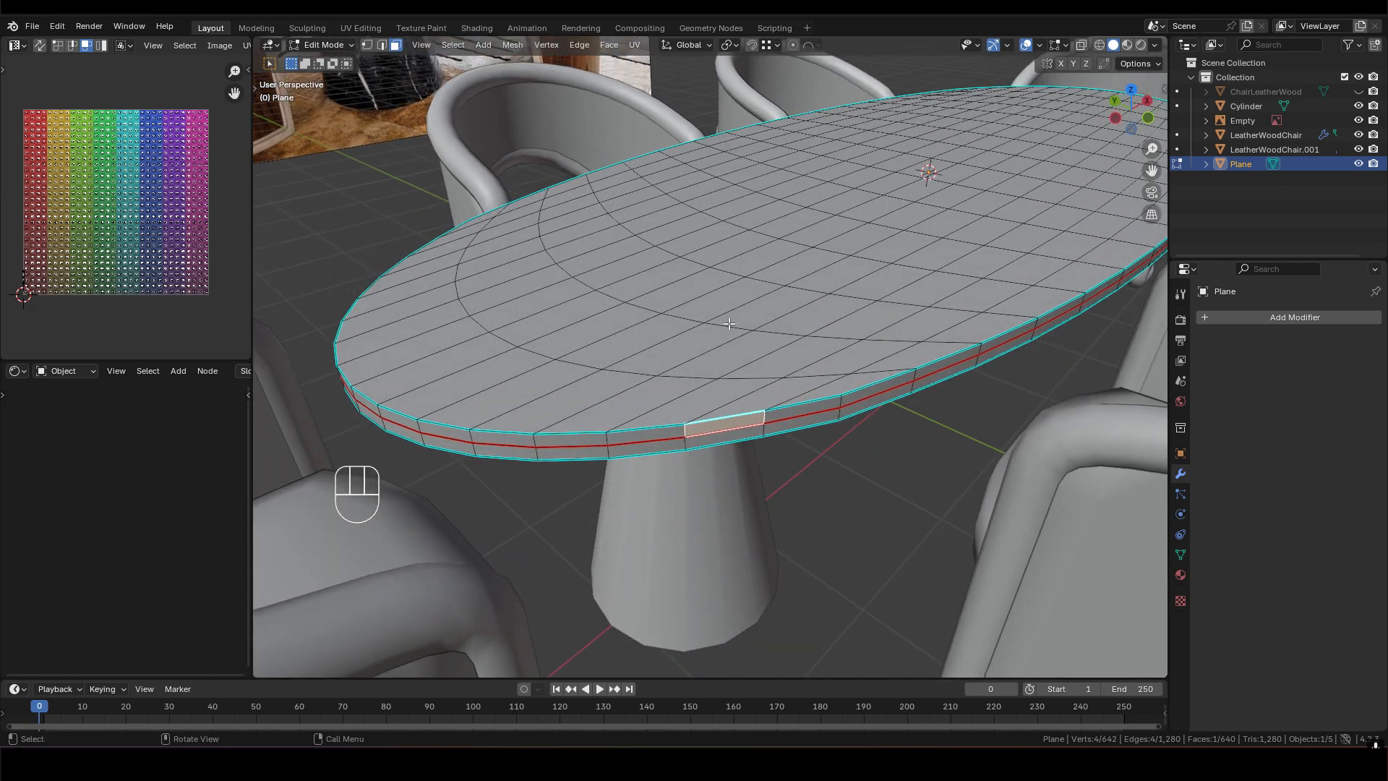
{"action": "scroll", "coordinate": [721, 316], "scroll_direction": "down", "scroll_amount": 5}
{"action": "middle_click_drag", "start_coordinate": [720, 316], "coordinate": [722, 380], "text": "shift"}
{"action": "middle_click_drag", "start_coordinate": [729, 325], "coordinate": [780, 365]}
{"action": "middle_click_drag", "start_coordinate": [781, 365], "coordinate": [720, 353]}
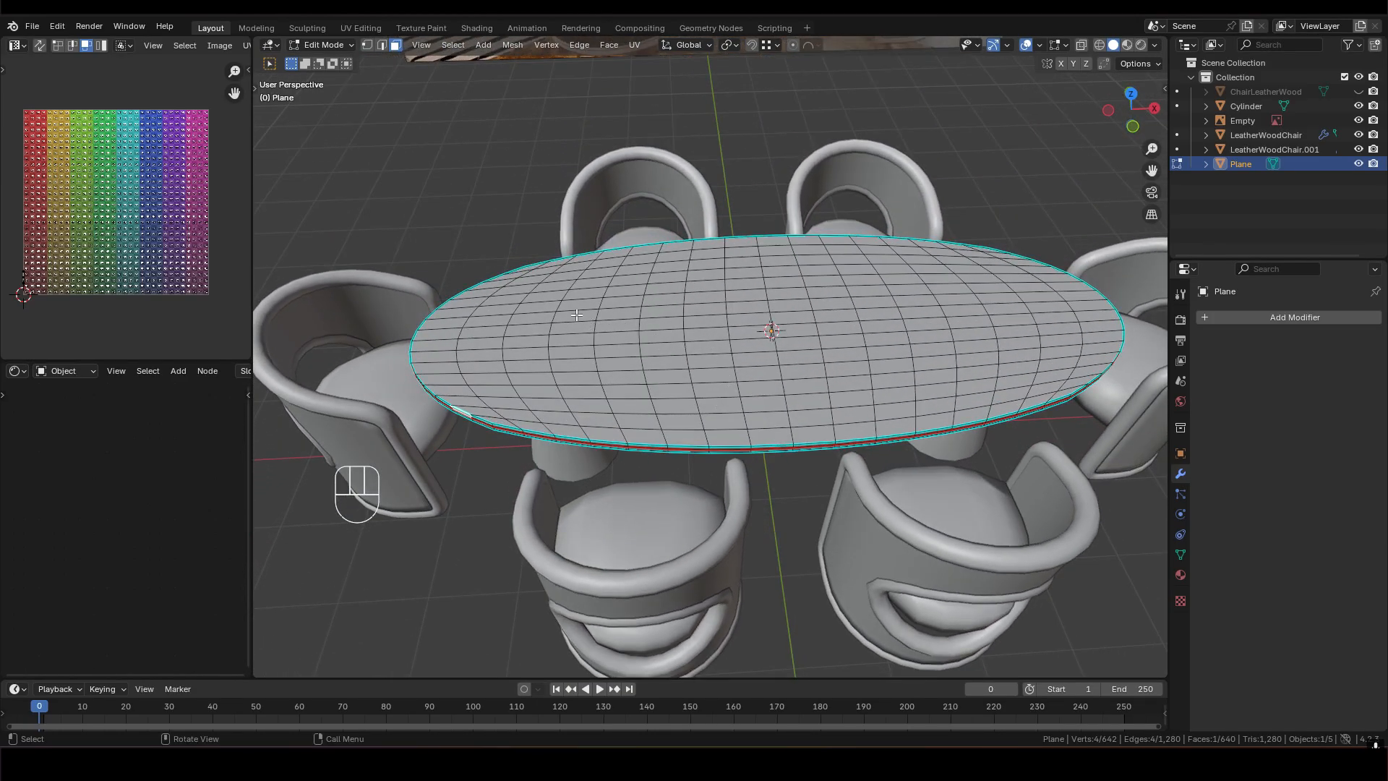
Return the tabletop to Object Mode and review the complete table and chair arrangement
{"action": "left_click", "coordinate": [941, 334], "text": "ctrl+shift"}
{"action": "middle_click_drag", "start_coordinate": [941, 333], "coordinate": [847, 350]}
{"action": "key", "text": "Tab"}
{"action": "scroll", "coordinate": [684, 339], "scroll_direction": "down", "scroll_amount": 3}
{"action": "scroll", "coordinate": [809, 370], "scroll_direction": "up", "scroll_amount": 1}
{"action": "middle_click_drag", "start_coordinate": [773, 389], "coordinate": [763, 322], "text": "shift"}
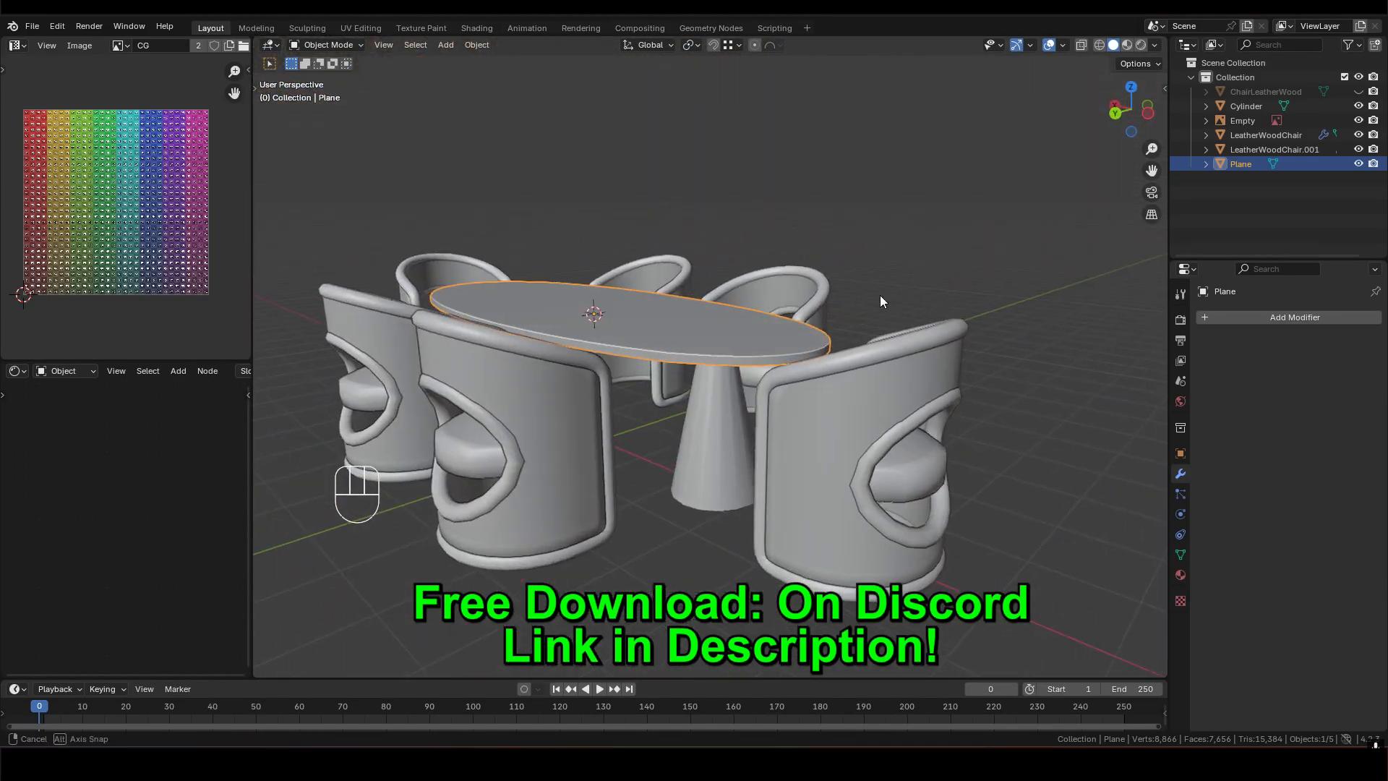